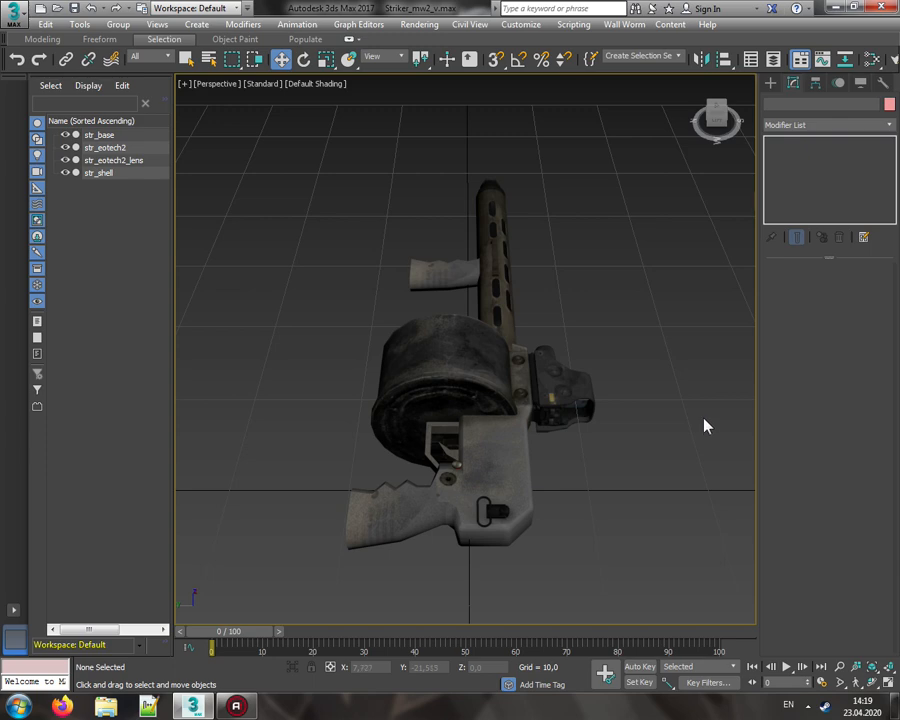
pyautogui.moveTo(716, 128); pyautogui.dragTo(805, 165)
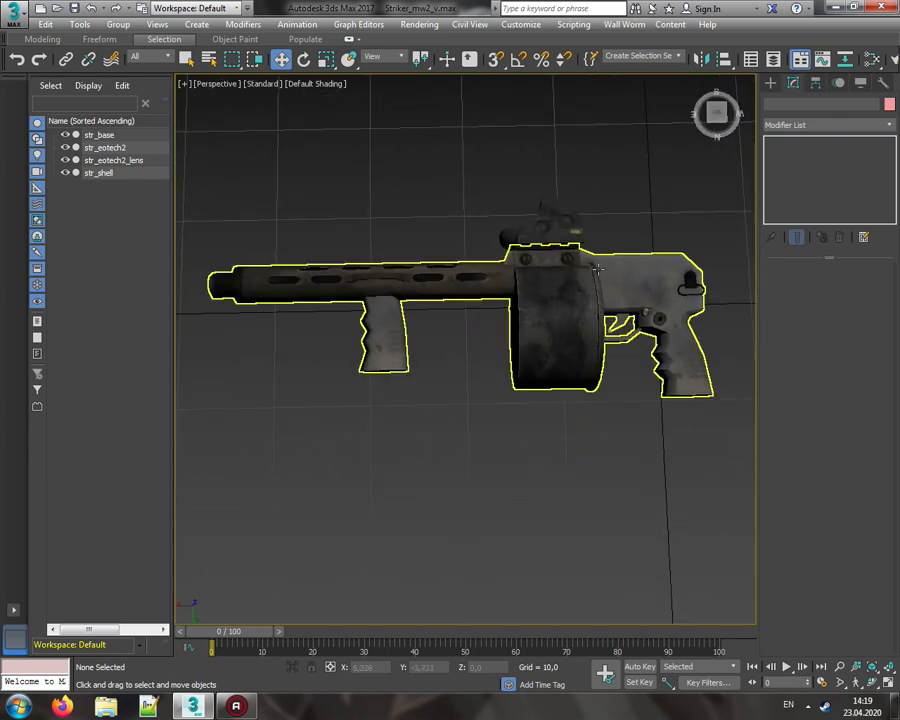
pyautogui.click(716, 113)
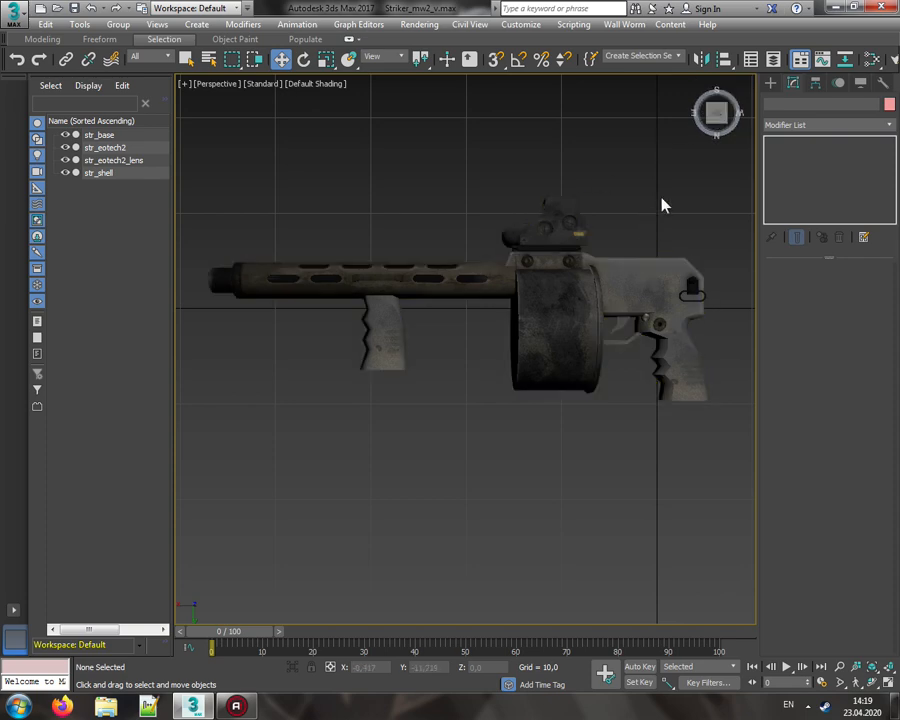
pyautogui.moveTo(716, 113); pyautogui.dragTo(611, 147)
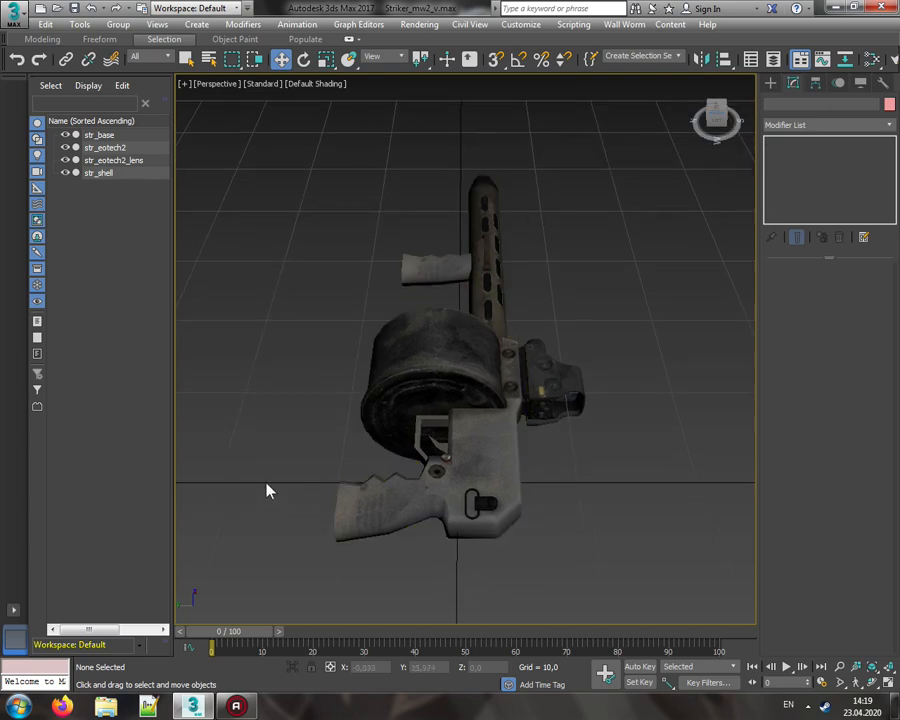
# Step: Switch to Windows Explorer and open the _images folder inside 3dsMax > import > MW2
pyautogui.click(193, 706)
pyautogui.click(105, 706)
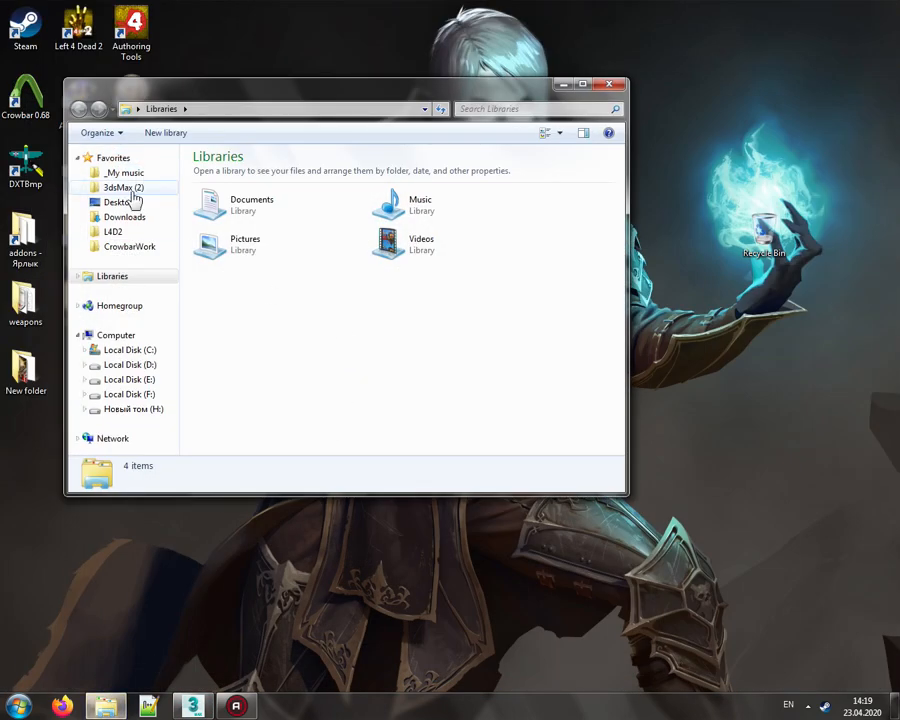
pyautogui.click(128, 189)
pyautogui.doubleClick(222, 262)
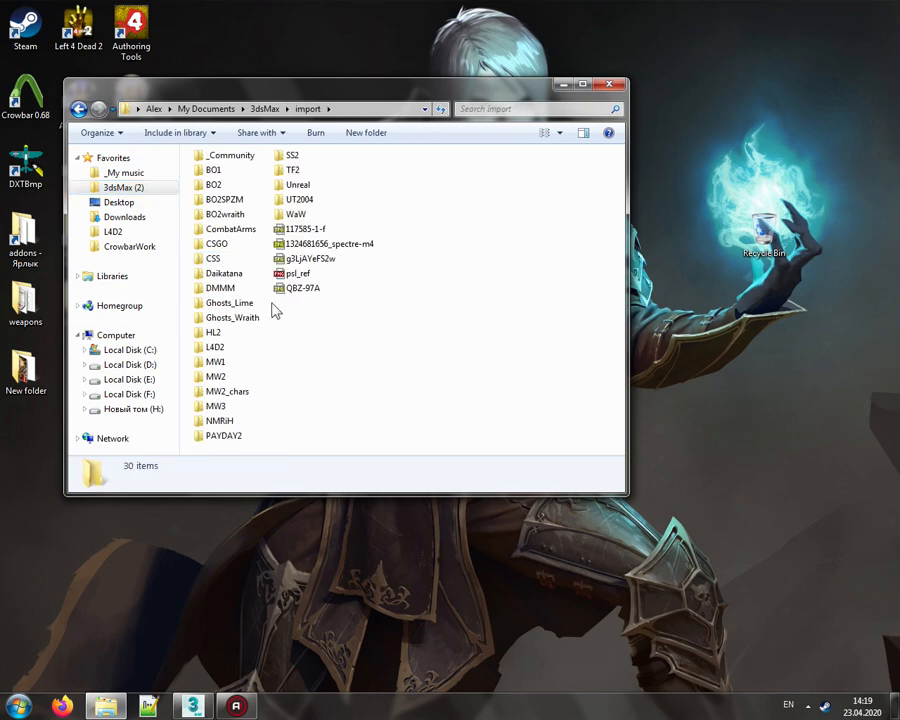
pyautogui.doubleClick(215, 376)
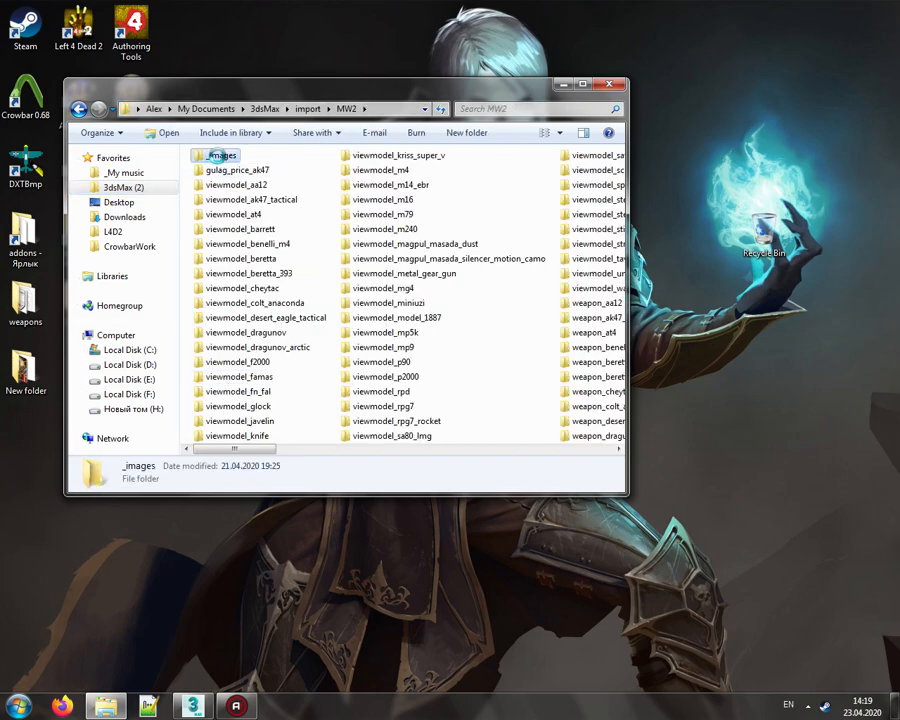
pyautogui.doubleClick(220, 156)
# Step: Search the _images folder for "striker" and copy all the matching texture files
pyautogui.click(503, 110)
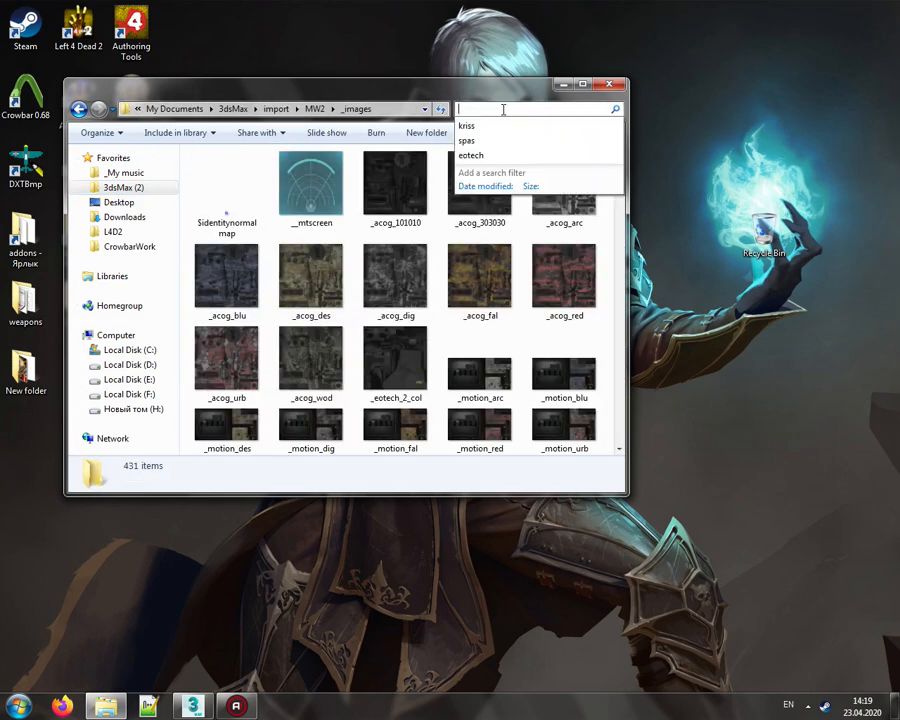
pyautogui.write('striker')
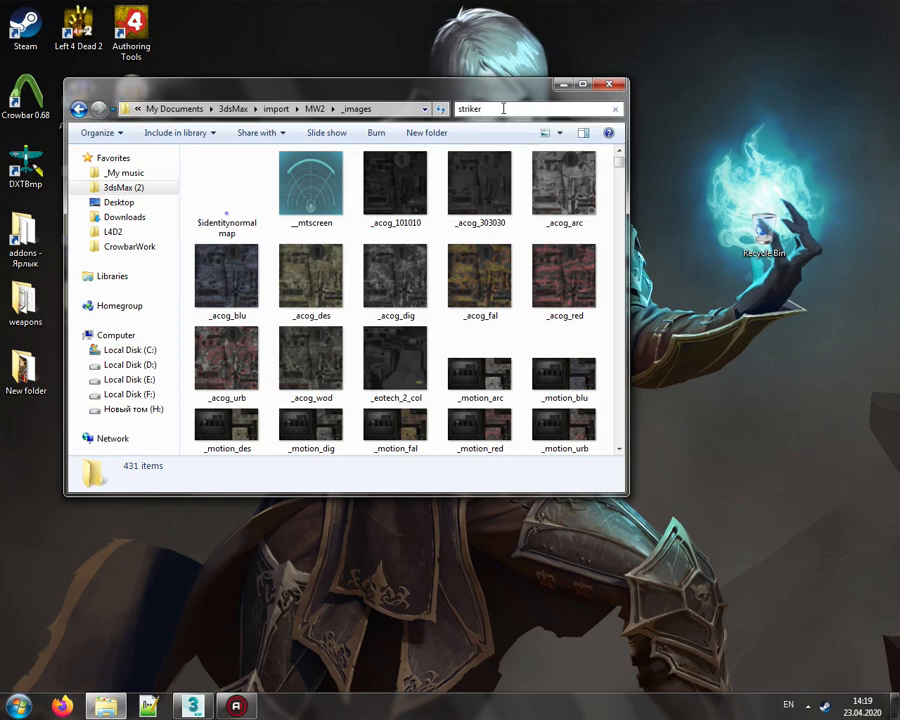
pyautogui.press('Return')
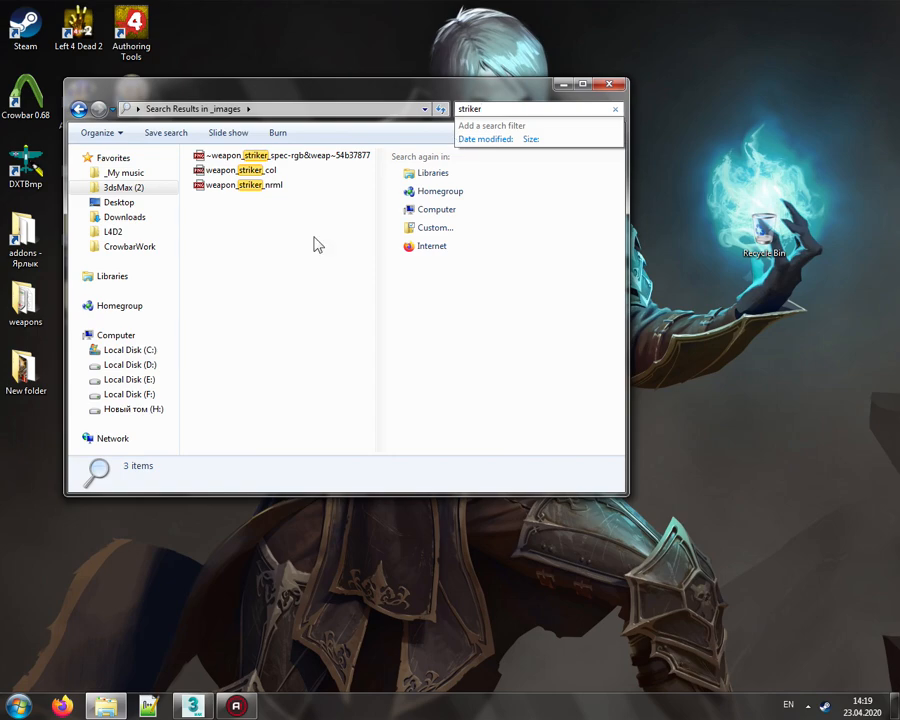
pyautogui.moveTo(320, 238); pyautogui.dragTo(247, 155)
pyautogui.rightClick(247, 158)
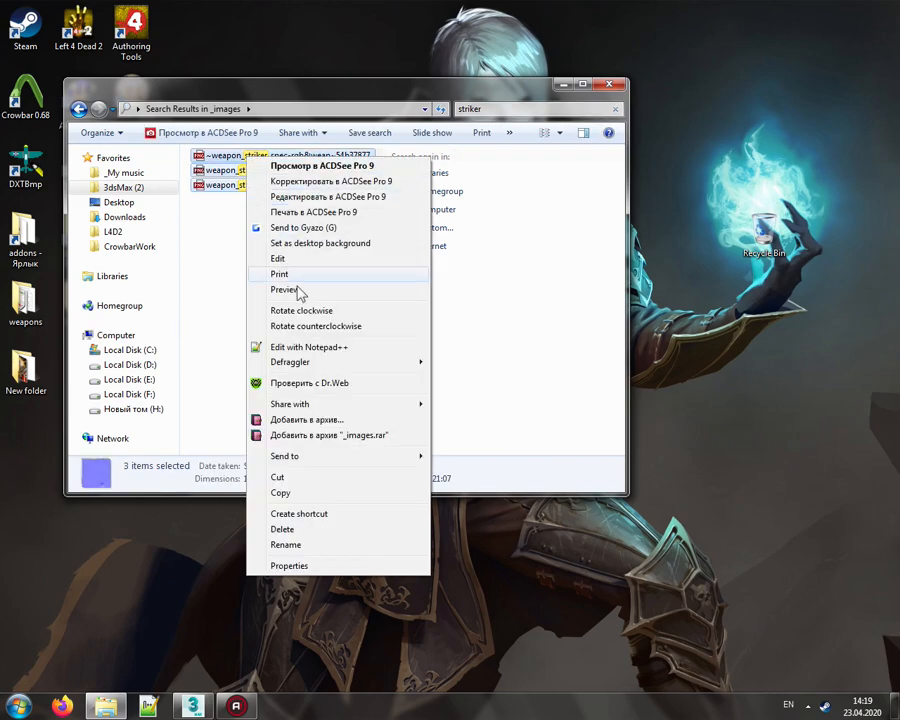
pyautogui.click(280, 494)
# Step: Create a folder named striker inside "Новая папка Cobra" on drive D: and open it
pyautogui.click(112, 365)
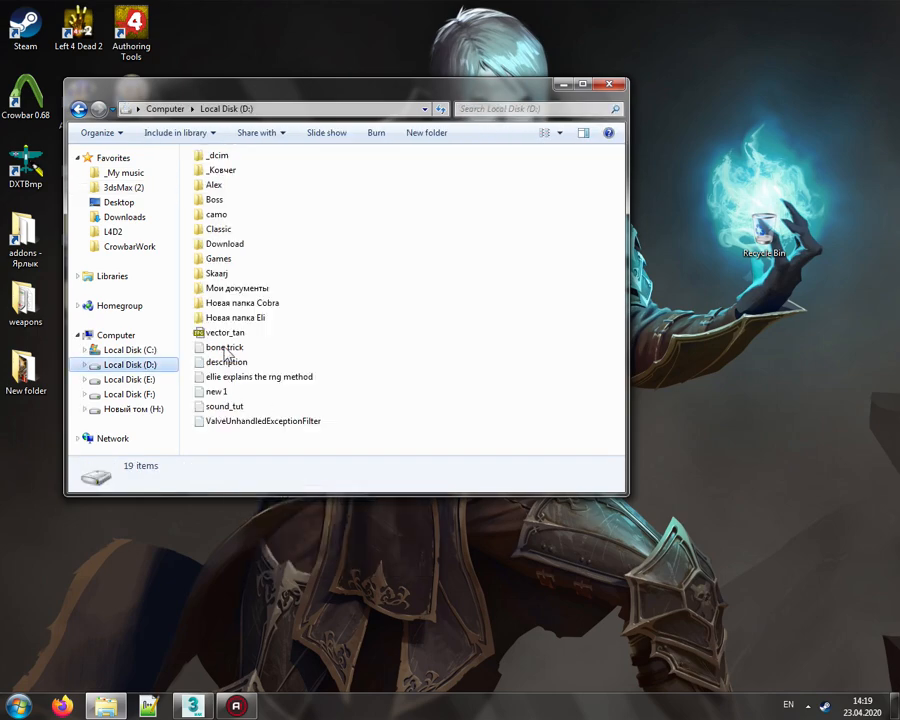
pyautogui.doubleClick(262, 304)
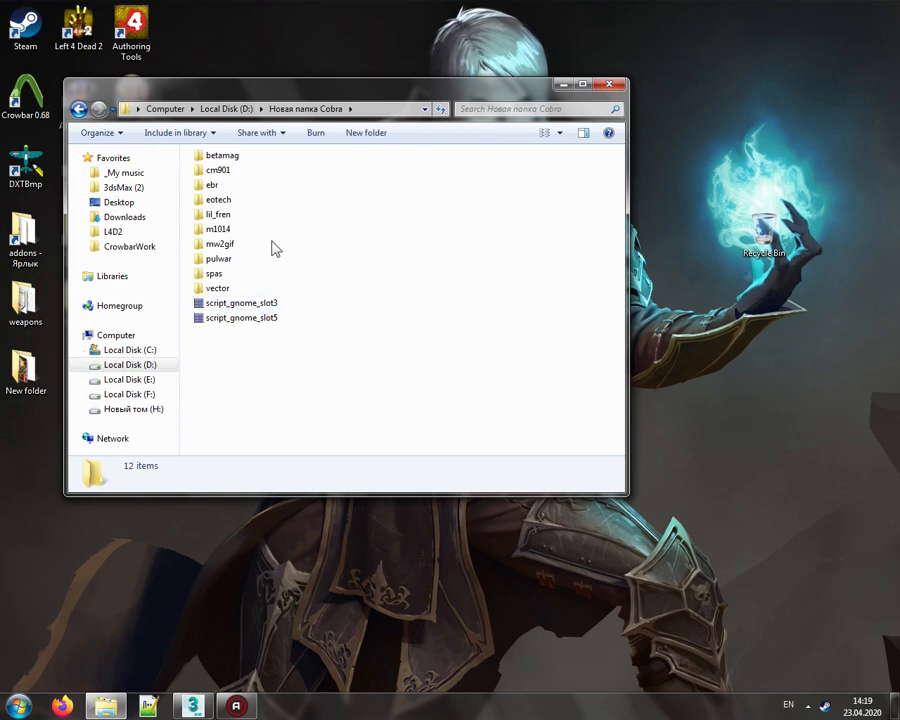
pyautogui.click(366, 133)
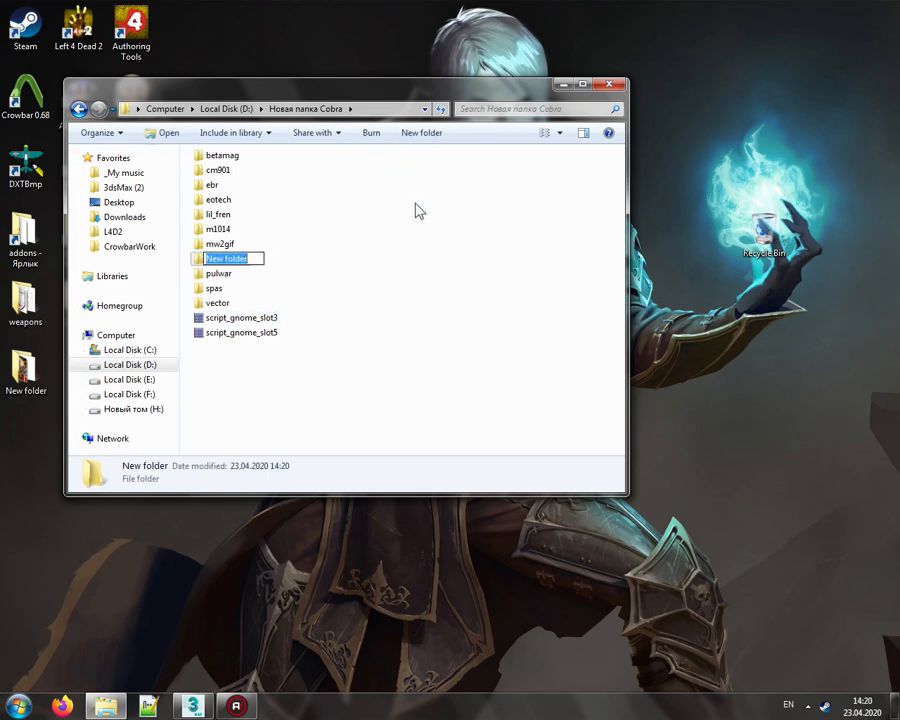
pyautogui.write('striker')
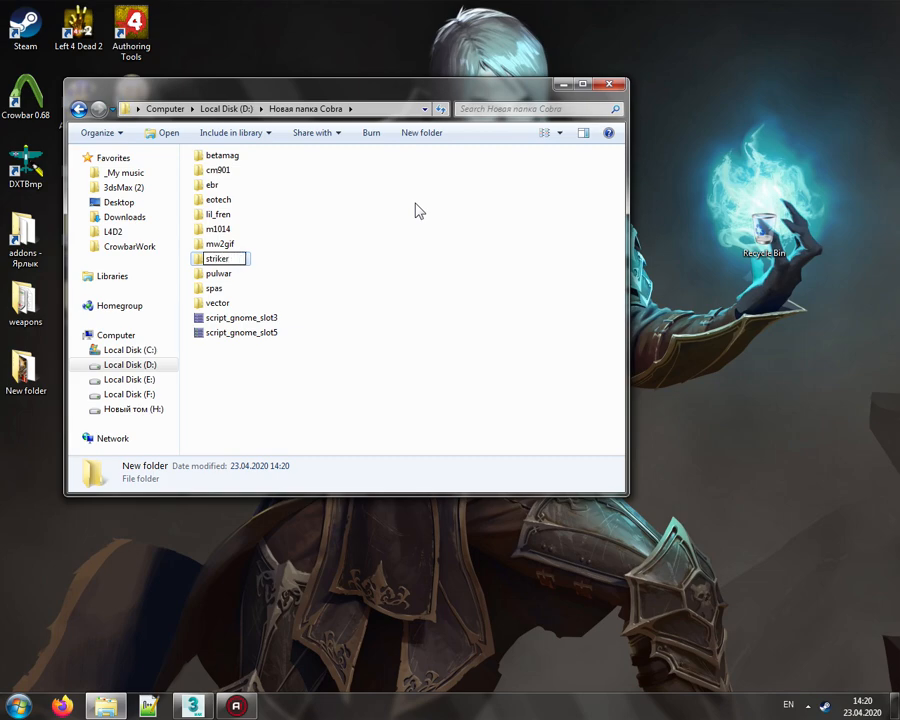
pyautogui.press('Return')
pyautogui.press('Return')
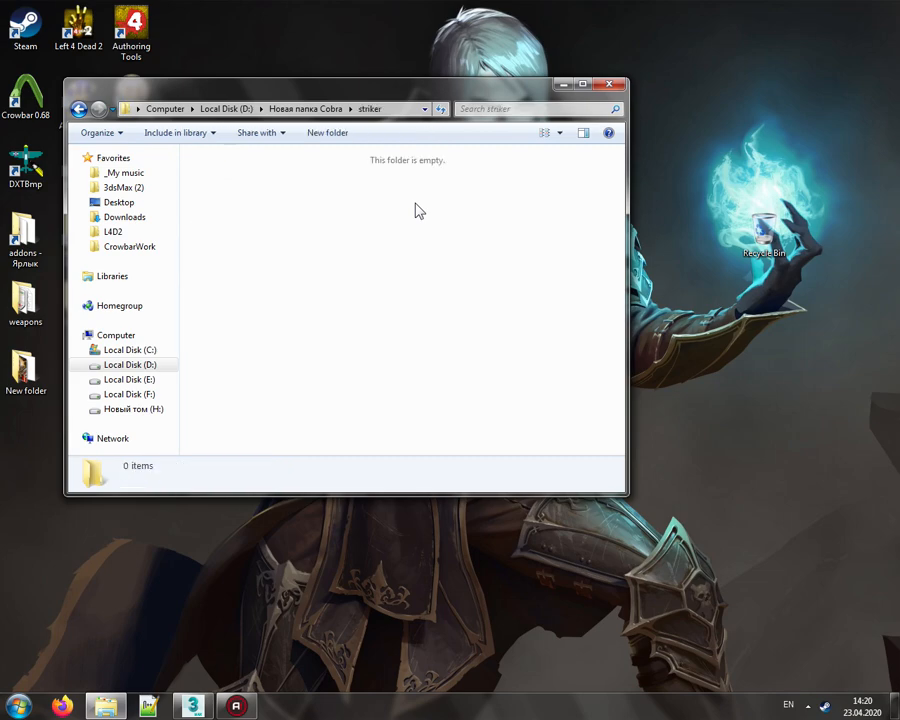
# Step: Paste the copied weapon textures into the striker folder
pyautogui.rightClick(298, 261)
pyautogui.click(350, 357)
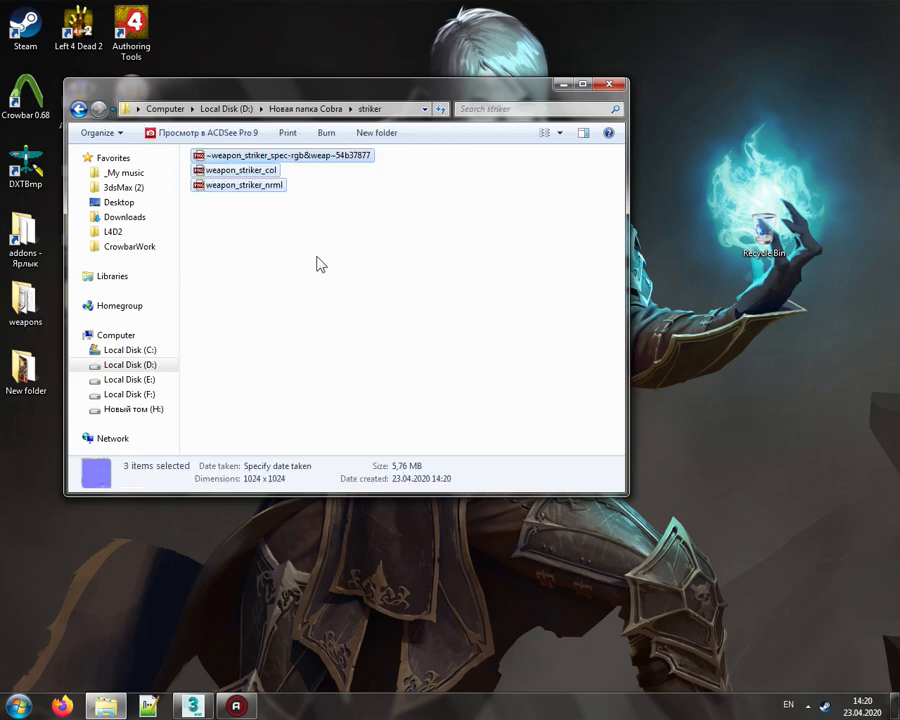
pyautogui.click(316, 263)
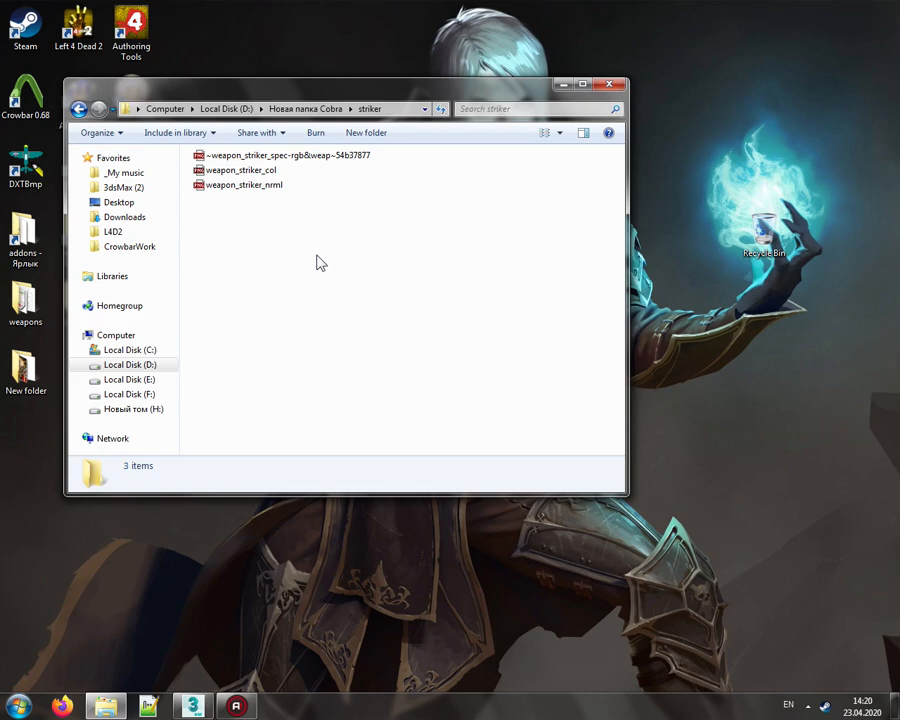
# Step: View the weapon_striker_col PNG enlarged in the ACDSee image viewer, and close it
pyautogui.doubleClick(257, 172)
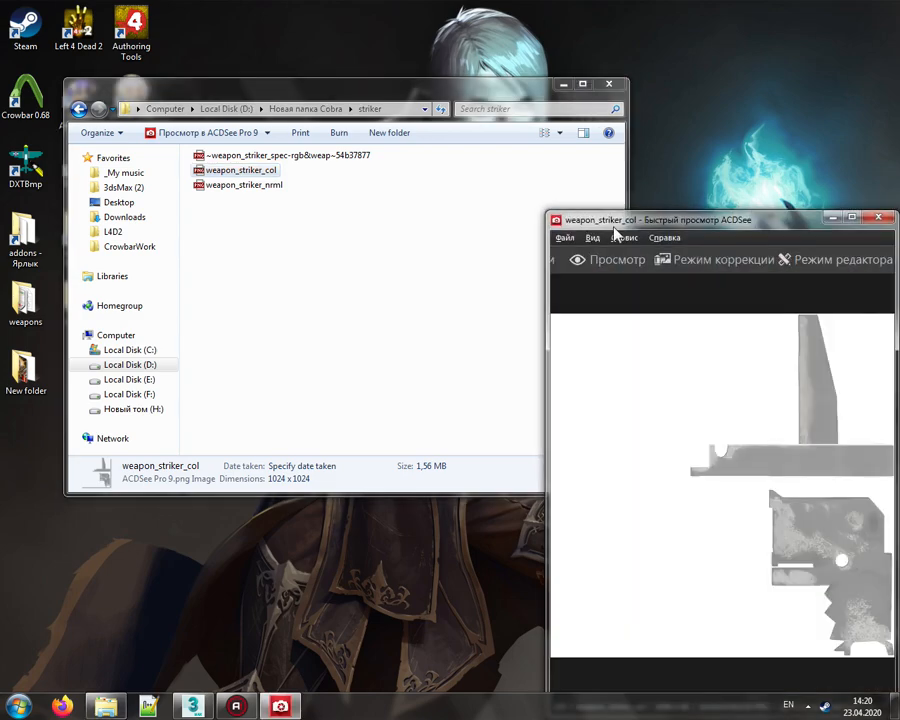
pyautogui.doubleClick(676, 224)
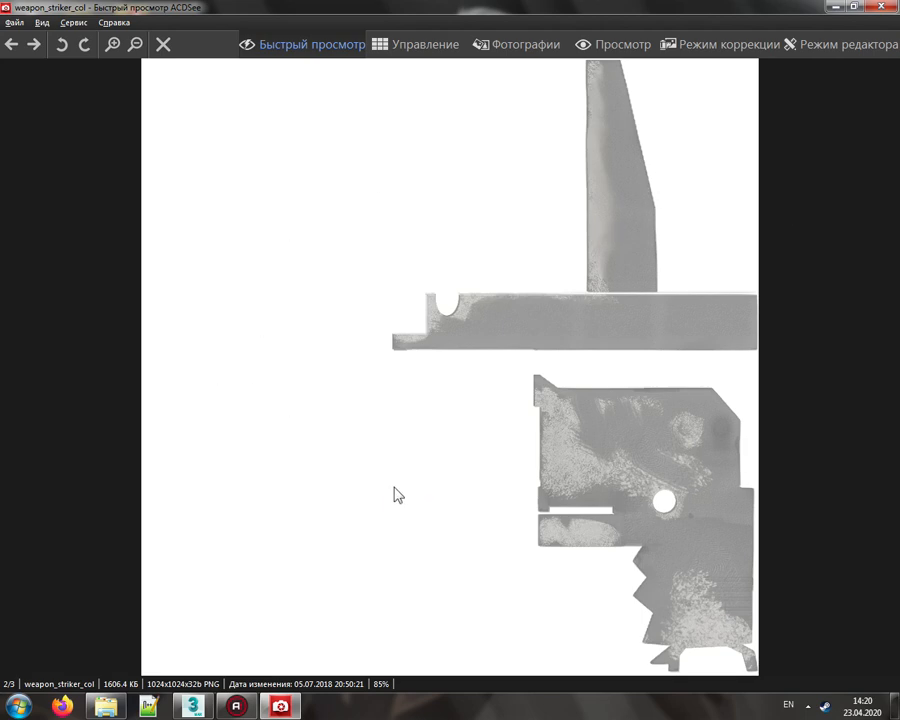
pyautogui.click(881, 6)
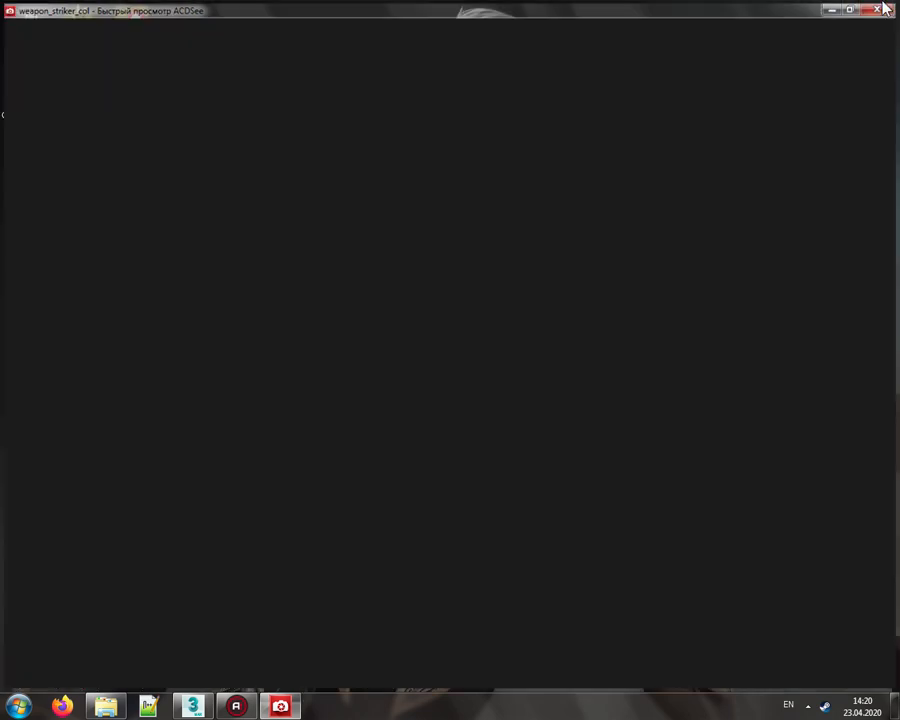
# Step: Open the weapon_striker_col PNG texture in DXTBmp
pyautogui.click(26, 168)
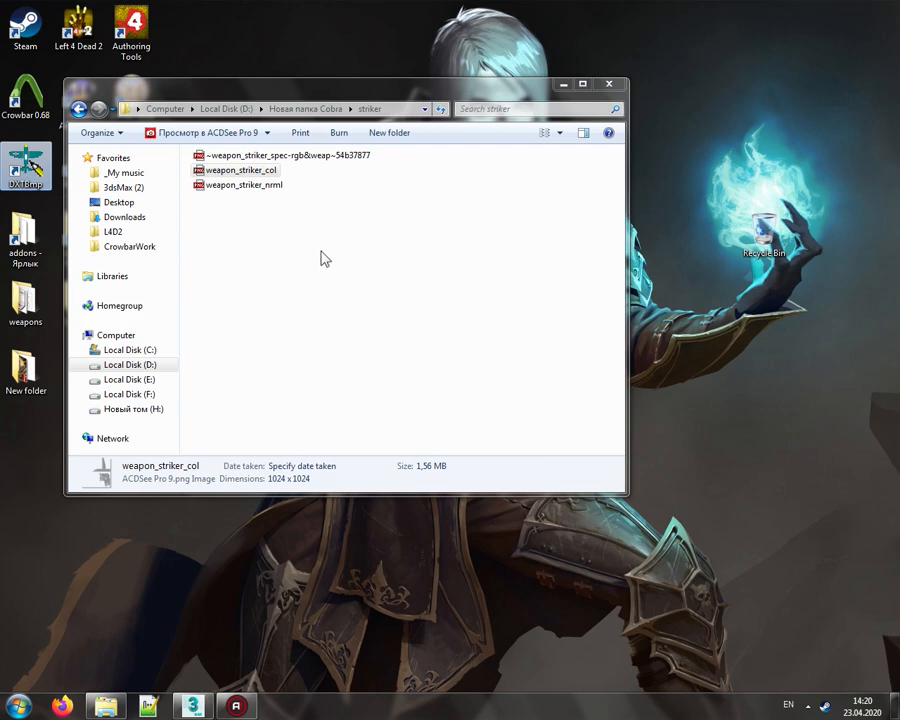
pyautogui.moveTo(240, 172); pyautogui.dragTo(28, 170)
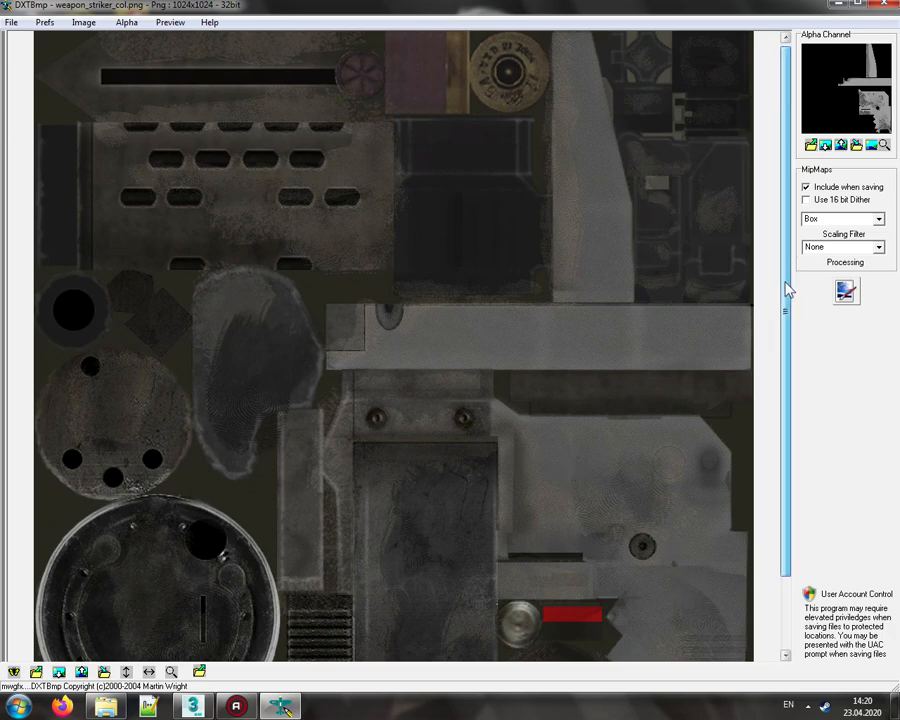
pyautogui.moveTo(786, 287)
pyautogui.mouseDown()
pyautogui.moveTo(786, 402)
pyautogui.moveTo(786, 303)
pyautogui.mouseUp()
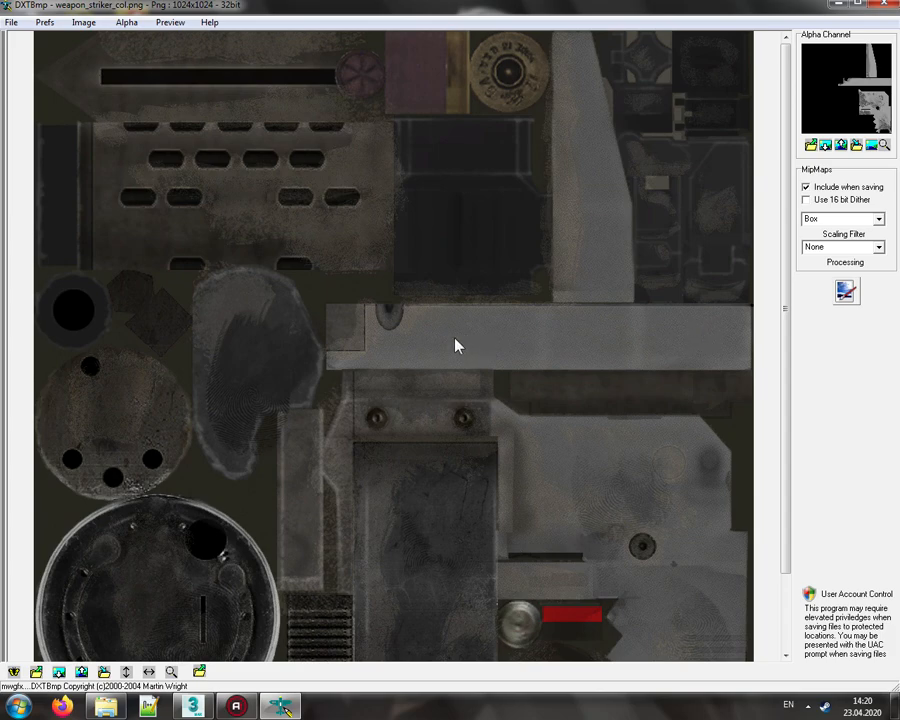
# Step: Save the texture as a 24 bit BMP image named weapon_striker_col in the striker folder
pyautogui.click(13, 22)
pyautogui.moveTo(50, 69)
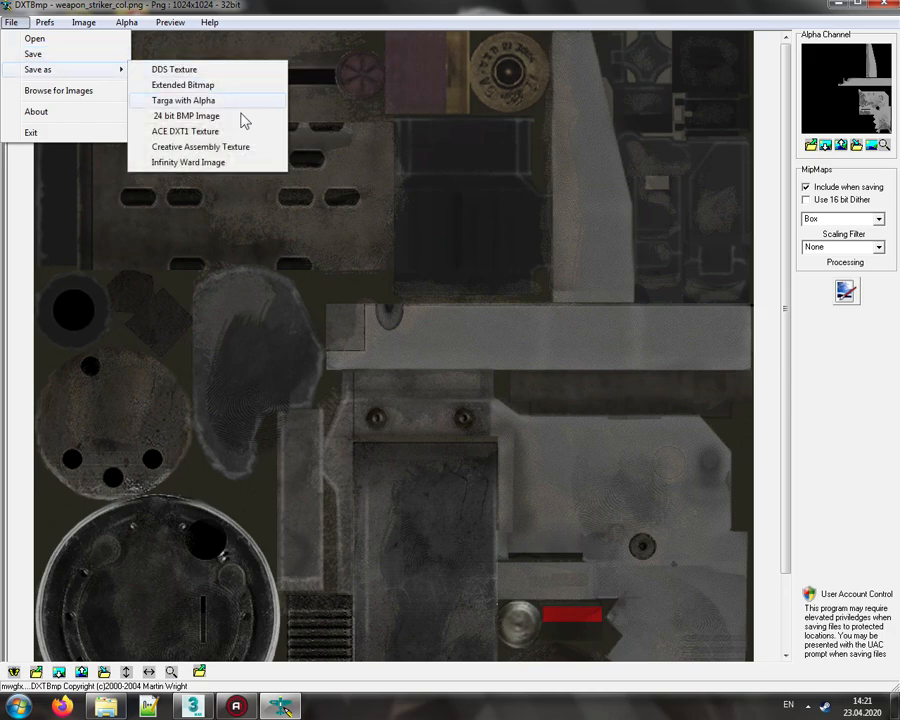
pyautogui.click(235, 115)
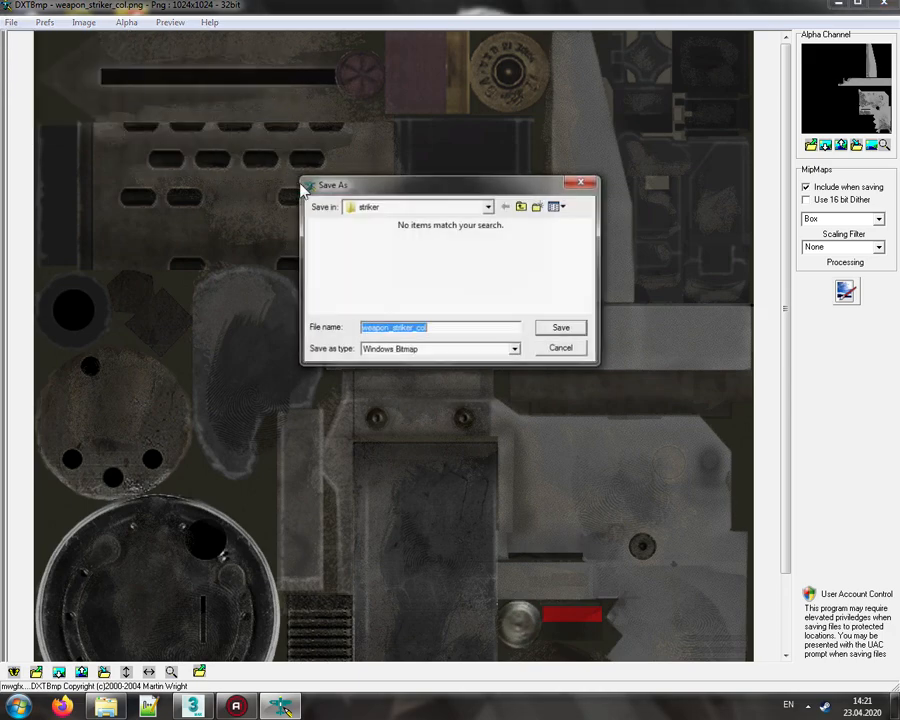
pyautogui.click(563, 329)
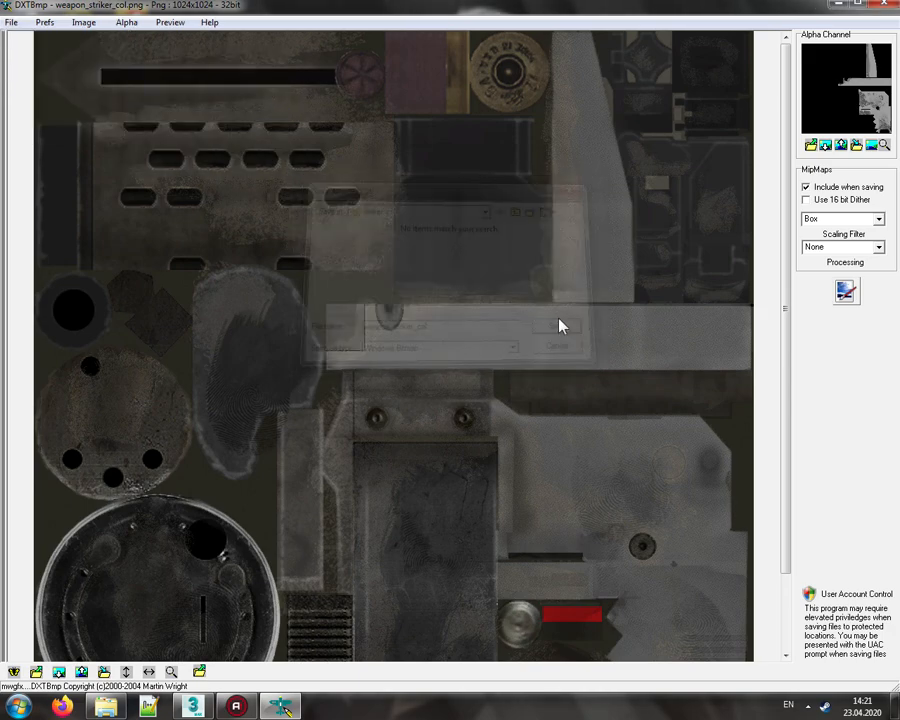
# Step: Export the texture's alpha channel as a Windows Bitmap named "a" into the striker folder under "Новая папка Cobra"
pyautogui.click(851, 147)
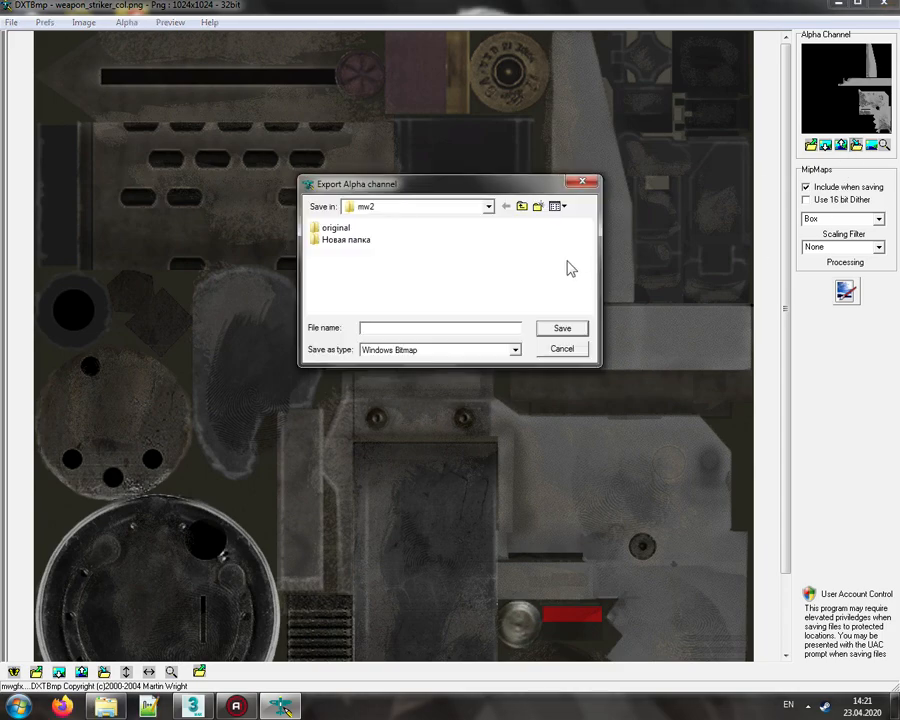
pyautogui.click(522, 207)
pyautogui.click(522, 207)
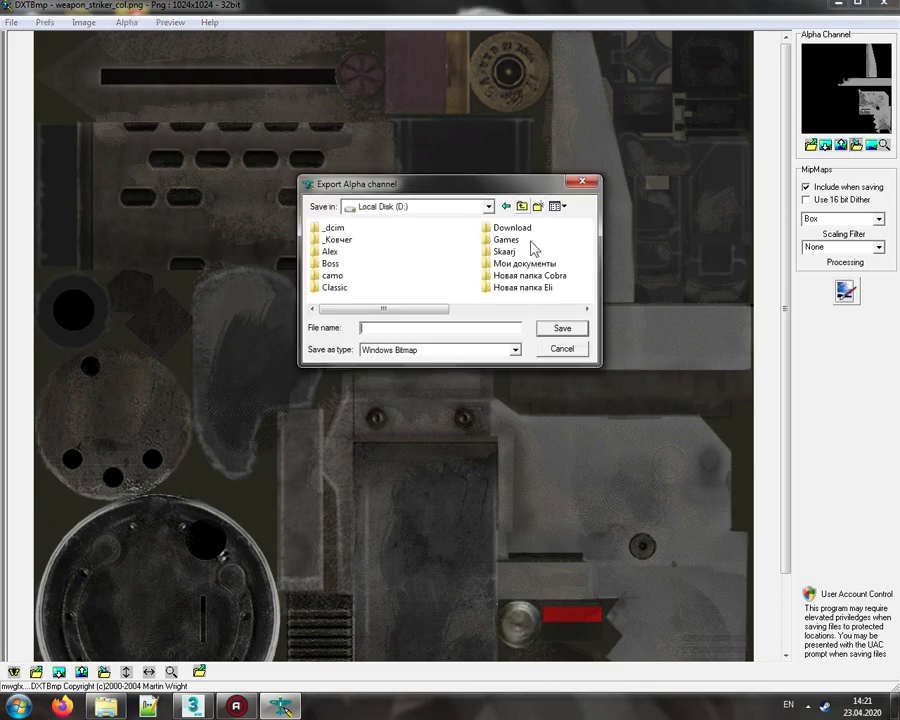
pyautogui.doubleClick(538, 284)
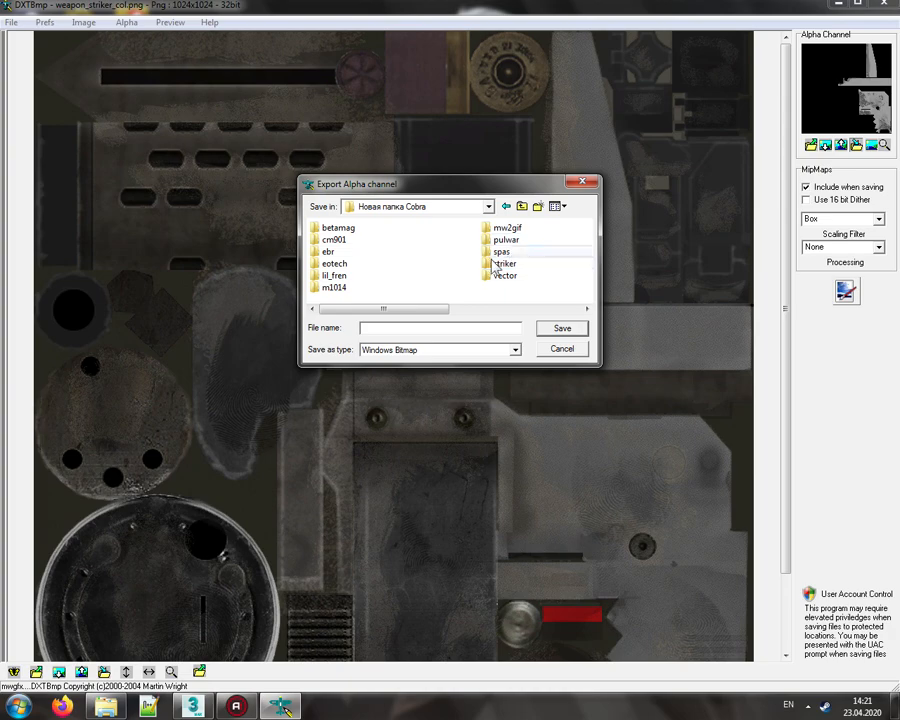
pyautogui.doubleClick(503, 263)
pyautogui.click(430, 327)
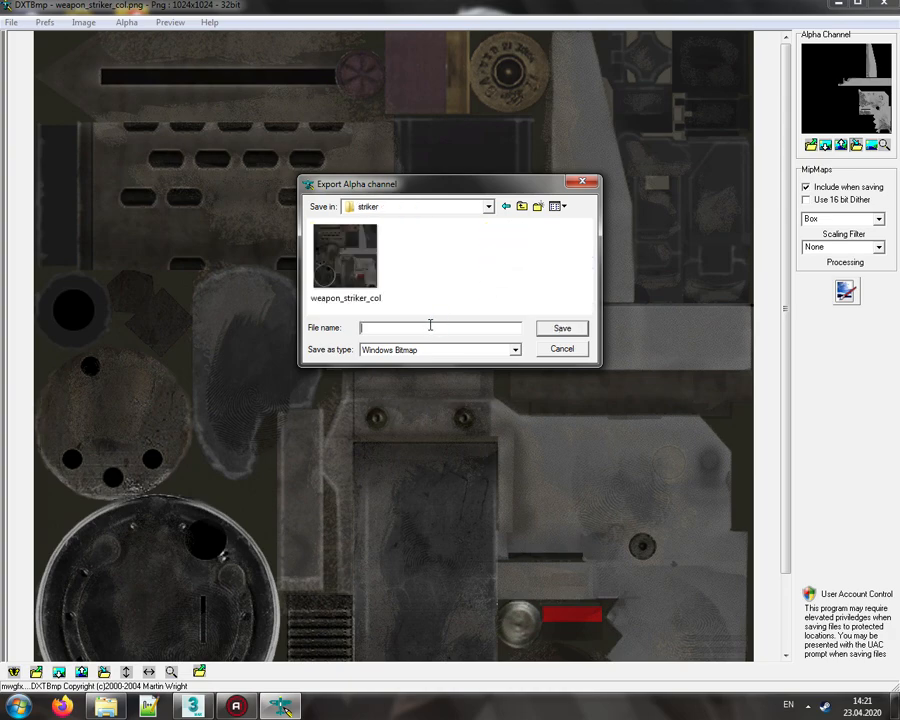
pyautogui.write('a')
pyautogui.click(556, 330)
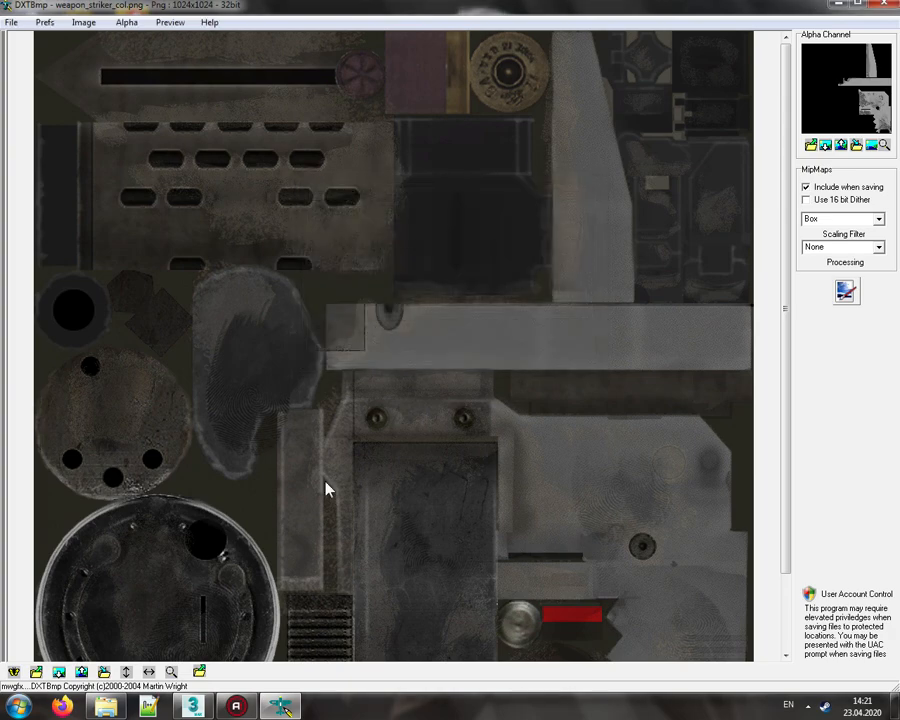
# Step: Inspect the exported alpha bitmap "a" from the striker folder in the image viewer, and return to DXTBmp
pyautogui.click(105, 707)
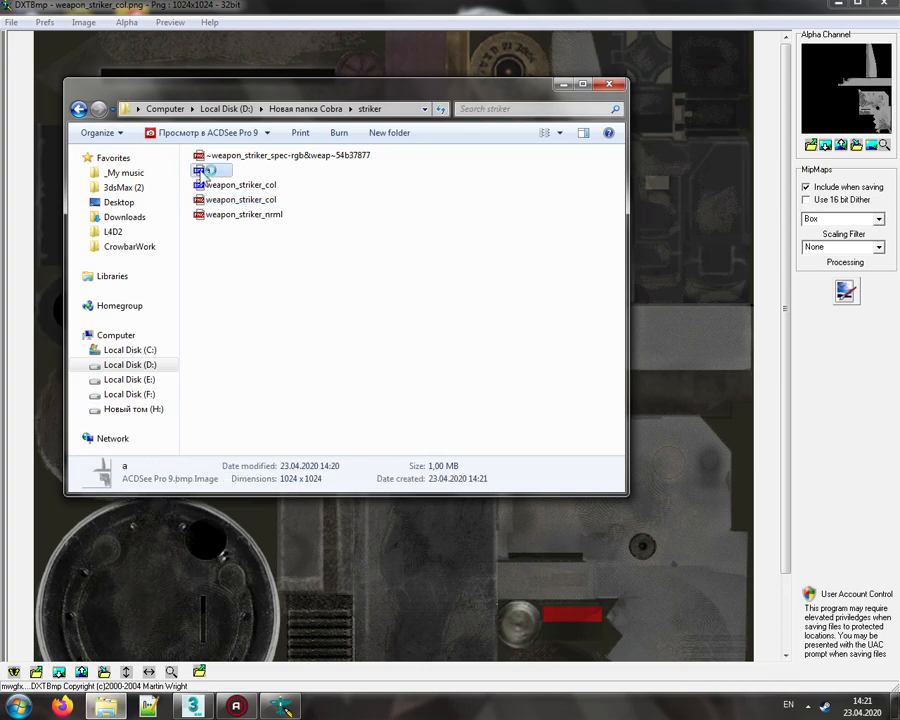
pyautogui.doubleClick(202, 171)
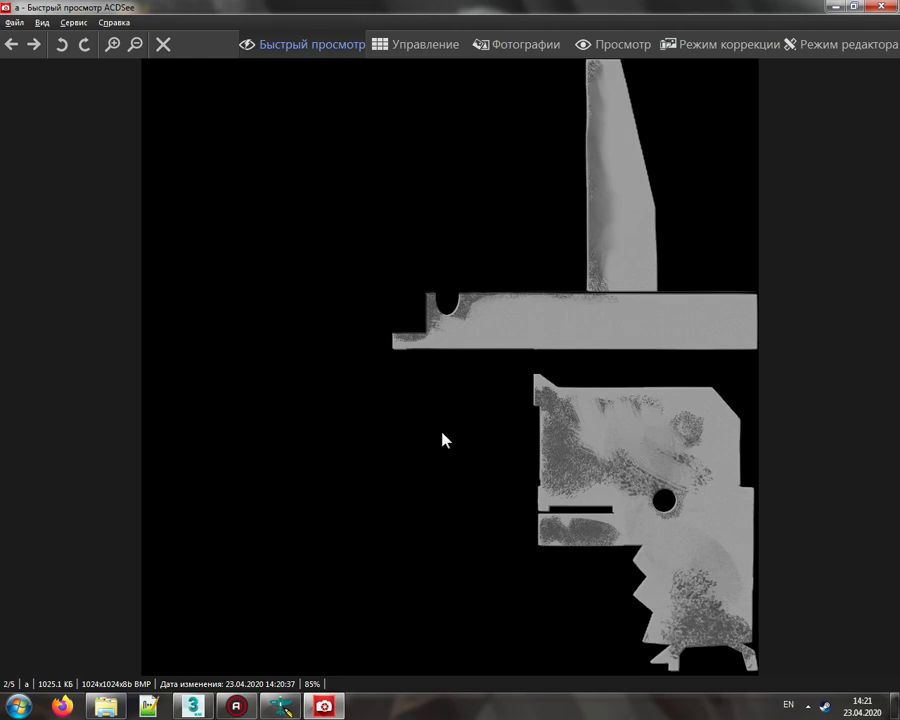
pyautogui.press('Escape')
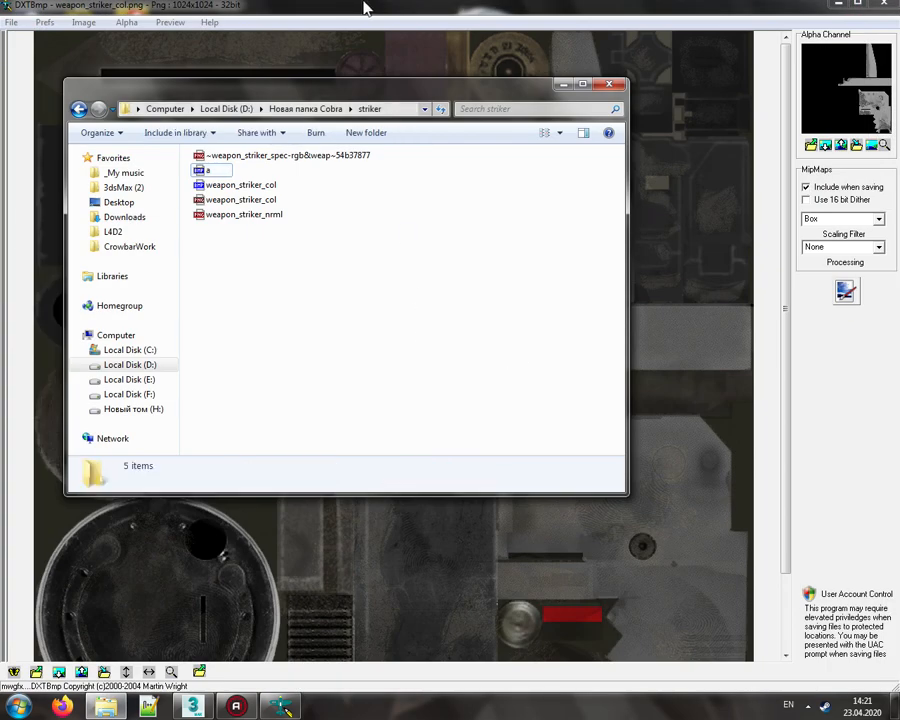
pyautogui.click(366, 8)
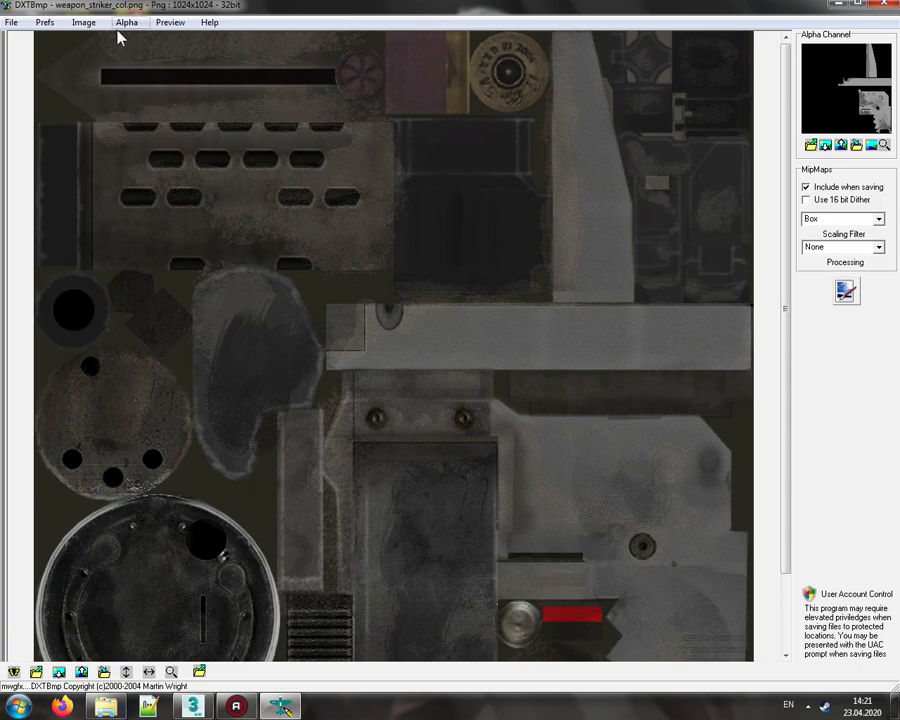
# Step: Replace the colour image with the imported 3weapon_camo_woodland_big texture from the camo/mw2 folder, with file type Any Image File
pyautogui.click(83, 22)
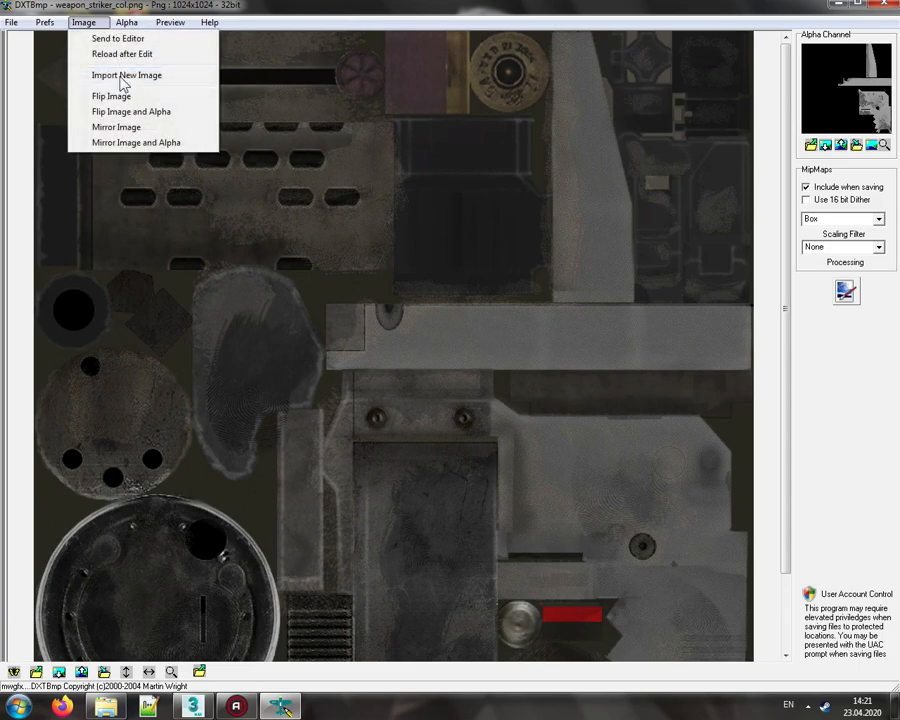
pyautogui.click(123, 77)
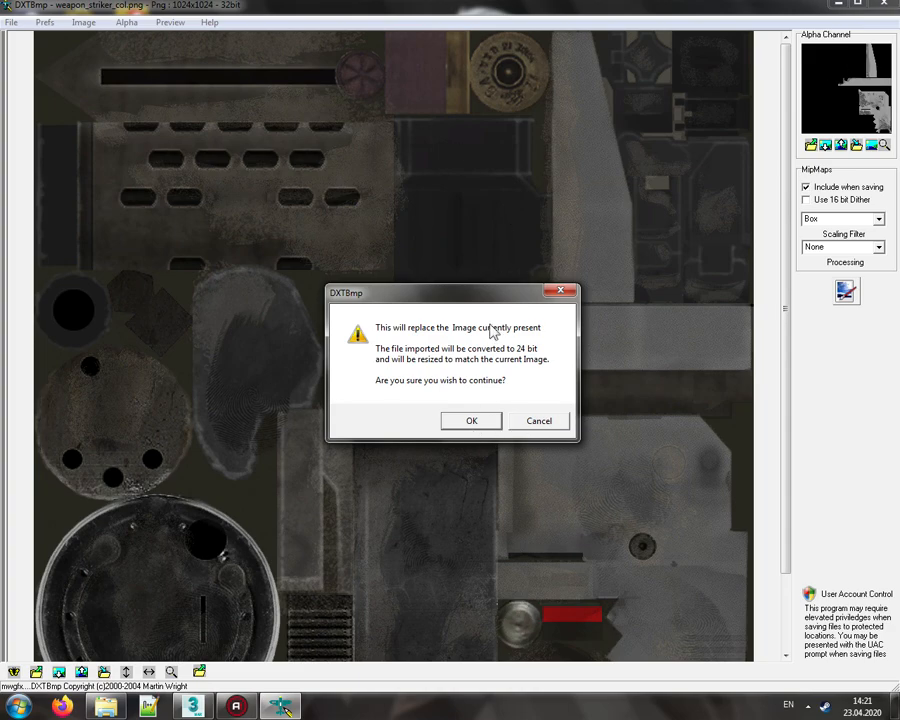
pyautogui.click(471, 421)
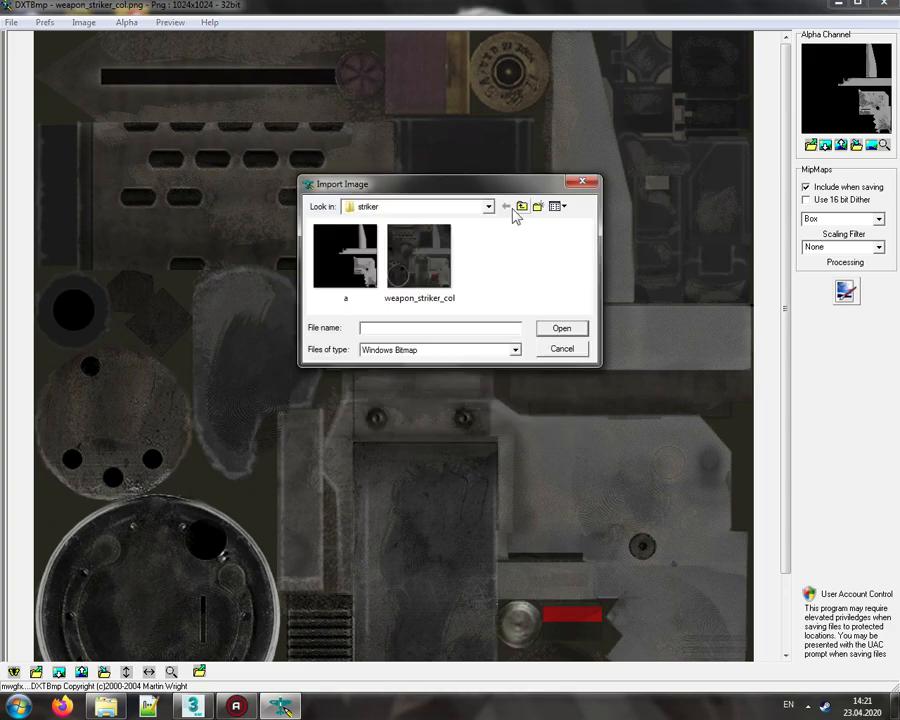
pyautogui.click(521, 207)
pyautogui.click(521, 206)
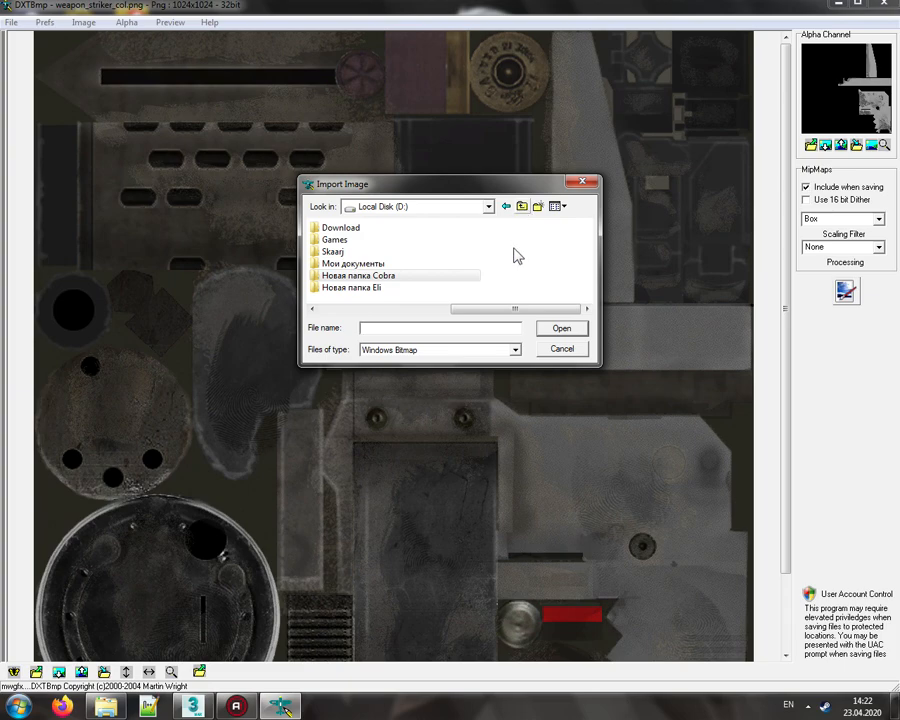
pyautogui.moveTo(478, 317); pyautogui.dragTo(372, 315)
pyautogui.doubleClick(338, 284)
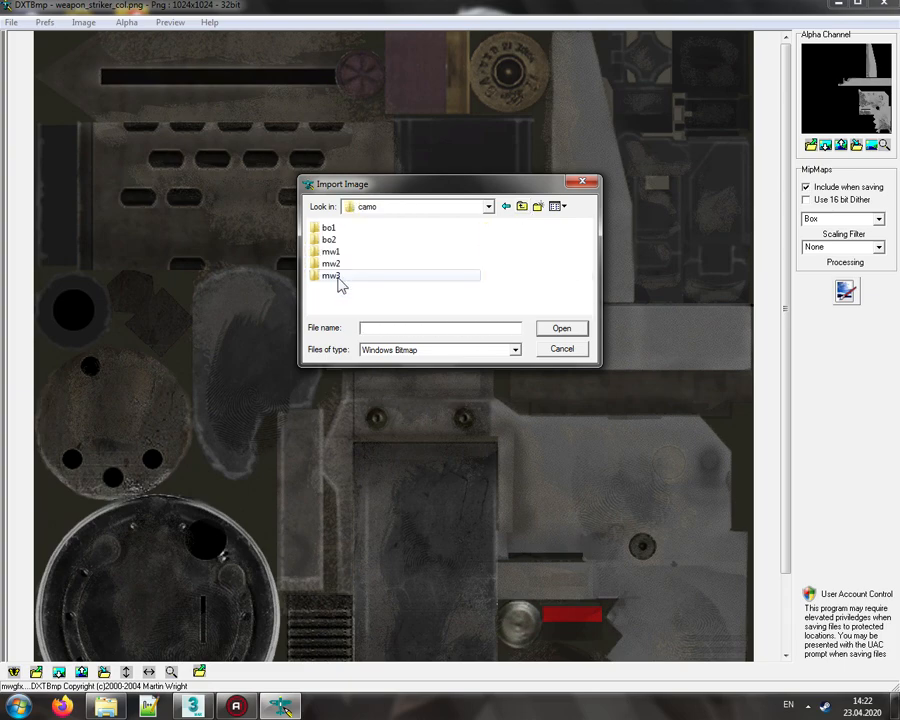
pyautogui.doubleClick(335, 264)
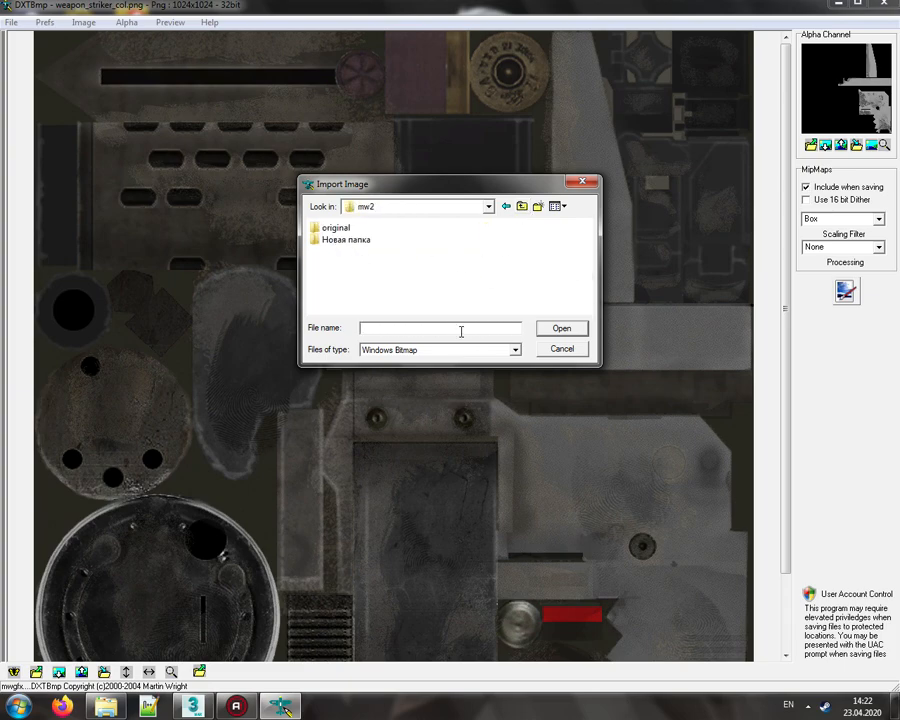
pyautogui.click(423, 352)
pyautogui.click(405, 367)
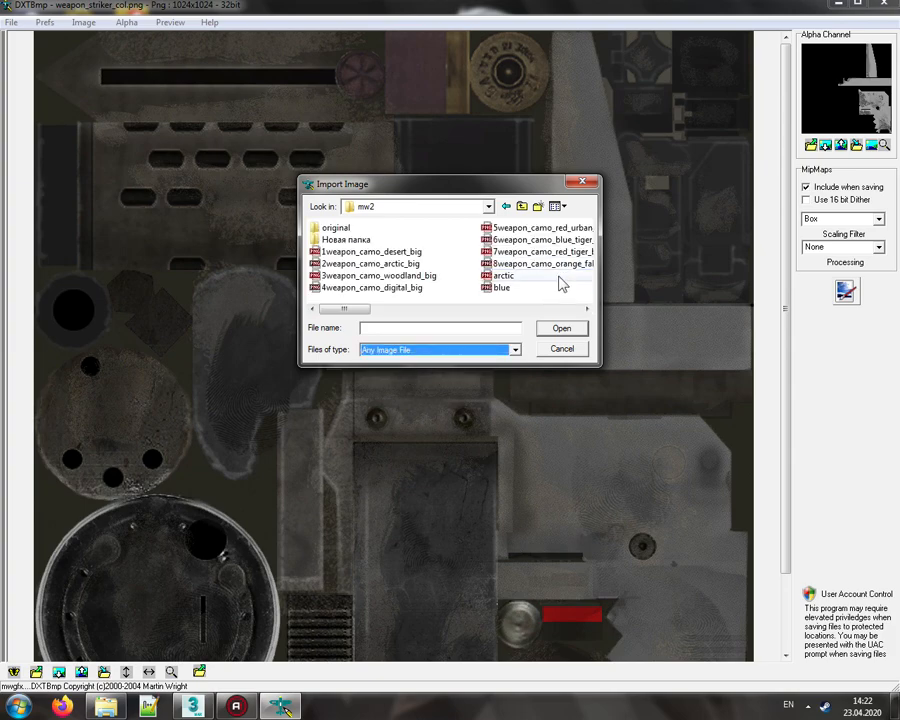
pyautogui.click(380, 275)
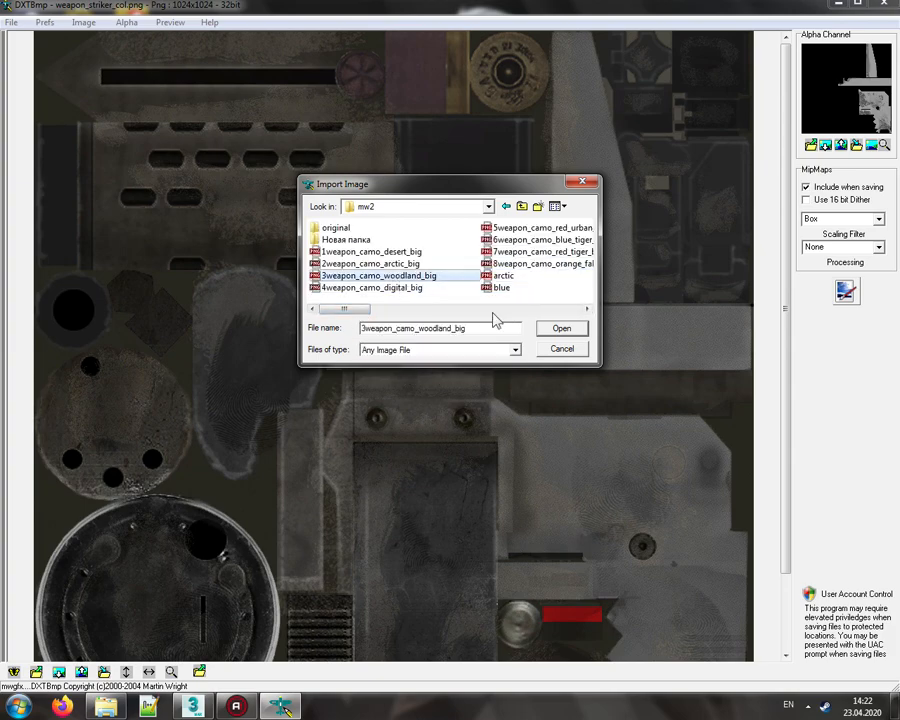
pyautogui.click(558, 333)
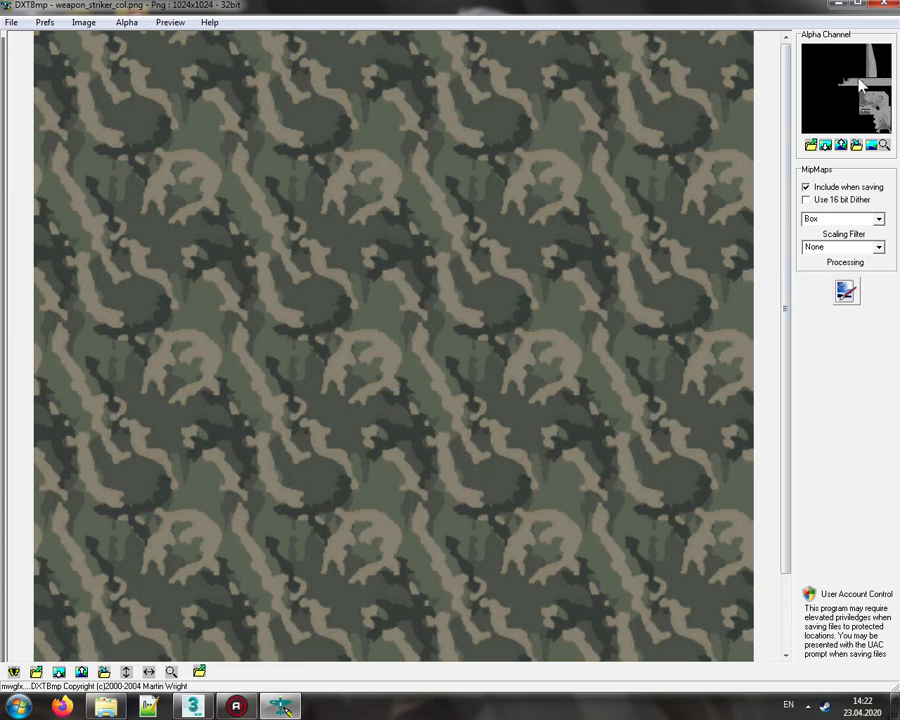
# Step: Save the camo image as a Targa with Alpha named weapon_striker_col in the striker folder, and close DXTBmp
pyautogui.click(9, 23)
pyautogui.moveTo(72, 69)
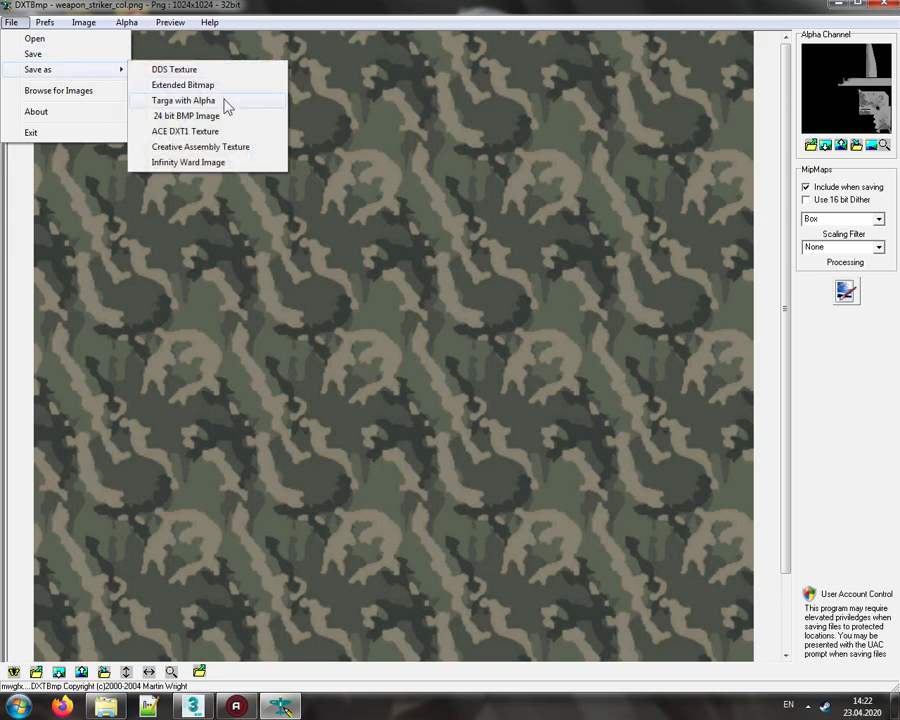
pyautogui.click(183, 101)
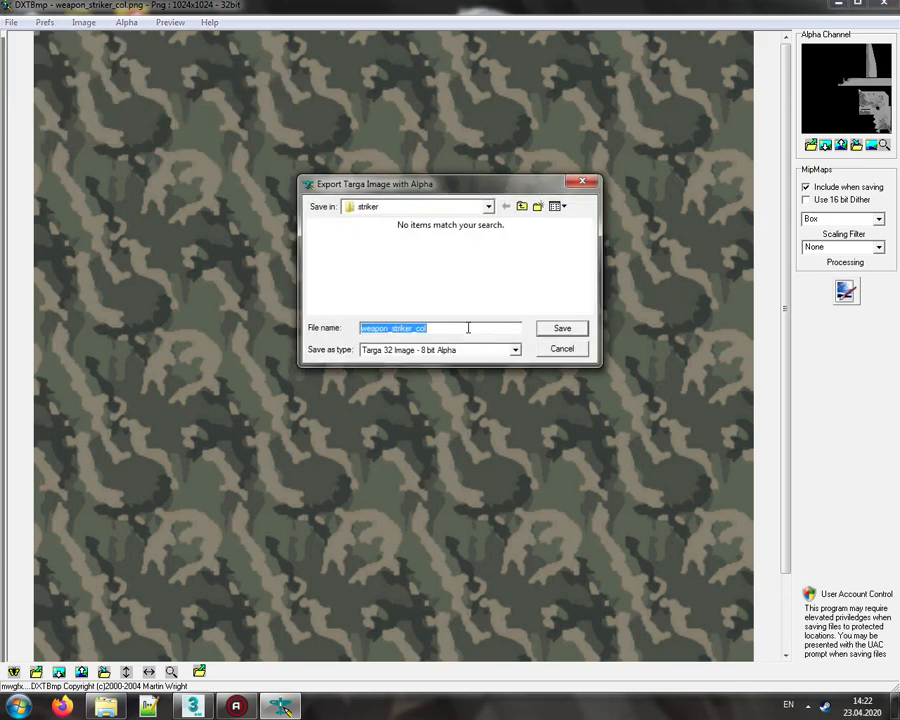
pyautogui.click(556, 329)
pyautogui.click(885, 8)
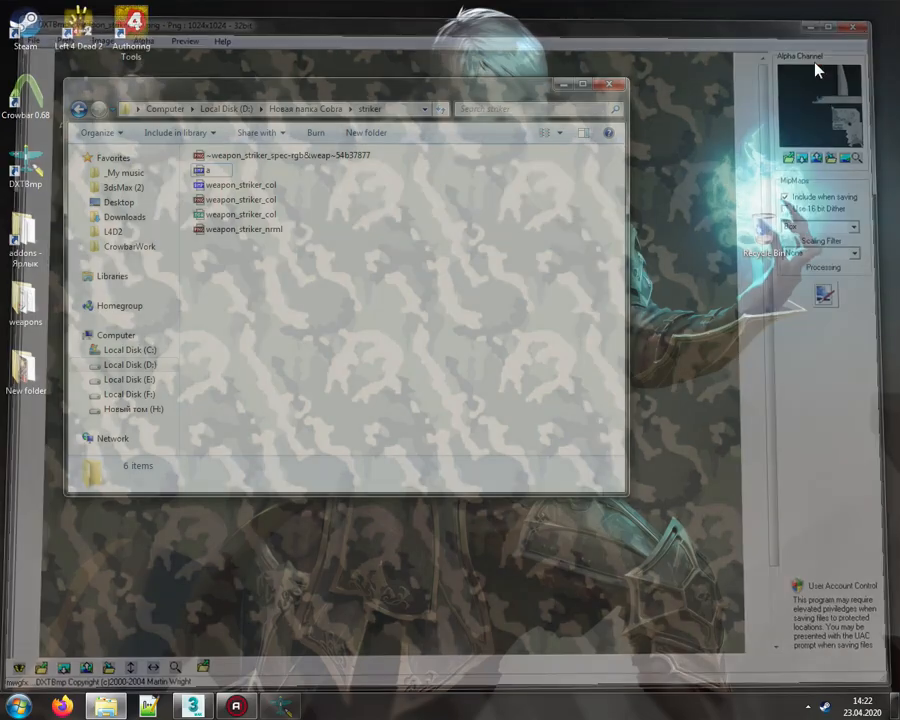
# Step: Inspect the exported weapon_striker_col TGA from the striker folder in the image viewer and close it
pyautogui.click(239, 215)
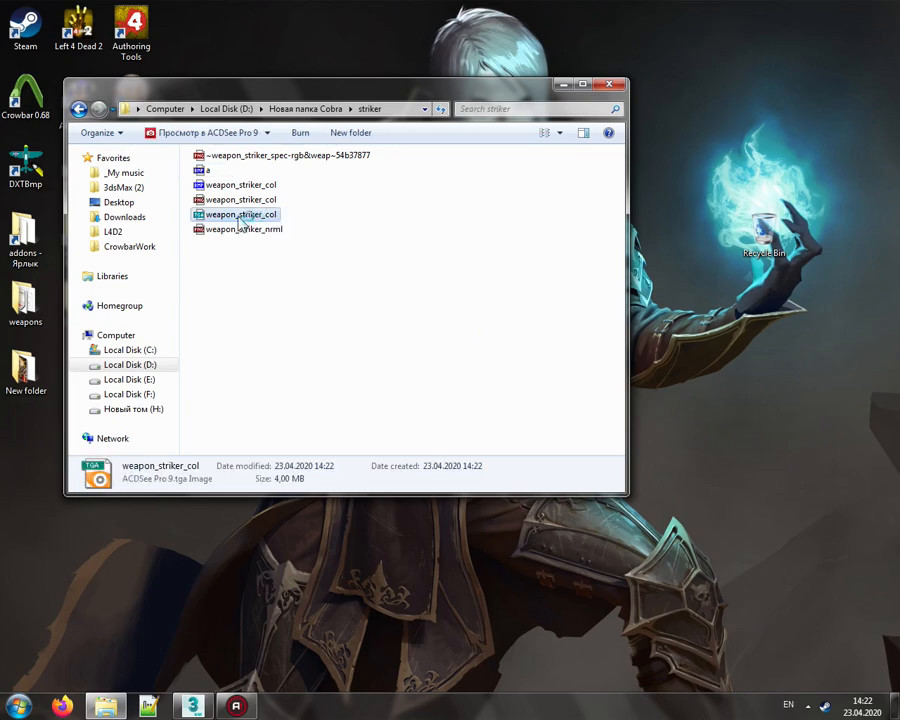
pyautogui.doubleClick(240, 218)
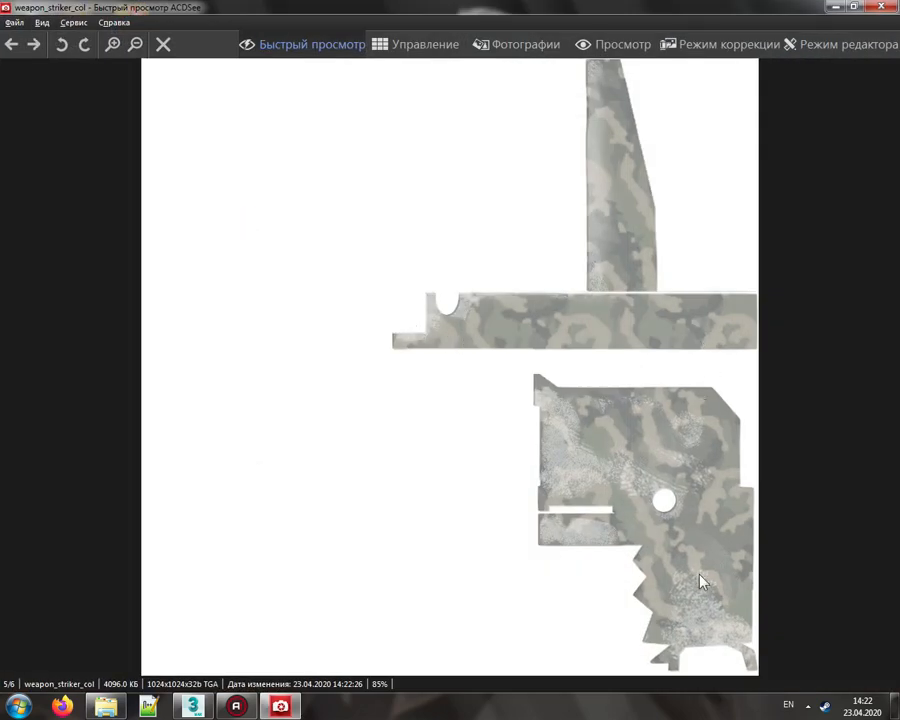
pyautogui.press('Escape')
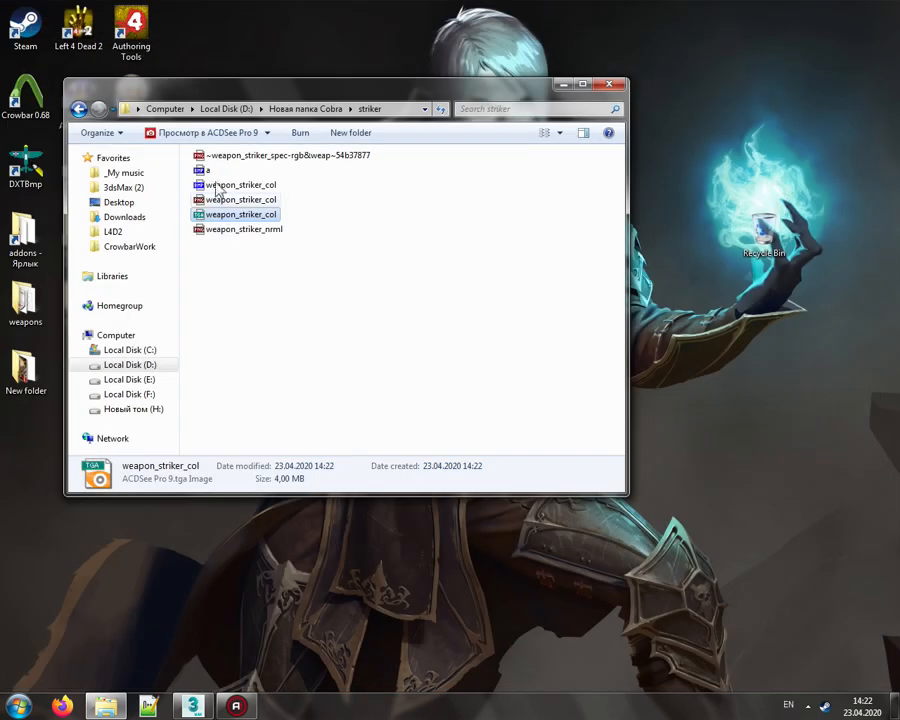
# Step: Open the weapon_striker_col BMP from the striker folder in paint.net
pyautogui.click(239, 186)
pyautogui.rightClick(239, 186)
pyautogui.moveTo(305, 378)
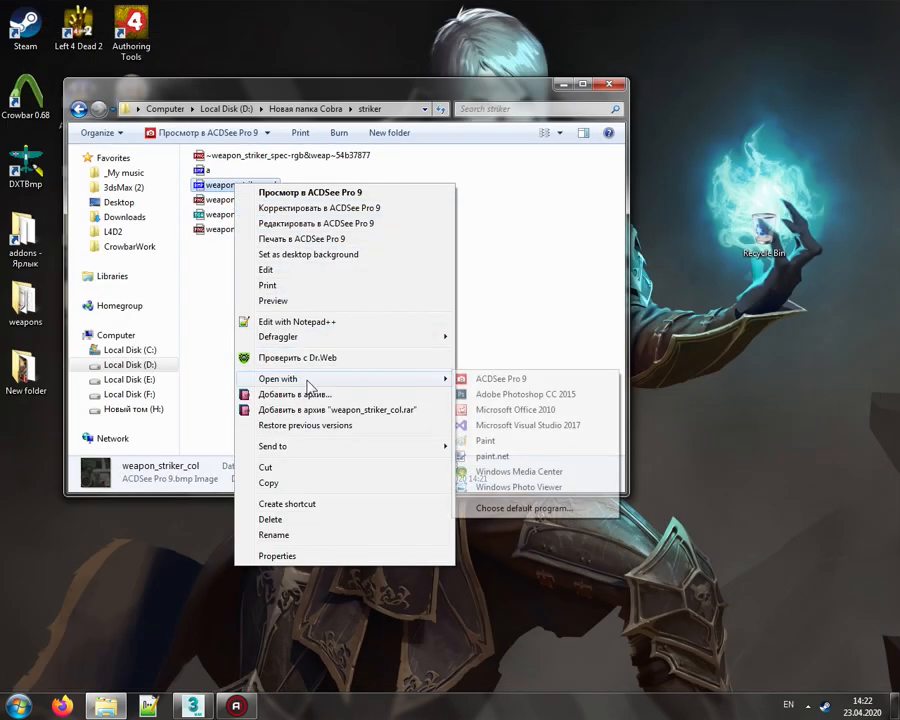
pyautogui.click(500, 457)
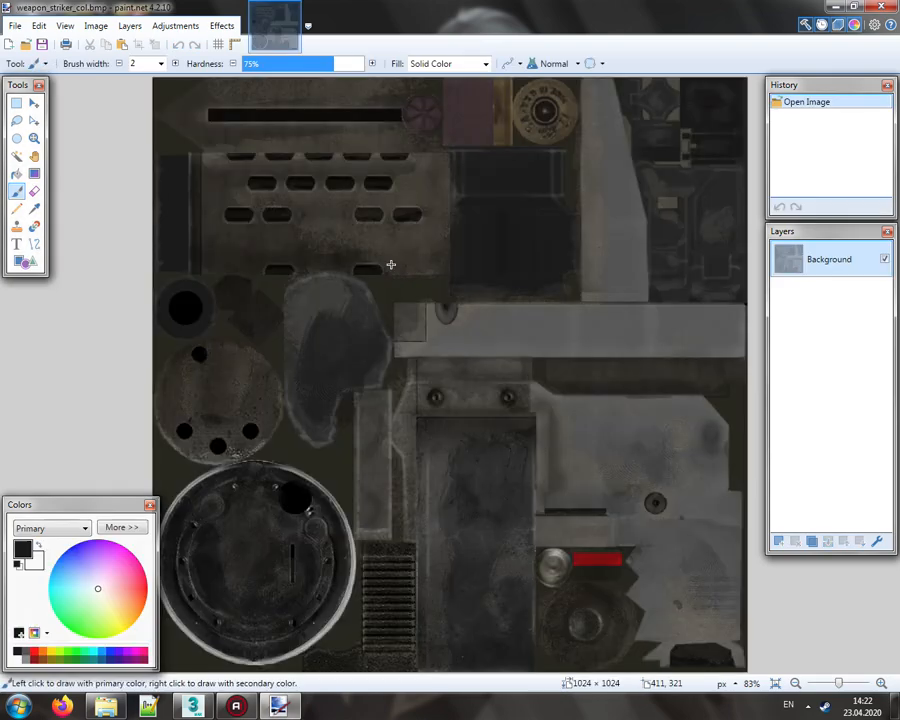
# Step: Add the weapon_striker_col TGA from the striker folder as a new layer above the Background and deselect it
pyautogui.click(834, 7)
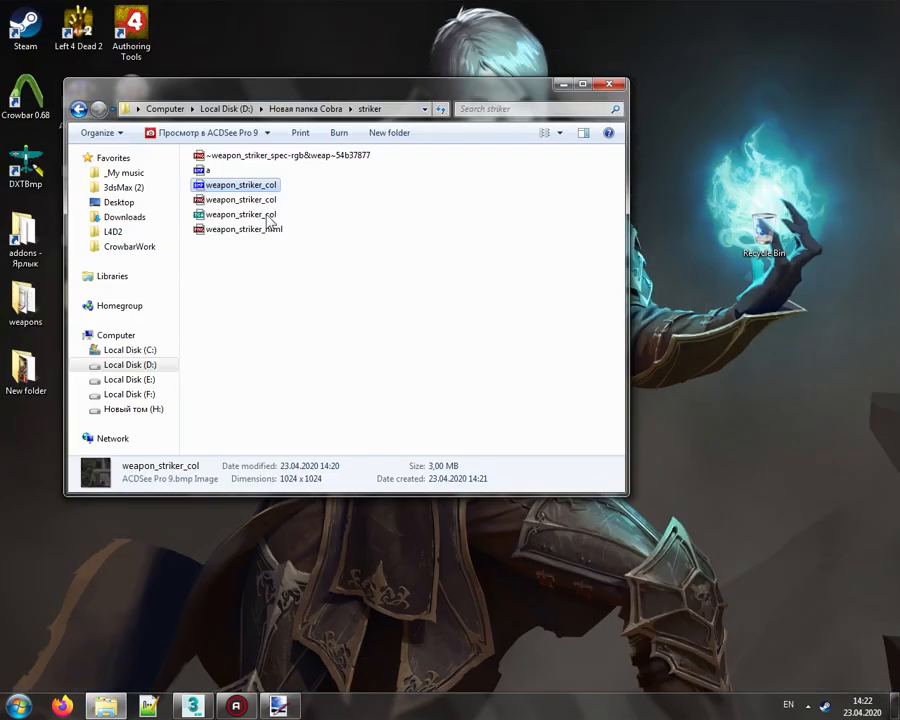
pyautogui.click(253, 215)
pyautogui.moveTo(253, 215)
pyautogui.mouseDown()
pyautogui.moveTo(331, 583)
pyautogui.moveTo(276, 706)
pyautogui.moveTo(386, 418)
pyautogui.mouseUp()
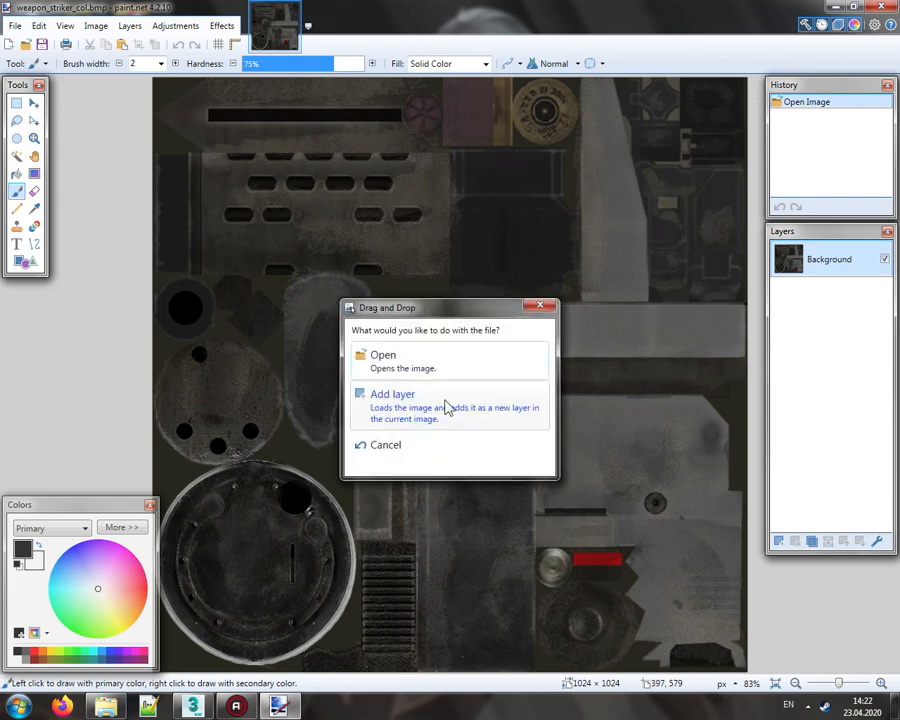
pyautogui.click(442, 403)
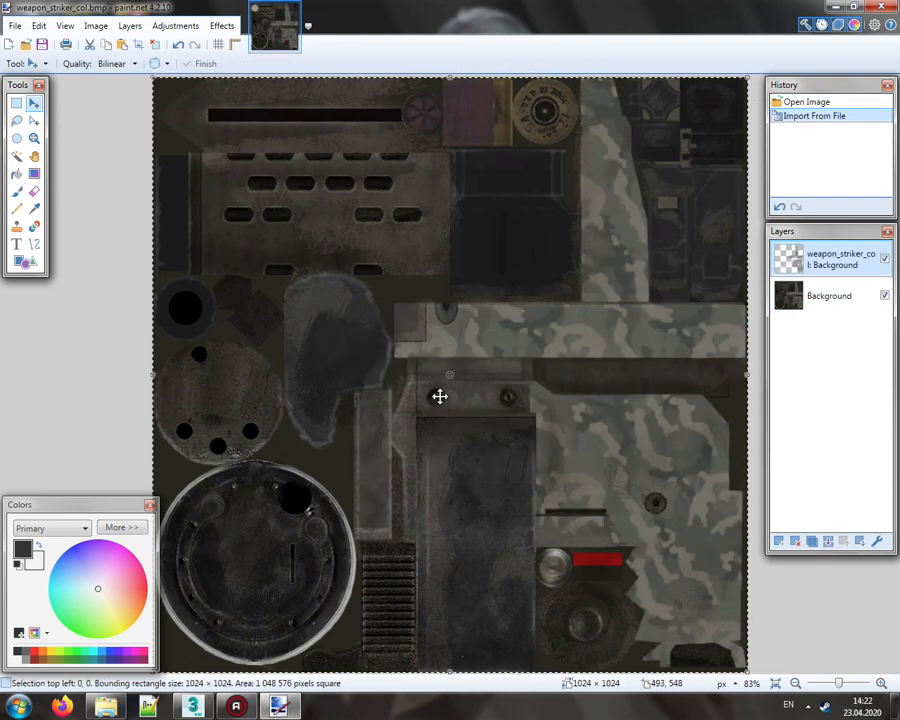
pyautogui.hotkey('ctrl', 'd')
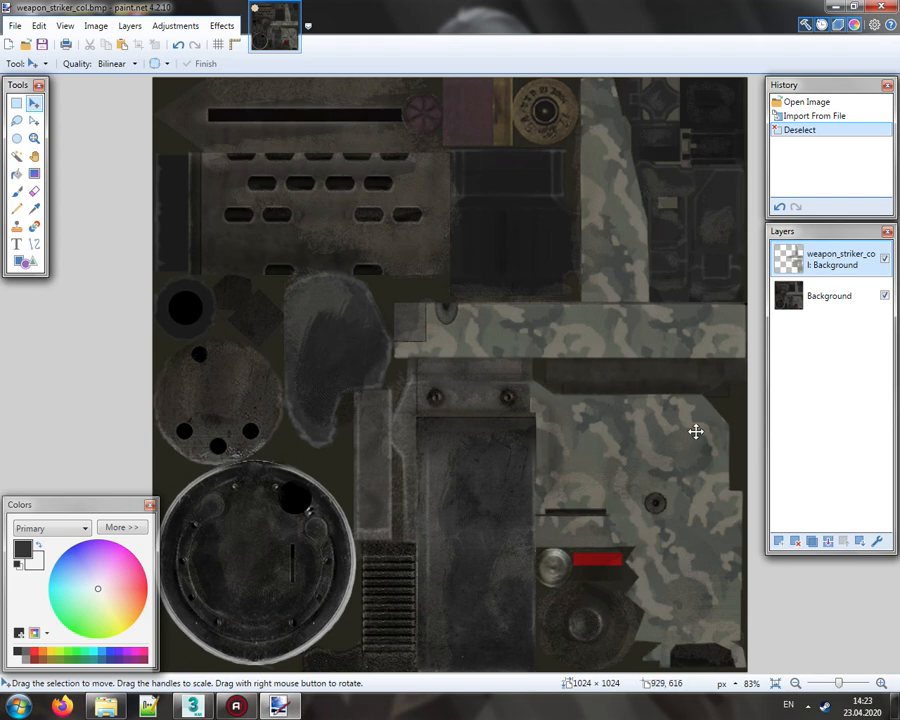
# Step: Try the Glow blend mode on the imported camo layer, and set its blend mode to Overlay
pyautogui.doubleClick(832, 262)
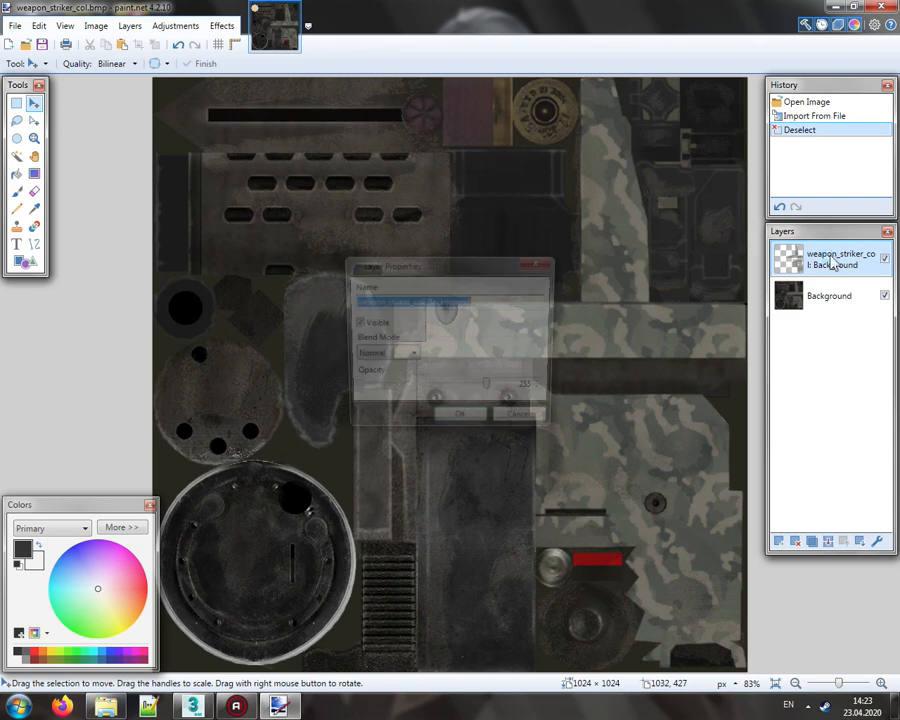
pyautogui.moveTo(484, 266); pyautogui.dragTo(341, 110)
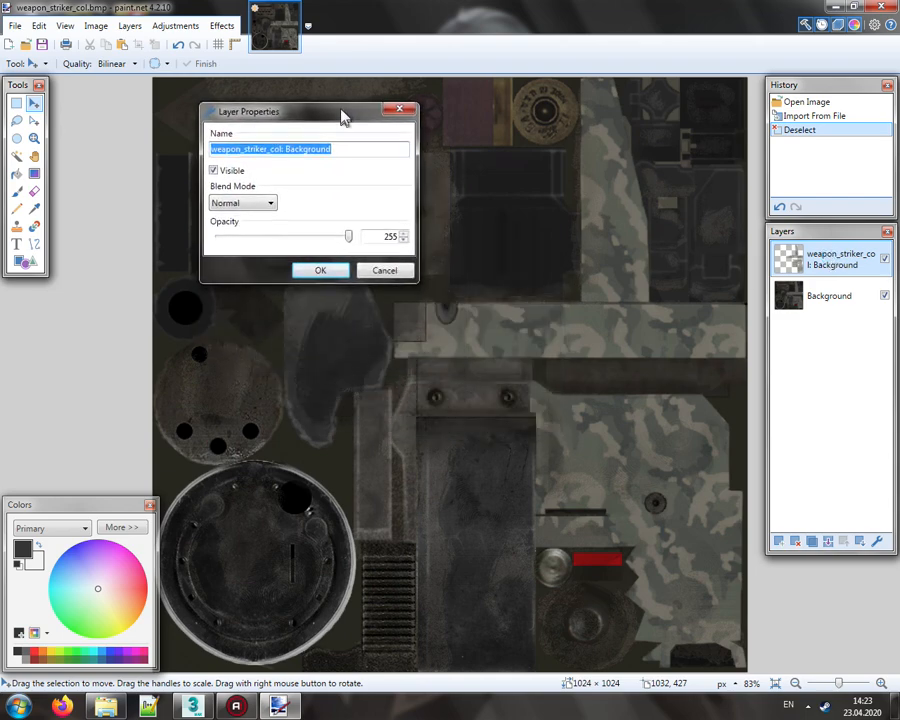
pyautogui.click(254, 200)
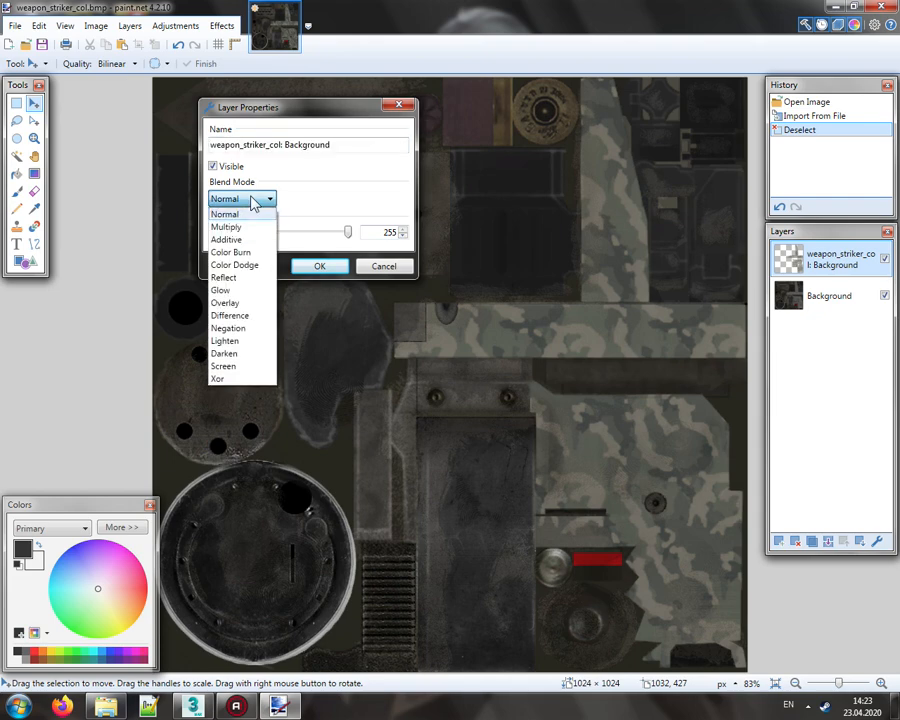
pyautogui.click(221, 290)
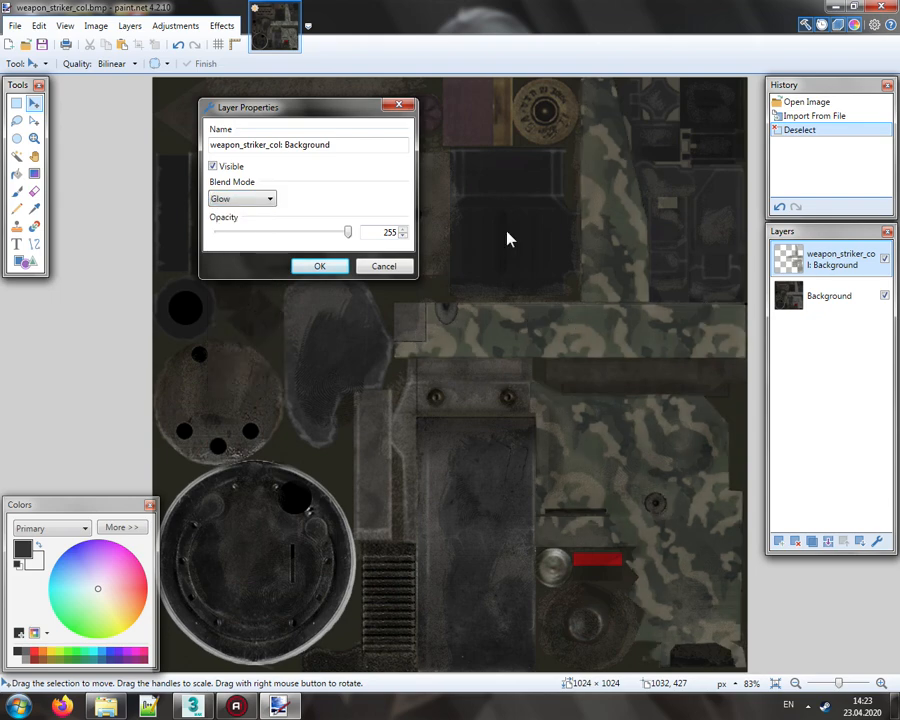
pyautogui.click(237, 200)
pyautogui.click(231, 306)
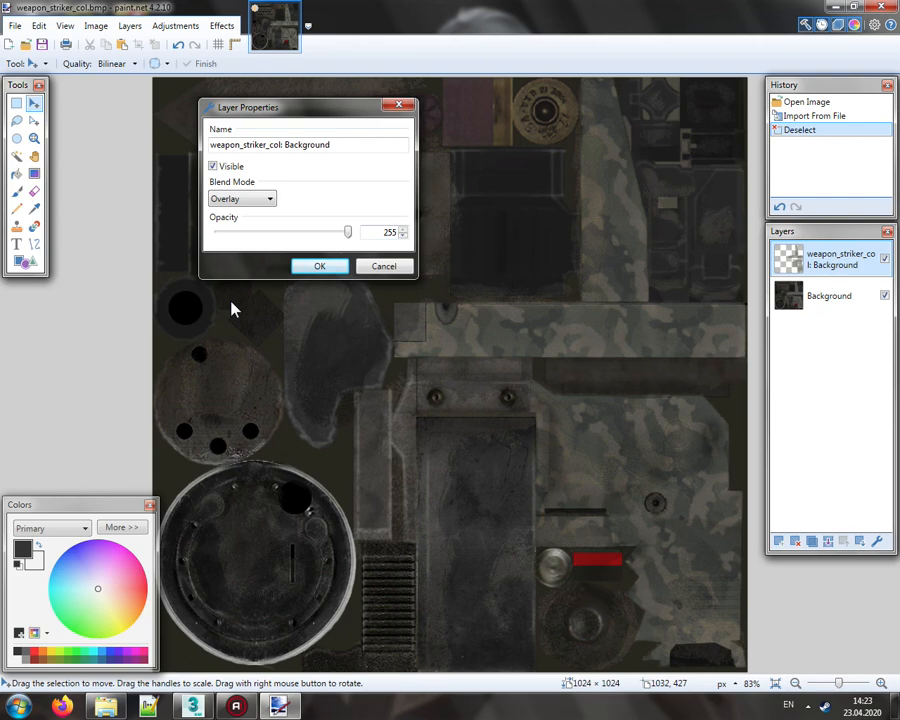
# Step: Try the Glow, Overlay and Normal blend modes on the imported camo layer to compare them
pyautogui.click(243, 200)
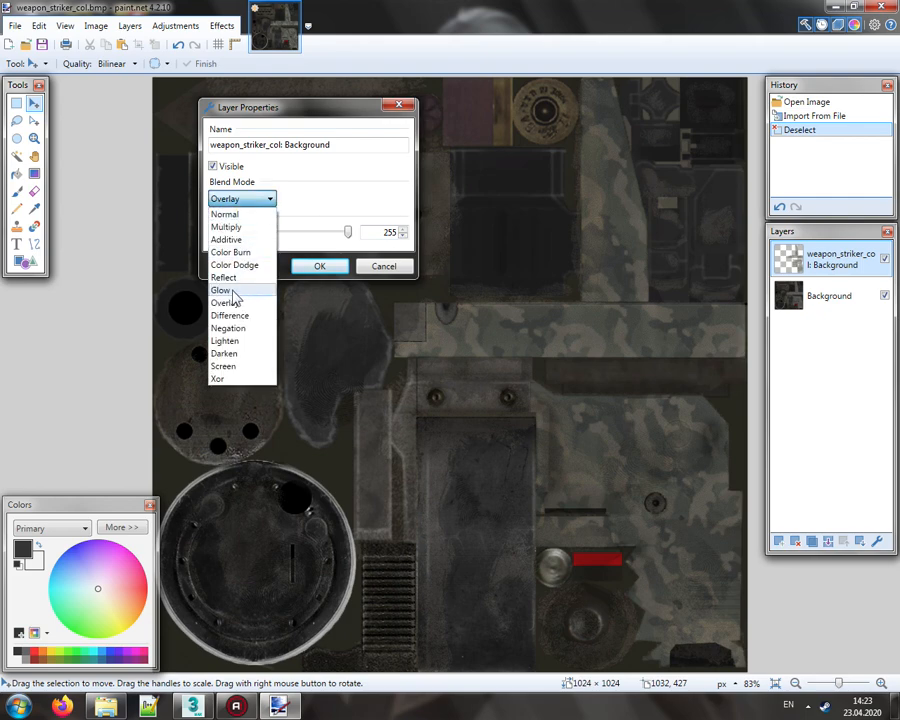
pyautogui.click(234, 293)
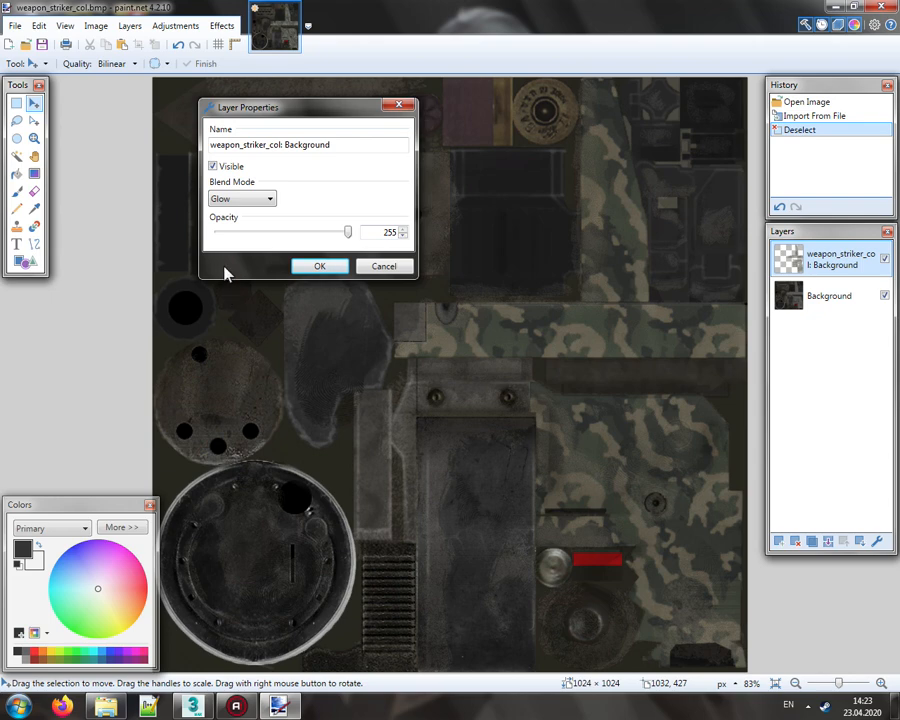
pyautogui.click(231, 203)
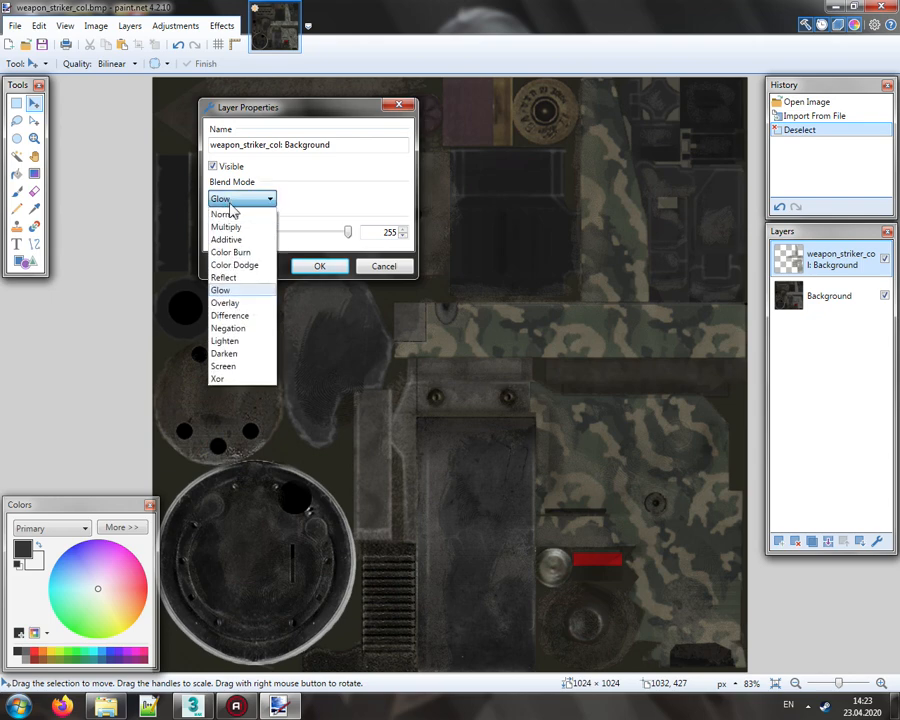
pyautogui.click(243, 304)
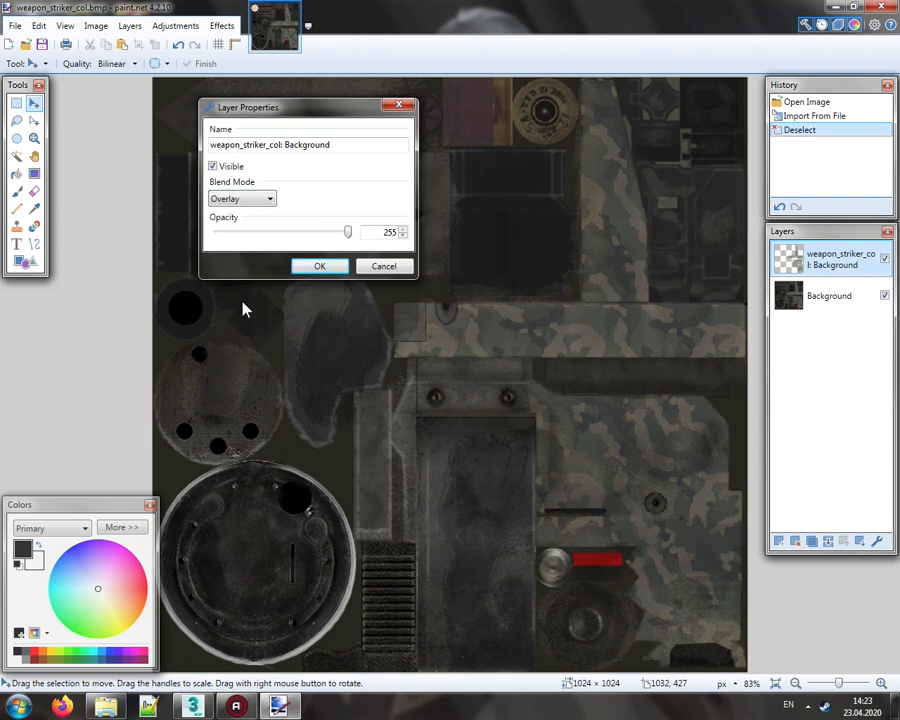
pyautogui.click(241, 199)
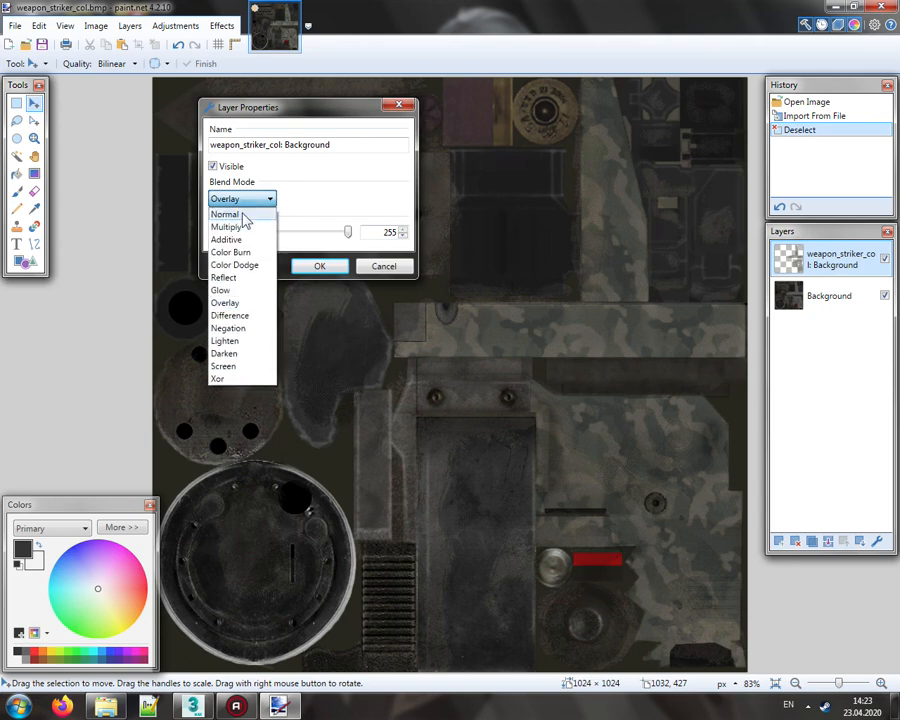
pyautogui.click(244, 214)
pyautogui.click(243, 199)
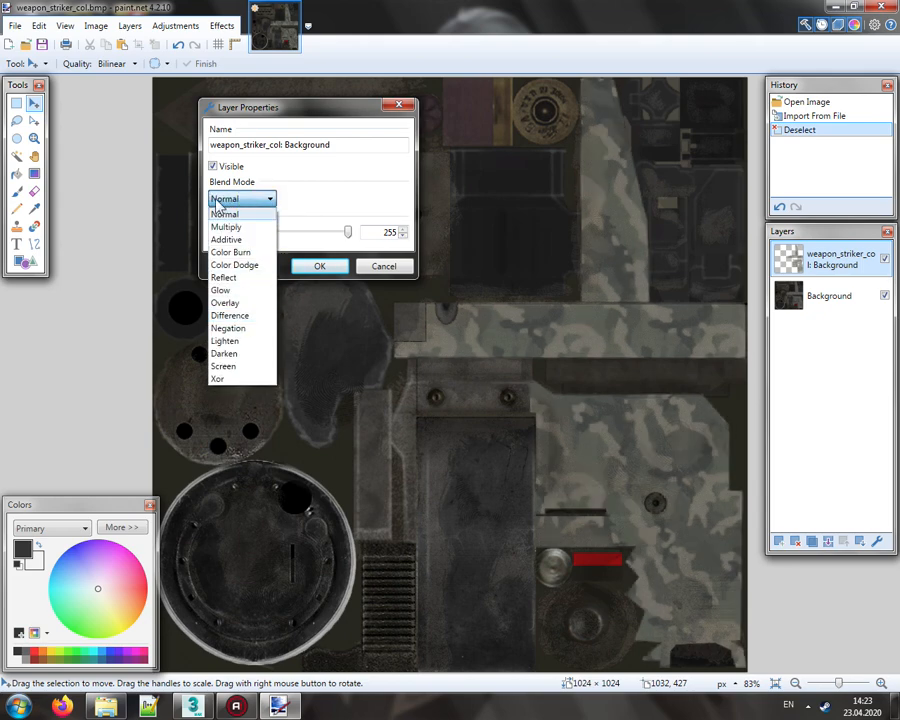
pyautogui.click(255, 303)
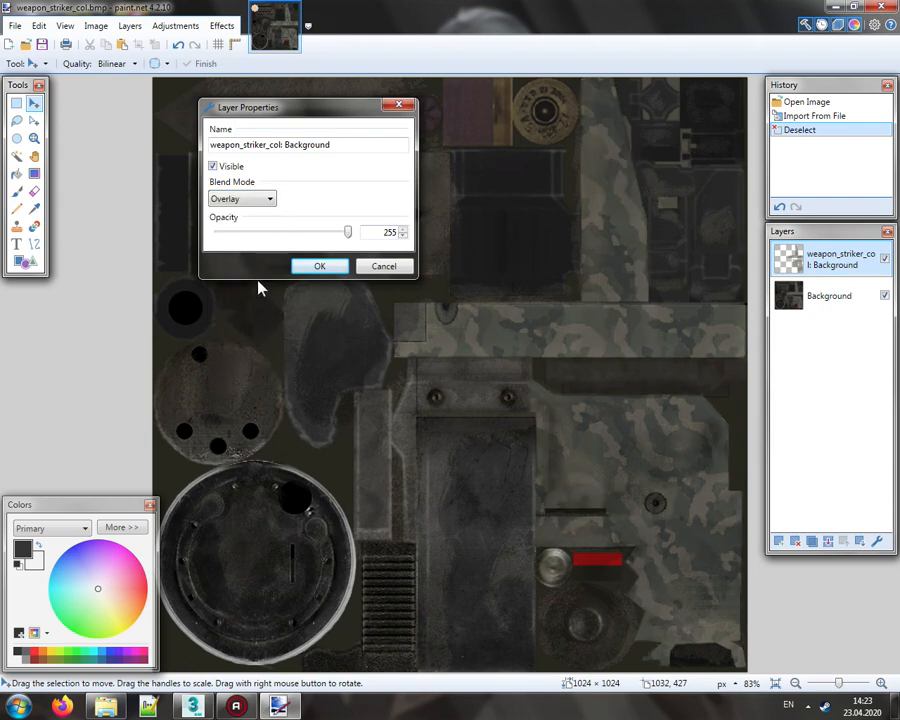
pyautogui.click(253, 199)
pyautogui.click(243, 214)
pyautogui.click(243, 199)
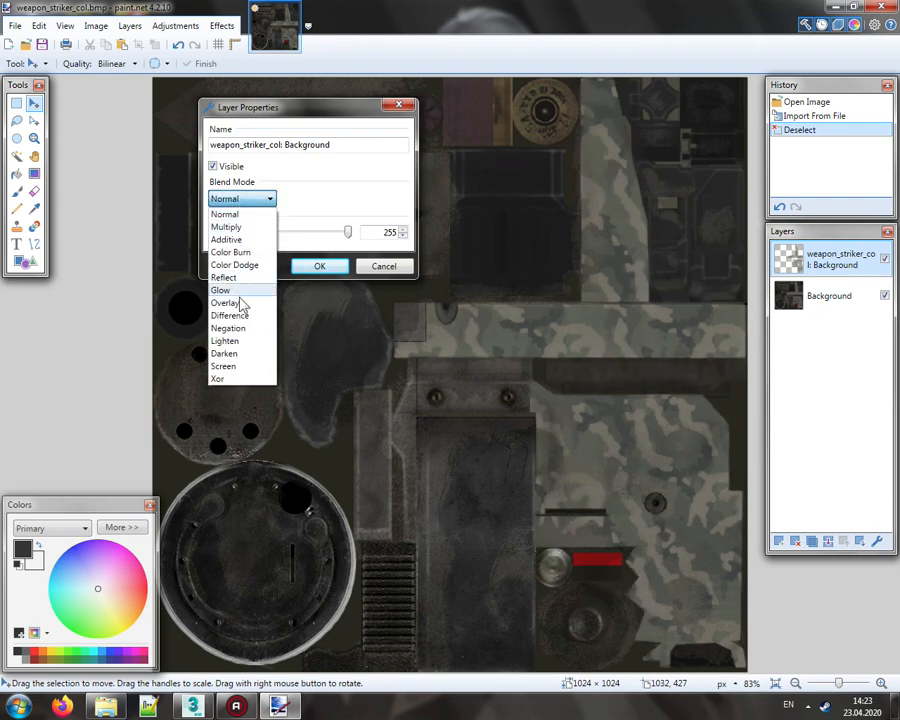
pyautogui.click(242, 303)
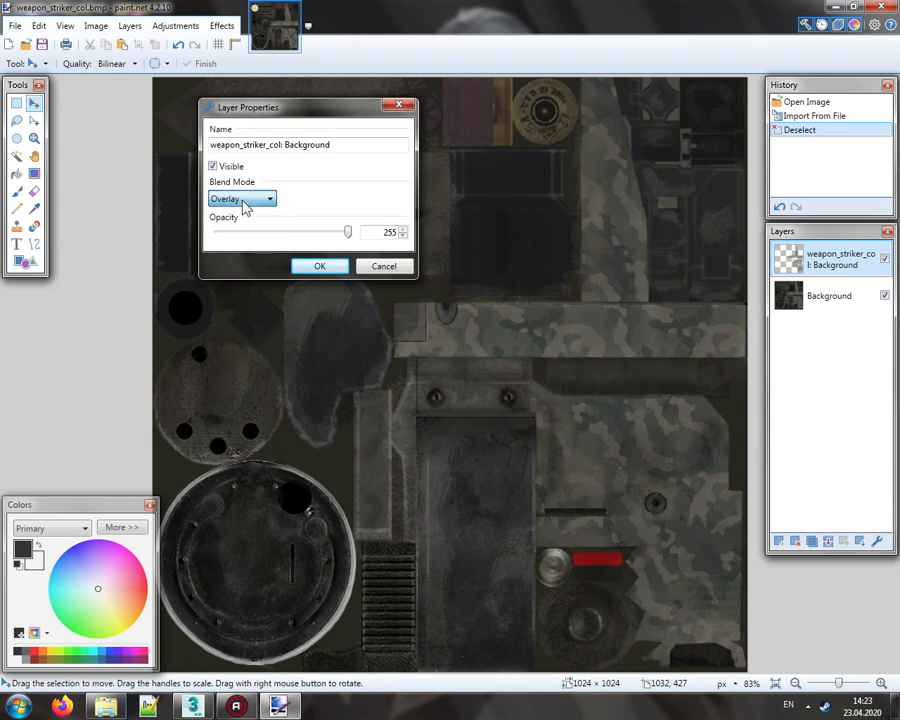
# Step: Set the camo layer's blend mode to Glow and apply the layer properties
pyautogui.click(247, 199)
pyautogui.click(233, 293)
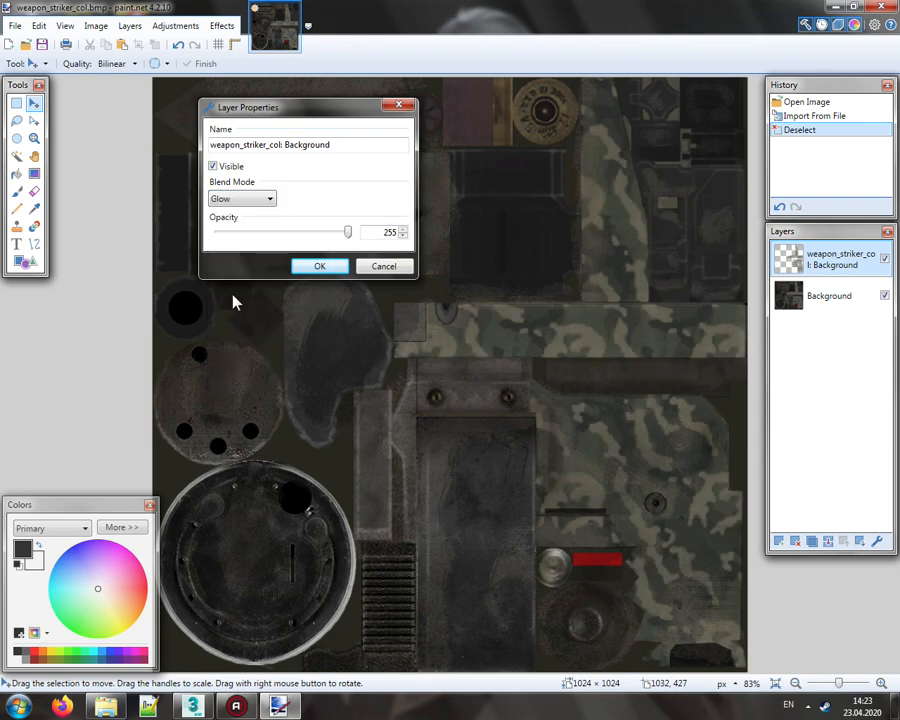
pyautogui.click(312, 265)
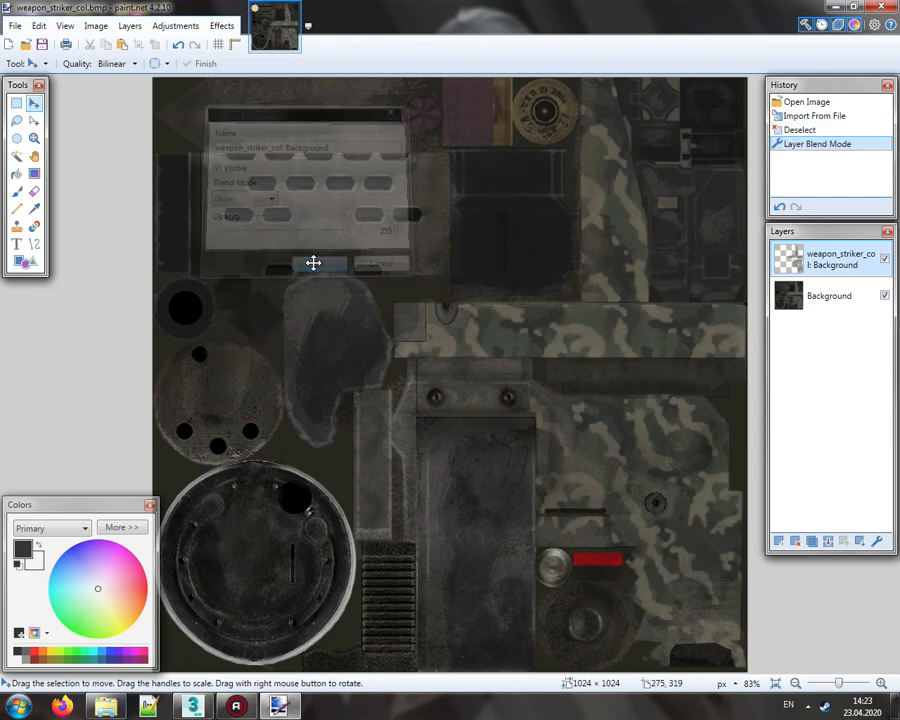
# Step: Save the image as a flattened PNG named _weapon_striker_wood_glo in the striker folder
pyautogui.click(16, 26)
pyautogui.click(95, 148)
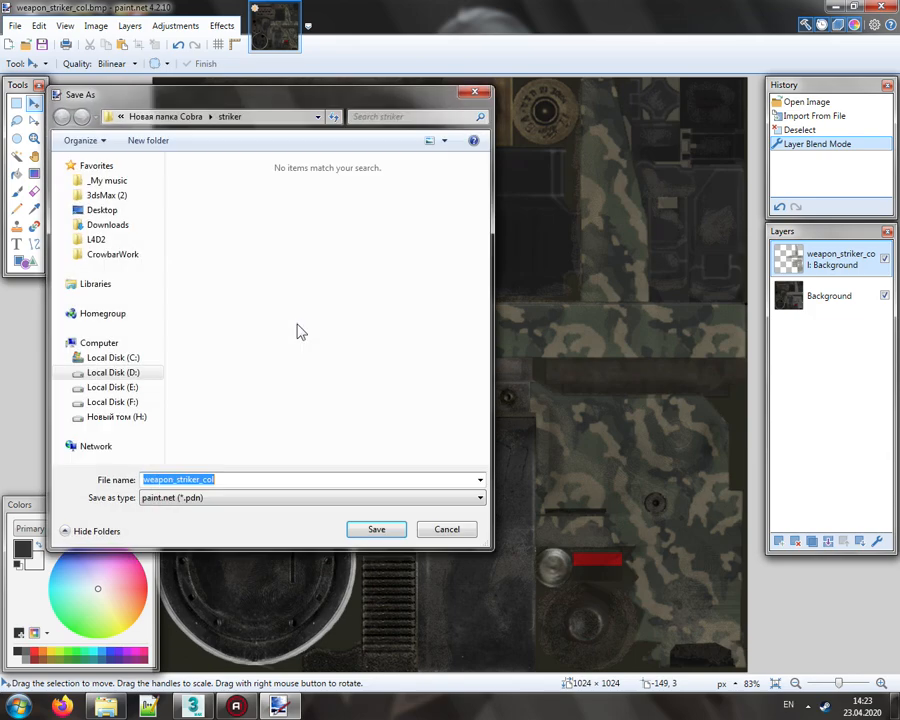
pyautogui.click(240, 497)
pyautogui.click(228, 512)
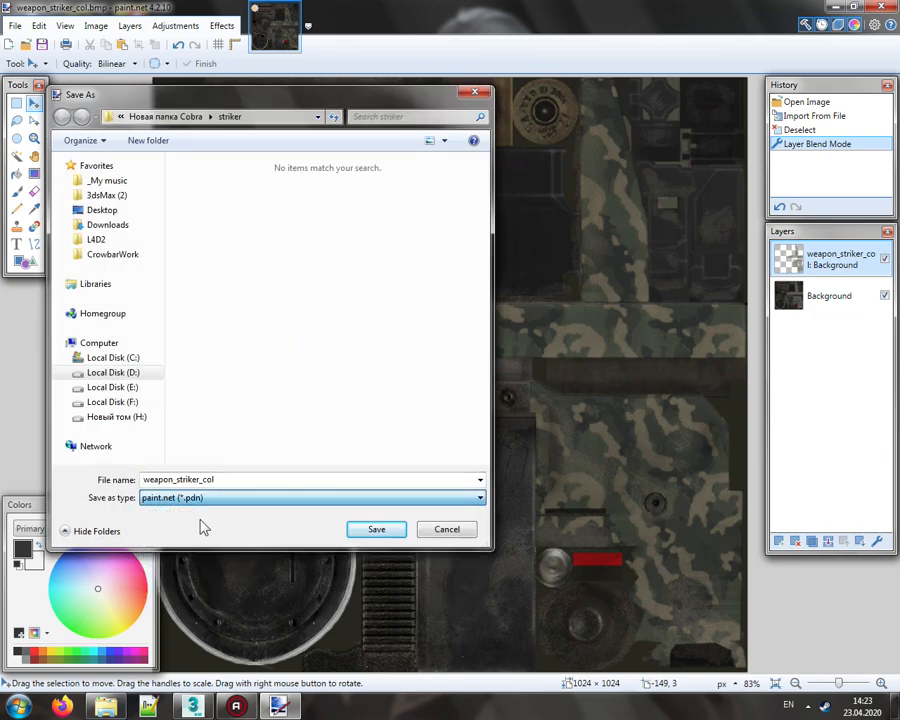
pyautogui.doubleClick(161, 481)
pyautogui.click(145, 479)
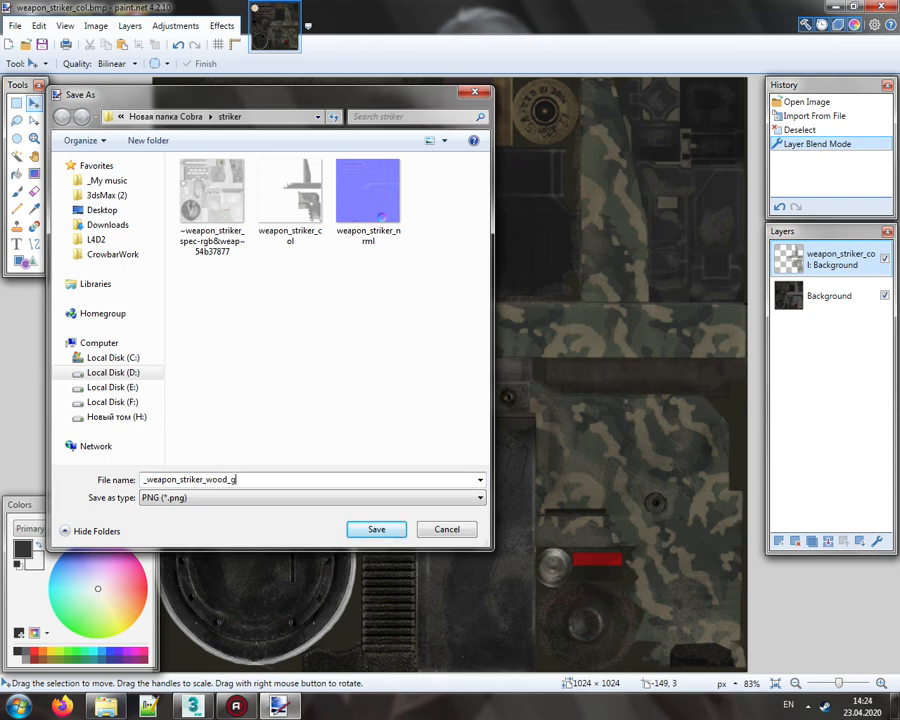
pyautogui.press('Return')
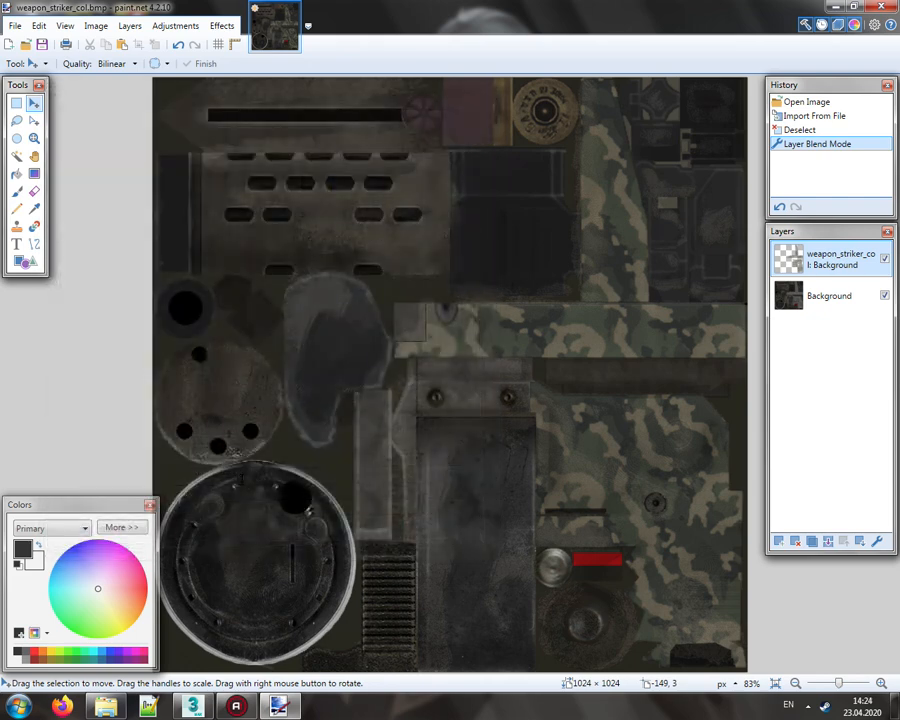
pyautogui.click(514, 421)
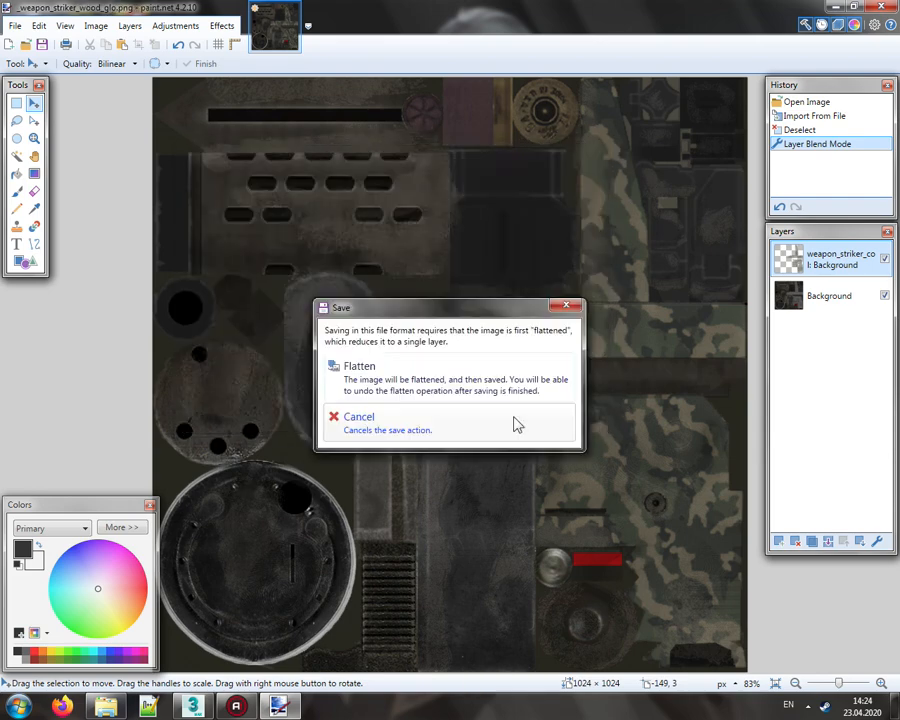
pyautogui.click(460, 379)
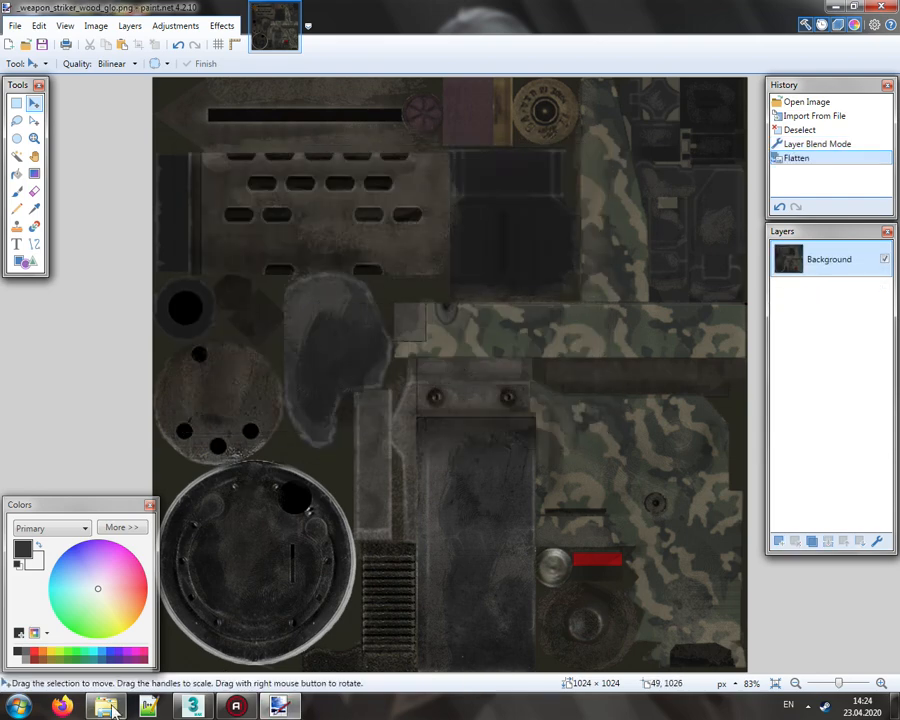
# Step: Copy the _weapon_striker_wood_glo PNG from the striker folder in Windows Explorer and close the folder window
pyautogui.hotkey('alt', 'Tab')
pyautogui.click(268, 155)
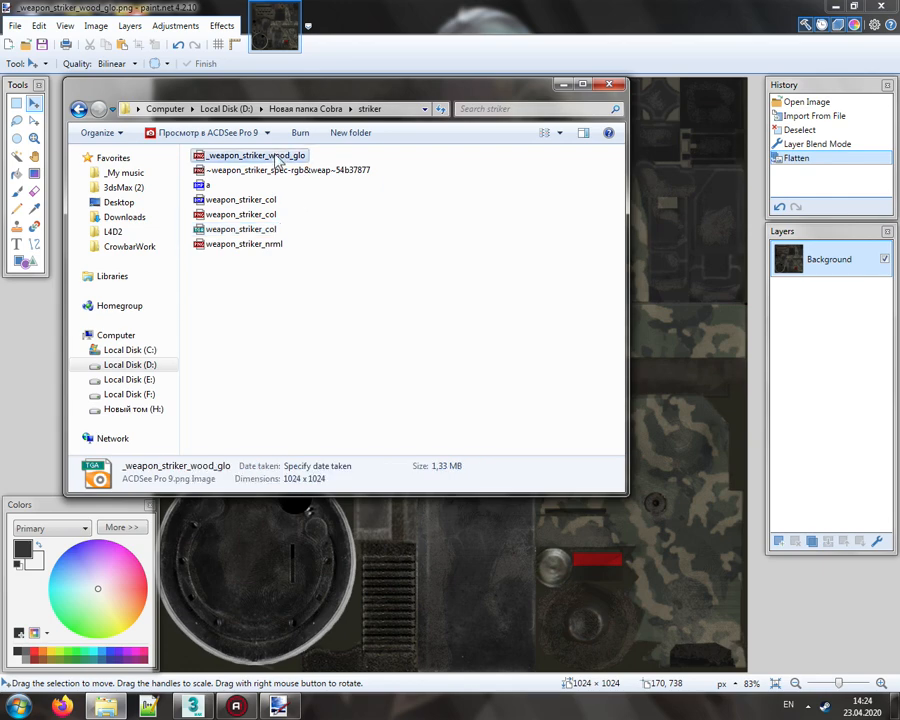
pyautogui.rightClick(274, 156)
pyautogui.click(310, 505)
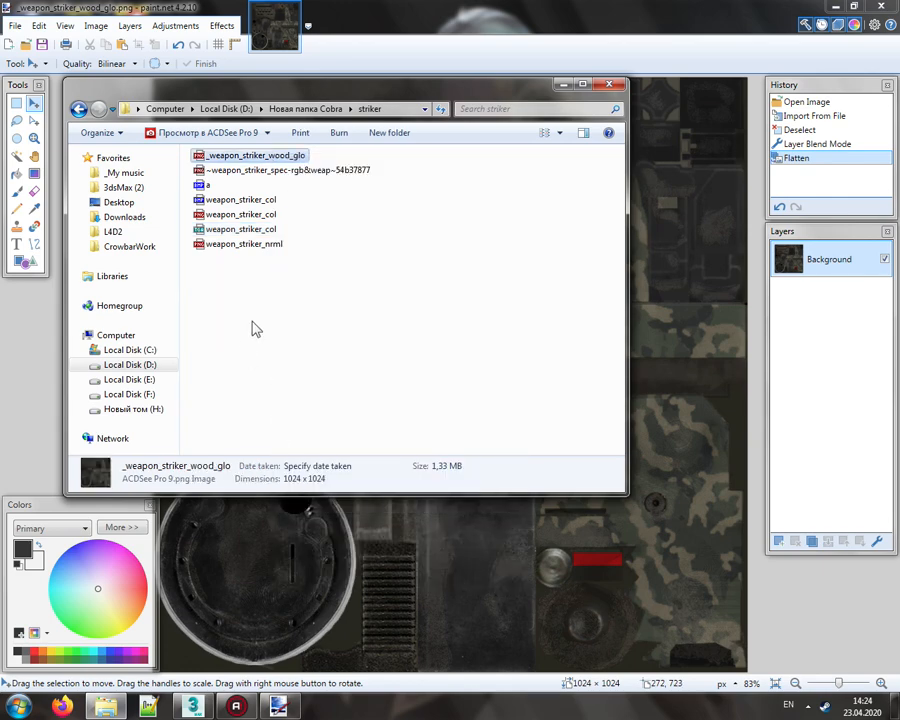
pyautogui.rightClick(105, 706)
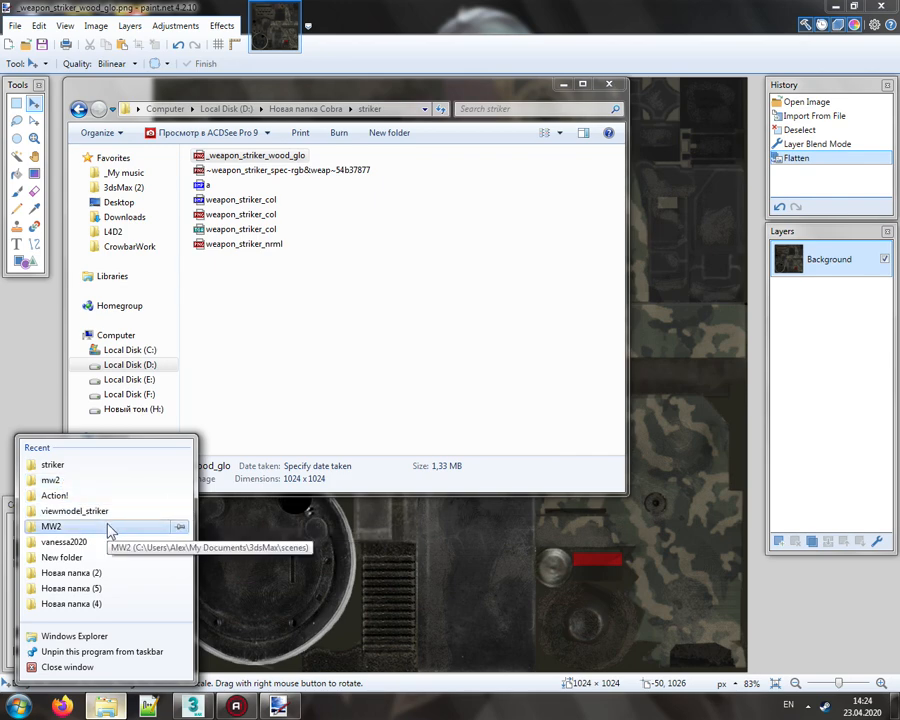
pyautogui.click(100, 667)
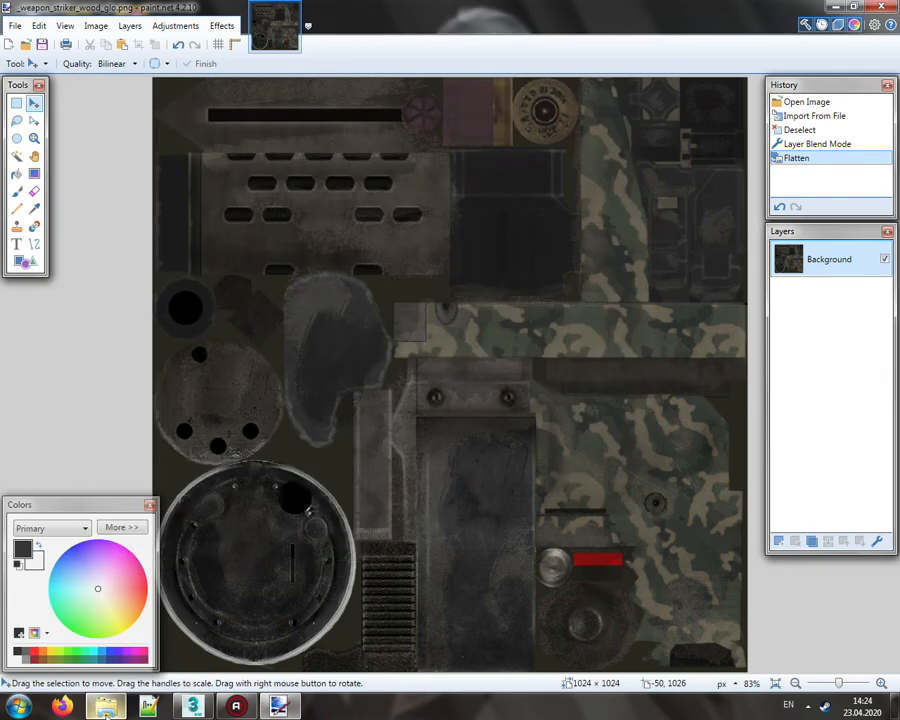
# Step: Paste the copied texture into the _images folder under 3dsMax, import, MW2
pyautogui.click(104, 636)
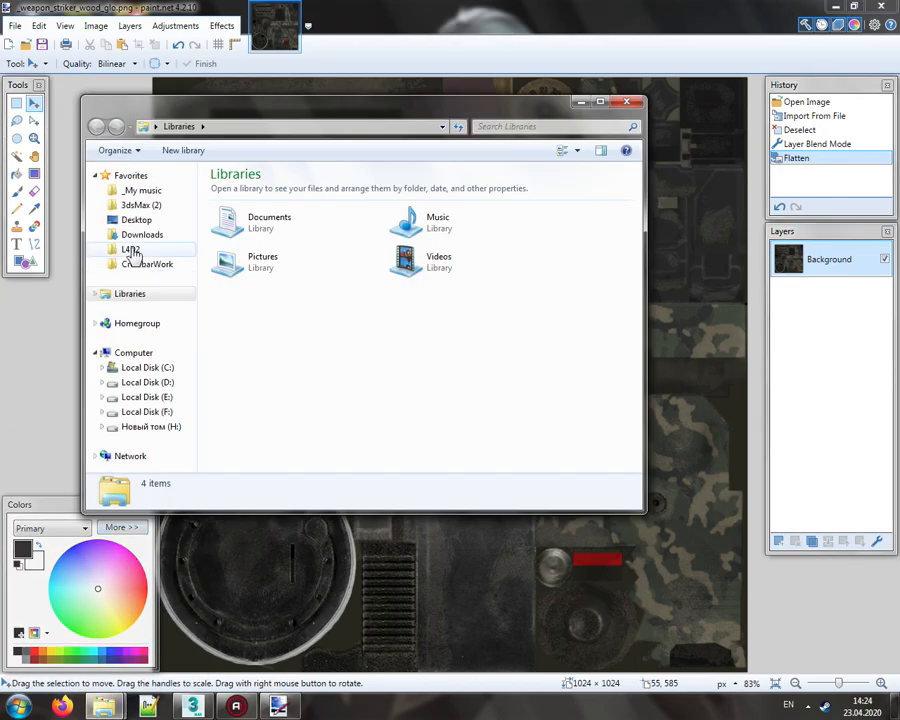
pyautogui.click(150, 205)
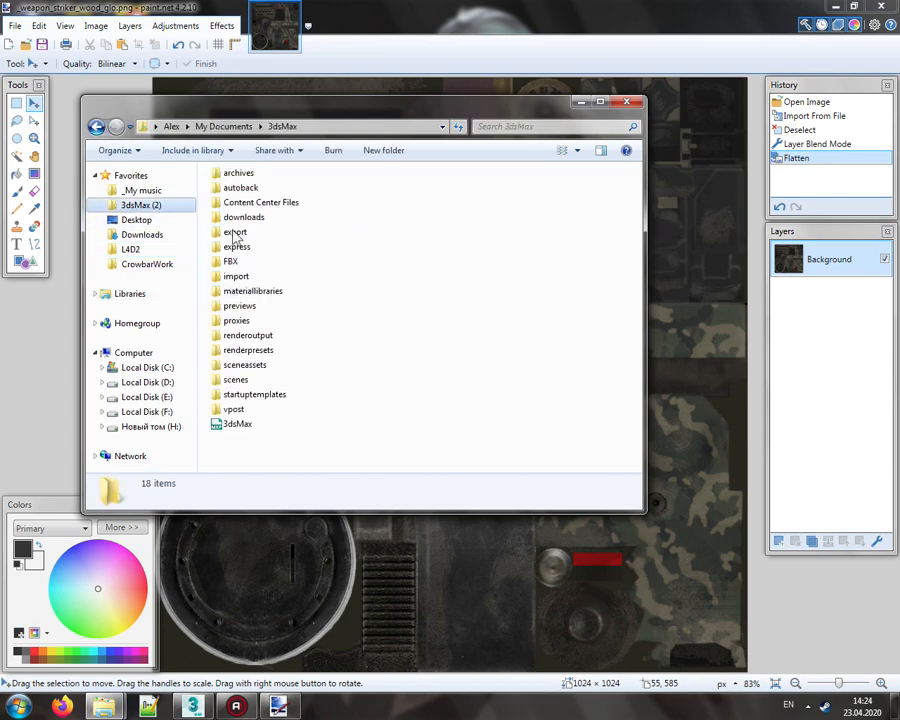
pyautogui.doubleClick(242, 277)
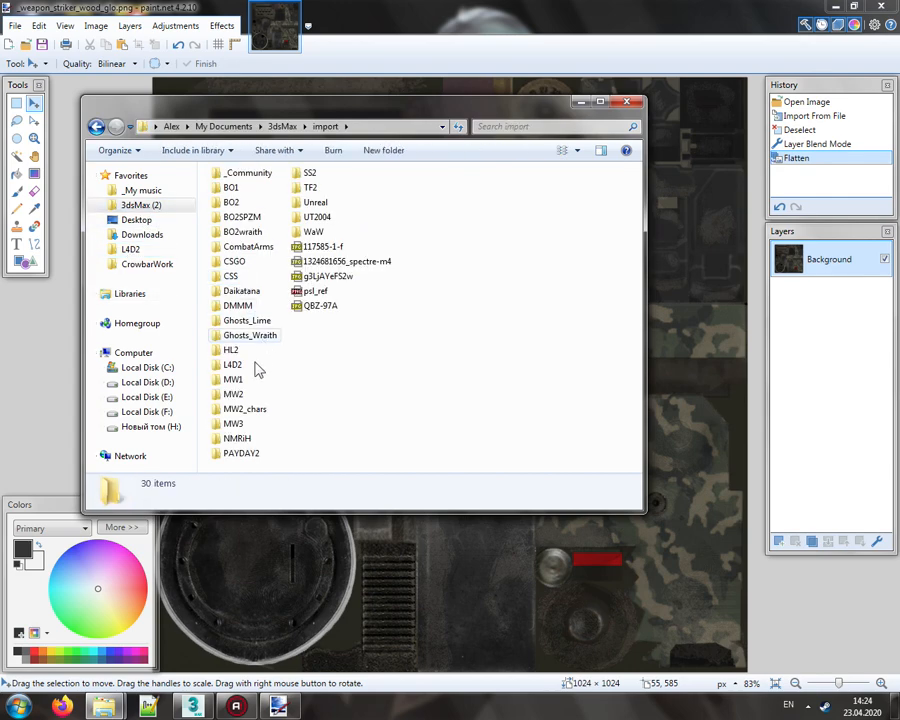
pyautogui.doubleClick(231, 394)
pyautogui.doubleClick(234, 178)
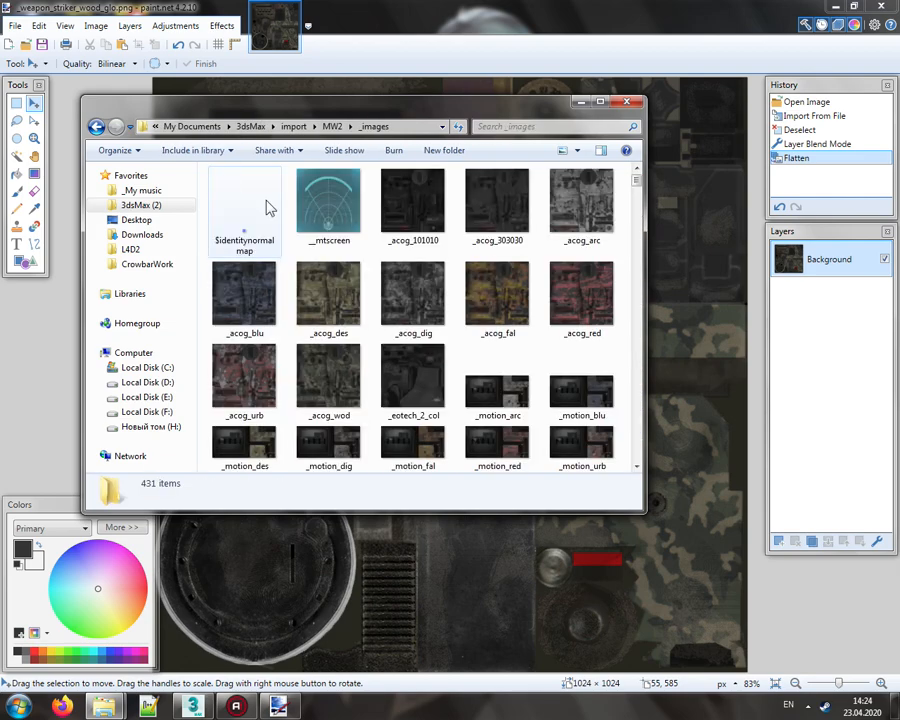
pyautogui.rightClick(286, 216)
pyautogui.click(323, 316)
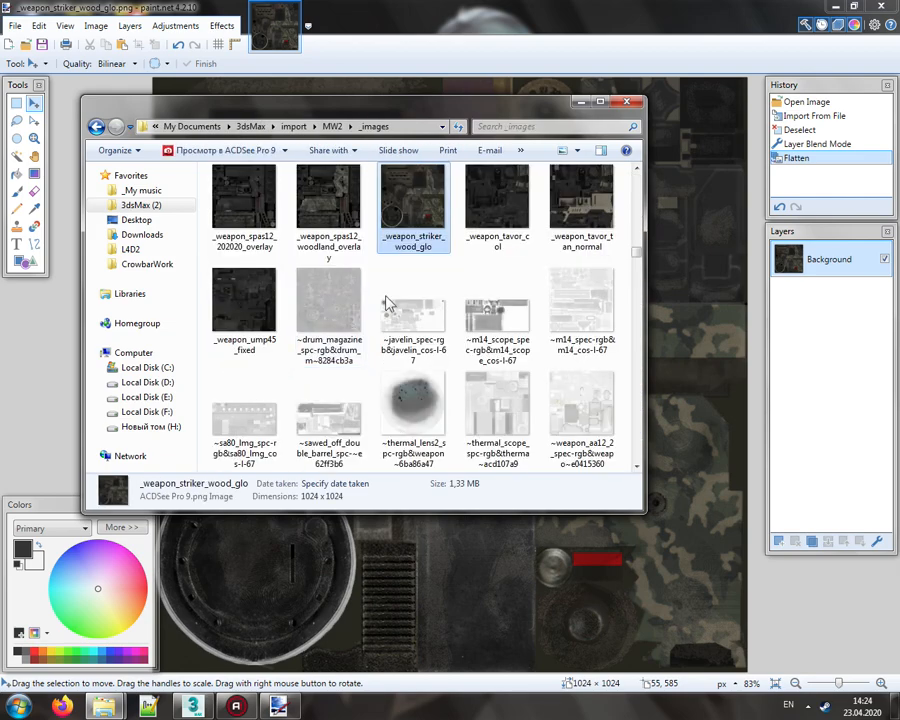
pyautogui.scroll(2, 388, 304)
# Step: Switch to 3ds Max, replace the Striker material's diffuse bitmap with _weapon_striker_wood_glo.png, and minimize the Slate Material Editor
pyautogui.click(193, 706)
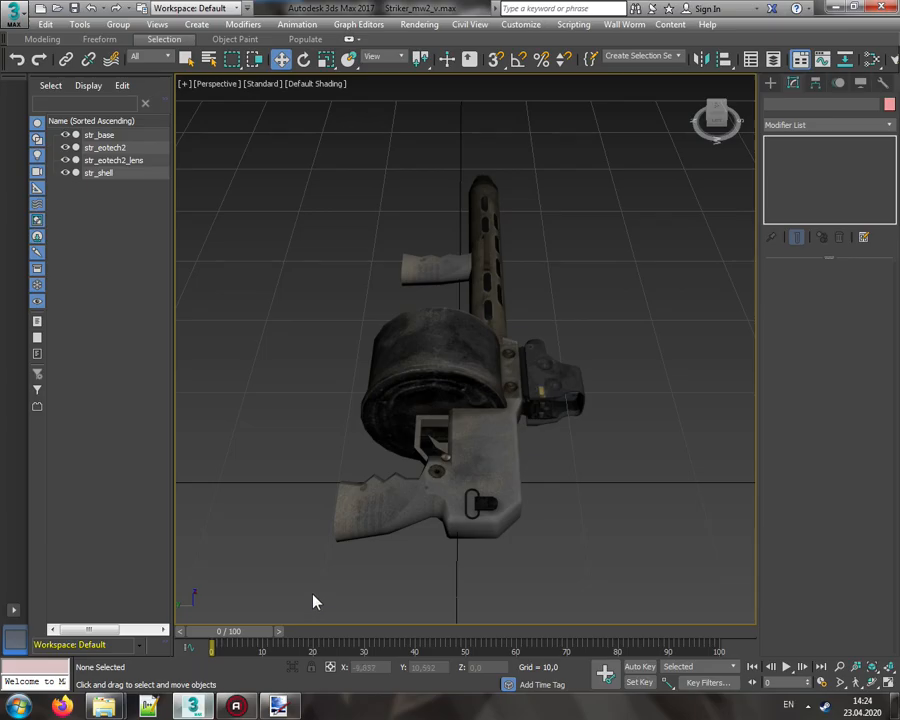
pyautogui.press('m')
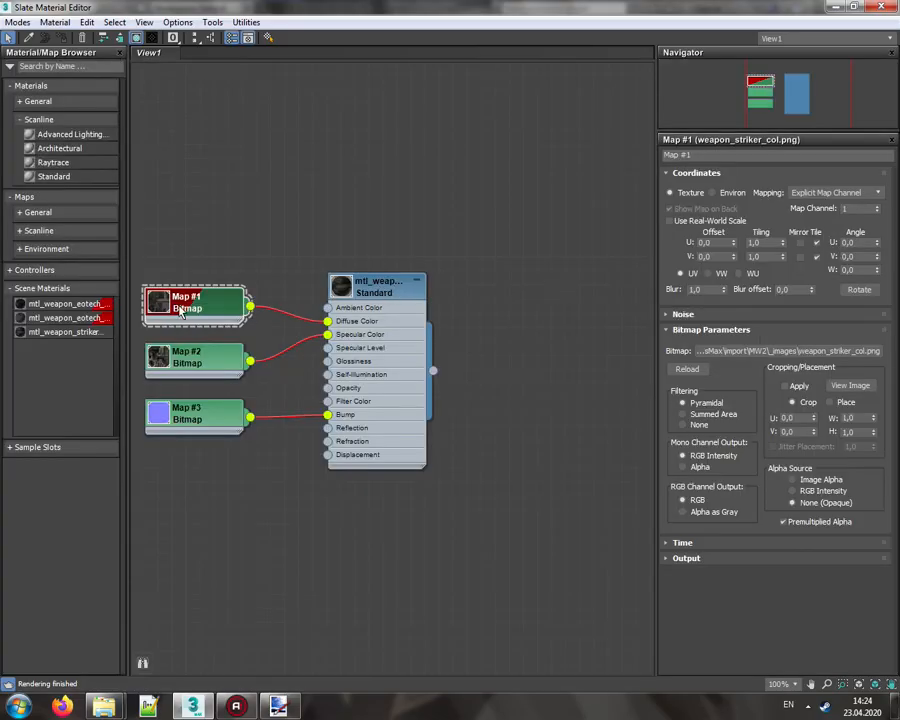
pyautogui.click(788, 351)
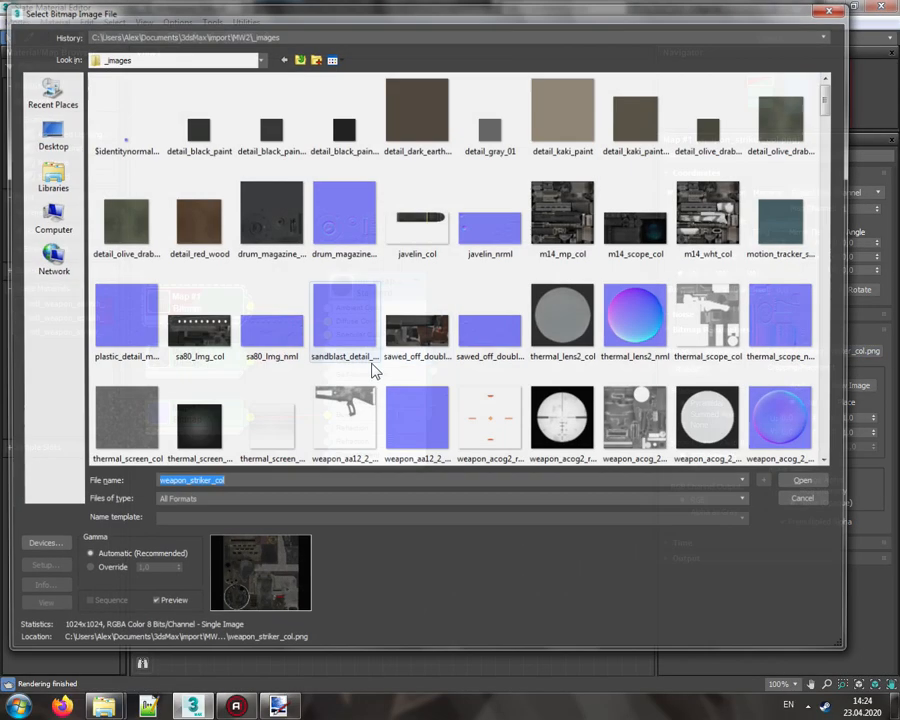
pyautogui.click(157, 483)
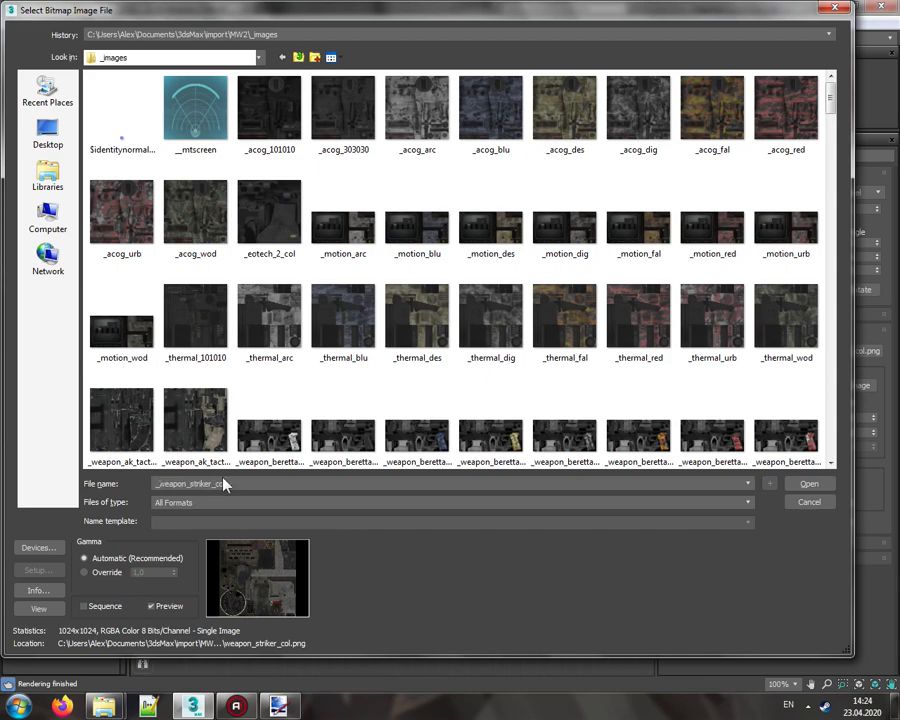
pyautogui.press('BackSpace')
pyautogui.press('BackSpace')
pyautogui.press('BackSpace')
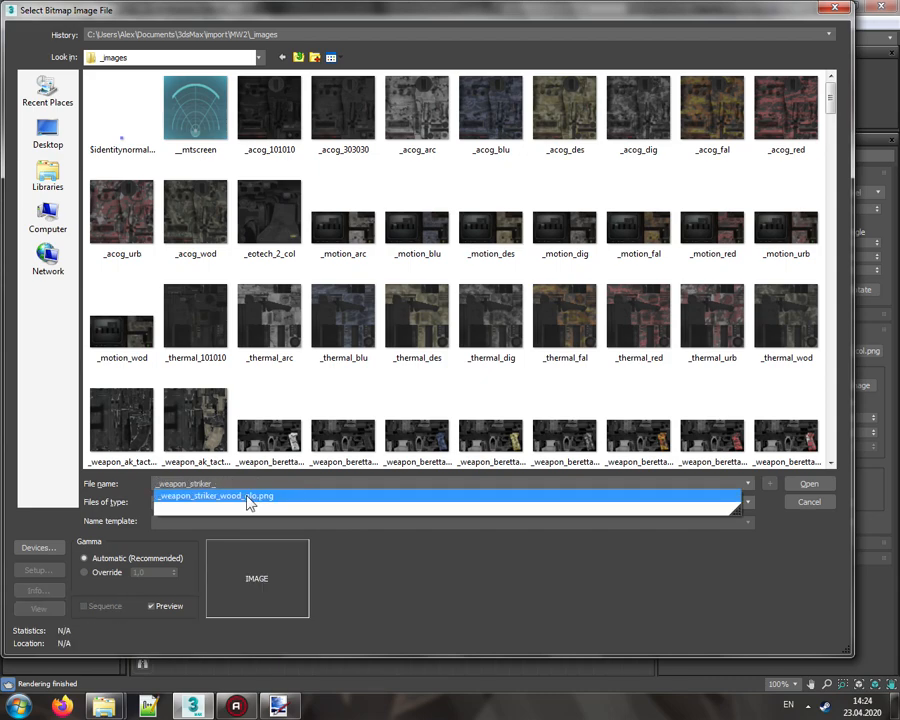
pyautogui.click(248, 503)
pyautogui.click(812, 483)
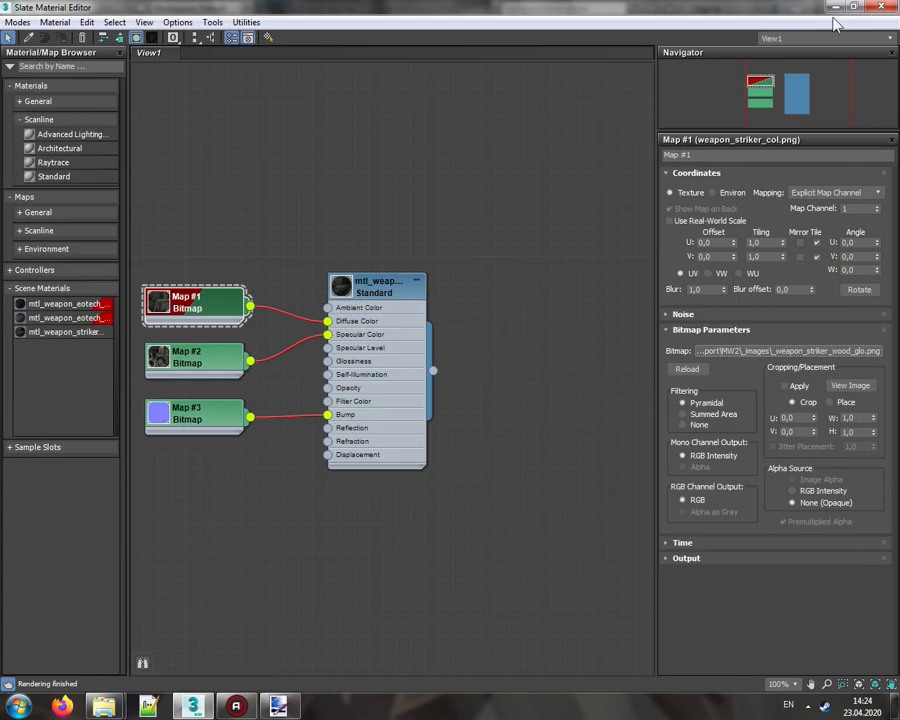
pyautogui.click(835, 8)
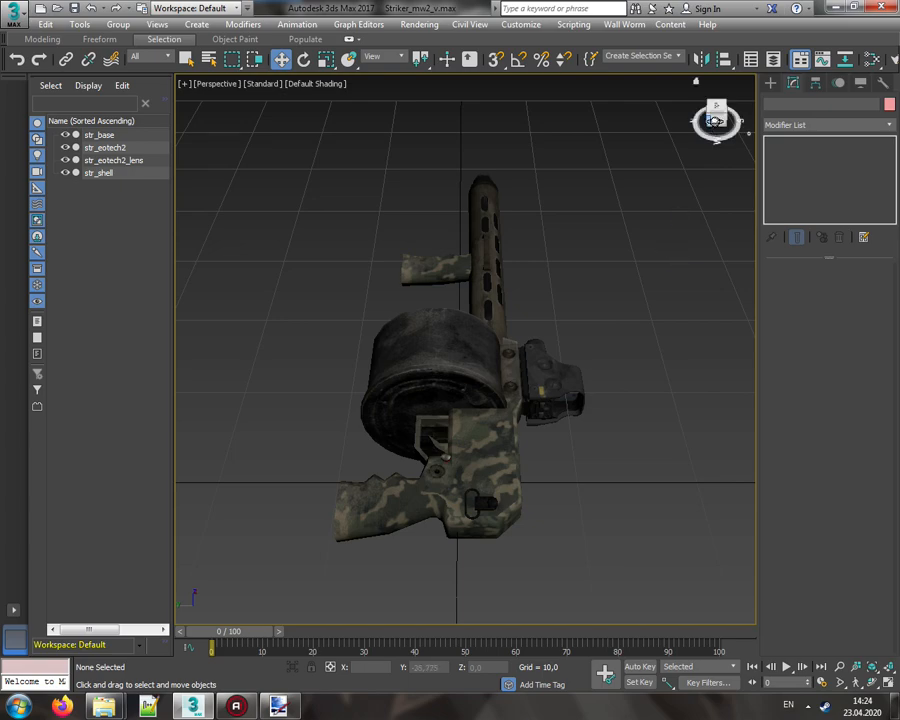
# Step: Examine the woodland camo on the Striker's receiver and grip from behind at close range
pyautogui.moveTo(716, 120)
pyautogui.mouseDown()
pyautogui.moveTo(700, 130)
pyautogui.moveTo(724, 140)
pyautogui.moveTo(704, 118)
pyautogui.mouseUp()
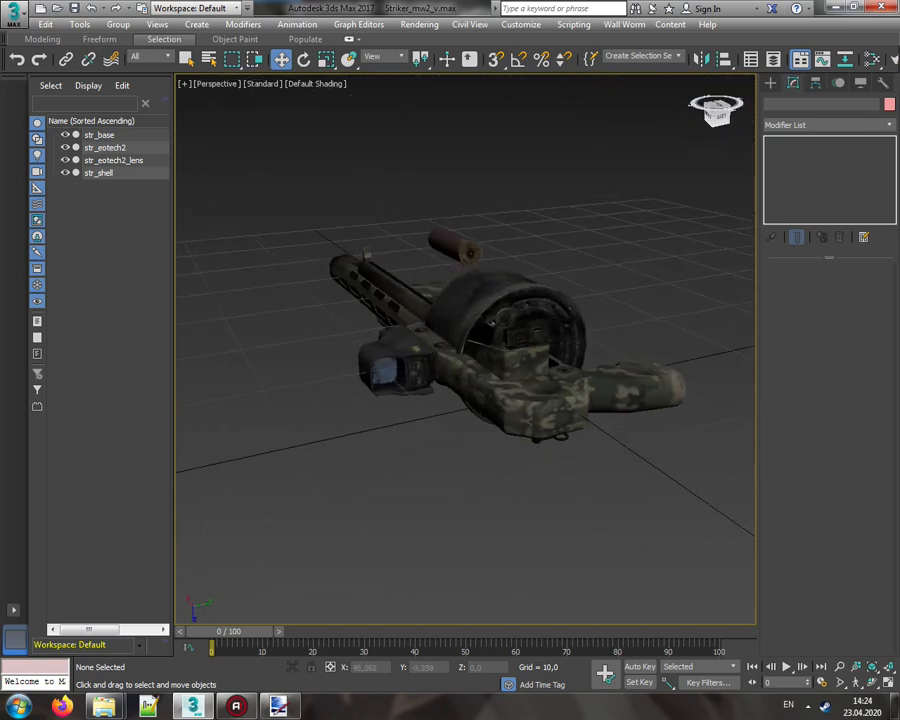
pyautogui.scroll(5, 560, 355)
pyautogui.scroll(3, 584, 330)
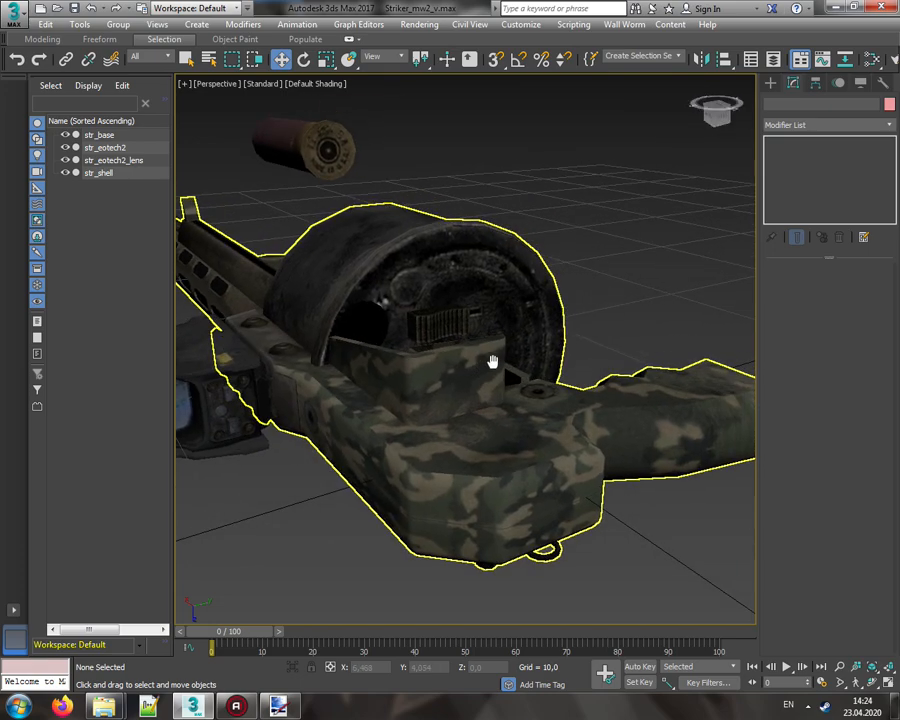
# Step: Render the Perspective view showing the Striker's receiver, drum and sight from behind, and close the rendered frame window
pyautogui.moveTo(697, 133); pyautogui.dragTo(716, 118)
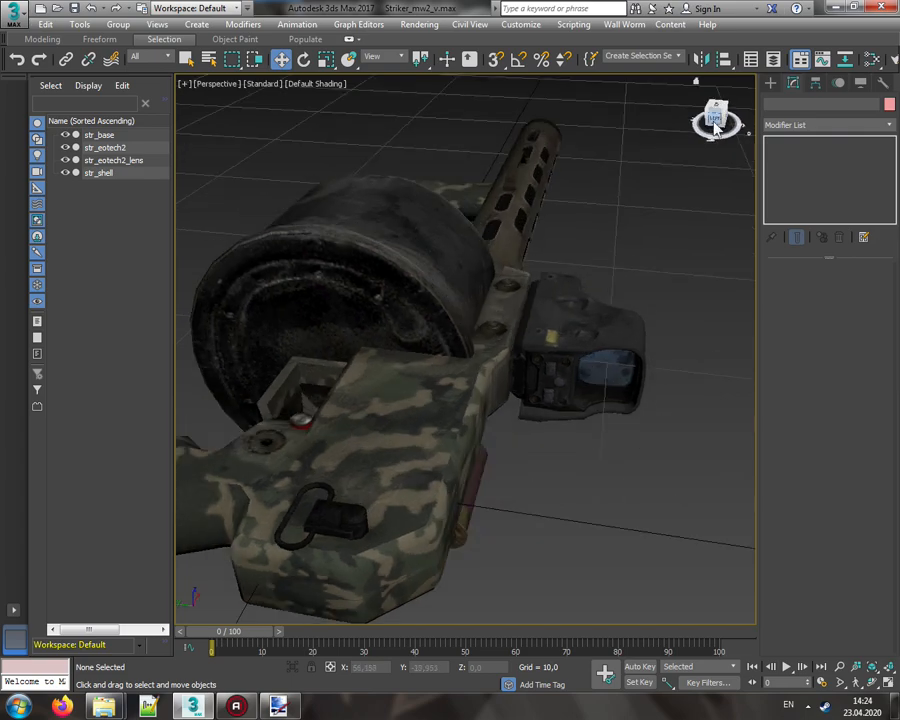
pyautogui.click(419, 24)
pyautogui.click(424, 36)
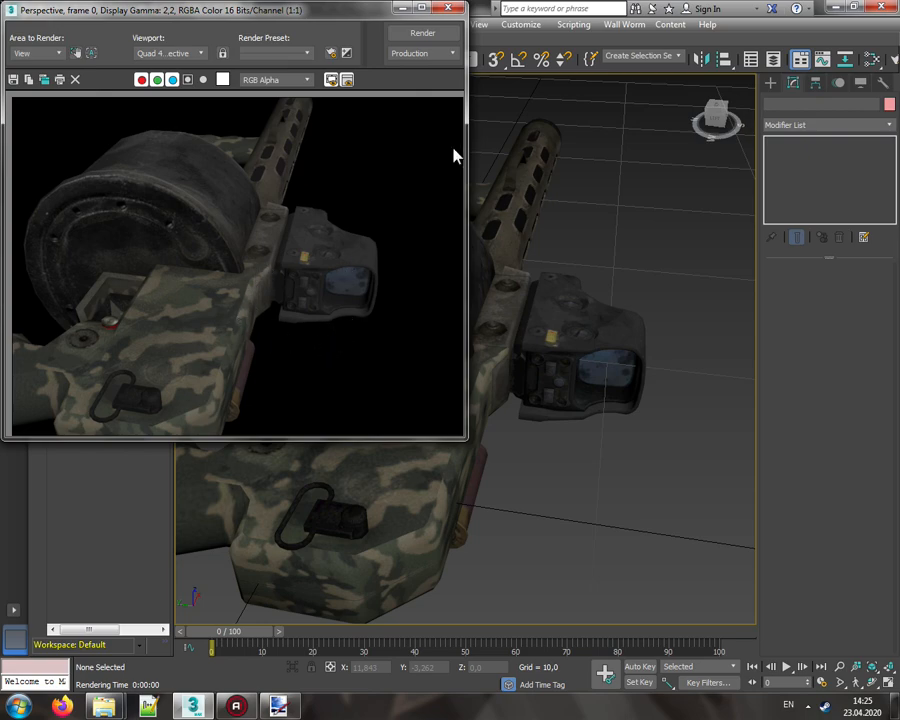
pyautogui.click(446, 9)
# Step: Examine the camo across the whole Striker from the side and from behind, including the foregrip and drum
pyautogui.scroll(-6, 574, 385)
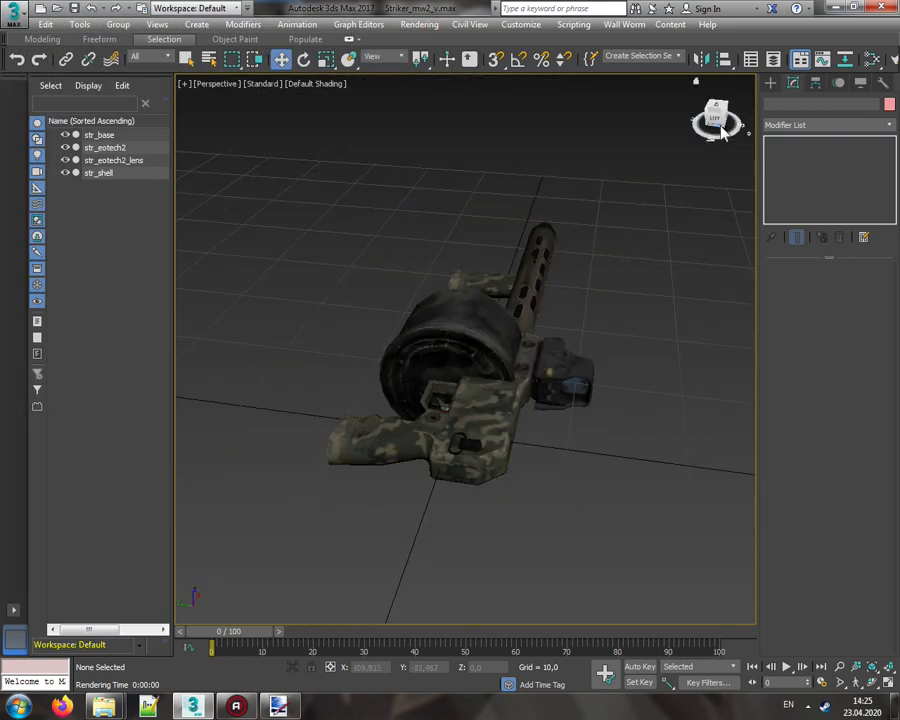
pyautogui.moveTo(722, 131); pyautogui.dragTo(800, 175)
pyautogui.moveTo(716, 114); pyautogui.dragTo(721, 131)
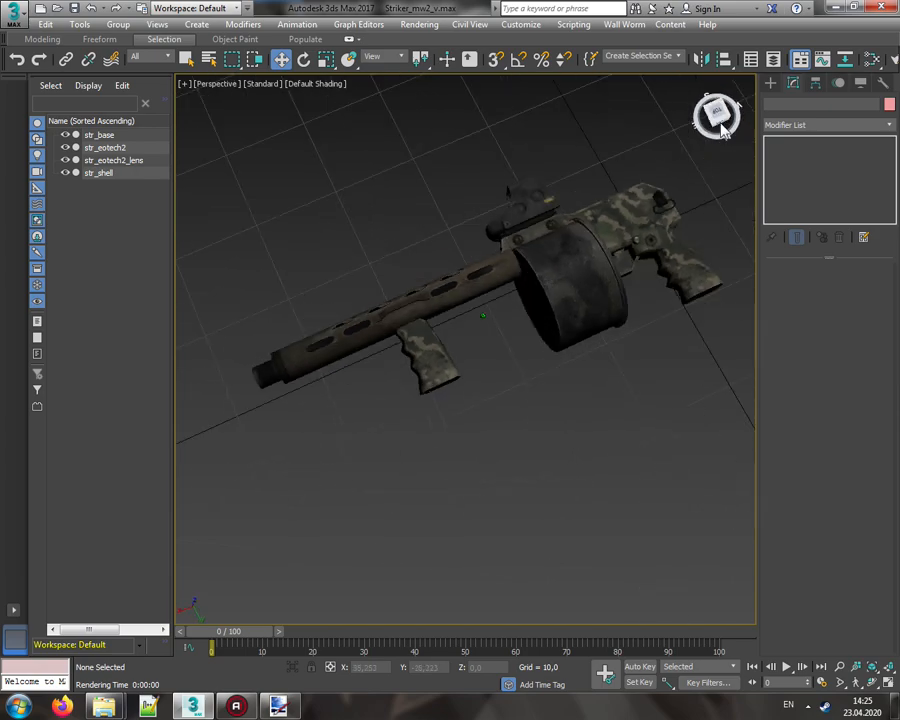
pyautogui.scroll(5, 418, 359)
pyautogui.scroll(-6, 530, 295)
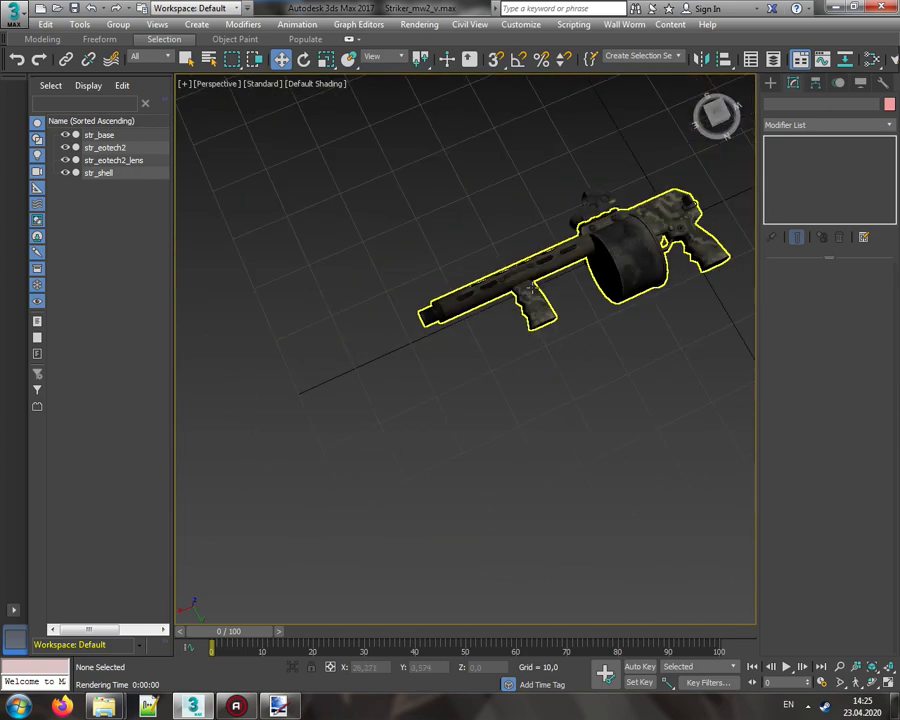
pyautogui.moveTo(580, 272); pyautogui.dragTo(446, 340, button='middle')
pyautogui.moveTo(715, 108); pyautogui.dragTo(718, 125)
pyautogui.keyDown('alt'); pyautogui.moveTo(465, 384); pyautogui.dragTo(462, 327, button='middle'); pyautogui.keyUp('alt')
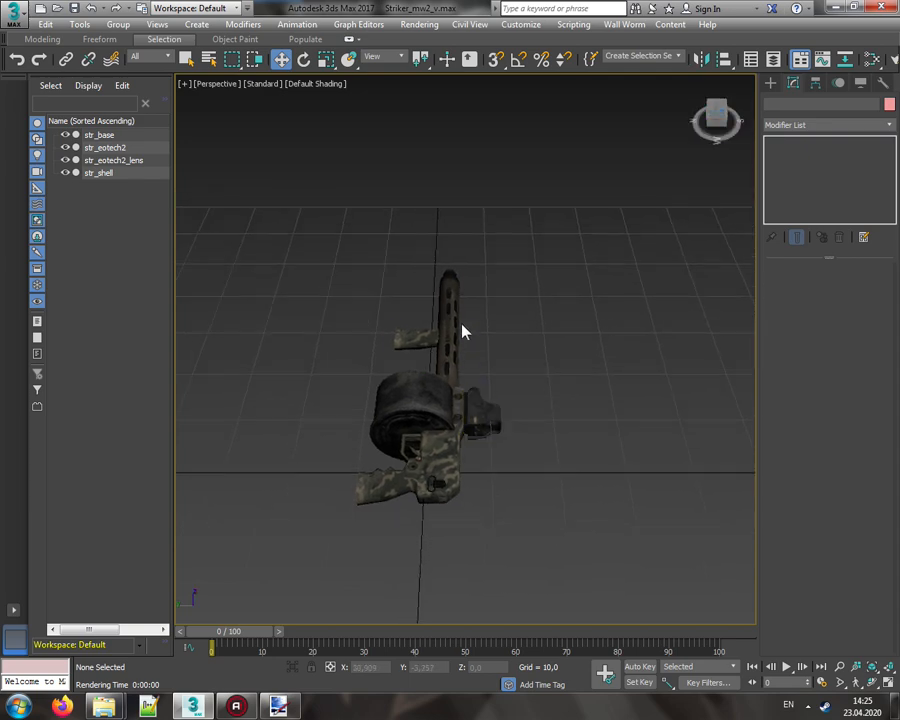
# Step: Inspect the Striker's barrel and rear receiver at close range, and look over the complete weapon
pyautogui.scroll(6, 464, 286)
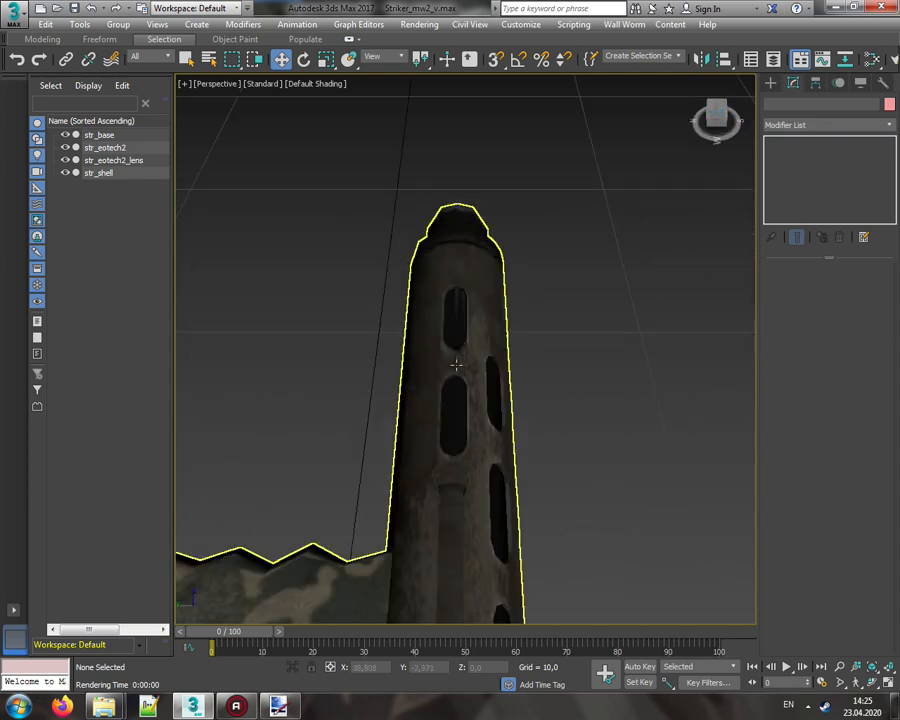
pyautogui.scroll(-6, 455, 366)
pyautogui.scroll(8, 454, 503)
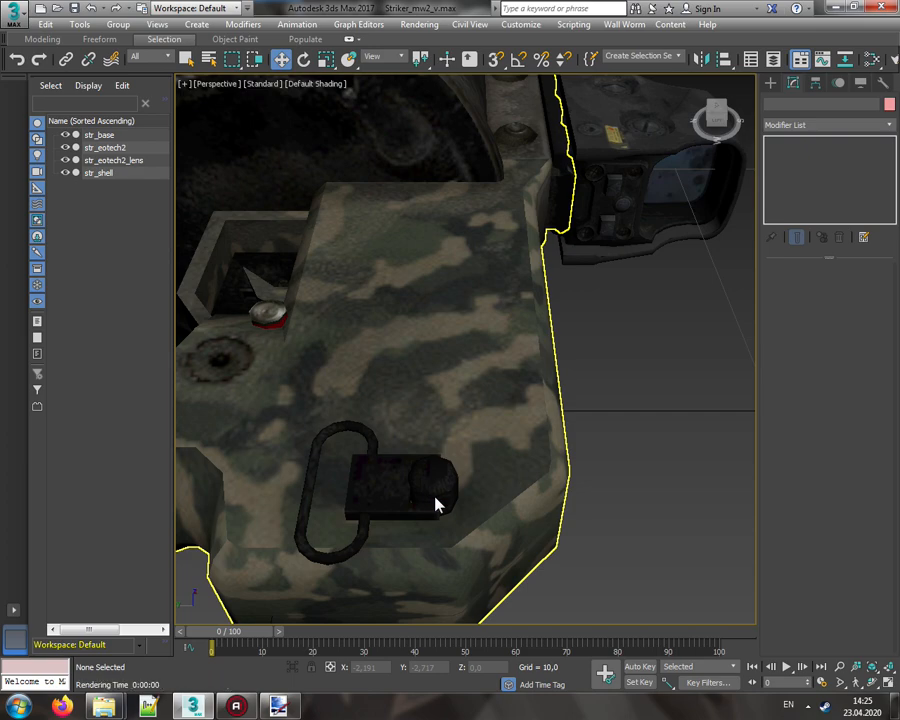
pyautogui.scroll(-6, 434, 500)
pyautogui.moveTo(445, 386); pyautogui.dragTo(451, 396, button='middle')
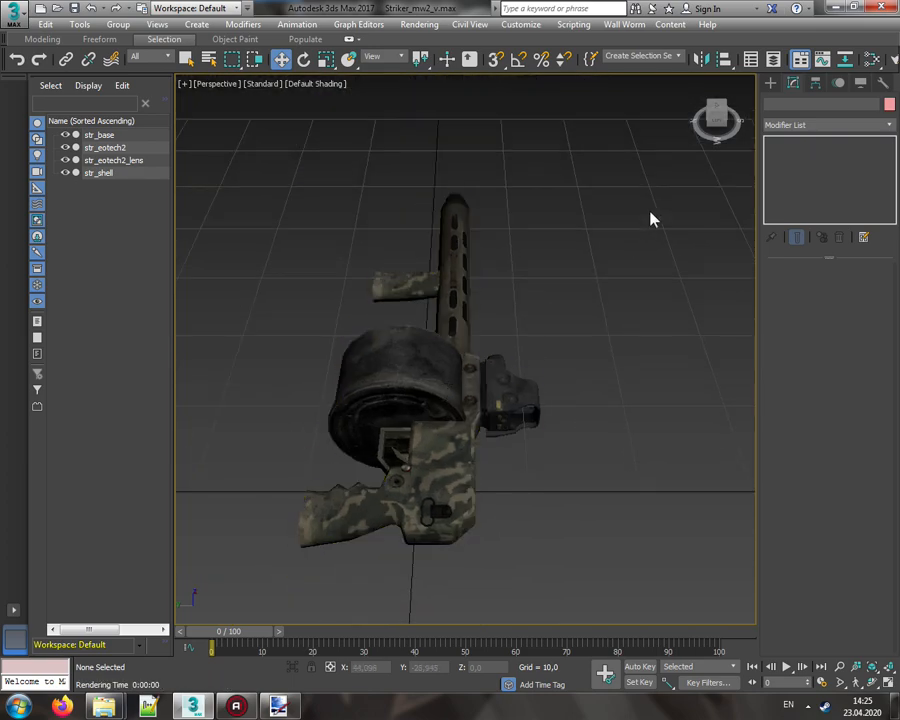
pyautogui.moveTo(610, 223); pyautogui.dragTo(631, 228, button='middle')
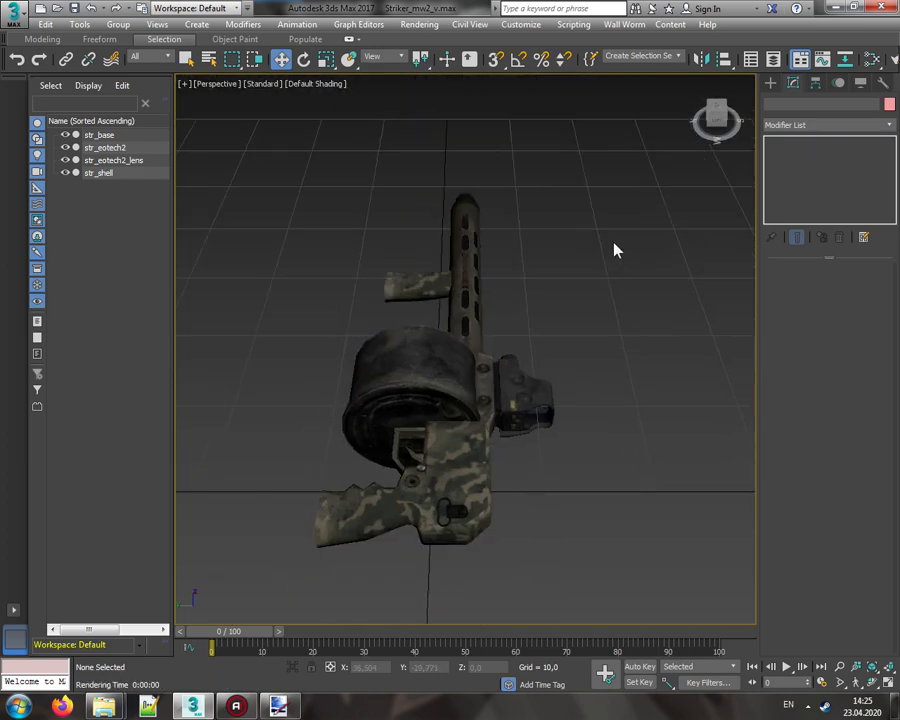
pyautogui.click(716, 113)
pyautogui.moveTo(716, 113); pyautogui.dragTo(688, 124)
# Step: Switch to paint.net, undo the flatten of _weapon_striker_wood_glo.png, and select the weapon_striker_col camo layer
pyautogui.click(279, 706)
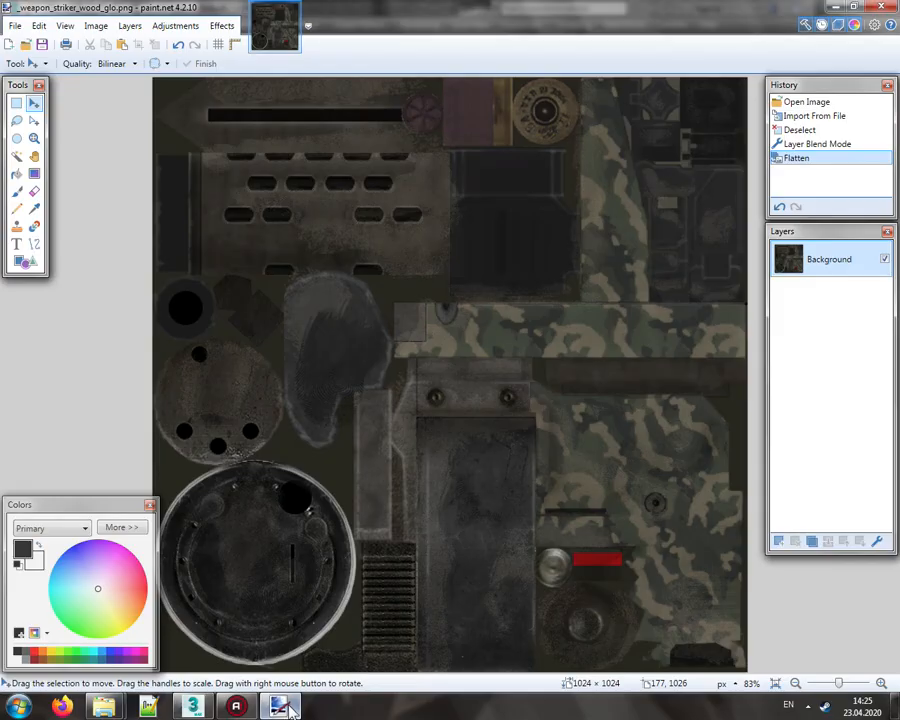
pyautogui.click(179, 44)
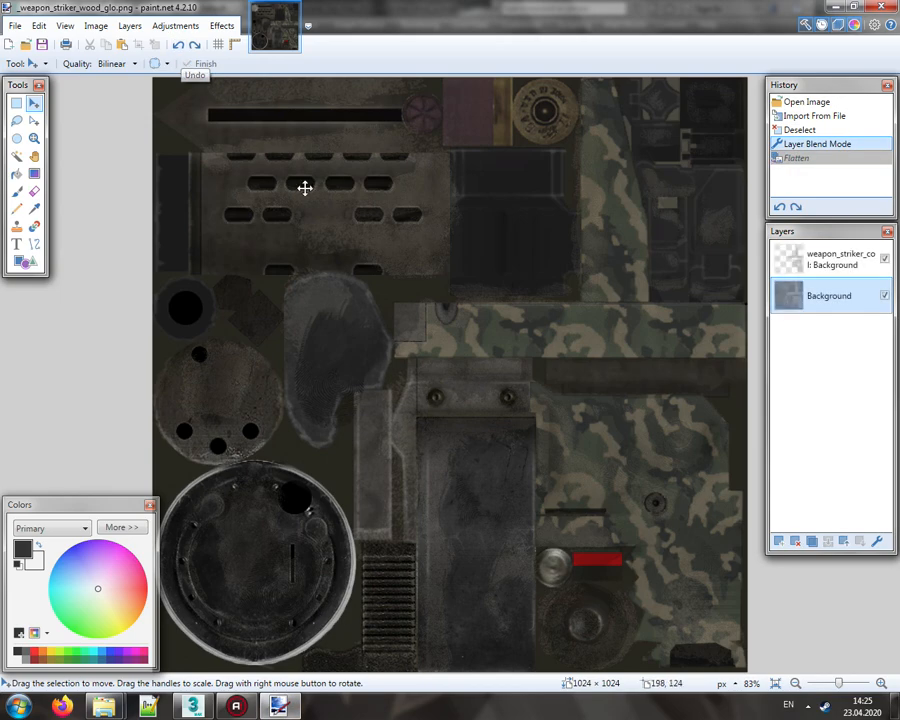
pyautogui.click(833, 262)
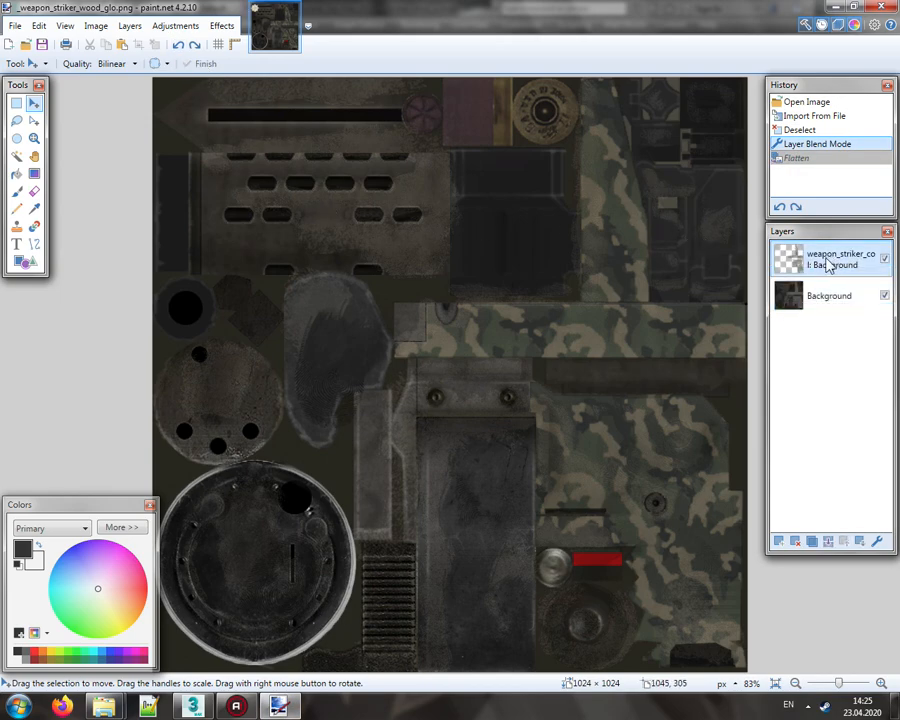
pyautogui.click(175, 26)
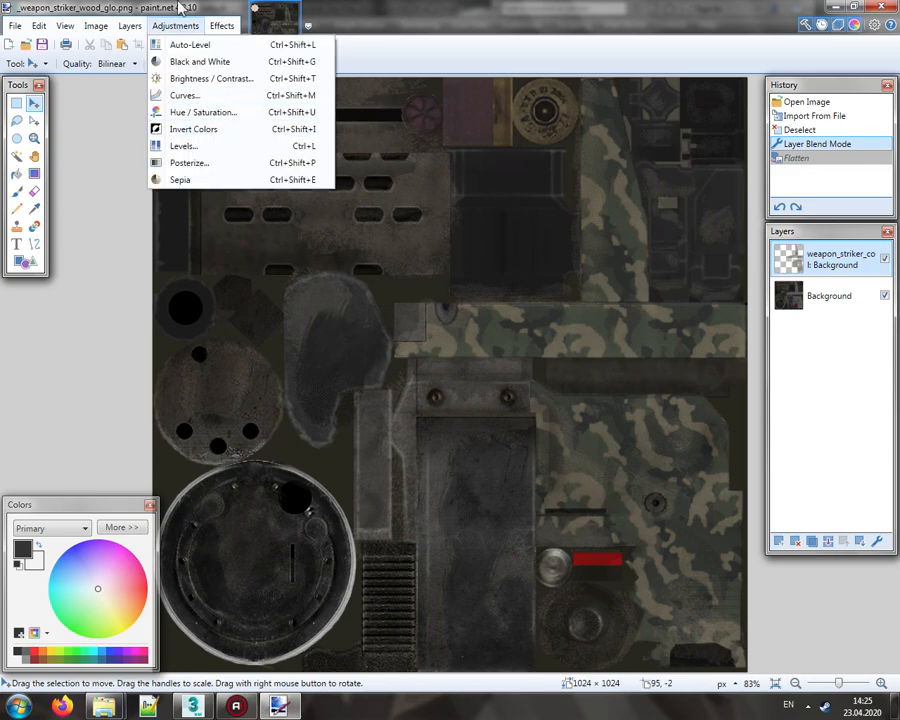
pyautogui.press('Escape')
# Step: Set the camo layer's lightness to -100 with Hue / Saturation while the Background layer is temporarily hidden
pyautogui.click(885, 298)
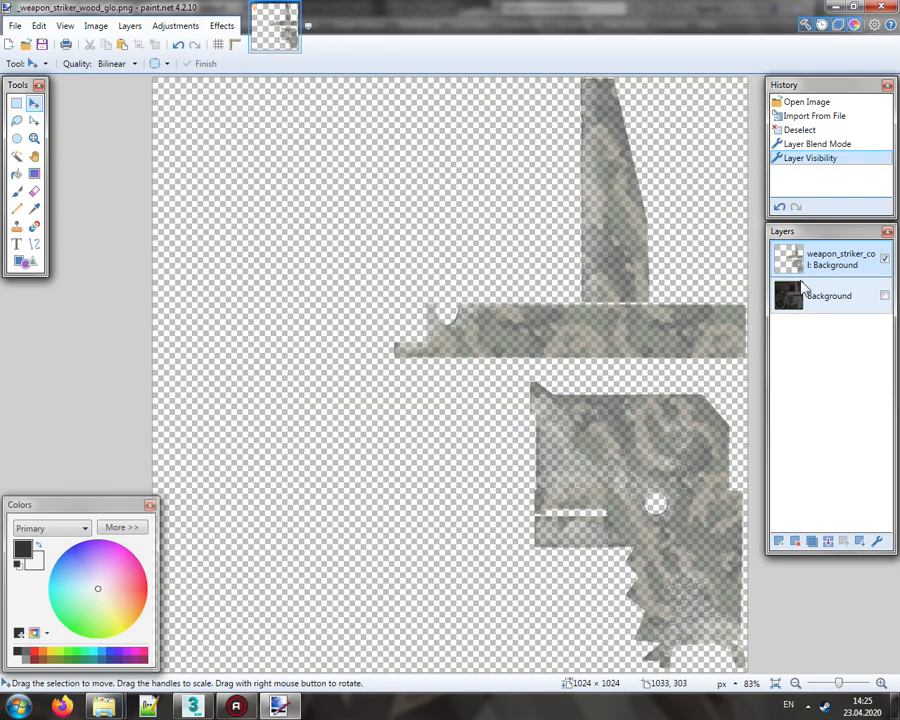
pyautogui.click(178, 26)
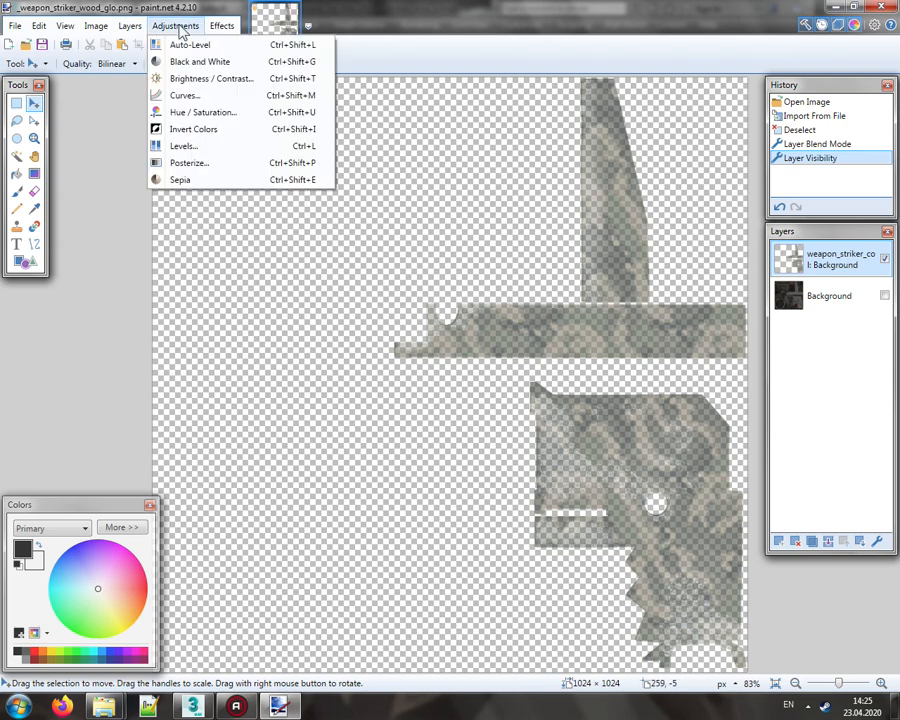
pyautogui.click(198, 114)
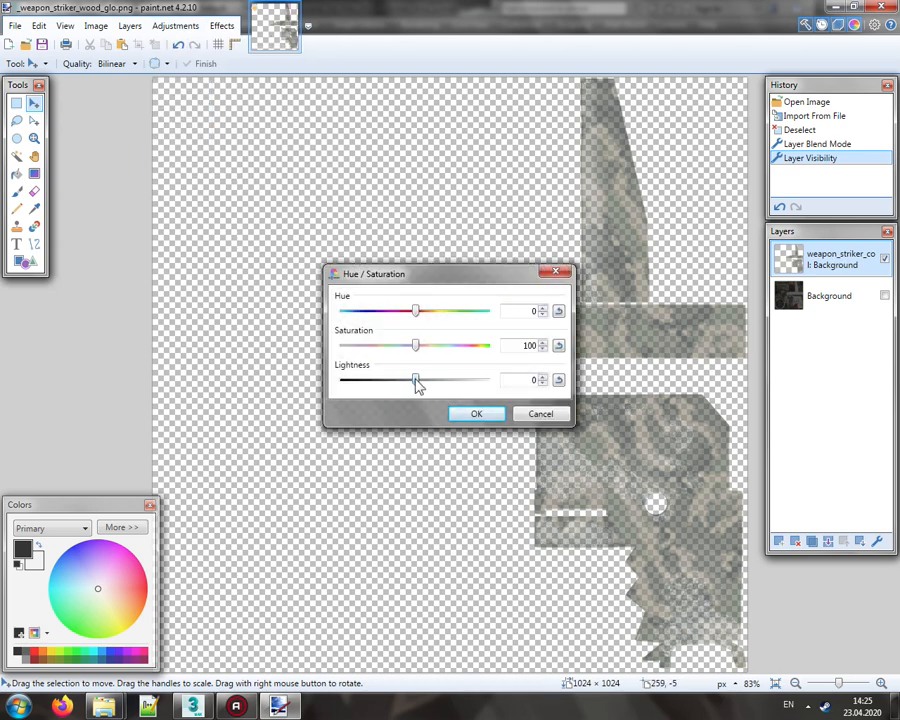
pyautogui.moveTo(417, 385); pyautogui.dragTo(311, 381)
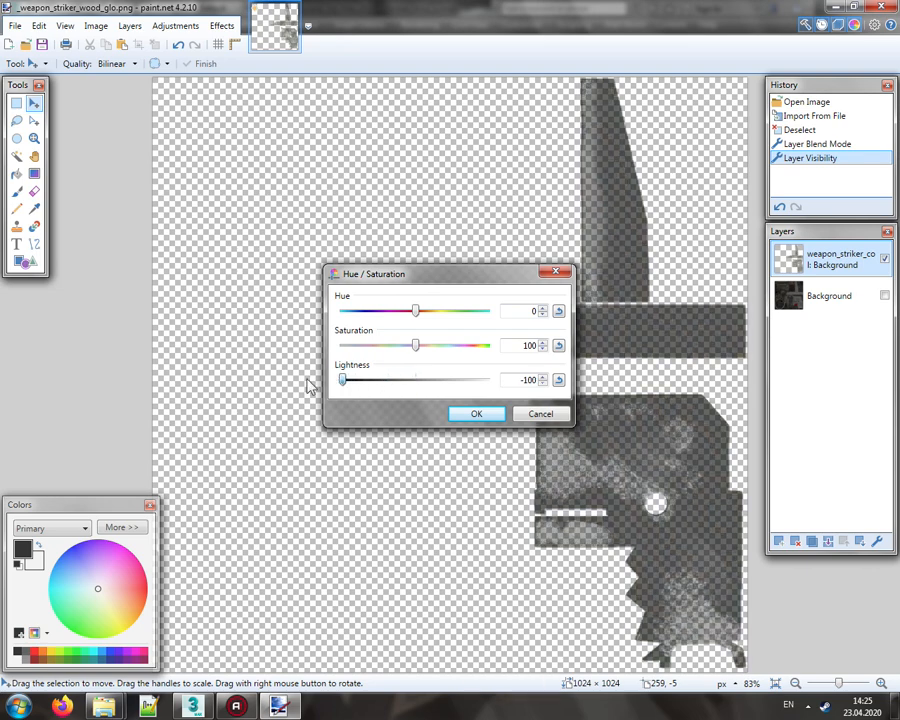
pyautogui.click(476, 414)
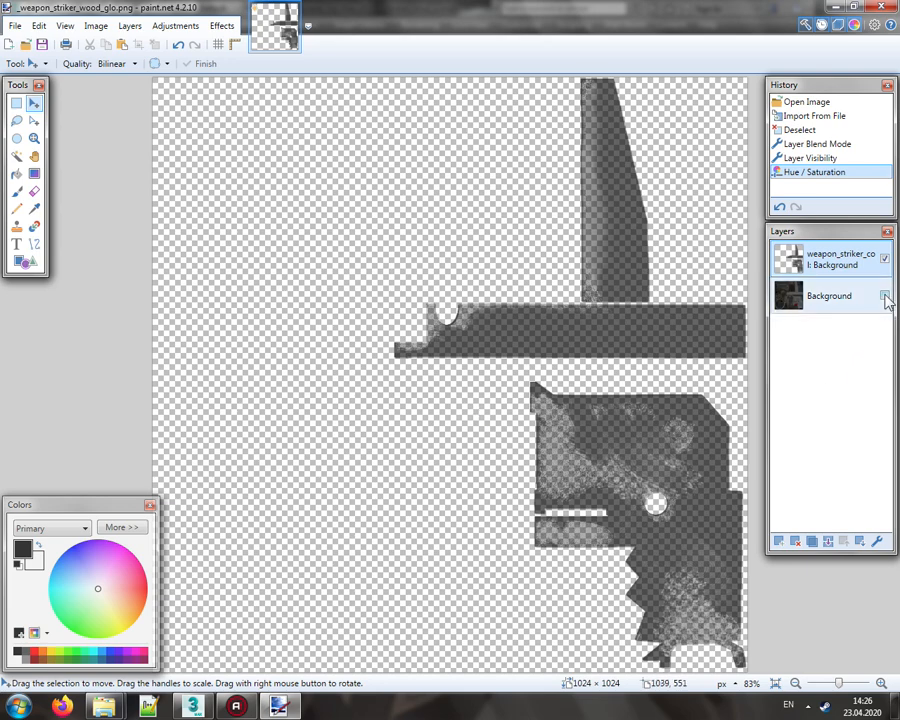
pyautogui.click(884, 296)
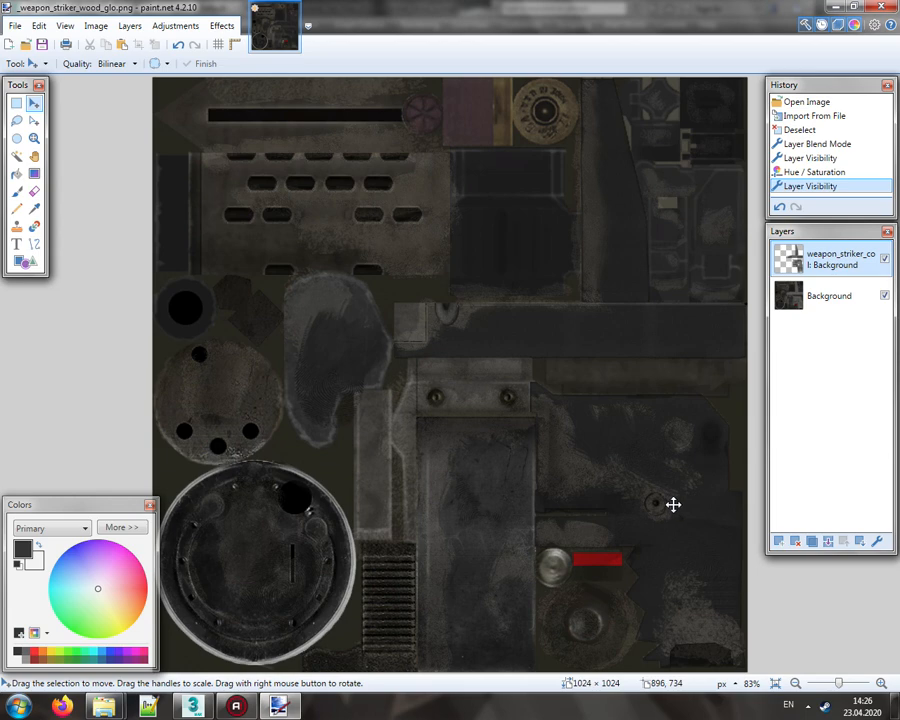
# Step: Apply a second Hue / Saturation adjustment to the blackened camo layer with lightness 25
pyautogui.click(776, 684)
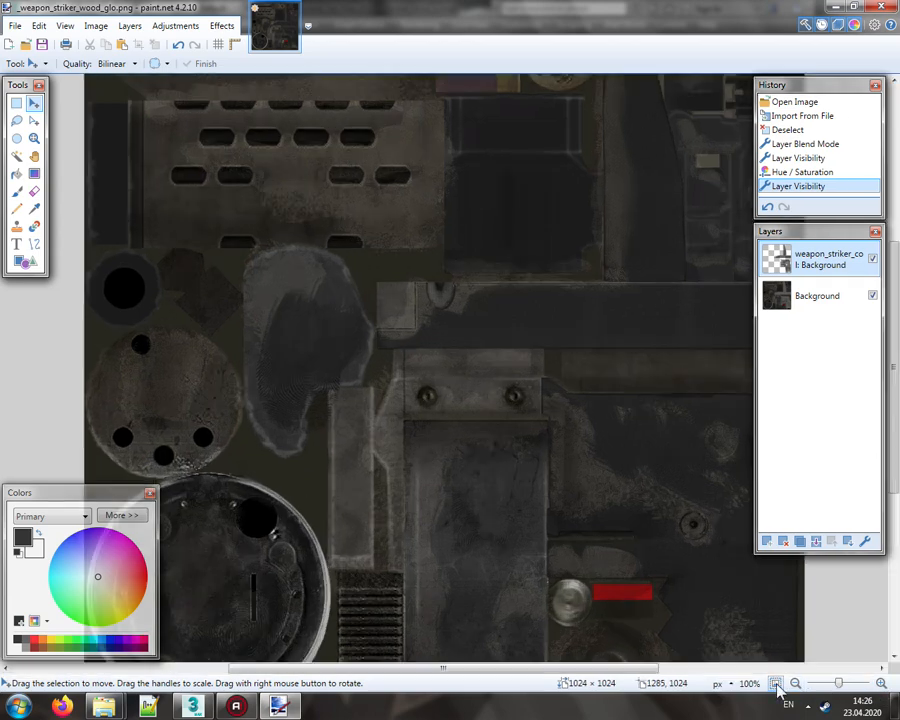
pyautogui.click(178, 27)
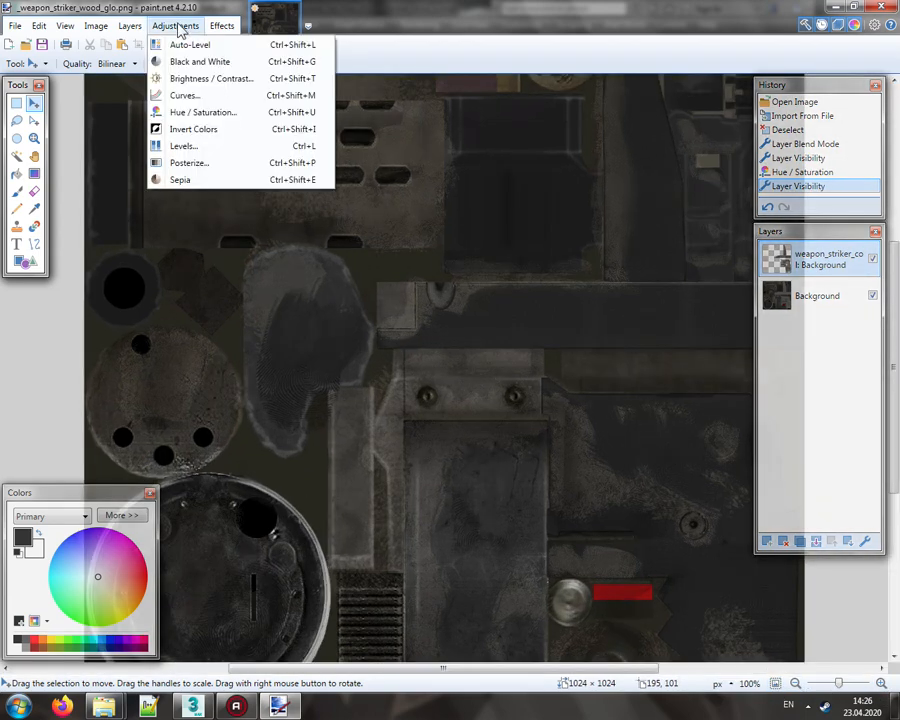
pyautogui.click(223, 117)
pyautogui.click(558, 380)
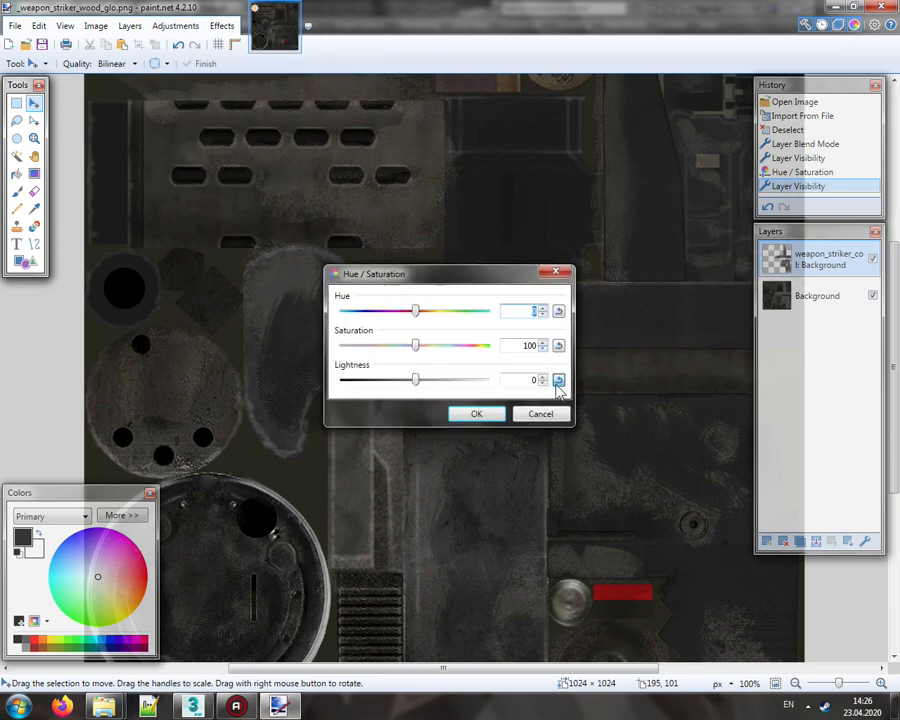
pyautogui.moveTo(411, 385); pyautogui.dragTo(435, 387)
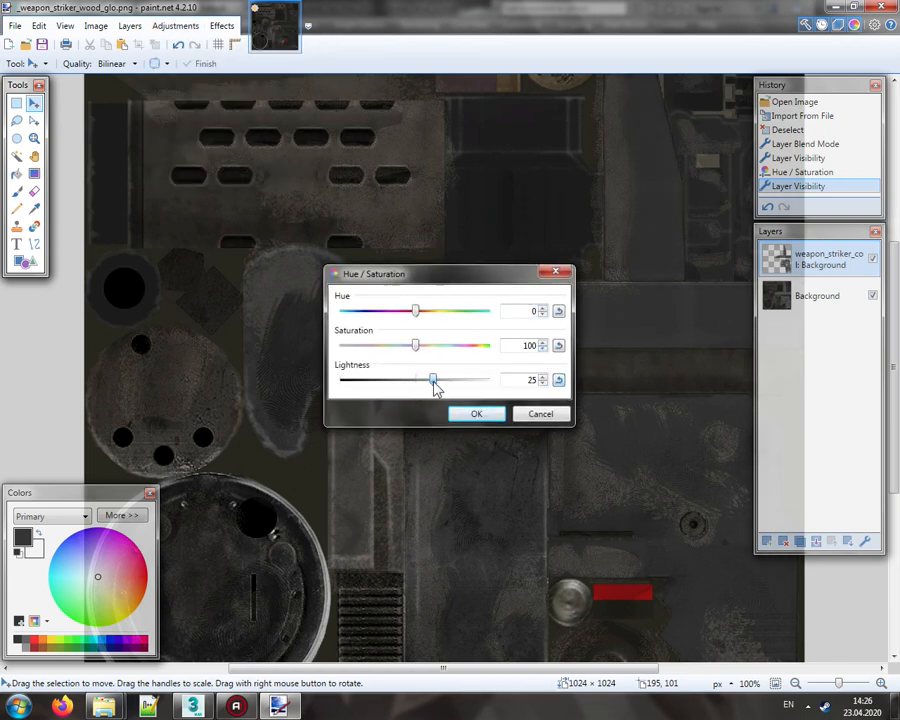
pyautogui.moveTo(470, 284); pyautogui.dragTo(248, 164)
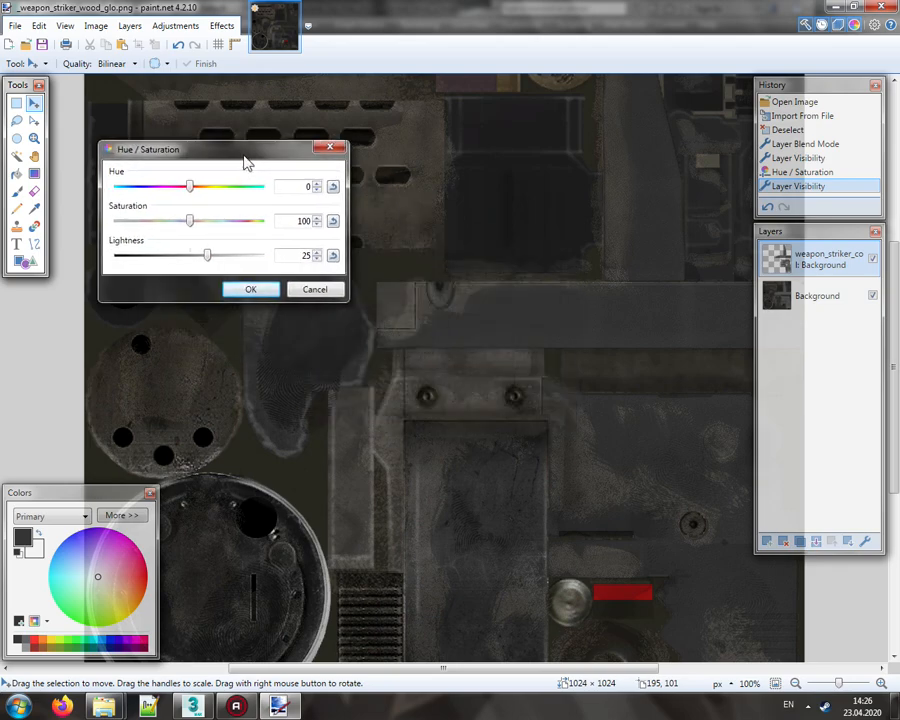
pyautogui.click(252, 290)
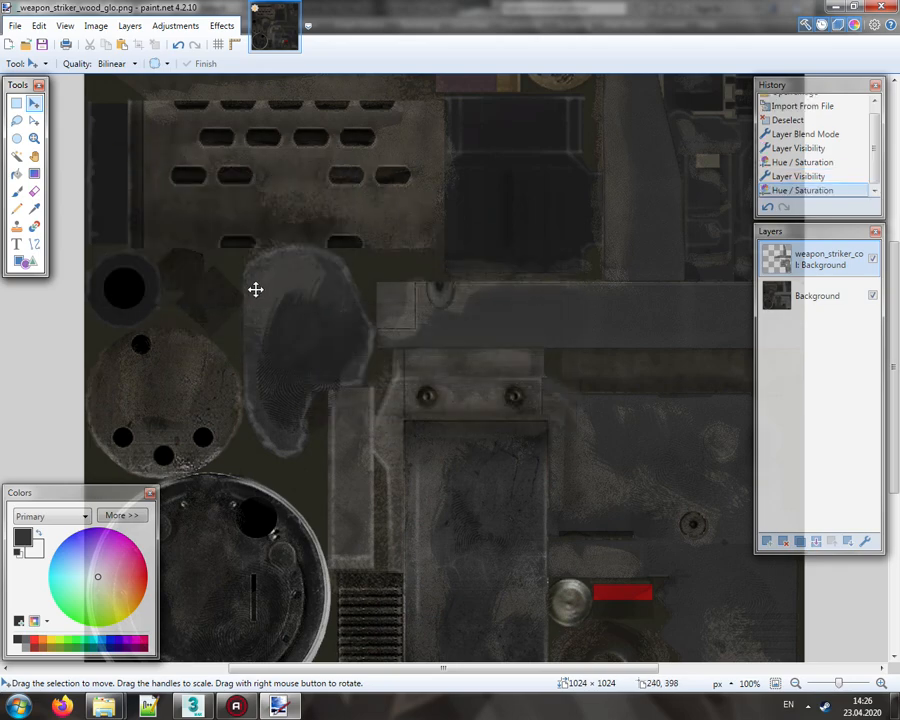
# Step: Examine the recoloured texture from top to bottom and compare it with the weapon_striker_col layer hidden and shown
pyautogui.scroll(-5, 258, 290)
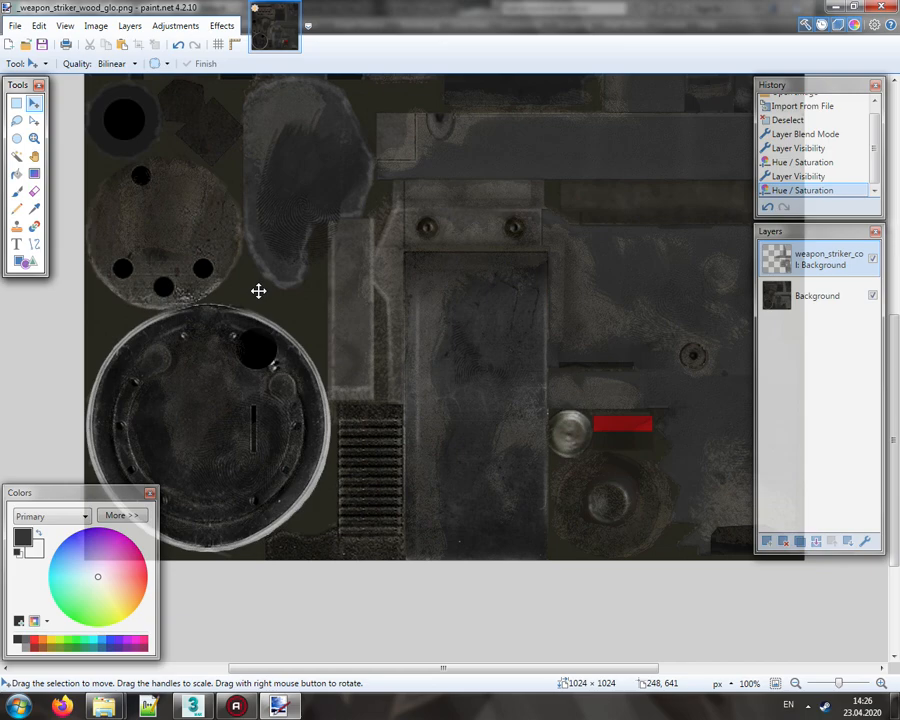
pyautogui.scroll(5, 258, 290)
pyautogui.scroll(3, 258, 290)
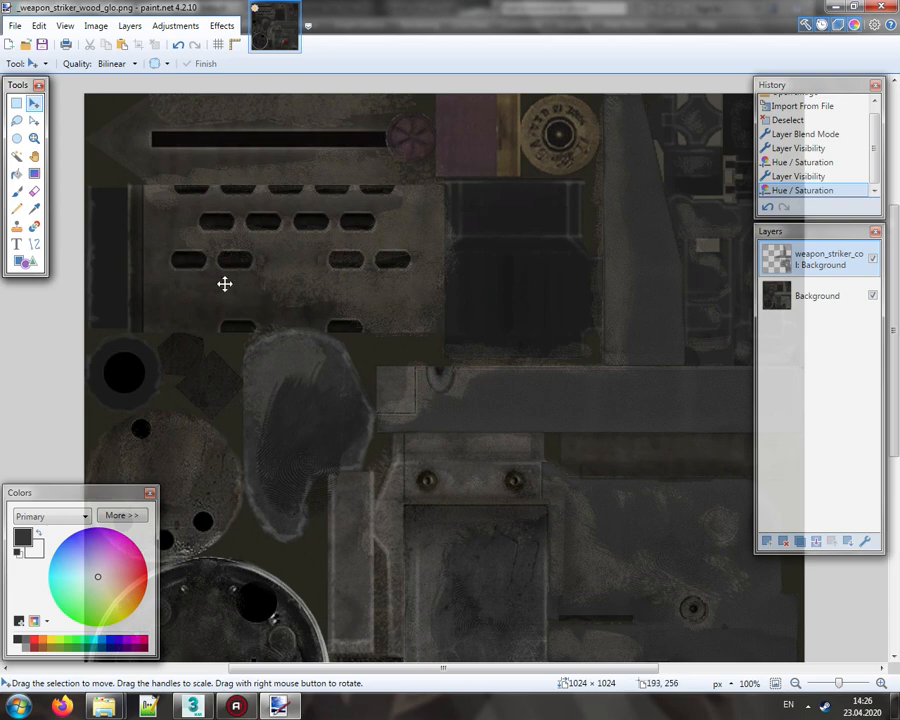
pyautogui.scroll(-4, 293, 241)
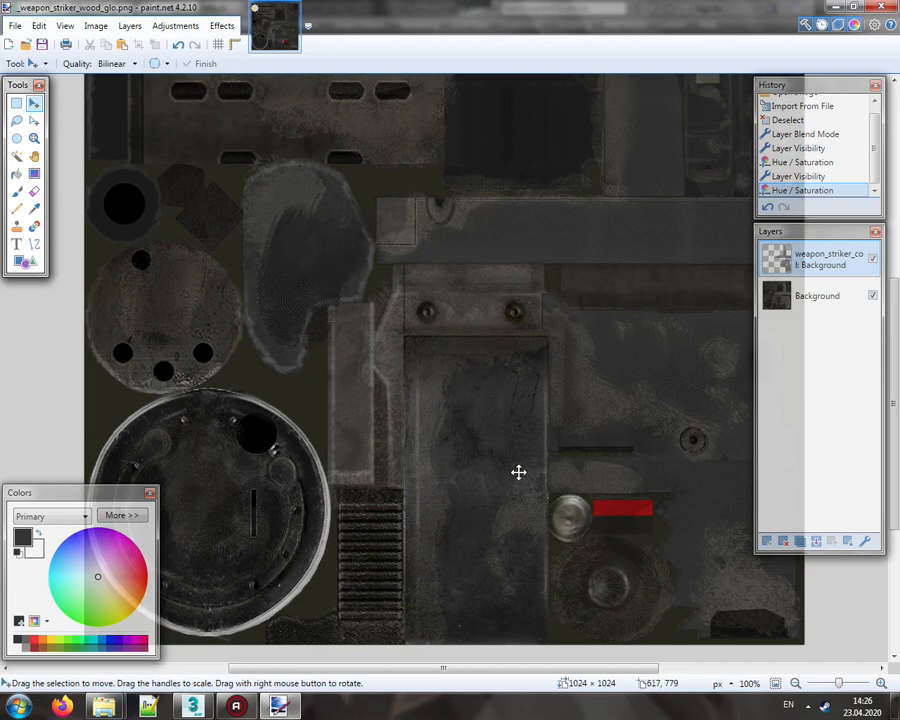
pyautogui.click(872, 258)
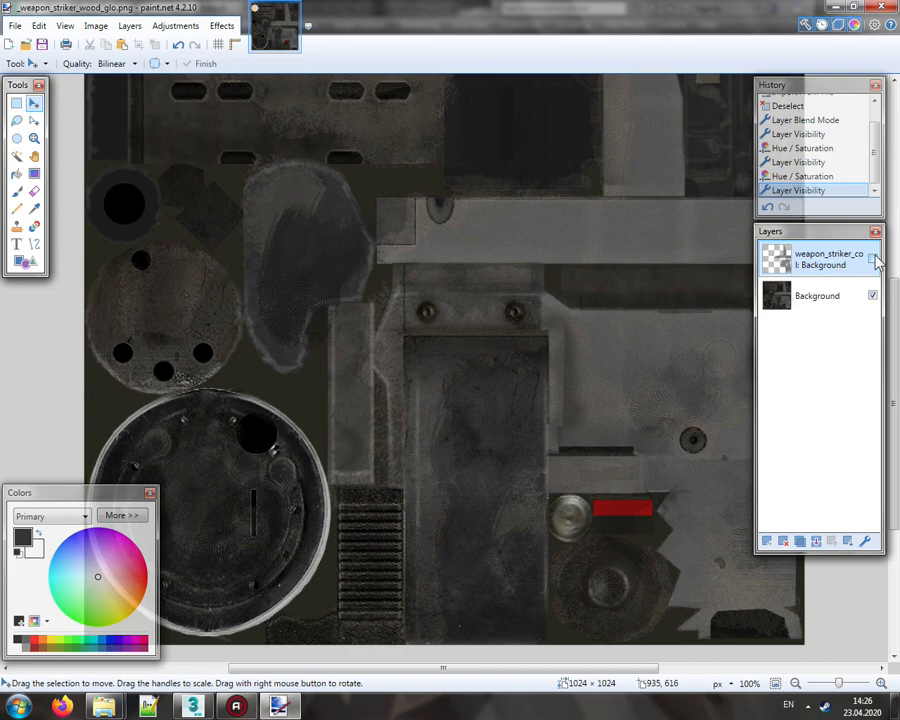
pyautogui.click(872, 258)
pyautogui.scroll(2, 567, 408)
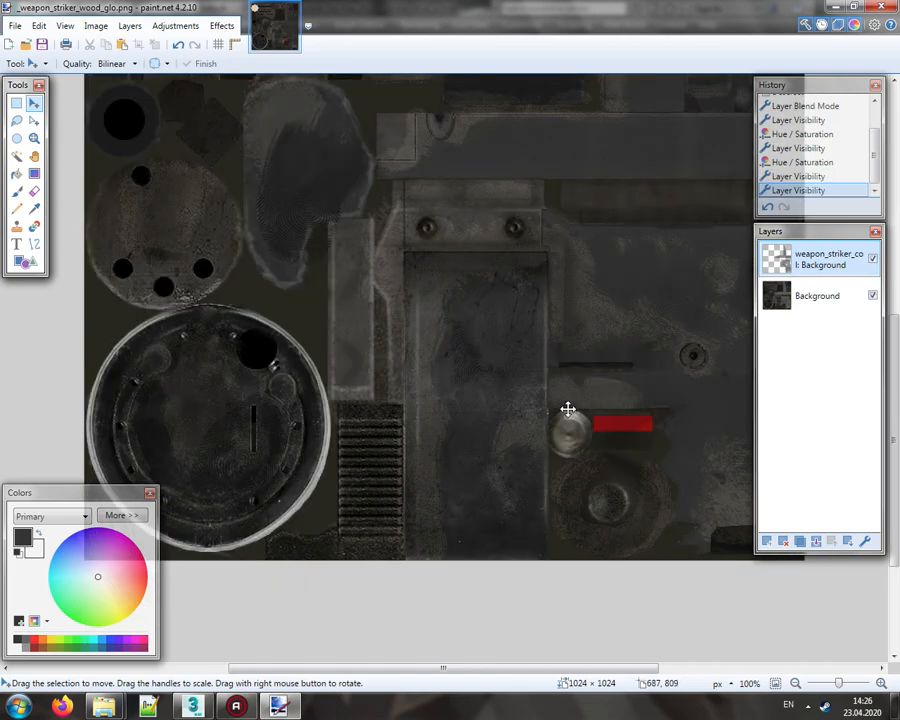
pyautogui.scroll(2, 569, 404)
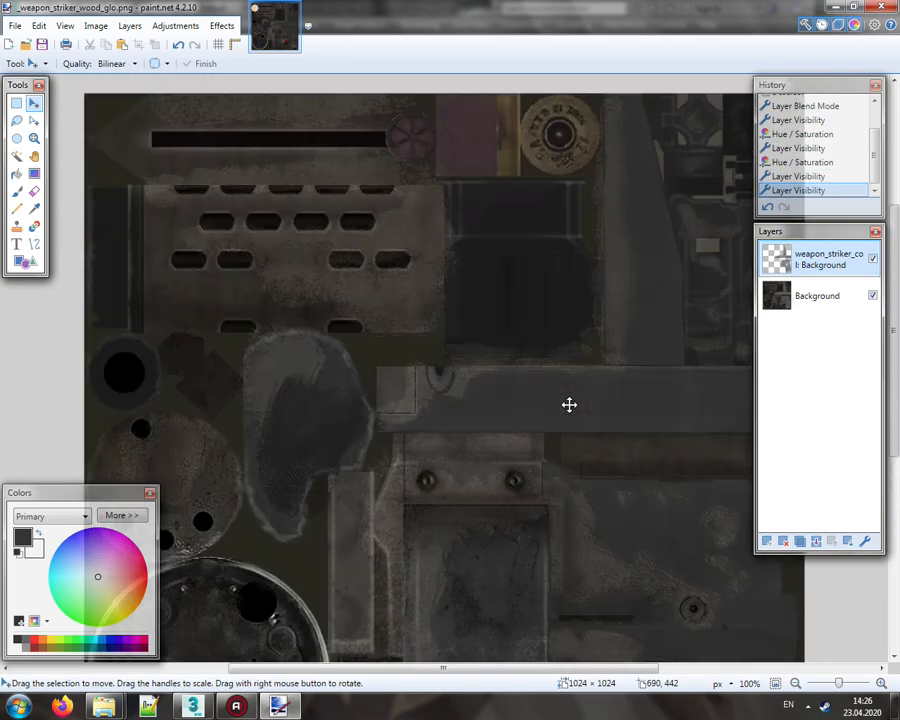
pyautogui.scroll(-2, 569, 404)
pyautogui.scroll(-2, 569, 404)
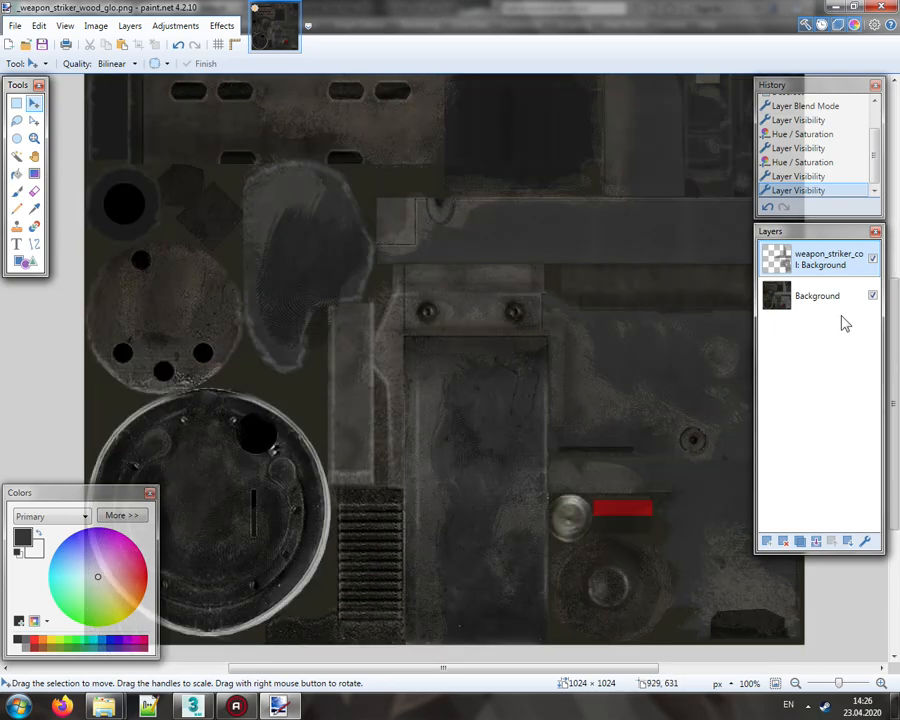
# Step: Try the Overlay blend mode on the weapon_striker_col layer, then return it to Glow
pyautogui.doubleClick(836, 260)
pyautogui.click(383, 355)
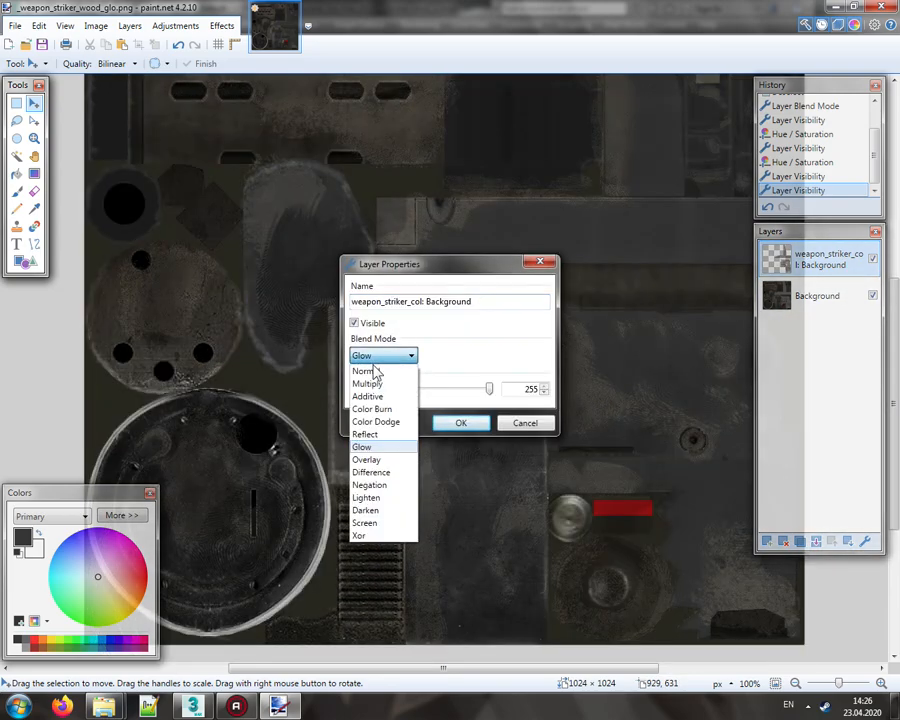
pyautogui.click(376, 459)
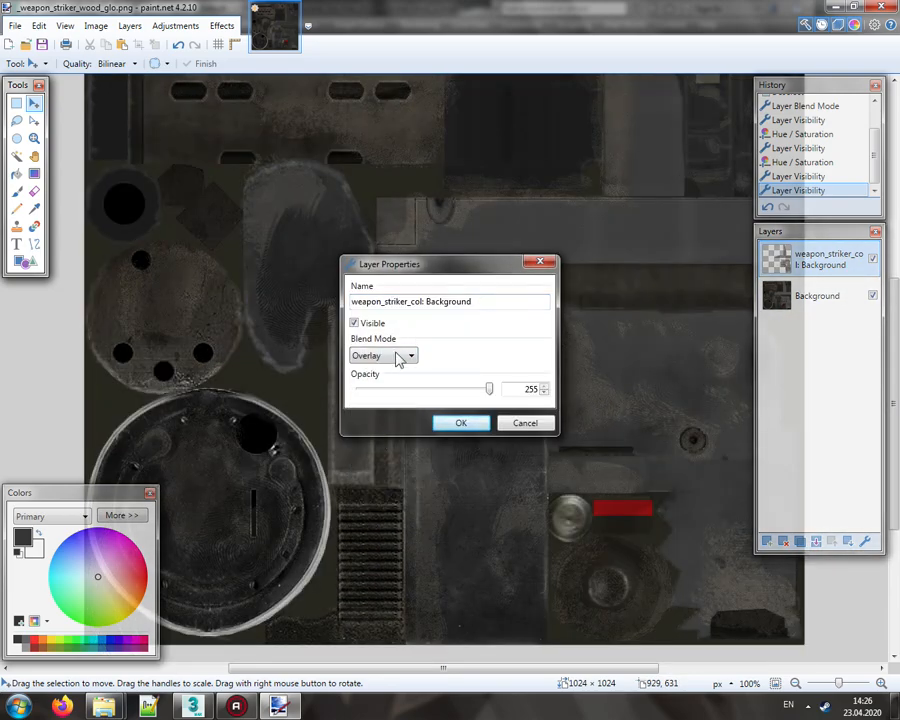
pyautogui.click(401, 357)
pyautogui.click(385, 447)
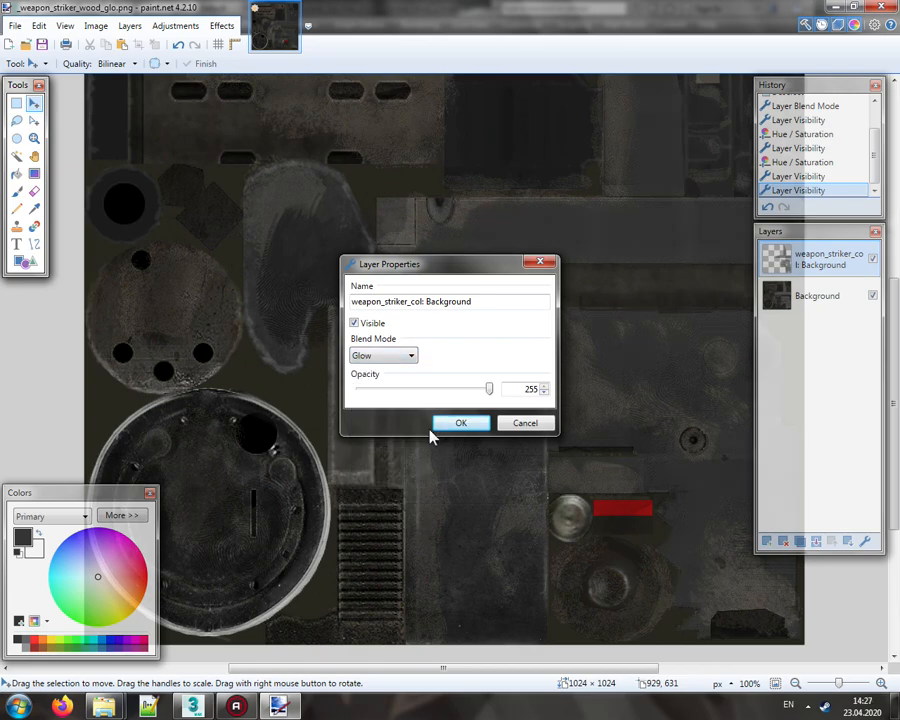
pyautogui.click(454, 421)
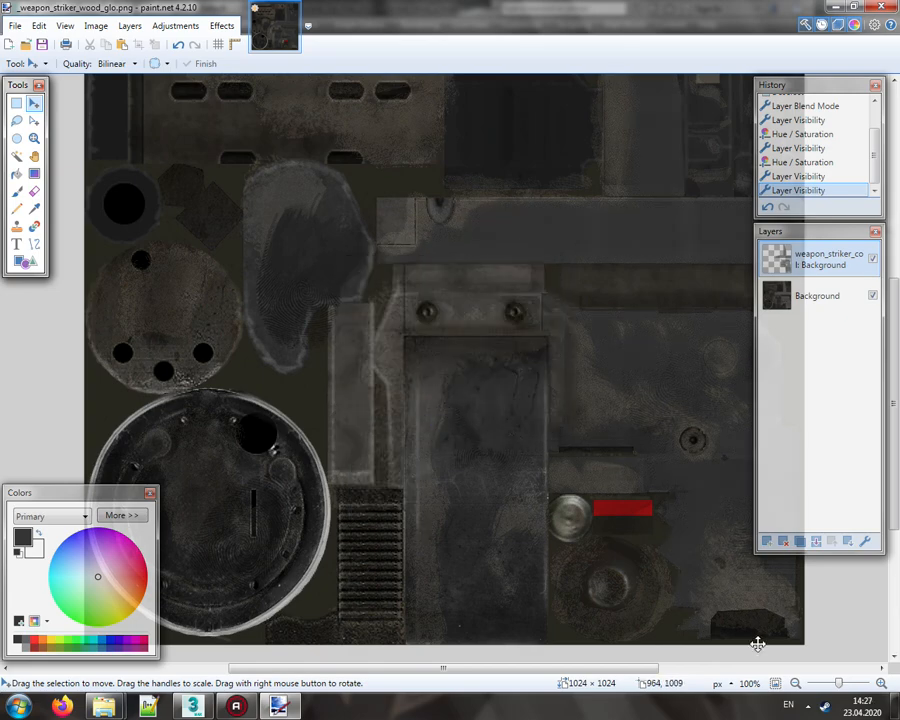
# Step: Save a flattened PNG copy of the recoloured texture as _weapon_striker_black_glo in the striker folder
pyautogui.click(775, 683)
pyautogui.click(16, 25)
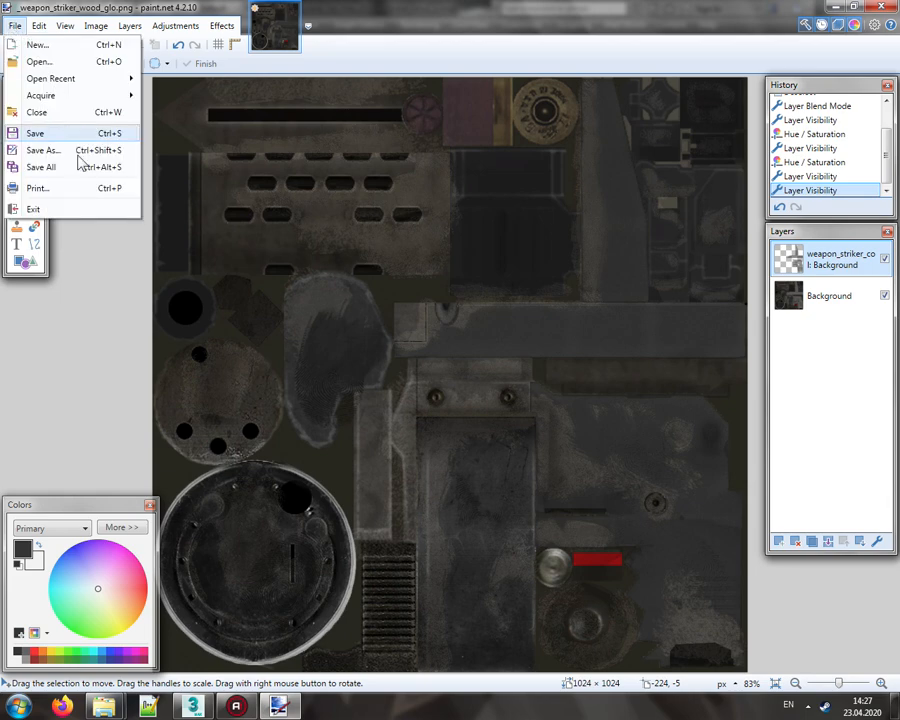
pyautogui.click(72, 149)
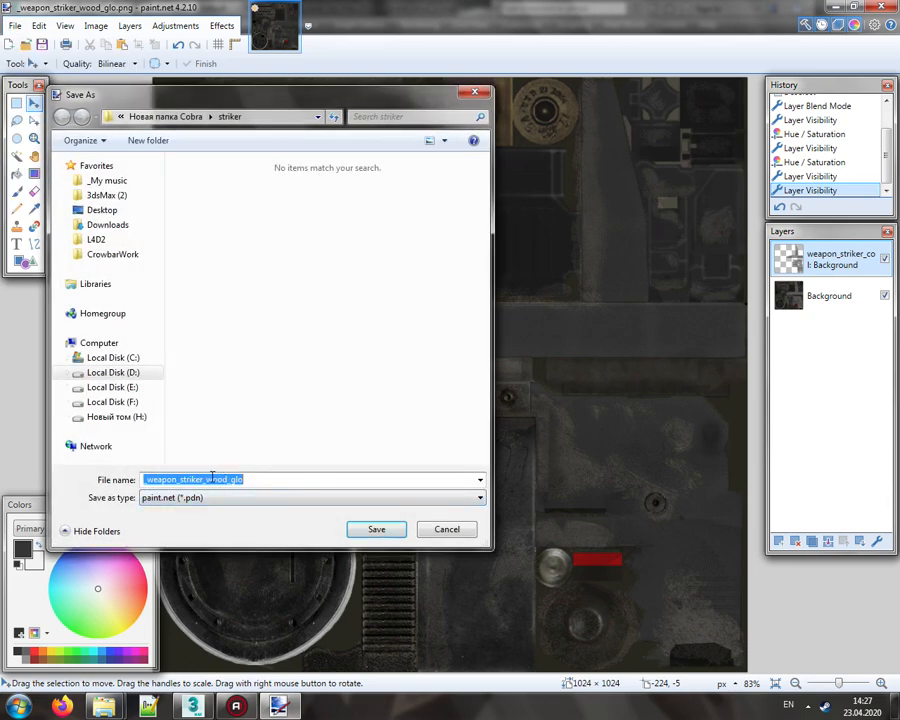
pyautogui.moveTo(206, 479); pyautogui.dragTo(229, 479)
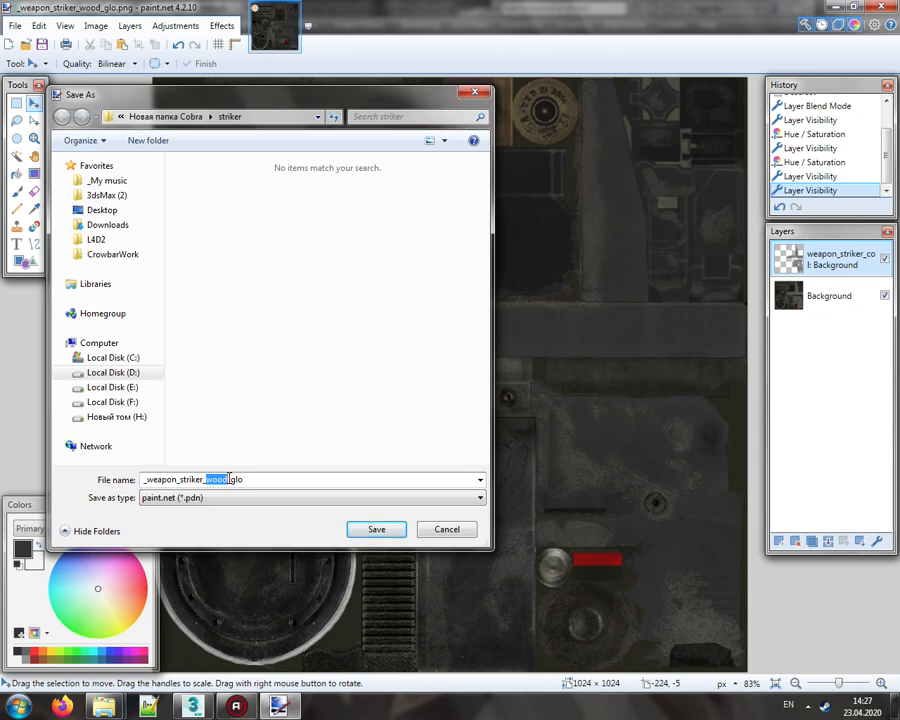
pyautogui.write('black')
pyautogui.click(340, 497)
pyautogui.click(300, 521)
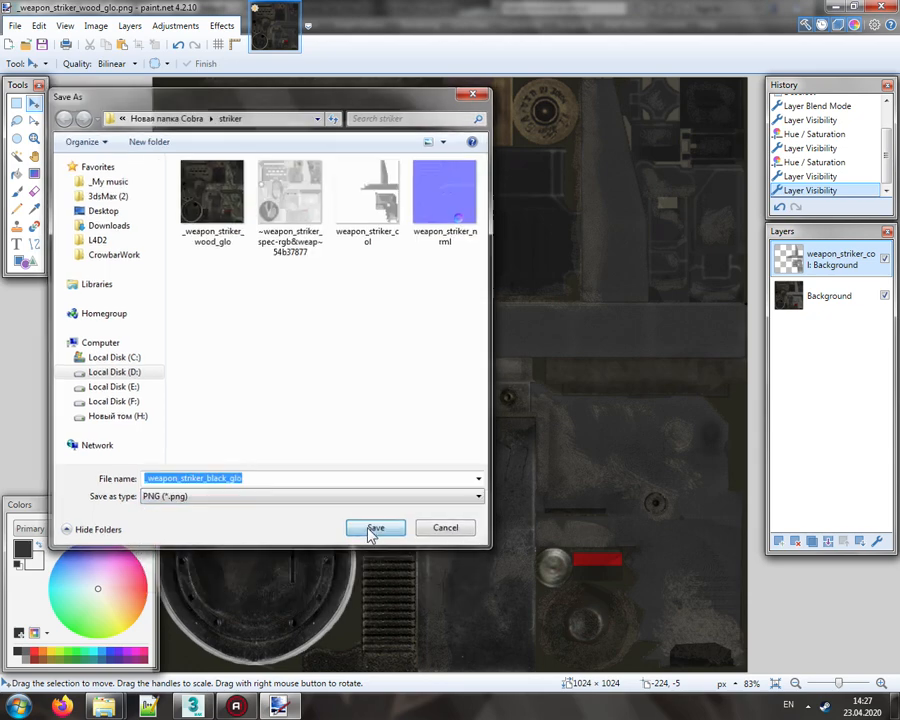
pyautogui.click(372, 530)
pyautogui.click(514, 421)
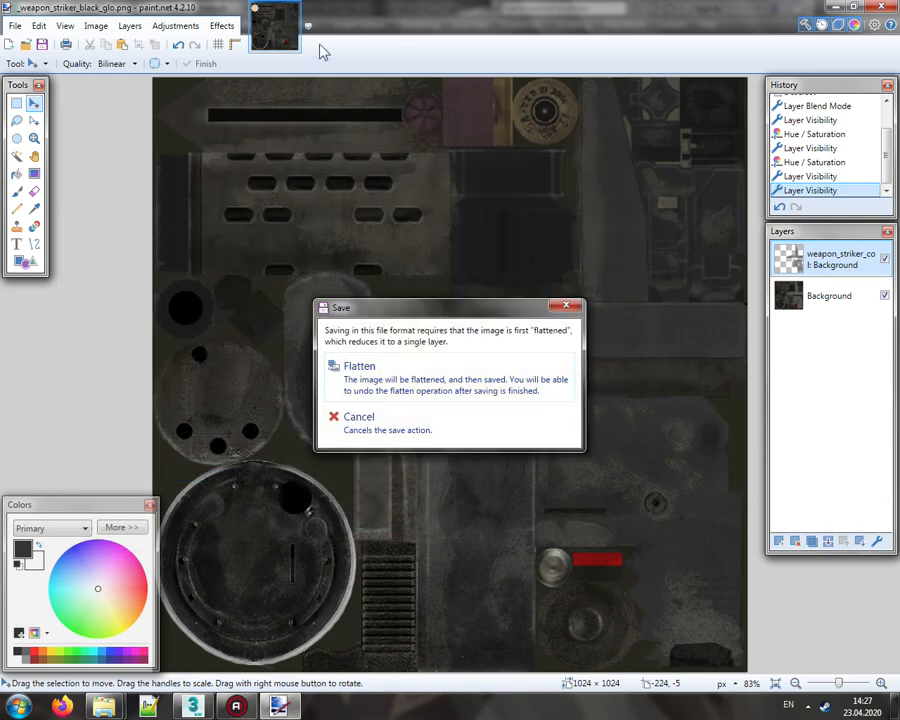
pyautogui.click(422, 372)
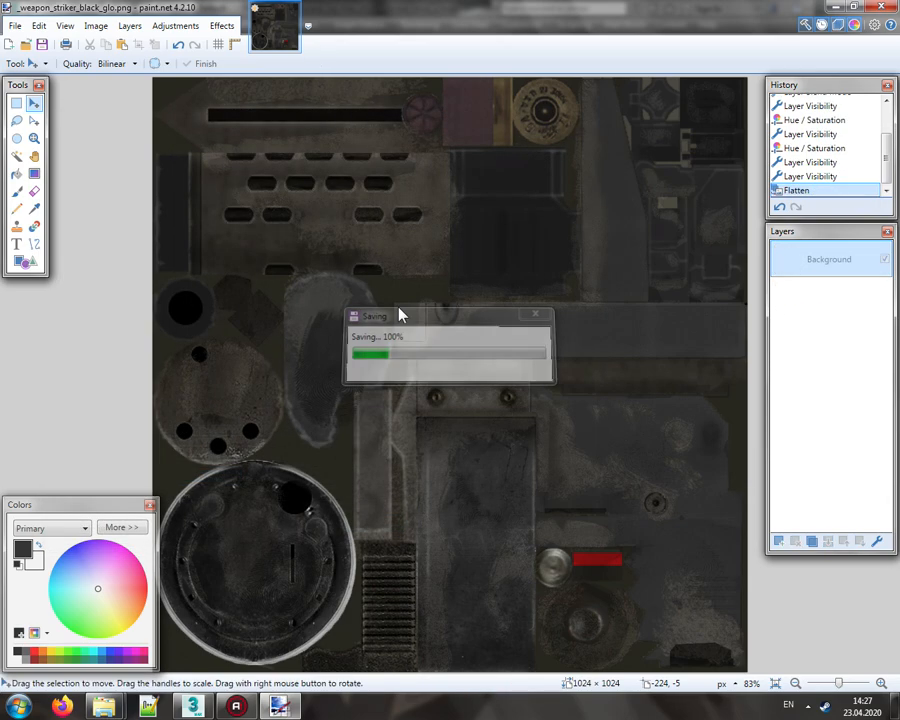
# Step: Switch to the Explorer windows and copy _weapon_striker_black_glo from the striker folder into the MW2 _images folder
pyautogui.click(836, 8)
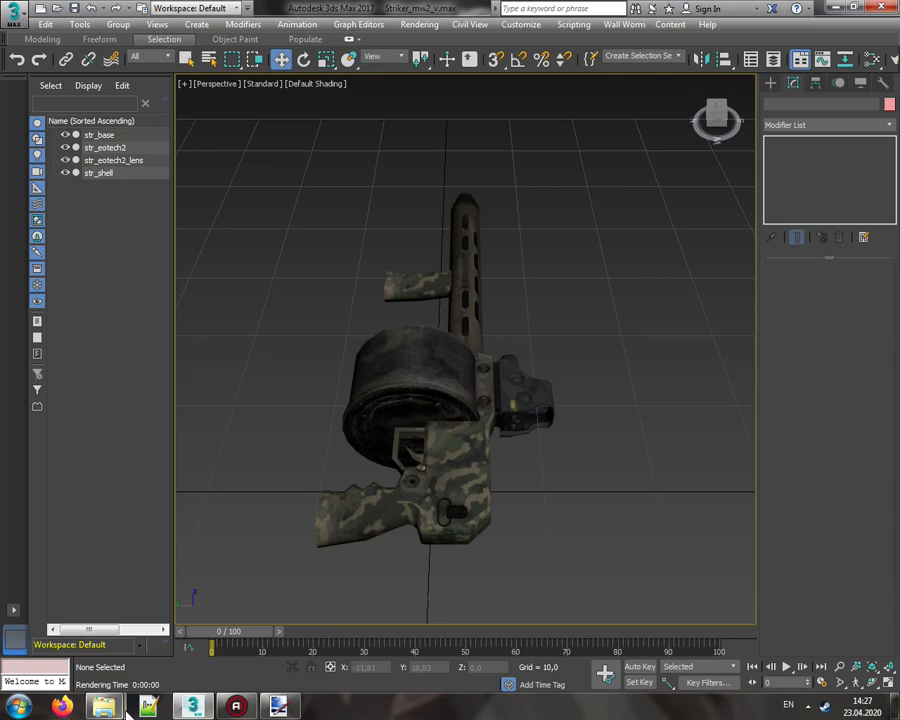
pyautogui.moveTo(108, 706)
pyautogui.click(240, 615)
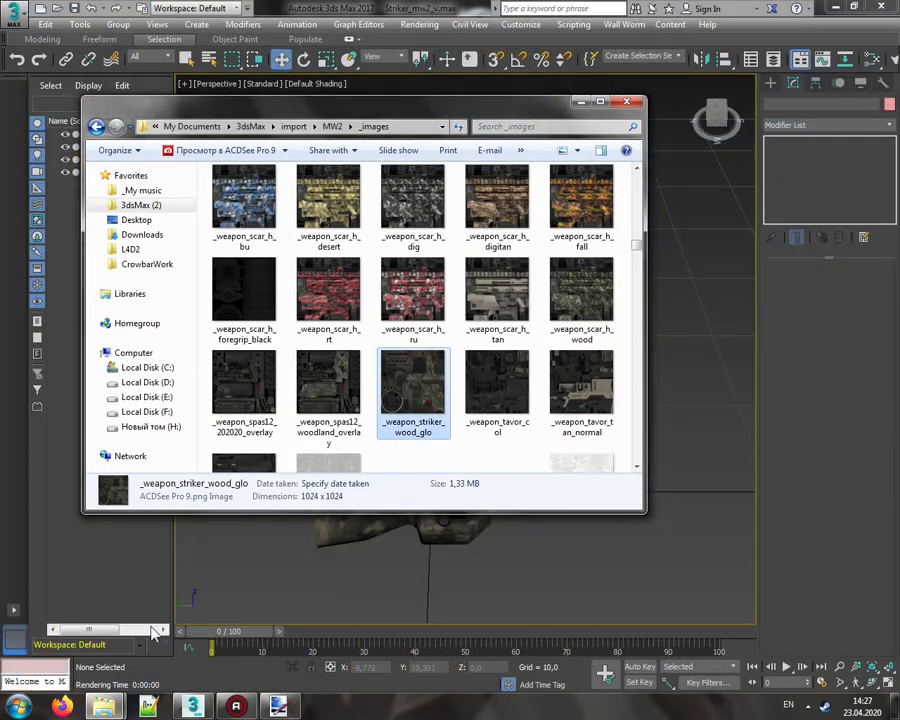
pyautogui.click(100, 649)
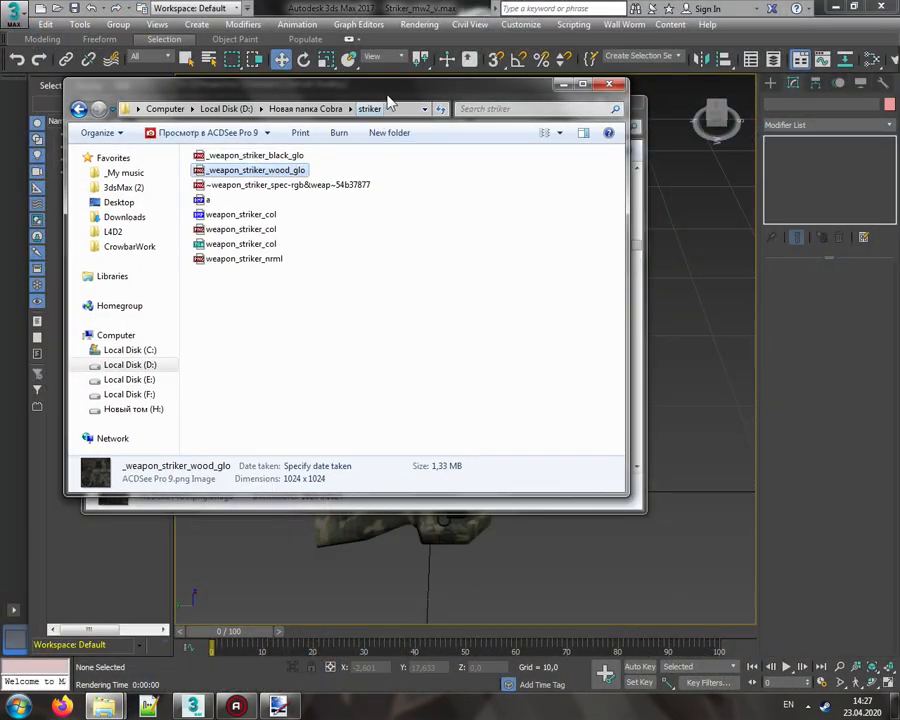
pyautogui.moveTo(388, 97); pyautogui.dragTo(653, 43)
pyautogui.moveTo(512, 101); pyautogui.dragTo(295, 263)
# Step: In 3ds Max, replace the bitmap of the striker material's diffuse Map #1 with _weapon_striker_black_glo.png
pyautogui.hotkey('alt', 'Tab')
pyautogui.press('m')
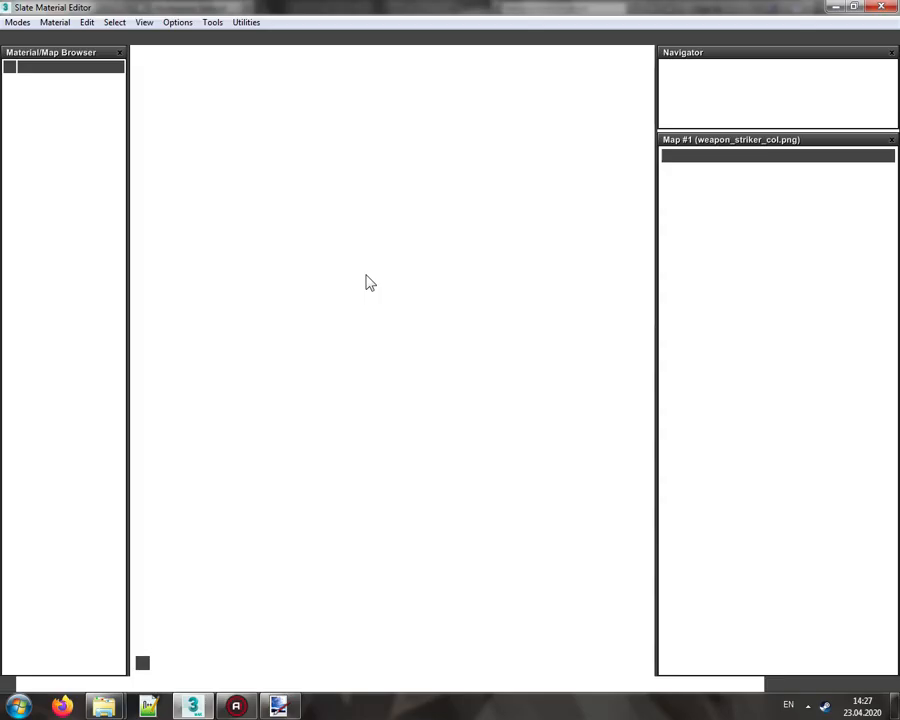
pyautogui.click(740, 346)
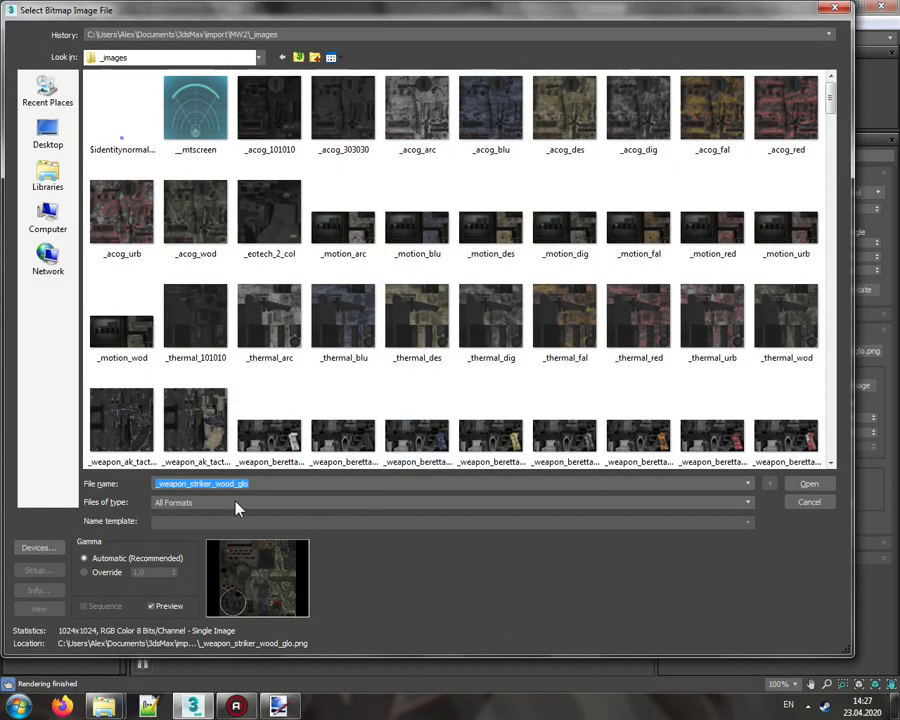
pyautogui.press('End')
pyautogui.hotkey('shift', 'Left')
pyautogui.hotkey('shift', 'Left')
pyautogui.hotkey('shift', 'Left')
pyautogui.hotkey('shift', 'Left')
pyautogui.hotkey('shift', 'Left')
pyautogui.hotkey('shift', 'Left')
pyautogui.hotkey('shift', 'Left')
pyautogui.hotkey('shift', 'Left')
pyautogui.press('BackSpace')
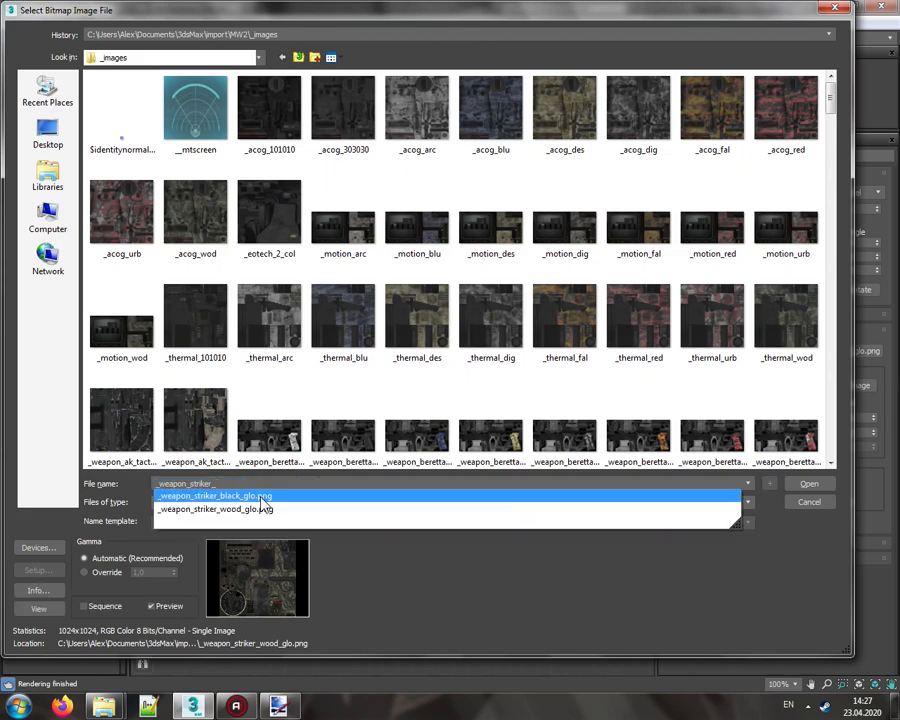
pyautogui.click(264, 496)
pyautogui.click(807, 484)
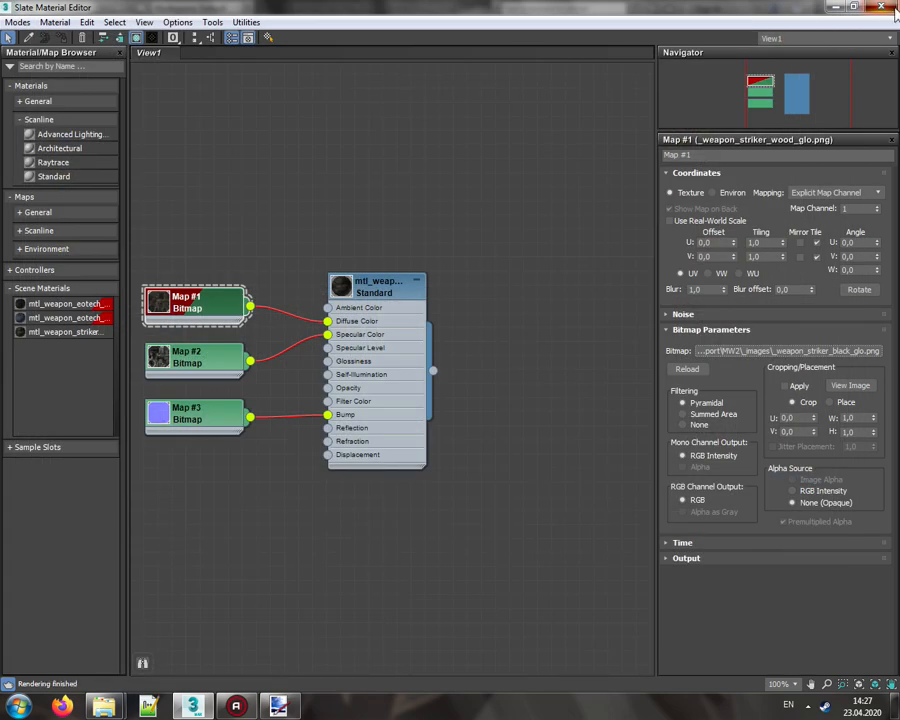
pyautogui.click(883, 7)
# Step: Render the perspective view of the Striker to check the black skin, then close the render
pyautogui.scroll(4, 620, 296)
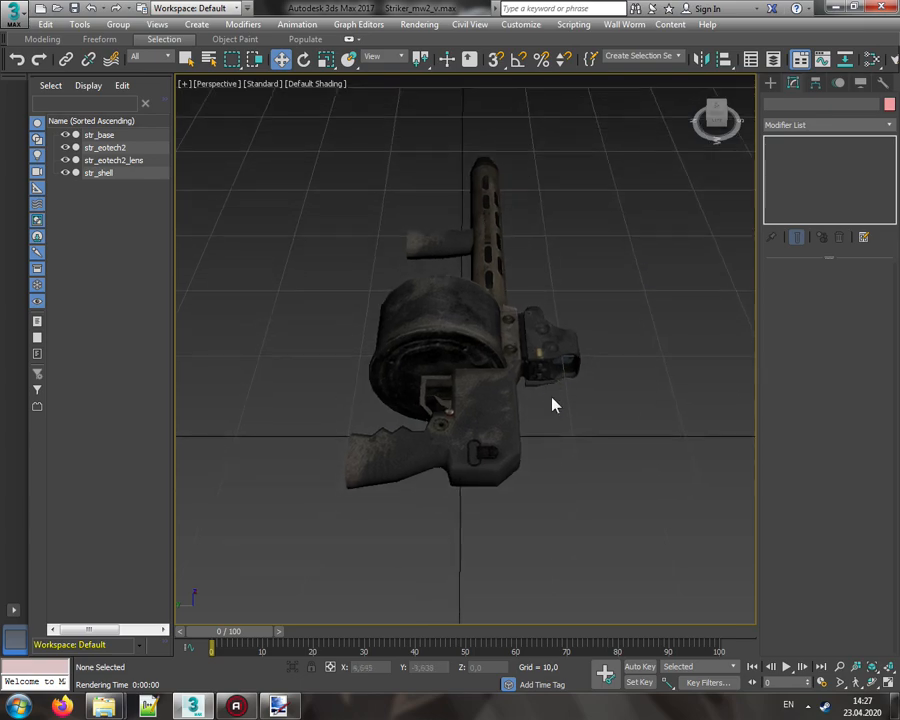
pyautogui.click(422, 25)
pyautogui.click(445, 47)
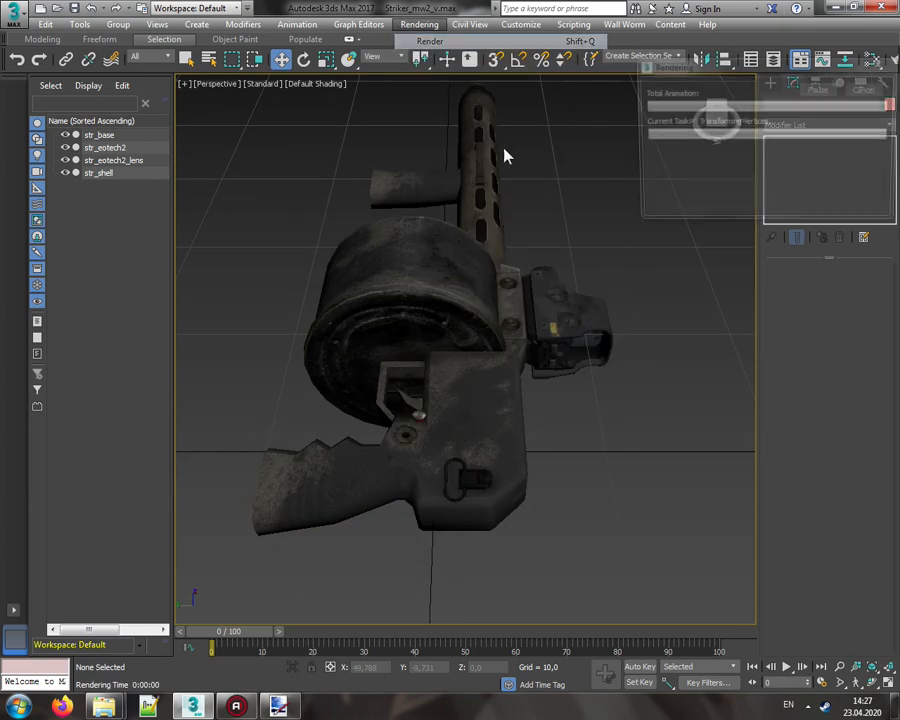
pyautogui.moveTo(376, 32); pyautogui.dragTo(536, 165)
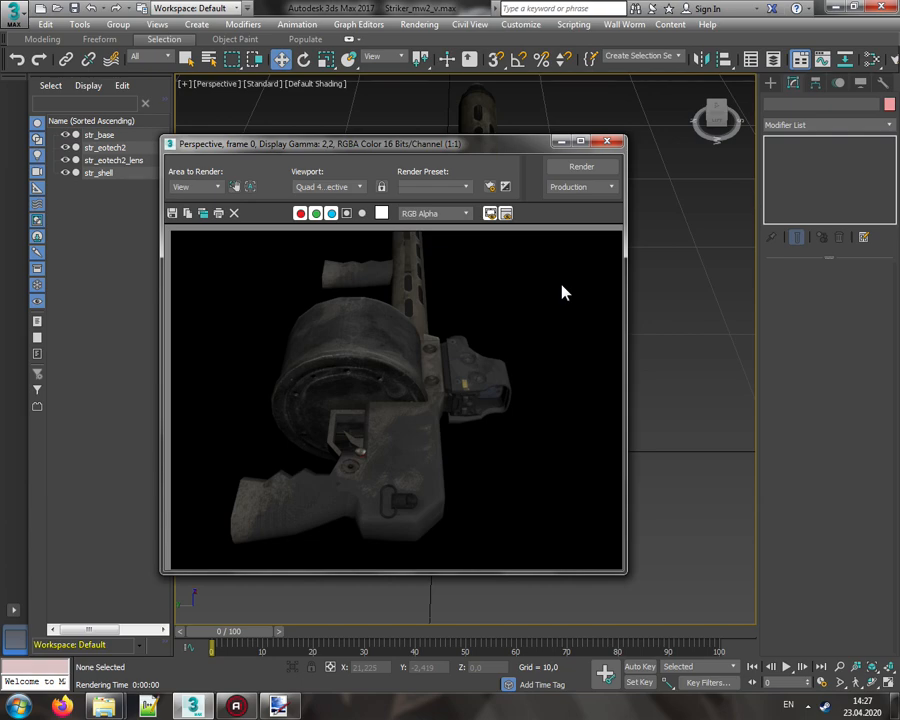
pyautogui.click(607, 141)
# Step: Examine the black skin on the Striker's drum, grip and receiver from several angles
pyautogui.scroll(3, 428, 238)
pyautogui.keyDown('alt'); pyautogui.moveTo(428, 238); pyautogui.dragTo(480, 285, button='middle'); pyautogui.keyUp('alt')
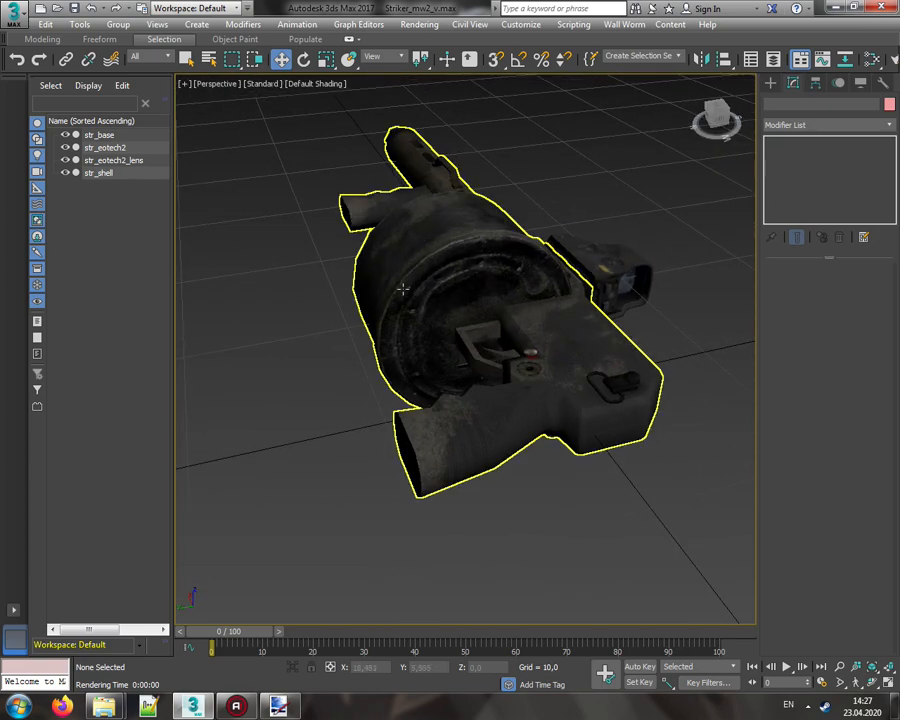
pyautogui.keyDown('alt'); pyautogui.moveTo(402, 287); pyautogui.dragTo(428, 238, button='middle'); pyautogui.keyUp('alt')
pyautogui.click(716, 113)
pyautogui.moveTo(716, 113); pyautogui.dragTo(714, 165)
pyautogui.moveTo(645, 208); pyautogui.dragTo(647, 228, button='middle')
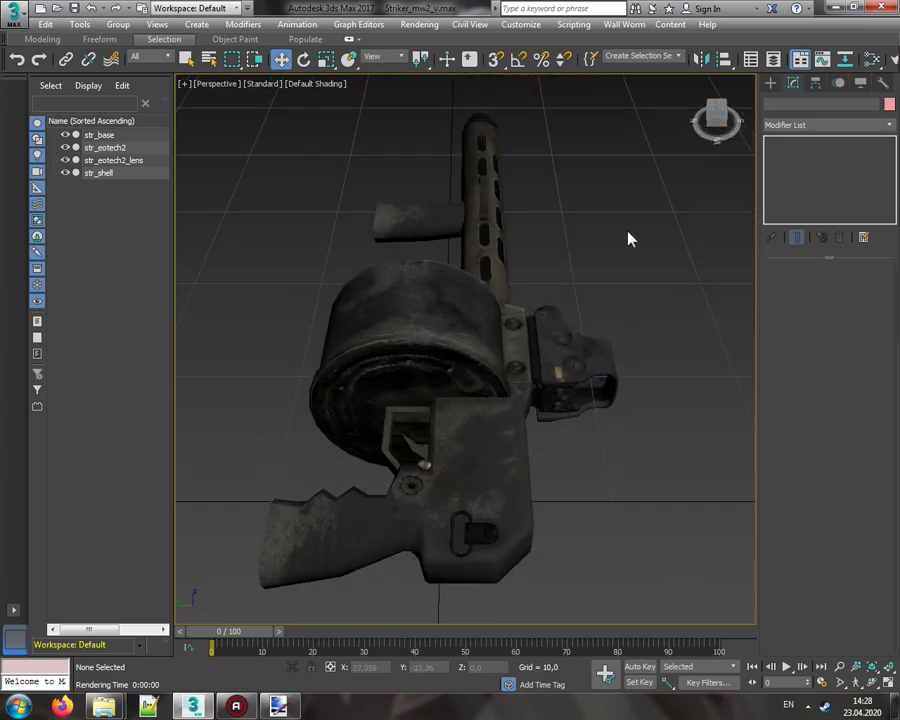
pyautogui.click(500, 251)
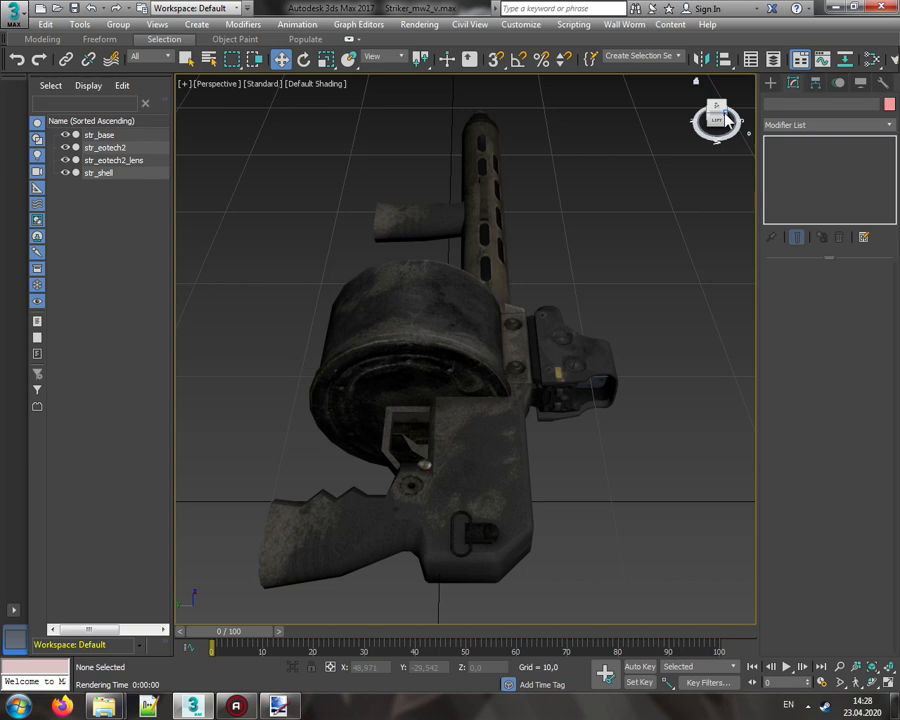
pyautogui.click(280, 708)
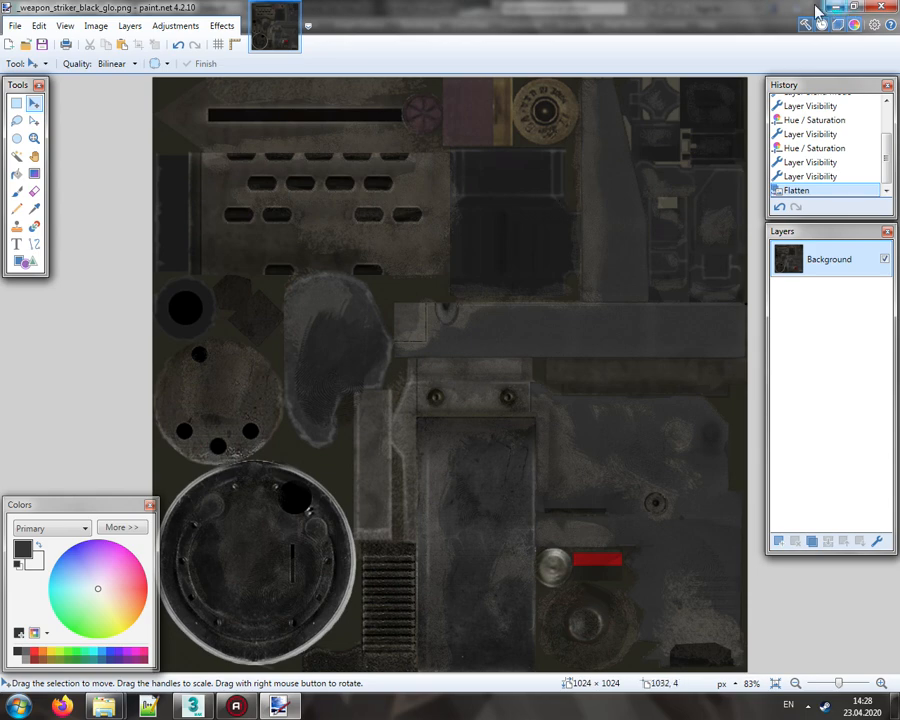
pyautogui.click(291, 10)
pyautogui.click(832, 7)
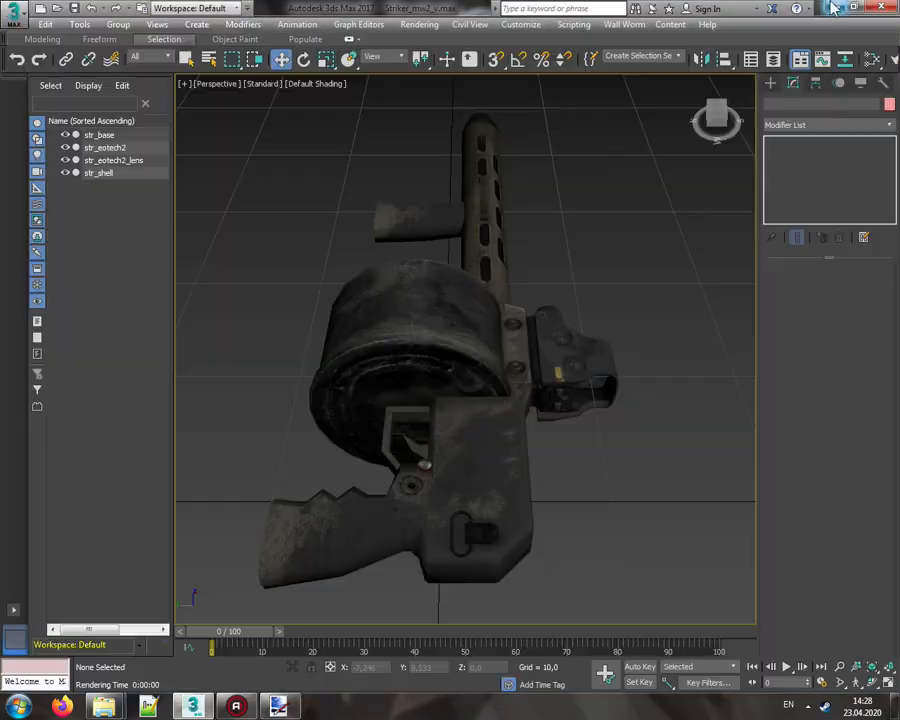
# Step: Bring up the striker folder and view weapon_striker_nrml and the ~weapon_striker_spec-rgb texture in the image viewer
pyautogui.click(115, 709)
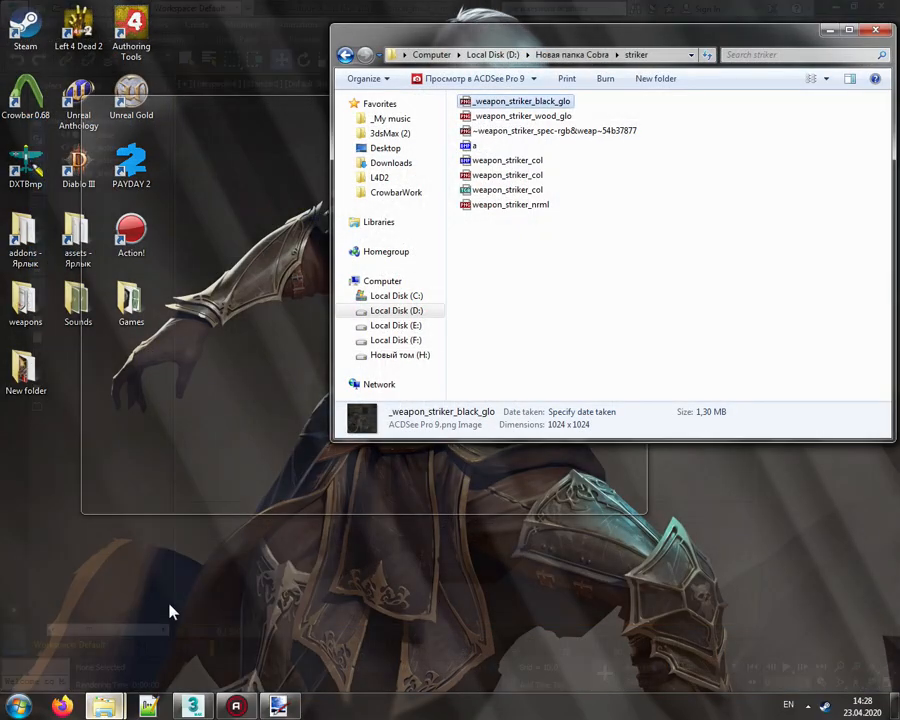
pyautogui.click(150, 610)
pyautogui.doubleClick(520, 204)
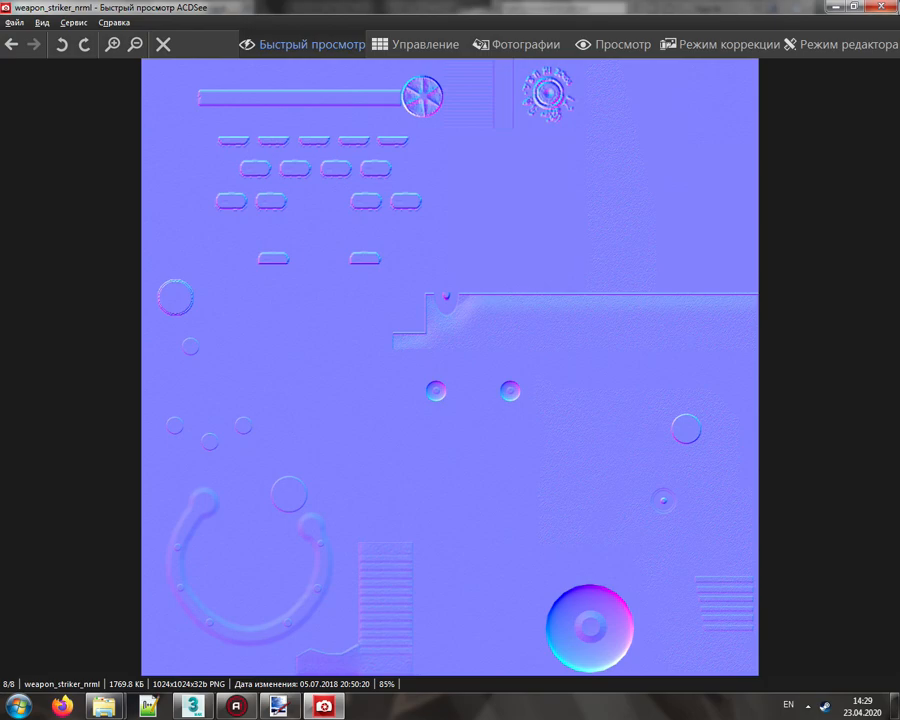
pyautogui.press('Escape')
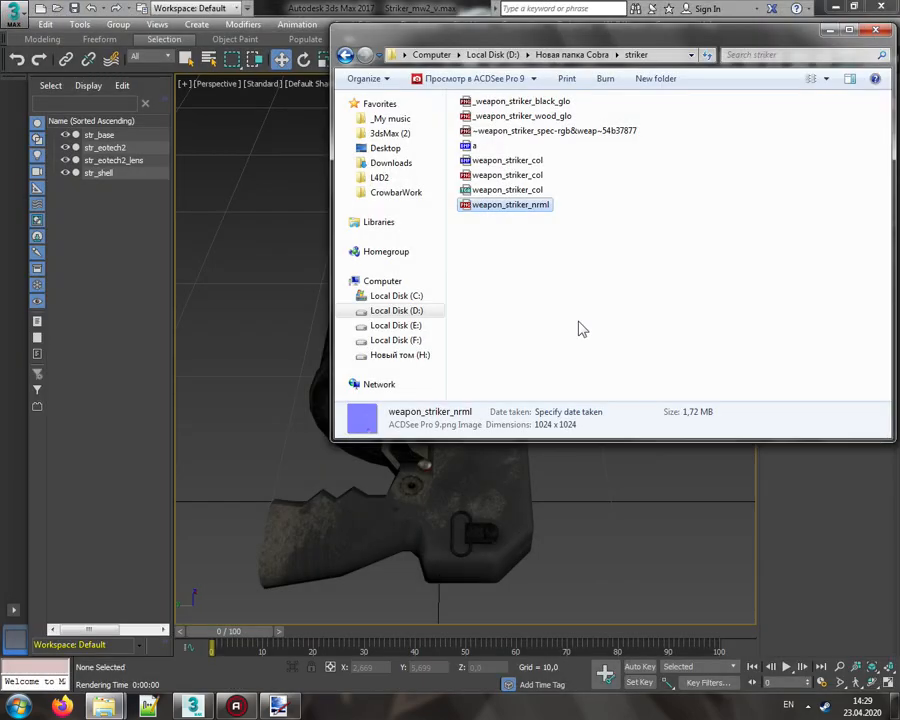
pyautogui.doubleClick(562, 132)
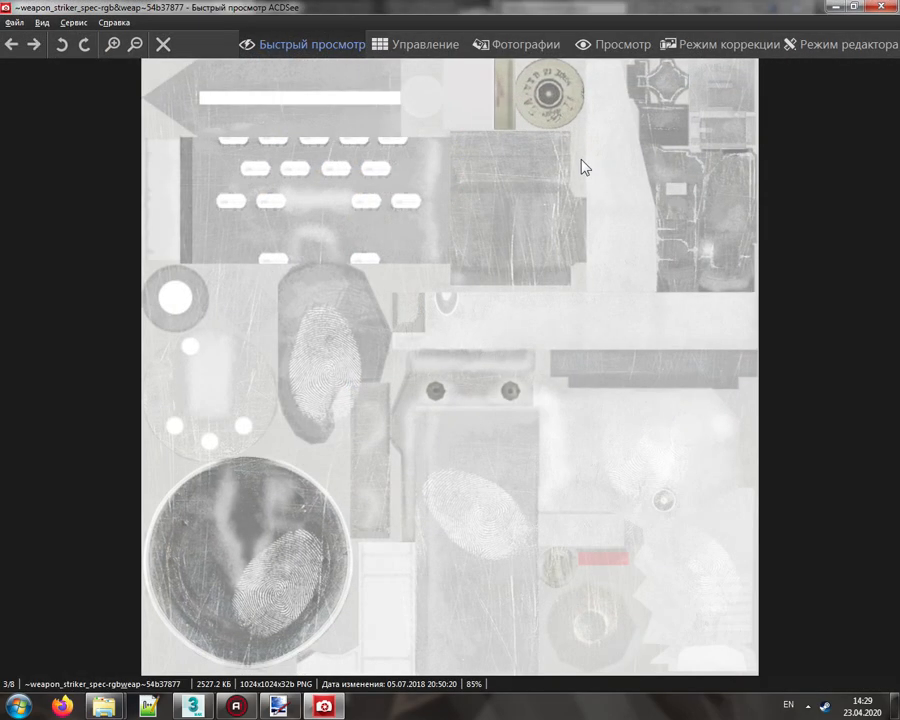
pyautogui.click(879, 7)
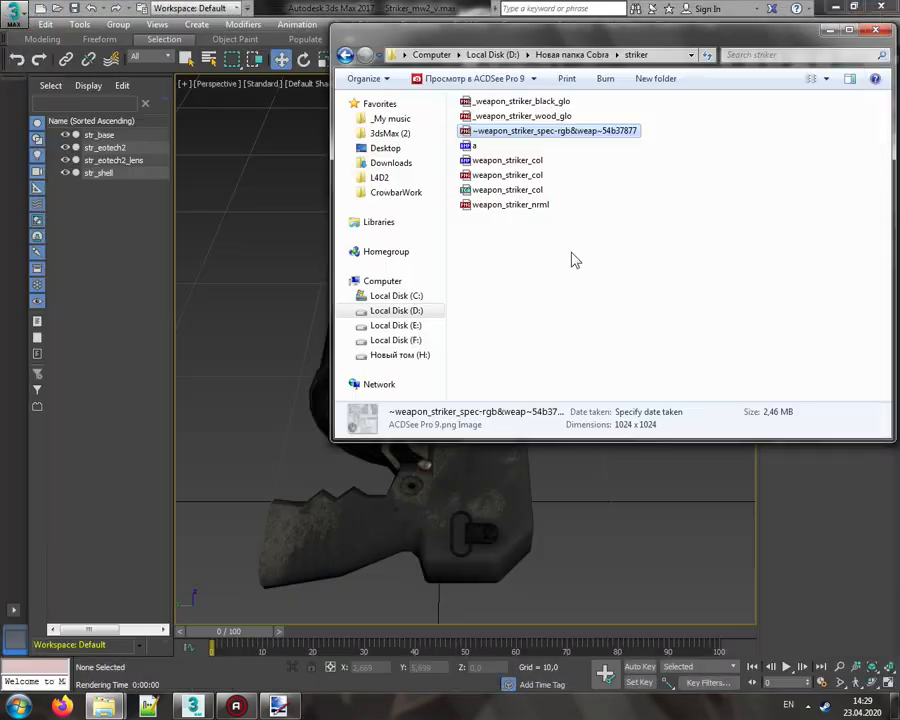
# Step: Close the _images folder window and open the ~weapon_striker_spec-rgb&weap~54b37877 texture in DXTBmp
pyautogui.click(470, 8)
pyautogui.click(835, 7)
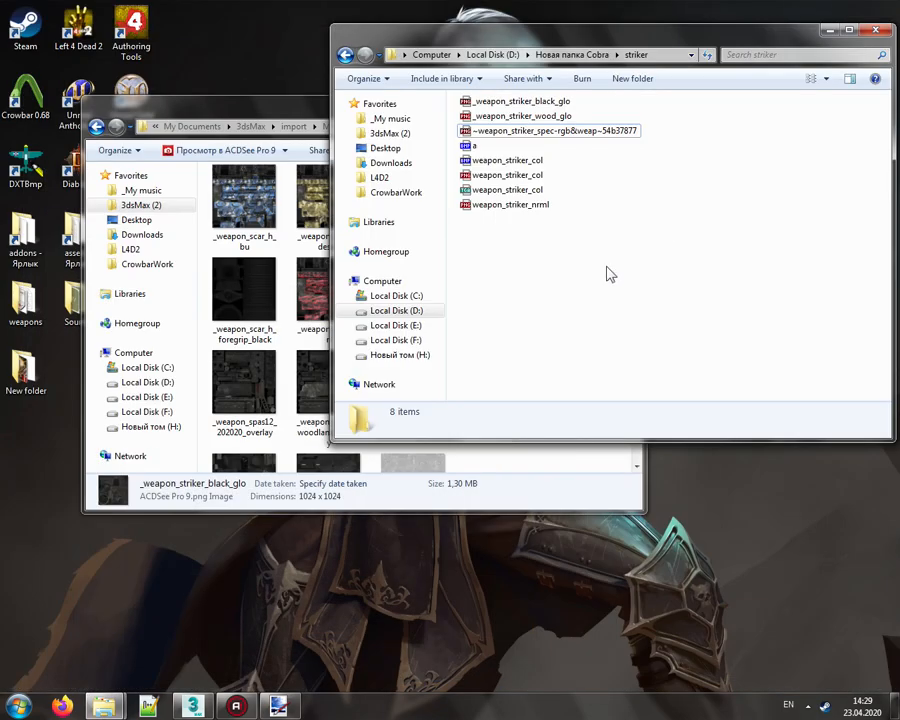
pyautogui.click(297, 113)
pyautogui.click(626, 102)
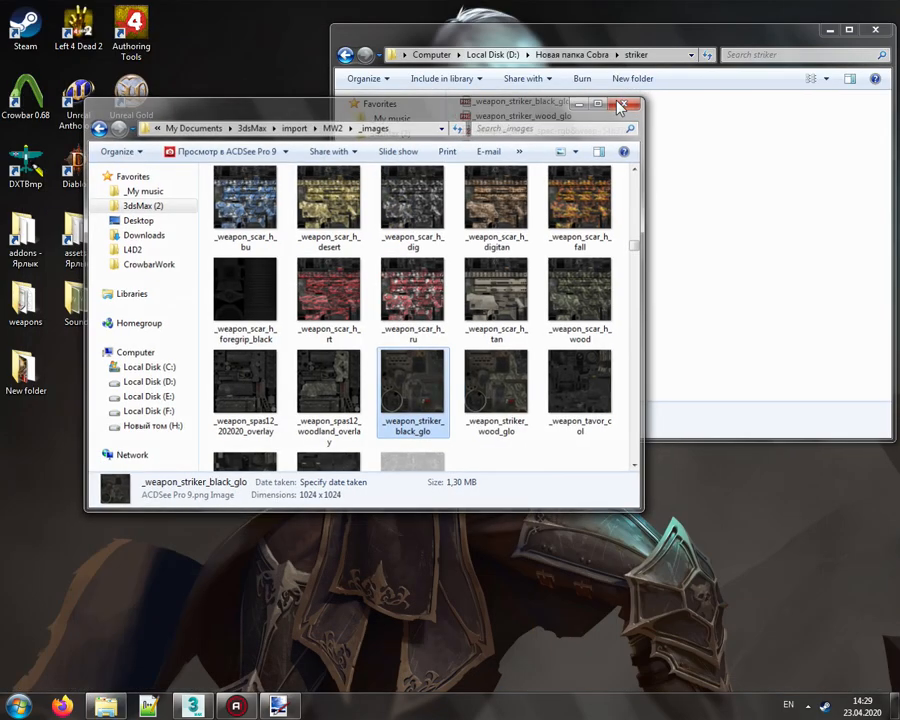
pyautogui.click(536, 132)
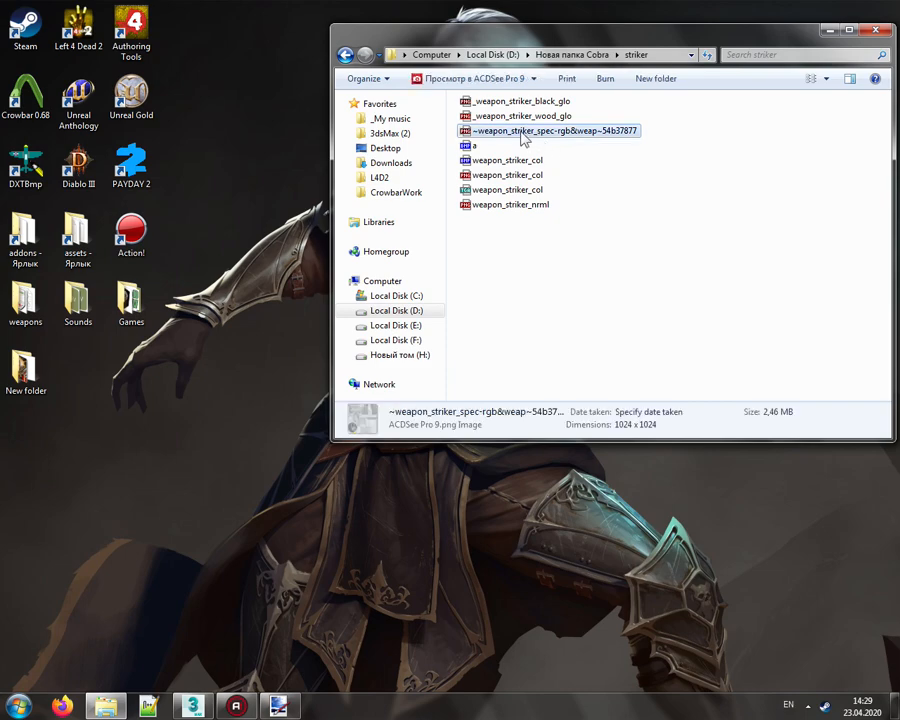
pyautogui.moveTo(521, 138); pyautogui.dragTo(33, 166)
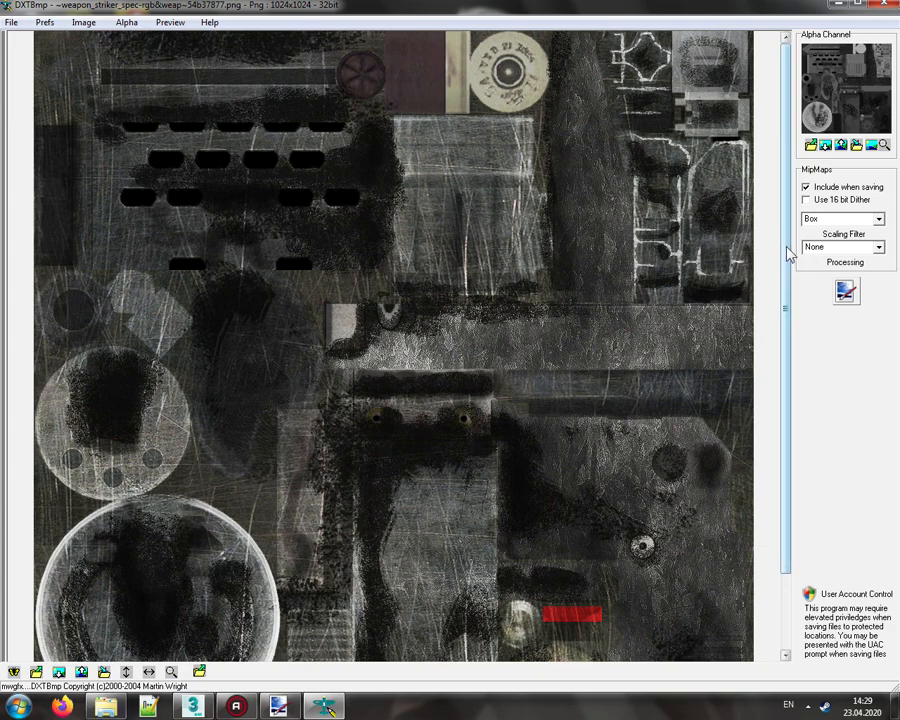
pyautogui.moveTo(787, 255); pyautogui.dragTo(787, 228)
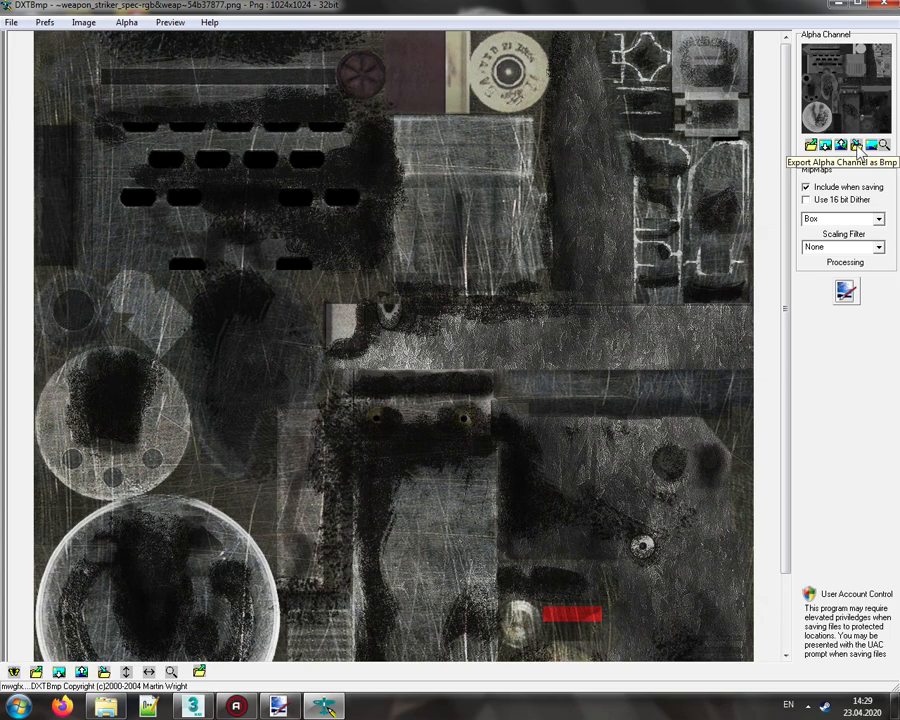
# Step: Export the specular texture's alpha channel over a.bmp in the striker folder of Новая папка Cobra, then close DXTBmp
pyautogui.click(856, 6)
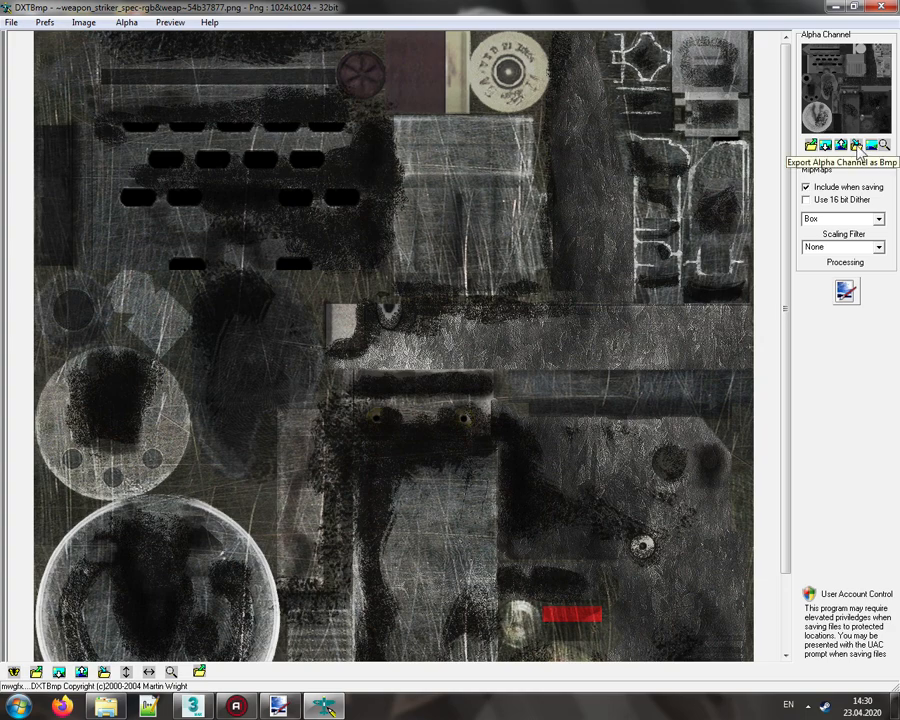
pyautogui.click(856, 146)
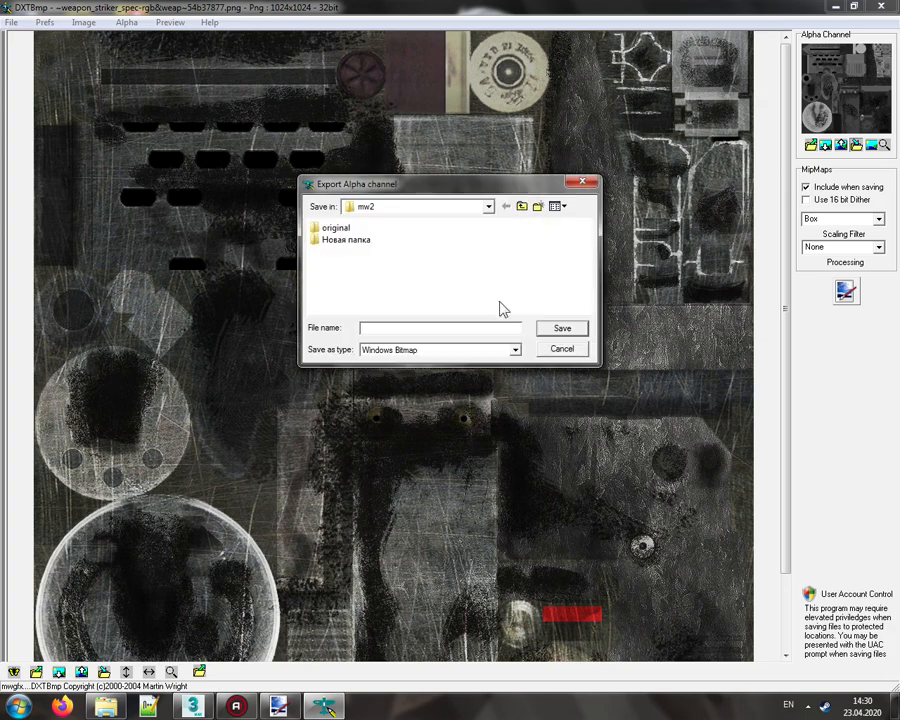
pyautogui.click(519, 207)
pyautogui.click(519, 207)
pyautogui.click(514, 308)
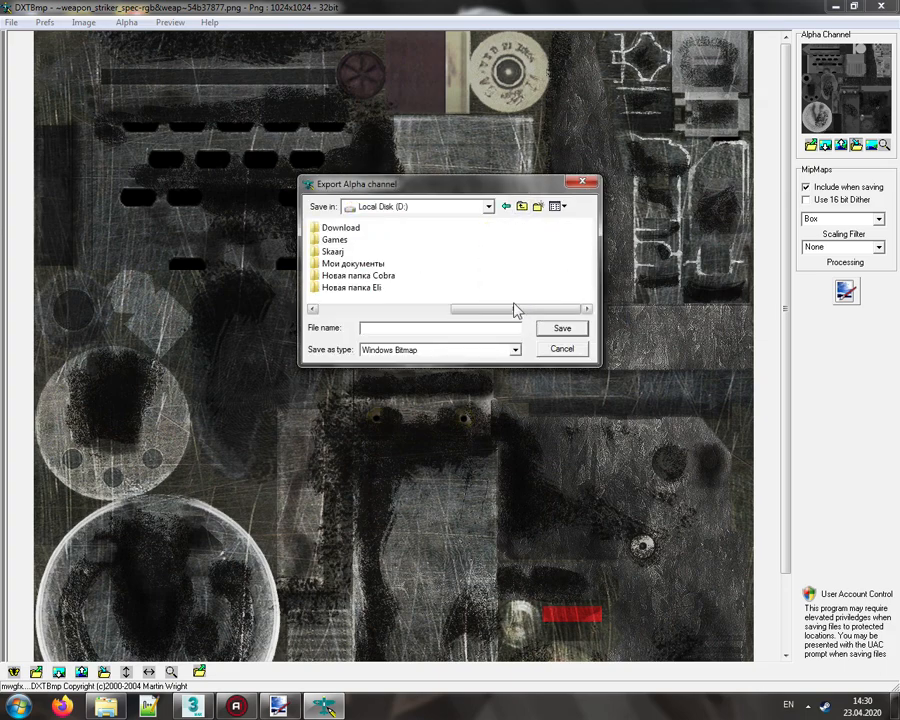
pyautogui.doubleClick(357, 274)
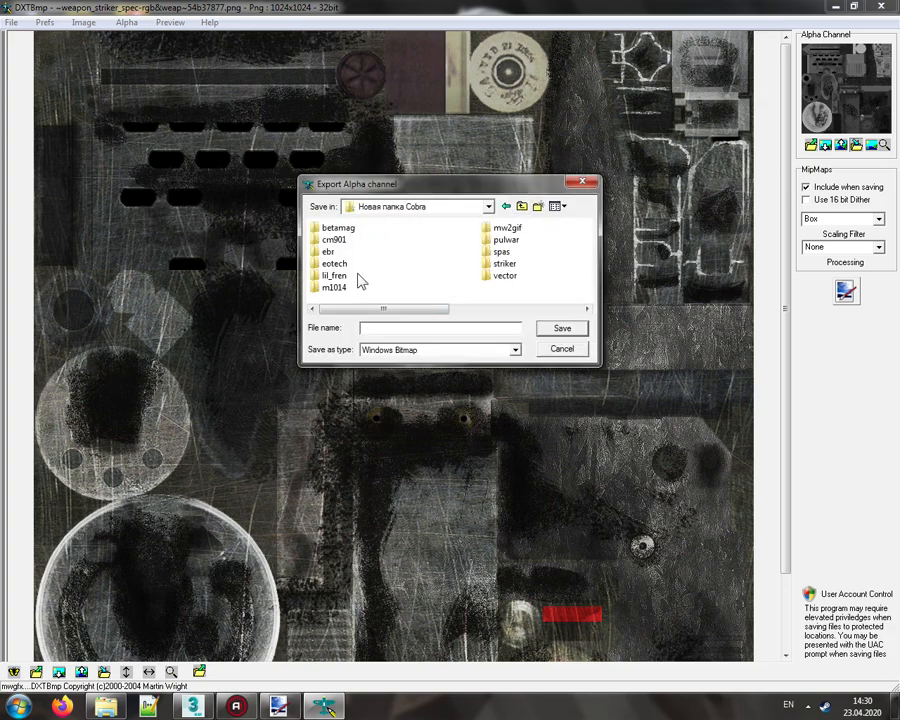
pyautogui.doubleClick(484, 268)
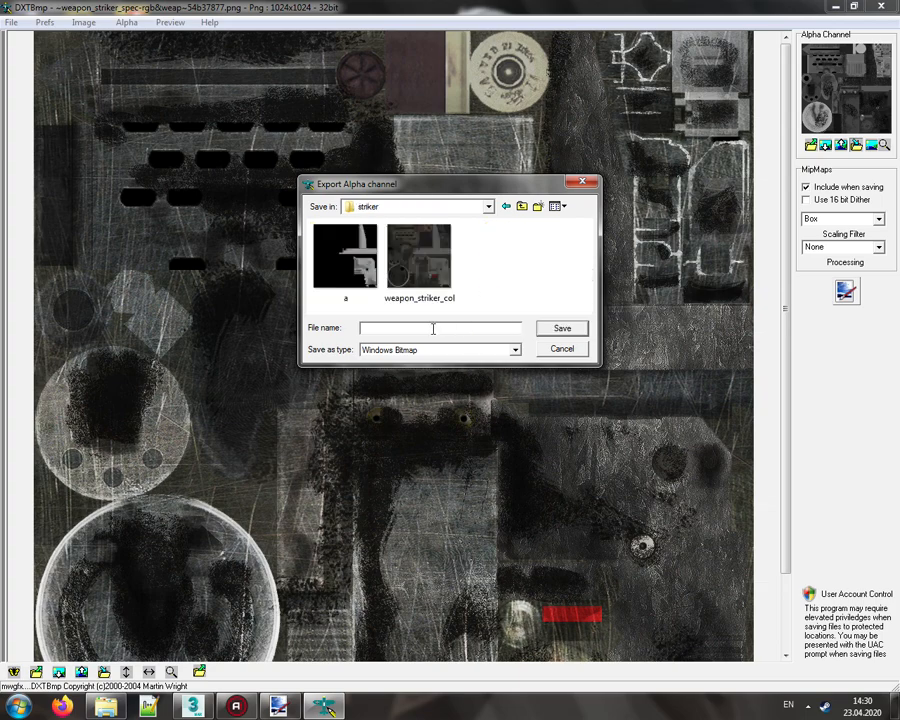
pyautogui.click(345, 256)
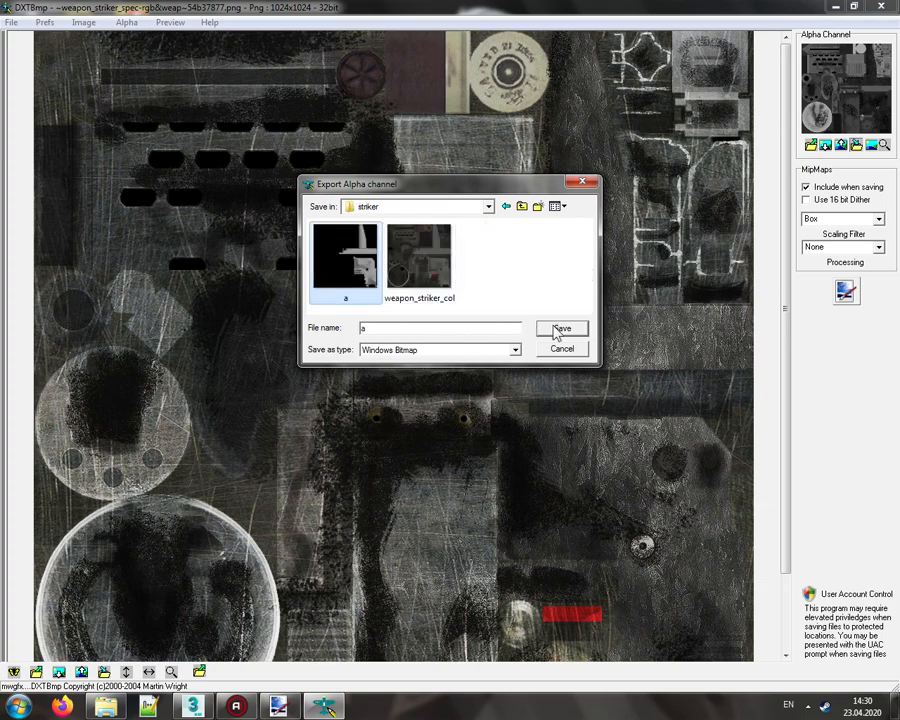
pyautogui.click(557, 330)
pyautogui.click(497, 356)
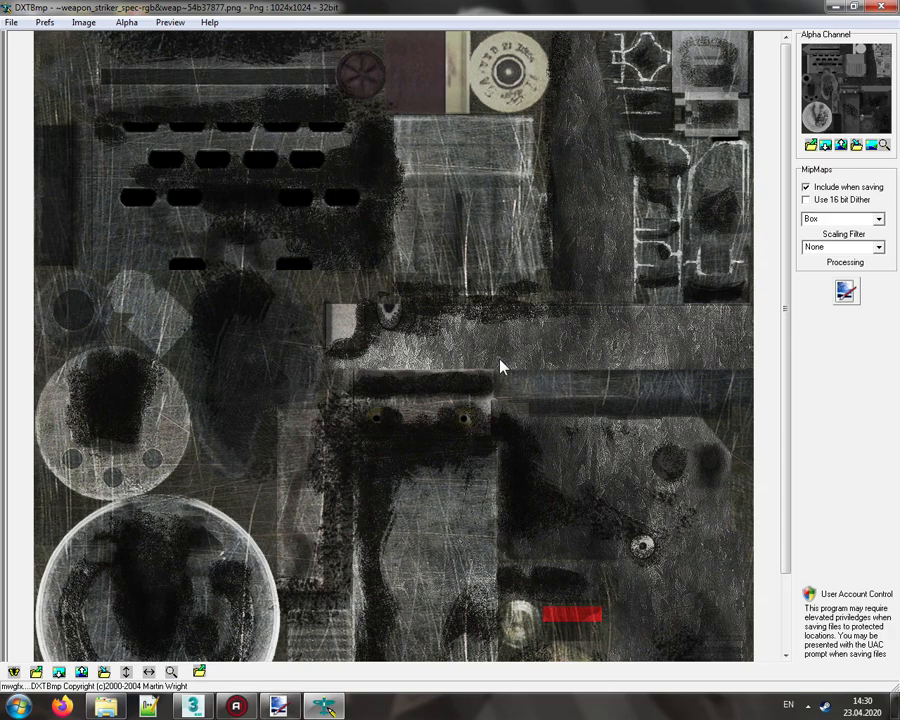
pyautogui.click(891, 8)
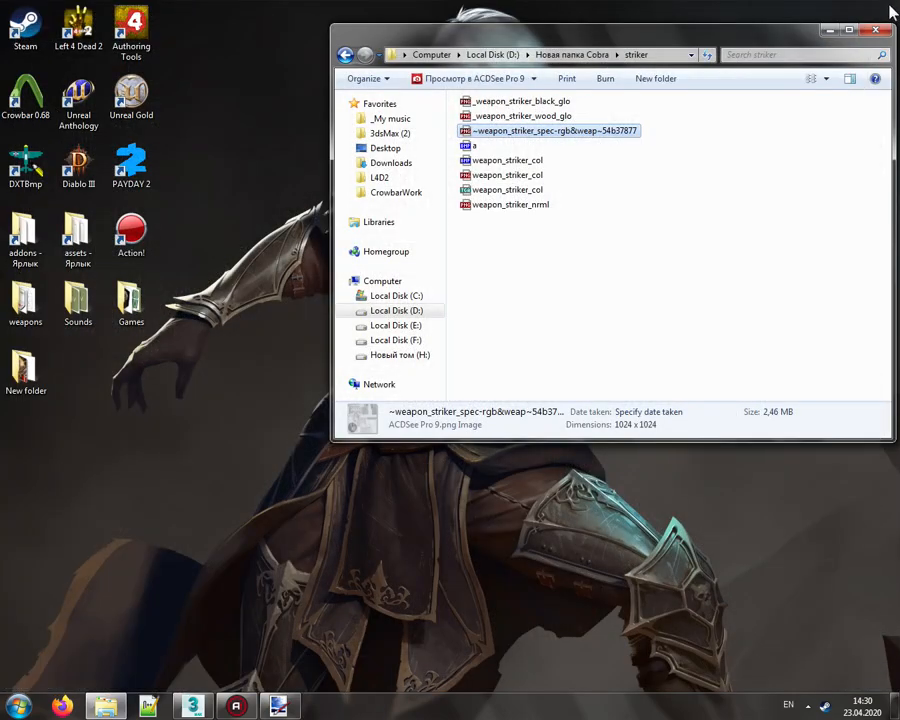
# Step: View the exported a.bmp alpha image in the image viewer and close it
pyautogui.click(474, 147)
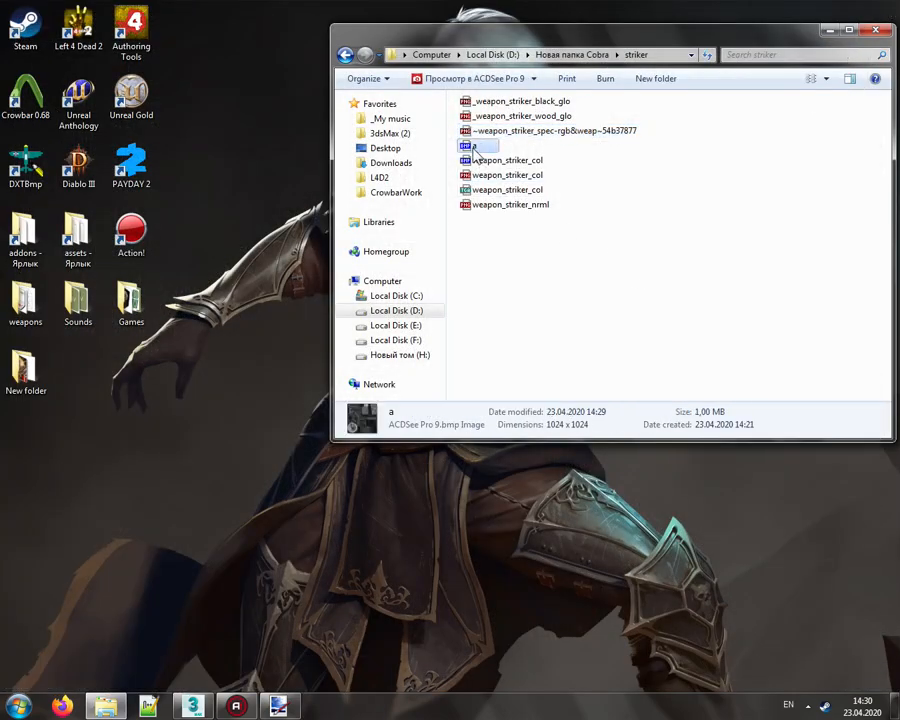
pyautogui.doubleClick(475, 148)
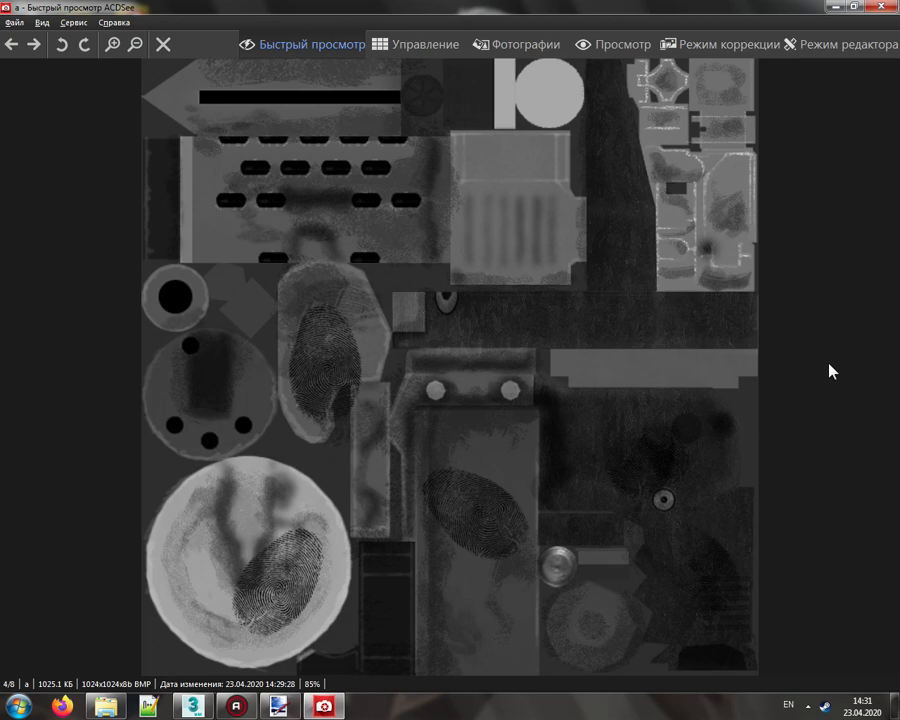
pyautogui.press('Escape')
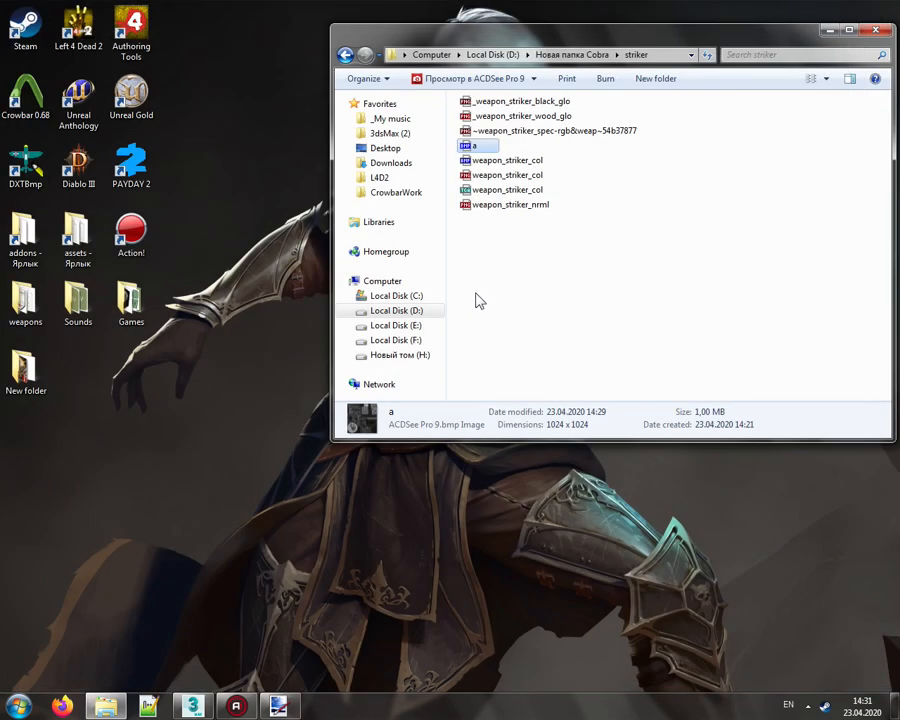
# Step: Open a.bmp in paint.net and darken it with a Levels adjustment, setting the output gamma to 1.60
pyautogui.rightClick(470, 148)
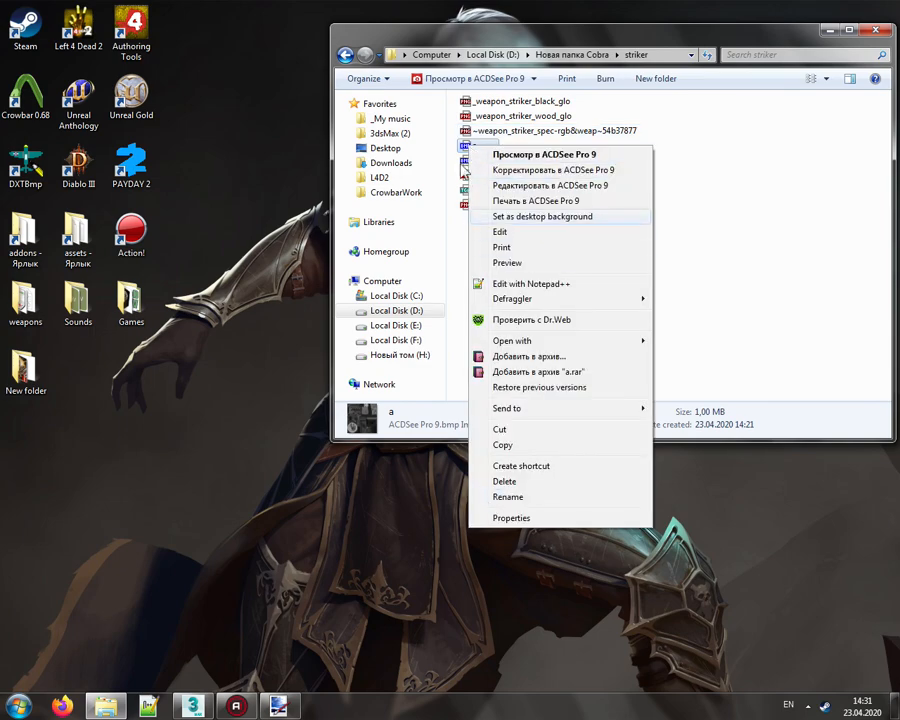
pyautogui.moveTo(466, 148)
pyautogui.mouseDown()
pyautogui.moveTo(404, 610)
pyautogui.moveTo(287, 703)
pyautogui.moveTo(342, 460)
pyautogui.mouseUp()
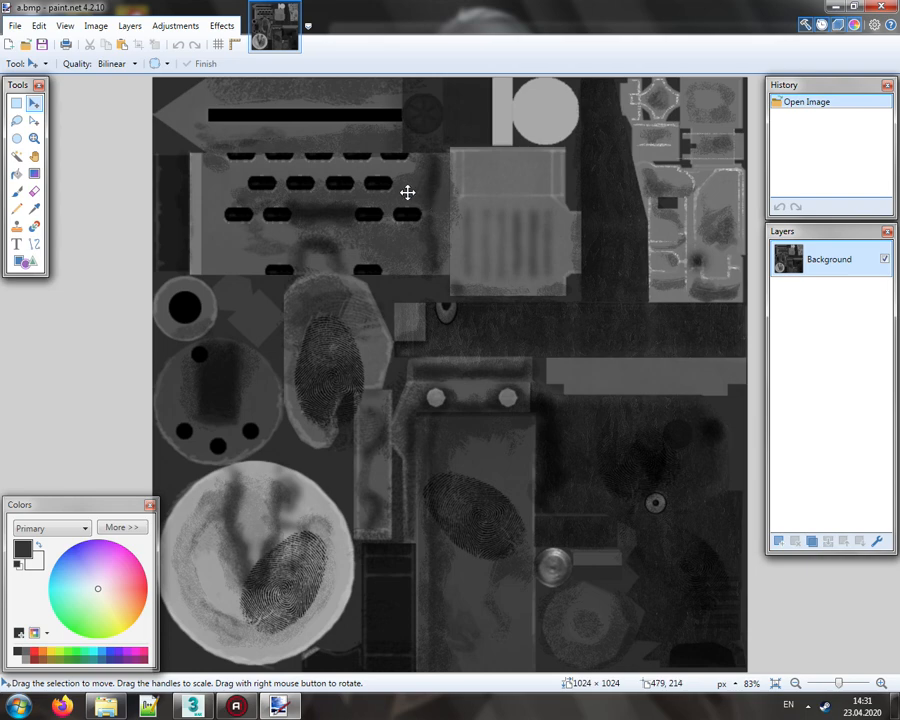
pyautogui.click(178, 31)
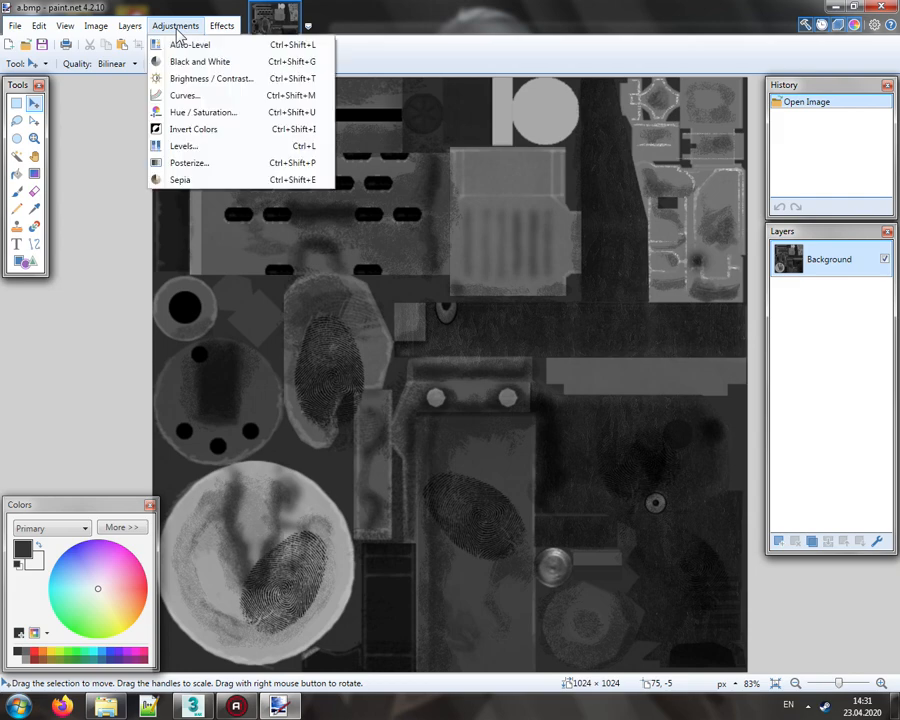
pyautogui.click(201, 147)
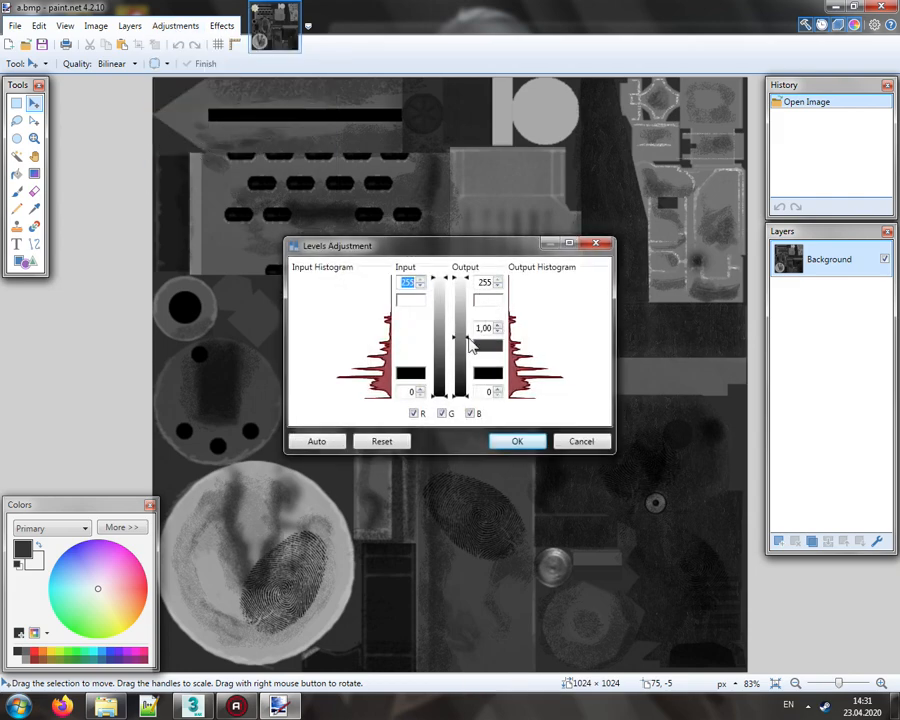
pyautogui.moveTo(470, 343); pyautogui.dragTo(469, 359)
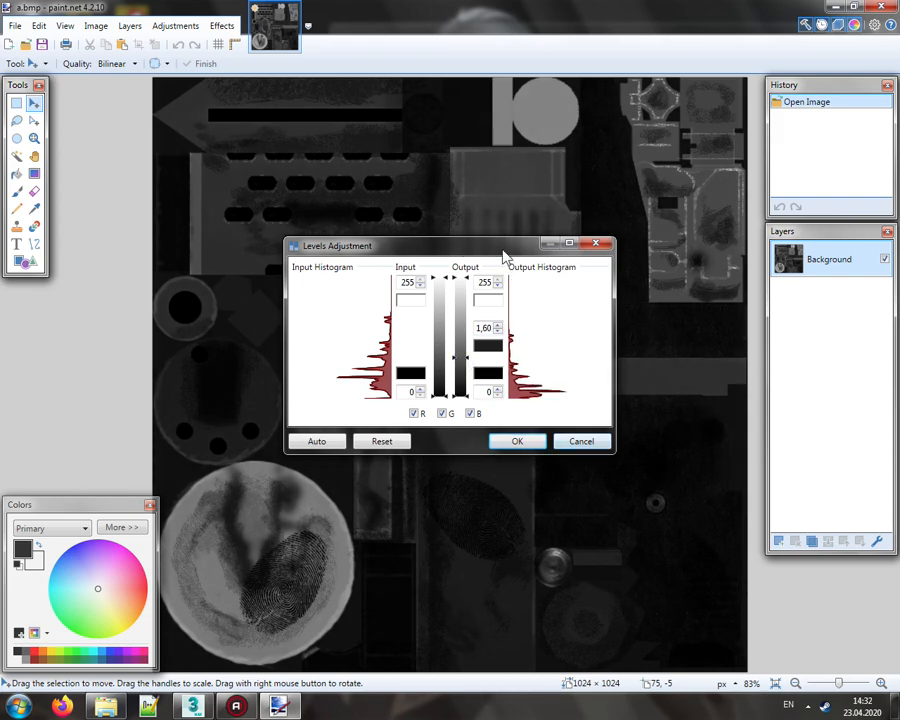
pyautogui.moveTo(501, 250); pyautogui.dragTo(443, 170)
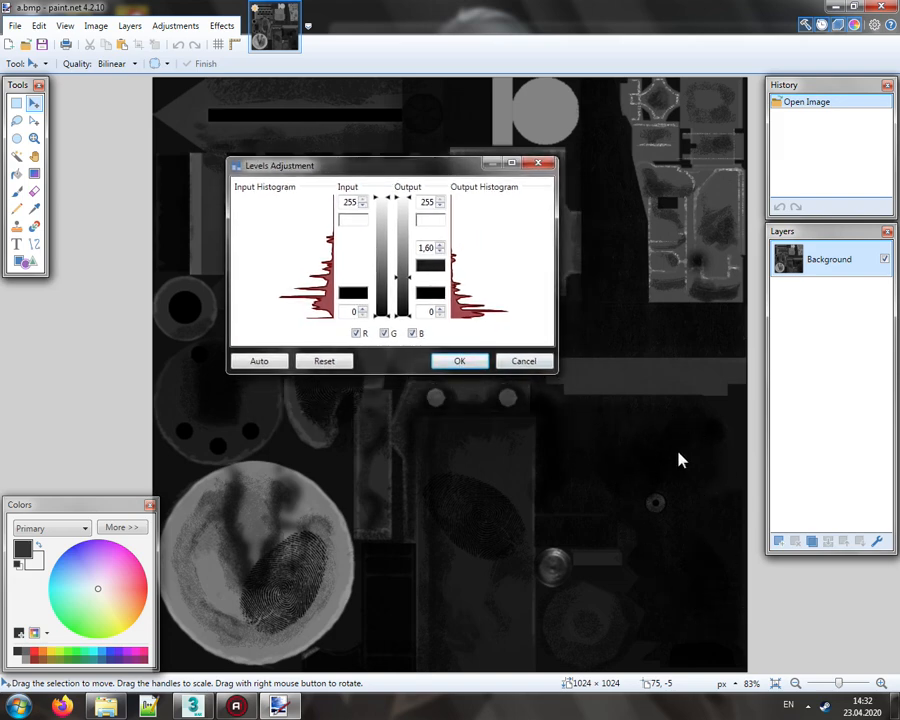
pyautogui.moveTo(440, 173); pyautogui.dragTo(607, 330)
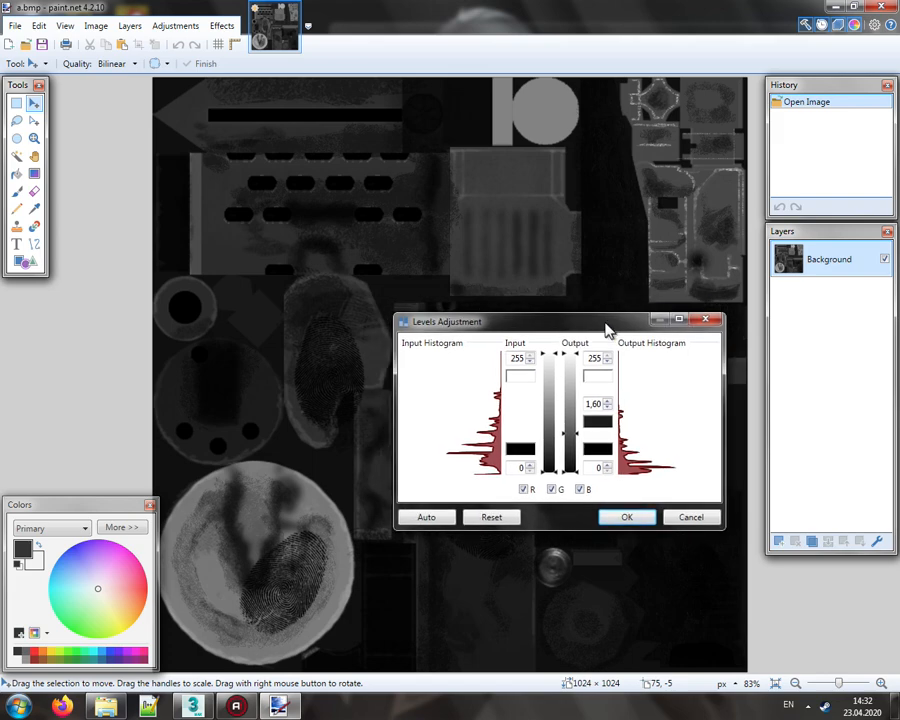
pyautogui.moveTo(607, 330); pyautogui.dragTo(539, 220)
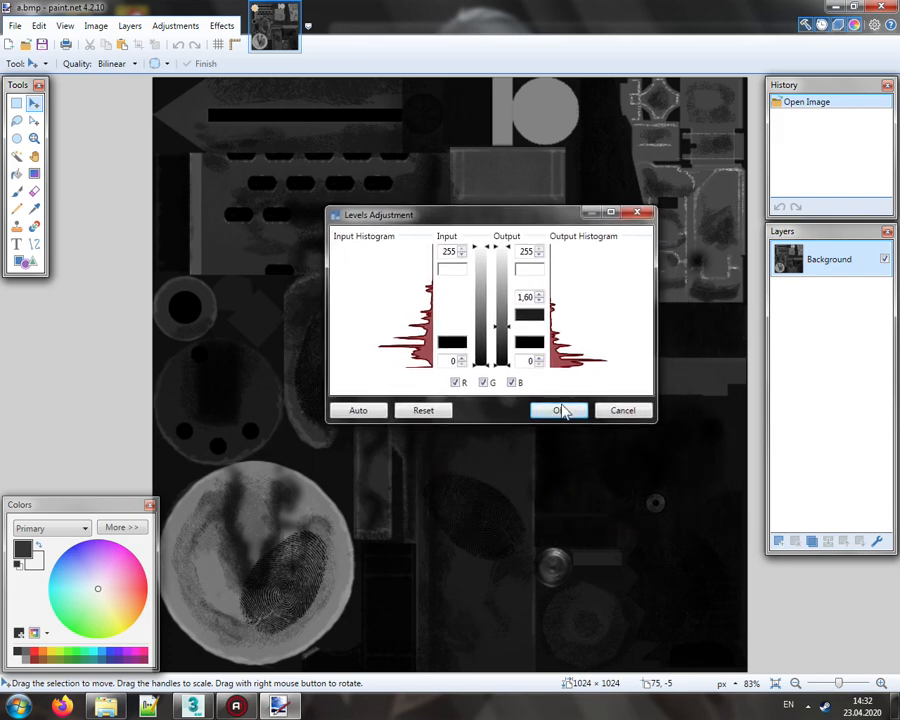
pyautogui.click(563, 410)
# Step: Save a.bmp with auto-detected bit depth and close paint.net
pyautogui.click(41, 44)
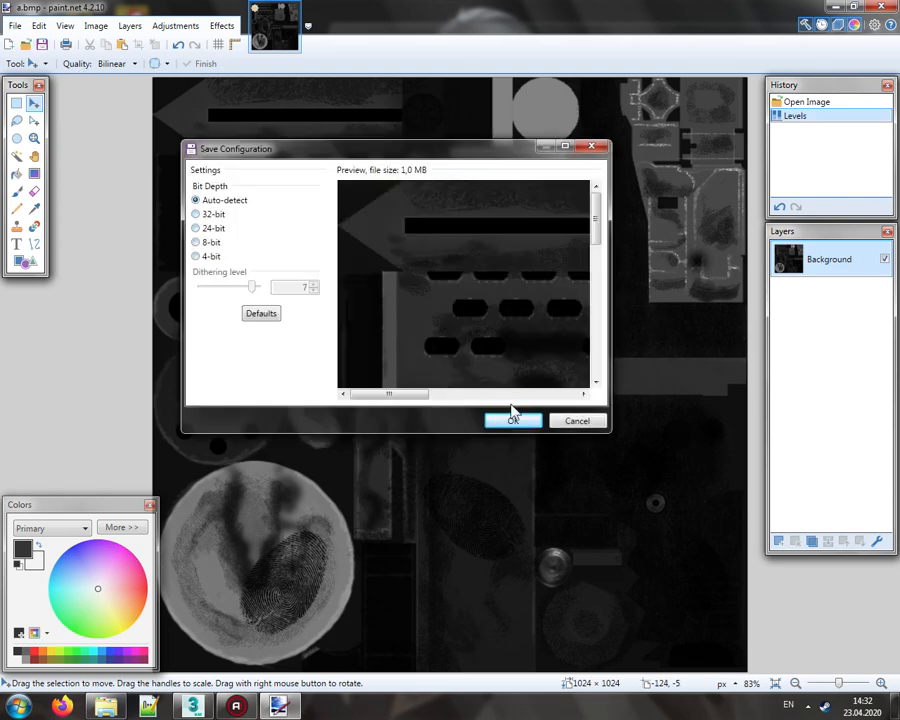
pyautogui.click(517, 417)
pyautogui.hotkey('alt', 'F4')
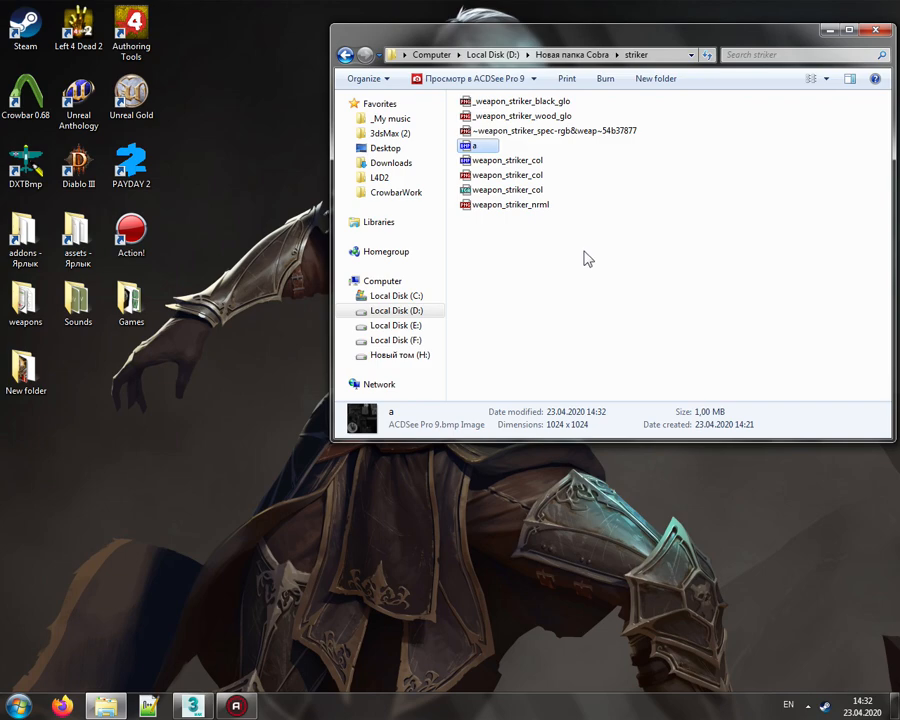
pyautogui.click(583, 255)
# Step: Open weapon_striker_nrml.png in DXTBmp and import a.bmp as its alpha channel
pyautogui.moveTo(508, 208); pyautogui.dragTo(28, 166)
pyautogui.moveTo(25, 160); pyautogui.dragTo(28, 159)
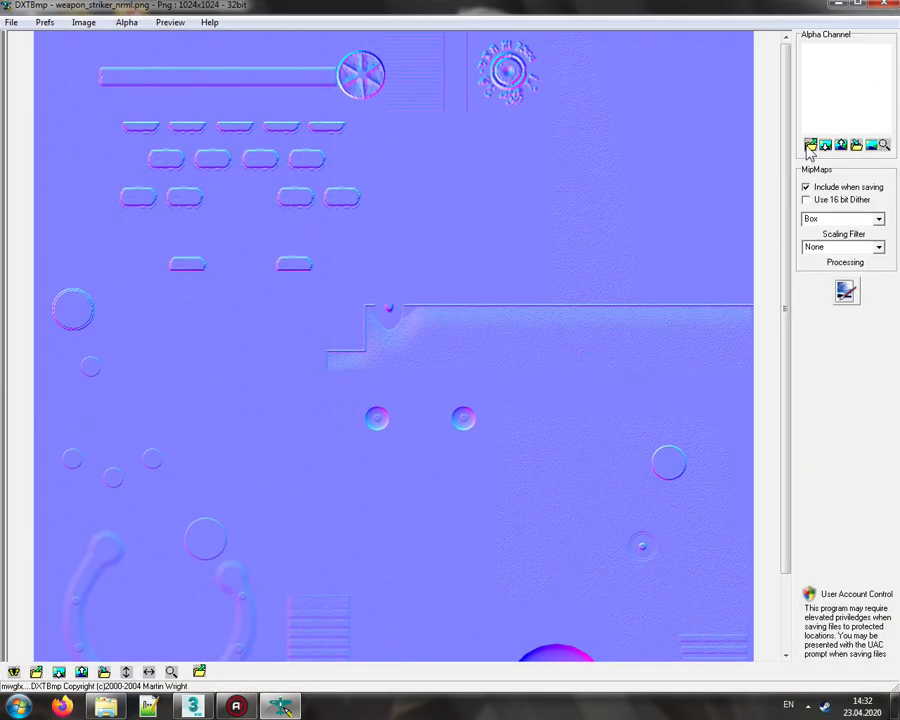
pyautogui.click(810, 146)
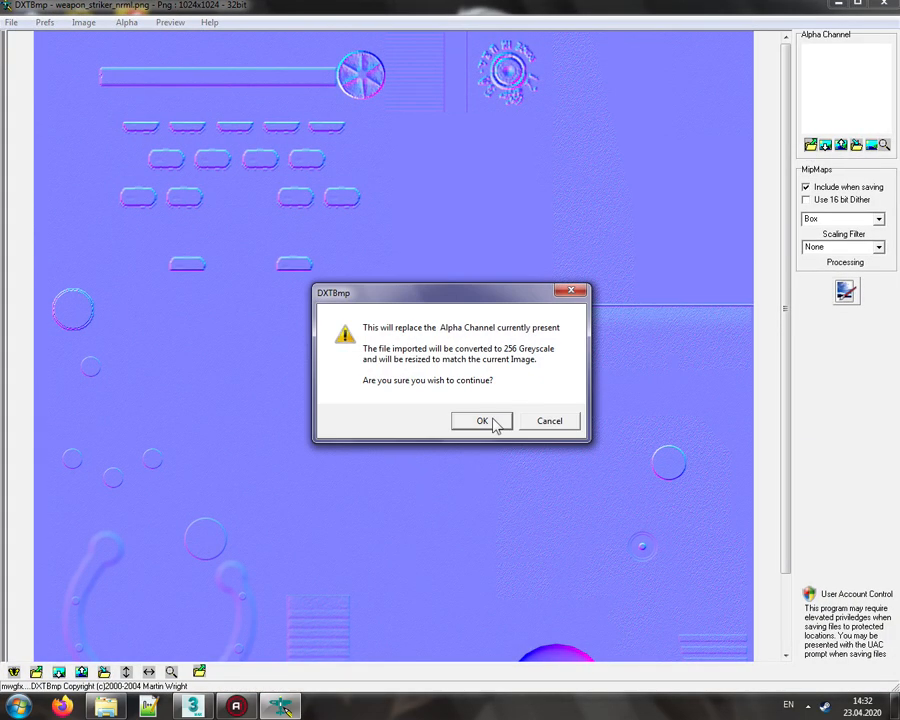
pyautogui.click(488, 420)
pyautogui.click(335, 275)
pyautogui.doubleClick(335, 275)
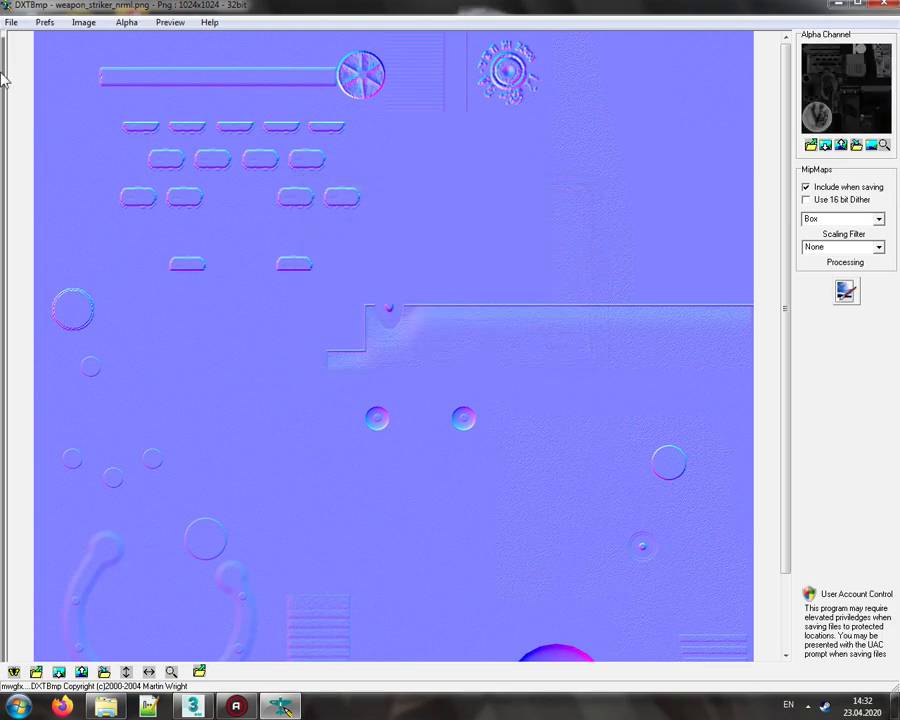
# Step: Export the normal map as the 32-bit Targa weapon_striker_nrml with 8-bit alpha in the striker folder, then close DXTBmp
pyautogui.click(10, 22)
pyautogui.moveTo(74, 70)
pyautogui.click(213, 101)
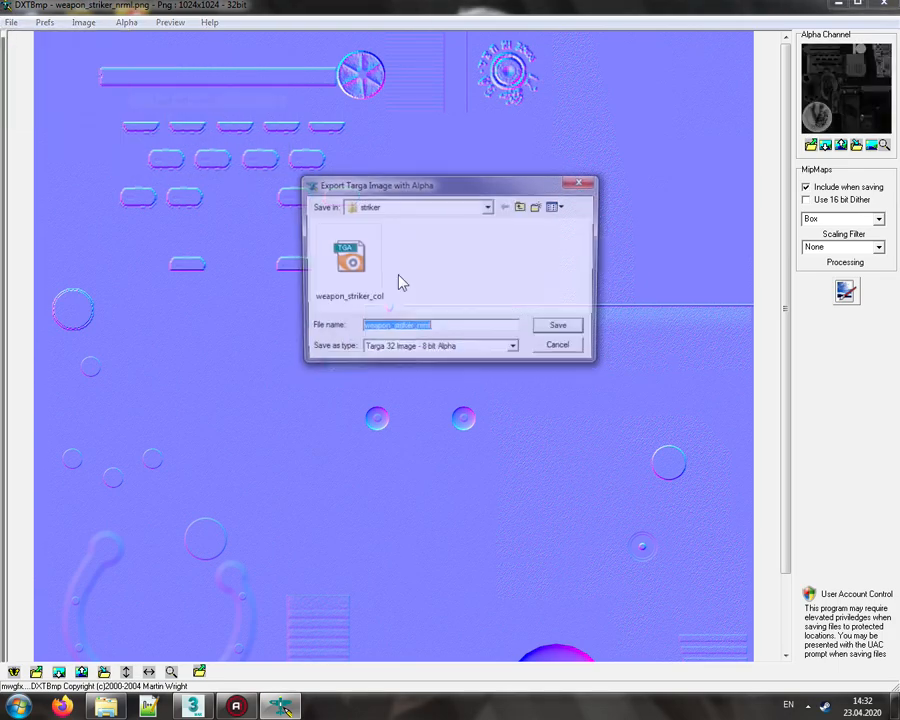
pyautogui.click(554, 328)
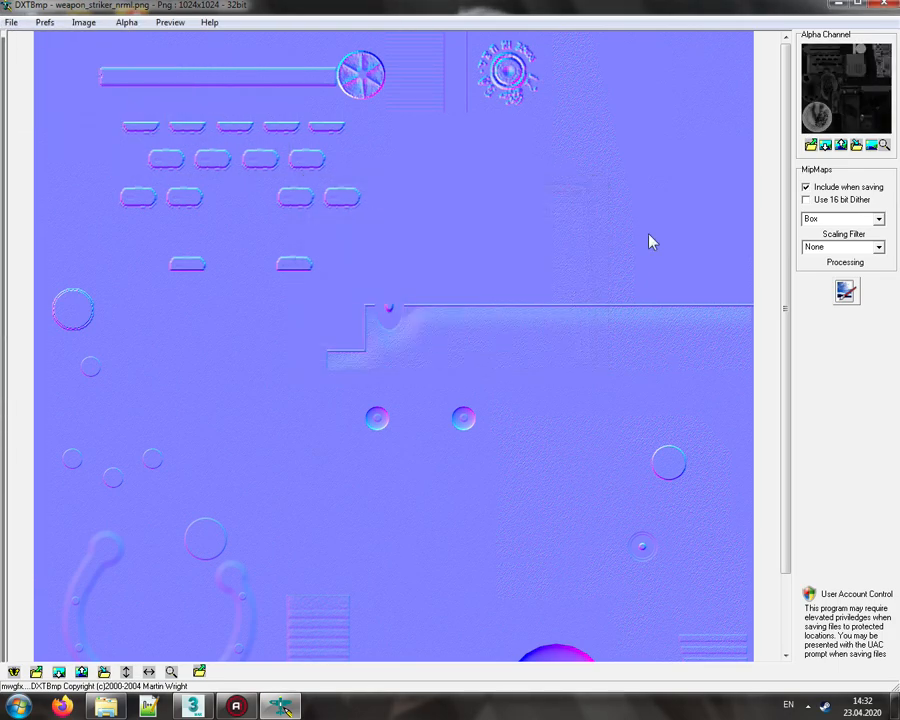
pyautogui.hotkey('alt', 'F4')
pyautogui.click(575, 272)
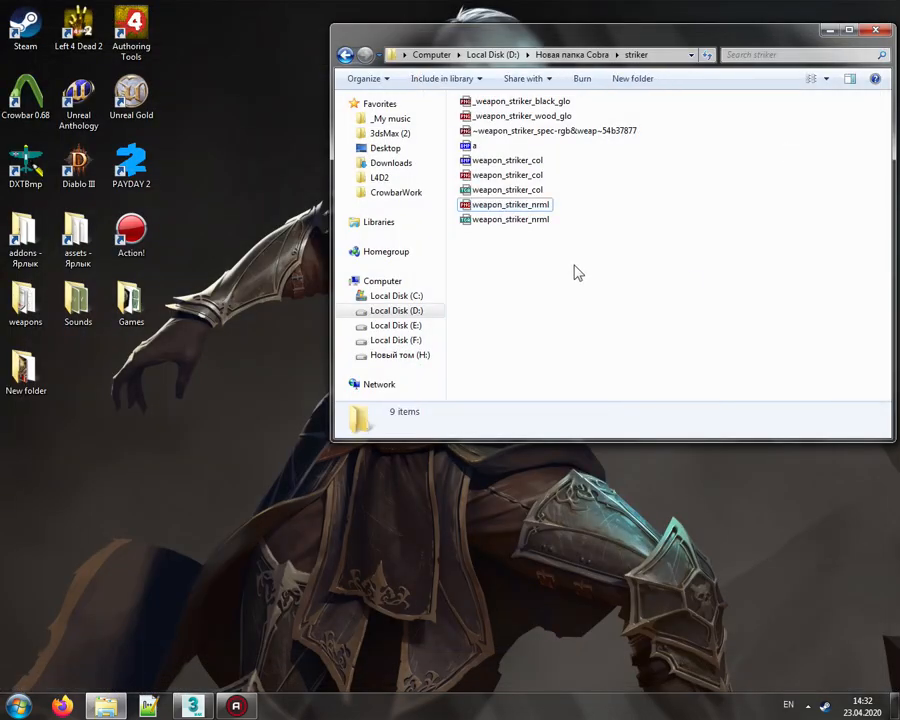
# Step: Open and close the addons folder, then launch VTFEdit
pyautogui.doubleClick(24, 236)
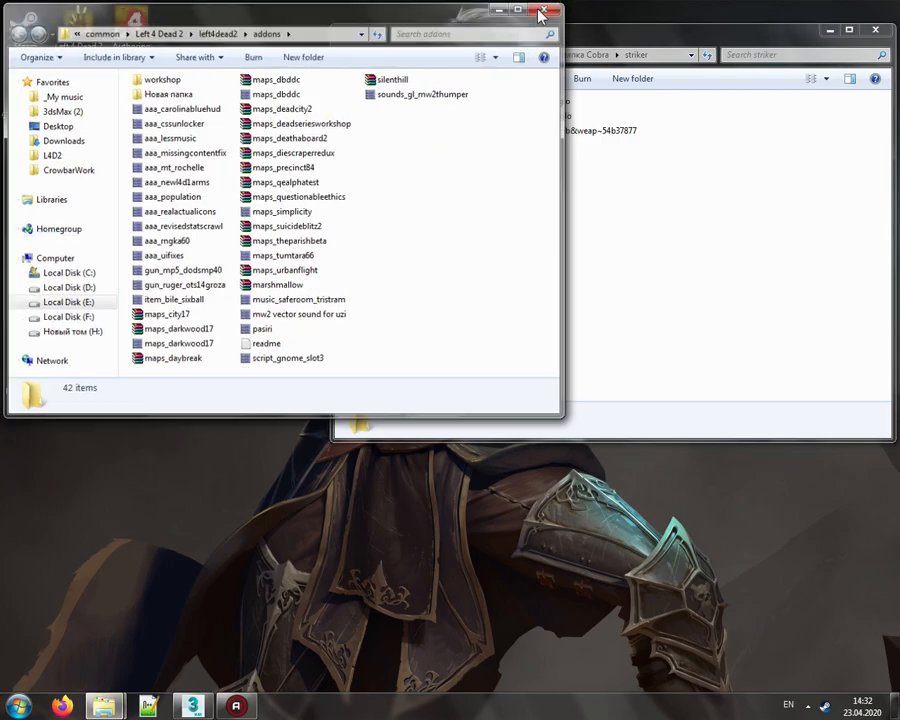
pyautogui.click(547, 8)
pyautogui.click(19, 706)
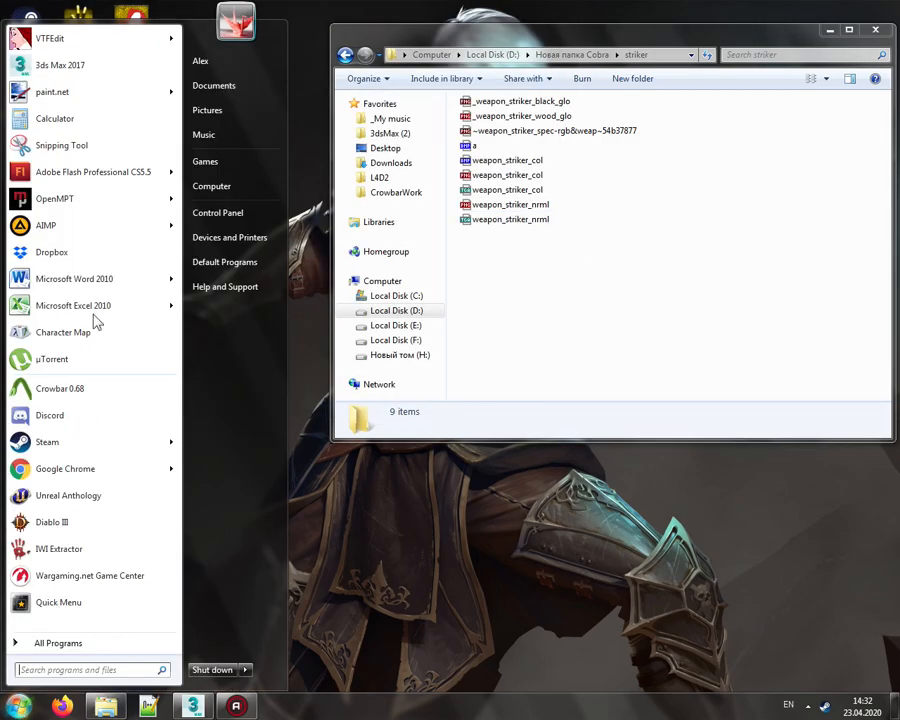
pyautogui.click(136, 39)
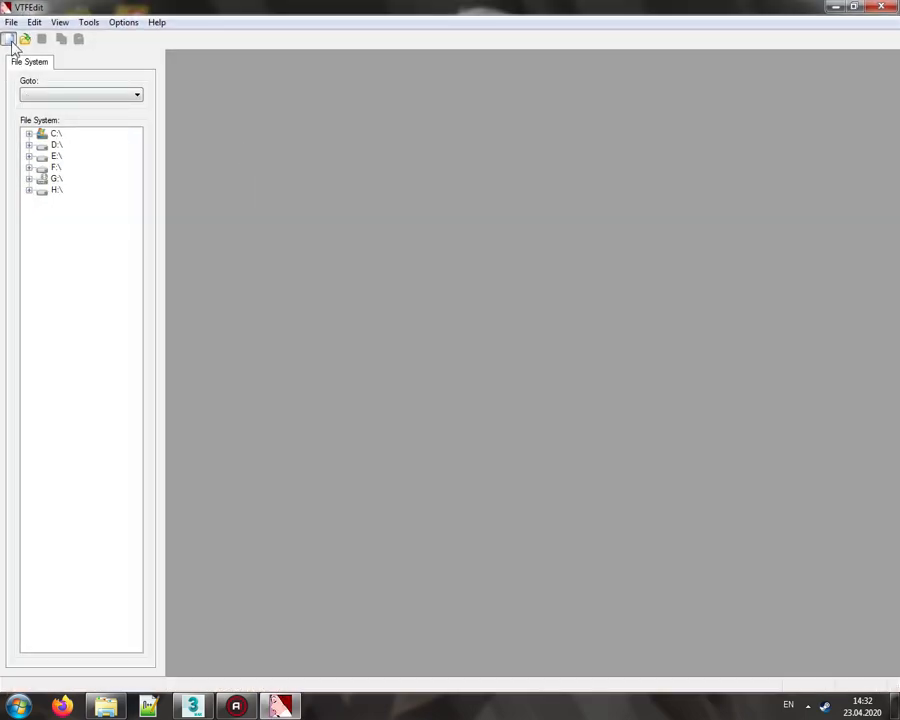
# Step: Import _weapon_striker_black_glo from the striker folder with DXT1 normal format, DXT5 alpha format and generated mipmaps, and look over the texture
pyautogui.click(8, 38)
pyautogui.click(249, 62)
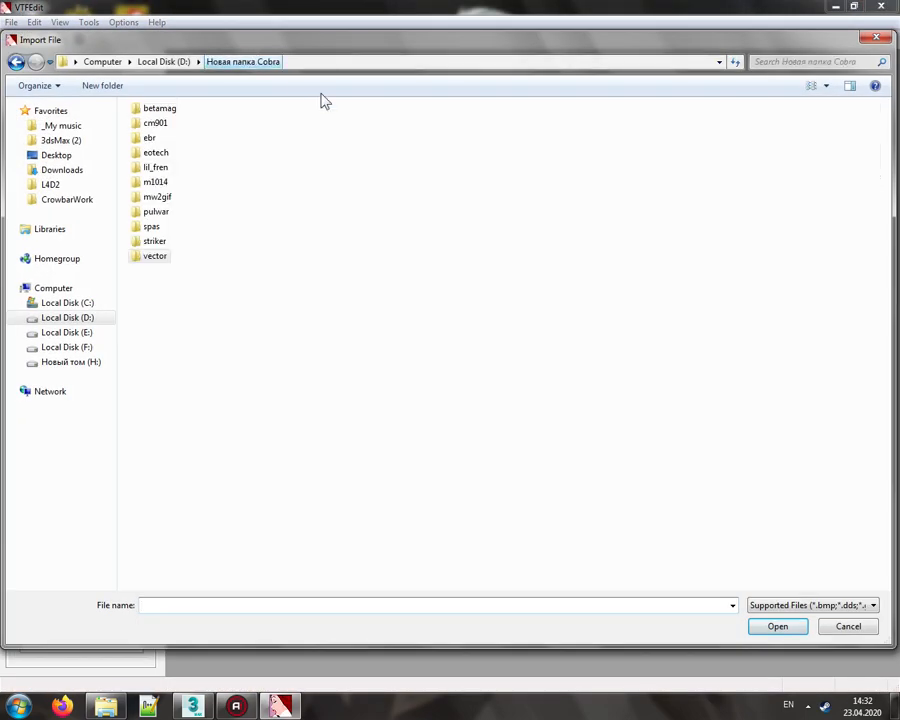
pyautogui.doubleClick(154, 243)
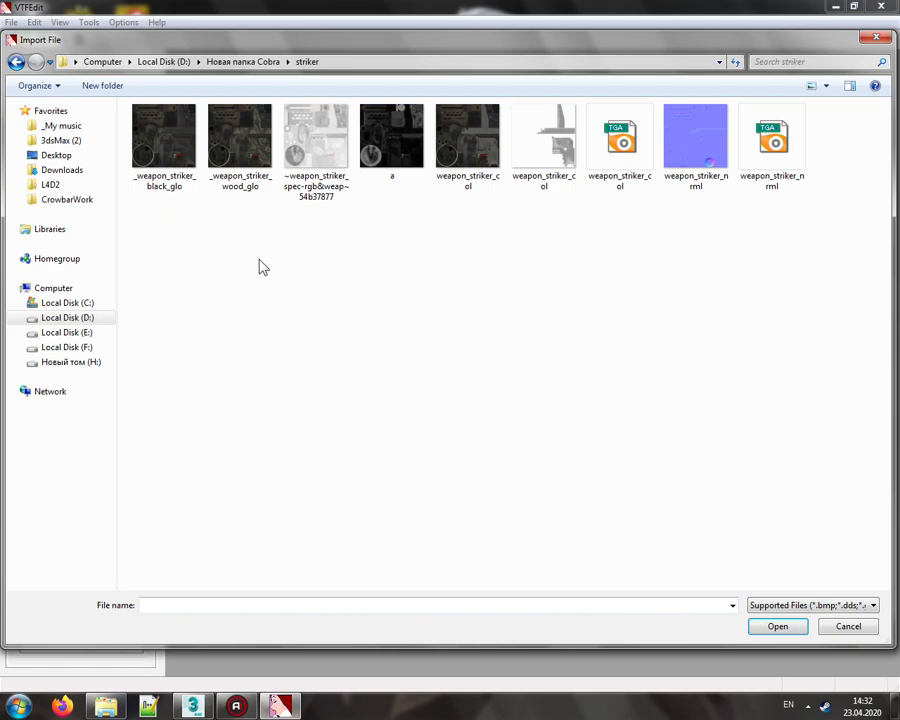
pyautogui.doubleClick(162, 138)
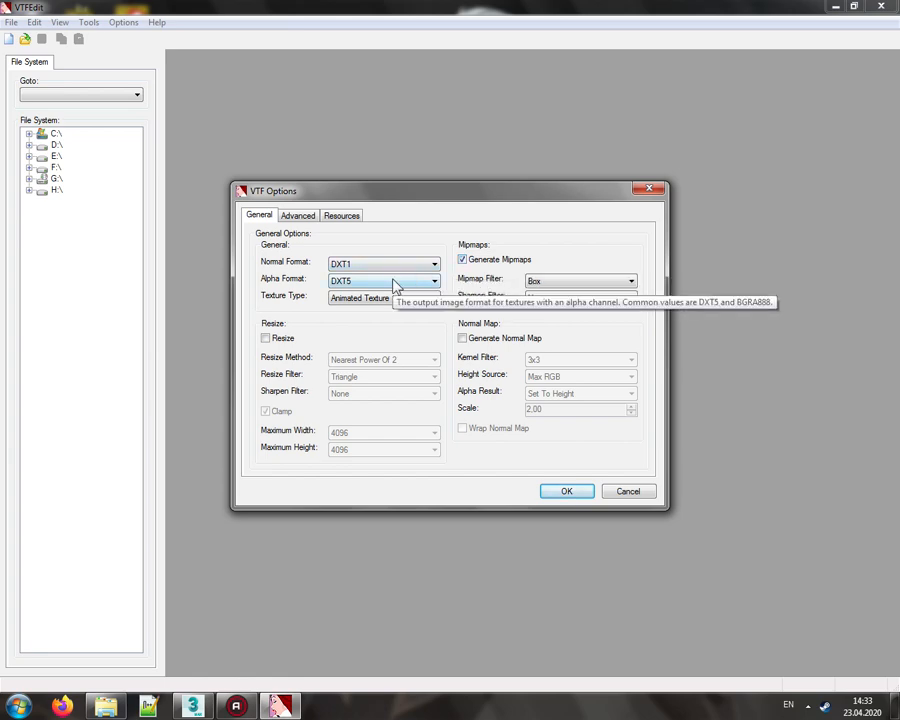
pyautogui.click(567, 492)
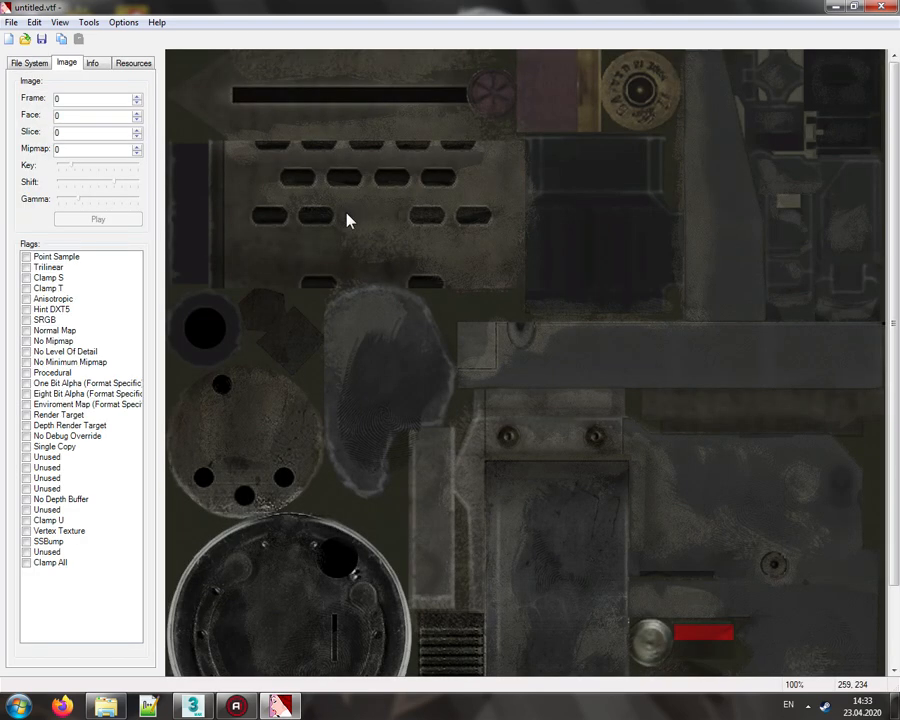
pyautogui.moveTo(893, 100); pyautogui.dragTo(893, 182)
pyautogui.scroll(3, 243, 104)
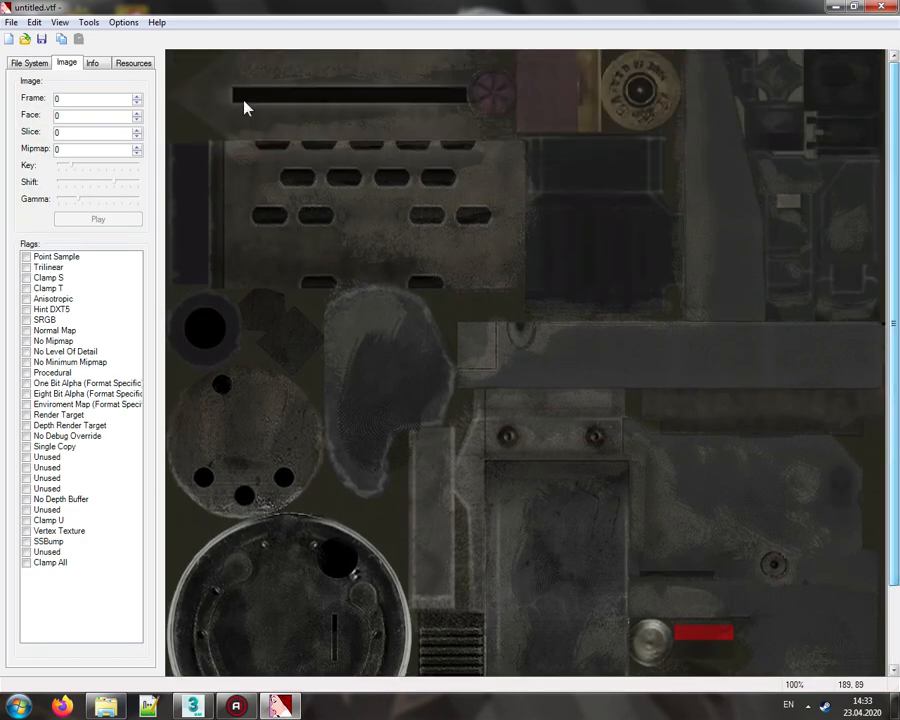
# Step: Save the imported black skin texture in the striker folder as the VTF file mw2_striker_d
pyautogui.click(41, 38)
pyautogui.write('mw')
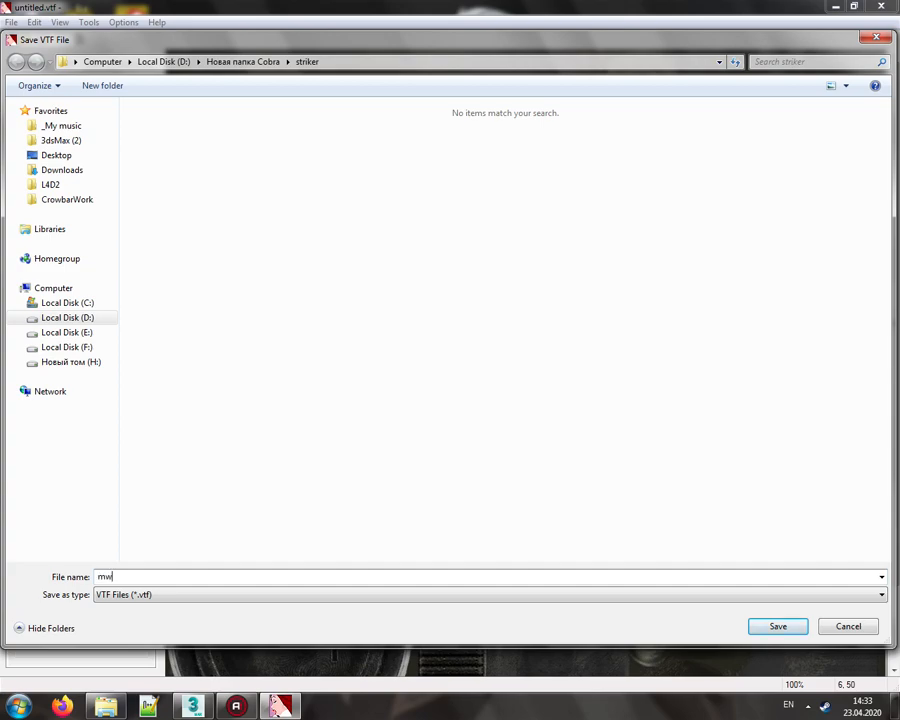
pyautogui.write('2_striekr_')
pyautogui.press('BackSpace')
pyautogui.press('BackSpace')
pyautogui.press('BackSpace')
pyautogui.write('ker_d')
pyautogui.press('Return')
# Step: Import the weapon_striker_nrml Targa file from the striker folder, keeping the current import options
pyautogui.click(8, 42)
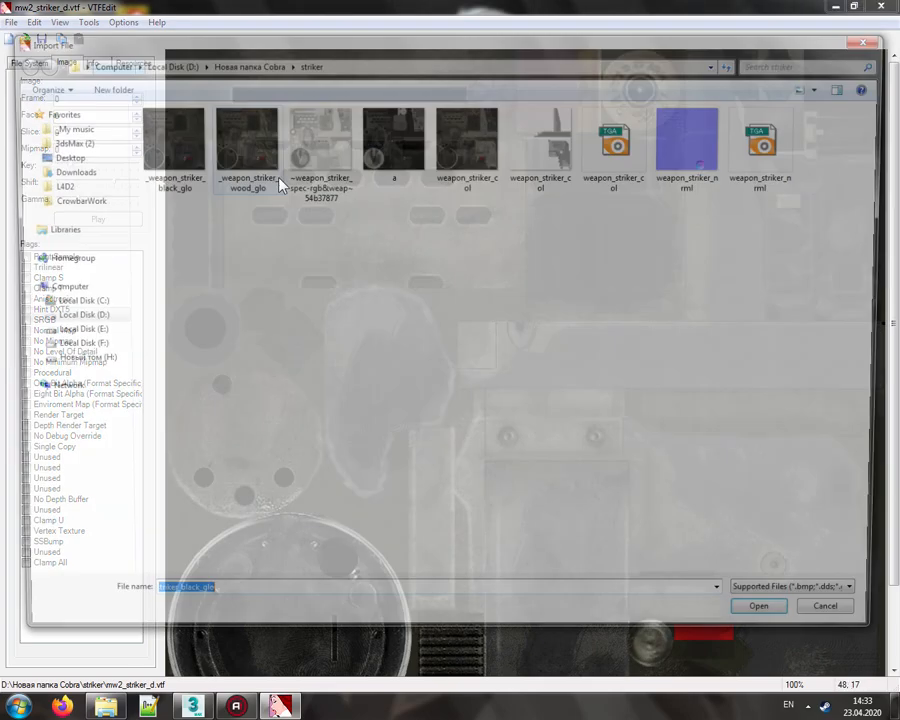
pyautogui.click(766, 146)
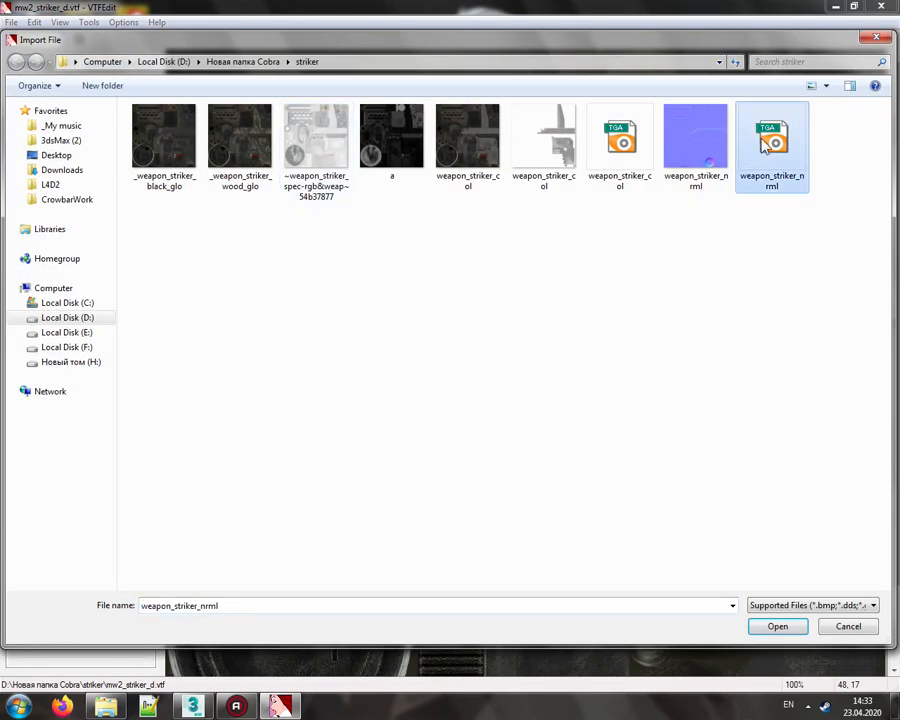
pyautogui.doubleClick(766, 146)
pyautogui.click(572, 489)
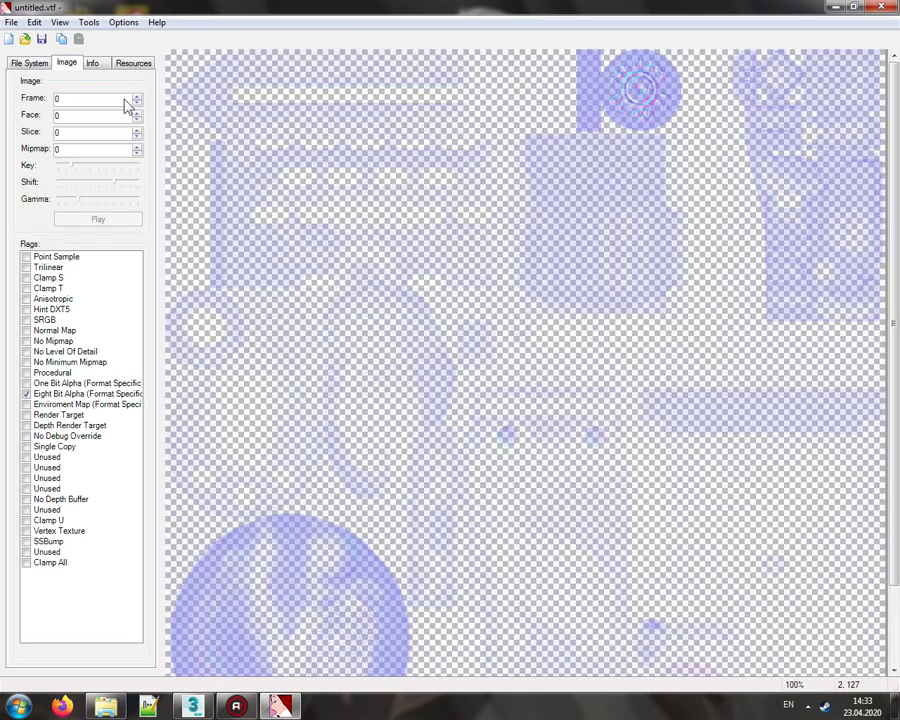
# Step: Save the imported normal map in the striker folder as mw2_striker_n, then close VTFEdit
pyautogui.click(41, 39)
pyautogui.click(285, 575)
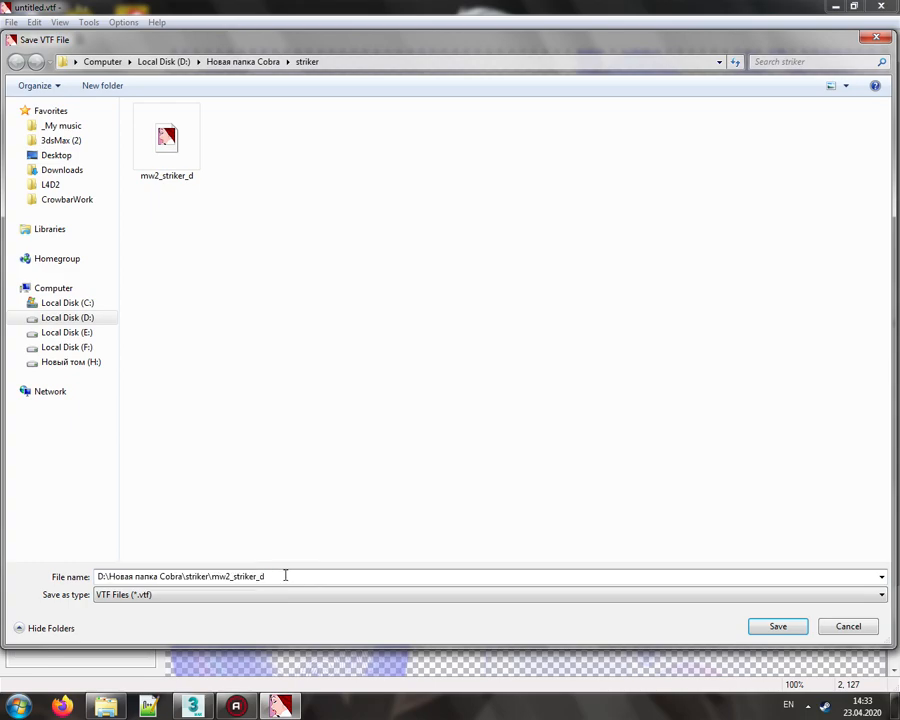
pyautogui.press('BackSpace')
pyautogui.write('n')
pyautogui.press('Return')
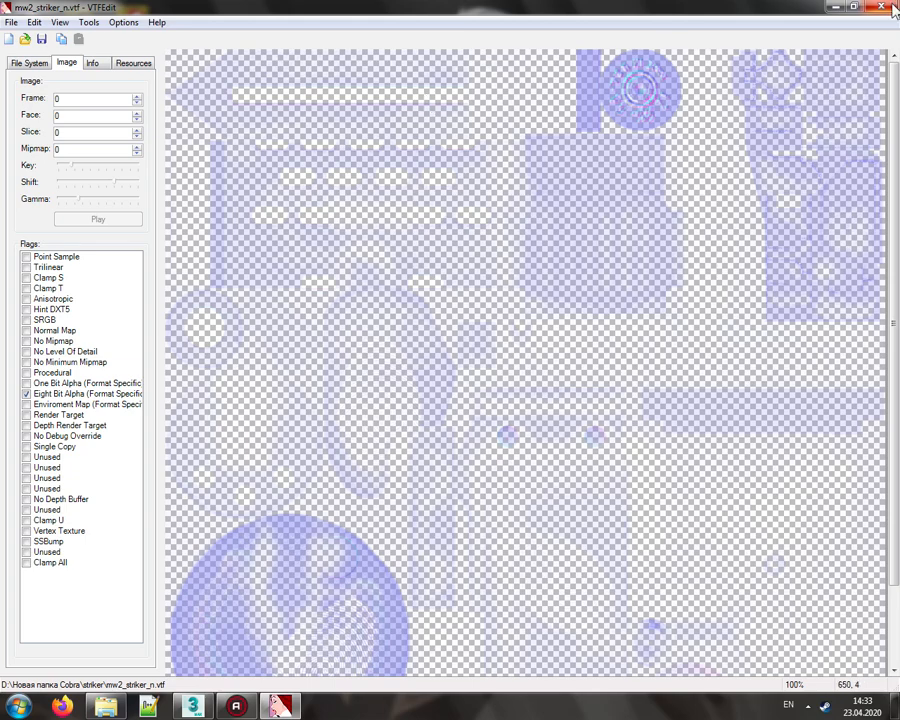
pyautogui.click(885, 8)
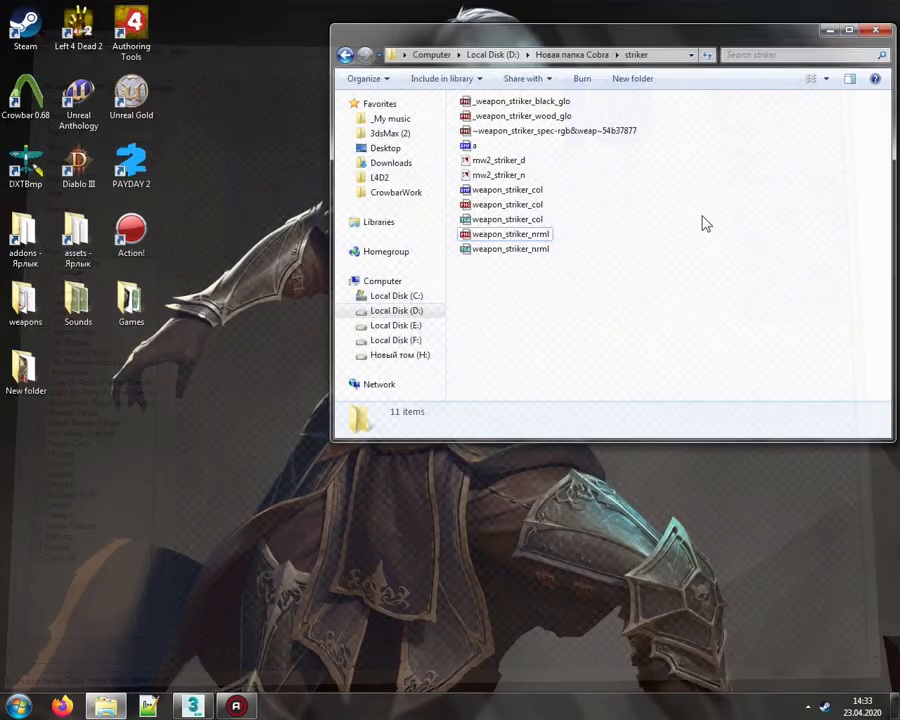
# Step: Refresh the striker folder and delete both weapon_striker_nrml files, a.bmp, the ~weapon_striker_spec-rgb image, and the BMP and TGA copies of weapon_striker_col
pyautogui.rightClick(612, 280)
pyautogui.click(643, 330)
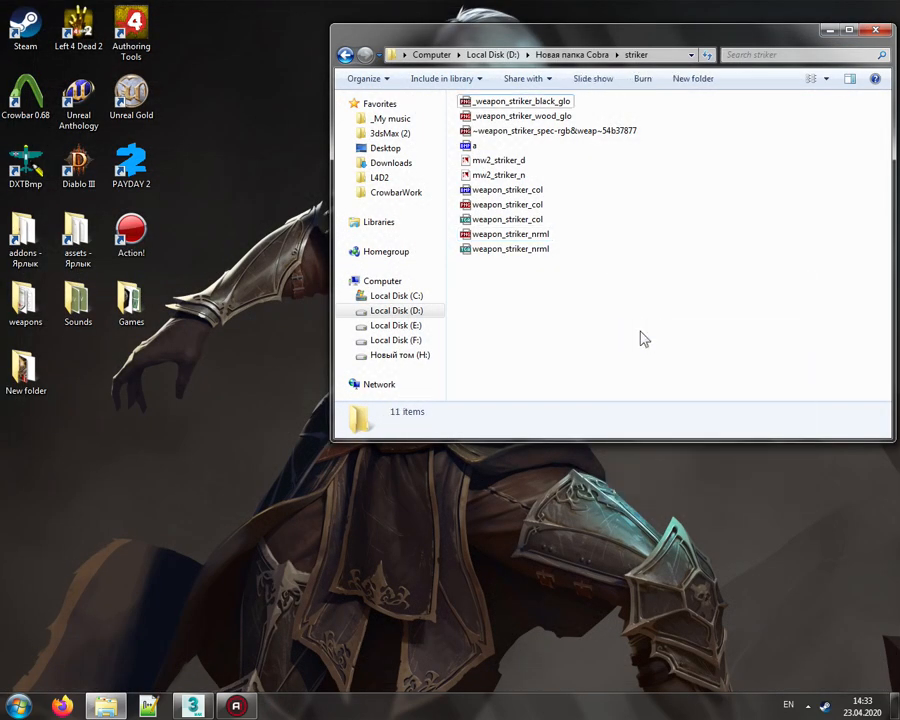
pyautogui.click(542, 234)
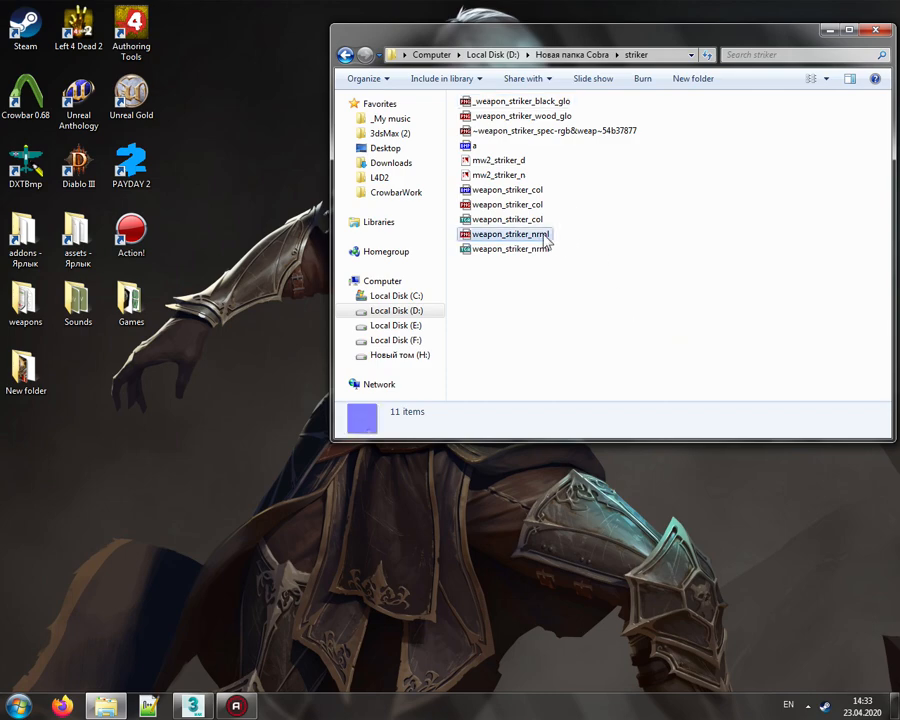
pyautogui.keyDown('ctrl'); pyautogui.click(540, 249); pyautogui.keyUp('ctrl')
pyautogui.keyDown('ctrl'); pyautogui.click(468, 146); pyautogui.keyUp('ctrl')
pyautogui.keyDown('ctrl'); pyautogui.click(483, 131); pyautogui.keyUp('ctrl')
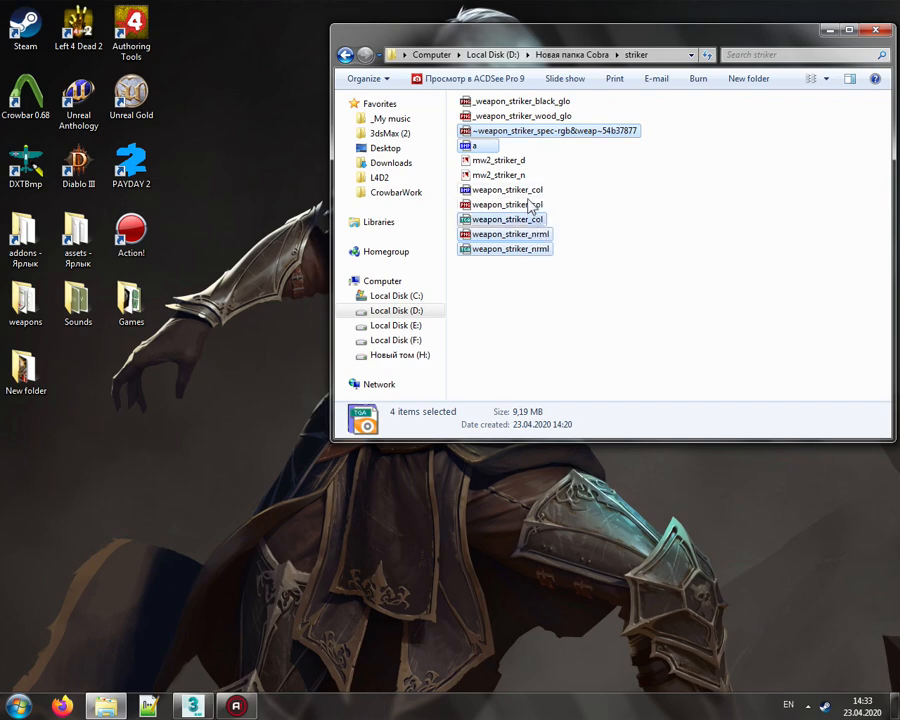
pyautogui.keyDown('ctrl'); pyautogui.click(530, 220); pyautogui.keyUp('ctrl')
pyautogui.keyDown('ctrl'); pyautogui.click(505, 189); pyautogui.keyUp('ctrl')
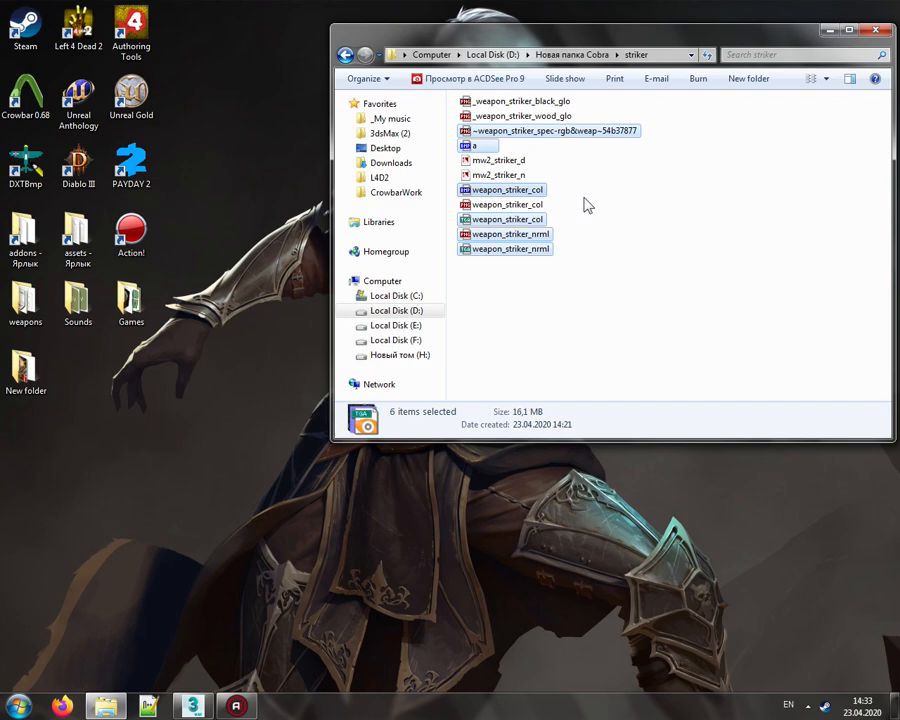
pyautogui.press('Delete')
pyautogui.press('Return')
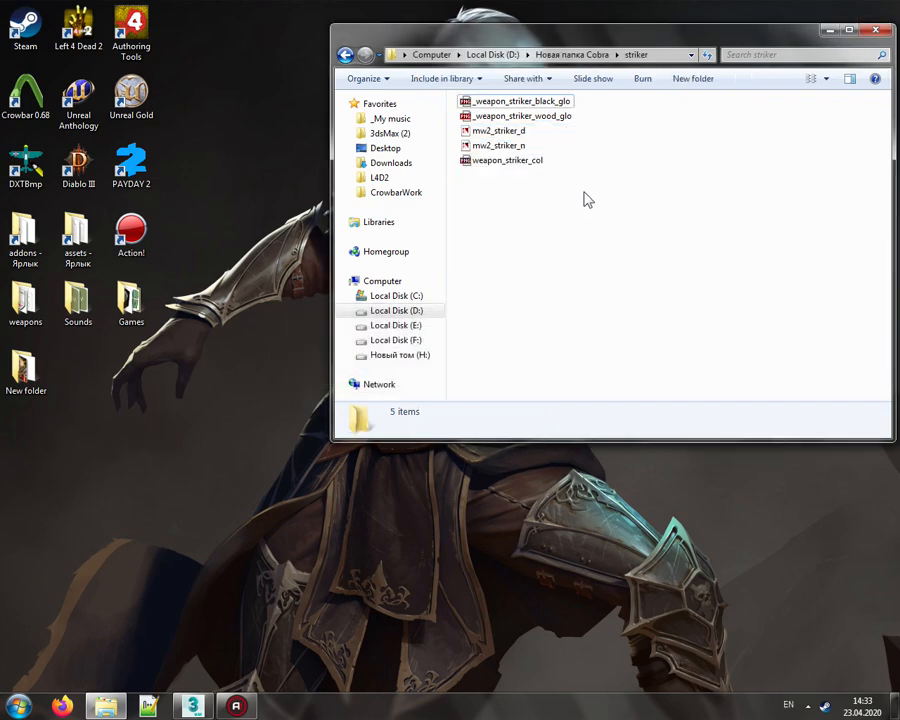
# Step: Refresh the striker folder, view the remaining weapon_striker_col image in ACDSee, and close the viewer
pyautogui.rightClick(581, 188)
pyautogui.click(610, 246)
pyautogui.doubleClick(508, 158)
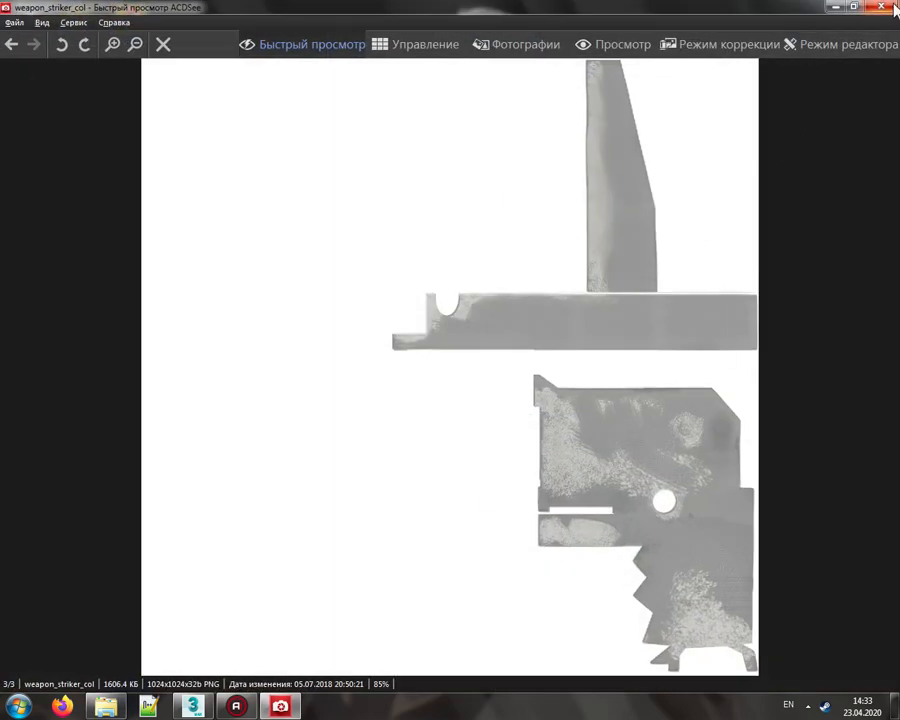
pyautogui.click(883, 8)
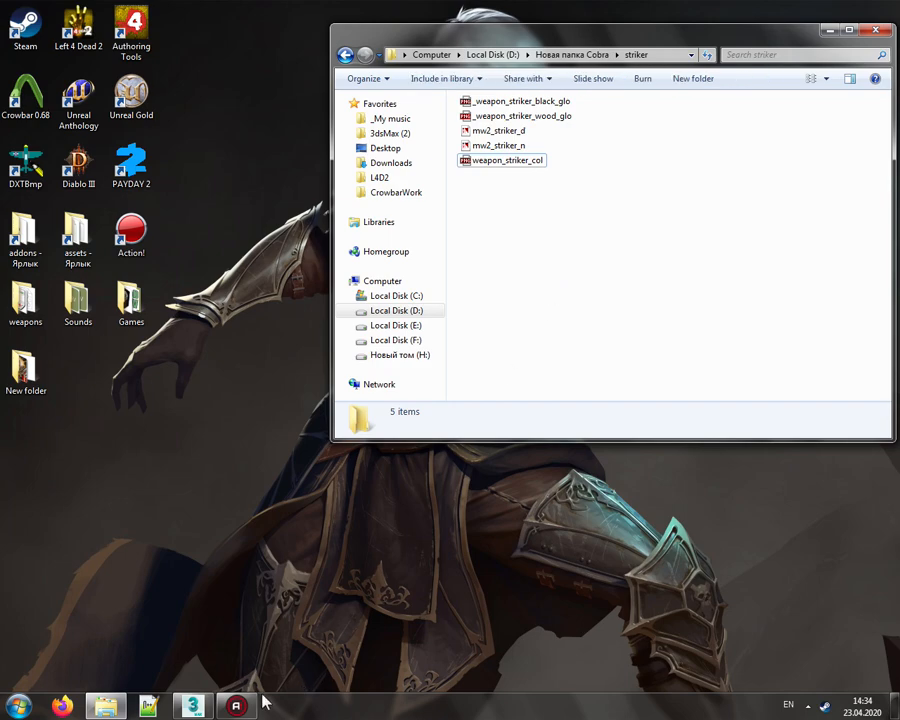
# Step: Switch to 3ds Max to look at the Striker_mw2_v.max model, then minimize it
pyautogui.moveTo(192, 702)
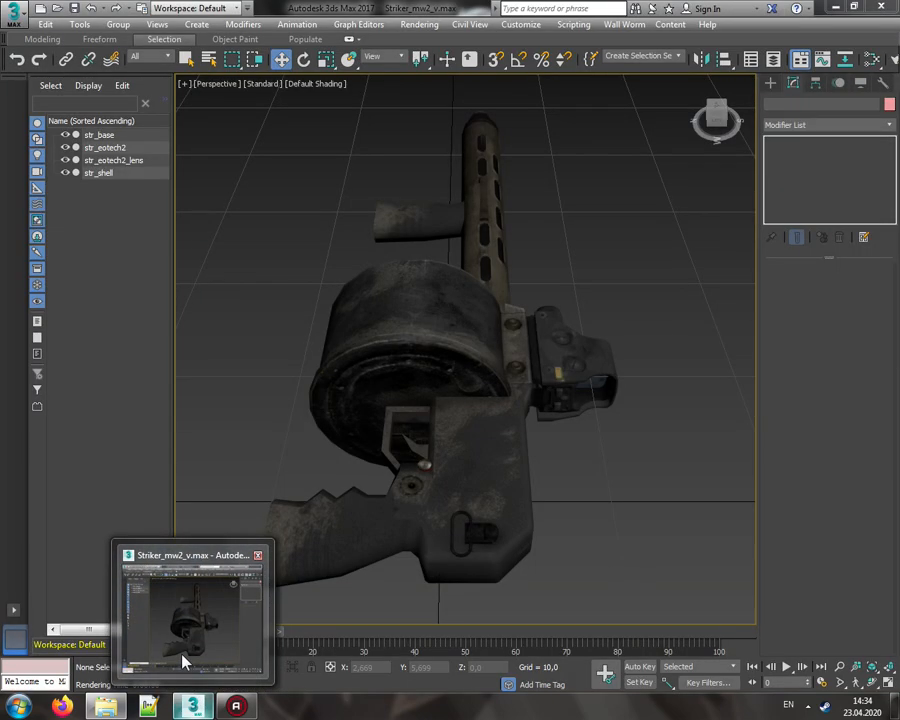
pyautogui.click(184, 657)
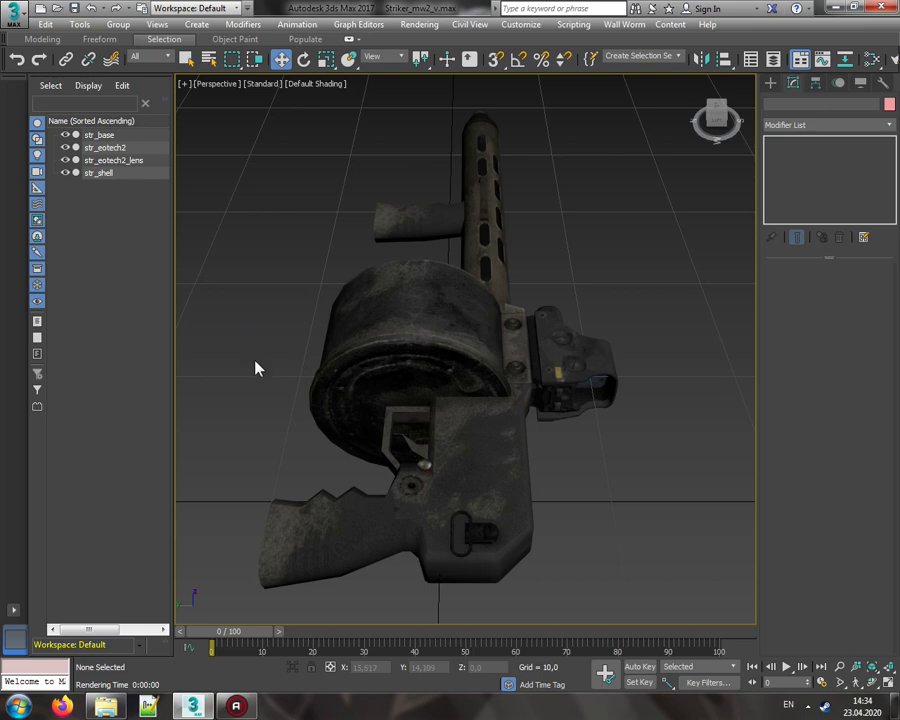
pyautogui.click(192, 706)
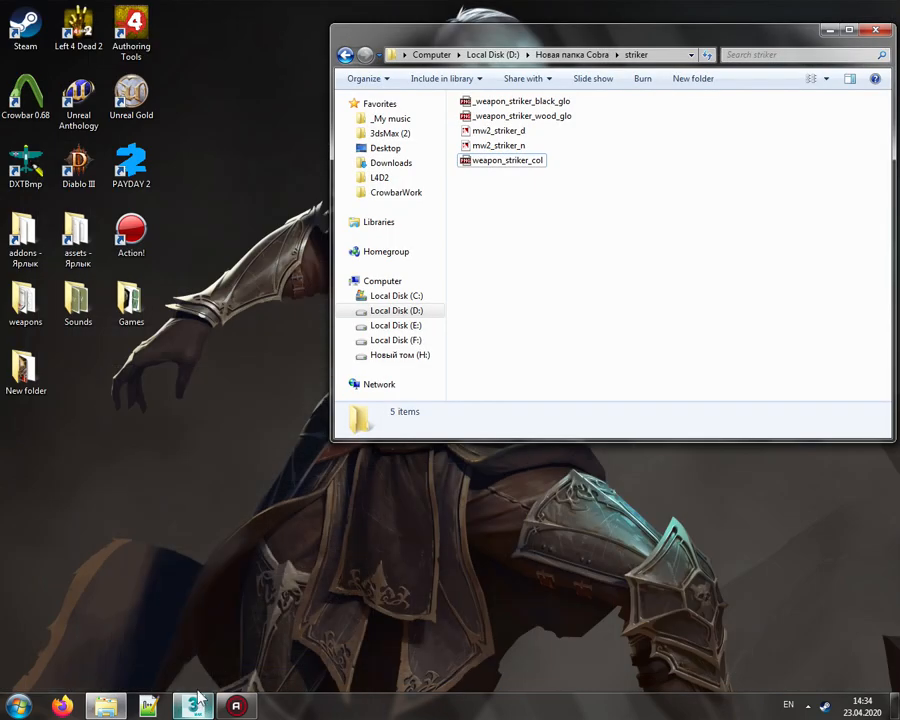
# Step: Open the Steam library and go to the Workshop of Left 4 Dead 2
pyautogui.rightClick(828, 703)
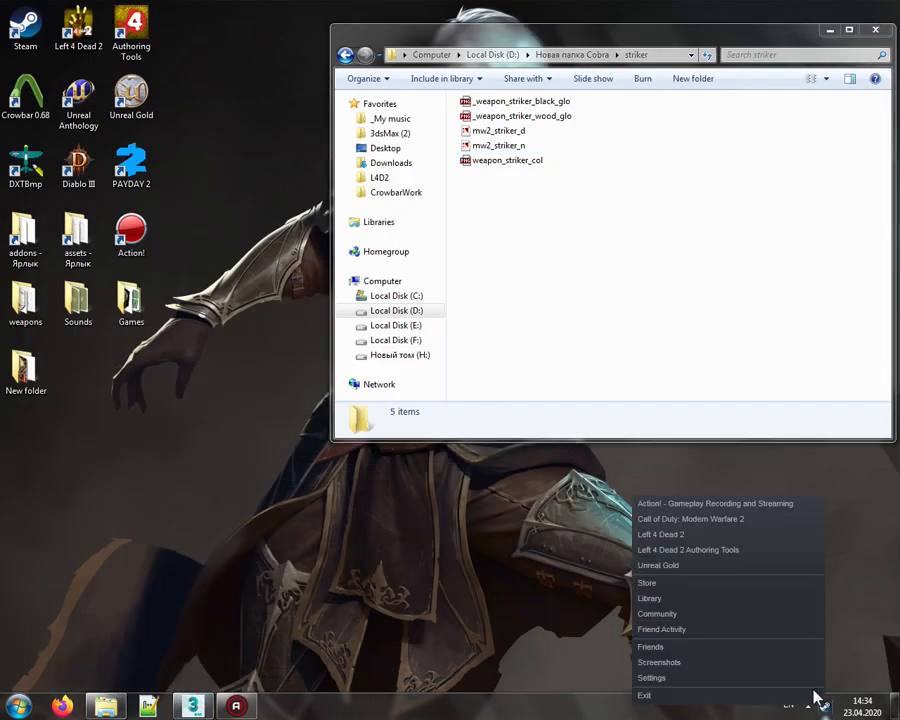
pyautogui.click(650, 598)
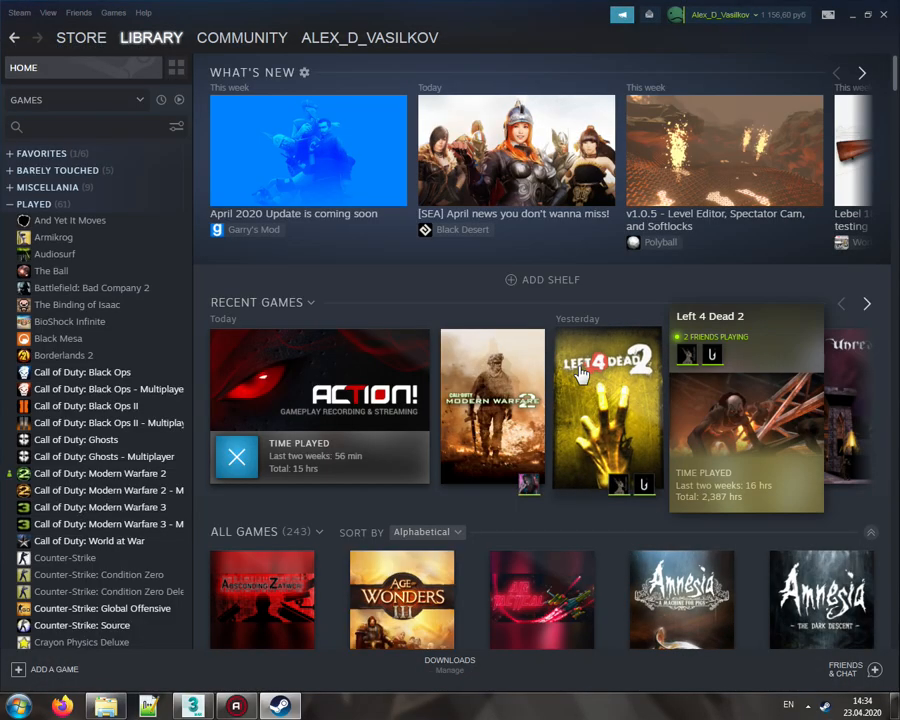
pyautogui.click(580, 372)
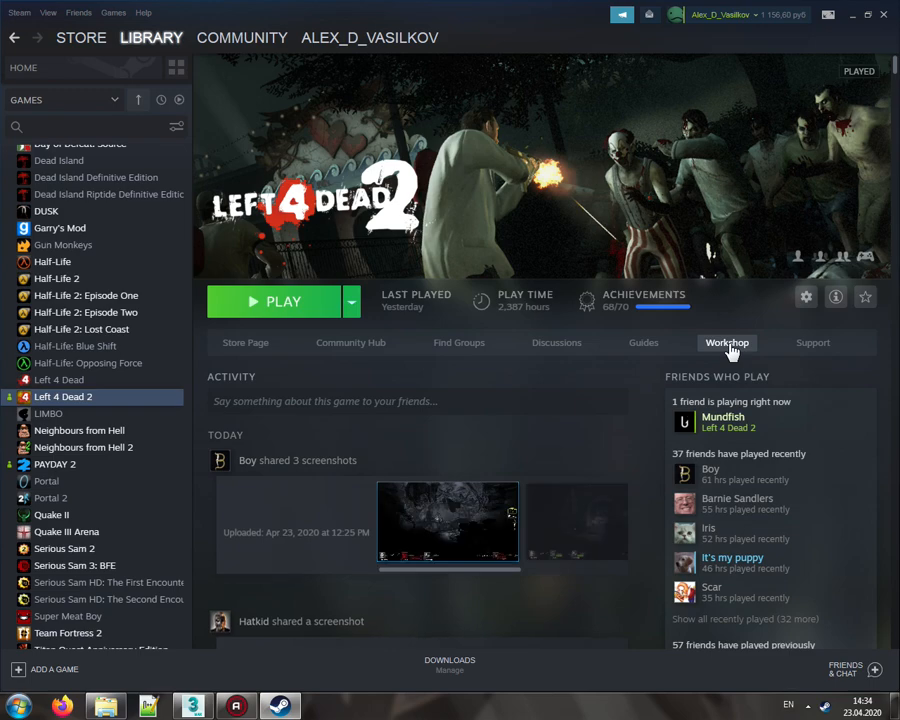
pyautogui.click(728, 344)
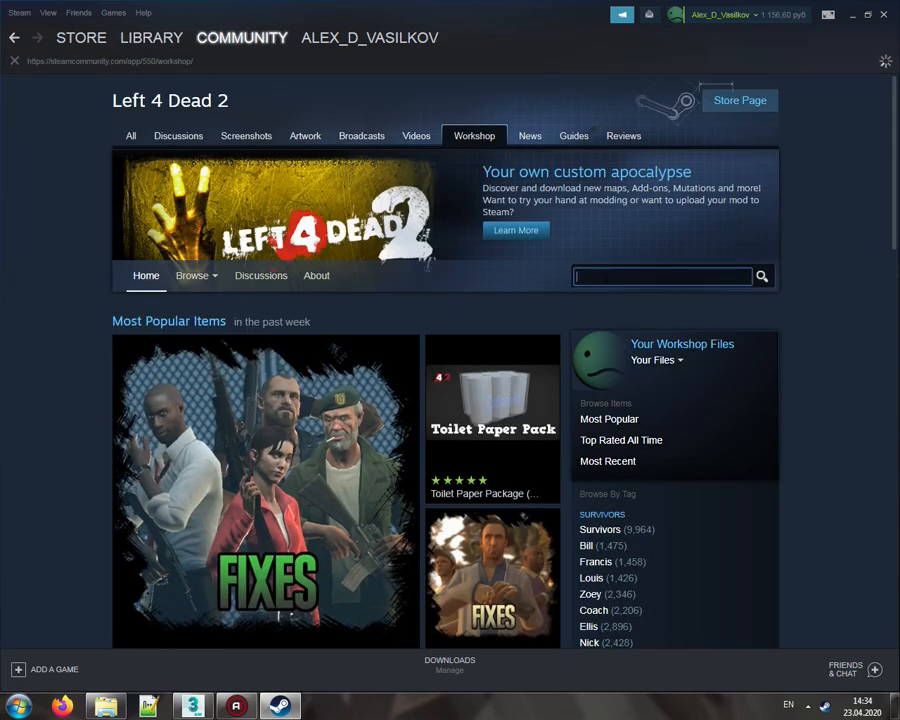
# Step: Search the Left 4 Dead 2 Workshop for "mw2 striker" and open the MW2 Striker [Real Anim] item
pyautogui.press('BackSpace')
pyautogui.write('m')
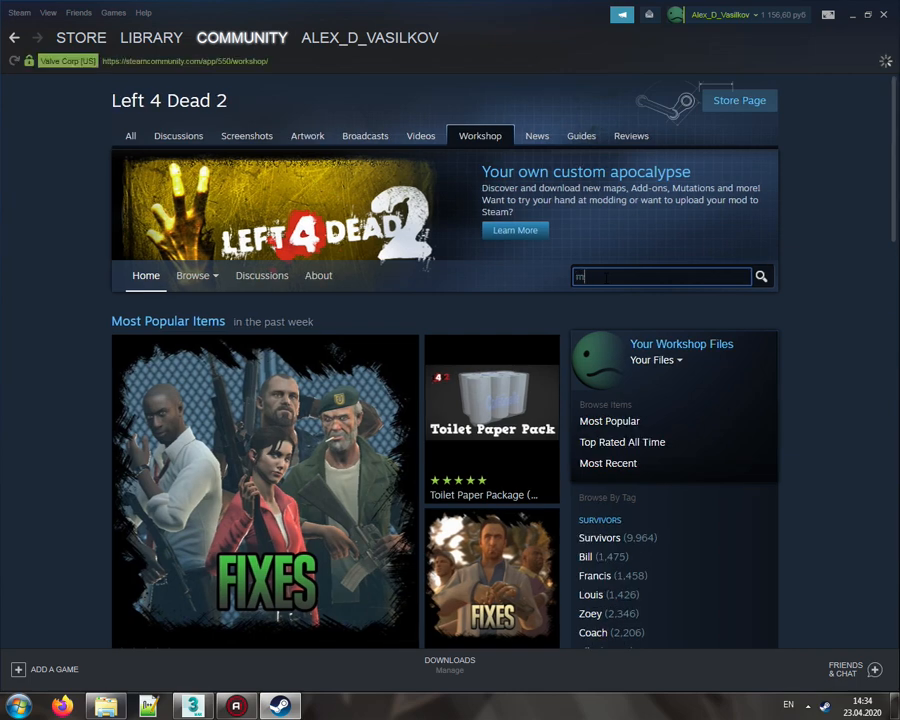
pyautogui.write('w2 striker')
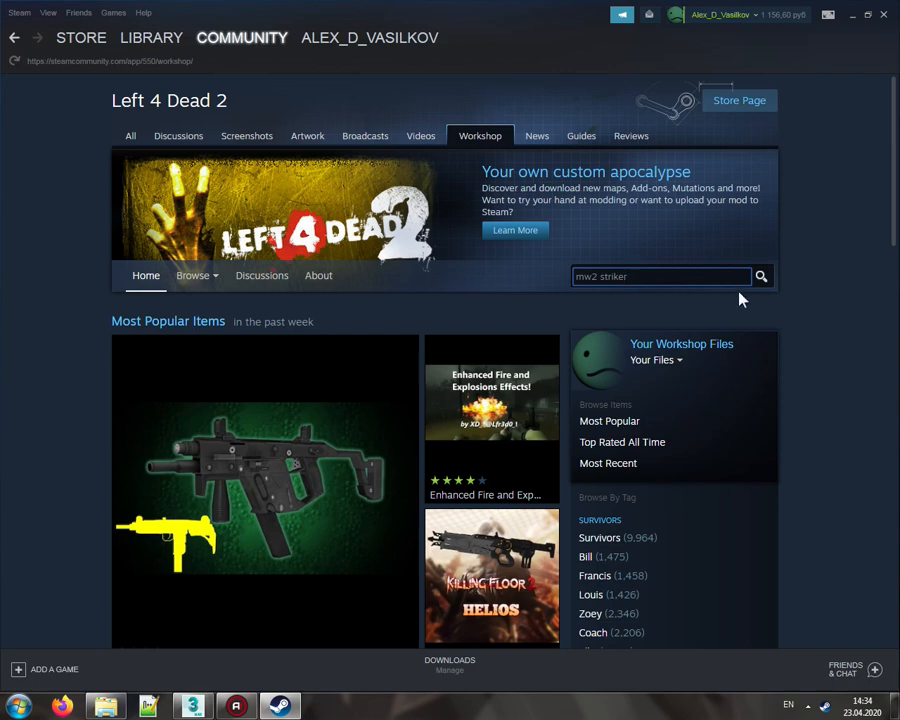
pyautogui.click(761, 277)
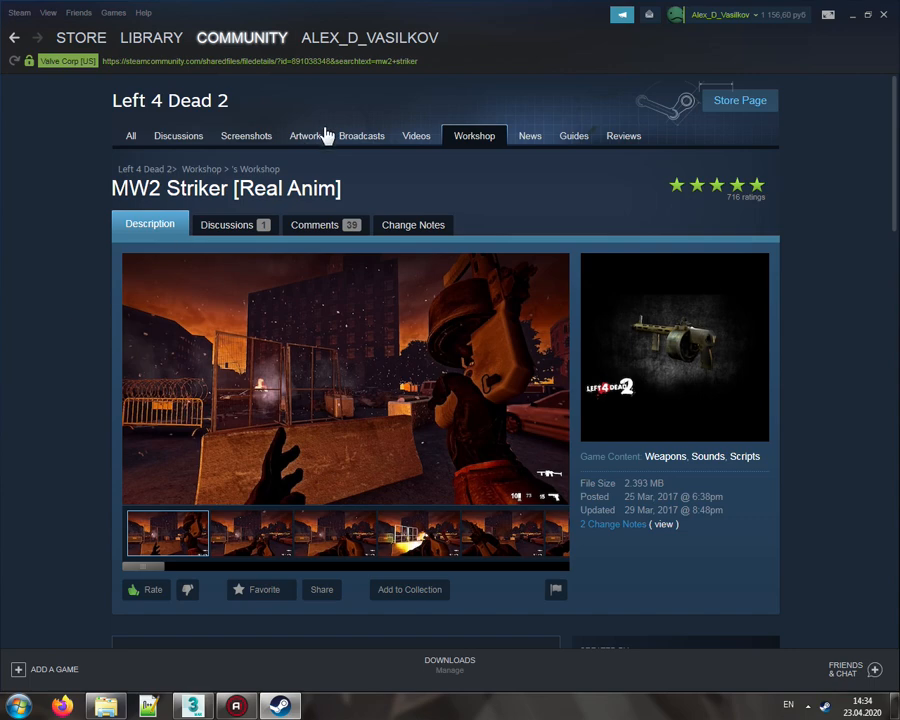
# Step: Copy the link of the MW2 Striker [Real Anim] page, look over the page, and close the Steam window
pyautogui.click(250, 61)
pyautogui.hotkey('ctrl', 'c')
pyautogui.click(293, 70)
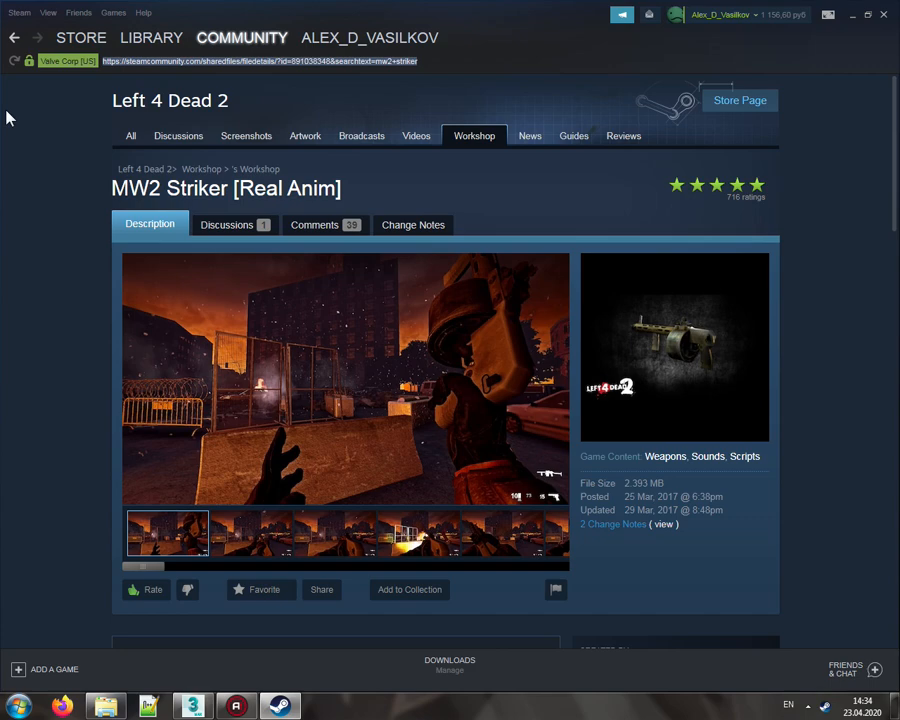
pyautogui.scroll(-2, 220, 390)
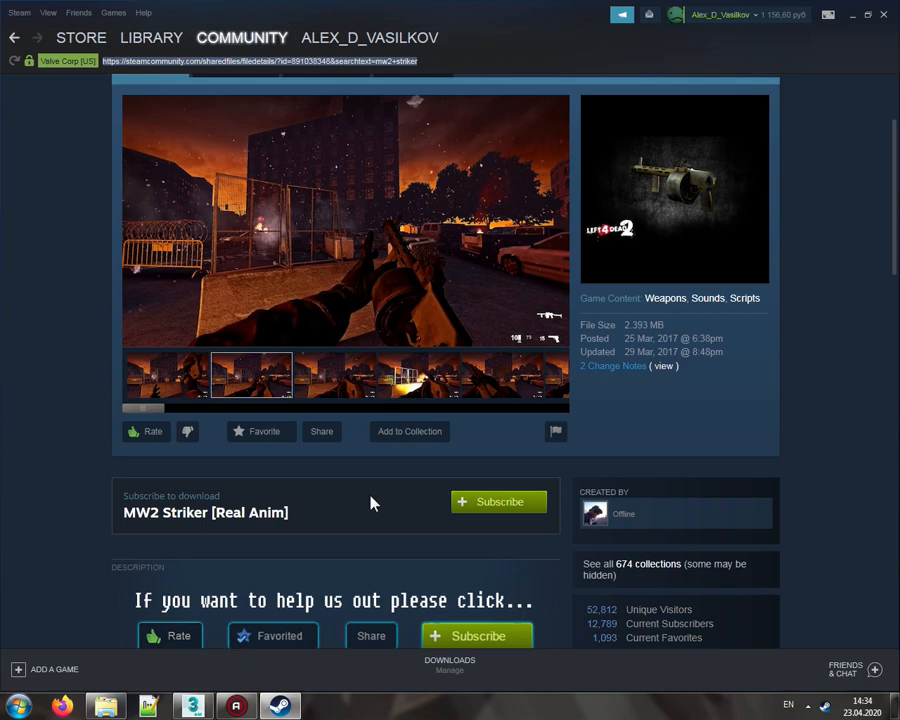
pyautogui.scroll(2, 370, 498)
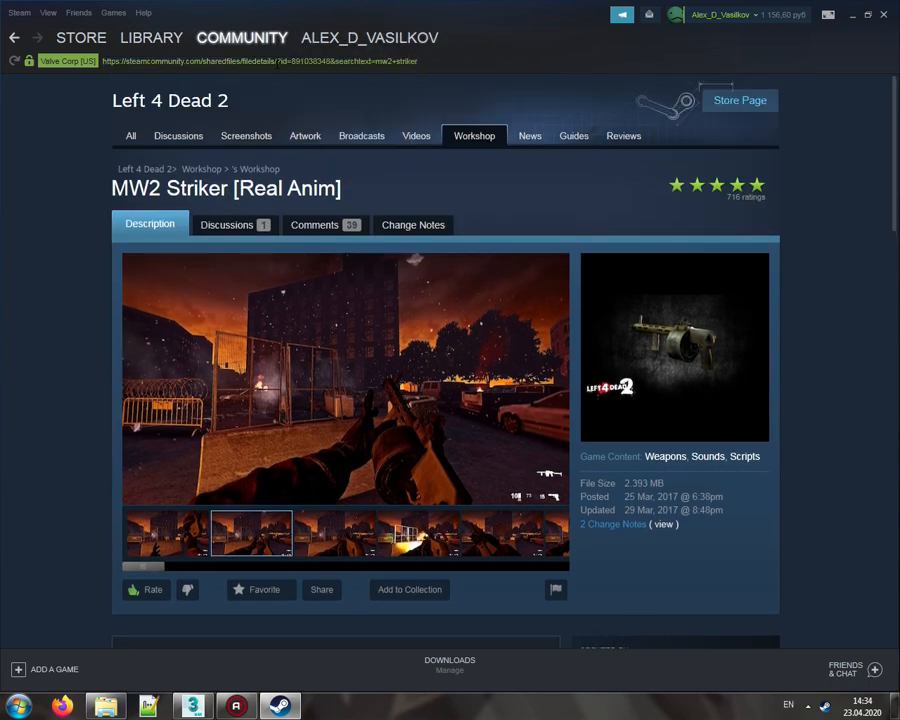
pyautogui.hotkey('alt', 'F4')
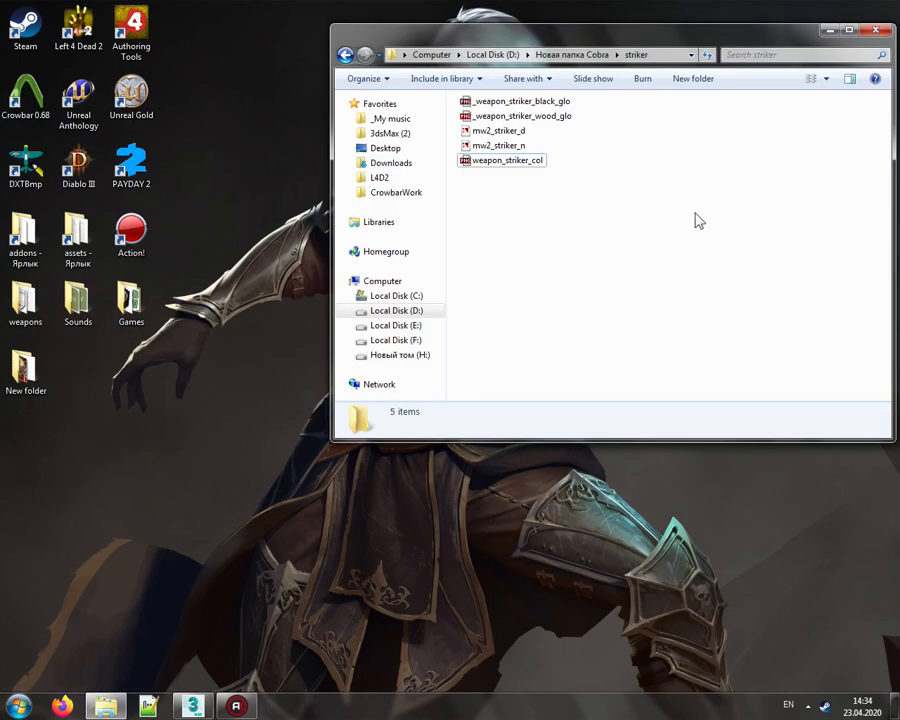
# Step: Launch Crowbar and download the MW2 Striker Workshop item from the copied link into the work folder D:\Alex\CrowbarWork
pyautogui.doubleClick(24, 80)
pyautogui.click(490, 366)
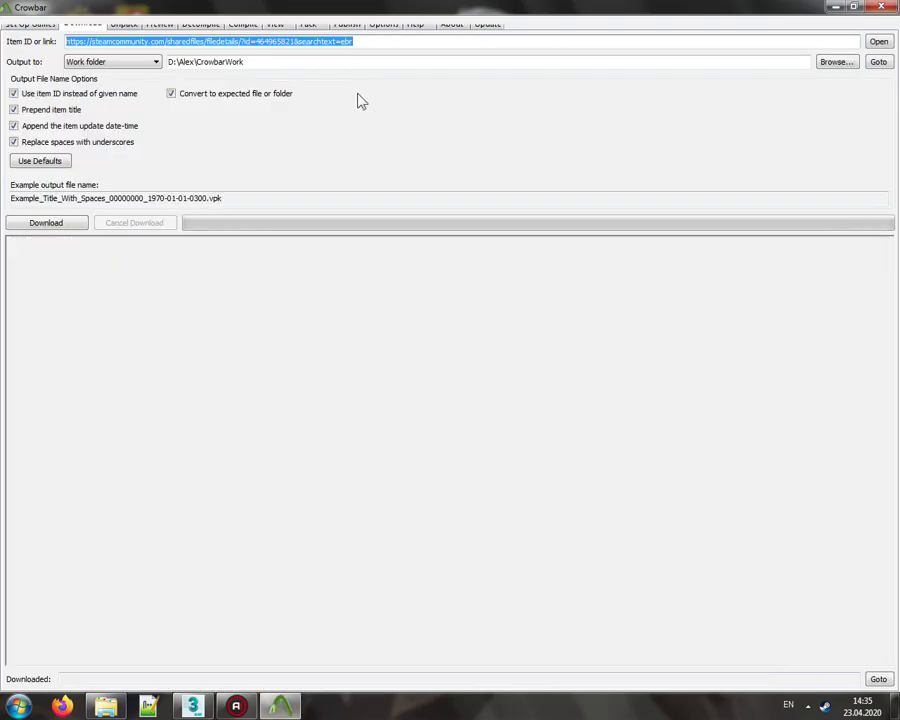
pyautogui.hotkey('ctrl', 'v')
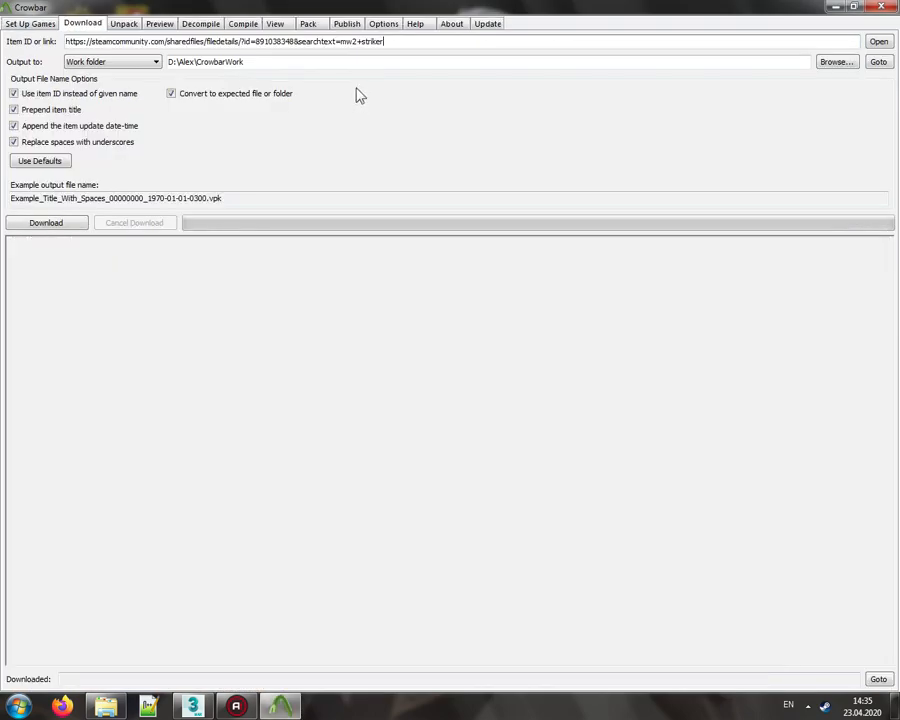
pyautogui.click(79, 223)
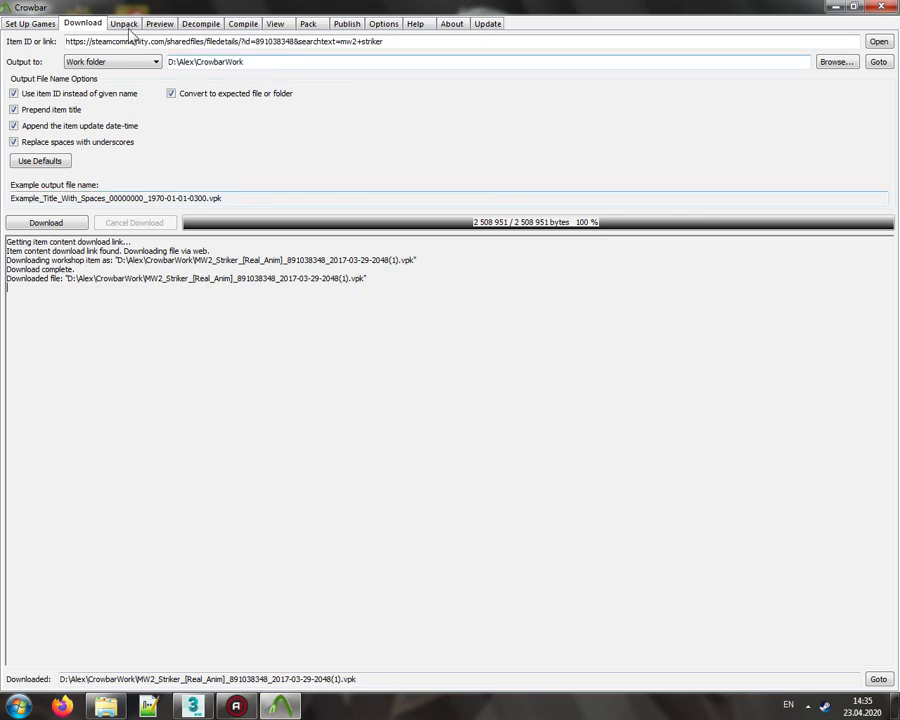
# Step: Browse for a package to unpack in the CrowbarWork folder and delete the duplicate MW2_Striker_[Real_Anim] package whose name ends in (1)
pyautogui.click(125, 24)
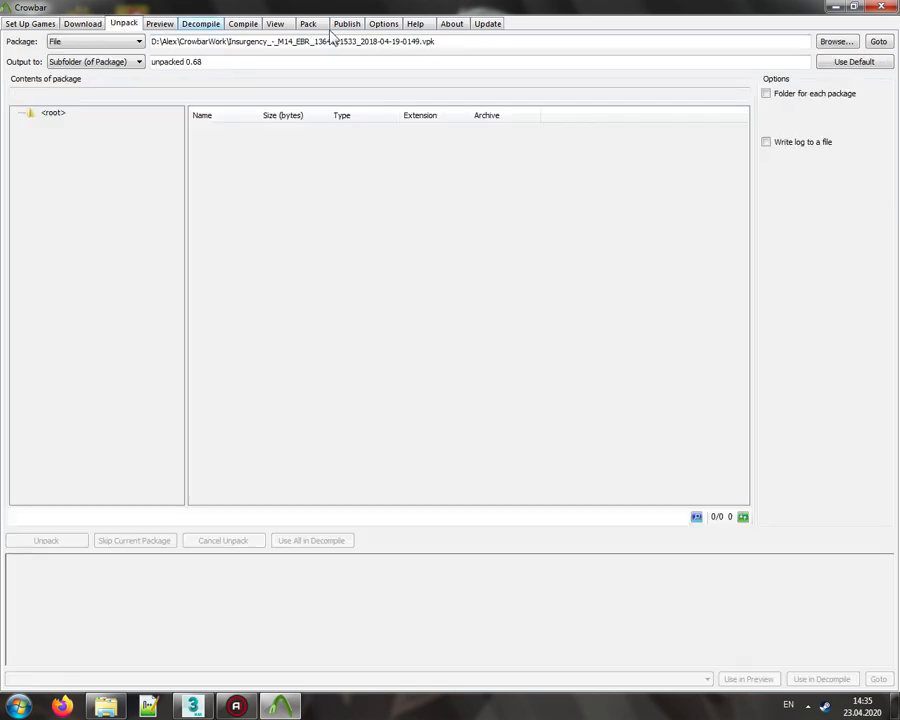
pyautogui.click(835, 42)
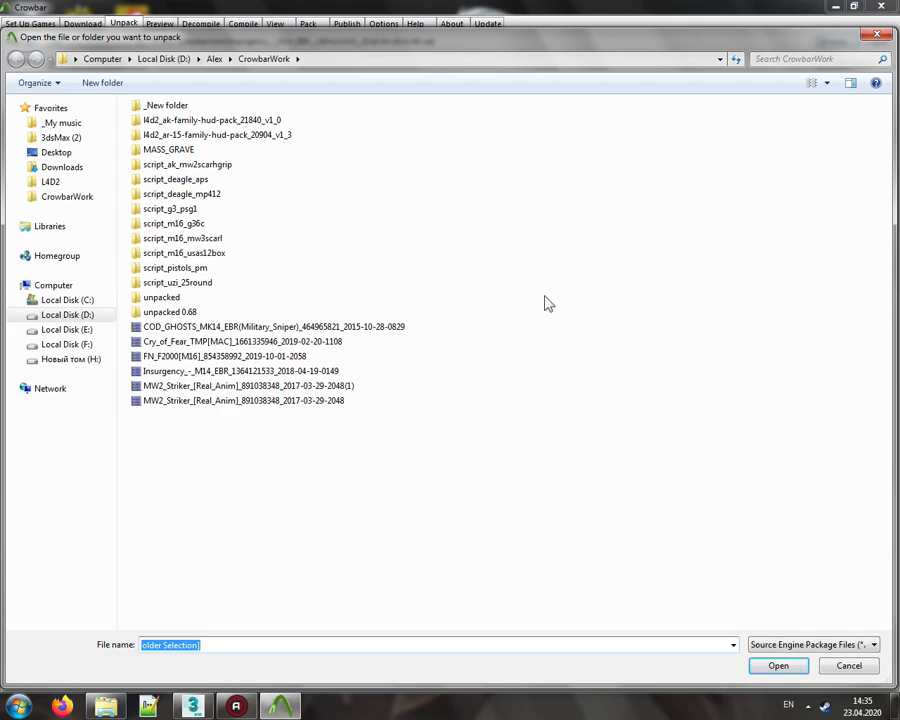
pyautogui.click(340, 387)
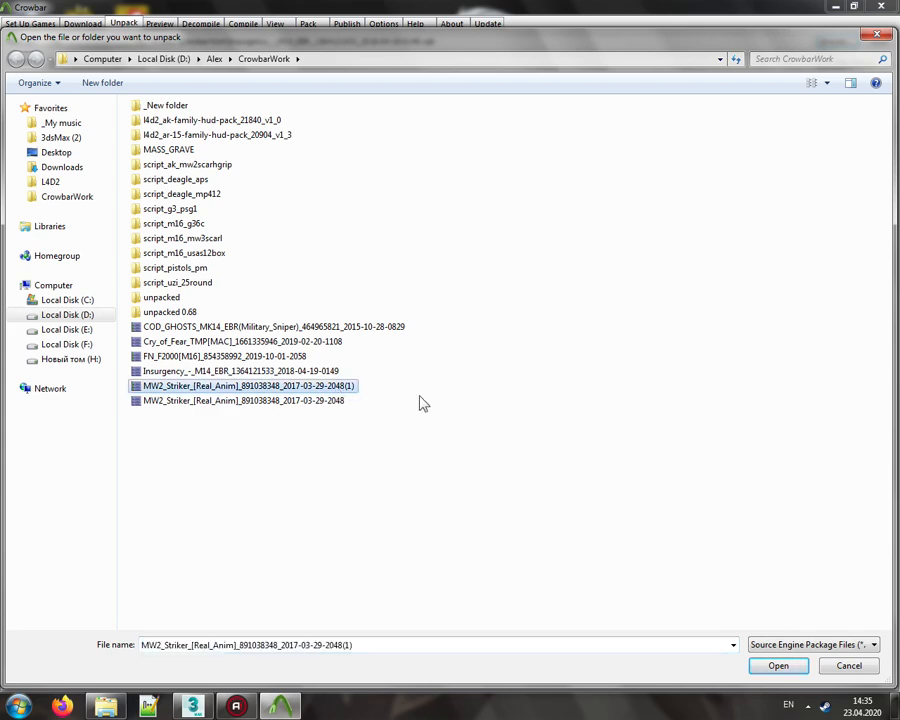
pyautogui.press('Delete')
pyautogui.press('Return')
pyautogui.click(240, 389)
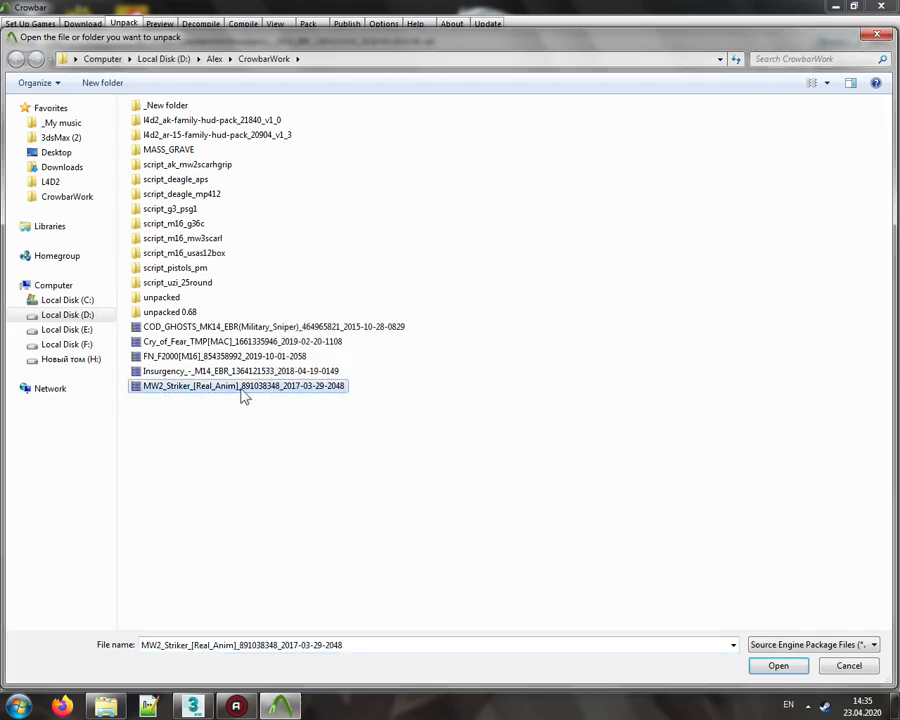
# Step: Delete the old "unpacked 0.68" and "unpacked" folders from CrowbarWork
pyautogui.click(167, 314)
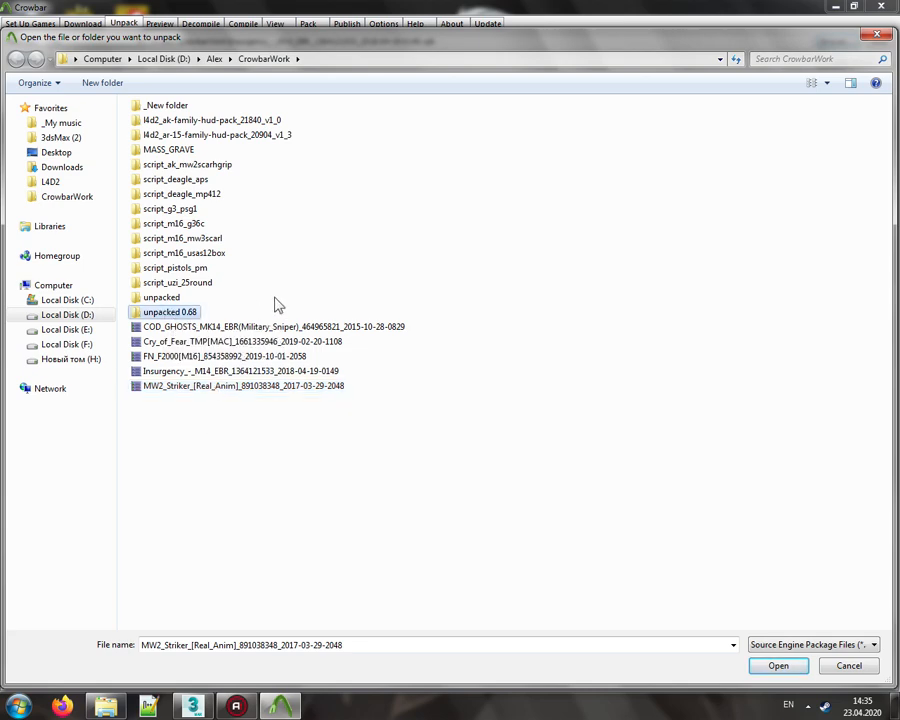
pyautogui.press('Delete')
pyautogui.press('Return')
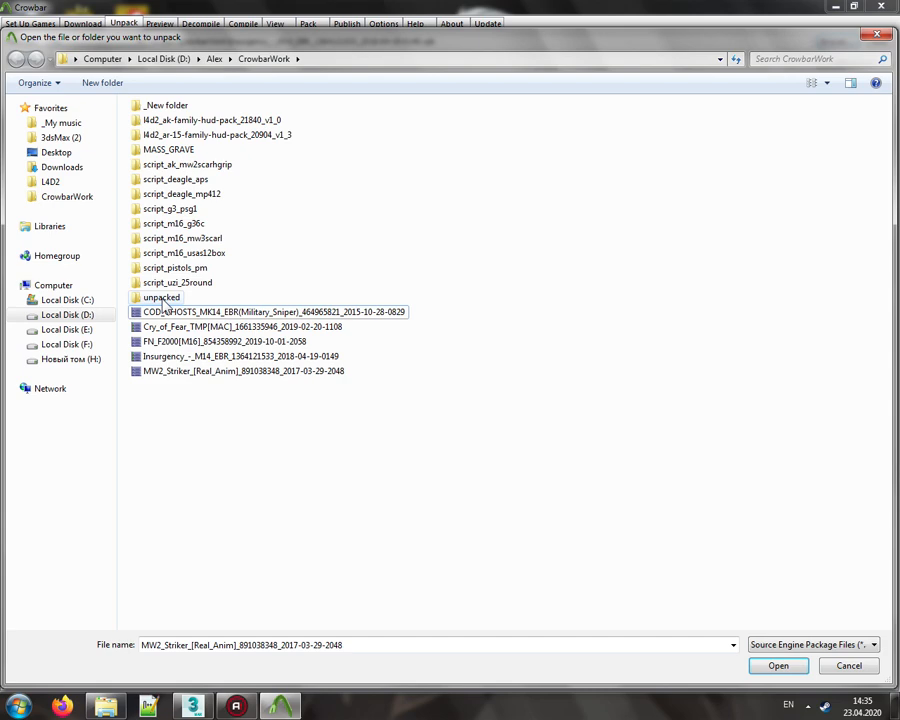
pyautogui.click(162, 298)
pyautogui.press('Delete')
pyautogui.press('Return')
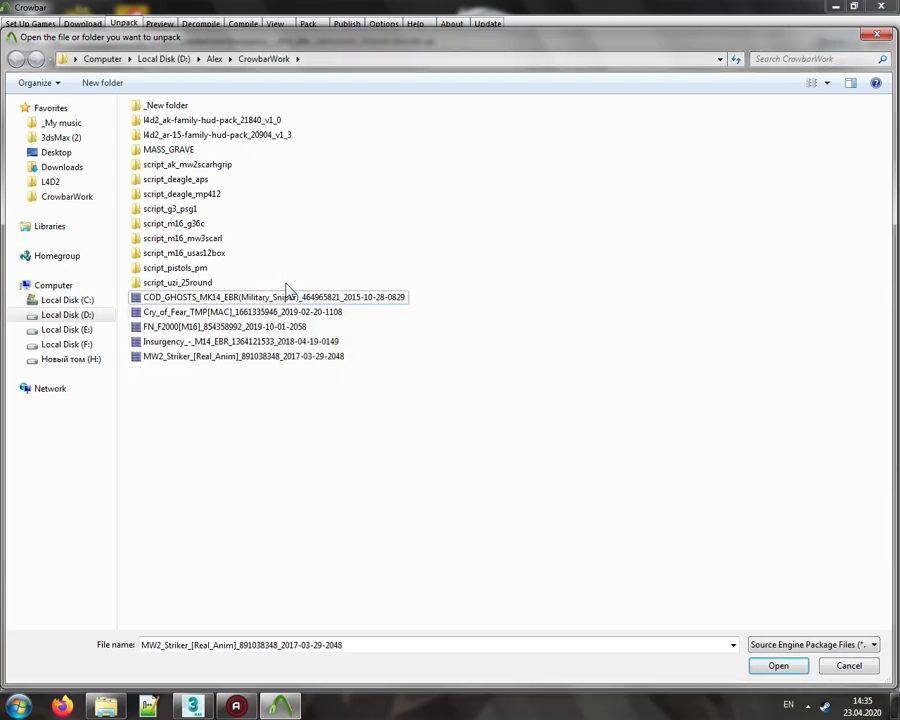
# Step: Load the MW2_Striker_[Real_Anim] package for unpacking and inspect its models\v_models and models\w_models\weapons folders
pyautogui.click(240, 362)
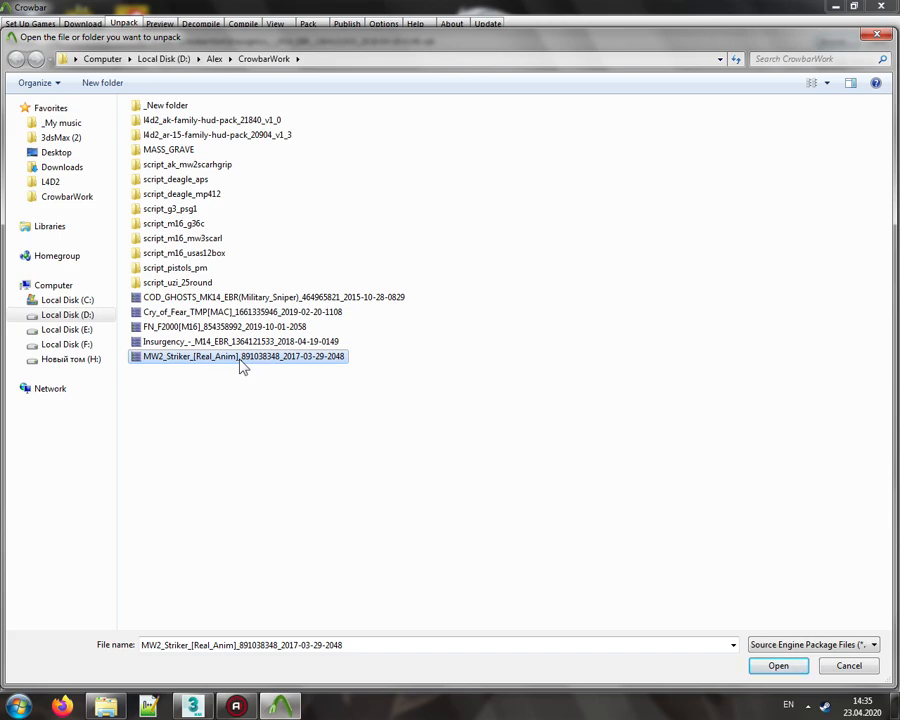
pyautogui.doubleClick(240, 358)
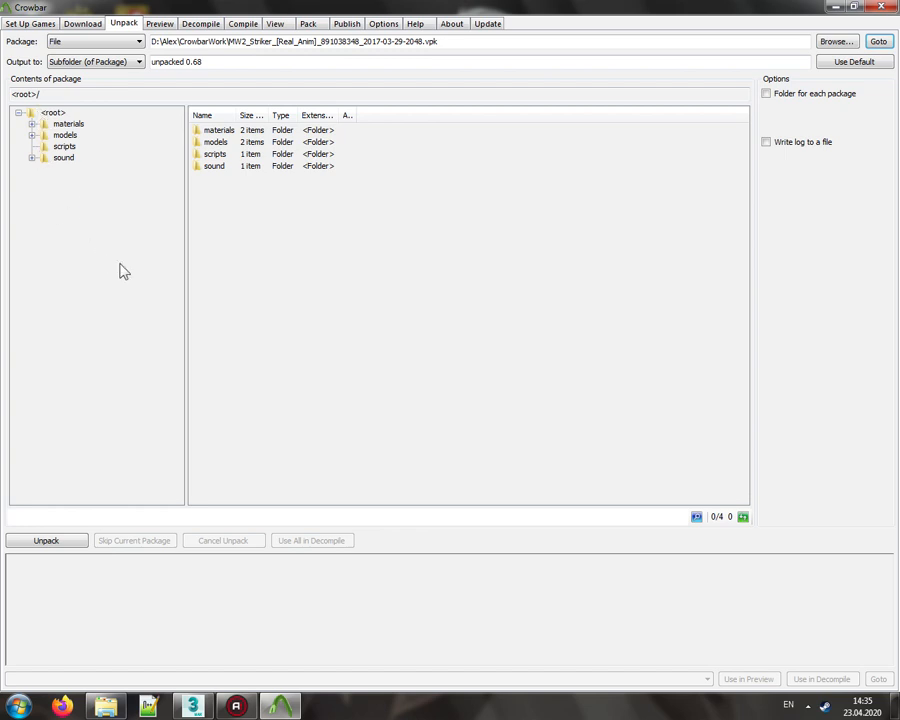
pyautogui.click(33, 136)
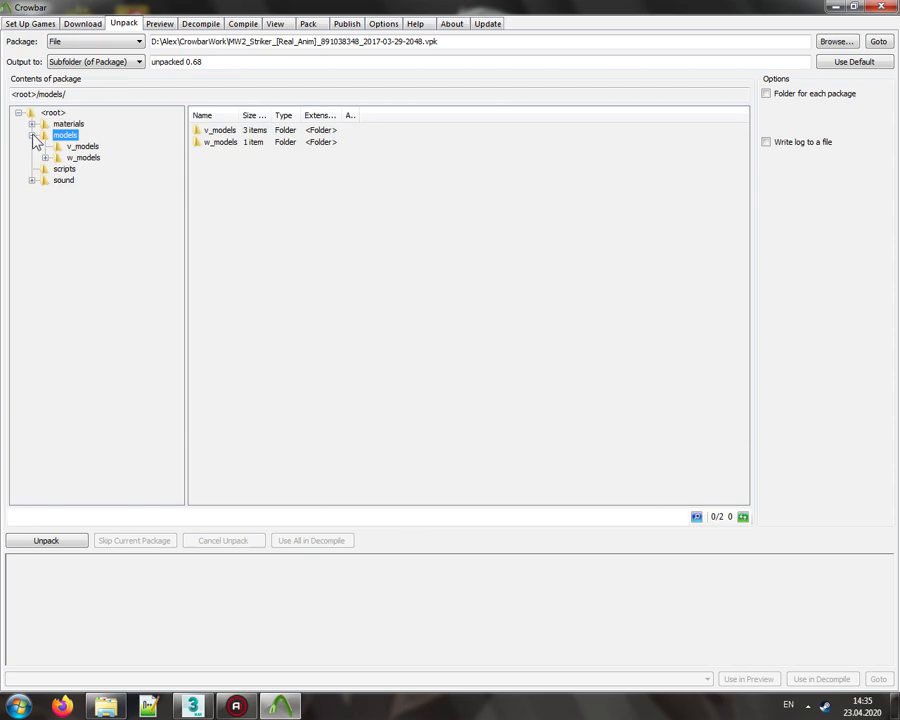
pyautogui.click(85, 147)
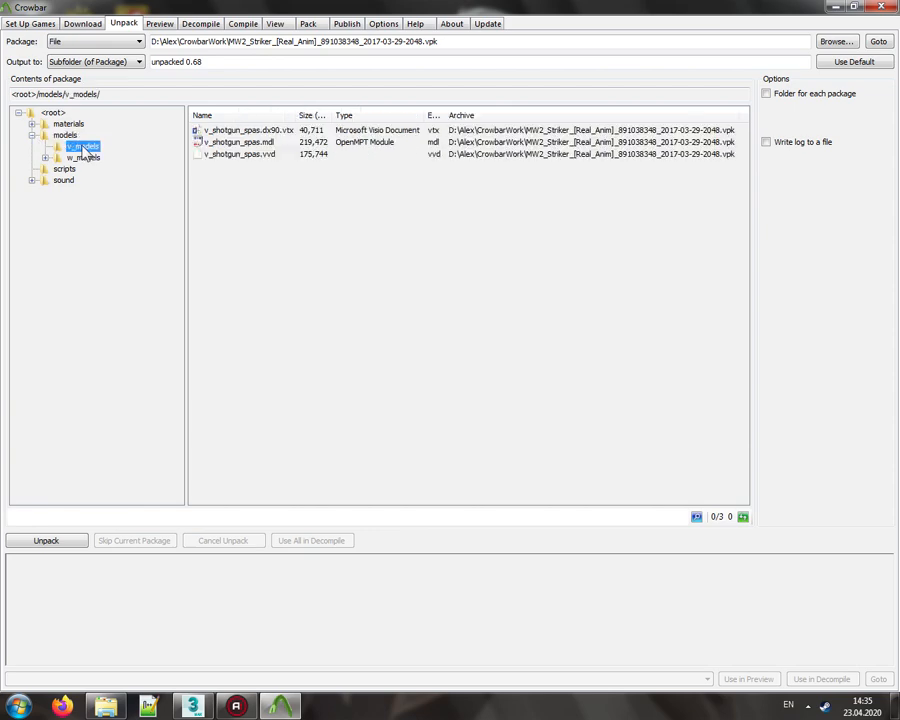
pyautogui.click(84, 158)
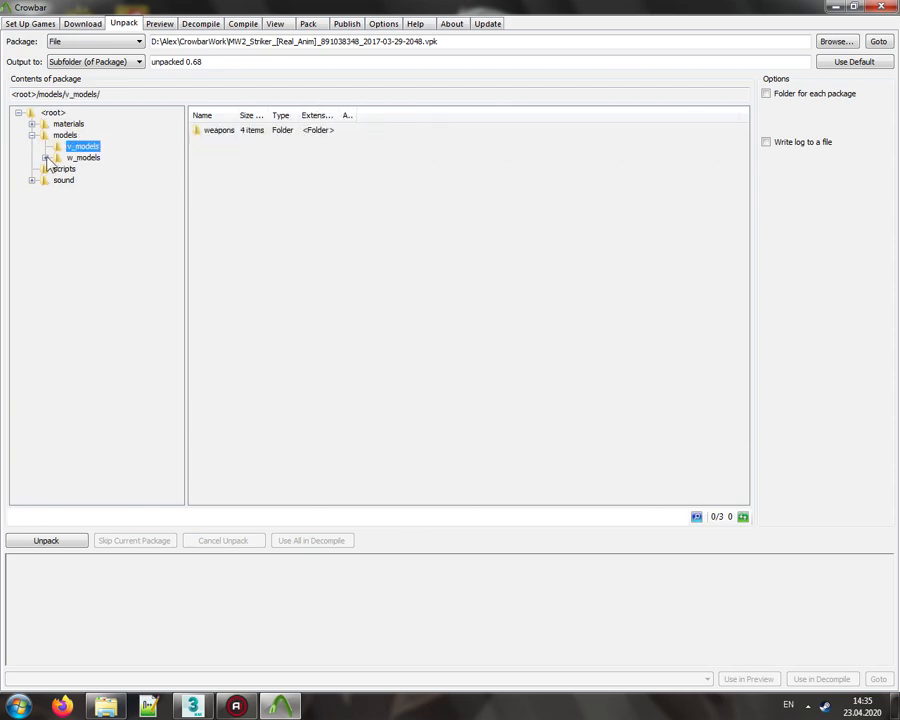
pyautogui.click(92, 169)
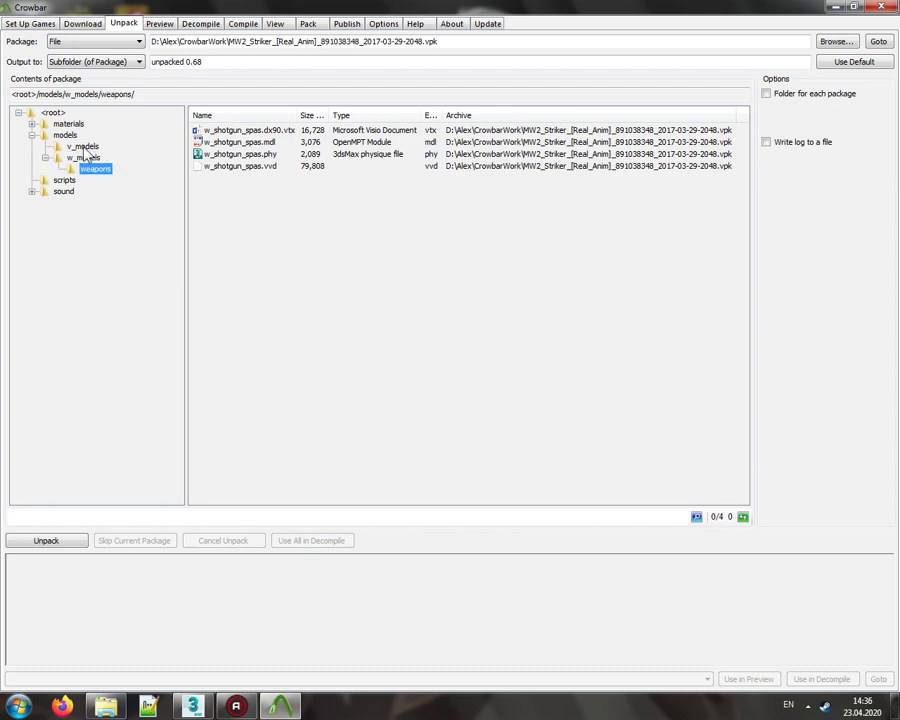
# Step: Compare the package's v_models and w_models\weapons files, unpack only the v_models folder, and review the unpacking log
pyautogui.click(85, 147)
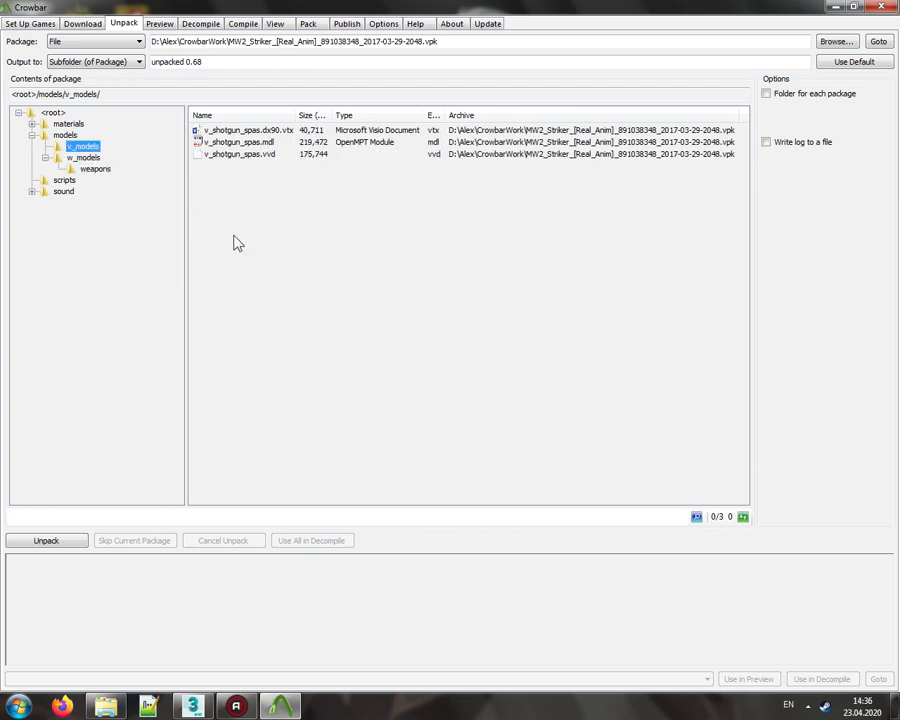
pyautogui.click(93, 170)
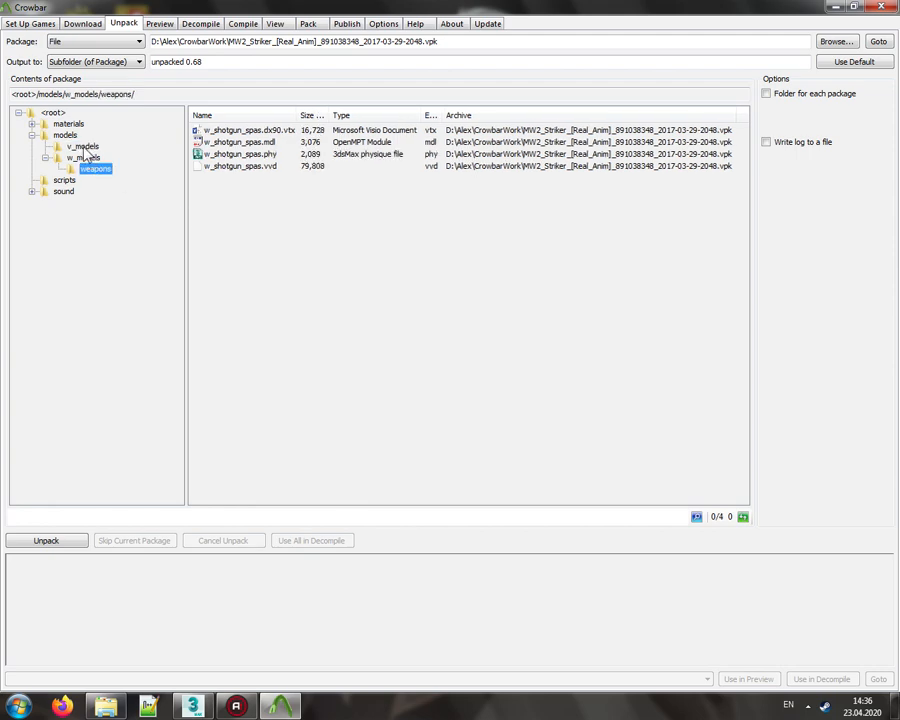
pyautogui.click(84, 147)
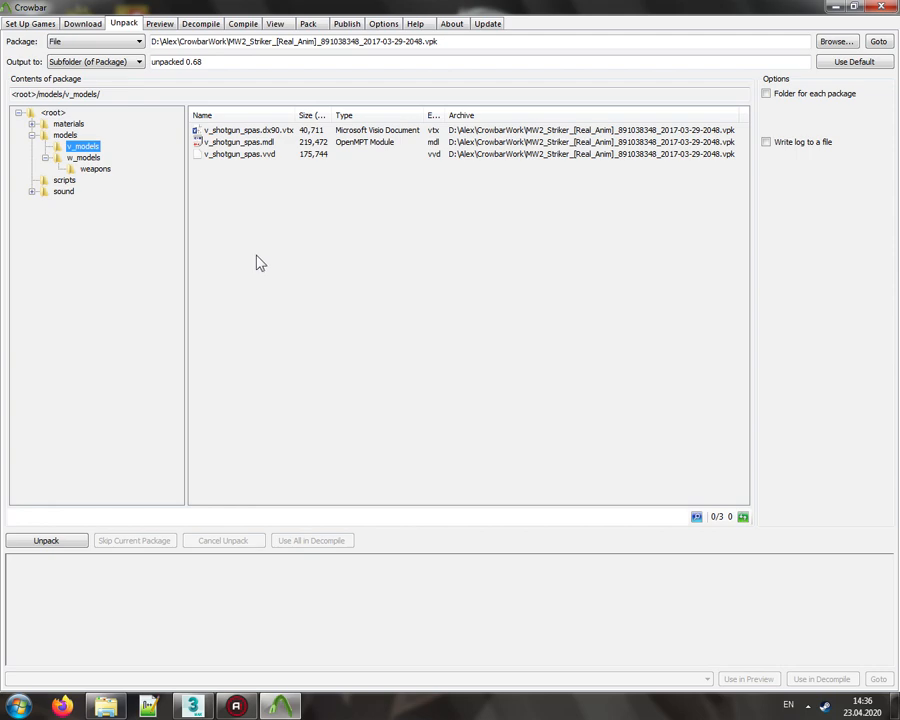
pyautogui.click(46, 540)
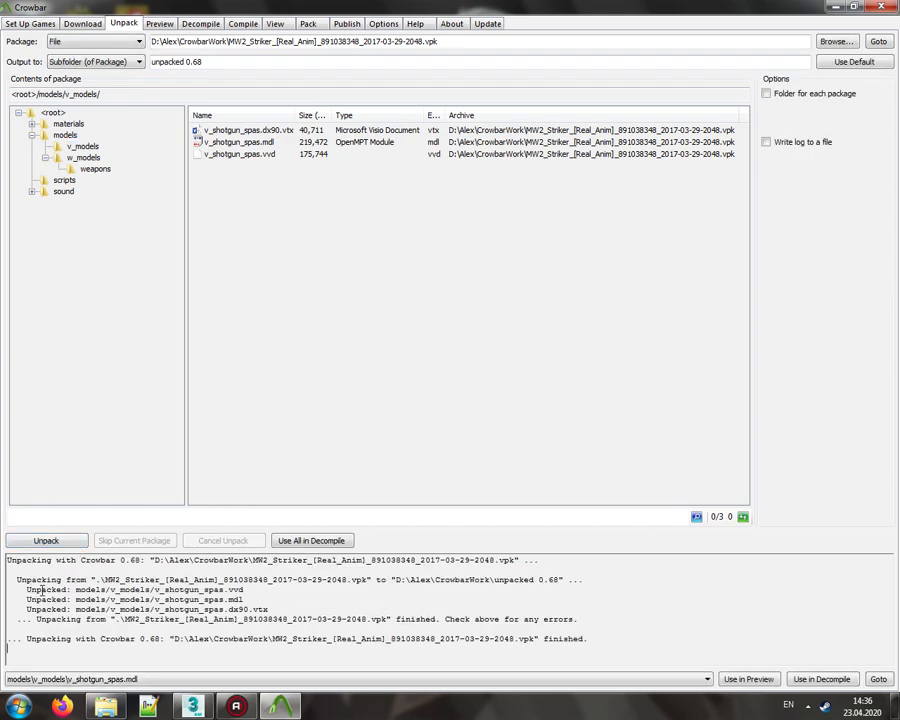
pyautogui.moveTo(26, 590); pyautogui.dragTo(276, 607)
pyautogui.click(276, 604)
# Step: Preview the unpacked v_shotgun_spas.mdl, read the model information, and override its MDL version with 49
pyautogui.click(748, 679)
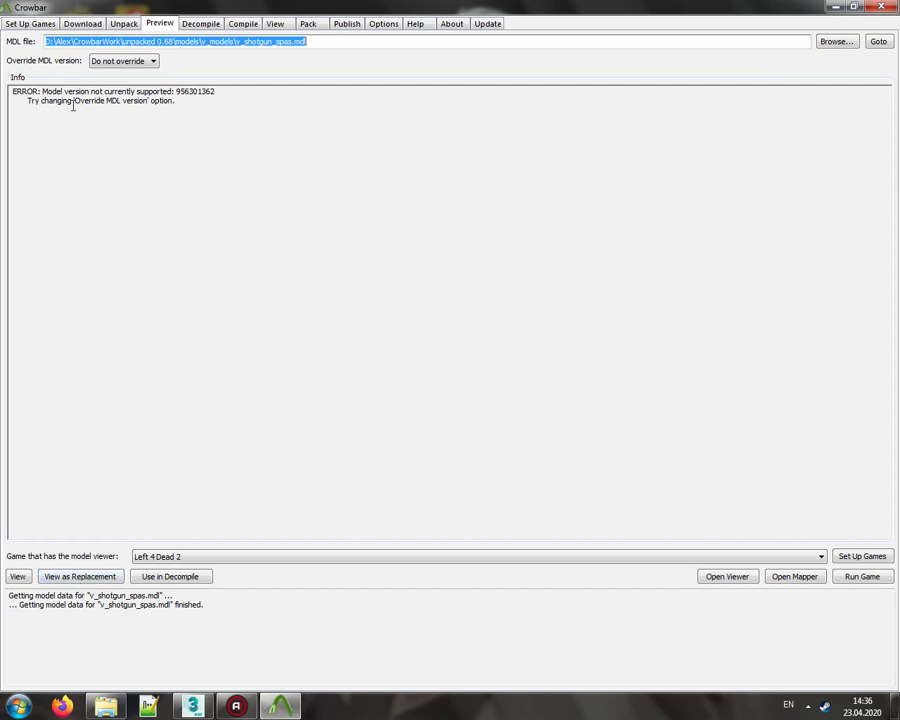
pyautogui.moveTo(44, 91); pyautogui.dragTo(216, 91)
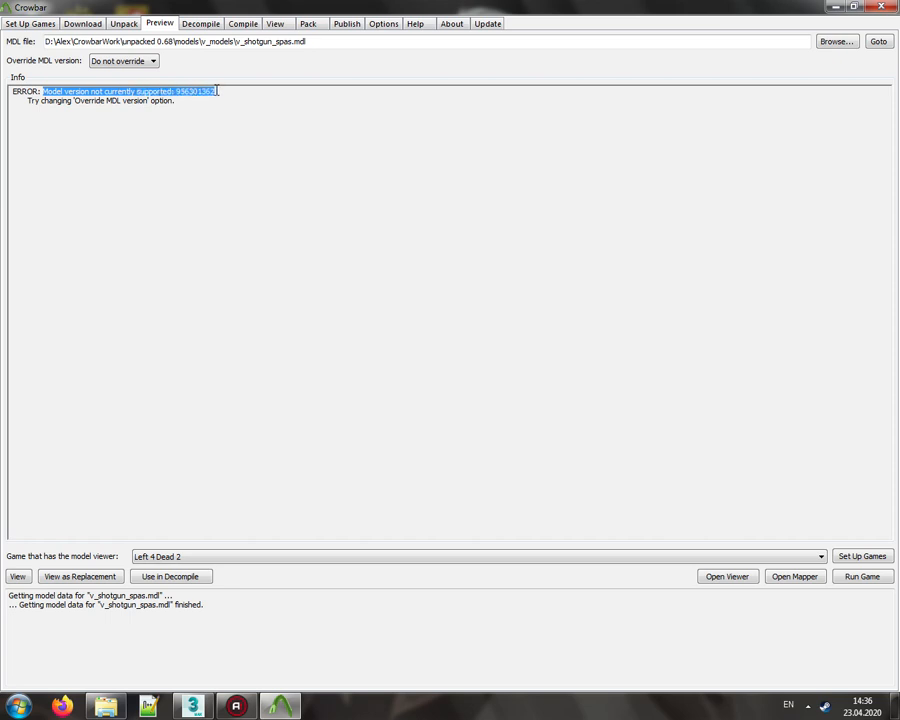
pyautogui.doubleClick(188, 91)
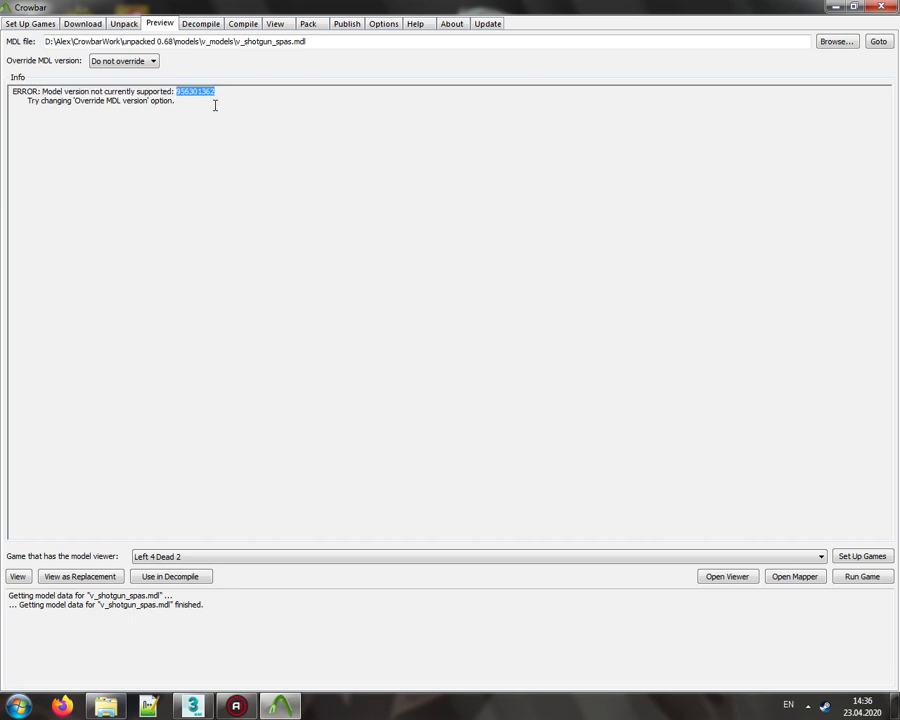
pyautogui.click(217, 127)
pyautogui.moveTo(74, 100); pyautogui.dragTo(190, 108)
pyautogui.click(130, 62)
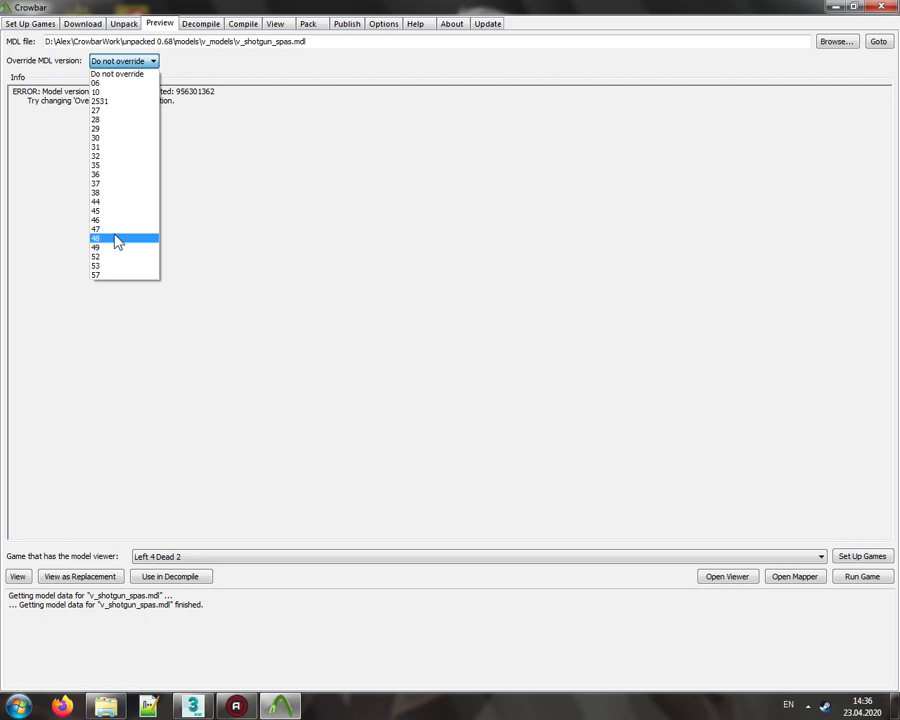
pyautogui.click(120, 247)
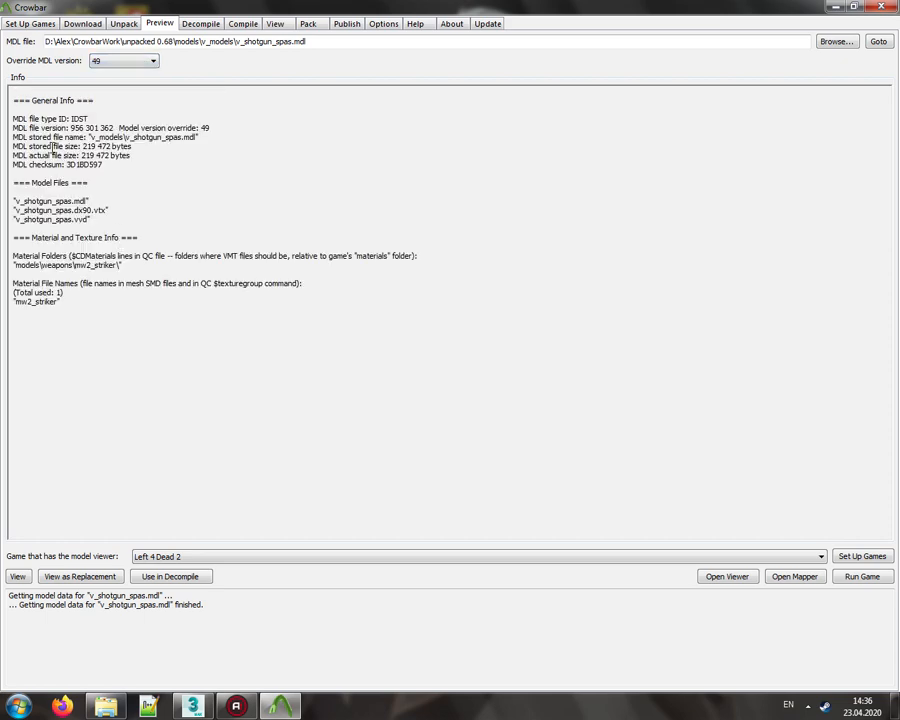
# Step: Check the model's material information, try to view it as a replacement in the model viewer, and close the viewer
pyautogui.moveTo(62, 302); pyautogui.dragTo(120, 275)
pyautogui.click(142, 233)
pyautogui.click(78, 575)
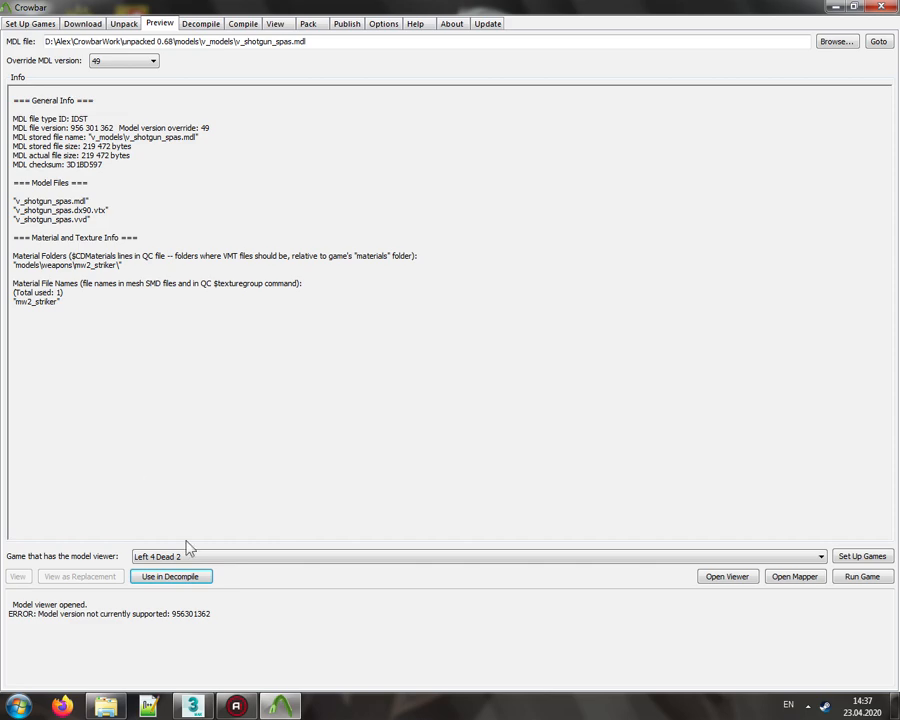
pyautogui.moveTo(209, 613); pyautogui.dragTo(77, 605)
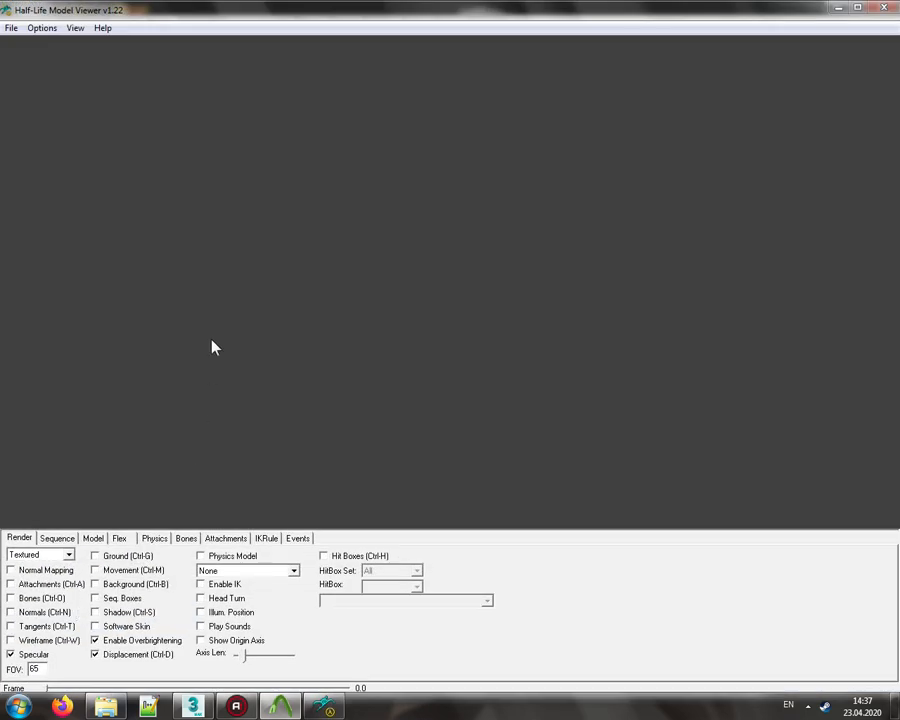
pyautogui.click(857, 8)
pyautogui.click(881, 8)
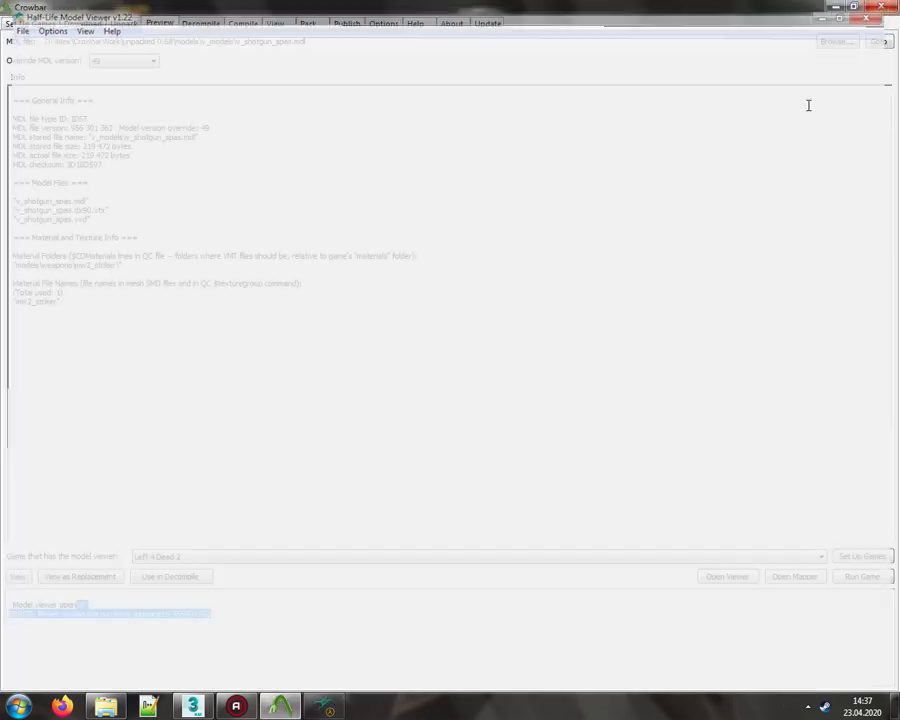
pyautogui.click(160, 600)
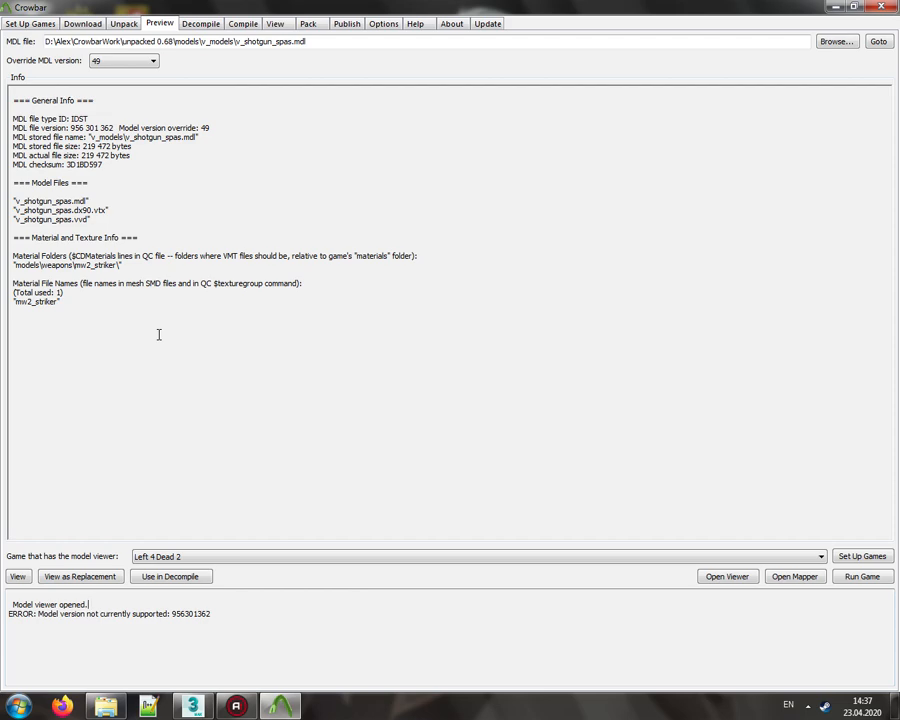
# Step: Decompile v_shotgun_spas.mdl with the MDL version override set to 49 and look through the list of decompiled files
pyautogui.click(168, 576)
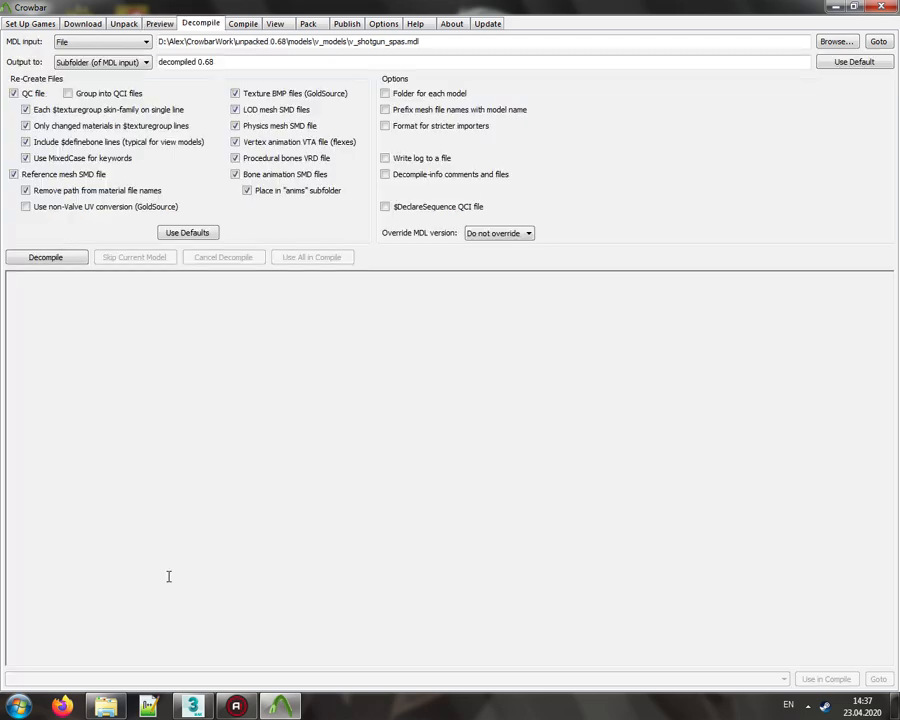
pyautogui.click(500, 236)
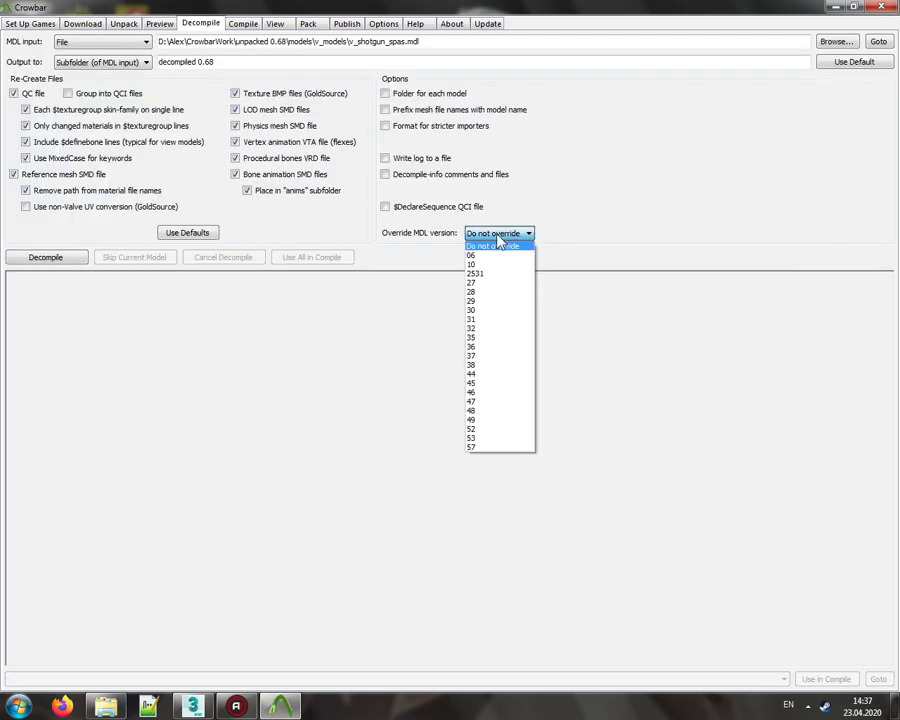
pyautogui.click(482, 420)
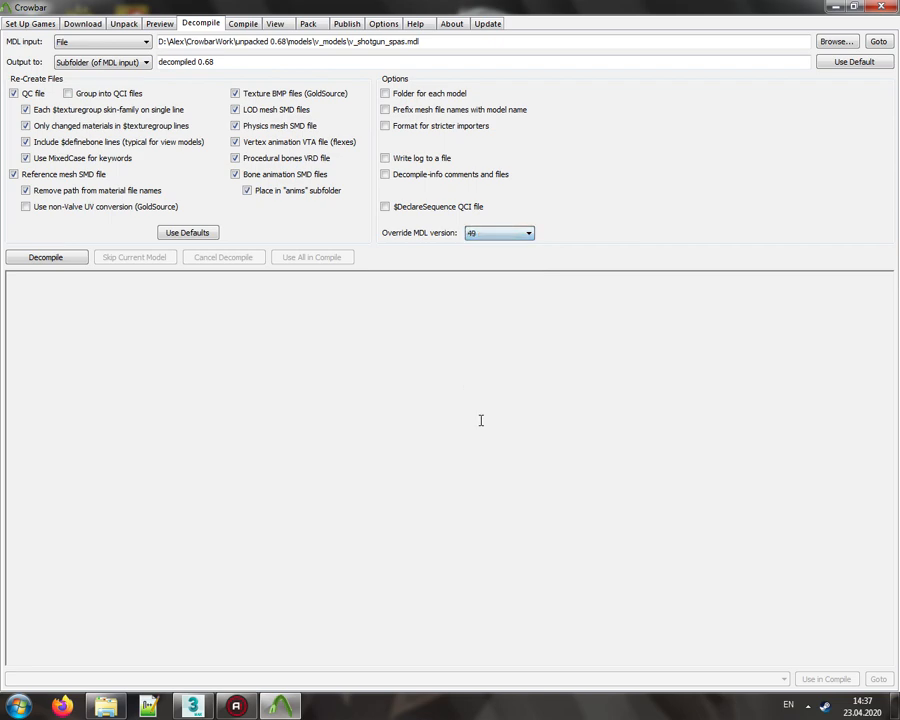
pyautogui.click(73, 261)
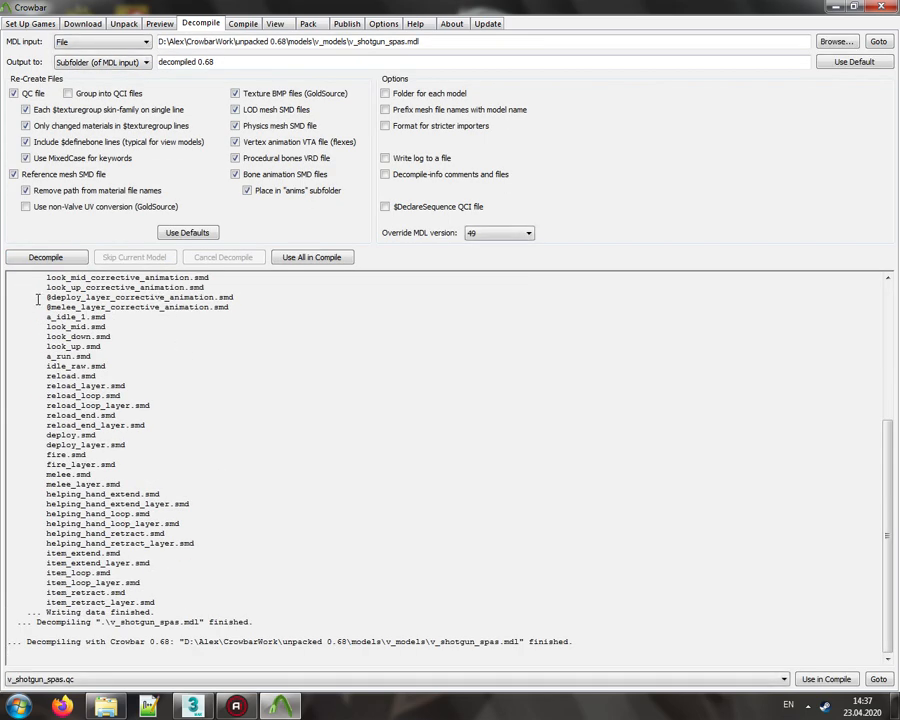
pyautogui.moveTo(44, 297); pyautogui.dragTo(210, 307)
pyautogui.scroll(2, 208, 313)
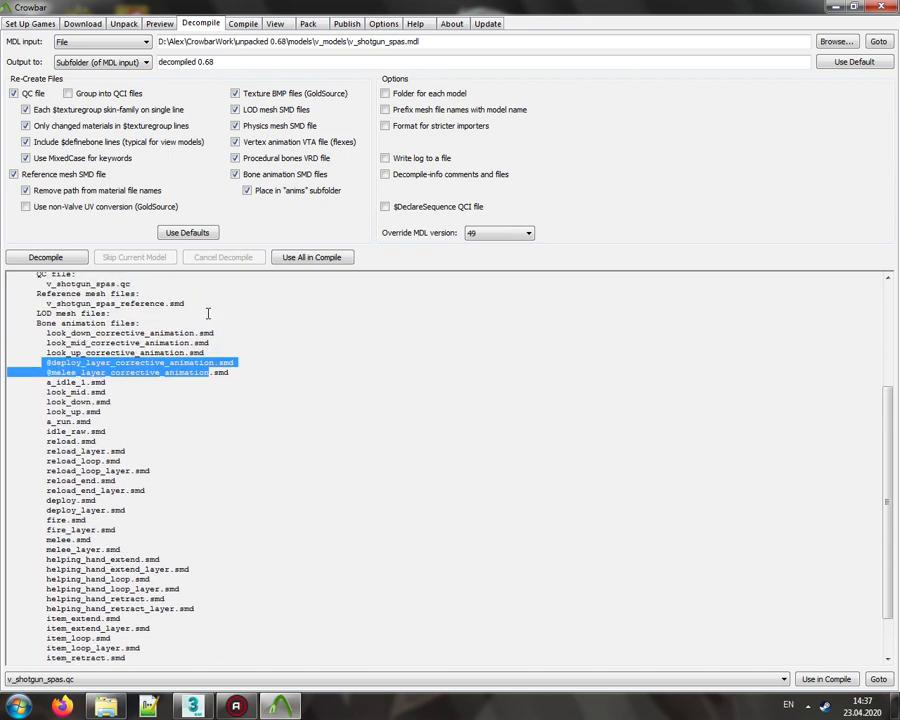
pyautogui.scroll(-2, 208, 313)
pyautogui.scroll(2, 208, 313)
pyautogui.scroll(-3, 208, 313)
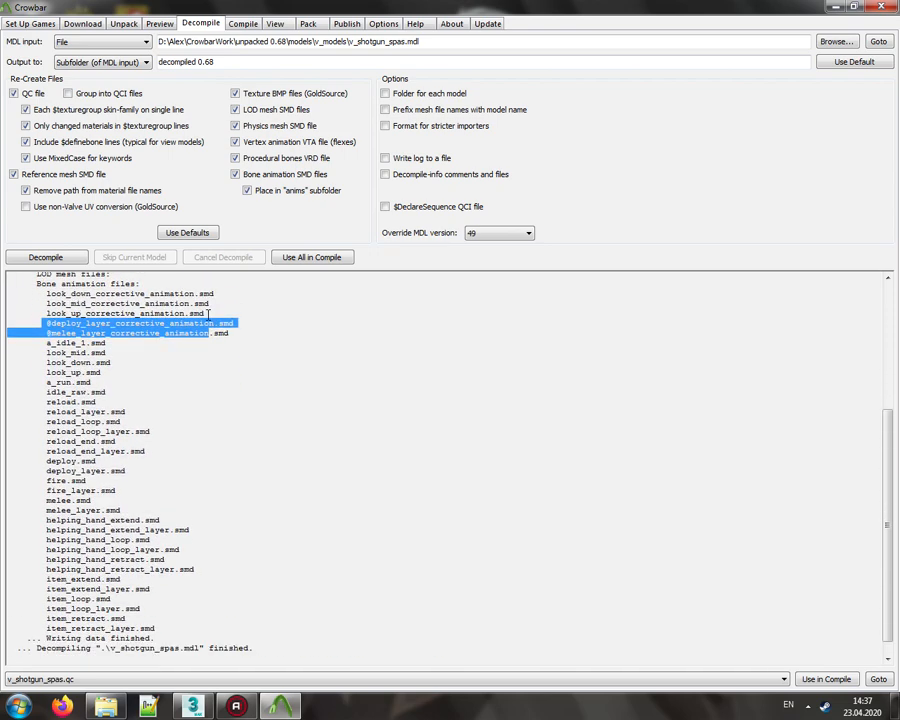
pyautogui.click(229, 364)
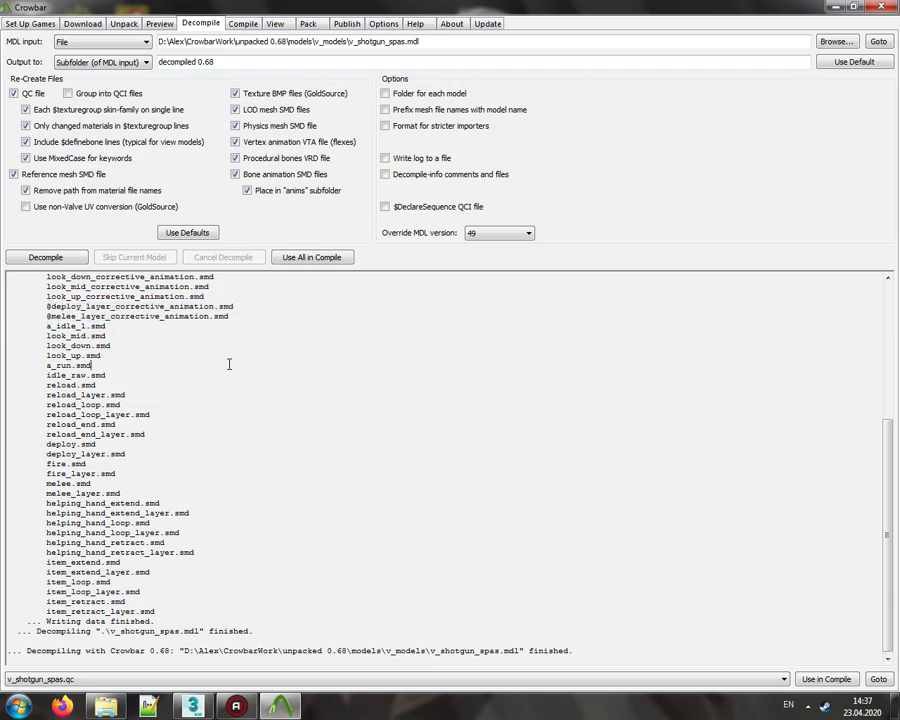
pyautogui.scroll(3, 235, 360)
# Step: Set the MDL version override for decompiling to 48 and decompile v_shotgun_spas.mdl again
pyautogui.click(490, 237)
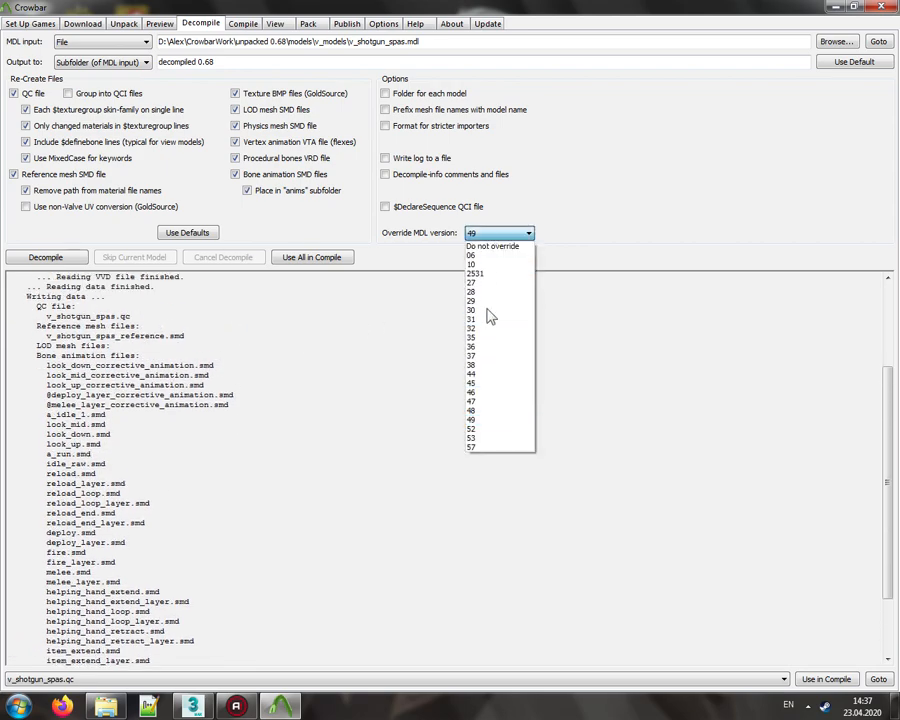
pyautogui.click(482, 402)
pyautogui.click(46, 258)
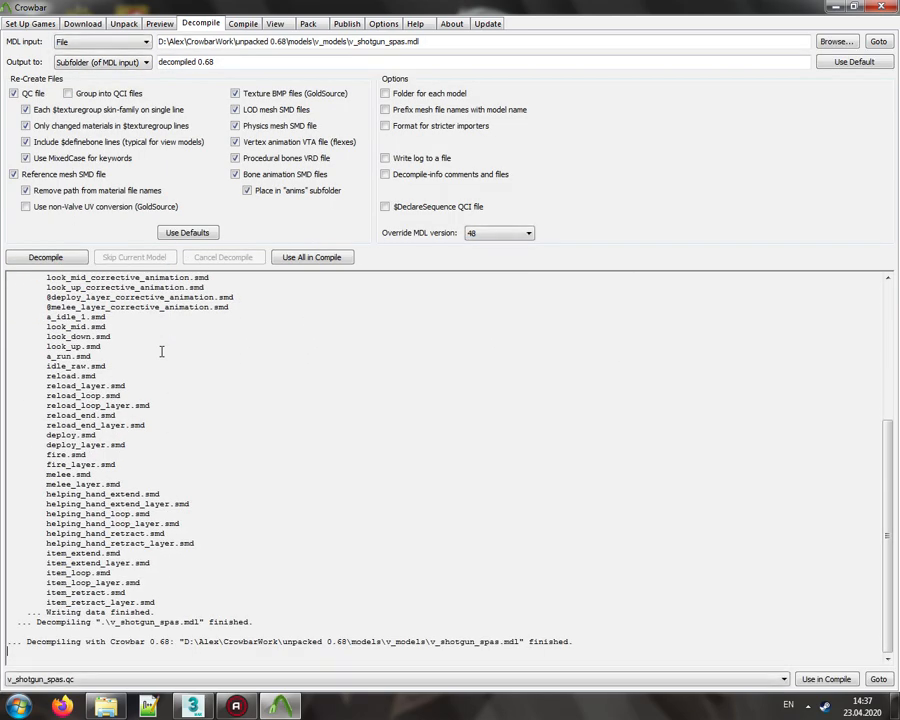
# Step: Set the MDL version override back to 49, decompile v_shotgun_spas.mdl again and read through the decompile log
pyautogui.scroll(2, 160, 350)
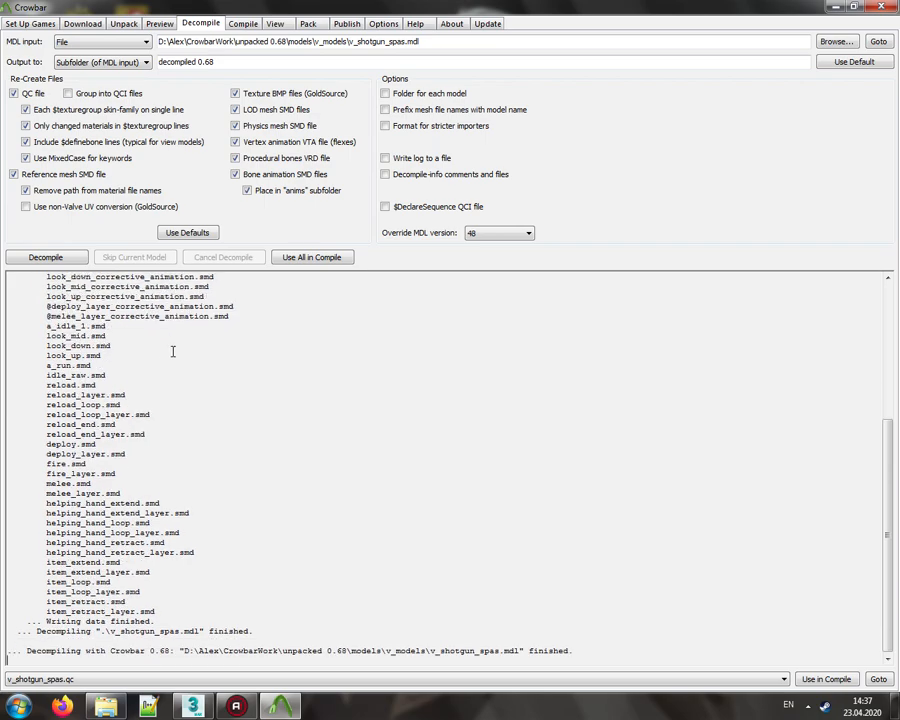
pyautogui.click(497, 233)
pyautogui.click(510, 419)
pyautogui.click(44, 257)
pyautogui.click(237, 353)
pyautogui.scroll(7, 225, 350)
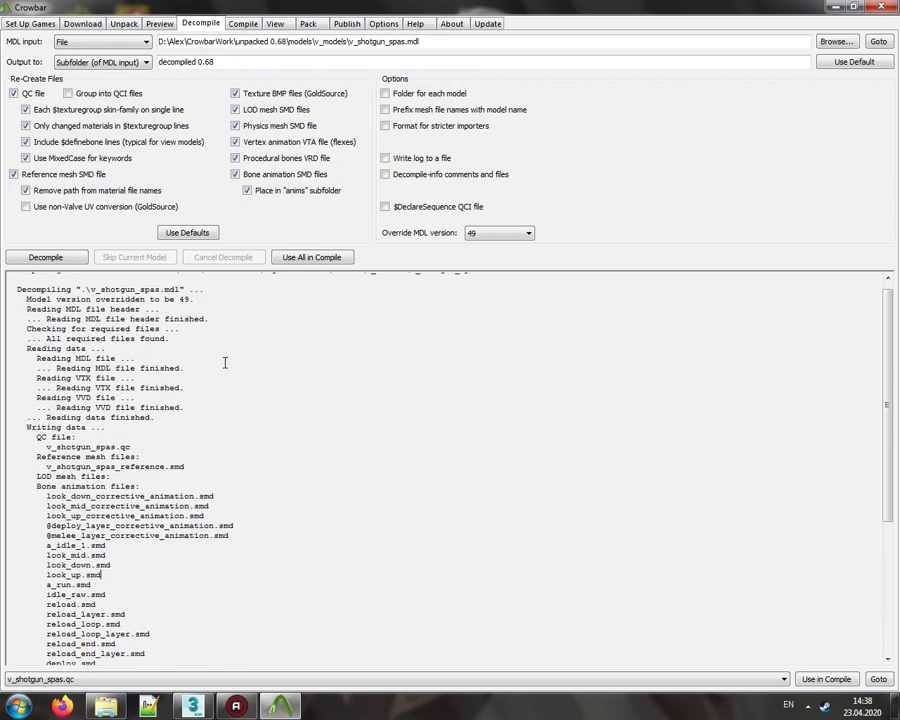
pyautogui.scroll(1, 225, 362)
# Step: Try to decompile v_shotgun_spas.mdl with the MDL version set to Do not override and check the model version in the log
pyautogui.click(498, 233)
pyautogui.click(486, 247)
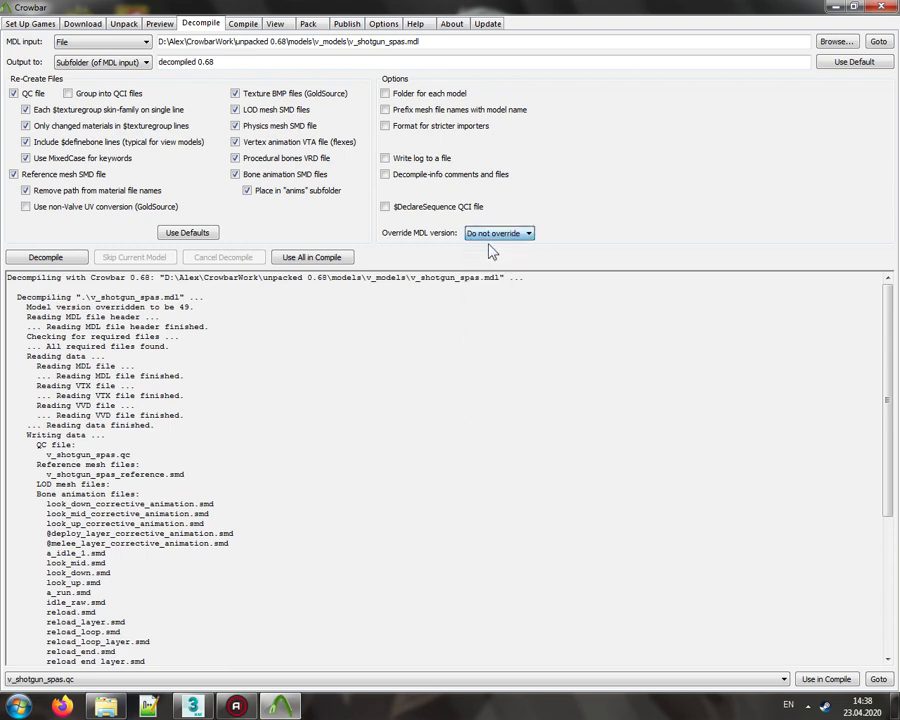
pyautogui.click(74, 258)
pyautogui.moveTo(27, 307); pyautogui.dragTo(178, 307)
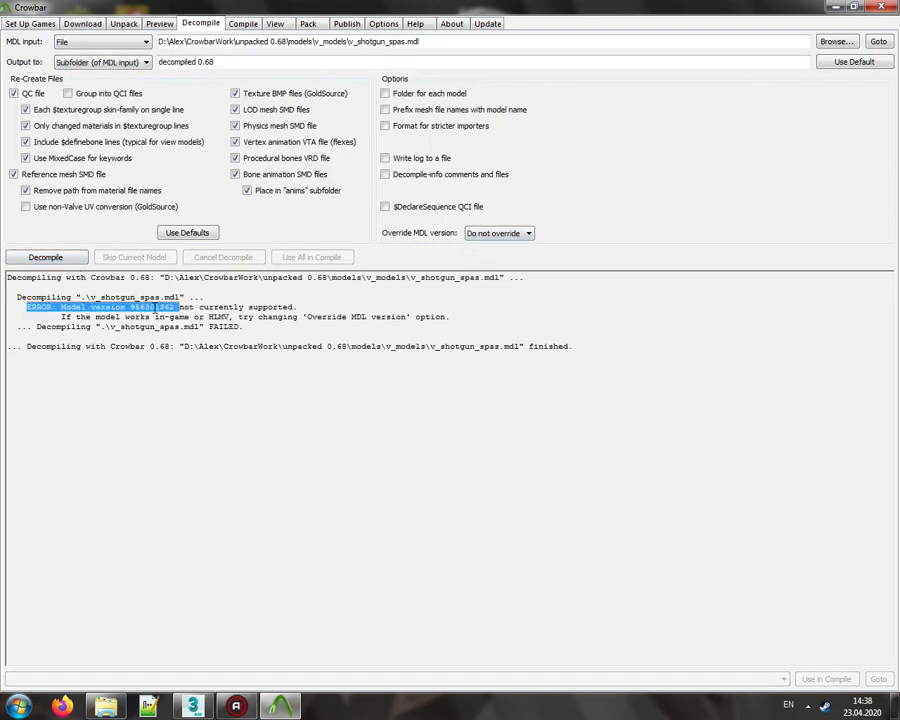
pyautogui.doubleClick(155, 307)
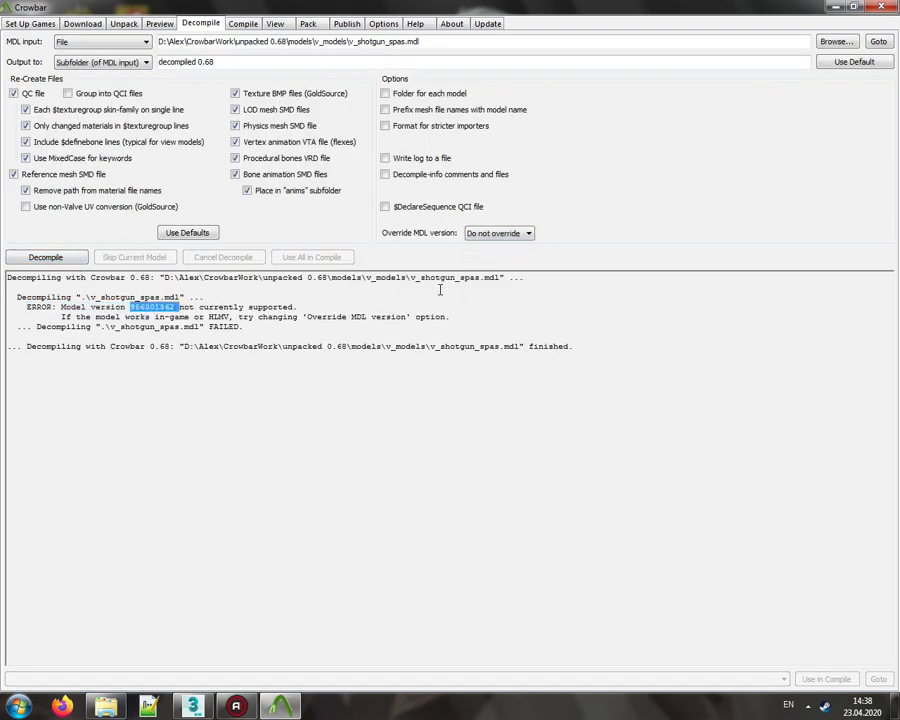
# Step: Decompile v_shotgun_spas.mdl with the MDL version overridden as 49 and review the list of animation files
pyautogui.click(498, 233)
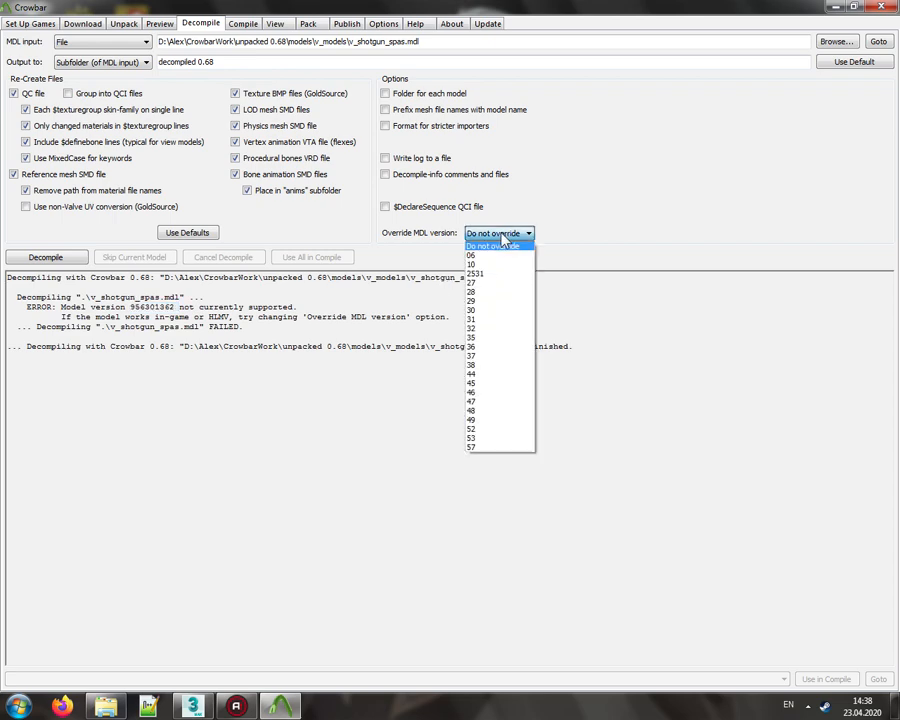
pyautogui.click(480, 421)
pyautogui.click(45, 258)
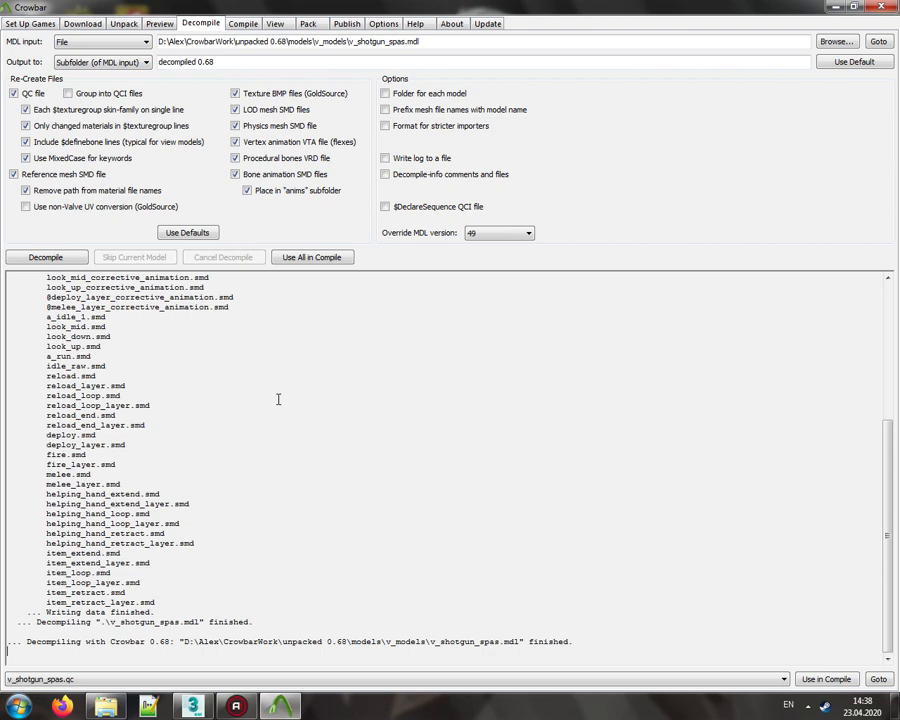
pyautogui.moveTo(47, 346); pyautogui.dragTo(200, 567)
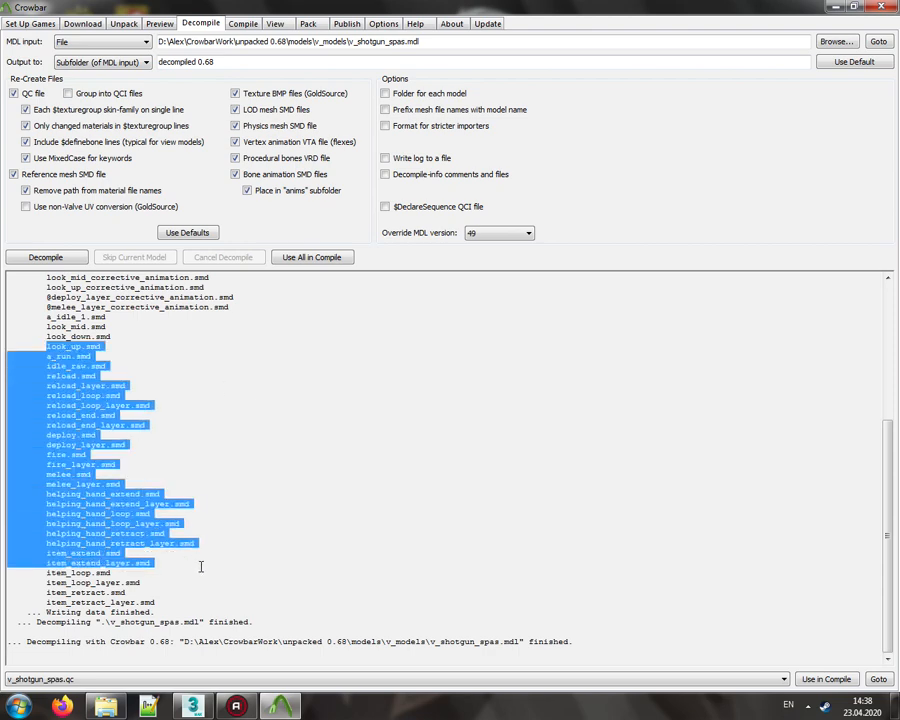
pyautogui.click(200, 567)
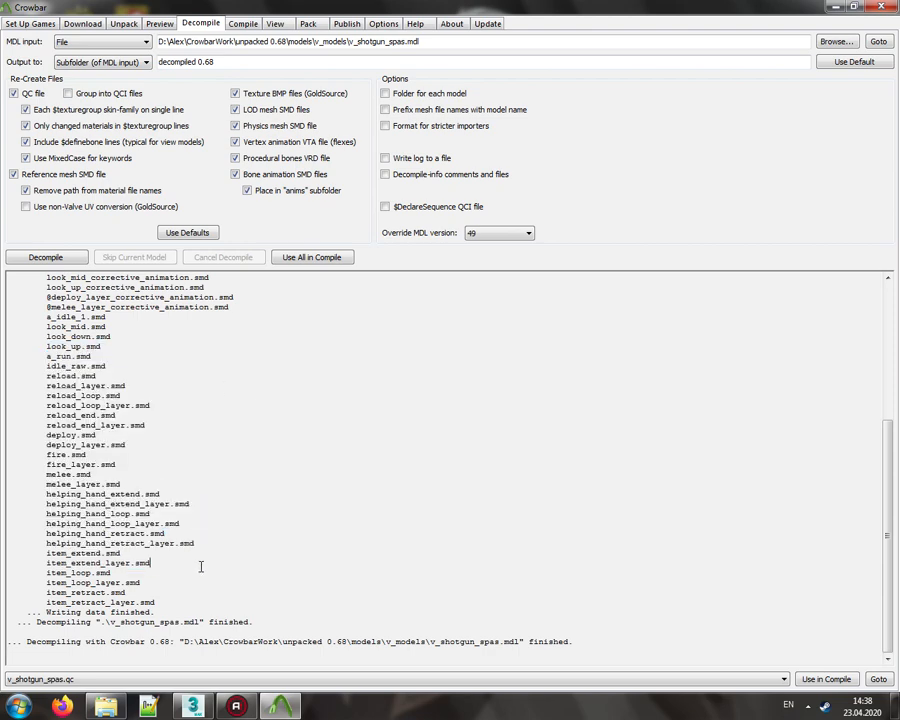
# Step: Use the decompiled v_shotgun_spas.qc as the input file for compiling
pyautogui.click(810, 681)
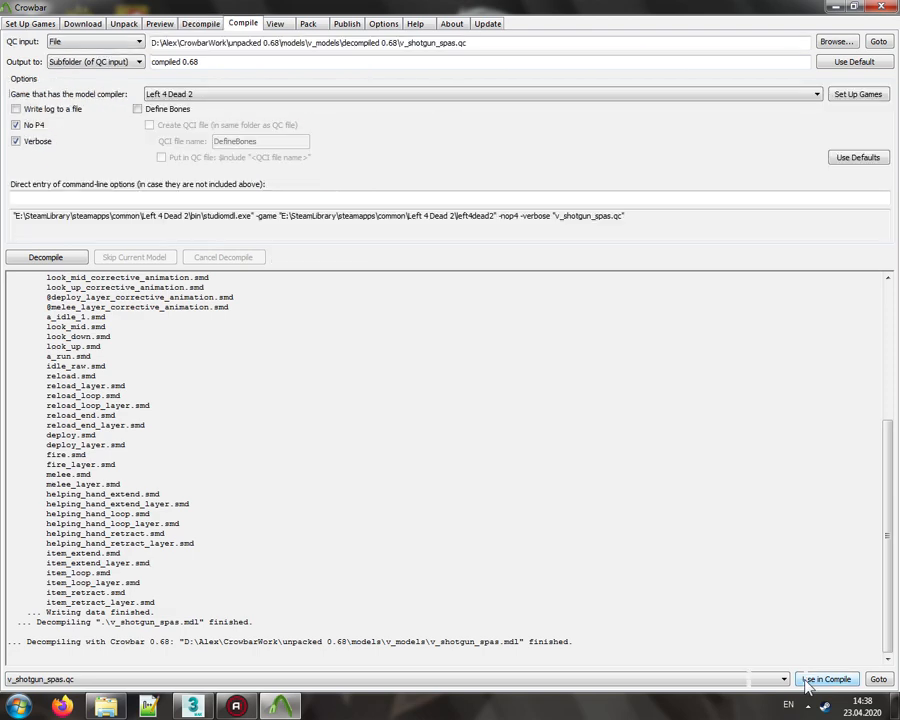
pyautogui.doubleClick(422, 44)
pyautogui.click(422, 44)
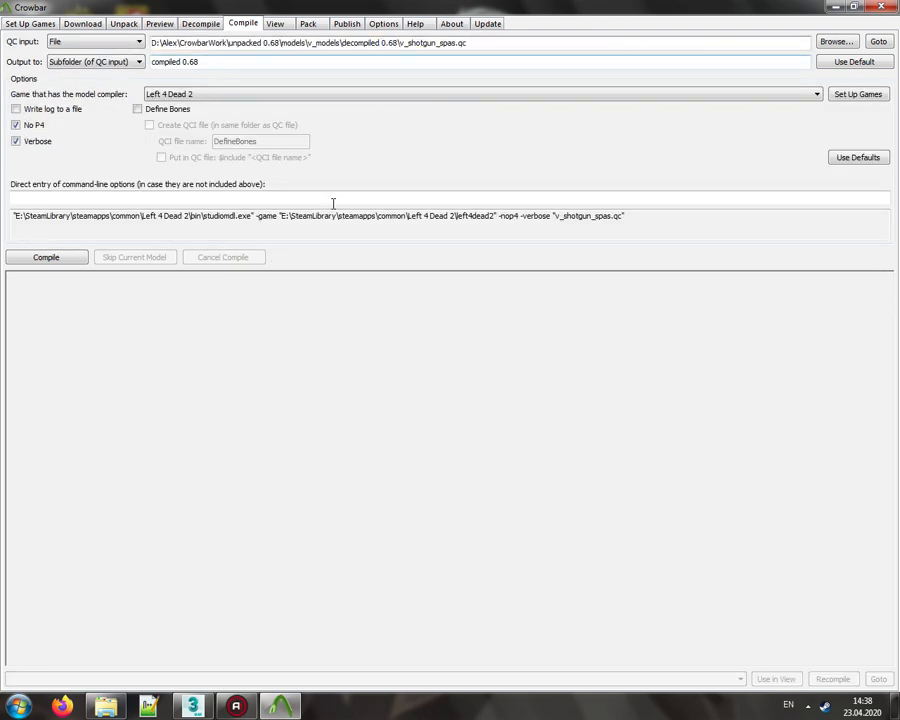
# Step: Switch to the file explorer and open the decompiled 0.68 folder inside unpacked 0.68, models, v_models
pyautogui.rightClick(108, 706)
pyautogui.click(80, 466)
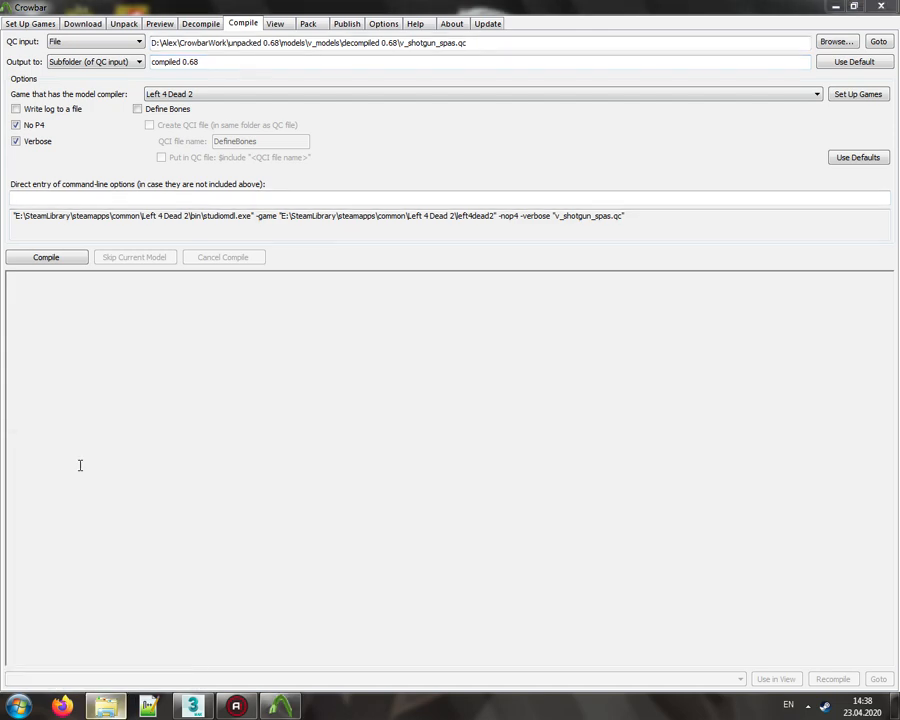
pyautogui.doubleClick(193, 288)
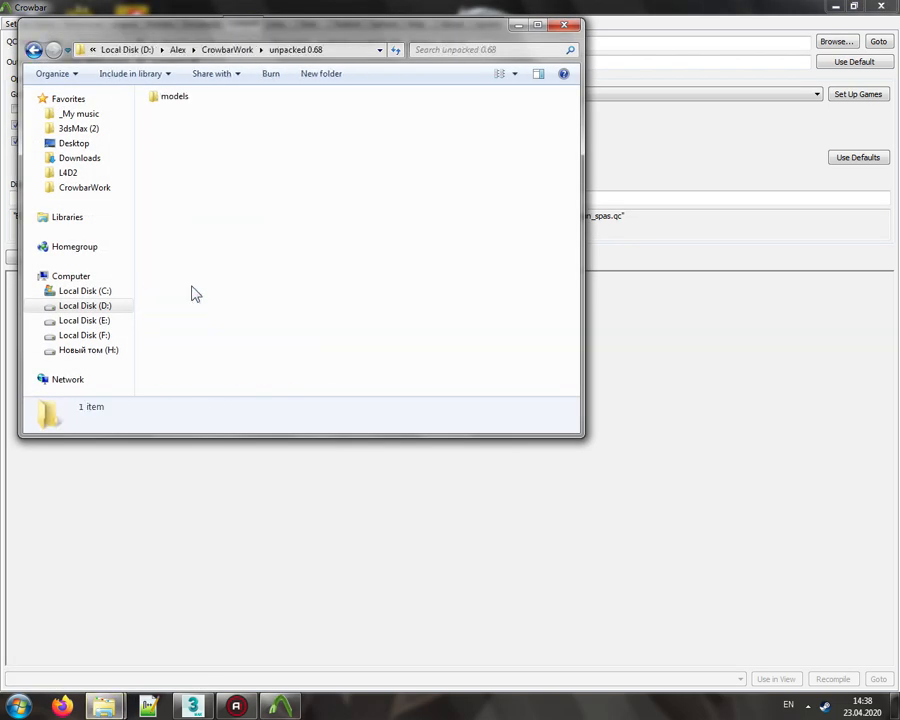
pyautogui.doubleClick(175, 100)
pyautogui.doubleClick(175, 97)
pyautogui.doubleClick(176, 97)
# Step: Duplicate v_shotgun_spas.qc in the same folder and rename the copy as _mw2striker_eotech.qc
pyautogui.click(190, 112)
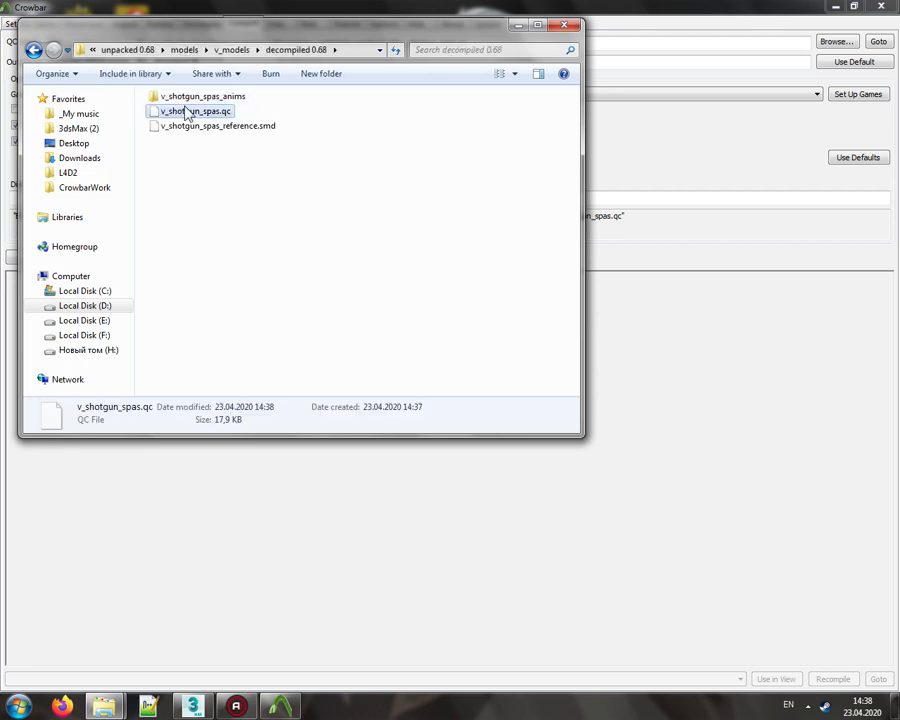
pyautogui.keyDown('ctrl'); pyautogui.moveTo(190, 112); pyautogui.dragTo(304, 254); pyautogui.keyUp('ctrl')
pyautogui.press('F2')
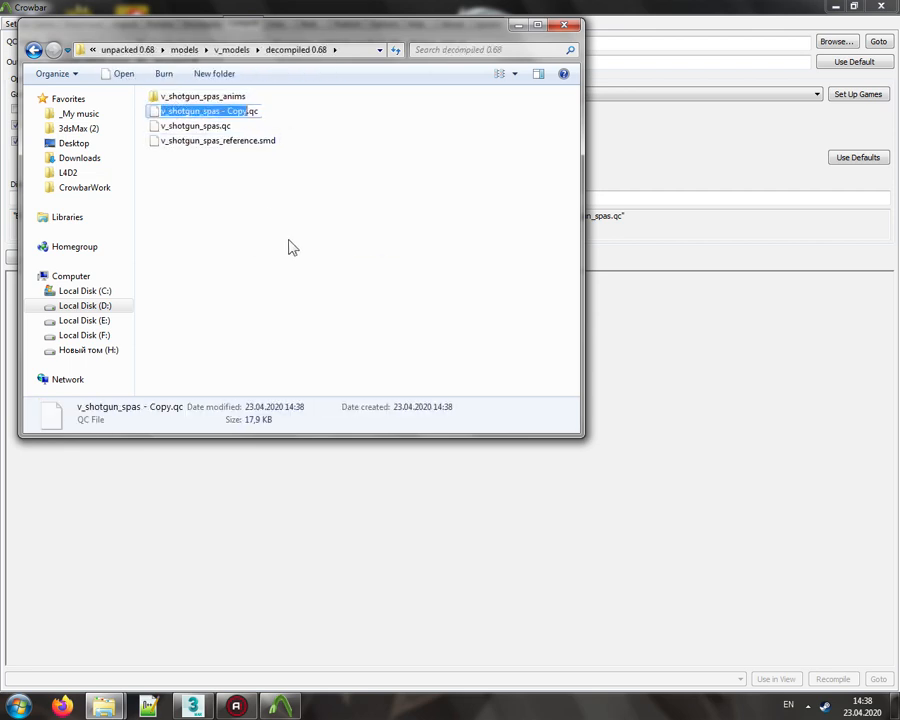
pyautogui.write('_mw2striker')
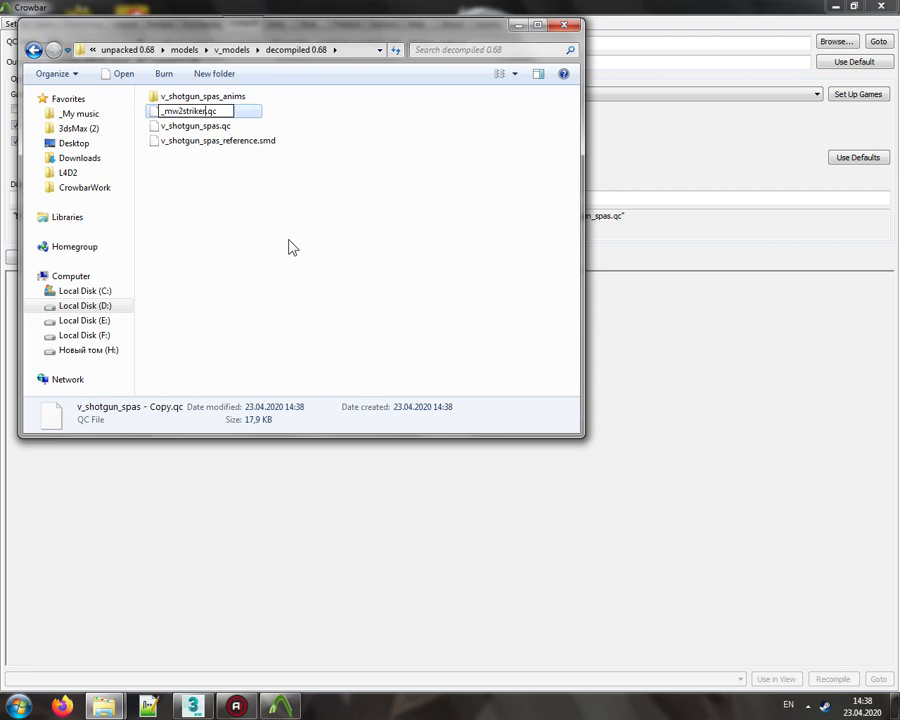
pyautogui.write('_eoted')
pyautogui.write('h')
pyautogui.press('Return')
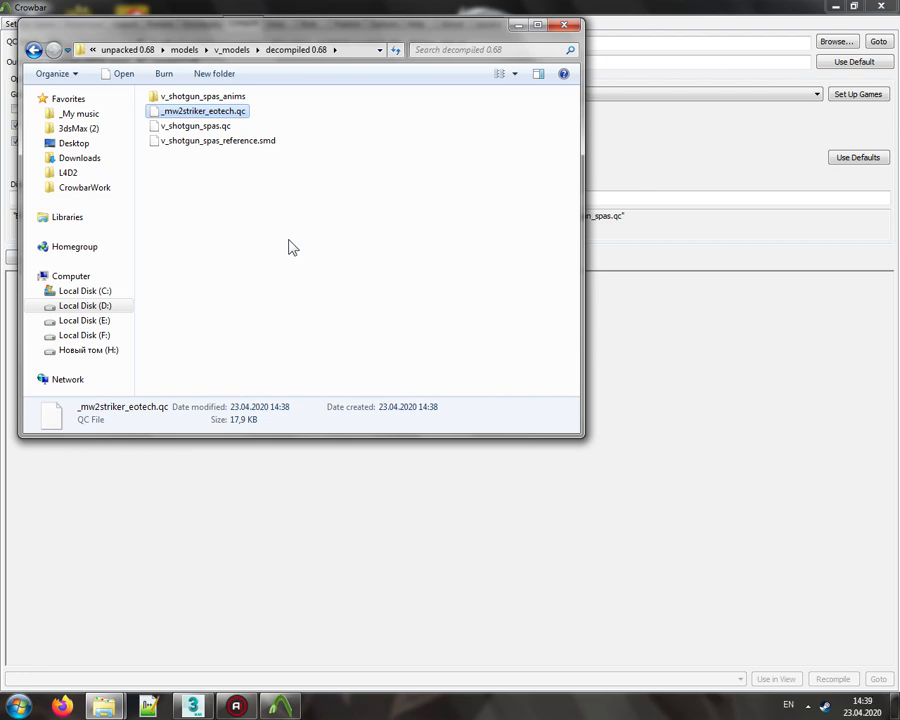
# Step: Open _mw2striker_eotech.qc in Notepad++, decline the program update, and minimize the editor
pyautogui.click(200, 127)
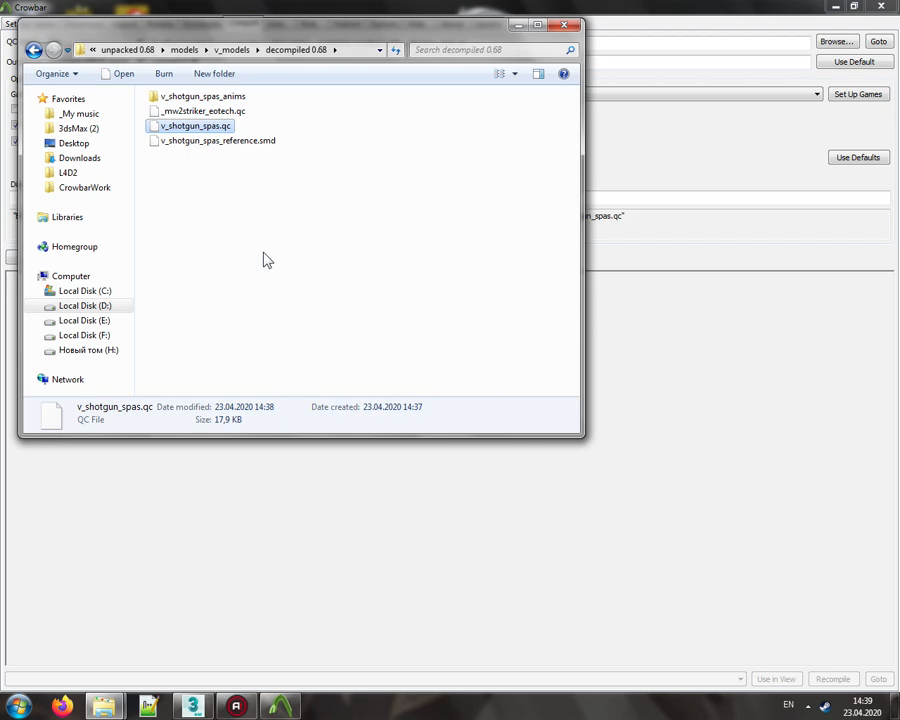
pyautogui.click(216, 113)
pyautogui.rightClick(215, 112)
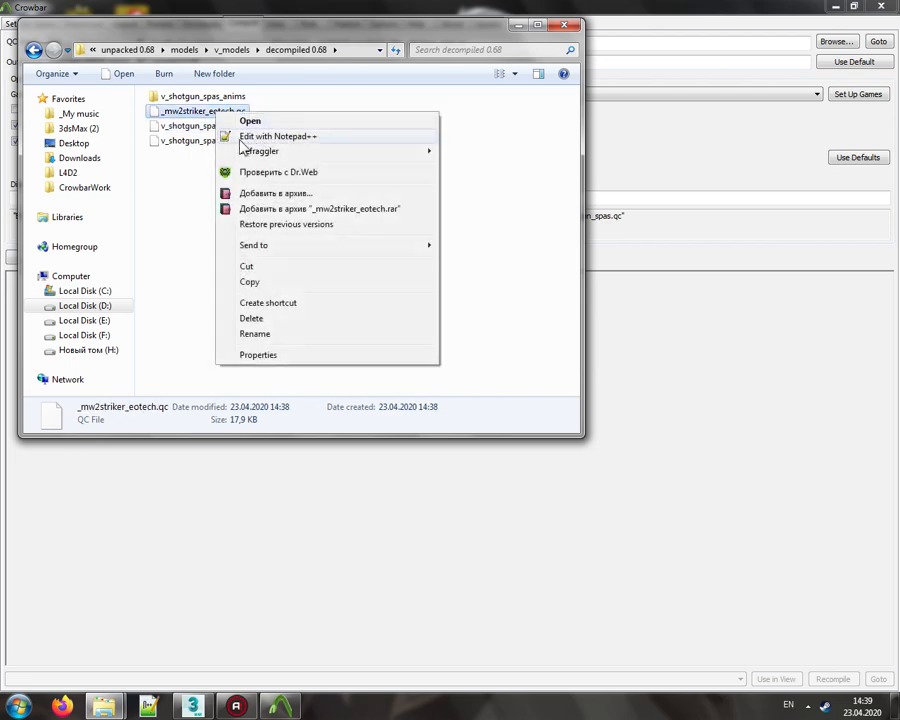
pyautogui.click(243, 139)
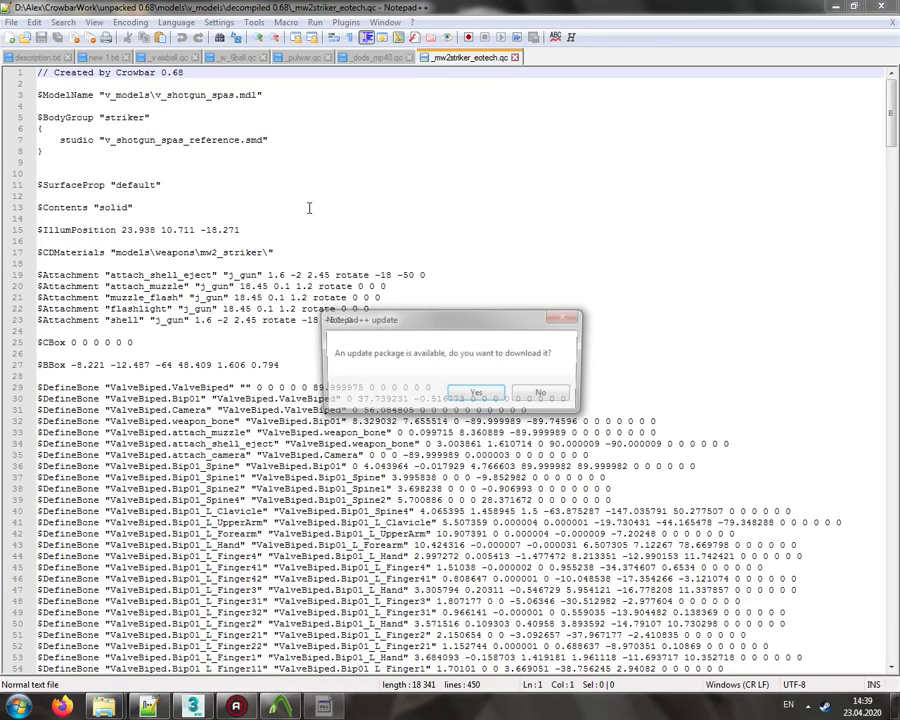
pyautogui.click(544, 394)
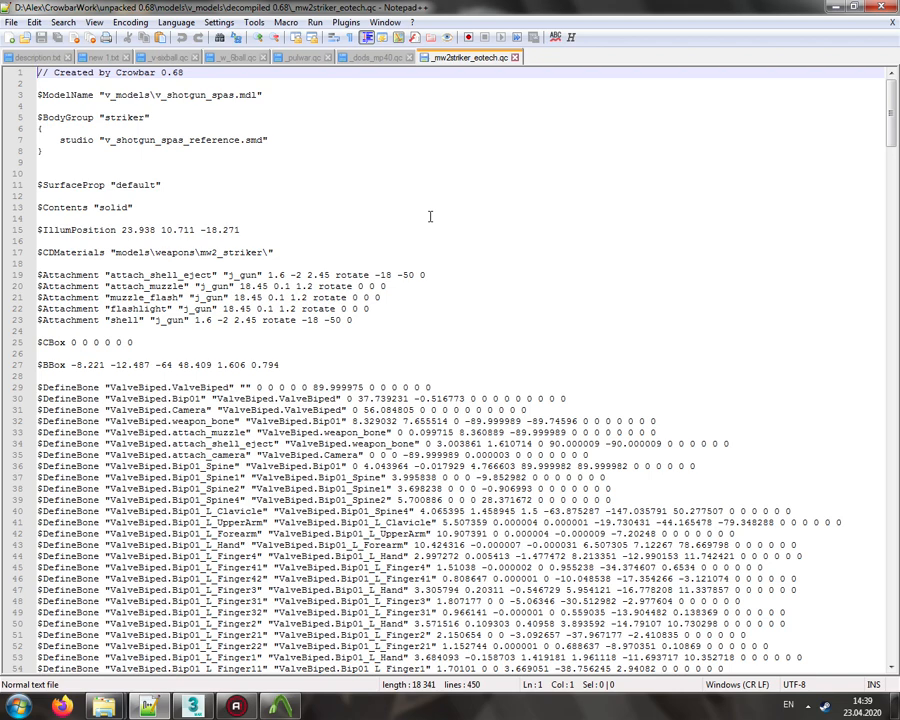
pyautogui.click(838, 7)
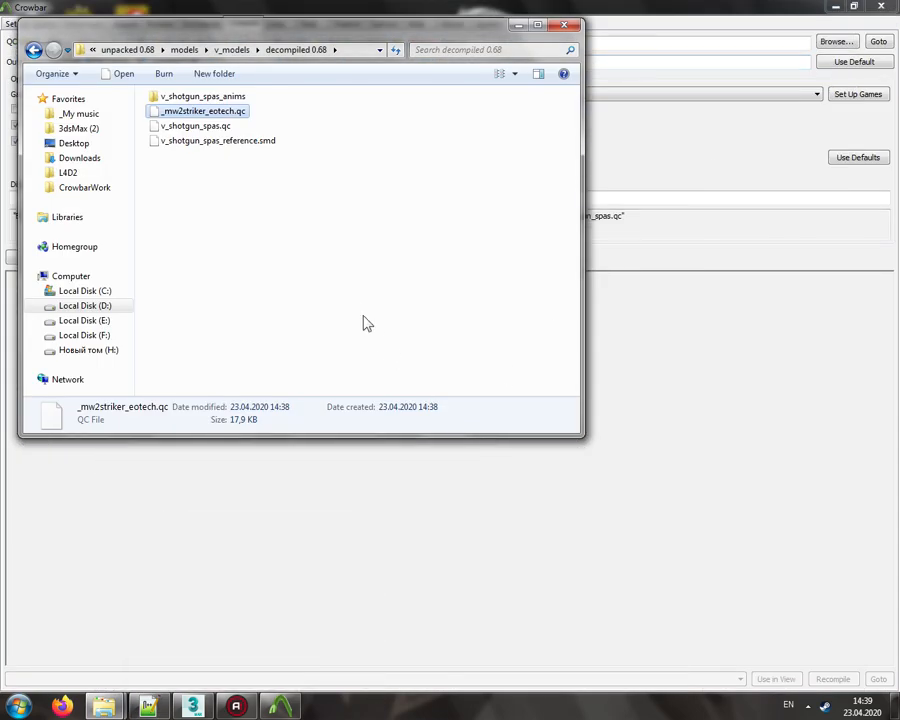
# Step: Switch to 3ds Max and save the Striker scene as v_mw2striker in the L4D2 scenes folder
pyautogui.click(193, 706)
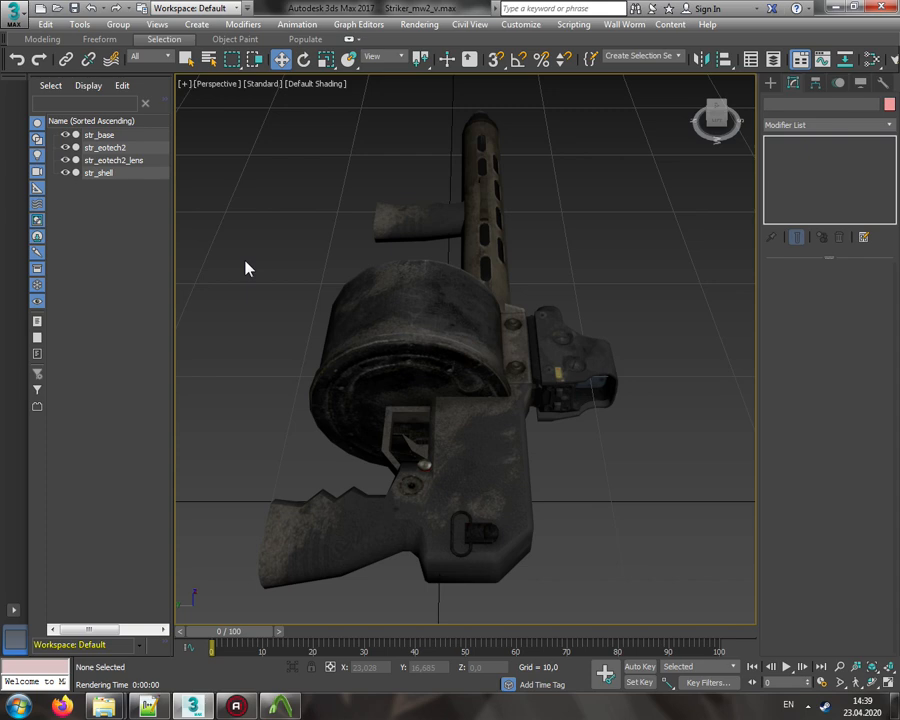
pyautogui.click(14, 14)
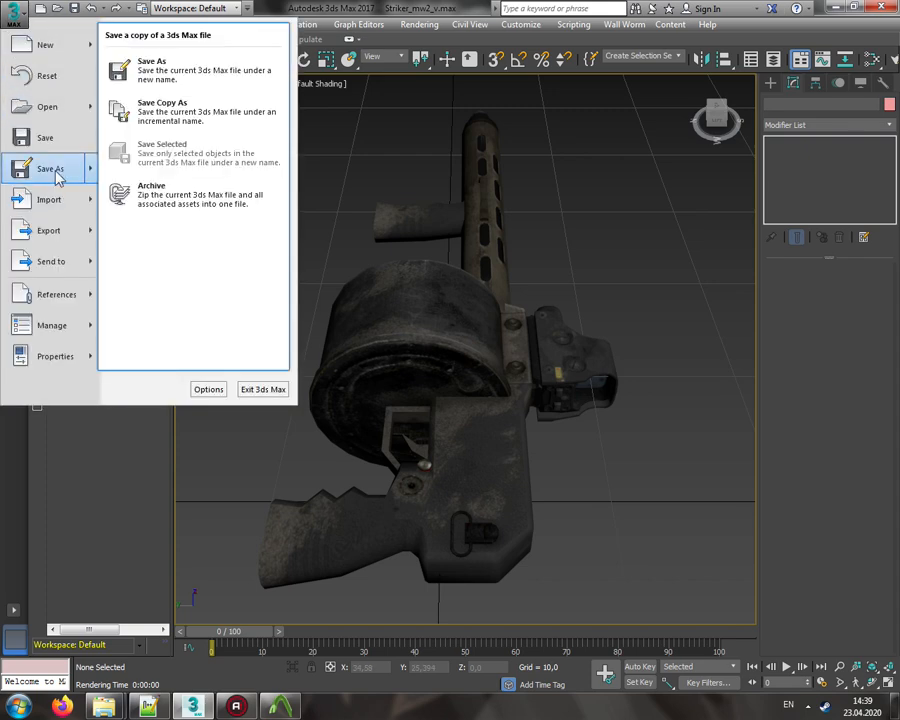
pyautogui.click(55, 172)
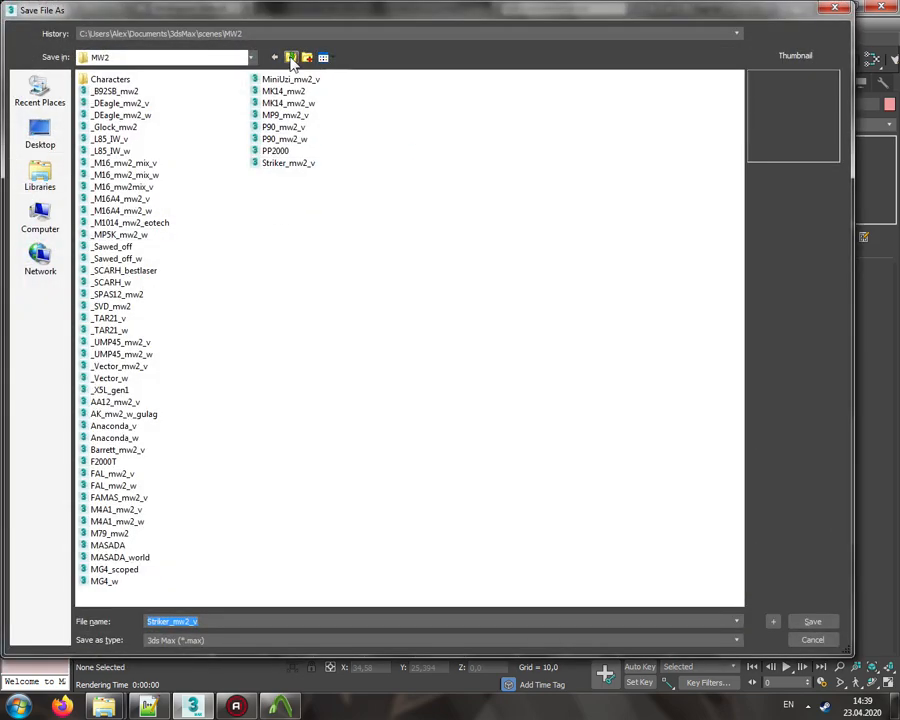
pyautogui.click(290, 57)
pyautogui.doubleClick(98, 223)
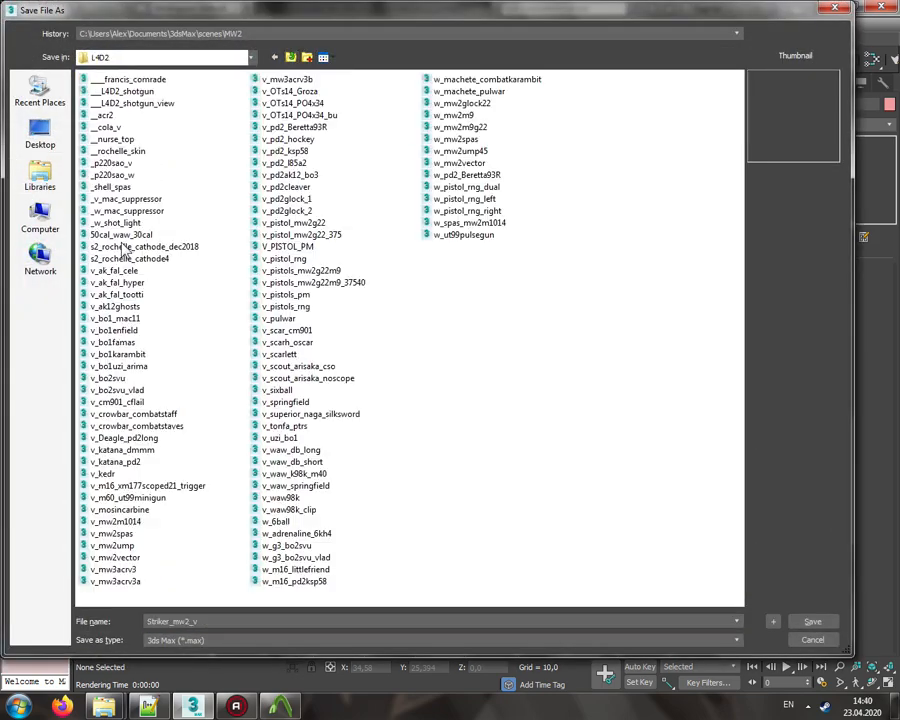
pyautogui.doubleClick(239, 621)
pyautogui.write('v_')
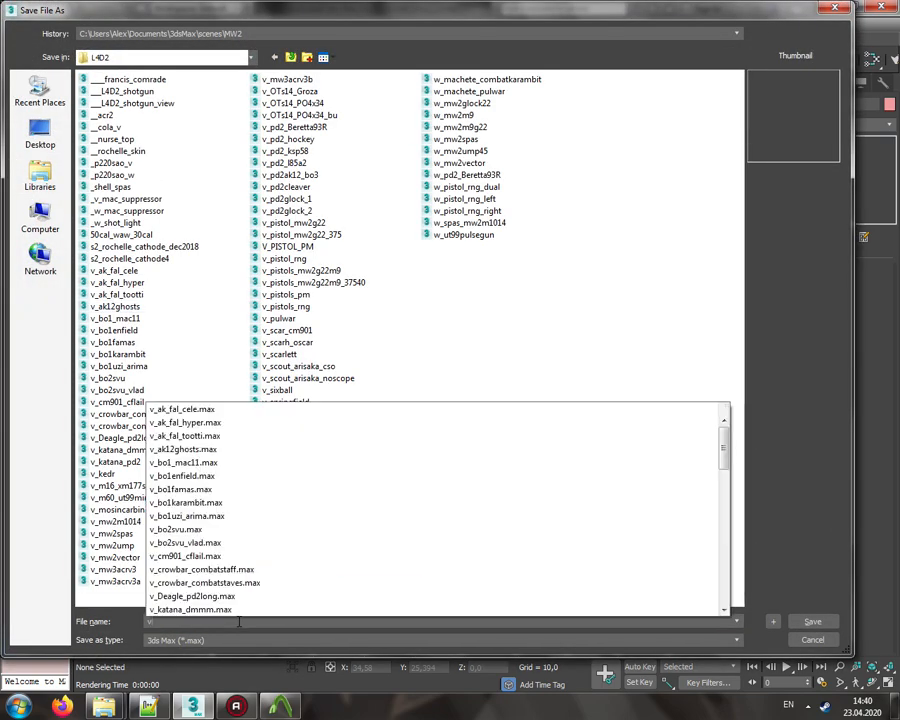
pyautogui.write('mw2')
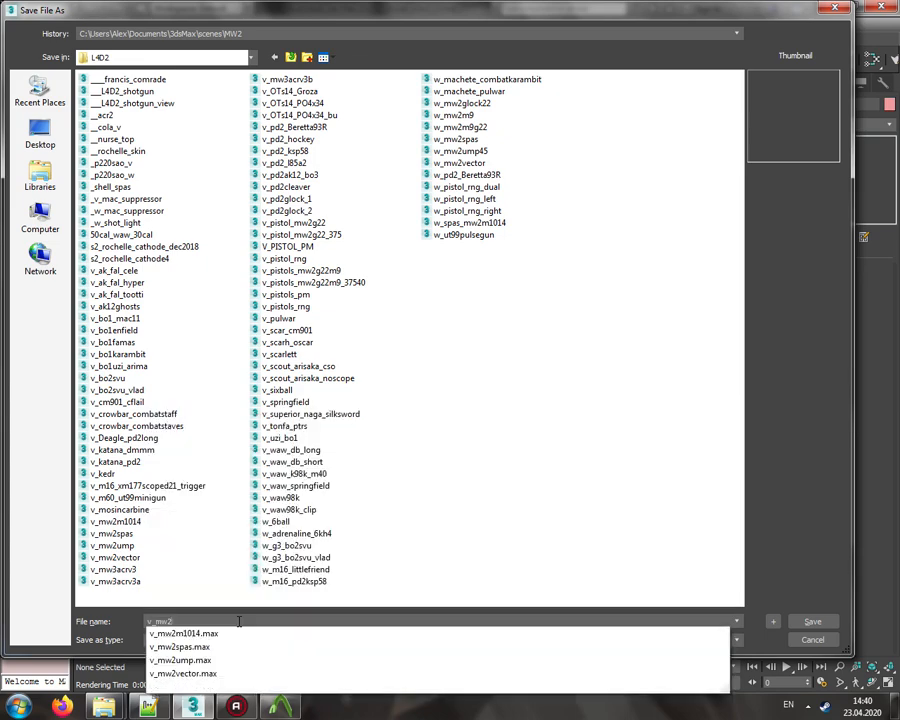
pyautogui.write('striker')
pyautogui.press('Return')
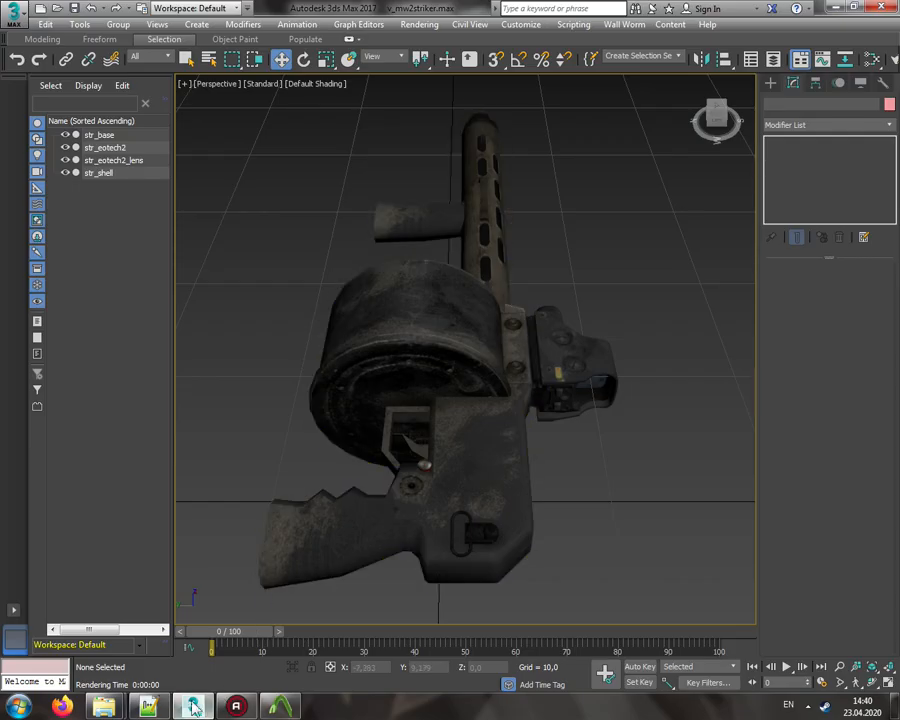
# Step: In Notepad++, change the striker body group's studio reference in _mw2striker_eotech.qc to v_mw2striker.smd and save the file
pyautogui.click(148, 706)
pyautogui.moveTo(116, 142); pyautogui.dragTo(237, 142)
pyautogui.write('mw2stri')
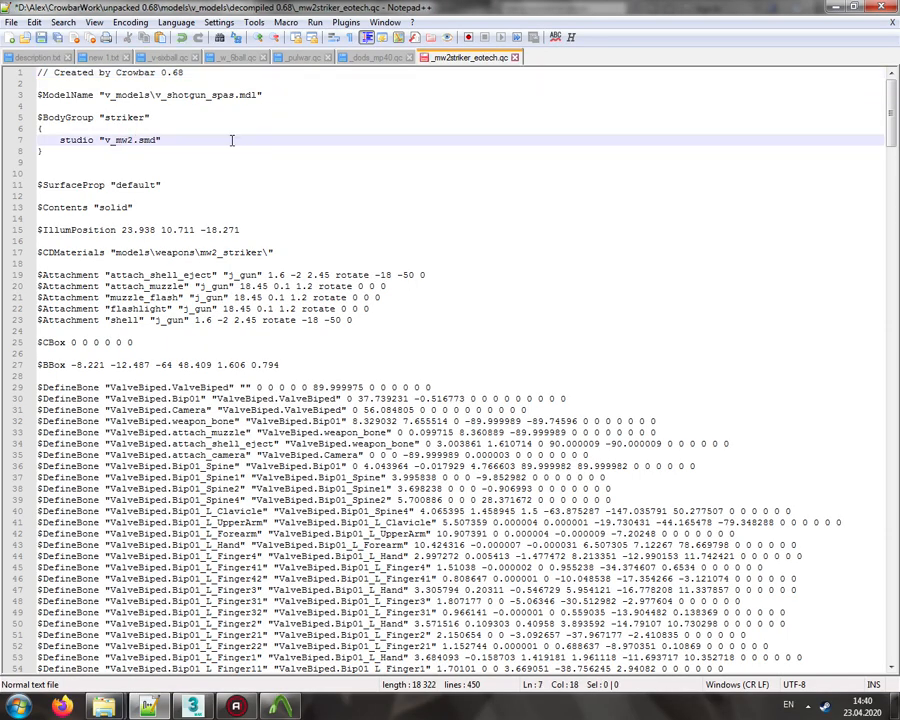
pyautogui.write('ker')
pyautogui.hotkey('ctrl', 's')
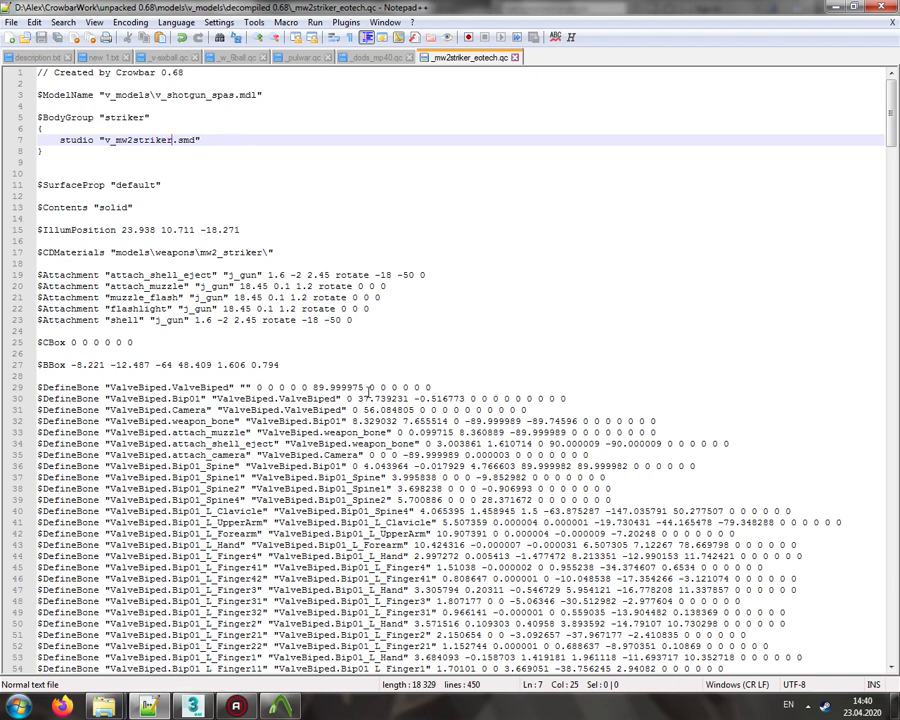
# Step: Switch to 3ds Max and open Wall Worm's SMD and QC Importer
pyautogui.click(193, 707)
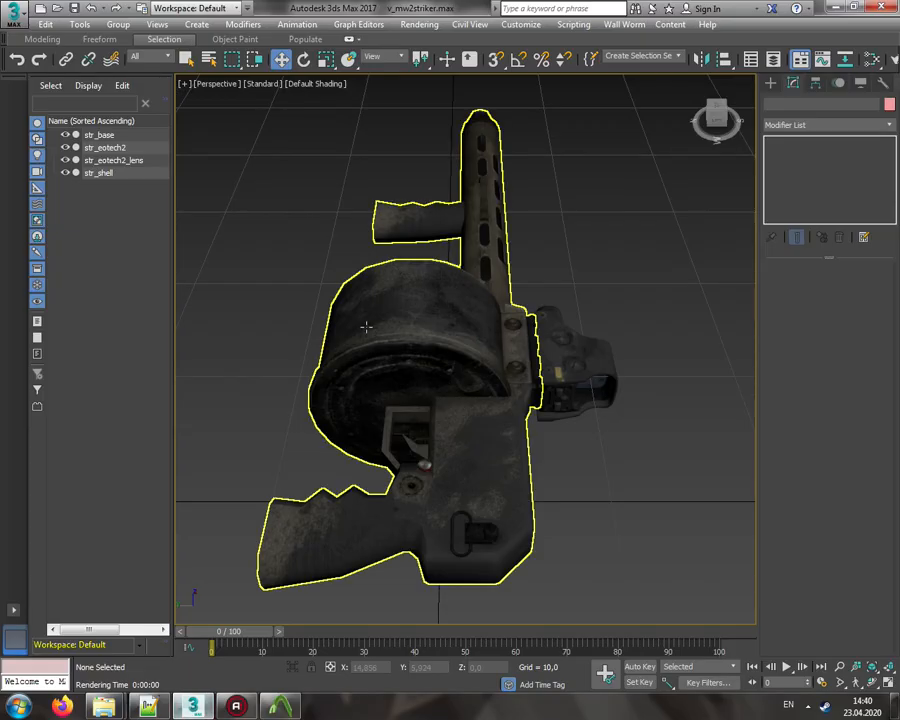
pyautogui.click(623, 25)
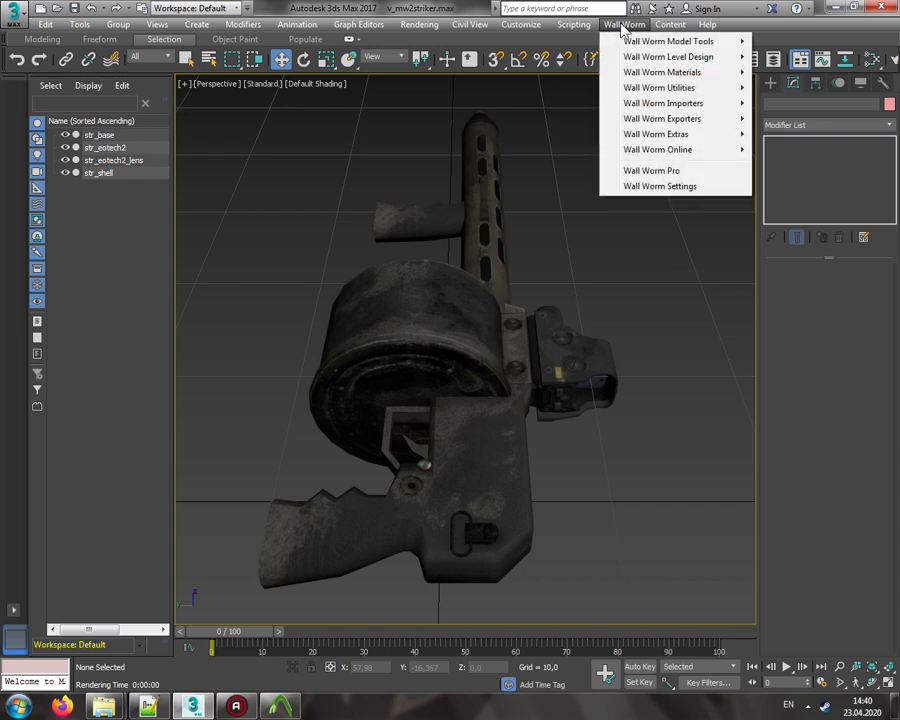
pyautogui.moveTo(688, 106)
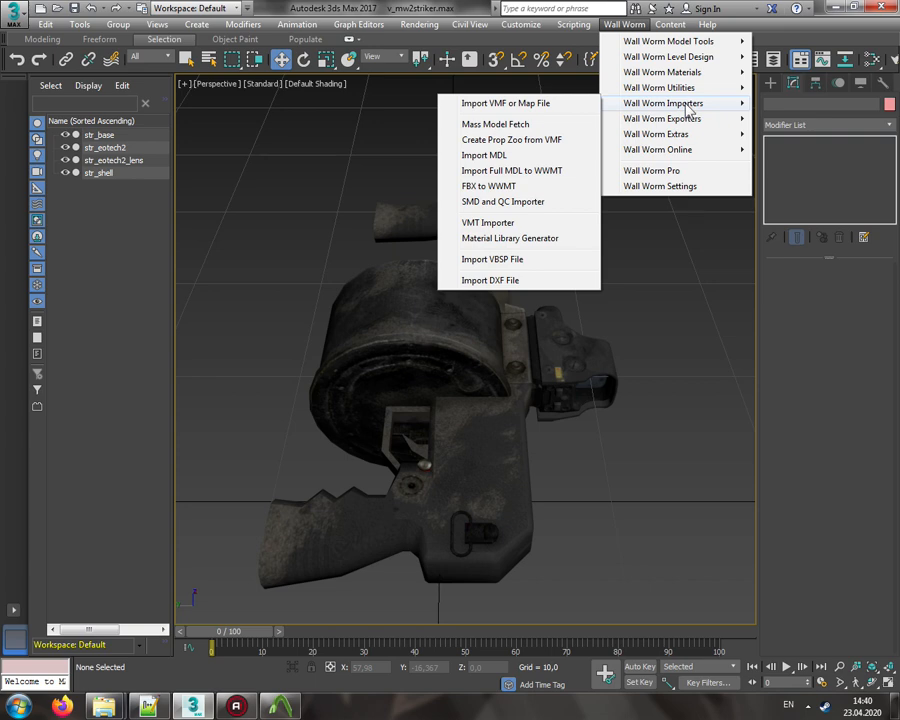
pyautogui.click(548, 200)
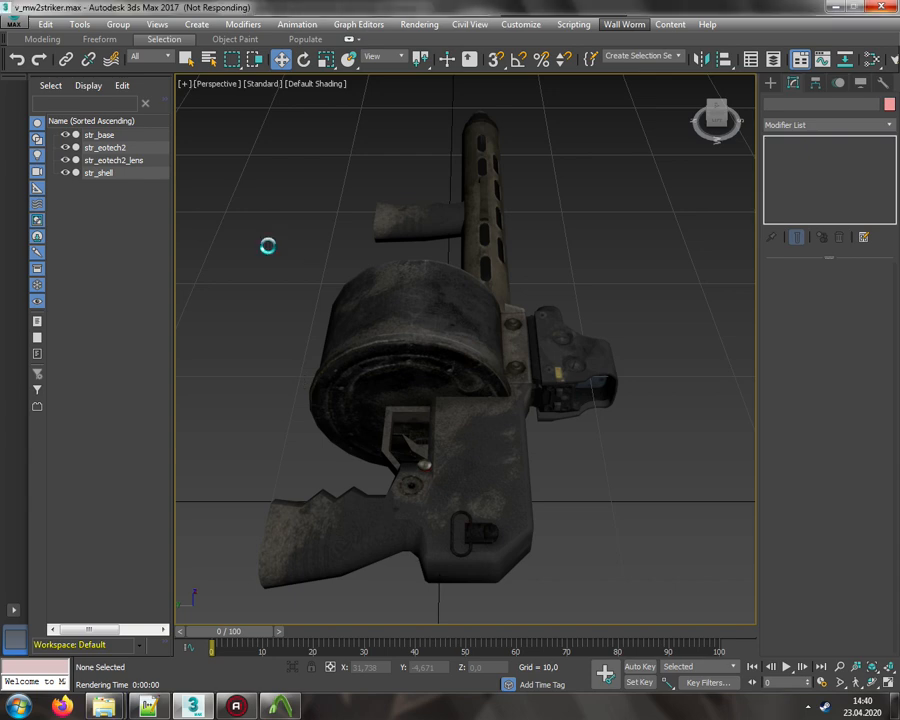
# Step: Review the striker body group's studio reference in _mw2striker_eotech.qc in Notepad++, and minimize the editor
pyautogui.click(149, 704)
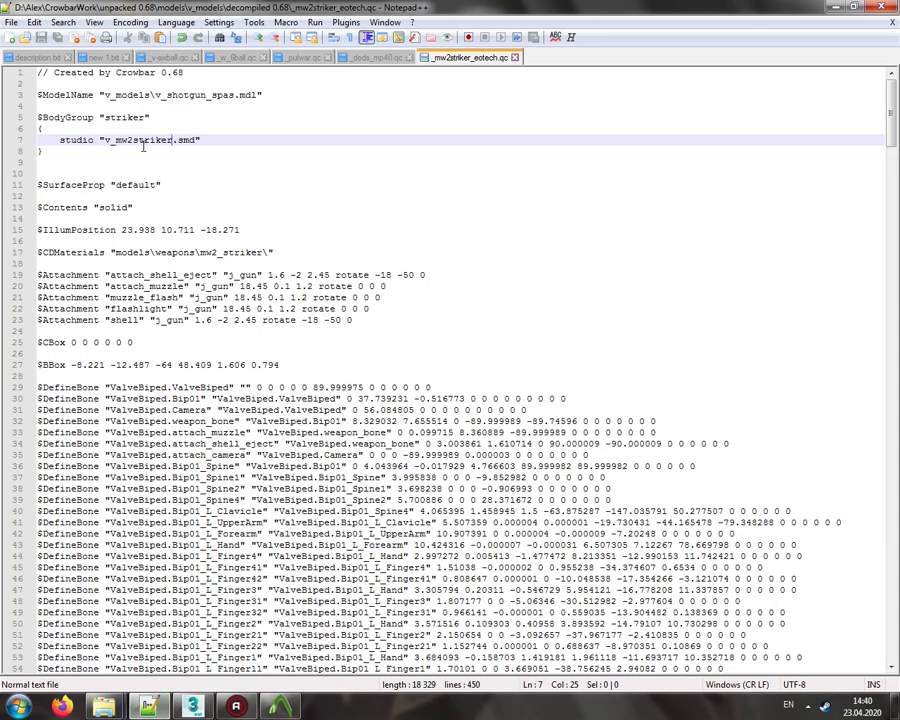
pyautogui.click(137, 141)
pyautogui.doubleClick(137, 141)
pyautogui.click(131, 141)
pyautogui.doubleClick(187, 140)
pyautogui.click(835, 10)
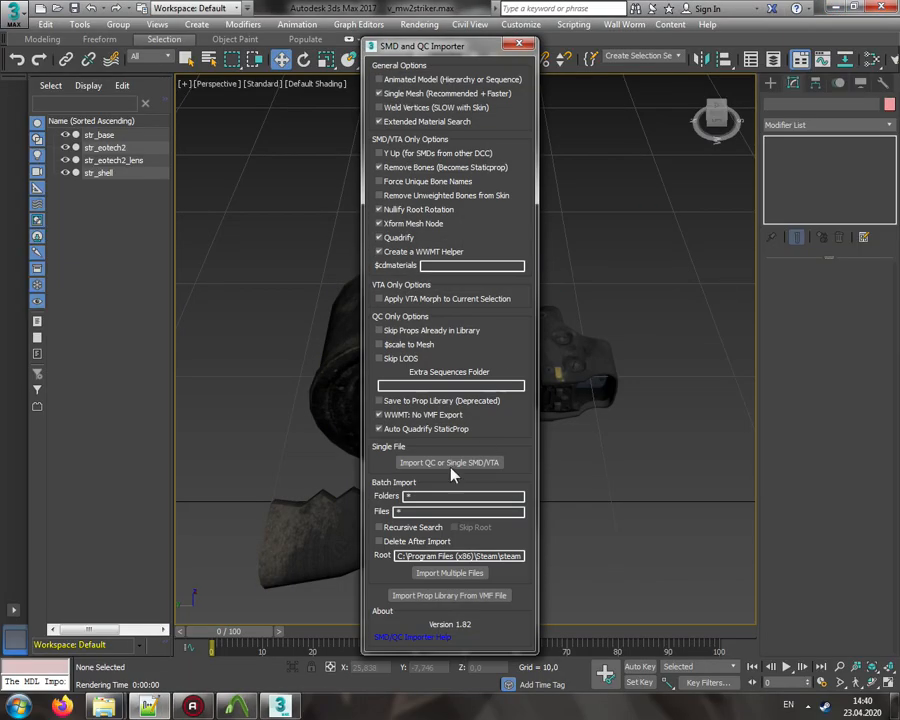
# Step: Import the v_shotgun_spas model with its bones from CrowbarWork\unpacked 0.68\models\v_models\decompiled 0.68 on drive D, and close the importer
pyautogui.click(455, 465)
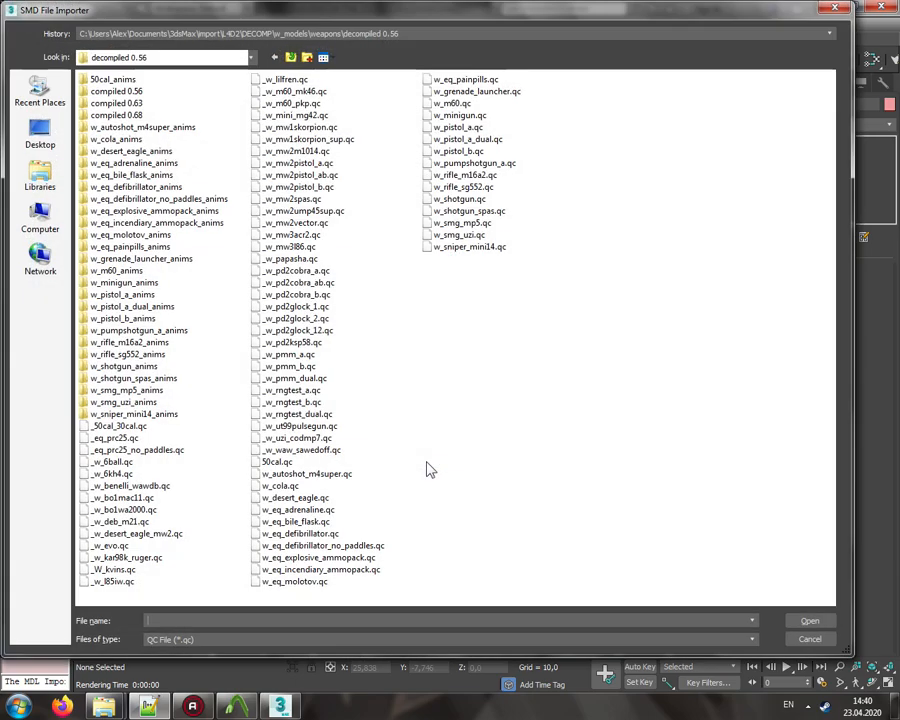
pyautogui.click(307, 35)
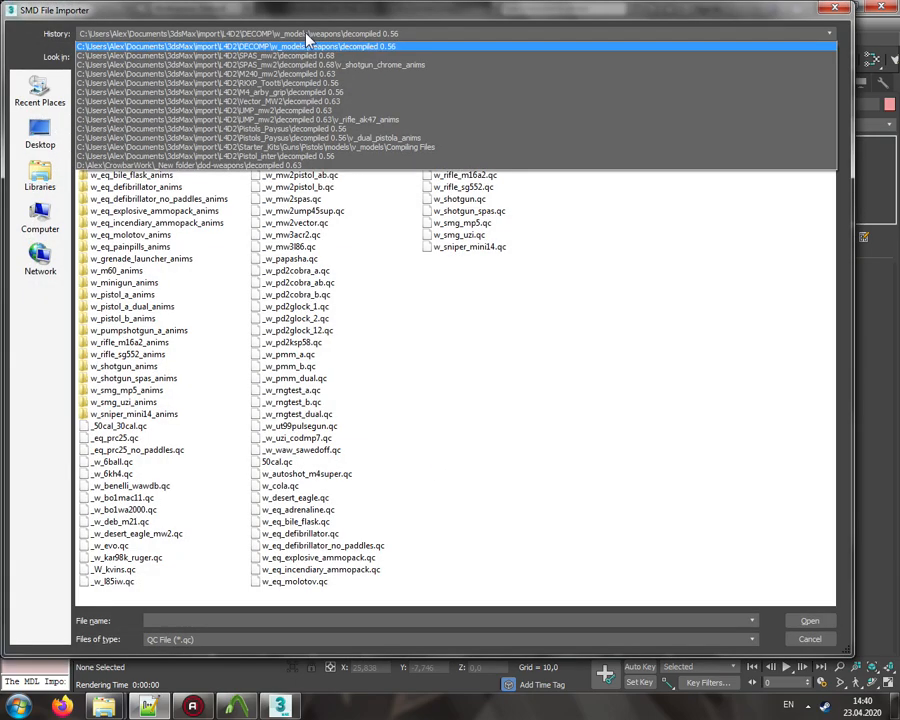
pyautogui.click(307, 40)
pyautogui.click(40, 215)
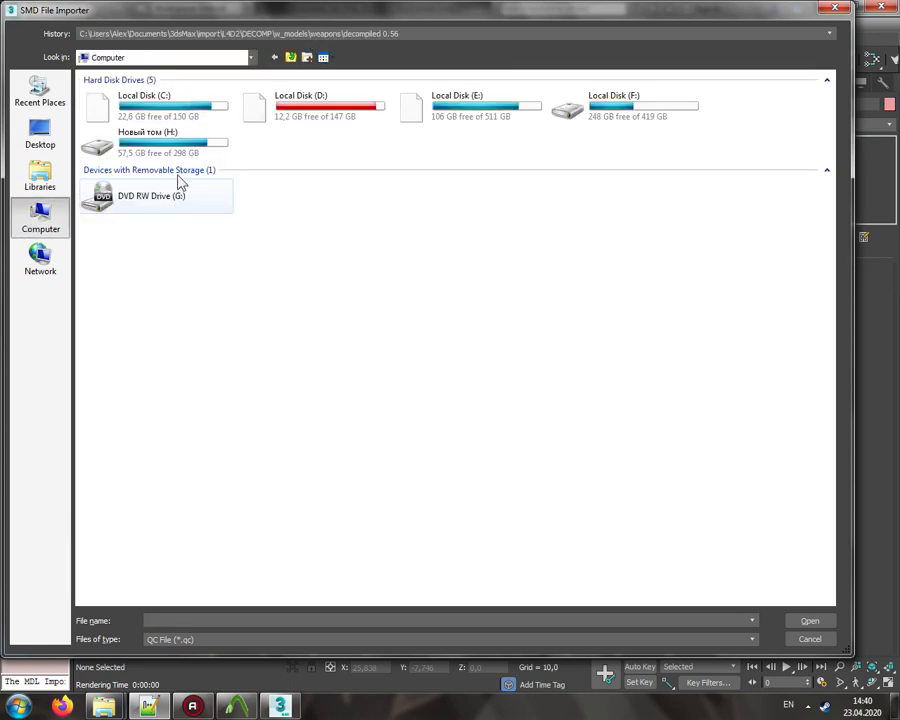
pyautogui.doubleClick(331, 110)
pyautogui.doubleClick(96, 104)
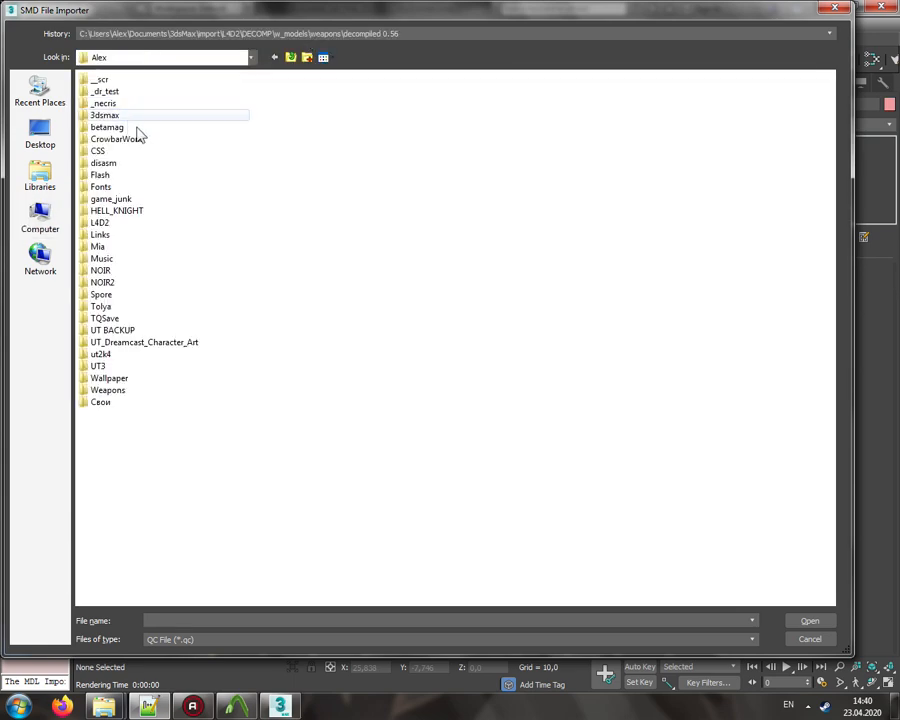
pyautogui.doubleClick(110, 139)
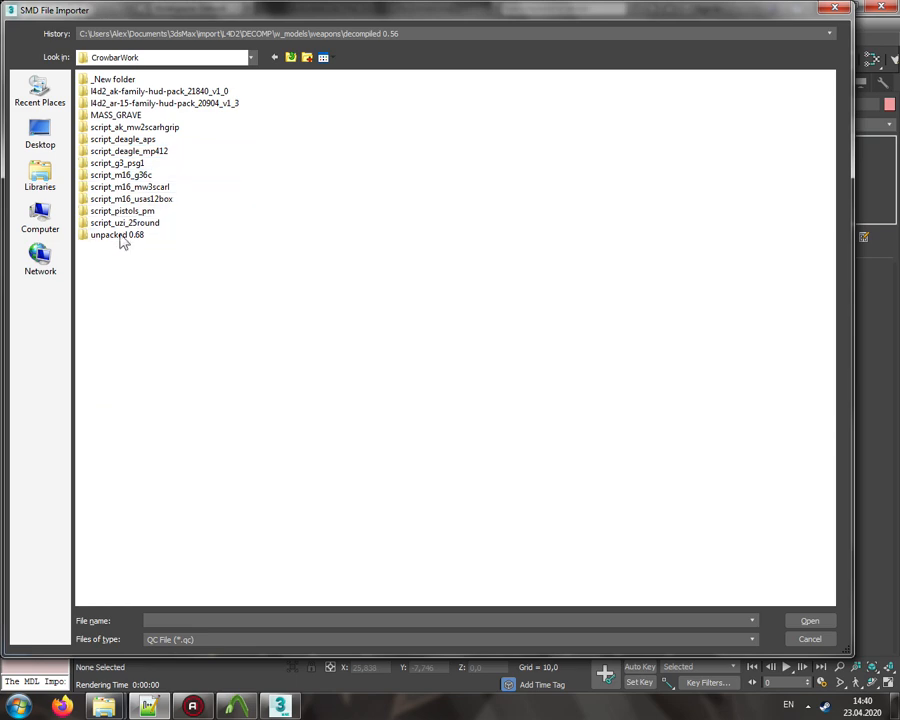
pyautogui.doubleClick(115, 287)
pyautogui.doubleClick(103, 82)
pyautogui.doubleClick(103, 82)
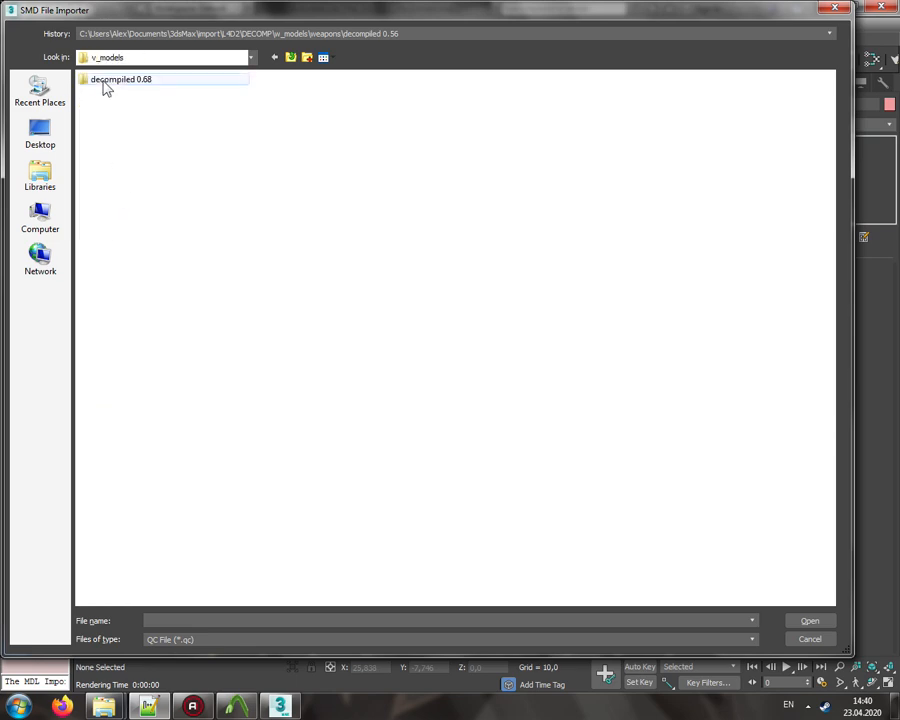
pyautogui.doubleClick(103, 82)
pyautogui.doubleClick(124, 104)
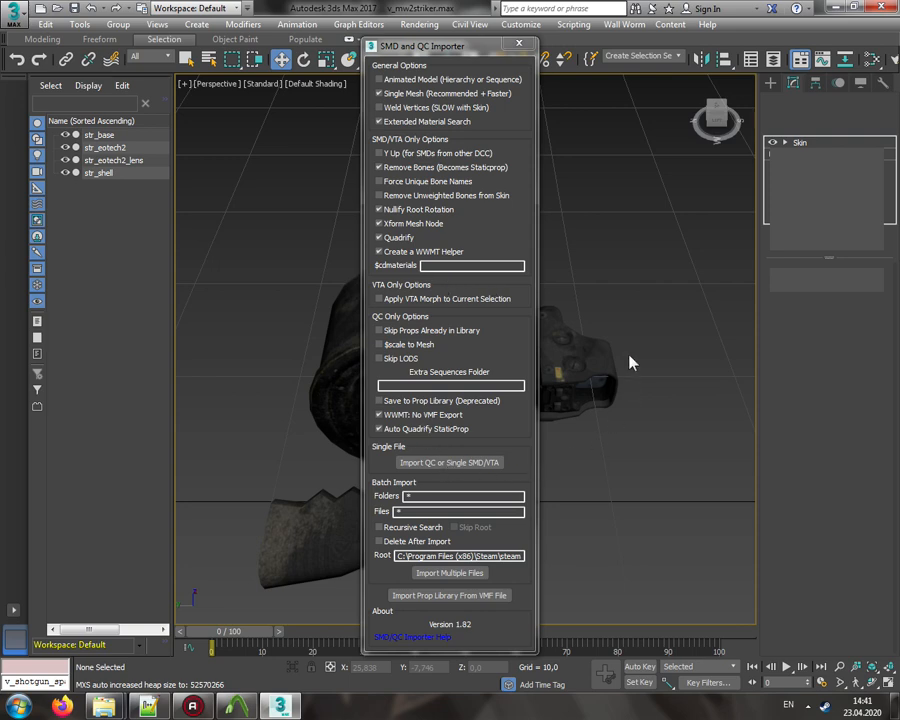
pyautogui.click(518, 46)
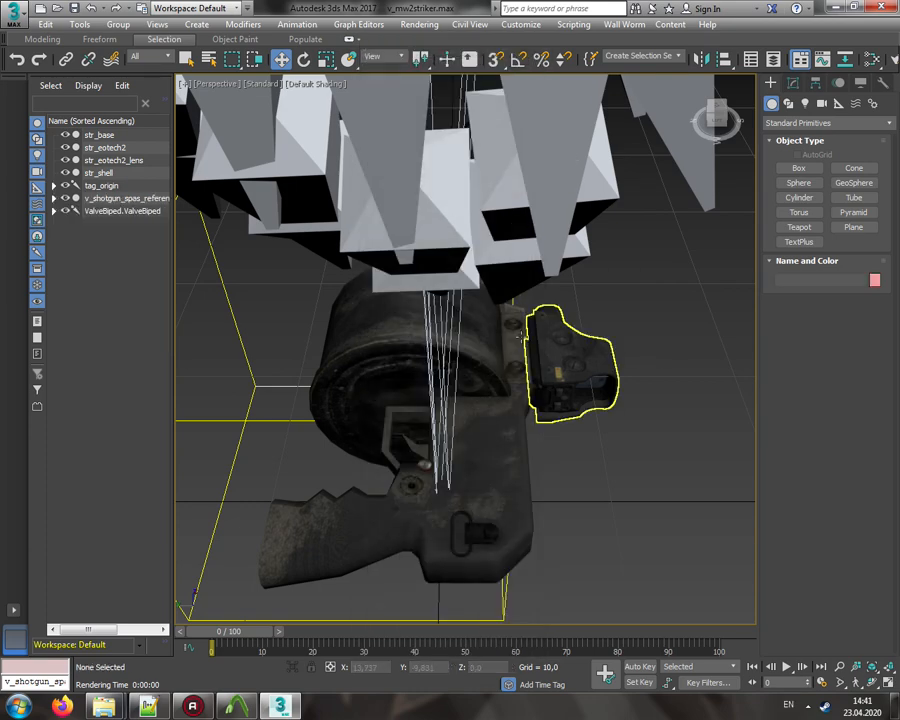
# Step: Select the v_shotgun_spas text label shape that belongs to the imported reference mesh
pyautogui.scroll(-3, 468, 322)
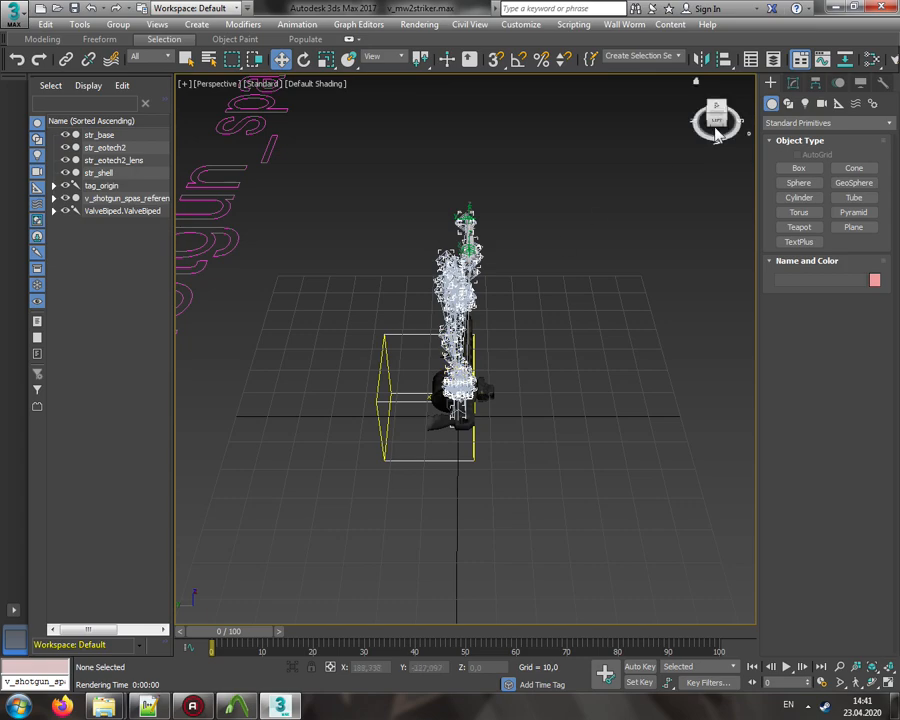
pyautogui.moveTo(714, 133)
pyautogui.mouseDown()
pyautogui.moveTo(692, 145)
pyautogui.moveTo(706, 150)
pyautogui.mouseUp()
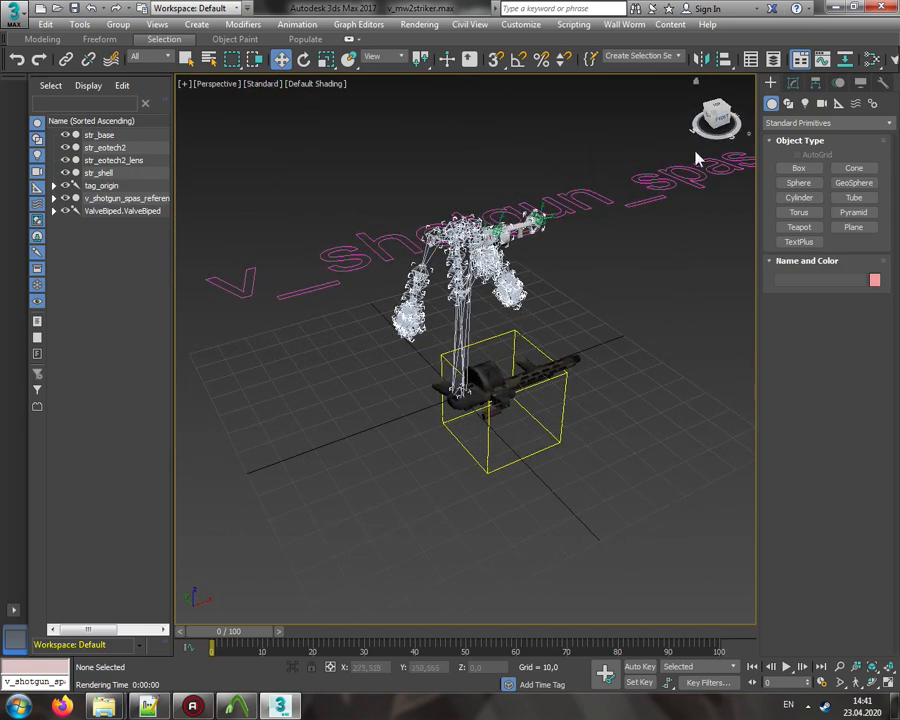
pyautogui.click(605, 198)
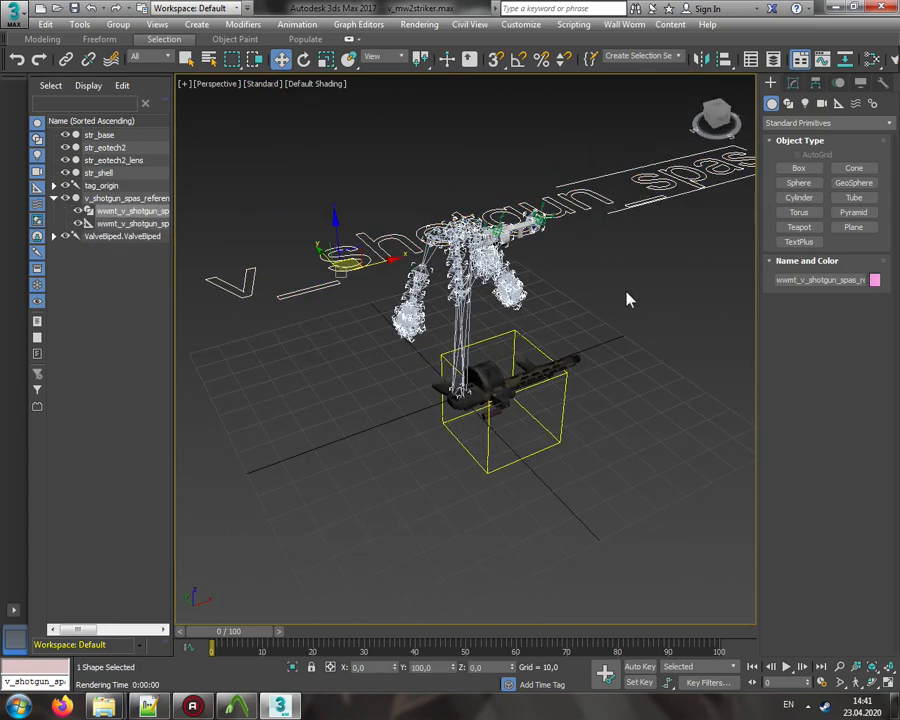
# Step: Delete the v_shotgun_spas label text shape parented to the reference shotgun mesh and leave nothing selected
pyautogui.press('Delete')
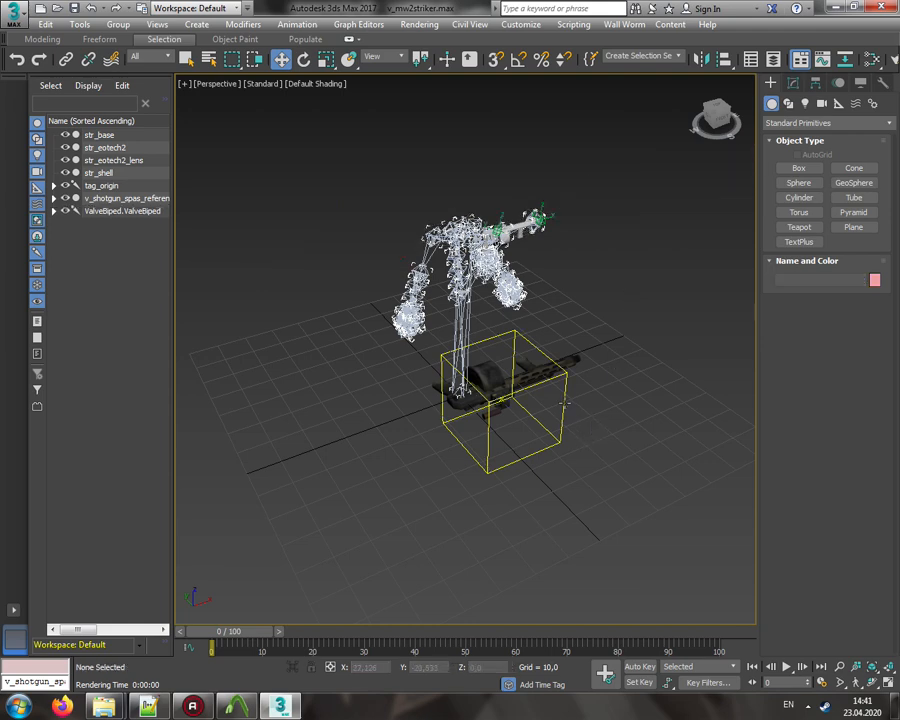
pyautogui.click(565, 403)
pyautogui.click(615, 408)
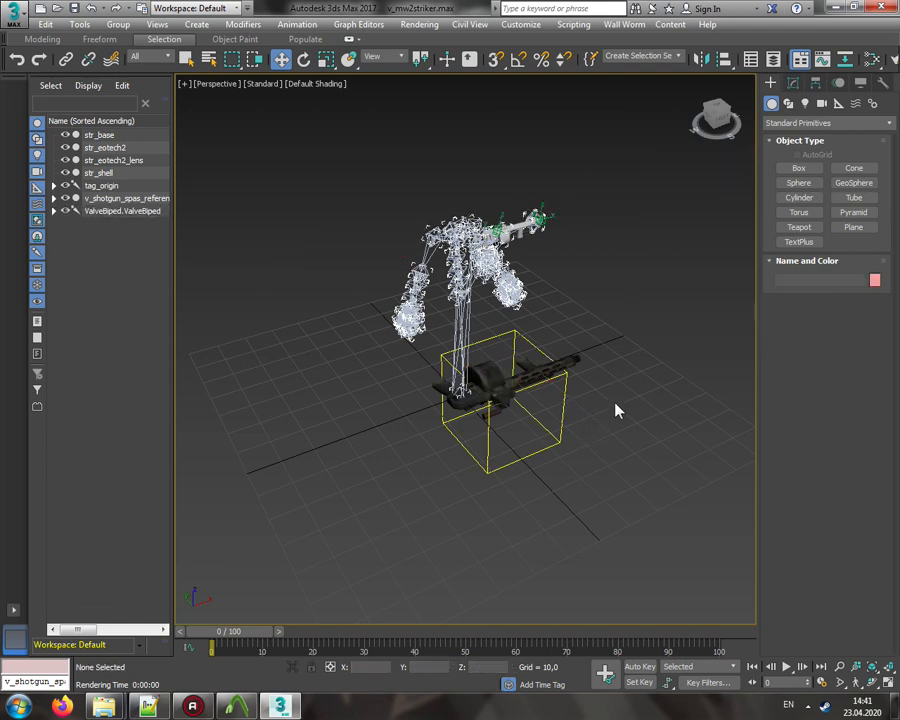
# Step: Open the Wall Worm DMX/SMD/VTA exporter to check its mesh and bone node lists, and close it without exporting
pyautogui.click(624, 24)
pyautogui.moveTo(660, 118)
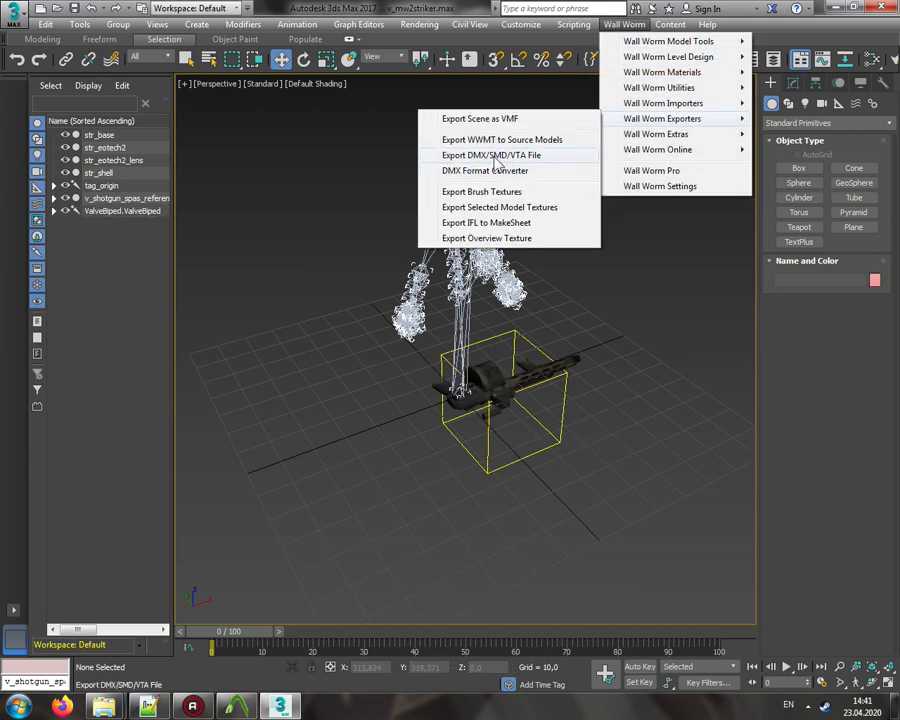
pyautogui.click(488, 153)
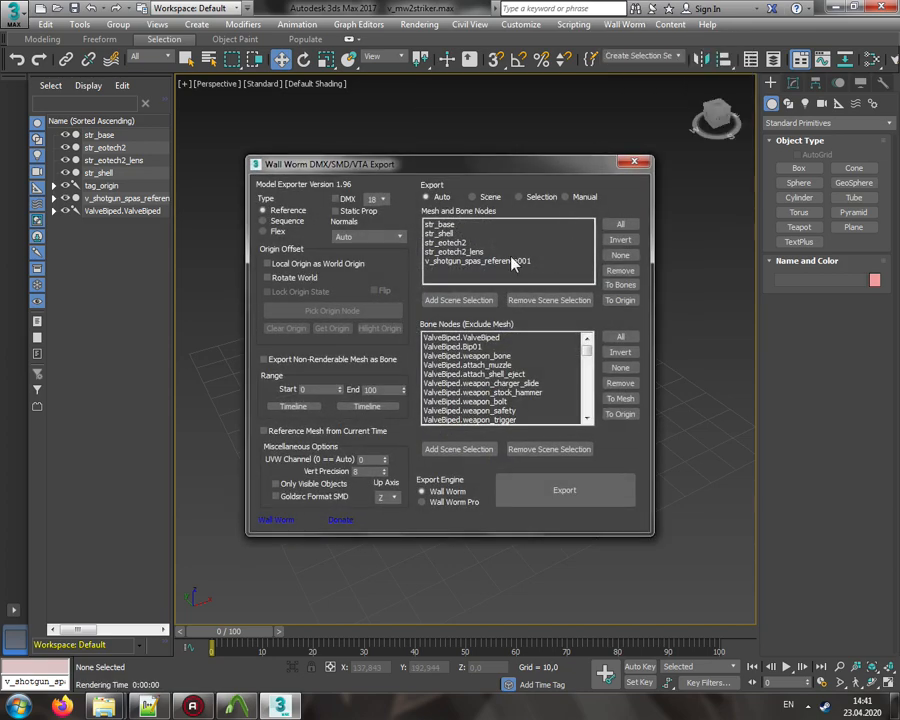
pyautogui.press('Escape')
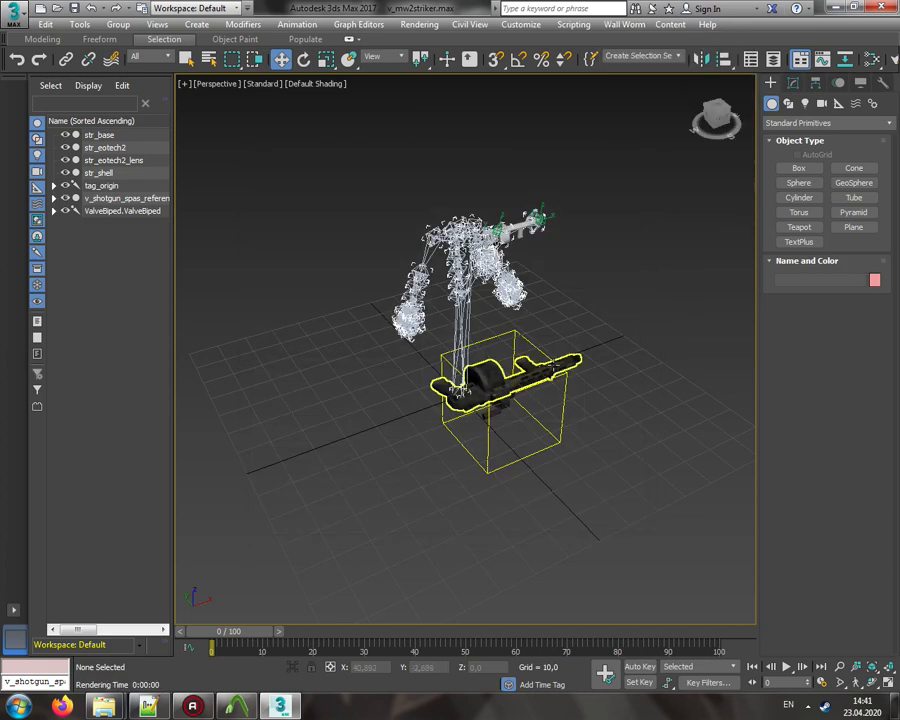
# Step: Delete the yellow wwmt_v_shotgun helper box surrounding the textured weapon at the origin
pyautogui.click(561, 398)
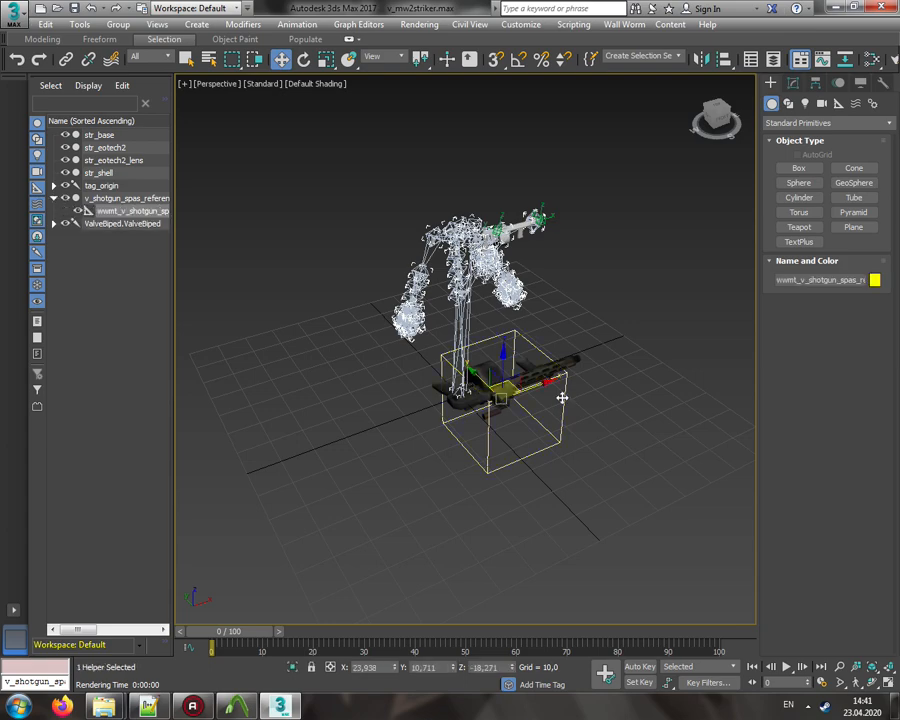
pyautogui.scroll(2, 557, 405)
pyautogui.scroll(3, 556, 403)
pyautogui.click(556, 402)
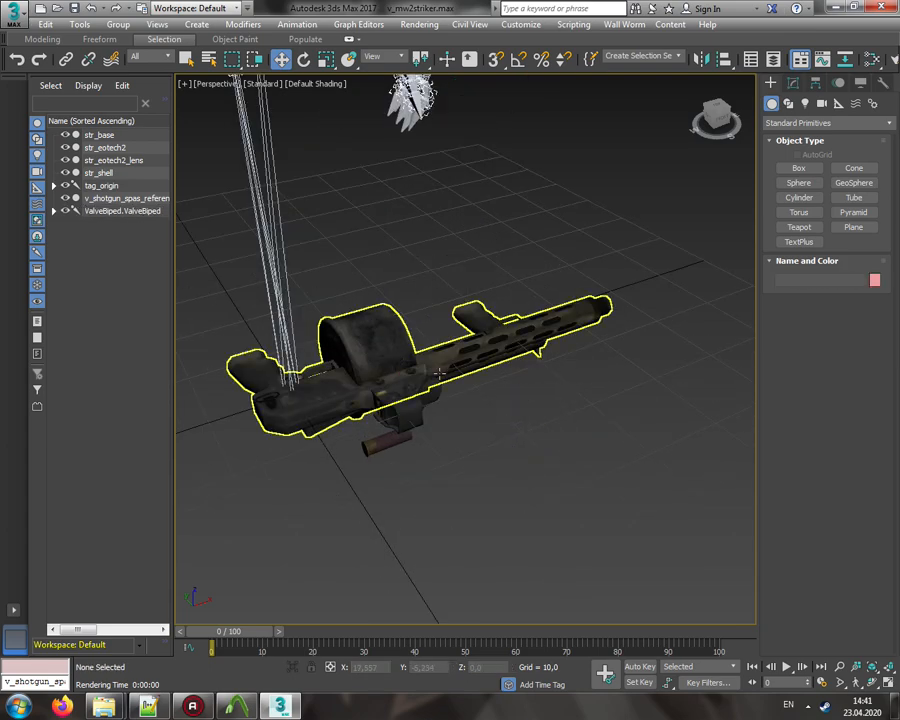
# Step: Examine the v_shotgun_spas reference mesh on the skeleton and the textured striker parts at the origin to compare their size and placement
pyautogui.moveTo(431, 374); pyautogui.dragTo(478, 395, button='middle')
pyautogui.scroll(-3, 466, 370)
pyautogui.moveTo(458, 346); pyautogui.dragTo(460, 425, button='middle')
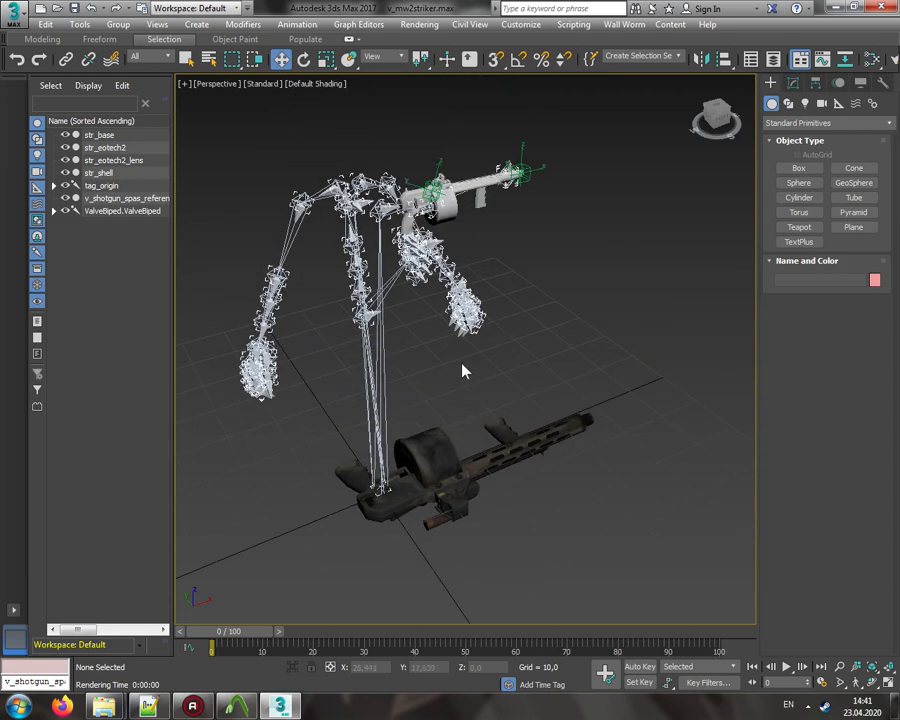
pyautogui.click(450, 192)
pyautogui.scroll(5, 451, 200)
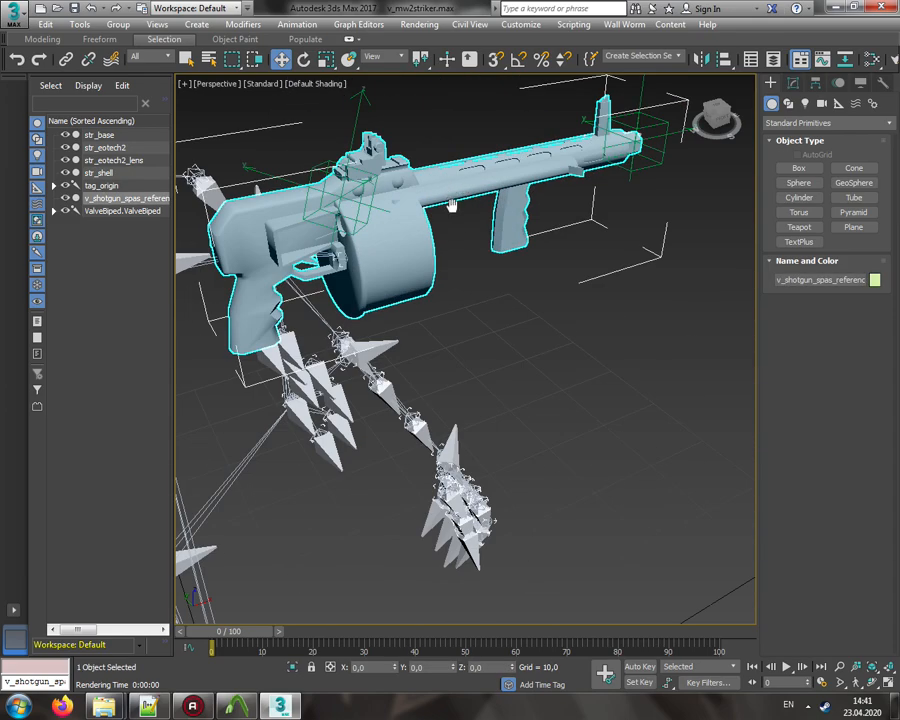
pyautogui.moveTo(452, 205); pyautogui.dragTo(478, 241, button='middle')
pyautogui.scroll(-5, 476, 239)
pyautogui.moveTo(500, 436); pyautogui.dragTo(485, 323, button='middle')
pyautogui.moveTo(522, 603); pyautogui.dragTo(430, 517)
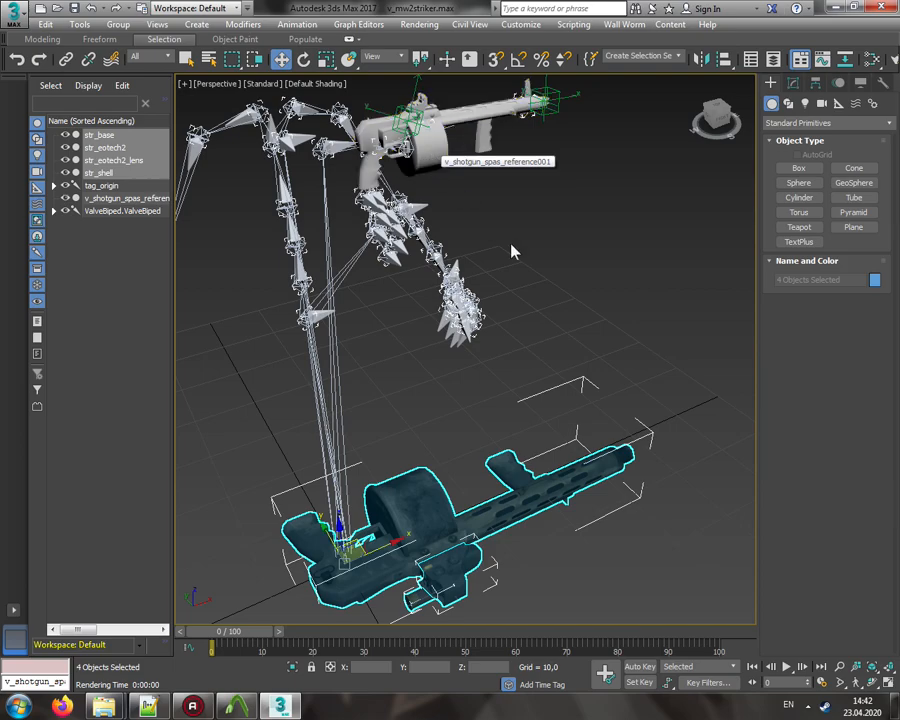
pyautogui.click(551, 301)
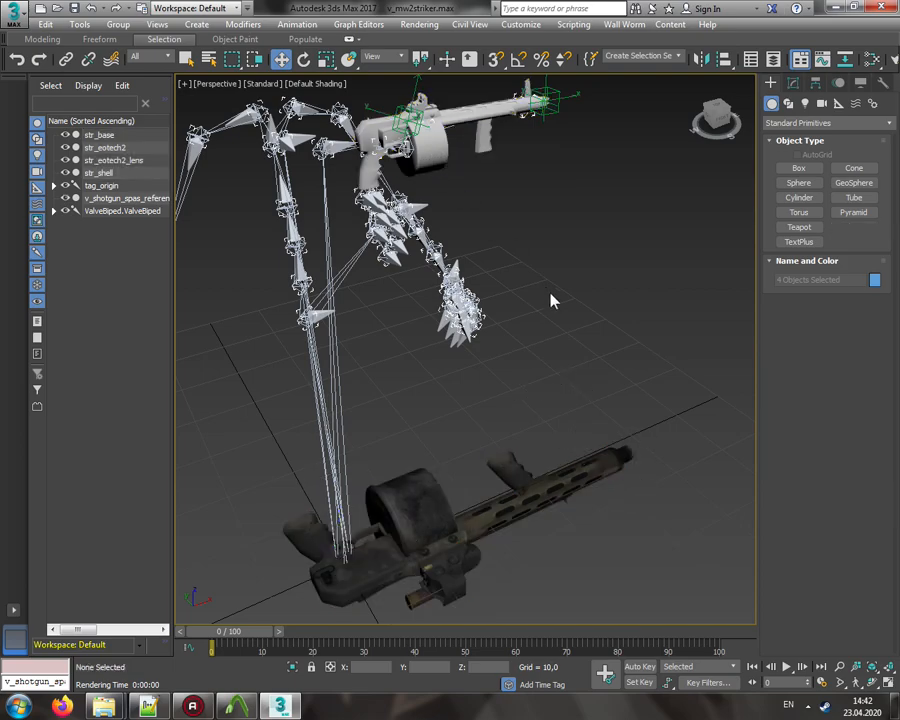
# Step: Select str_base, str_eotech2 and str_shell together and activate the Scale tool for them
pyautogui.keyDown('alt'); pyautogui.moveTo(646, 241); pyautogui.dragTo(708, 133, button='middle'); pyautogui.keyUp('alt')
pyautogui.moveTo(708, 133)
pyautogui.mouseDown()
pyautogui.moveTo(692, 205)
pyautogui.moveTo(685, 115)
pyautogui.moveTo(706, 104)
pyautogui.moveTo(703, 129)
pyautogui.mouseUp()
pyautogui.moveTo(590, 390); pyautogui.dragTo(589, 314, button='middle')
pyautogui.moveTo(520, 512); pyautogui.dragTo(416, 402)
pyautogui.rightClick(528, 448)
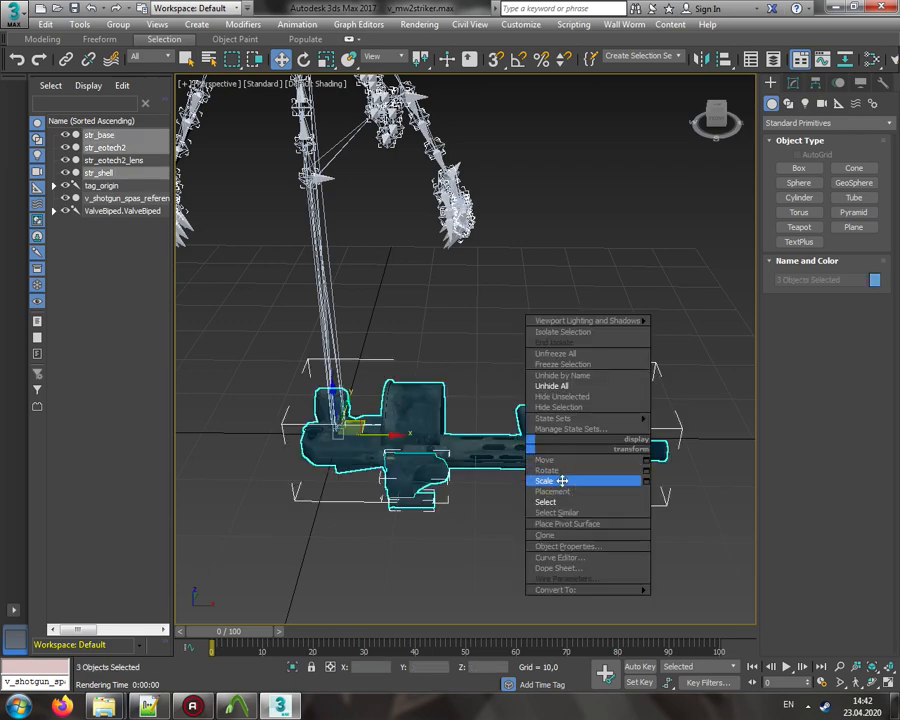
pyautogui.click(560, 480)
# Step: Try scaling the weapon parts down freehand and setting str_base to 47 percent, and undo the scaling
pyautogui.moveTo(447, 465); pyautogui.dragTo(471, 541)
pyautogui.click(481, 484)
pyautogui.click(481, 484)
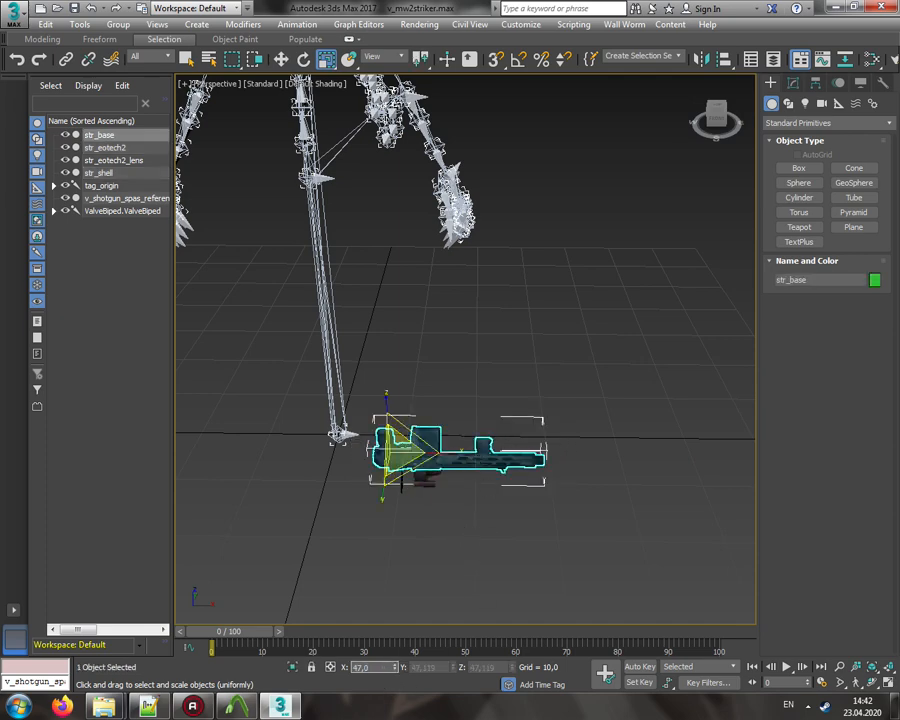
pyautogui.press('Return')
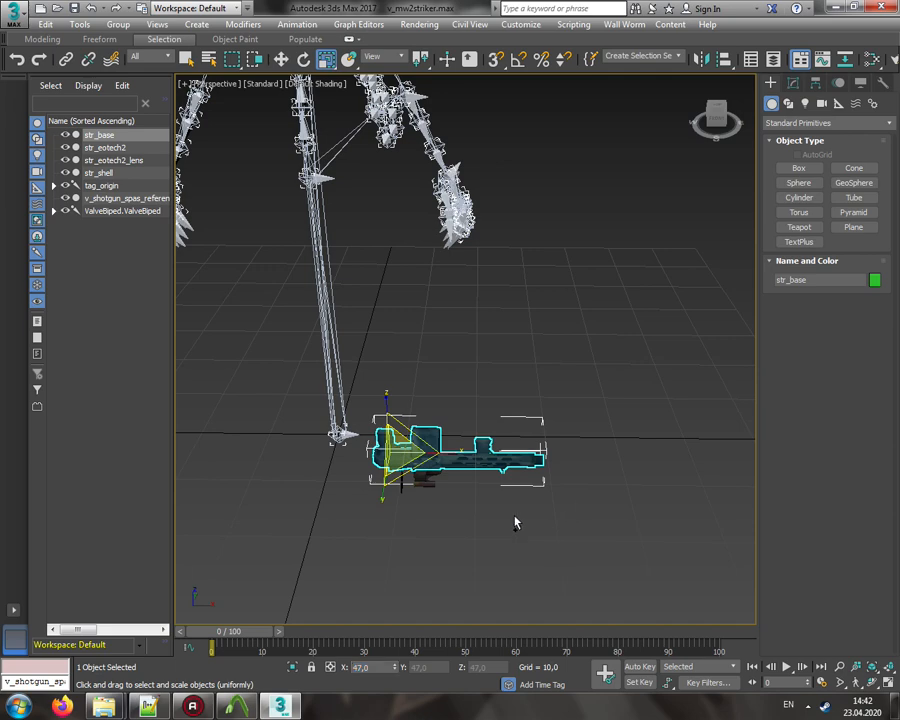
pyautogui.click(516, 522)
pyautogui.hotkey('ctrl', 'z')
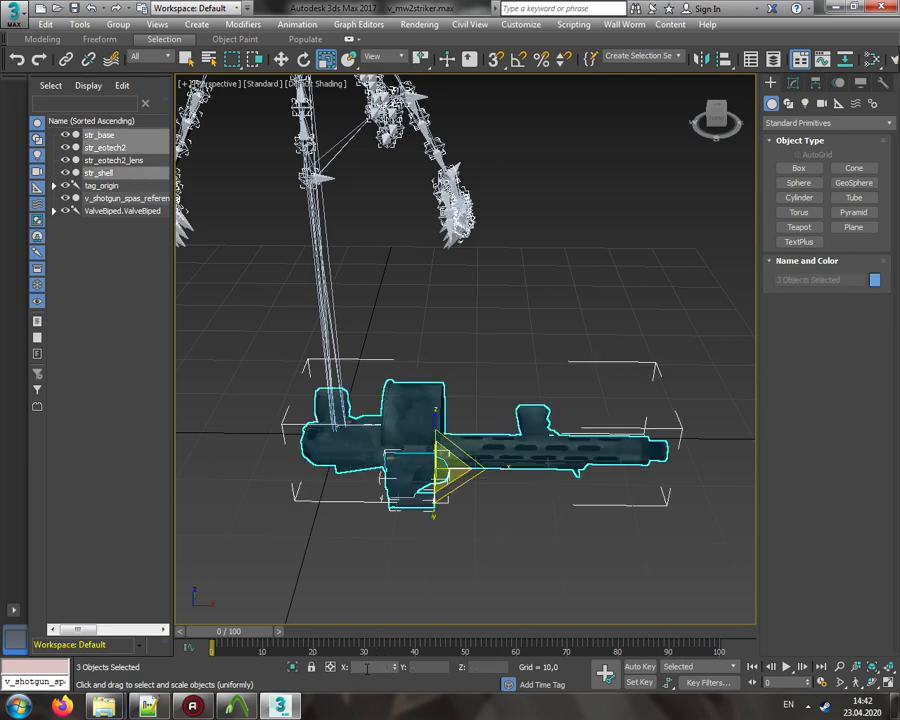
# Step: Try scaling the three selected weapon parts along the X axis only, and undo the attempt
pyautogui.press('Return')
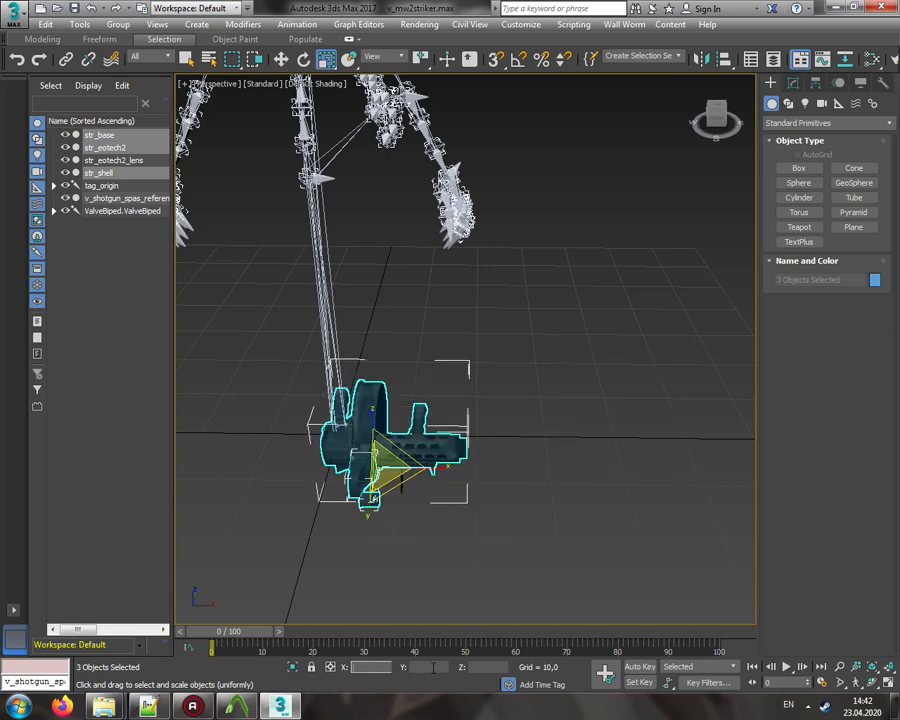
pyautogui.moveTo(452, 540); pyautogui.dragTo(487, 531, button='middle')
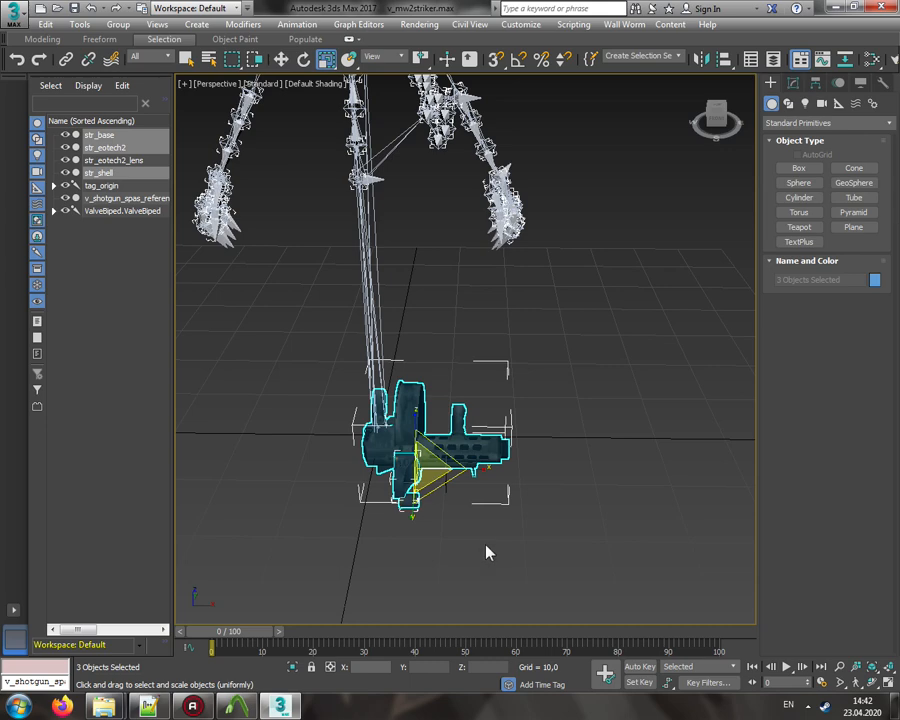
pyautogui.hotkey('ctrl', 'z')
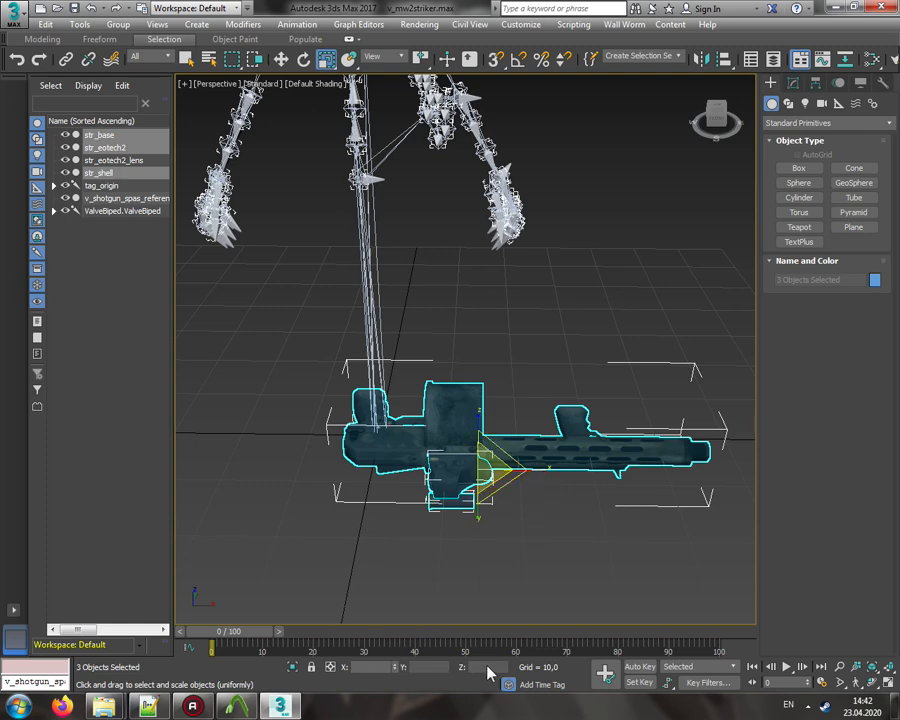
pyautogui.click(394, 666)
pyautogui.hotkey('ctrl', 'z')
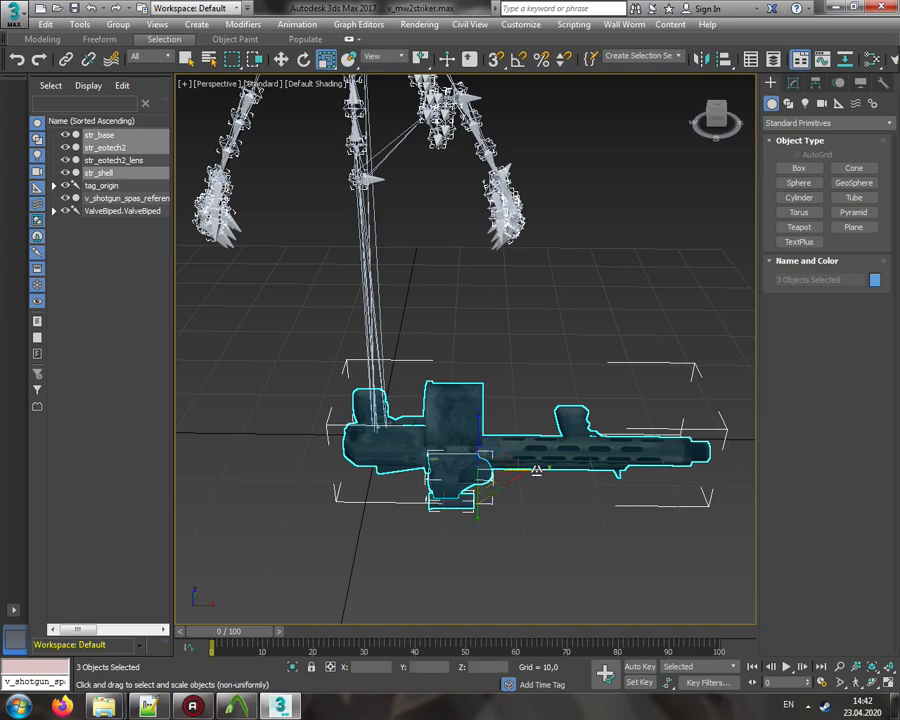
# Step: Scale str_base, str_eotech2 and str_shell to 40 percent on the X, Y and Z axes, and save the scene
pyautogui.rightClick(538, 479)
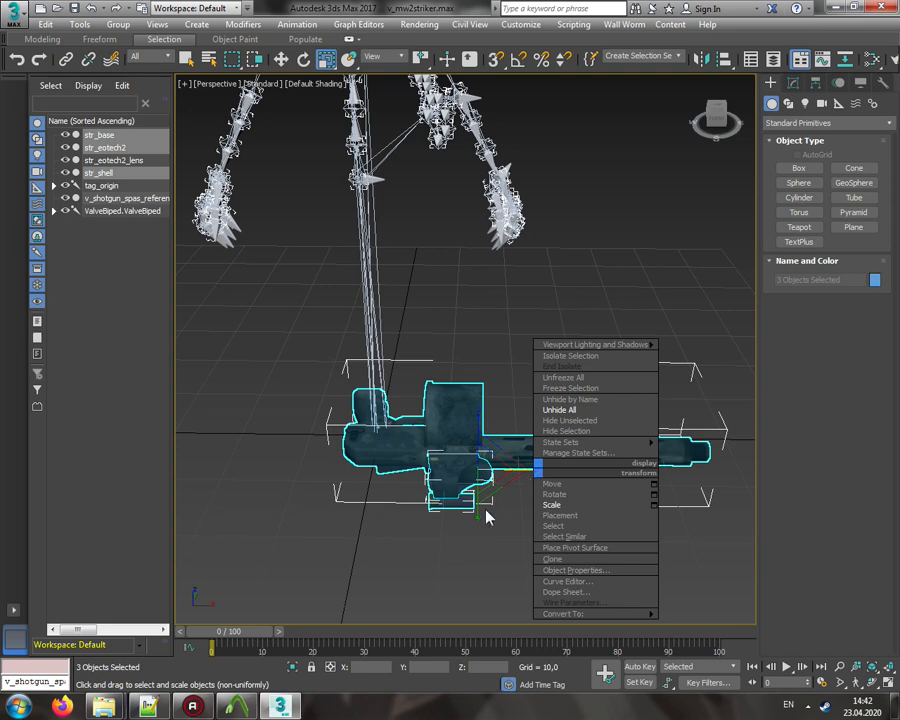
pyautogui.click(368, 667)
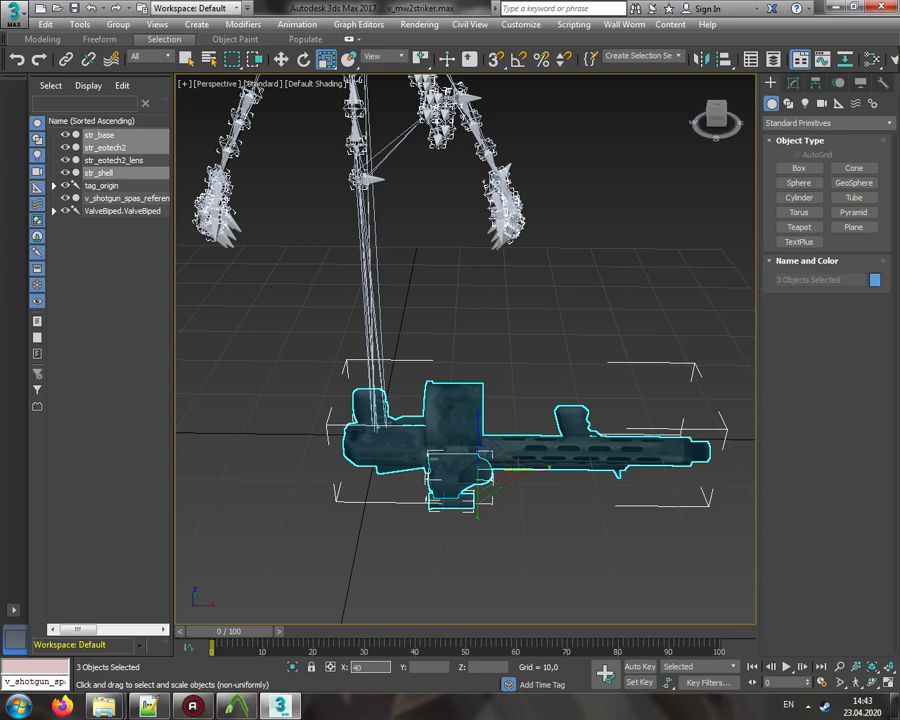
pyautogui.write('40')
pyautogui.press('Return')
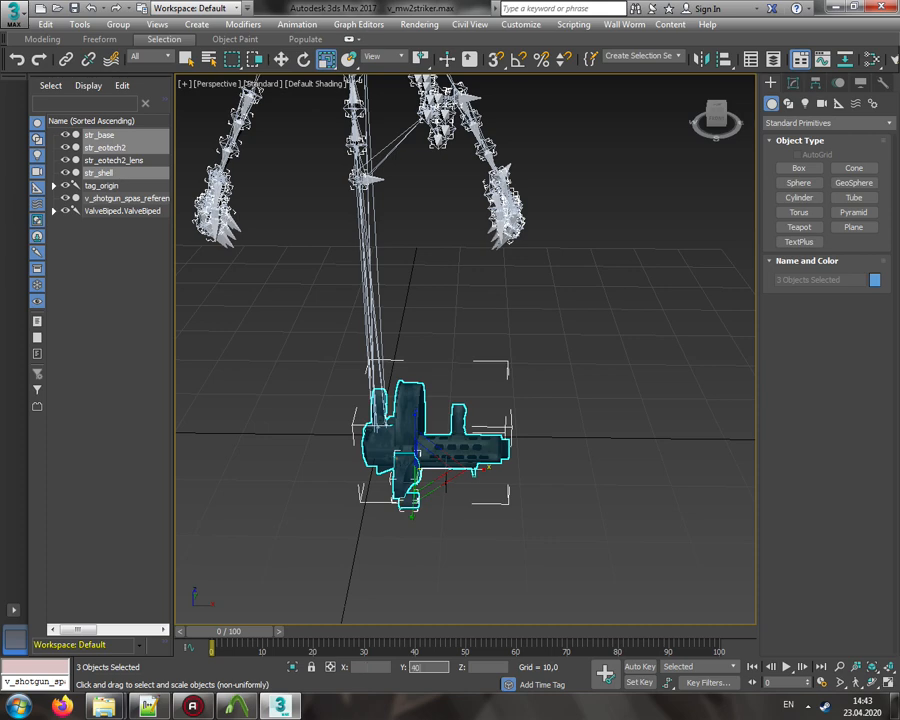
pyautogui.write('40')
pyautogui.press('Return')
pyautogui.write('40')
pyautogui.press('Return')
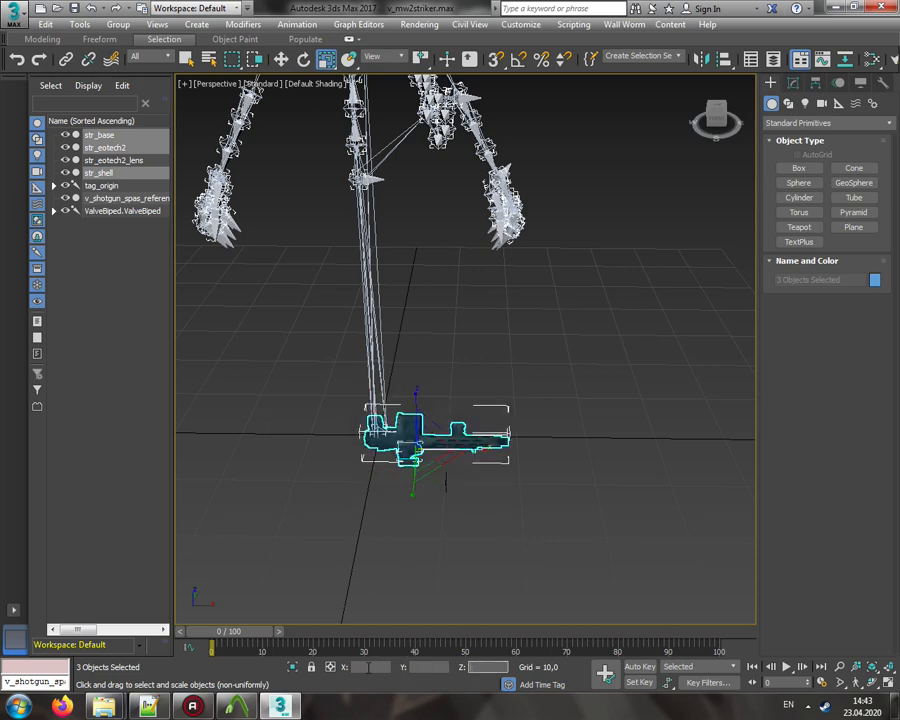
pyautogui.moveTo(424, 522); pyautogui.dragTo(503, 535, button='middle')
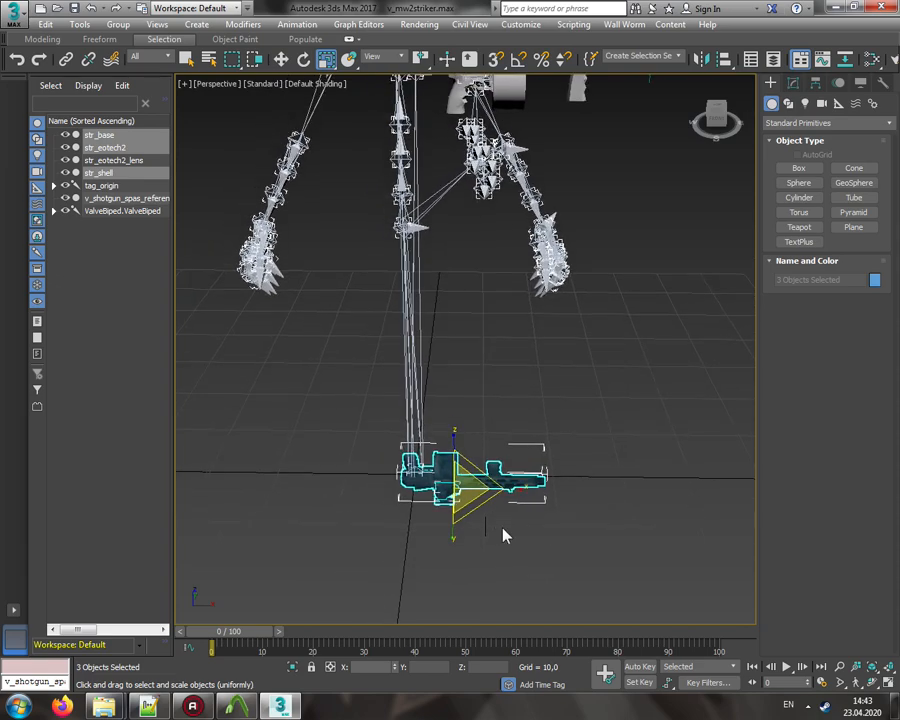
pyautogui.click(73, 9)
# Step: Turn on angle snap and rotate the three weapon parts about their long axis so the grips point down
pyautogui.moveTo(496, 305); pyautogui.dragTo(517, 165, button='middle')
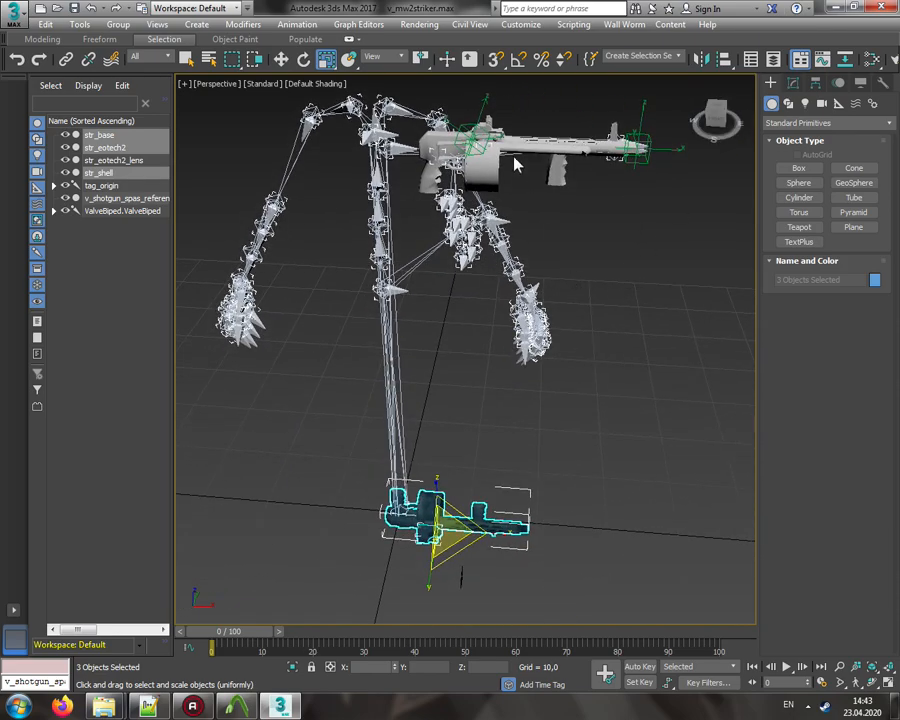
pyautogui.click(517, 60)
pyautogui.rightClick(438, 450)
pyautogui.click(460, 470)
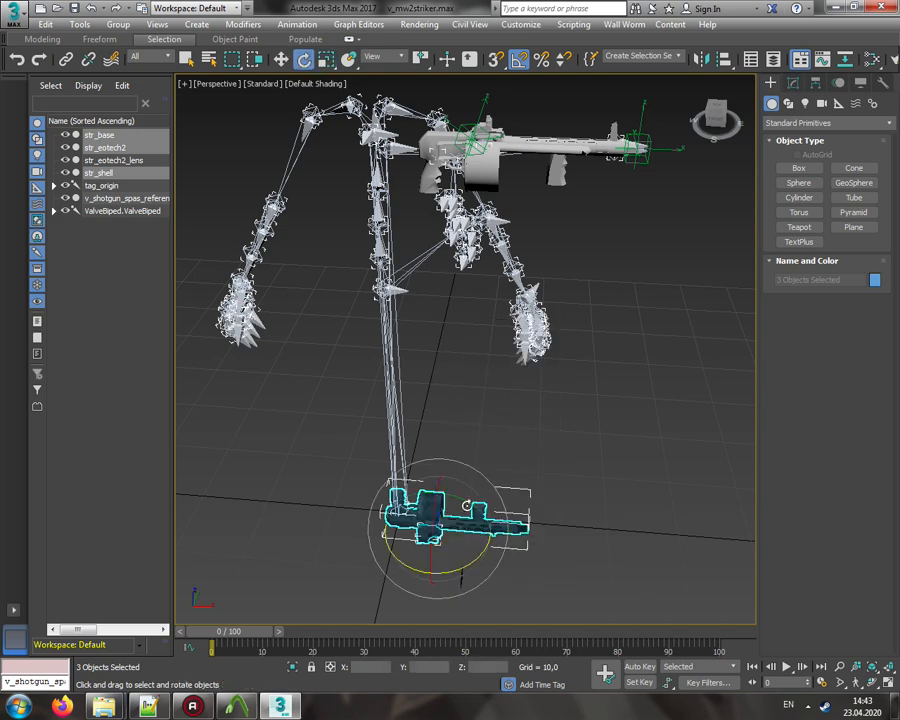
pyautogui.moveTo(467, 505); pyautogui.dragTo(447, 452)
# Step: Move the three weapon parts from the origin up onto the reference shotgun, working in the front view
pyautogui.rightClick(558, 422)
pyautogui.click(574, 434)
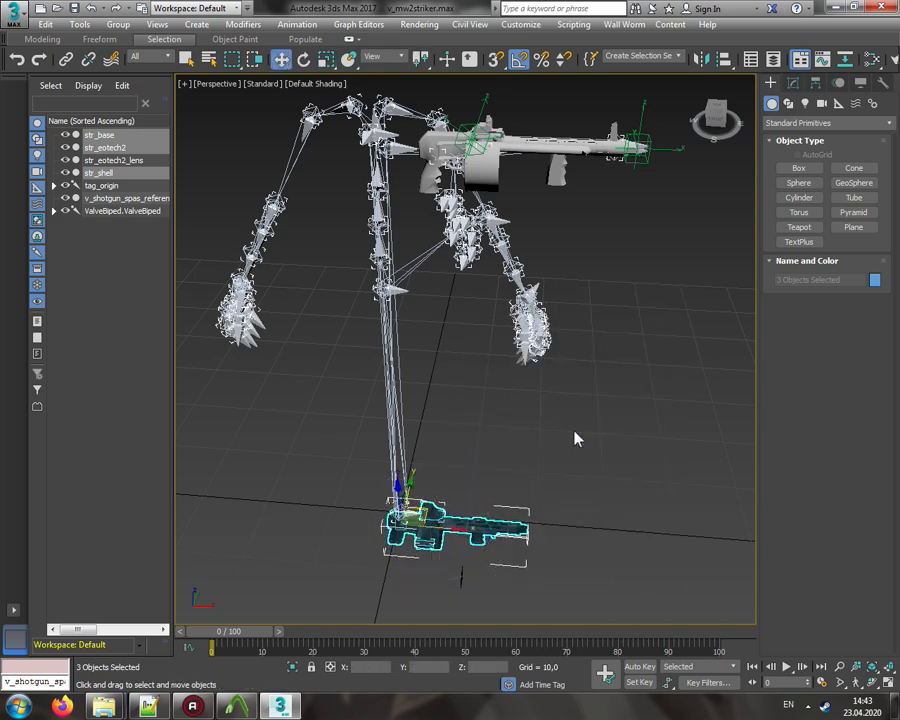
pyautogui.click(716, 120)
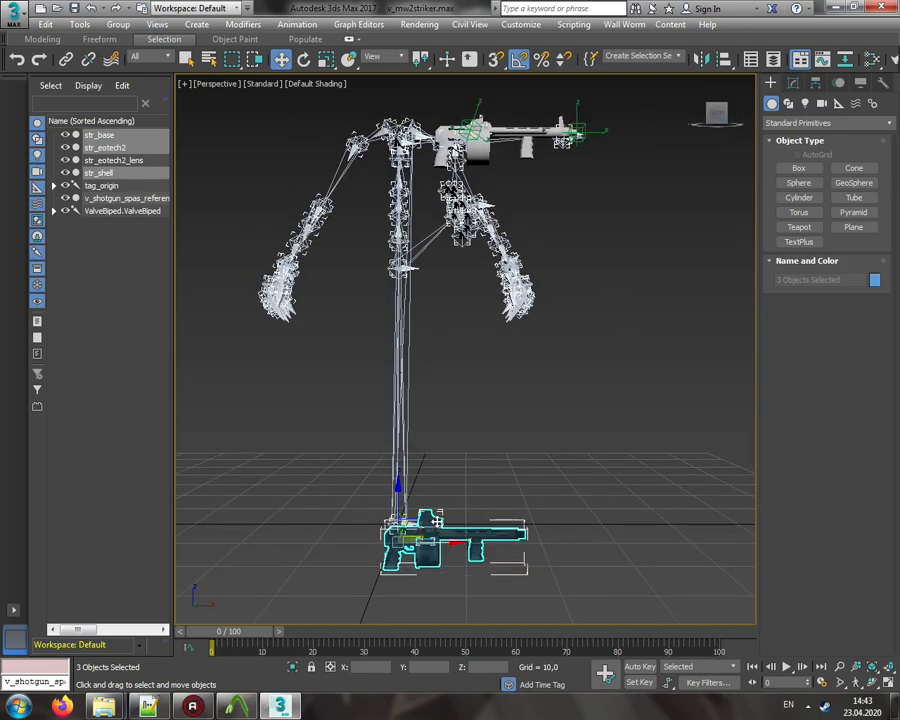
pyautogui.moveTo(410, 525); pyautogui.dragTo(465, 125)
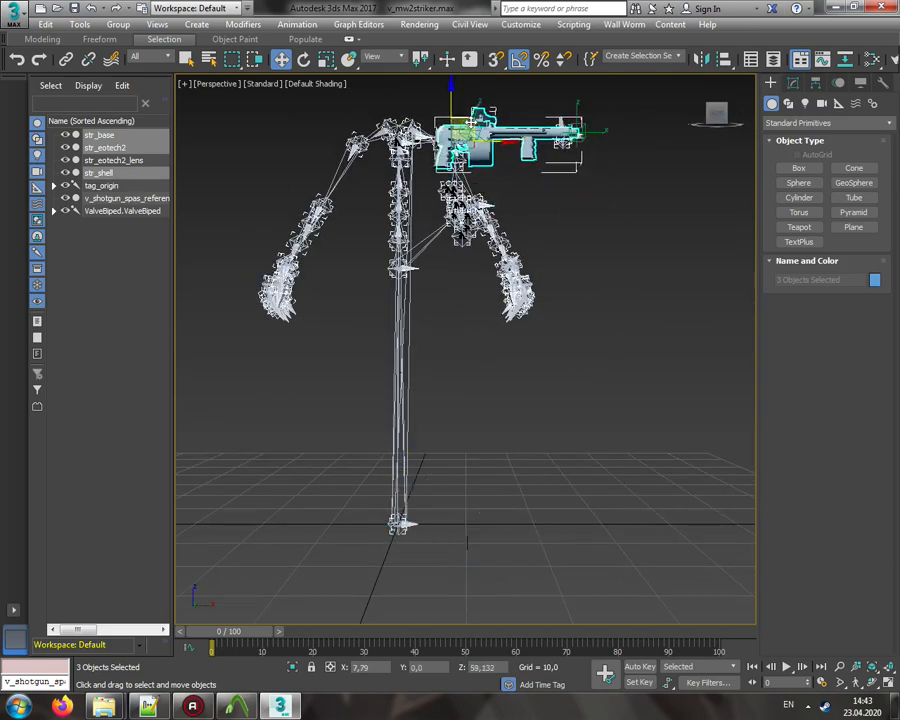
# Step: Undo the move and the rotation of the three weapon parts
pyautogui.moveTo(716, 114); pyautogui.dragTo(738, 120)
pyautogui.moveTo(646, 360); pyautogui.dragTo(553, 302, button='middle')
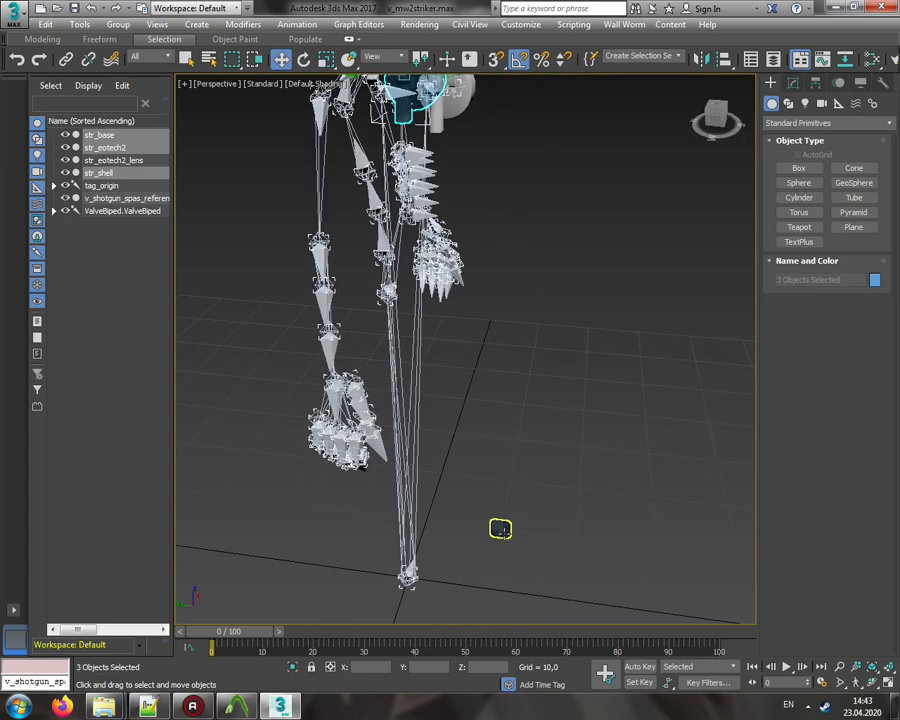
pyautogui.hotkey('ctrl', 'z')
pyautogui.hotkey('ctrl', 'z')
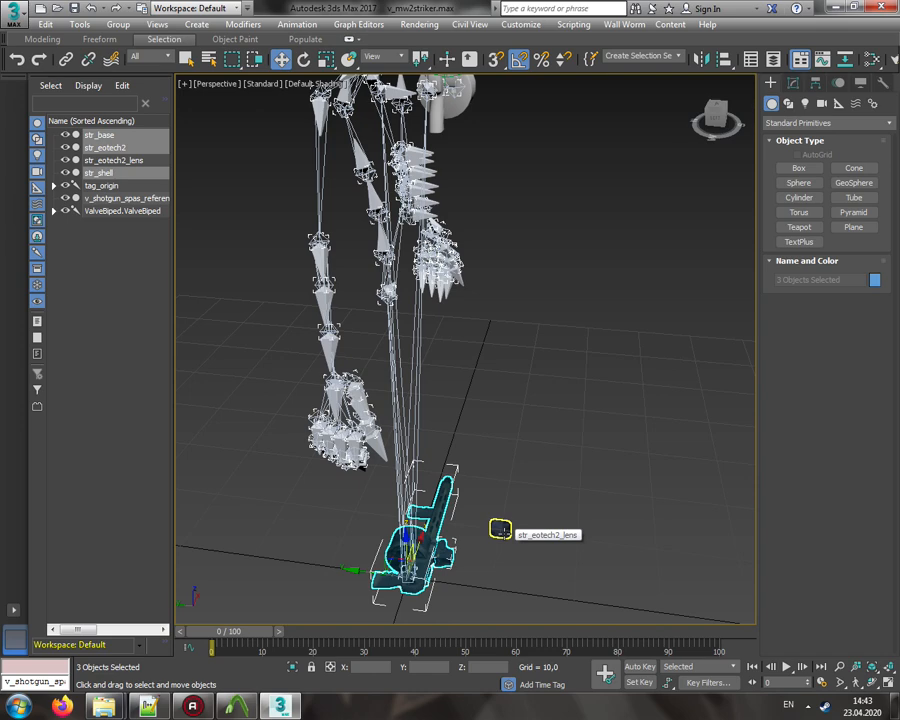
# Step: Scale the left-out str_eotech2_lens uniformly to 40 percent and check its fit in the sight housing
pyautogui.click(500, 529)
pyautogui.rightClick(514, 470)
pyautogui.click(558, 508)
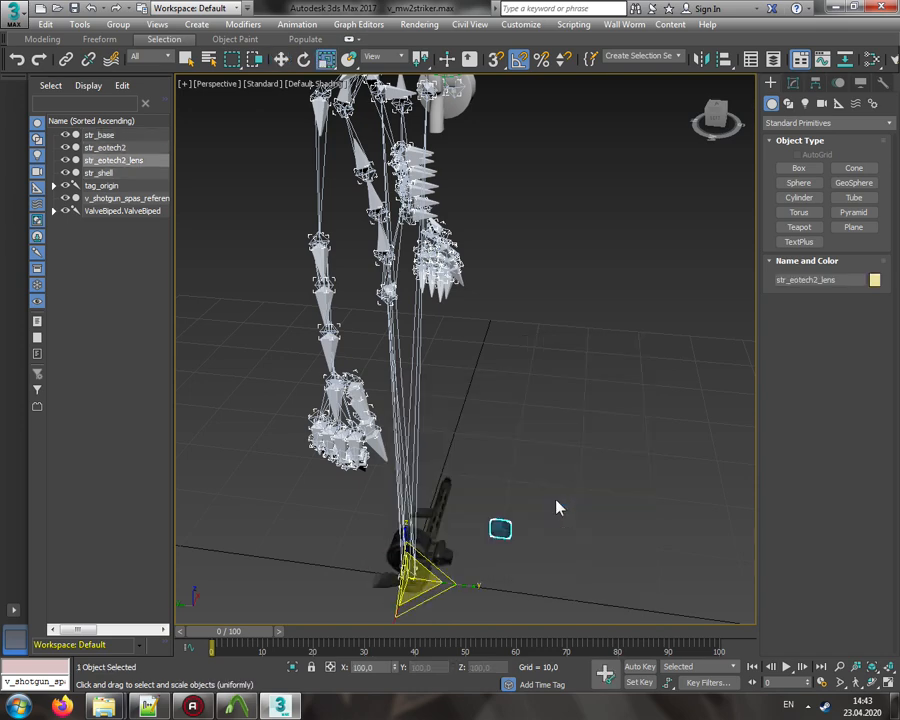
pyautogui.doubleClick(365, 667)
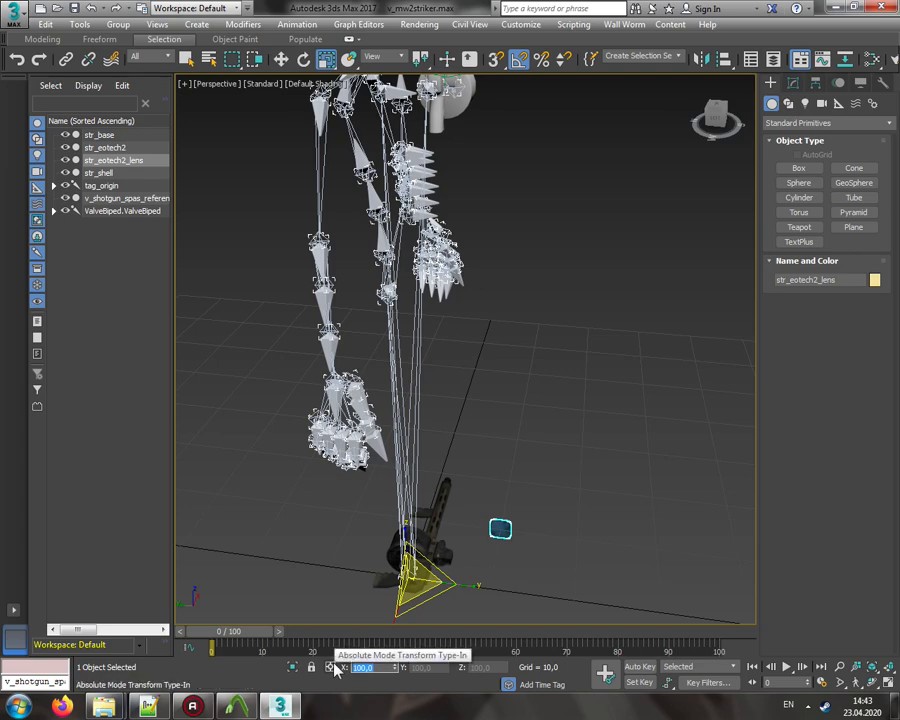
pyautogui.write('40')
pyautogui.press('Return')
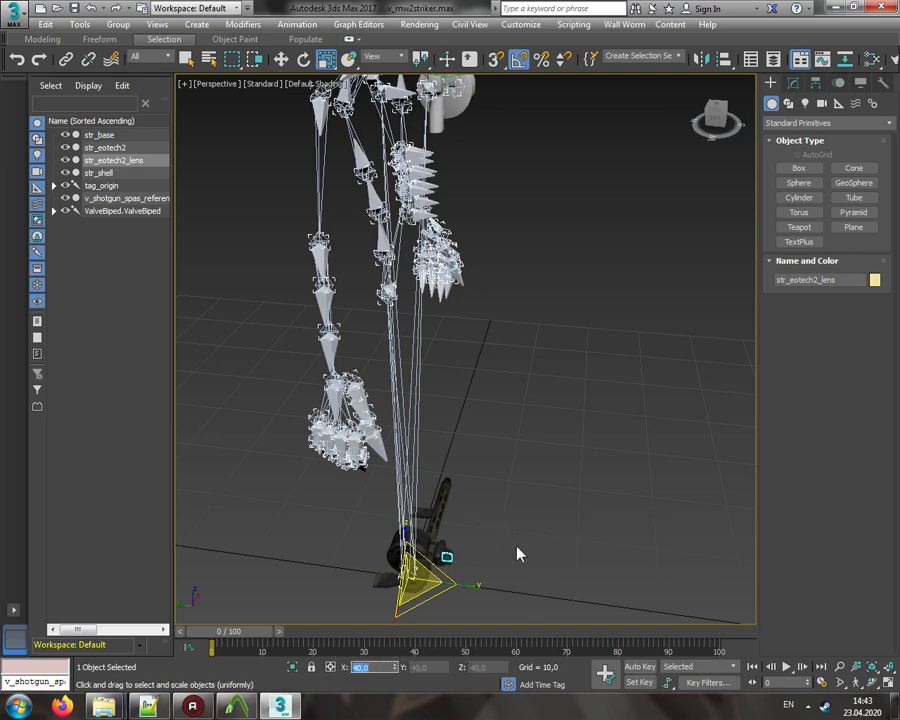
pyautogui.click(475, 563)
pyautogui.scroll(8, 475, 563)
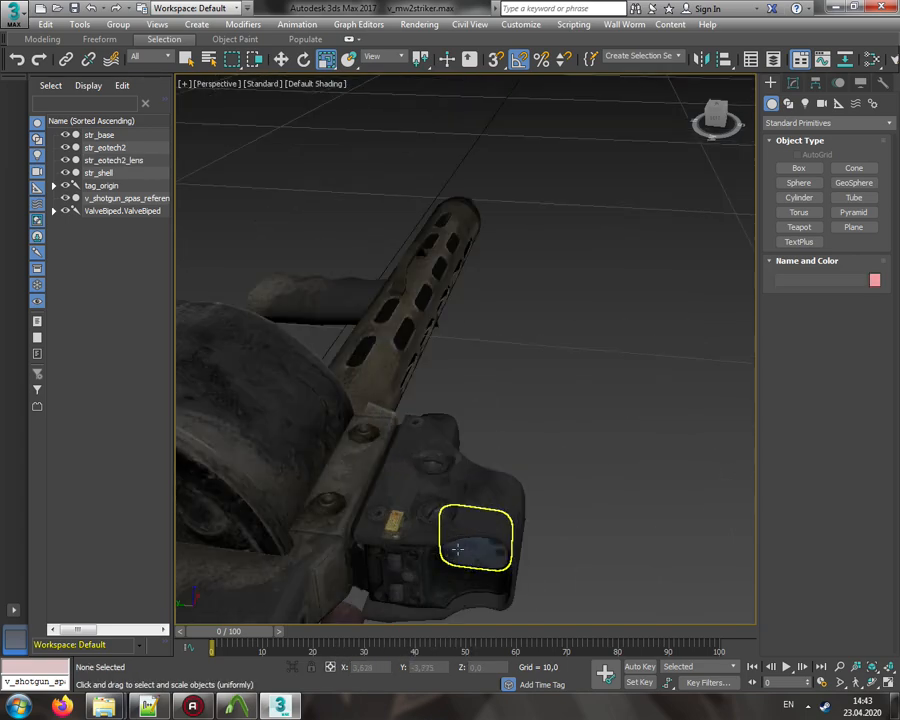
# Step: Try a uniform scale of 50 percent on str_eotech2_lens, and restore it to 40 percent
pyautogui.click(457, 549)
pyautogui.doubleClick(386, 668)
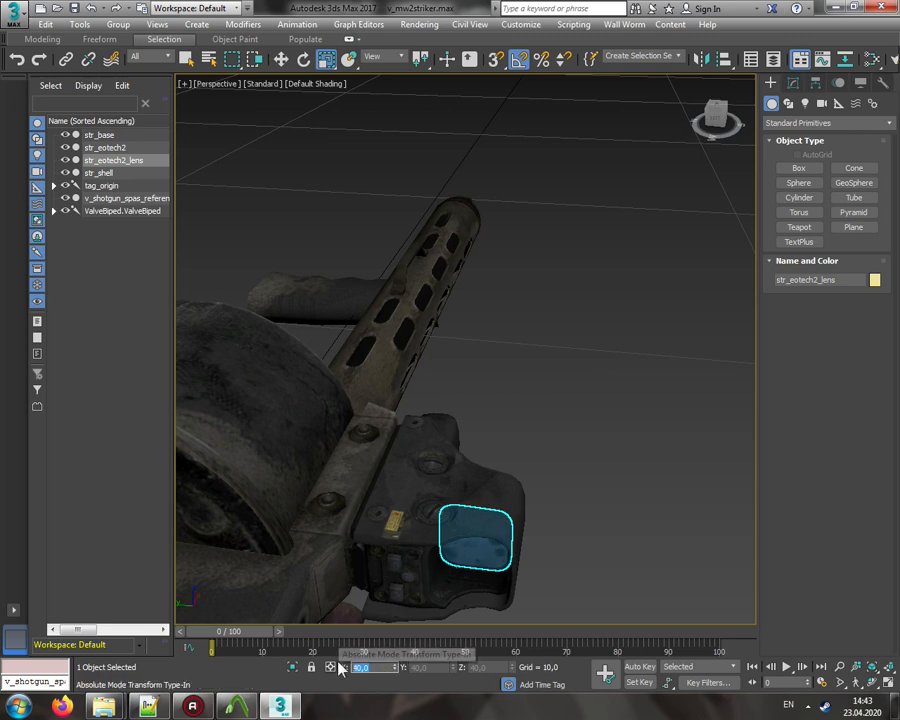
pyautogui.write('50')
pyautogui.press('Return')
pyautogui.moveTo(424, 474); pyautogui.dragTo(384, 450, button='middle')
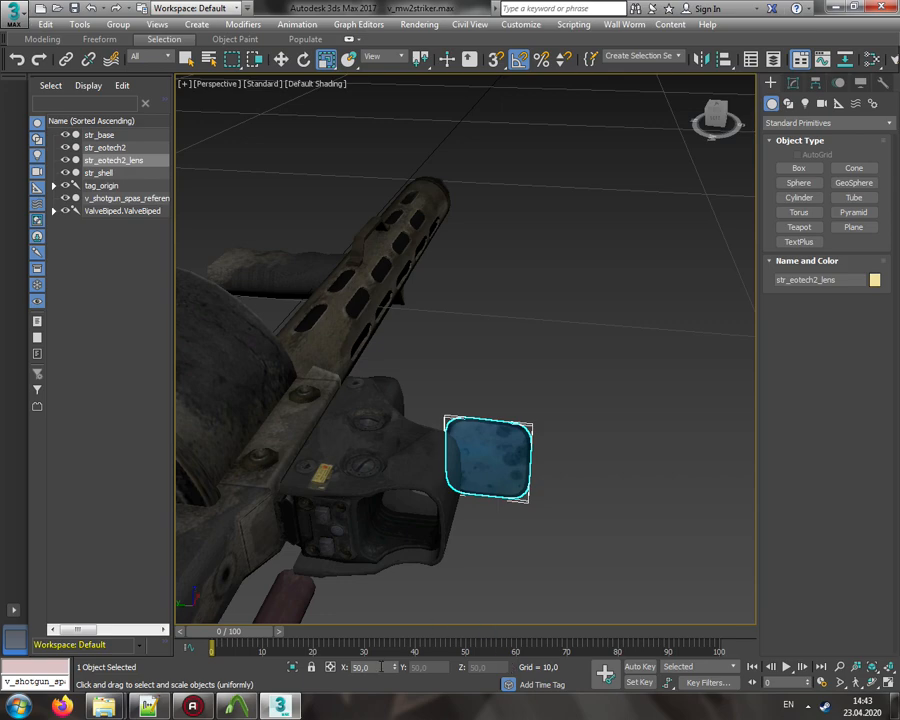
pyautogui.moveTo(386, 667); pyautogui.dragTo(309, 667)
pyautogui.write('40')
pyautogui.press('Return')
pyautogui.moveTo(489, 405); pyautogui.dragTo(540, 390, button='middle')
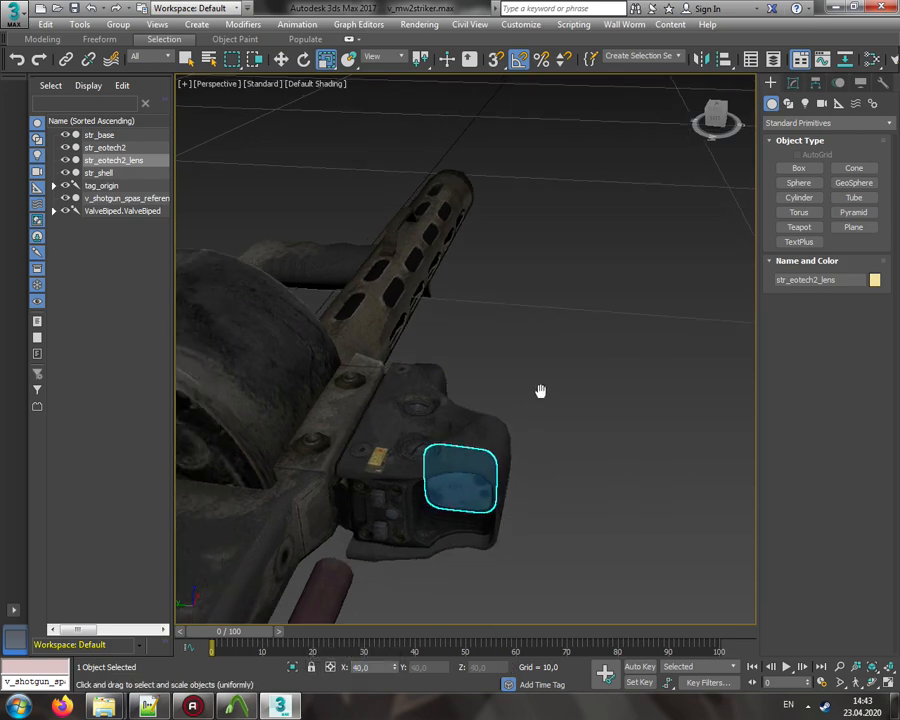
pyautogui.scroll(-3, 451, 439)
pyautogui.moveTo(448, 439); pyautogui.dragTo(526, 414, button='middle')
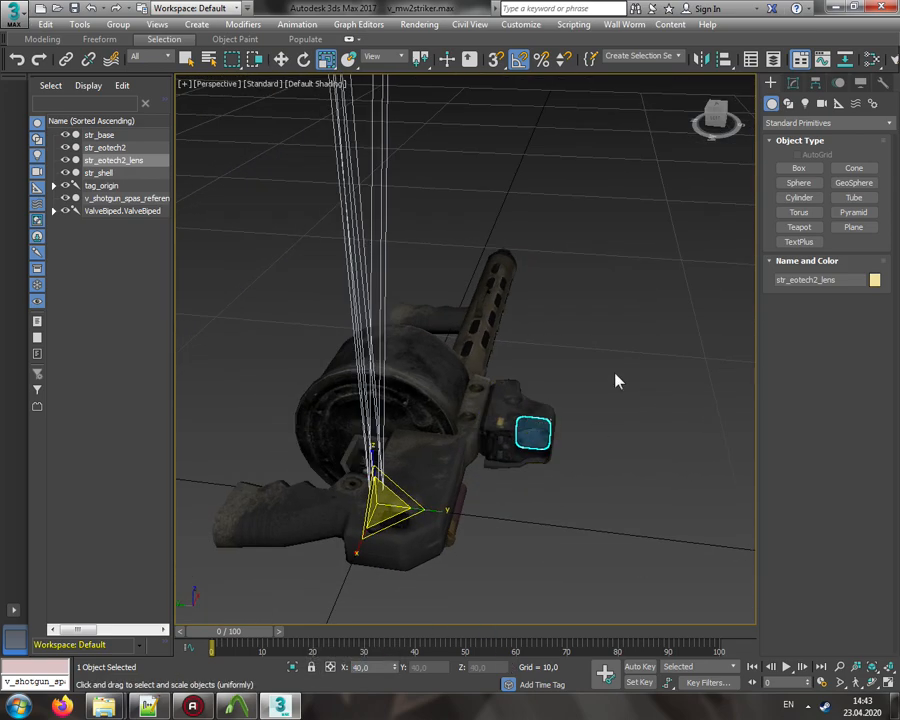
# Step: Check the scale values of str_shell beside the weapon
pyautogui.moveTo(712, 140); pyautogui.dragTo(618, 474)
pyautogui.click(618, 474)
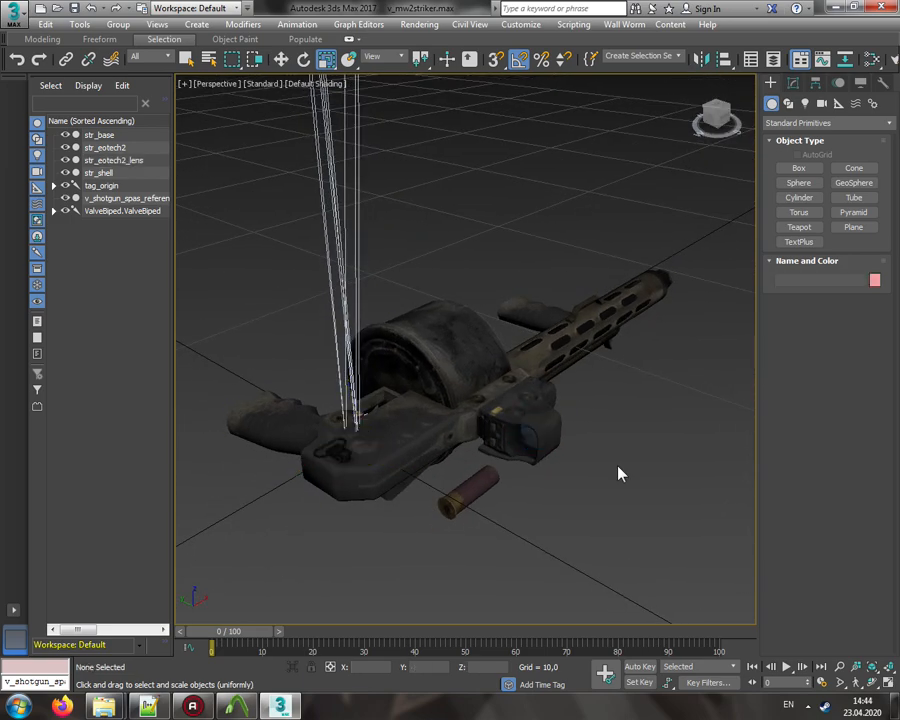
pyautogui.click(469, 488)
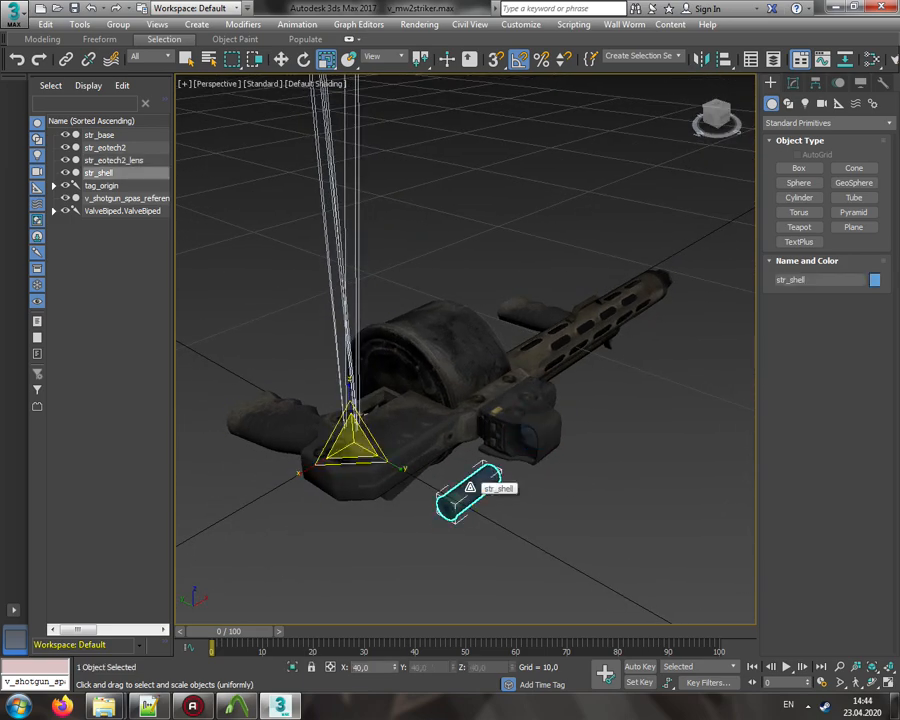
pyautogui.click(576, 514)
# Step: Rotate all four striker parts, including the lens, about the weapon's long axis so the grips point down
pyautogui.moveTo(466, 349); pyautogui.dragTo(466, 349)
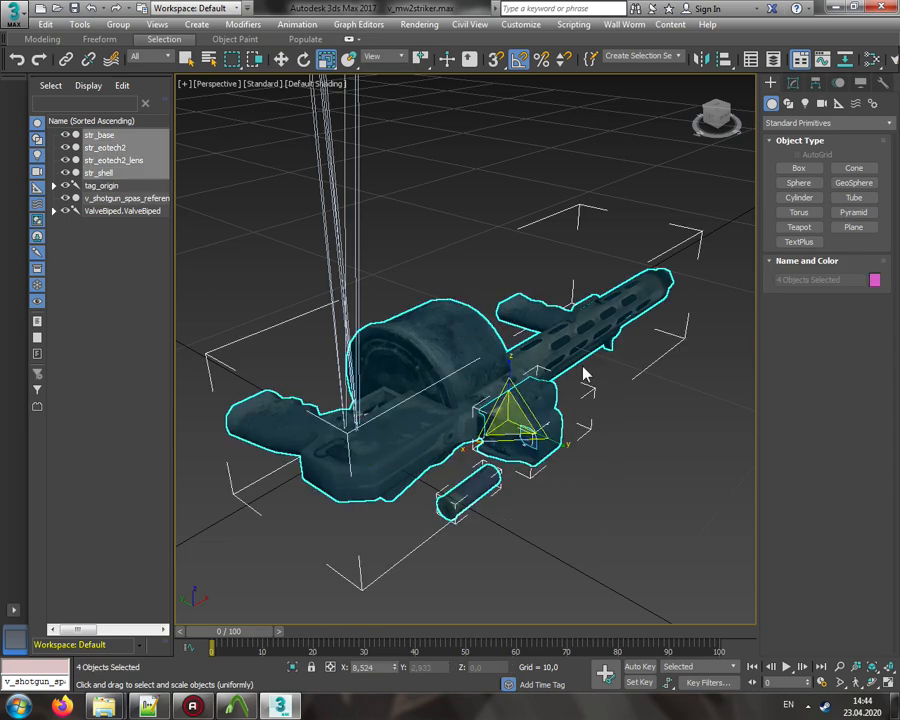
pyautogui.rightClick(582, 376)
pyautogui.click(620, 406)
pyautogui.moveTo(540, 405); pyautogui.dragTo(516, 348)
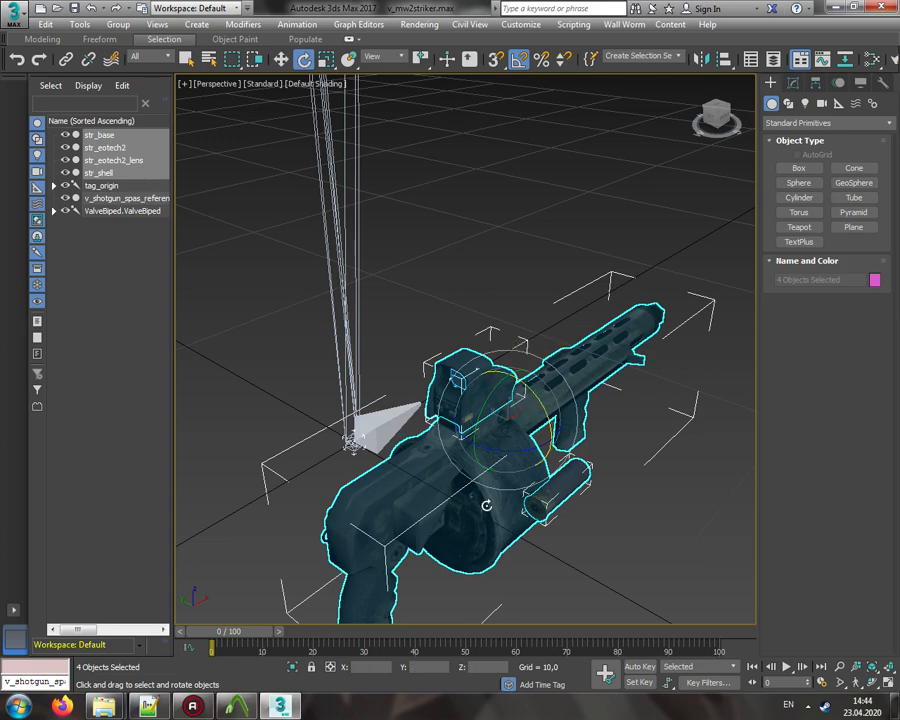
# Step: Set the Y position of the four striker parts to 0
pyautogui.rightClick(578, 468)
pyautogui.click(600, 482)
pyautogui.keyDown('alt'); pyautogui.moveTo(600, 482); pyautogui.dragTo(650, 270, button='middle'); pyautogui.keyUp('alt')
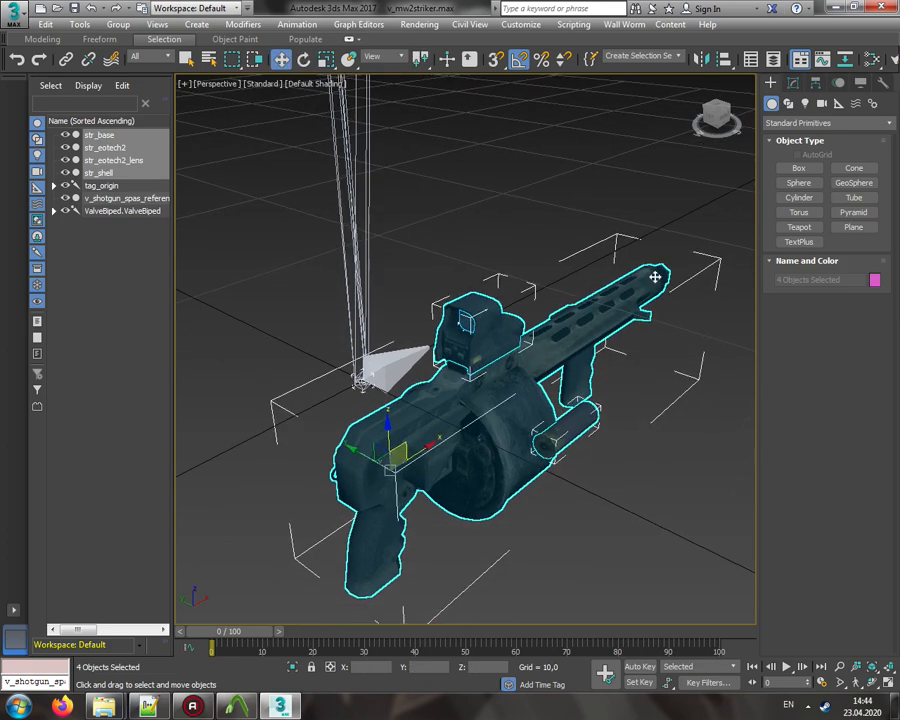
pyautogui.click(712, 113)
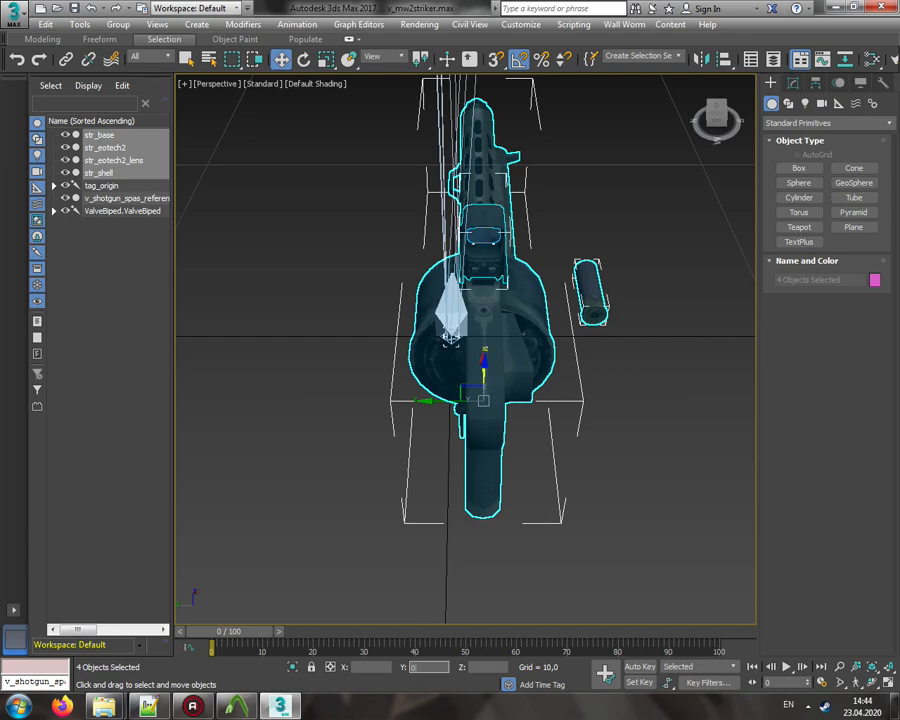
pyautogui.write('0')
pyautogui.press('Return')
# Step: Move the four striker parts from the origin up onto the reference shotgun, to about X 7 and Z 56, keeping Y at 0
pyautogui.moveTo(516, 374); pyautogui.dragTo(550, 468, button='middle')
pyautogui.scroll(-4, 543, 420)
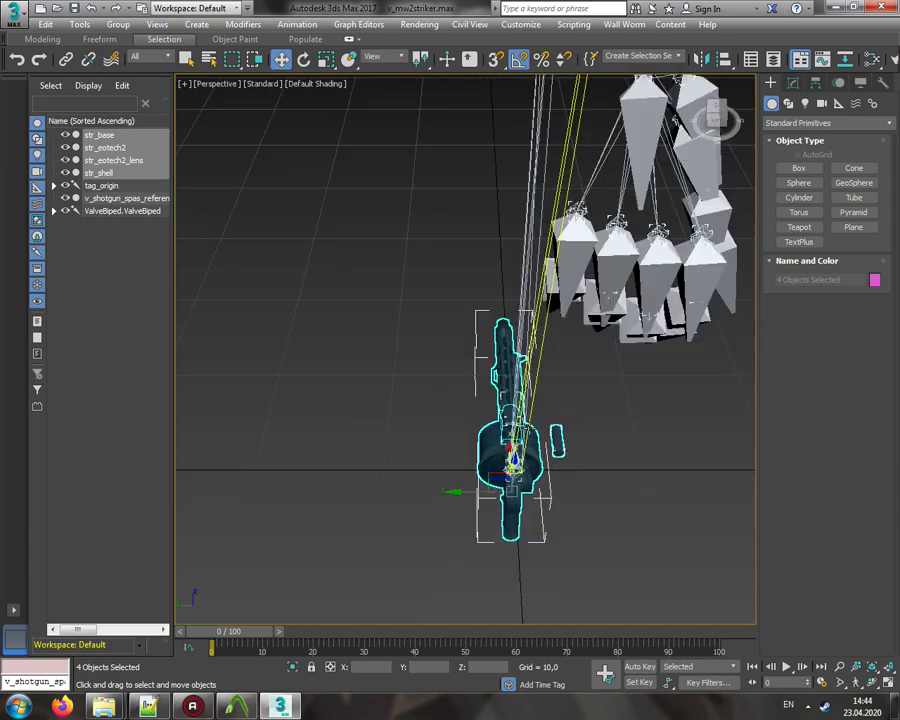
pyautogui.moveTo(550, 412); pyautogui.dragTo(501, 482, button='middle')
pyautogui.moveTo(719, 124); pyautogui.dragTo(711, 130)
pyautogui.moveTo(640, 208); pyautogui.dragTo(628, 372, button='middle')
pyautogui.scroll(-5, 628, 366)
pyautogui.keyDown('alt'); pyautogui.moveTo(709, 162); pyautogui.dragTo(640, 231, button='middle'); pyautogui.keyUp('alt')
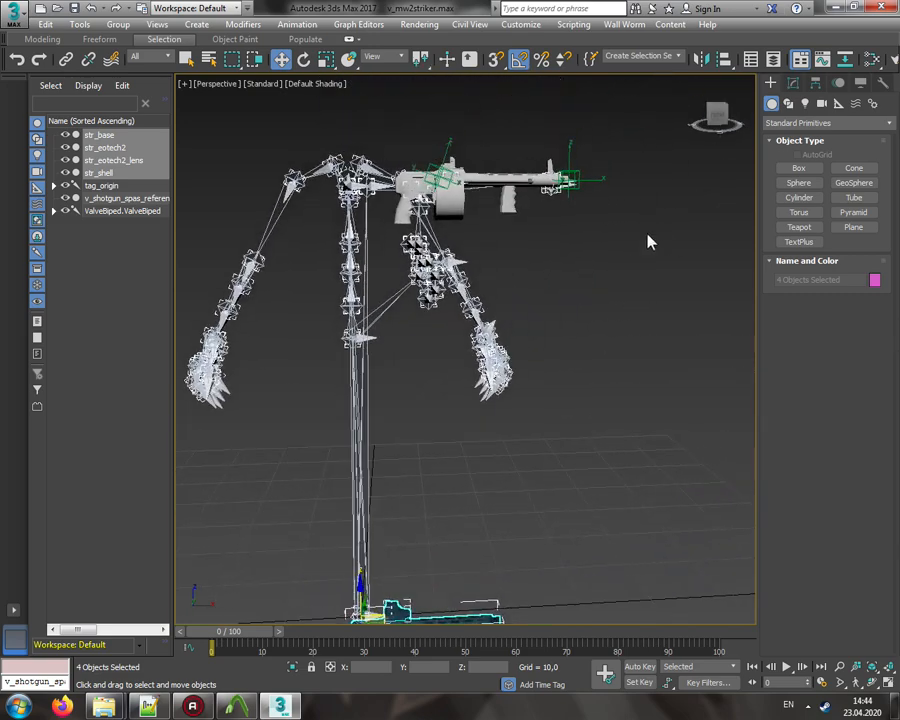
pyautogui.keyDown('alt'); pyautogui.moveTo(560, 418); pyautogui.dragTo(390, 606, button='middle'); pyautogui.keyUp('alt')
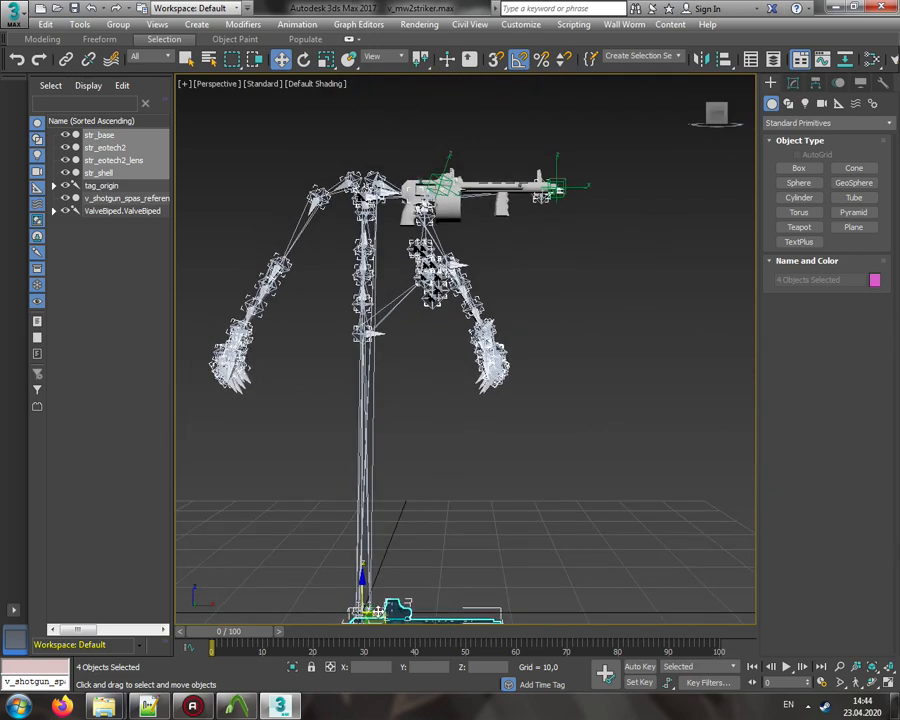
pyautogui.moveTo(378, 611); pyautogui.dragTo(427, 178)
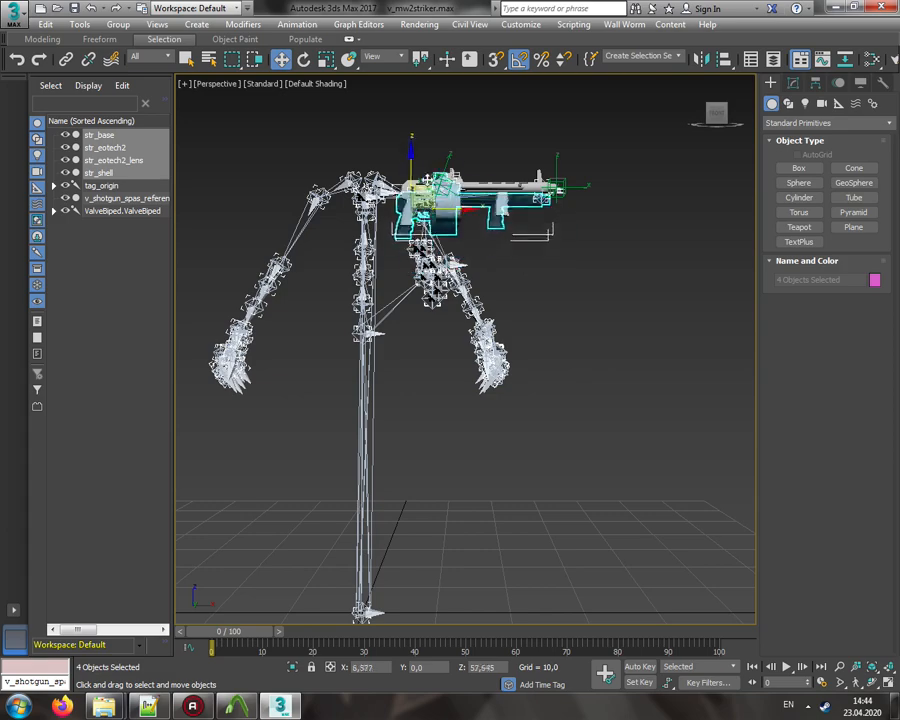
# Step: Deselect the parts and compare the sideways alignment of the striker and the reference shotgun from behind
pyautogui.click(716, 118)
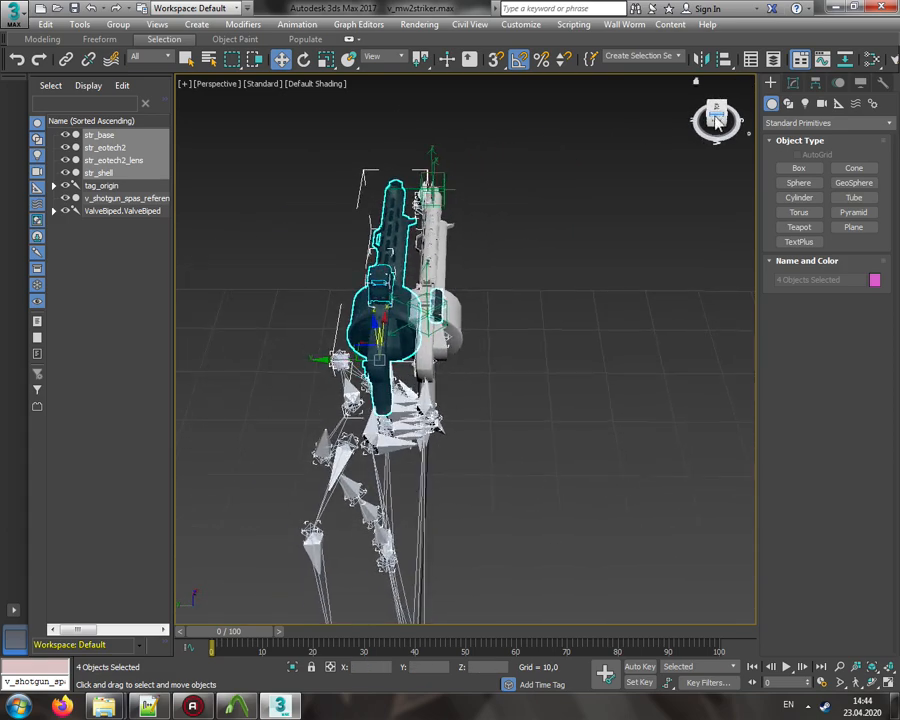
pyautogui.moveTo(716, 118); pyautogui.dragTo(545, 347)
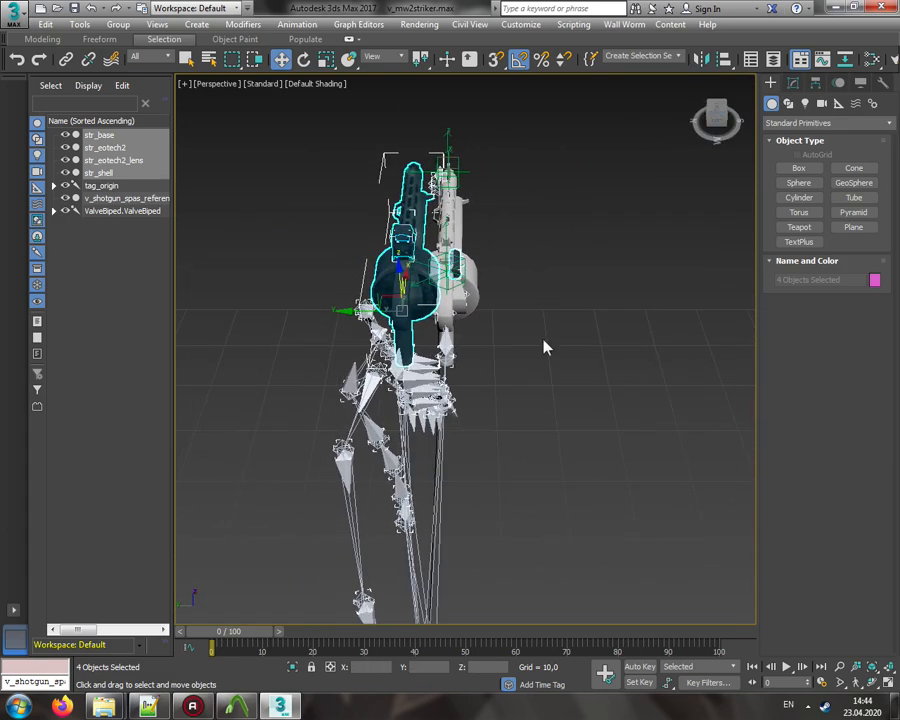
pyautogui.click(490, 450)
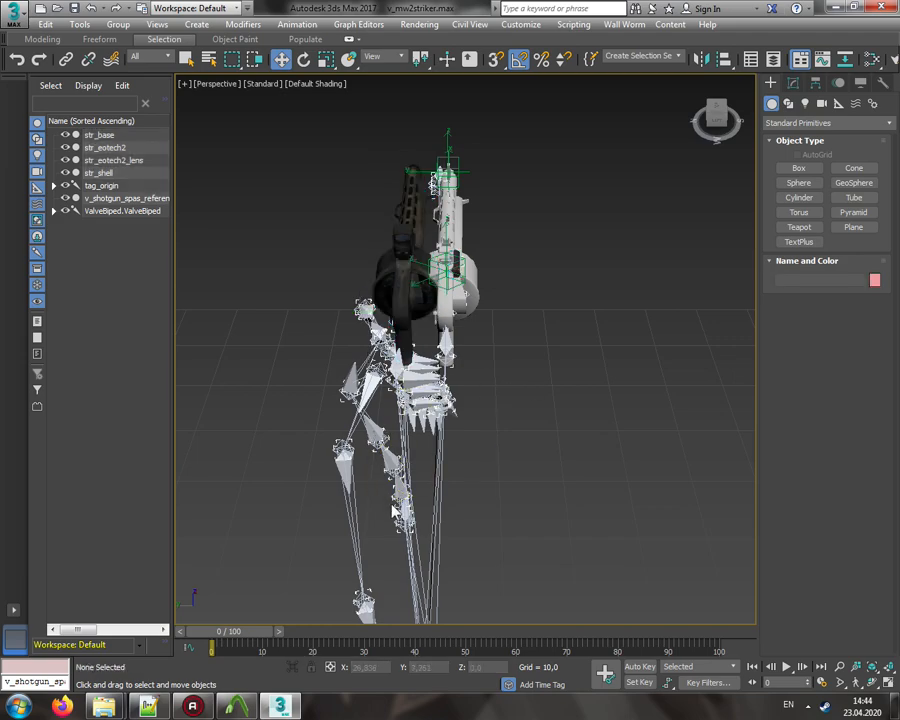
pyautogui.scroll(3, 430, 406)
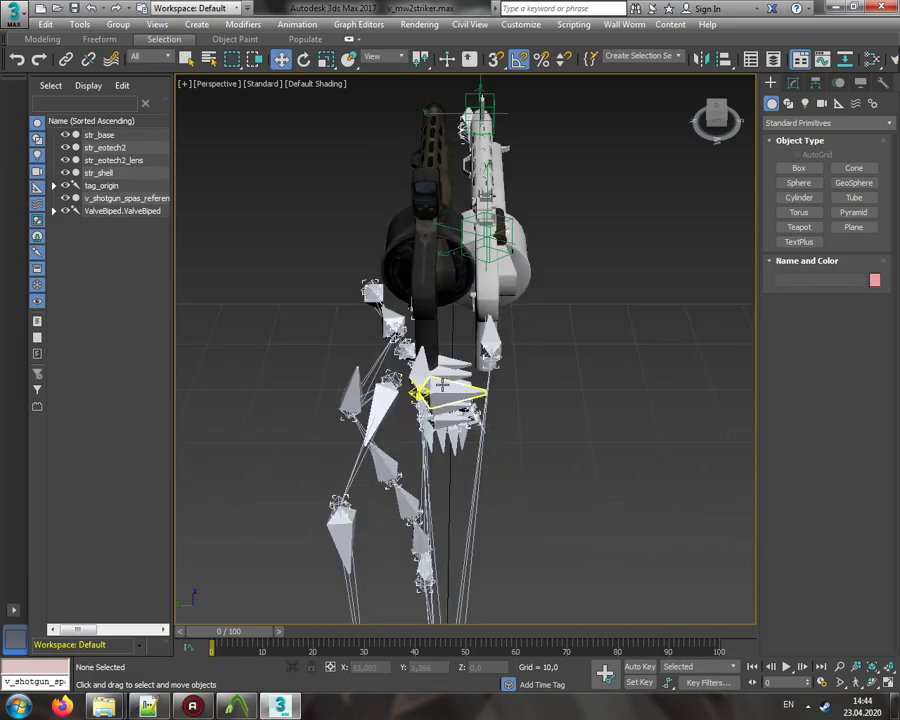
pyautogui.keyDown('alt'); pyautogui.moveTo(441, 384); pyautogui.dragTo(447, 413, button='middle'); pyautogui.keyUp('alt')
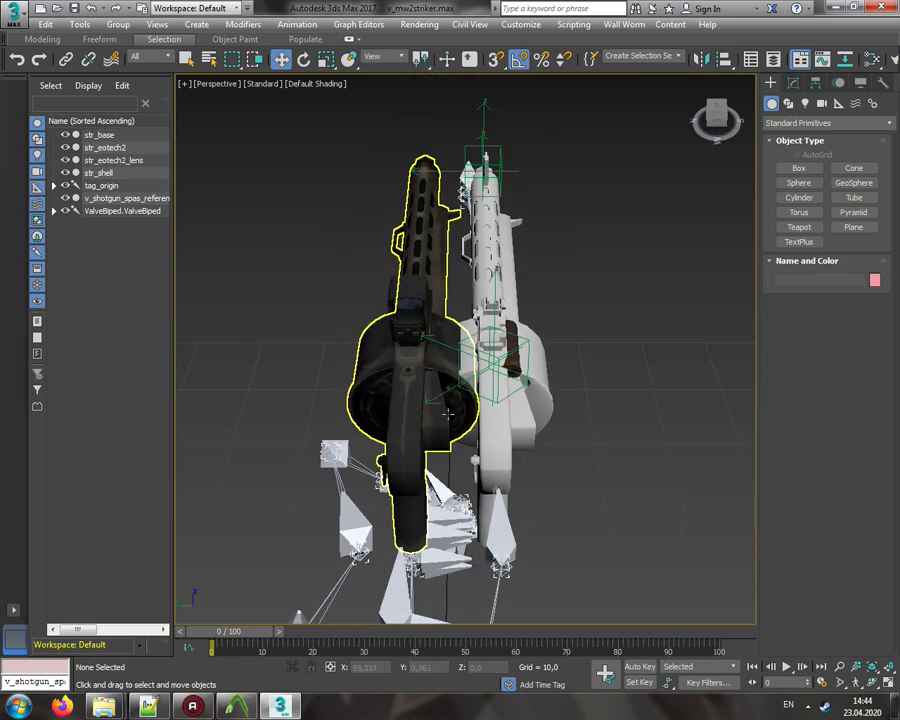
# Step: Hide everything except the v_shotgun_spas_reference mesh and view it from an angle
pyautogui.click(542, 381)
pyautogui.rightClick(541, 378)
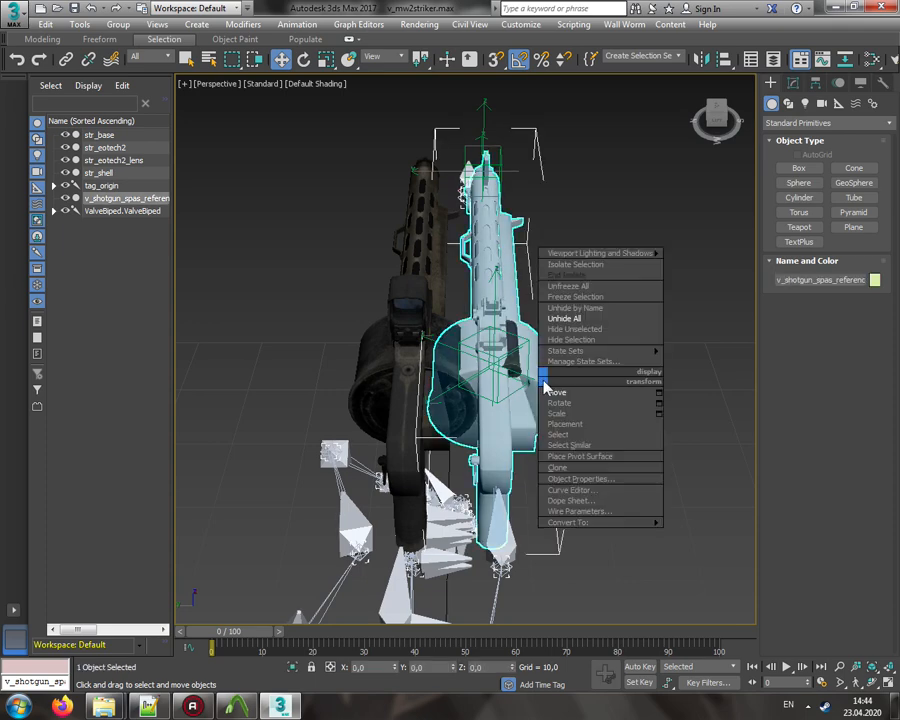
pyautogui.click(583, 327)
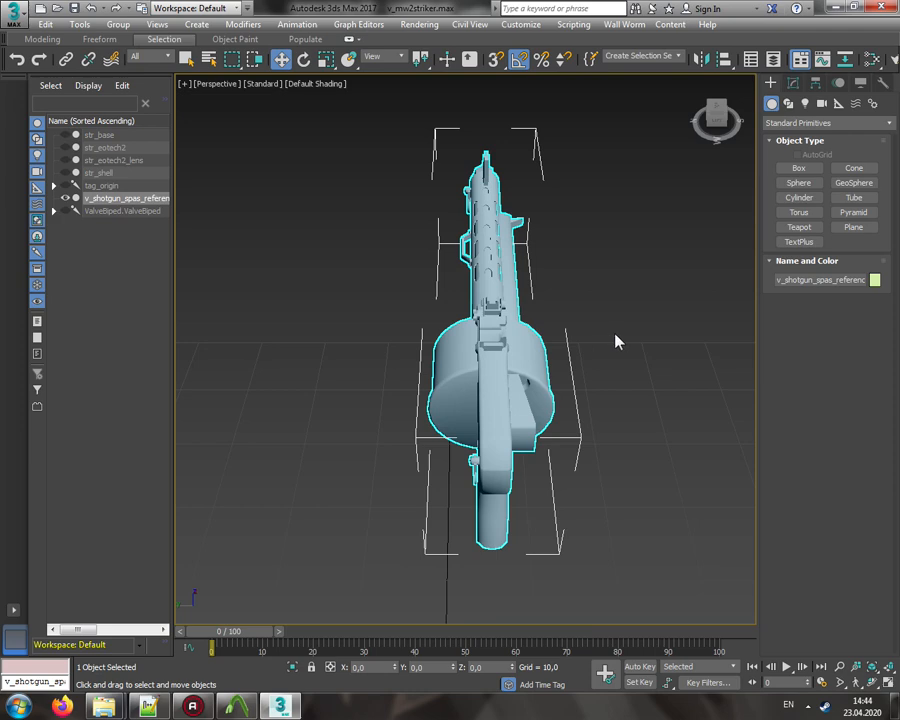
pyautogui.click(672, 267)
pyautogui.keyDown('alt'); pyautogui.moveTo(672, 267); pyautogui.dragTo(192, 168, button='middle'); pyautogui.keyUp('alt')
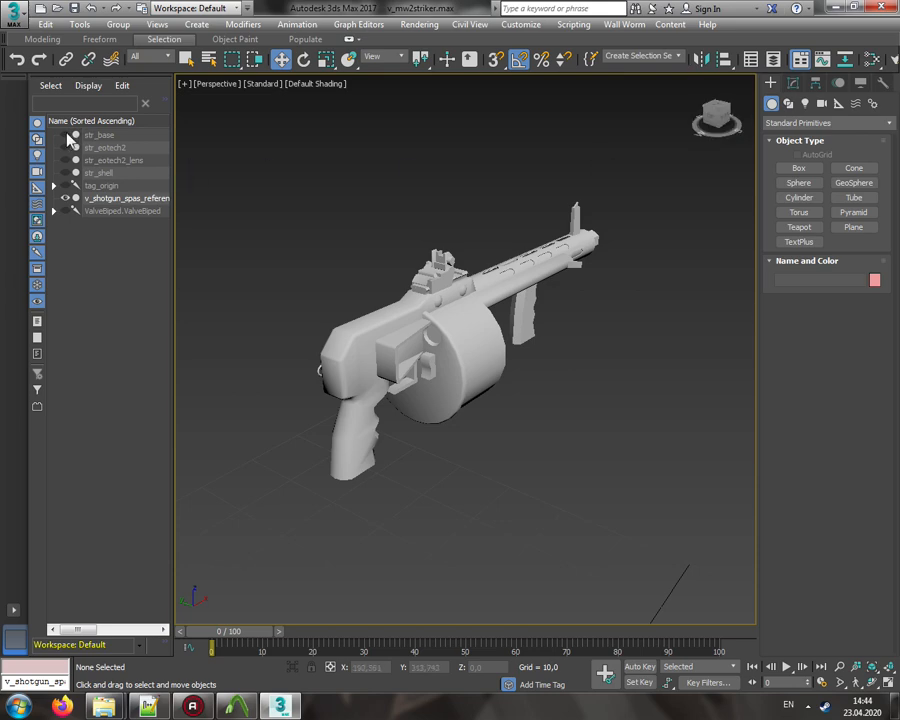
# Step: Show the four striker parts for comparison with the reference mesh, and hide them again
pyautogui.moveTo(65, 134); pyautogui.dragTo(65, 172)
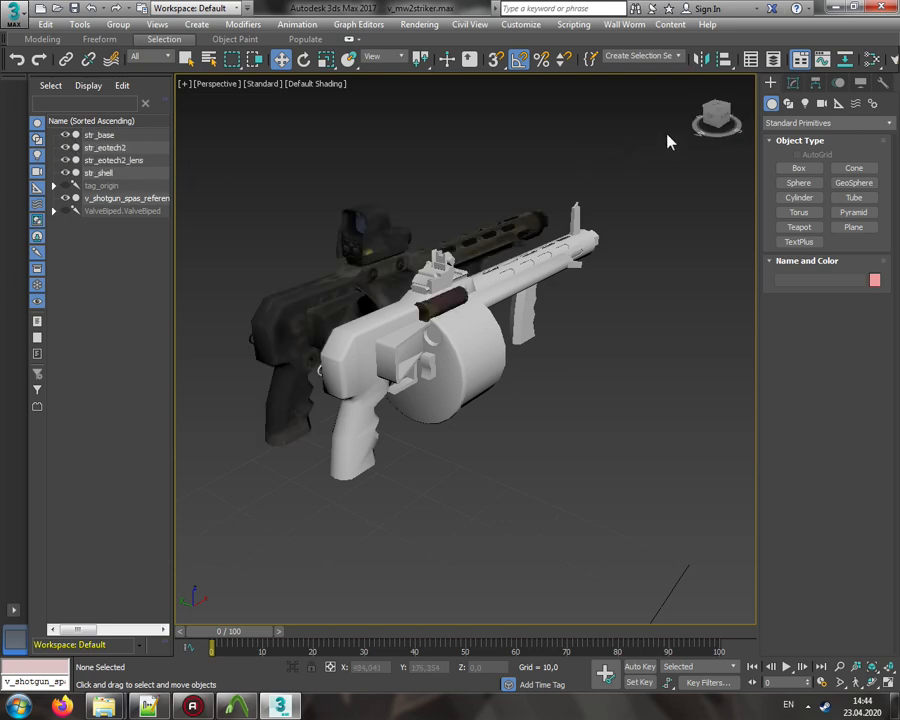
pyautogui.keyDown('alt'); pyautogui.moveTo(668, 142); pyautogui.dragTo(550, 148, button='middle'); pyautogui.keyUp('alt')
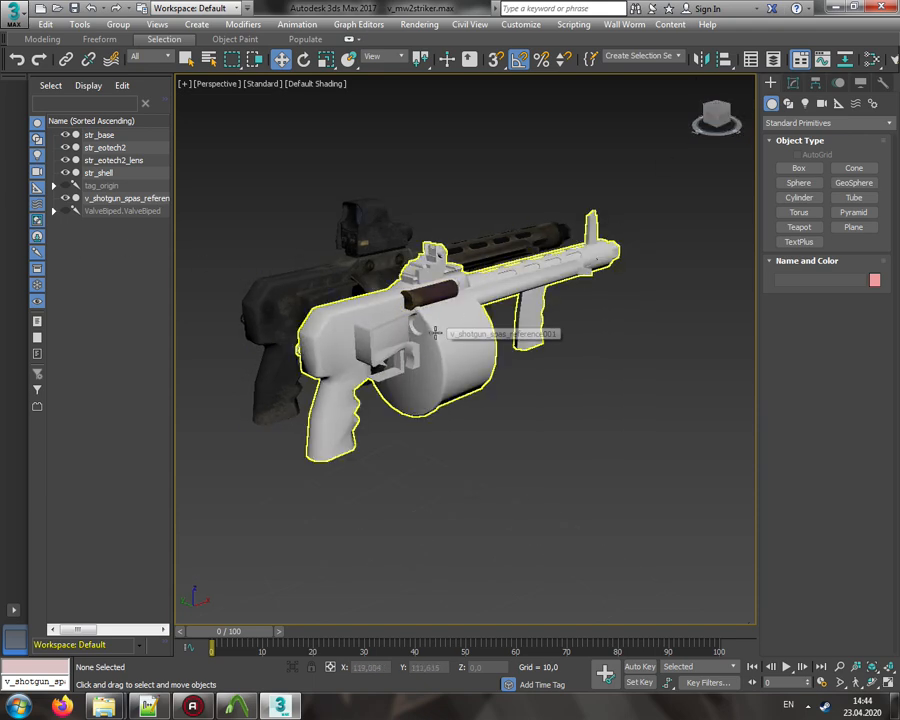
pyautogui.click(435, 331)
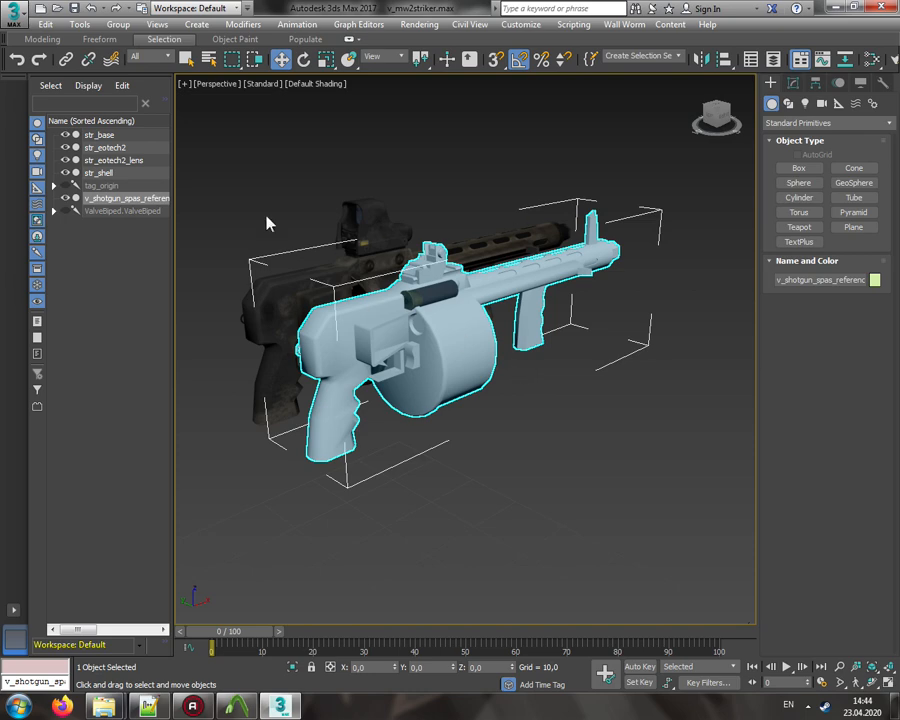
pyautogui.click(91, 176)
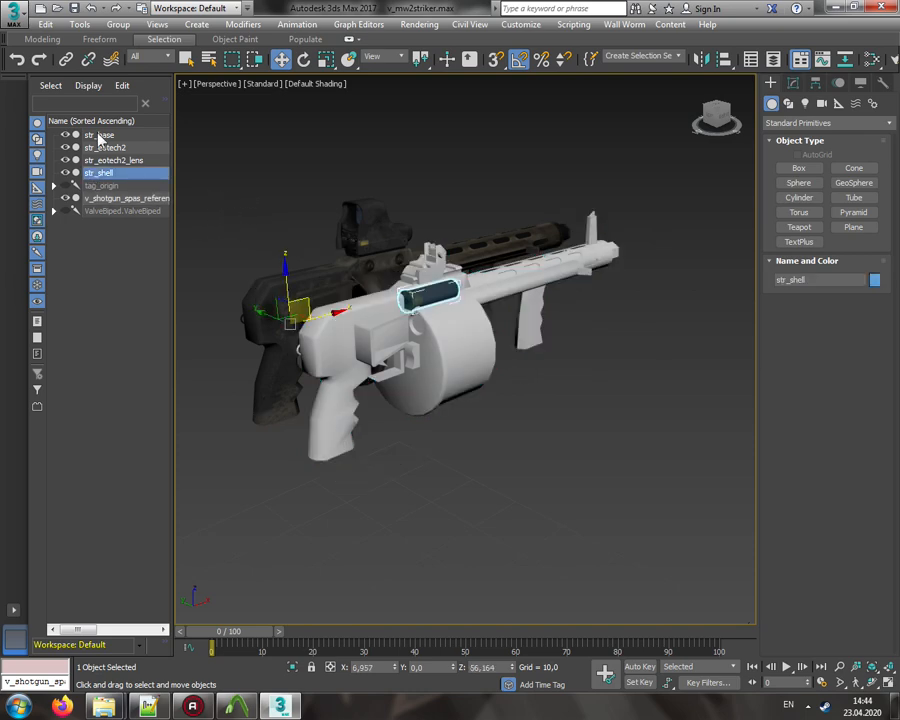
pyautogui.keyDown('shift'); pyautogui.click(99, 134); pyautogui.keyUp('shift')
pyautogui.click(66, 135)
pyautogui.click(275, 211)
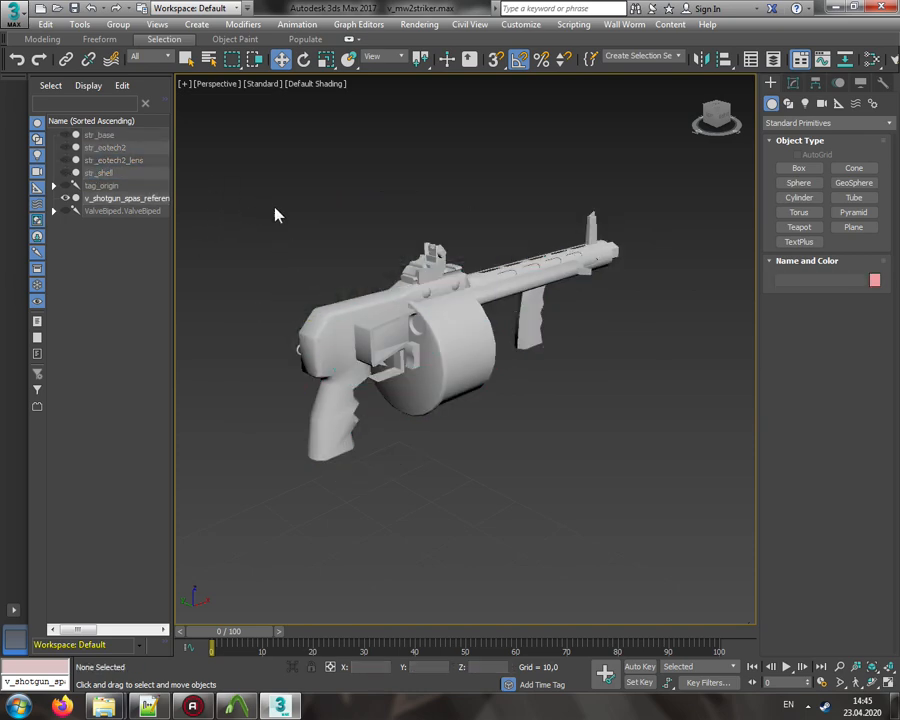
# Step: Select the v_shotgun_spas_reference mesh and enter envelope editing in its Skin modifier
pyautogui.click(415, 320)
pyautogui.scroll(5, 417, 321)
pyautogui.press('z')
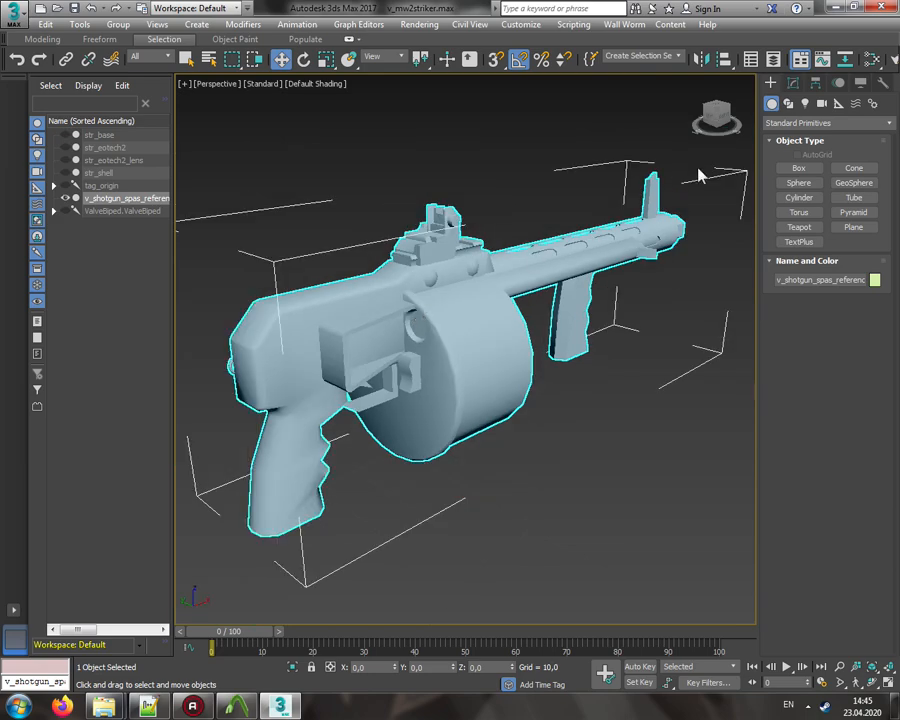
pyautogui.click(793, 83)
pyautogui.moveTo(718, 130); pyautogui.dragTo(536, 171)
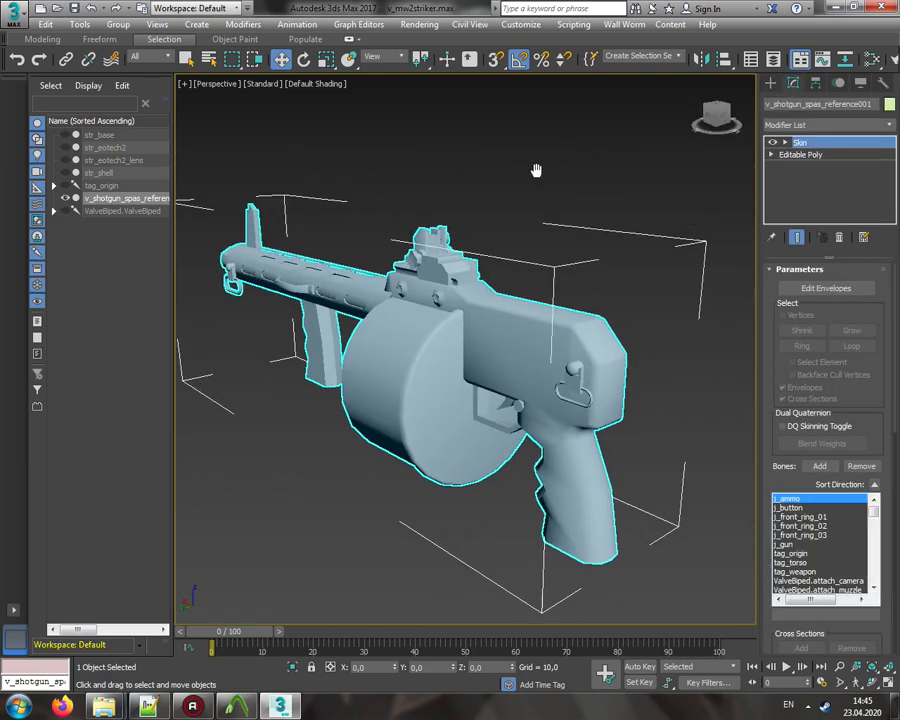
pyautogui.click(817, 289)
# Step: Examine from several angles which part of the reference shotgun is weighted to the j_ammo bone
pyautogui.moveTo(716, 118); pyautogui.dragTo(540, 165)
pyautogui.scroll(2, 362, 342)
pyautogui.scroll(2, 362, 342)
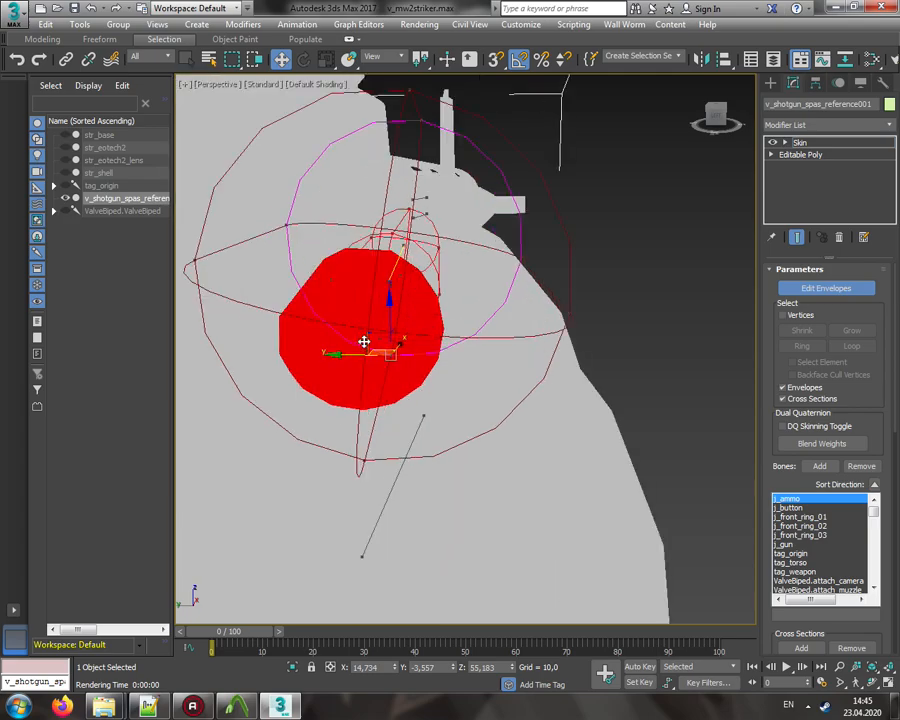
pyautogui.scroll(-1, 362, 341)
pyautogui.moveTo(714, 117); pyautogui.dragTo(599, 263)
pyautogui.scroll(2, 366, 384)
pyautogui.moveTo(714, 117)
pyautogui.mouseDown()
pyautogui.moveTo(745, 122)
pyautogui.moveTo(840, 105)
pyautogui.moveTo(815, 115)
pyautogui.mouseUp()
pyautogui.scroll(6, 532, 368)
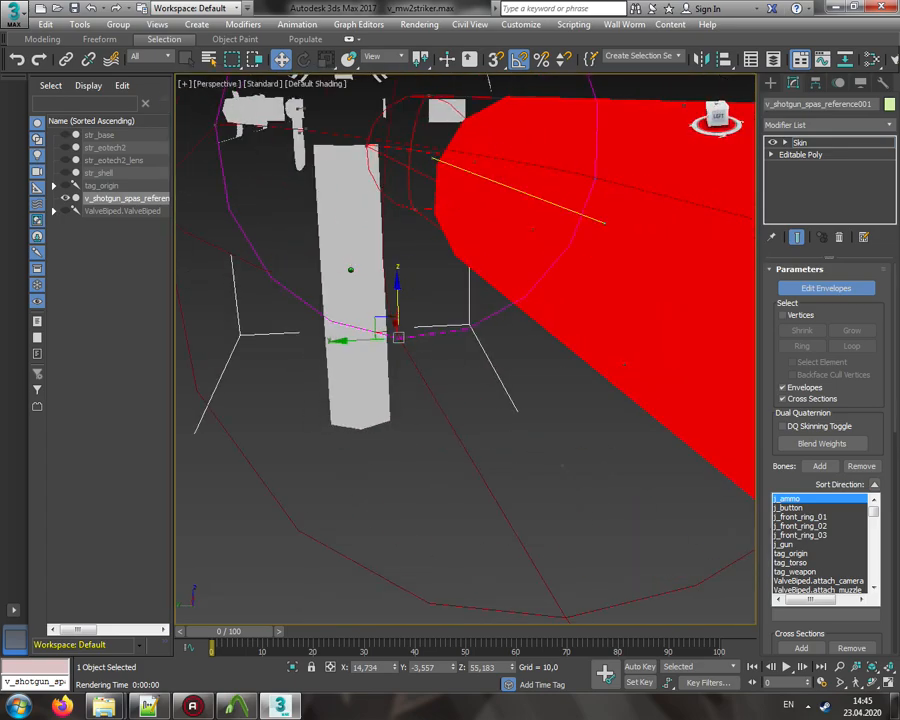
pyautogui.moveTo(350, 270)
pyautogui.keyDown('alt'); pyautogui.mouseDown(button='middle')
pyautogui.moveTo(280, 272)
pyautogui.moveTo(390, 250)
pyautogui.moveTo(470, 215)
pyautogui.moveTo(621, 287)
pyautogui.moveTo(639, 217)
pyautogui.moveTo(379, 270)
pyautogui.moveTo(506, 258)
pyautogui.moveTo(474, 353)
pyautogui.moveTo(466, 328)
pyautogui.mouseUp(button='middle'); pyautogui.keyUp('alt')
pyautogui.scroll(-6, 506, 258)
pyautogui.scroll(2, 473, 355)
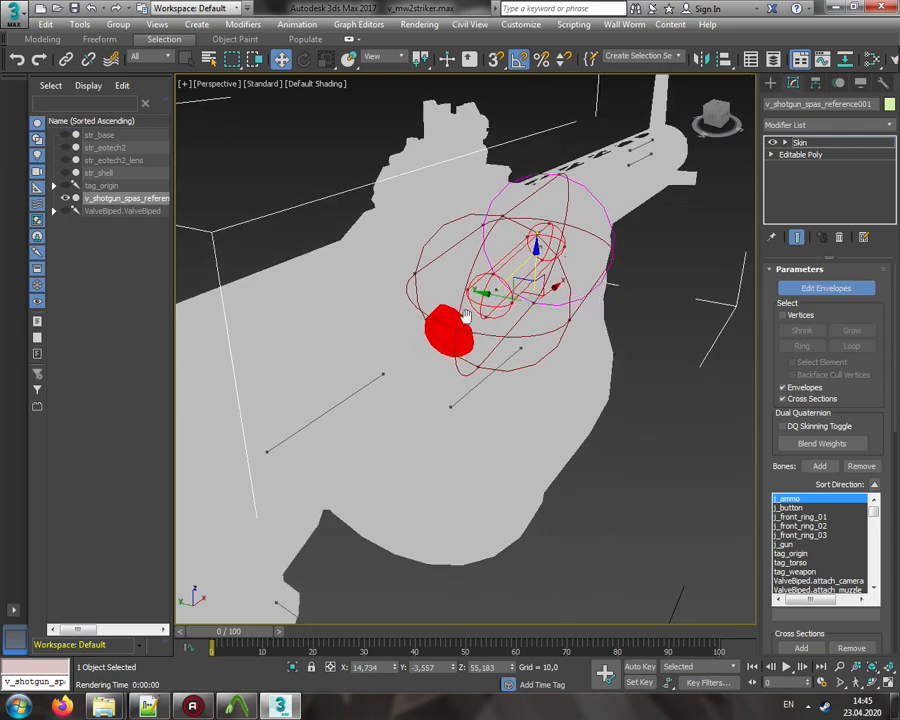
# Step: Examine which part of the reference shotgun is weighted to the j_button bone
pyautogui.click(786, 507)
pyautogui.keyDown('alt'); pyautogui.moveTo(490, 445); pyautogui.dragTo(444, 438, button='middle'); pyautogui.keyUp('alt')
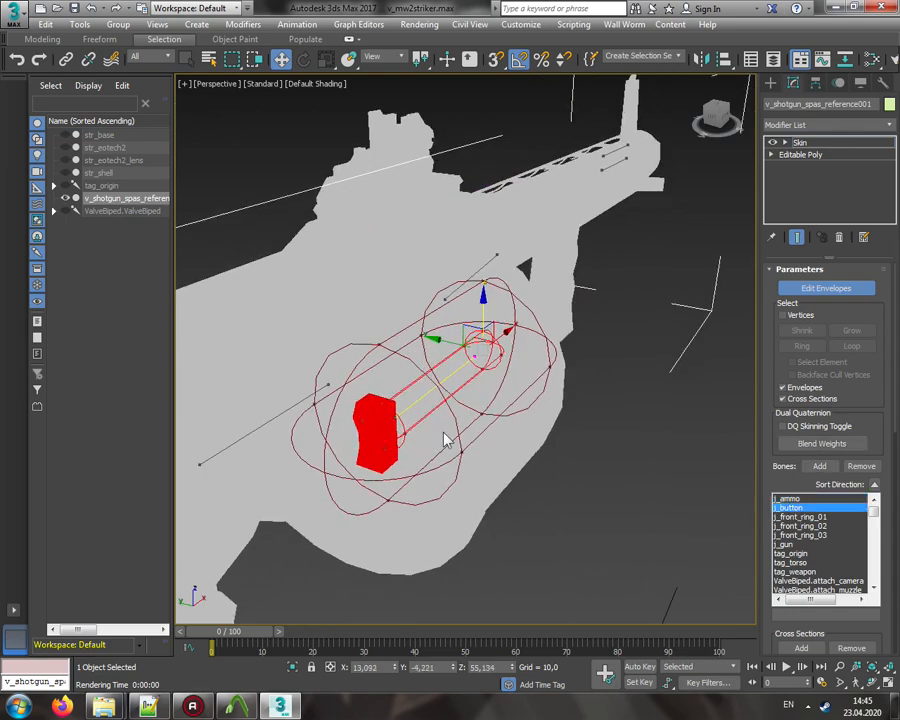
pyautogui.scroll(2, 370, 435)
pyautogui.moveTo(714, 114); pyautogui.dragTo(692, 100)
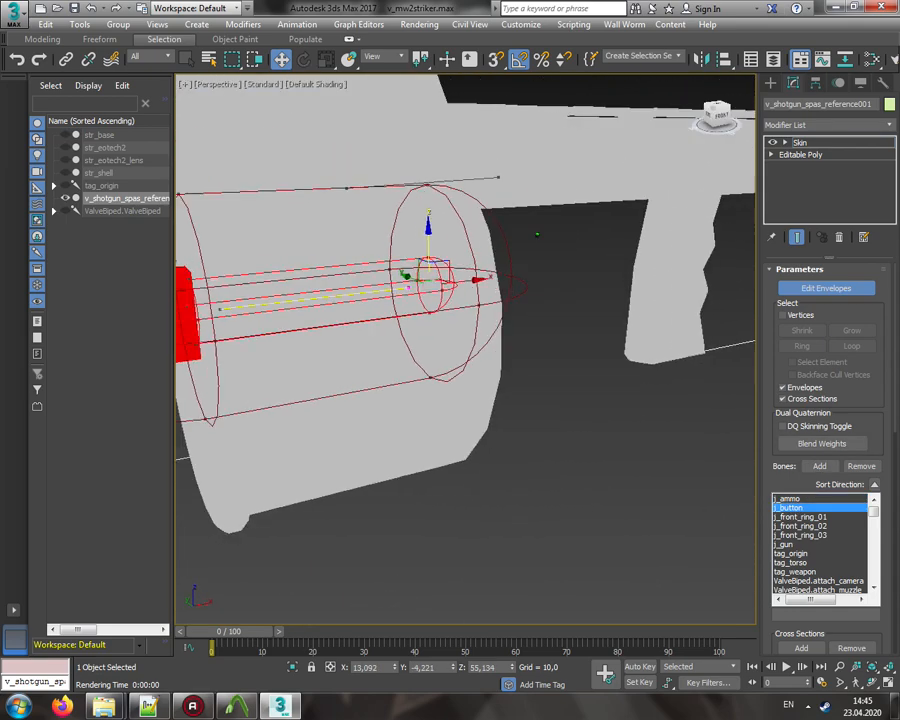
pyautogui.moveTo(540, 282); pyautogui.dragTo(608, 324, button='middle')
pyautogui.scroll(-3, 628, 317)
pyautogui.moveTo(608, 324); pyautogui.dragTo(499, 345, button='middle')
# Step: Examine which part of the reference shotgun's front sling ring is weighted to the j_front_ring_01 bone
pyautogui.click(808, 517)
pyautogui.moveTo(711, 110); pyautogui.dragTo(694, 116)
pyautogui.moveTo(566, 238); pyautogui.dragTo(596, 308, button='middle')
pyautogui.scroll(4, 470, 232)
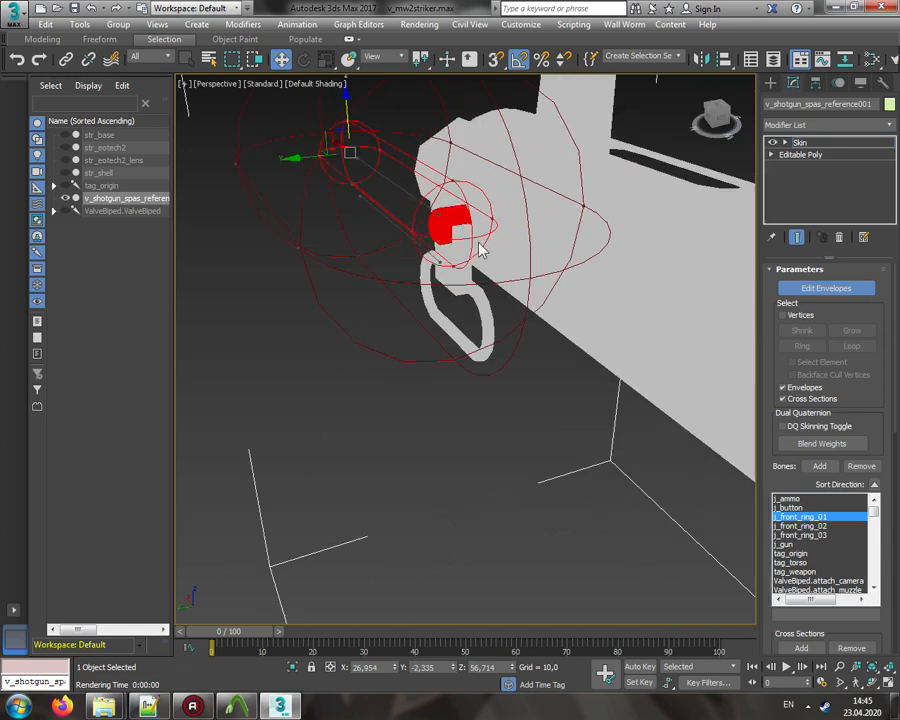
# Step: Examine which parts of the reference shotgun are weighted to the j_front_ring_02 and j_front_ring_03 bones
pyautogui.click(818, 527)
pyautogui.click(819, 535)
pyautogui.moveTo(542, 386); pyautogui.dragTo(422, 384, button='middle')
pyautogui.scroll(-4, 422, 384)
pyautogui.moveTo(507, 397); pyautogui.dragTo(515, 357, button='middle')
# Step: Examine from several angles which parts of the reference shotgun are weighted to the j_gun bone
pyautogui.click(795, 544)
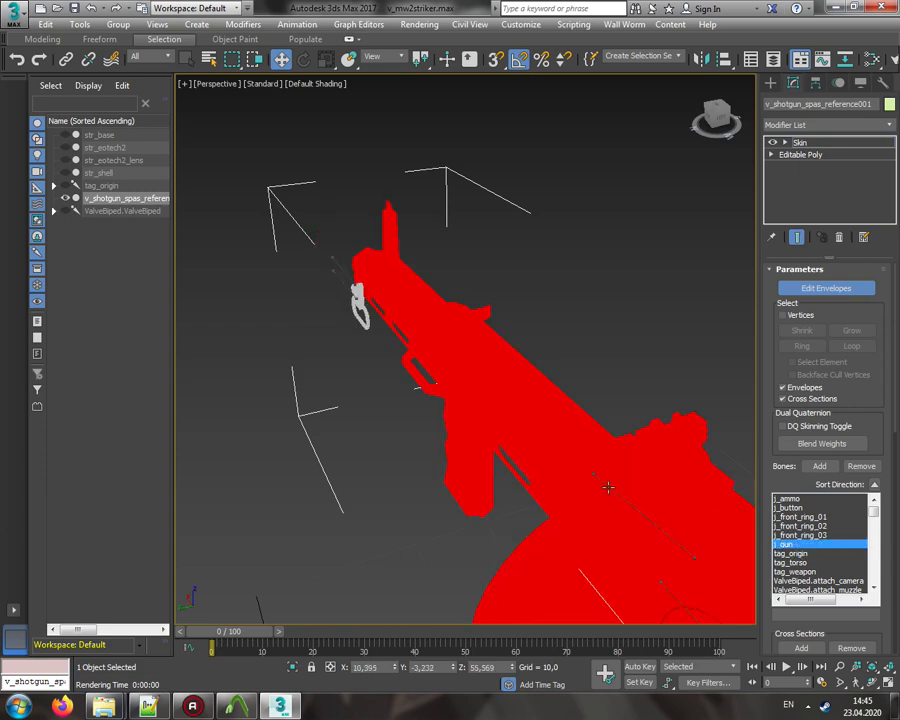
pyautogui.moveTo(609, 486); pyautogui.dragTo(518, 331, button='middle')
pyautogui.scroll(-2, 518, 331)
pyautogui.moveTo(597, 392); pyautogui.dragTo(532, 330, button='middle')
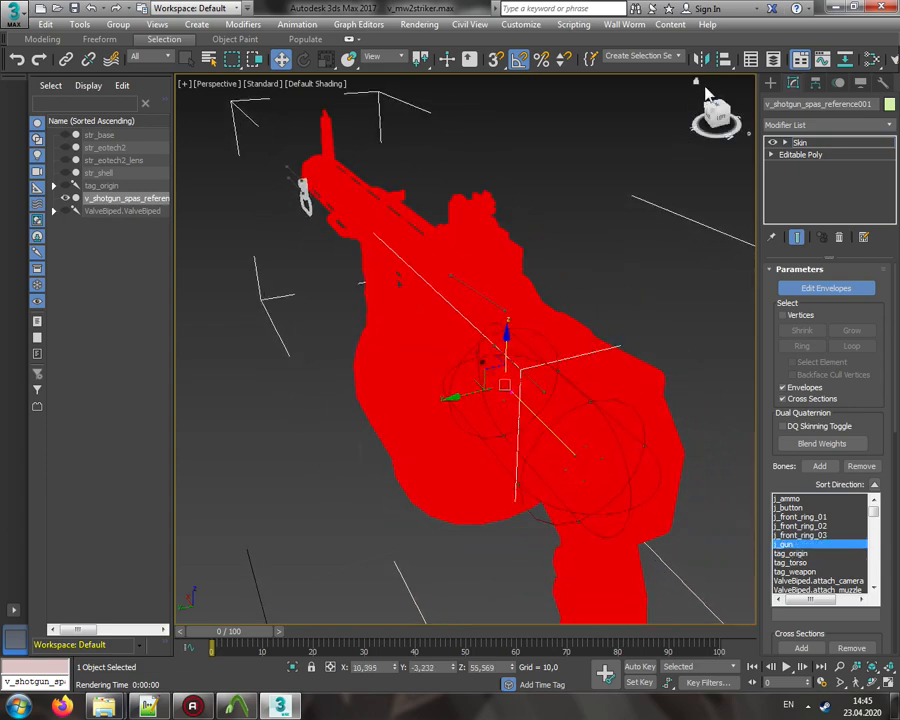
pyautogui.moveTo(710, 108)
pyautogui.mouseDown()
pyautogui.moveTo(785, 98)
pyautogui.moveTo(716, 108)
pyautogui.mouseUp()
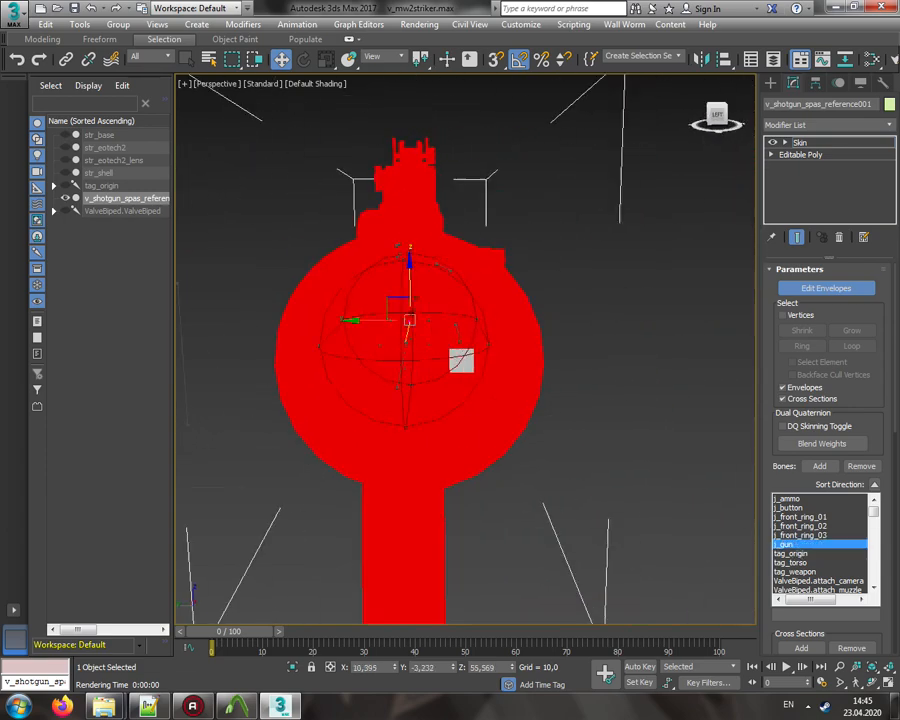
pyautogui.keyDown('alt'); pyautogui.moveTo(516, 300); pyautogui.dragTo(220, 282, button='middle'); pyautogui.keyUp('alt')
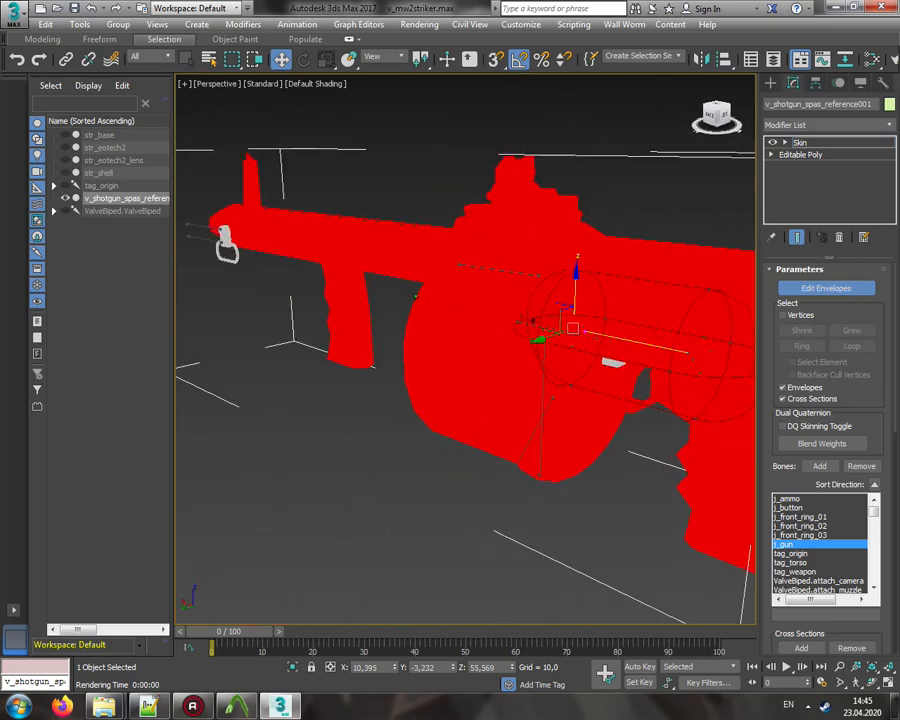
pyautogui.keyDown('alt'); pyautogui.moveTo(416, 296); pyautogui.dragTo(312, 198, button='middle'); pyautogui.keyUp('alt')
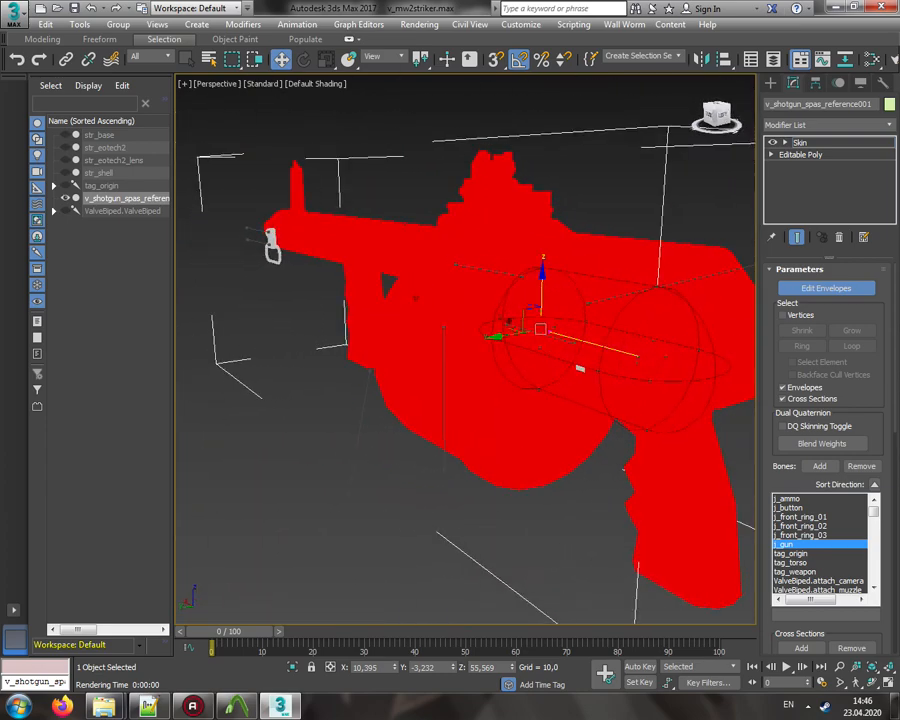
pyautogui.moveTo(416, 297)
pyautogui.keyDown('alt'); pyautogui.mouseDown(button='middle')
pyautogui.moveTo(180, 290)
pyautogui.moveTo(416, 296)
pyautogui.mouseUp(button='middle'); pyautogui.keyUp('alt')
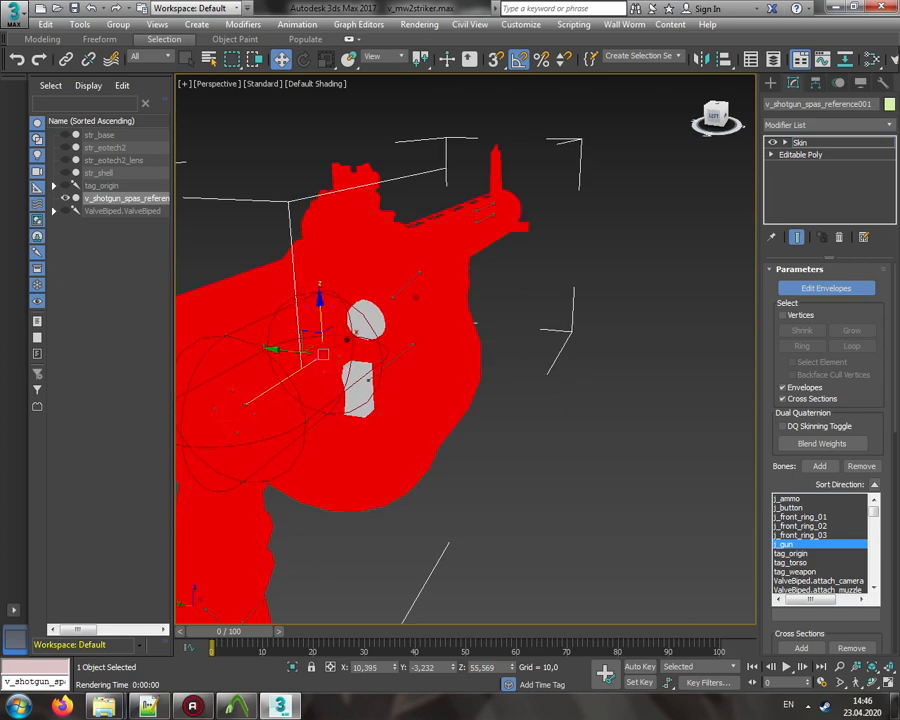
# Step: Compare the weights of the tag_weapon and j_gun bones and leave envelope editing by deselecting the reference mesh
pyautogui.click(800, 572)
pyautogui.moveTo(565, 405)
pyautogui.keyDown('alt'); pyautogui.mouseDown(button='middle')
pyautogui.moveTo(558, 432)
pyautogui.moveTo(574, 412)
pyautogui.moveTo(560, 420)
pyautogui.mouseUp(button='middle'); pyautogui.keyUp('alt')
pyautogui.click(793, 544)
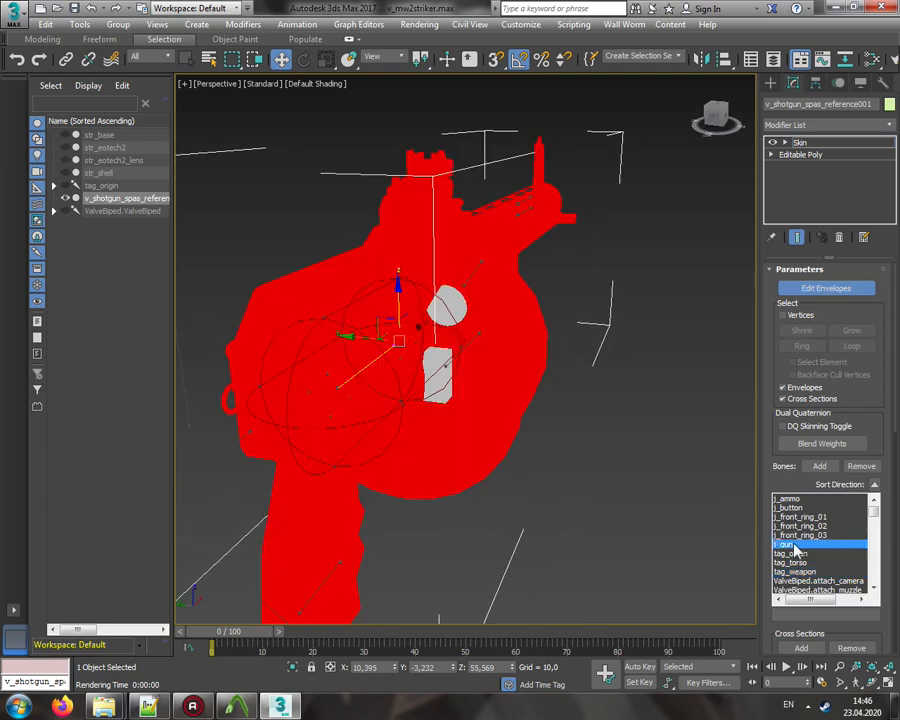
pyautogui.click(613, 277)
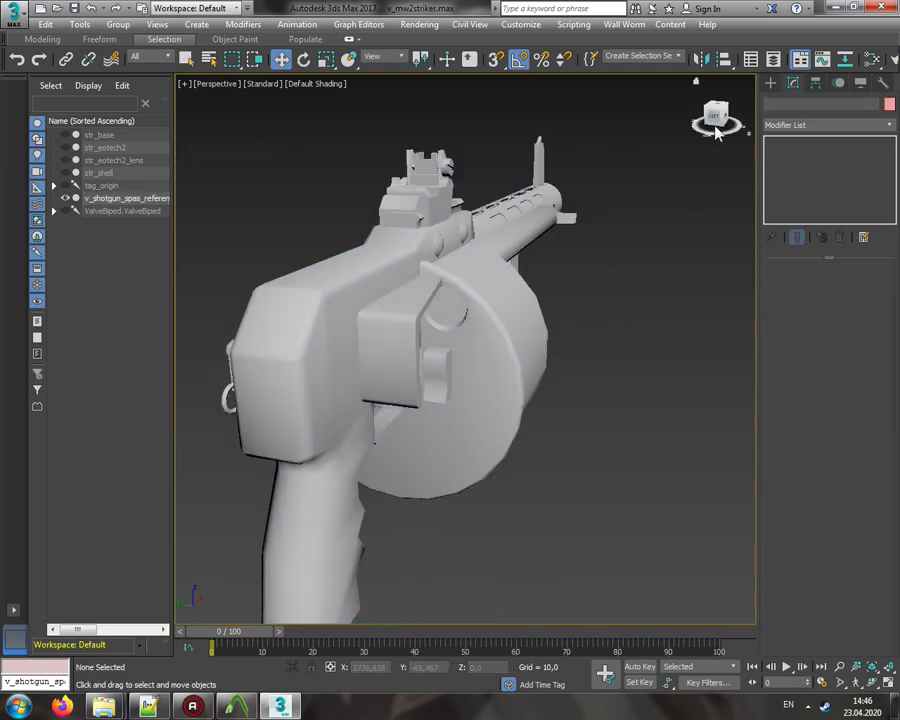
pyautogui.keyDown('alt'); pyautogui.moveTo(613, 277); pyautogui.dragTo(473, 287, button='middle'); pyautogui.keyUp('alt')
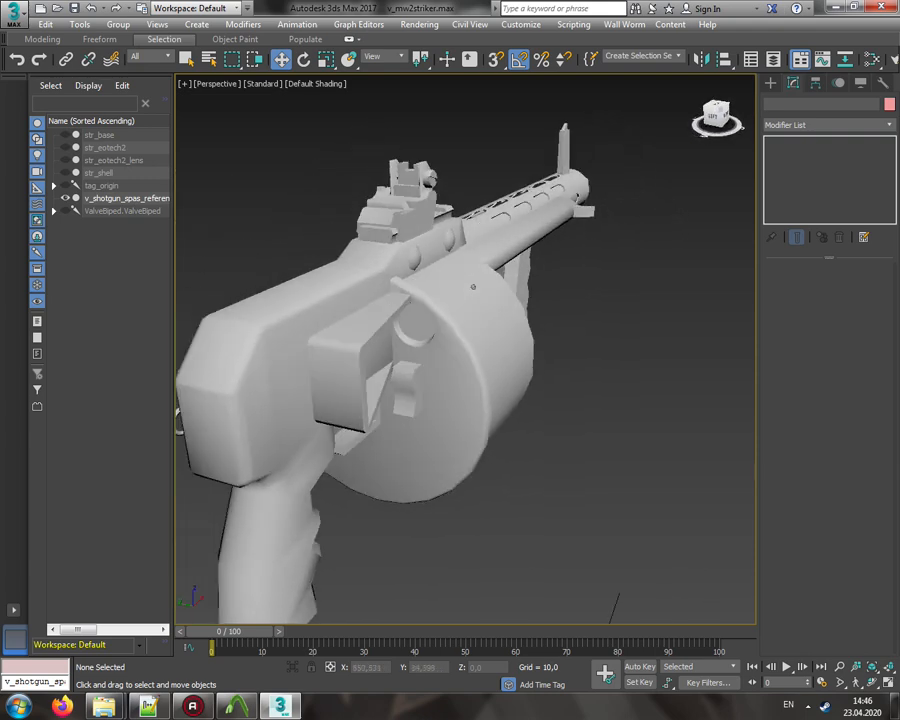
# Step: Select str_base, str_eotech2, str_eotech2_lens and str_shell and unhide them beside the reference shotgun
pyautogui.click(100, 135)
pyautogui.keyDown('shift'); pyautogui.click(112, 172); pyautogui.keyUp('shift')
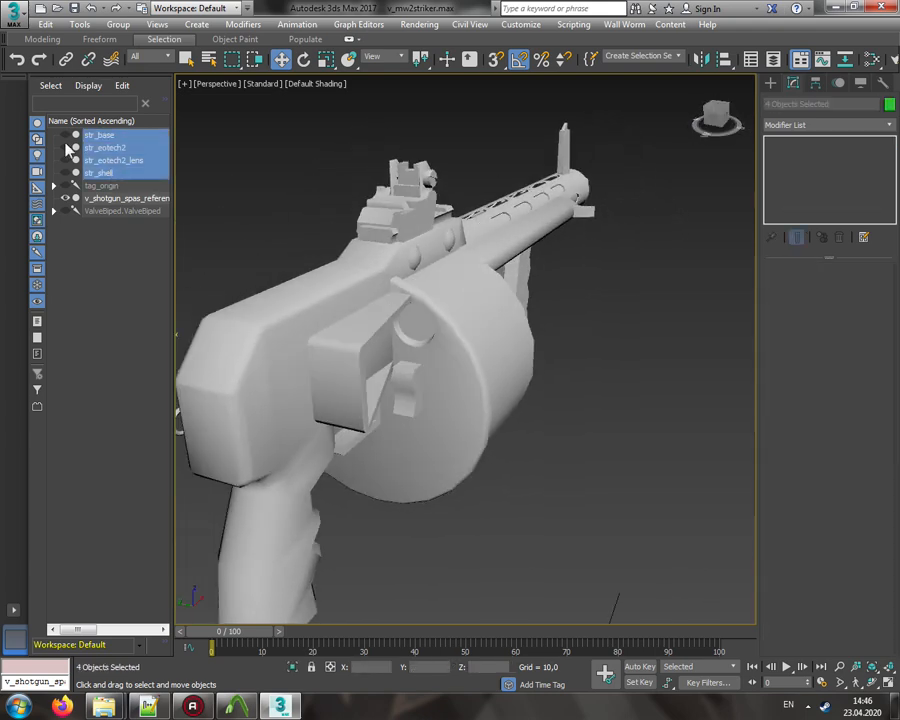
pyautogui.keyDown('alt'); pyautogui.moveTo(470, 300); pyautogui.dragTo(470, 300, button='middle'); pyautogui.keyUp('alt')
pyautogui.click(717, 119)
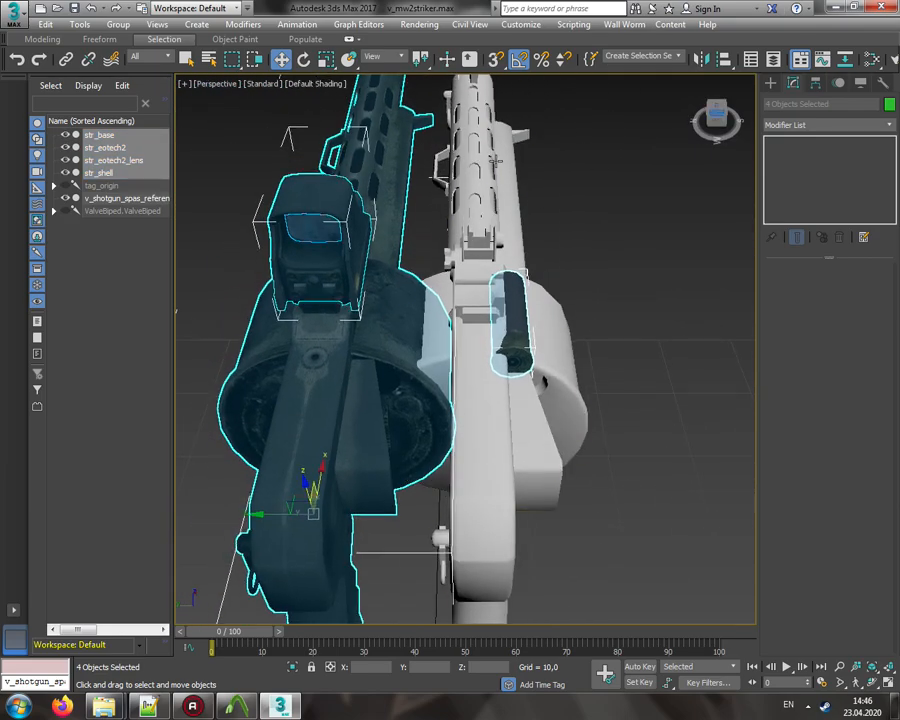
# Step: In a maximized Top view, move the four selected striker parts along Y onto the reference shotgun's centreline
pyautogui.click(185, 84)
pyautogui.click(236, 98)
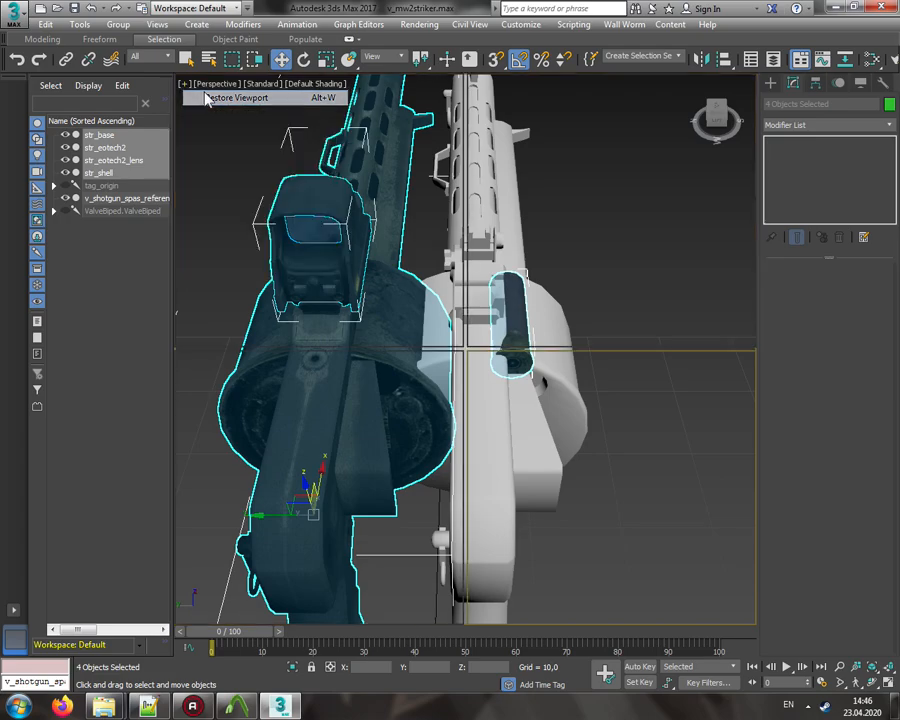
pyautogui.scroll(5, 318, 210)
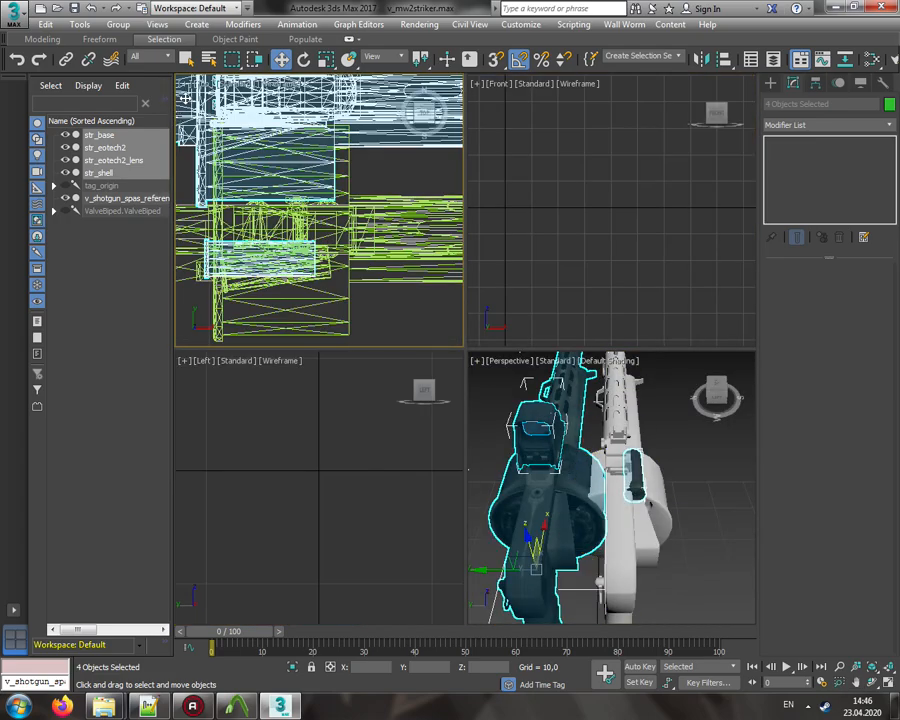
pyautogui.click(185, 84)
pyautogui.click(205, 95)
pyautogui.scroll(-5, 392, 295)
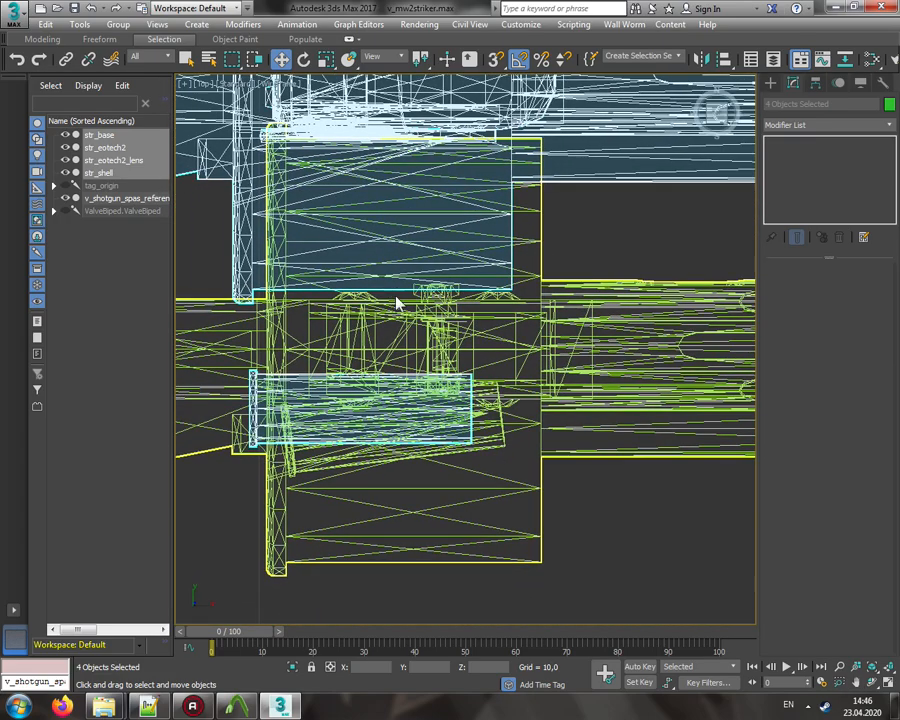
pyautogui.scroll(-2, 256, 204)
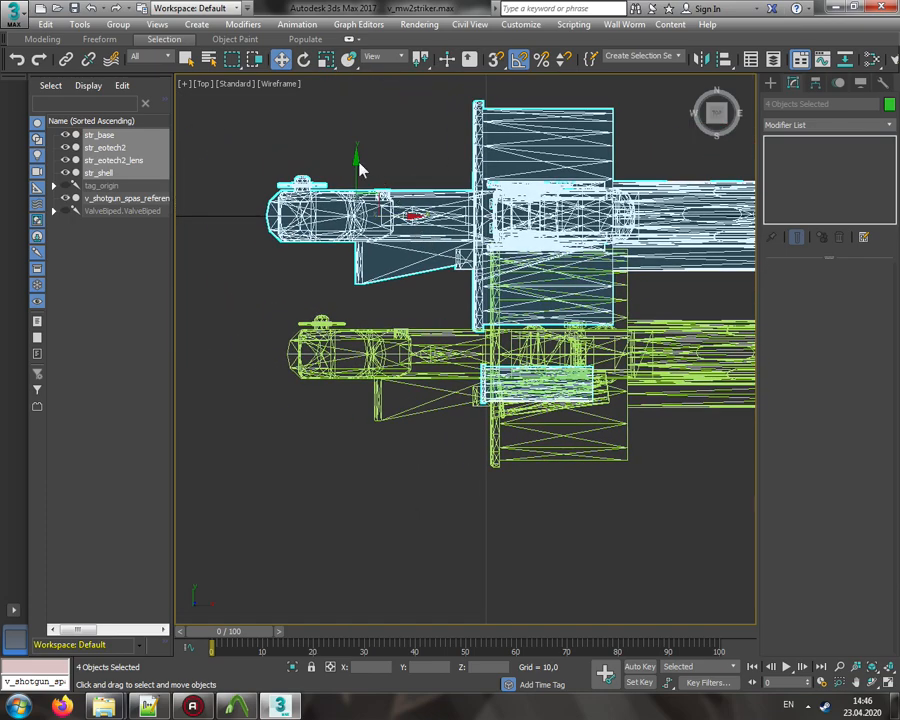
pyautogui.scroll(-3, 363, 200)
pyautogui.scroll(8, 378, 303)
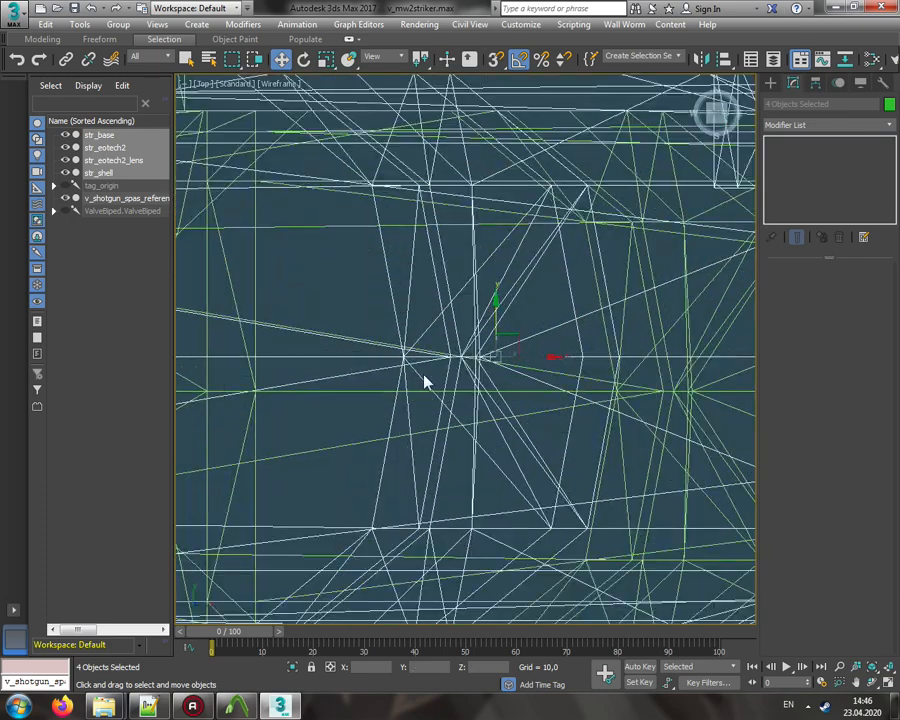
pyautogui.moveTo(514, 296); pyautogui.dragTo(522, 344)
pyautogui.scroll(-8, 525, 376)
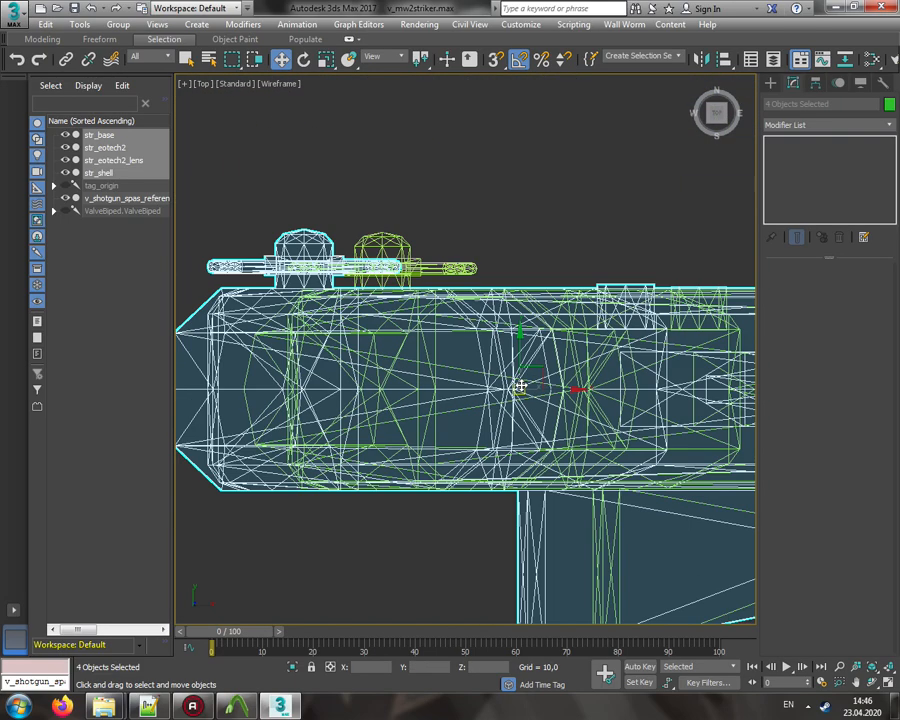
# Step: Move the striker parts about 0.39 units along X to line up with the reference's drum and stock, checking the barrel
pyautogui.scroll(2, 520, 380)
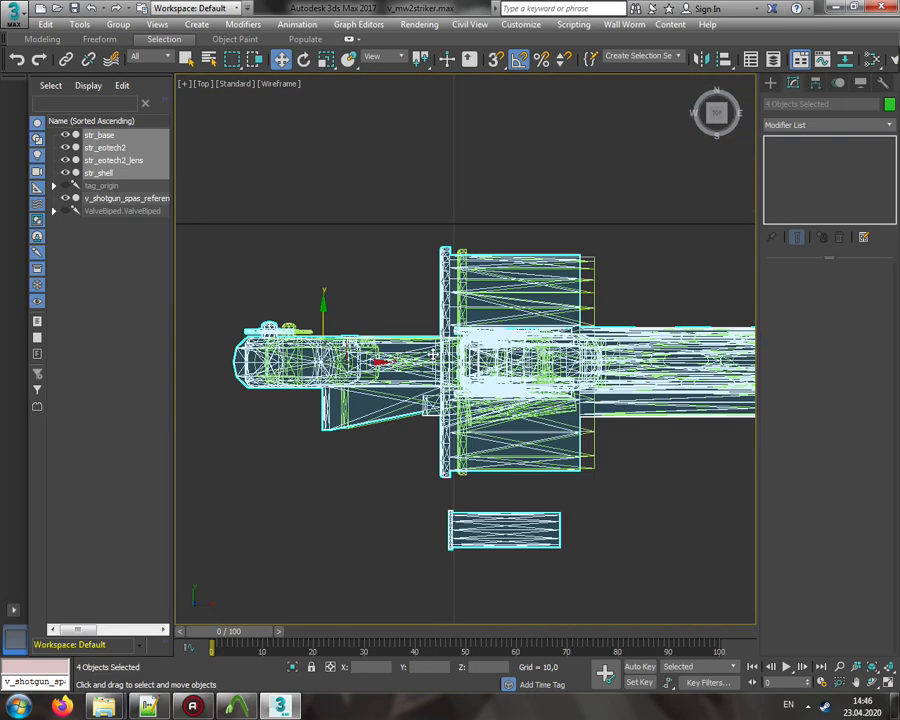
pyautogui.scroll(3, 432, 354)
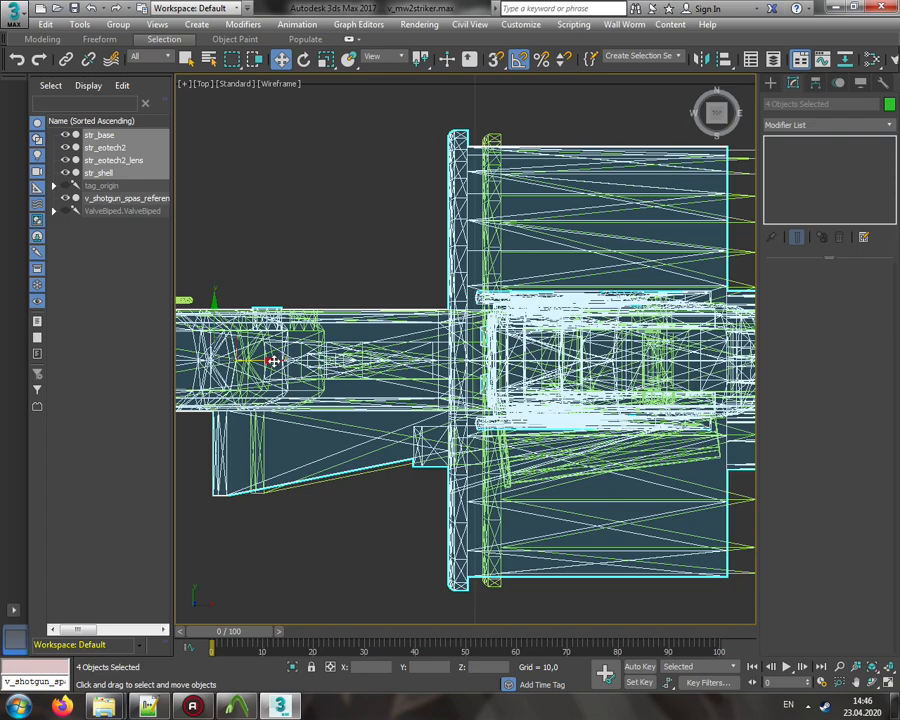
pyautogui.moveTo(273, 361); pyautogui.dragTo(306, 362)
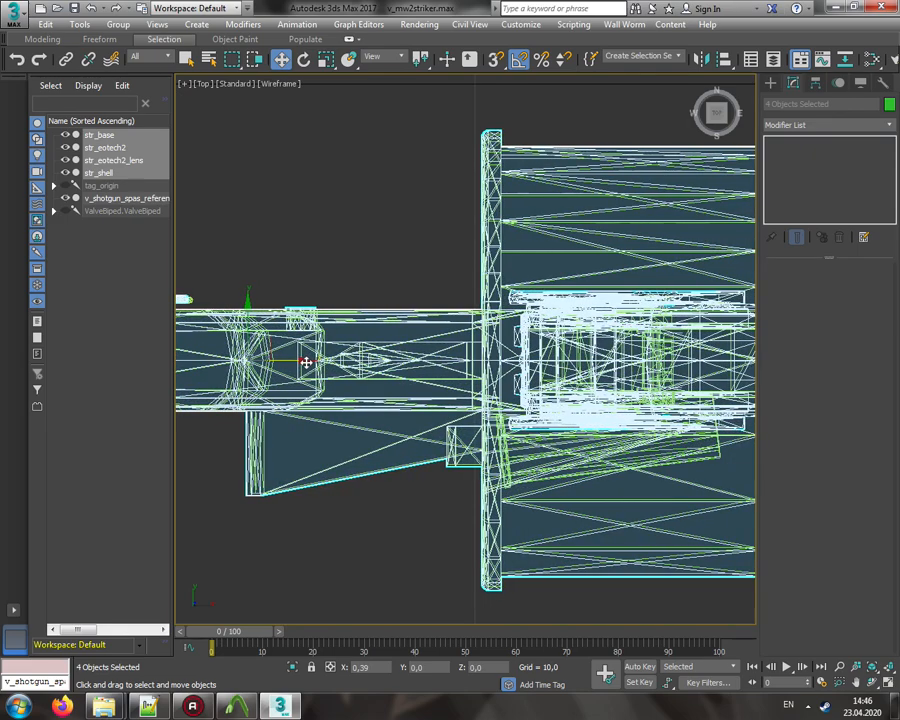
pyautogui.scroll(-3, 297, 361)
pyautogui.moveTo(473, 370); pyautogui.dragTo(252, 357, button='middle')
pyautogui.scroll(-3, 500, 364)
pyautogui.scroll(2, 503, 363)
pyautogui.moveTo(503, 363); pyautogui.dragTo(514, 368, button='middle')
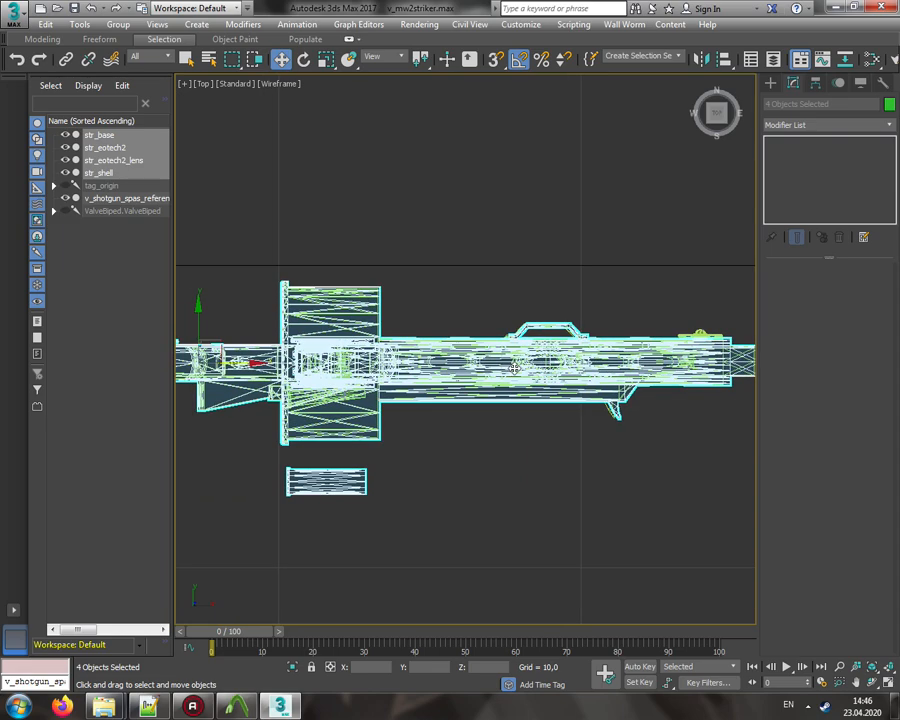
# Step: In a maximized Perspective view, lower the striker parts about 0.56 units along Z to match the reference mesh's height
pyautogui.click(184, 84)
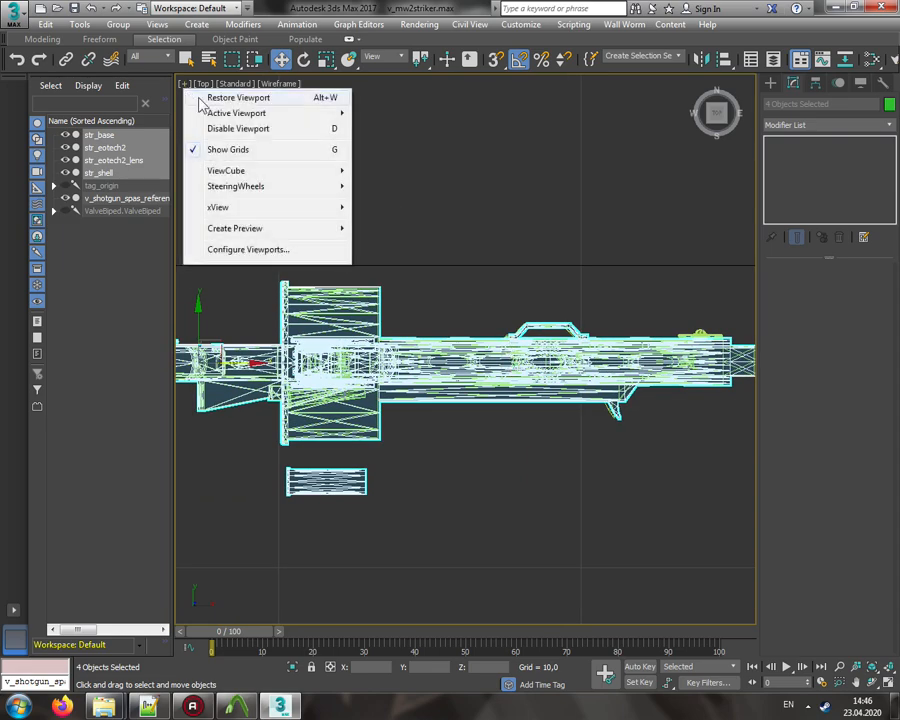
pyautogui.click(232, 95)
pyautogui.click(477, 362)
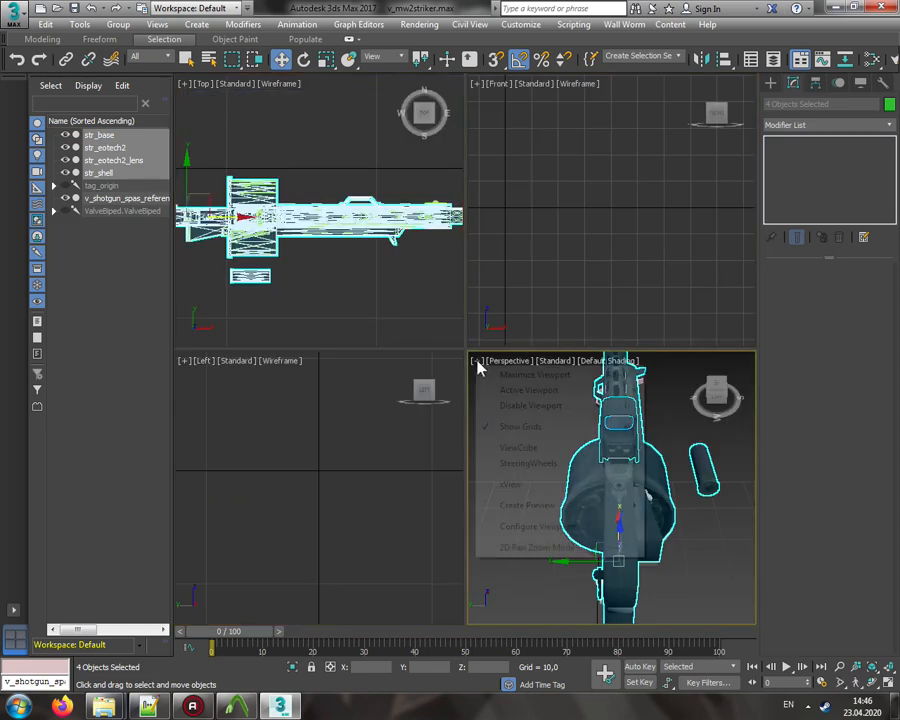
pyautogui.click(502, 373)
pyautogui.keyDown('alt'); pyautogui.moveTo(440, 300); pyautogui.dragTo(467, 356, button='middle'); pyautogui.keyUp('alt')
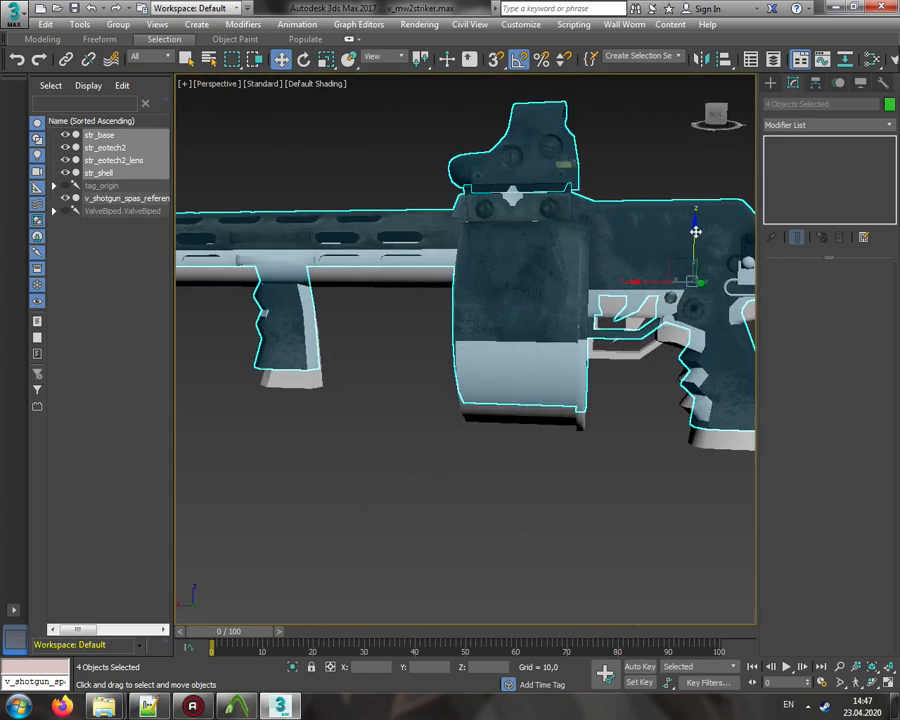
pyautogui.keyDown('alt'); pyautogui.moveTo(695, 232); pyautogui.dragTo(698, 248, button='middle'); pyautogui.keyUp('alt')
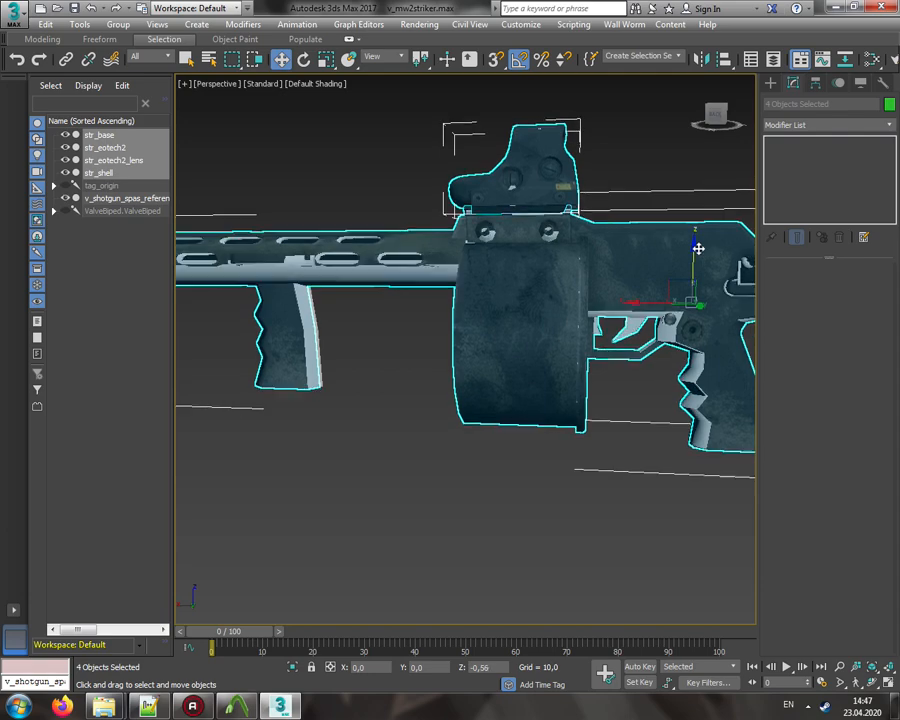
pyautogui.moveTo(698, 248); pyautogui.dragTo(698, 249)
# Step: Scale the four selected striker parts to 39 on the X, Y and Z axes
pyautogui.rightClick(487, 250)
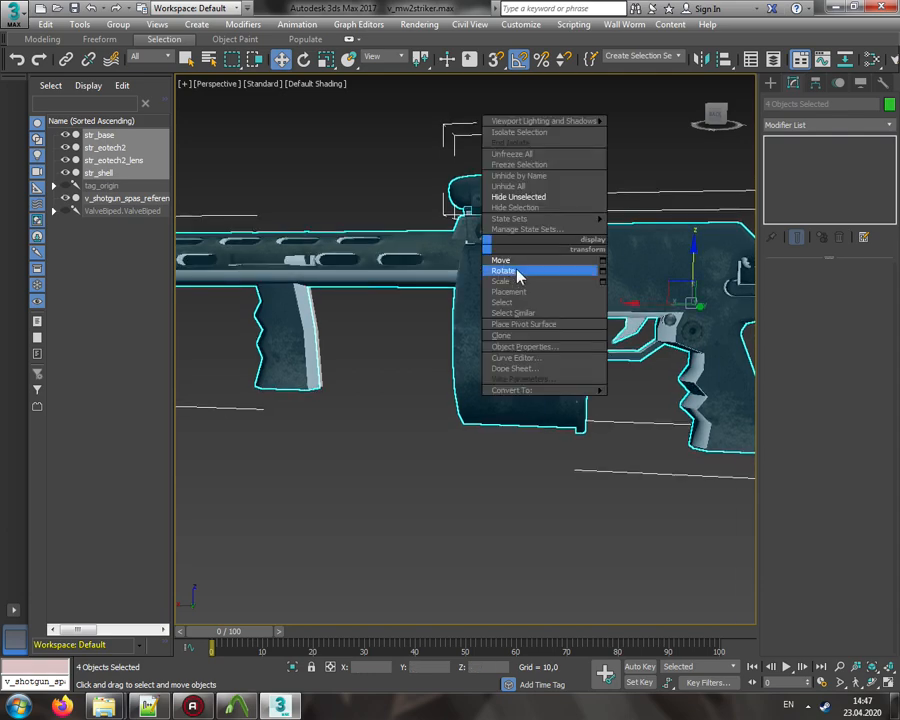
pyautogui.click(520, 266)
pyautogui.scroll(3, 502, 322)
pyautogui.rightClick(547, 262)
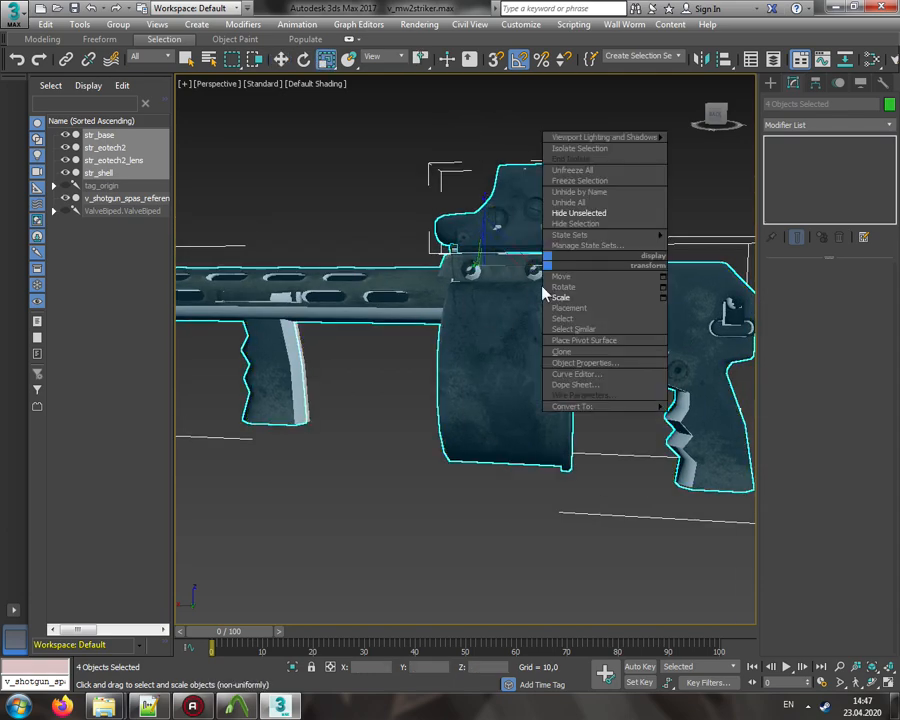
pyautogui.click(371, 668)
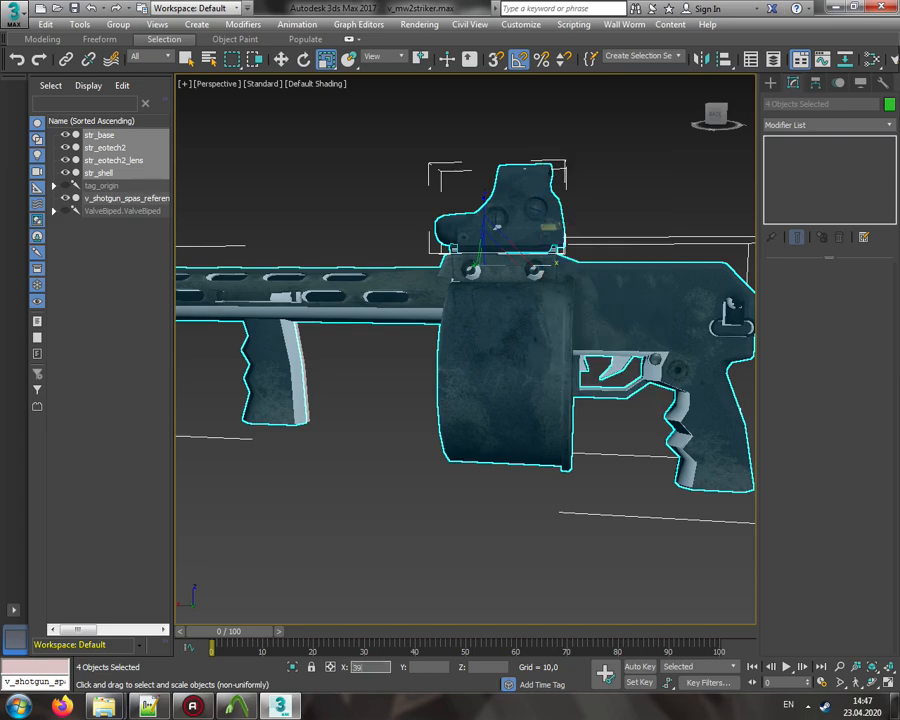
pyautogui.press('Tab')
pyautogui.write('39')
pyautogui.press('Tab')
pyautogui.write('39')
pyautogui.press('Return')
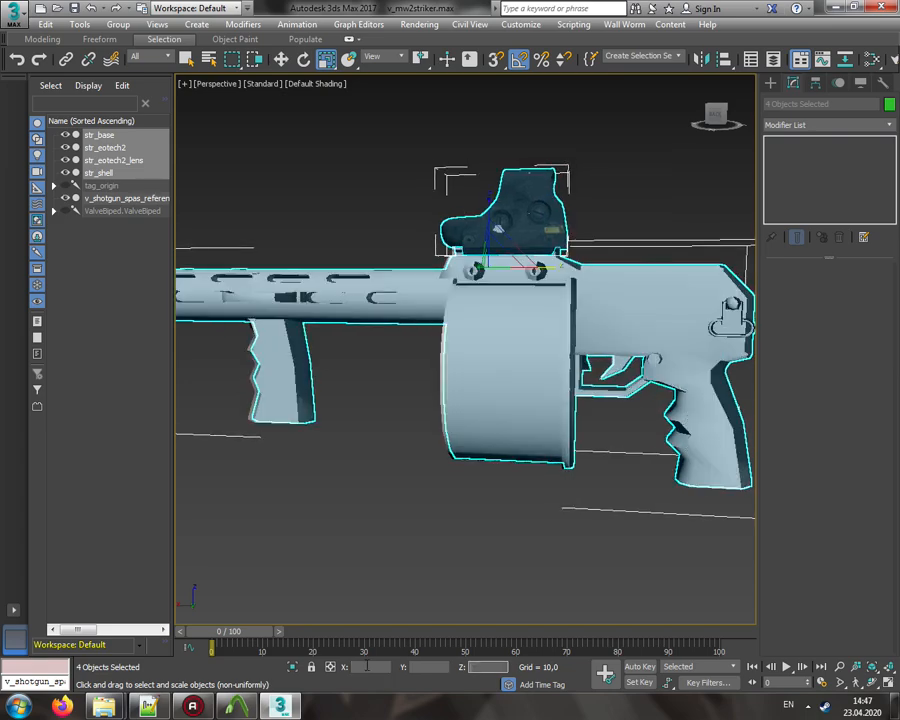
# Step: Nudge the rescaled striker parts to fit the reference shotgun, judging the overlap from the back view
pyautogui.press('w')
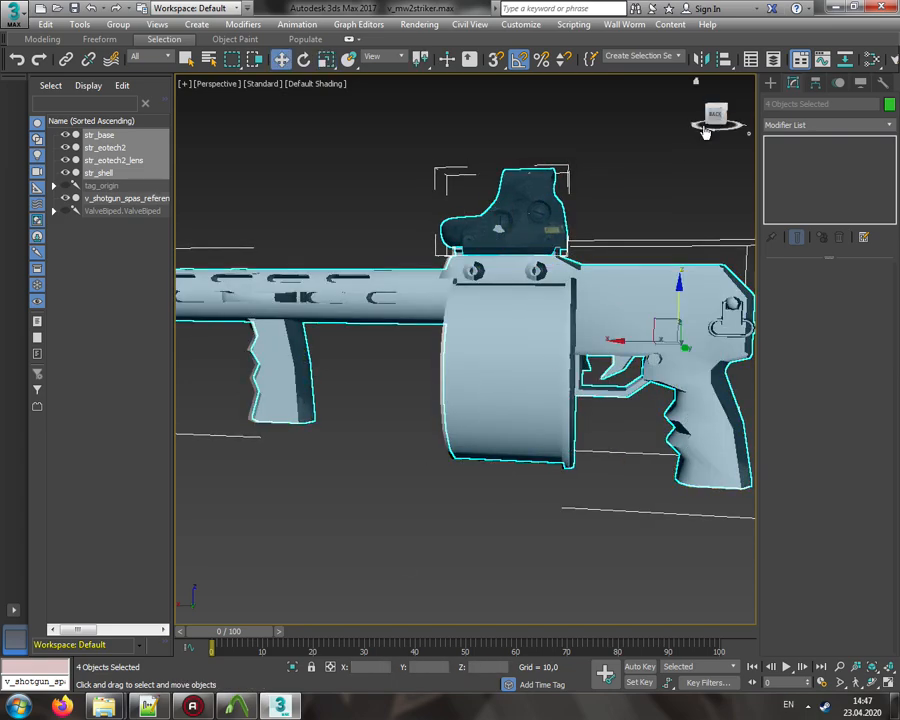
pyautogui.moveTo(712, 114); pyautogui.dragTo(603, 126)
pyautogui.keyDown('alt'); pyautogui.moveTo(451, 385); pyautogui.dragTo(758, 374, button='middle'); pyautogui.keyUp('alt')
pyautogui.moveTo(697, 232); pyautogui.dragTo(689, 236)
pyautogui.moveTo(578, 360); pyautogui.dragTo(510, 391, button='middle')
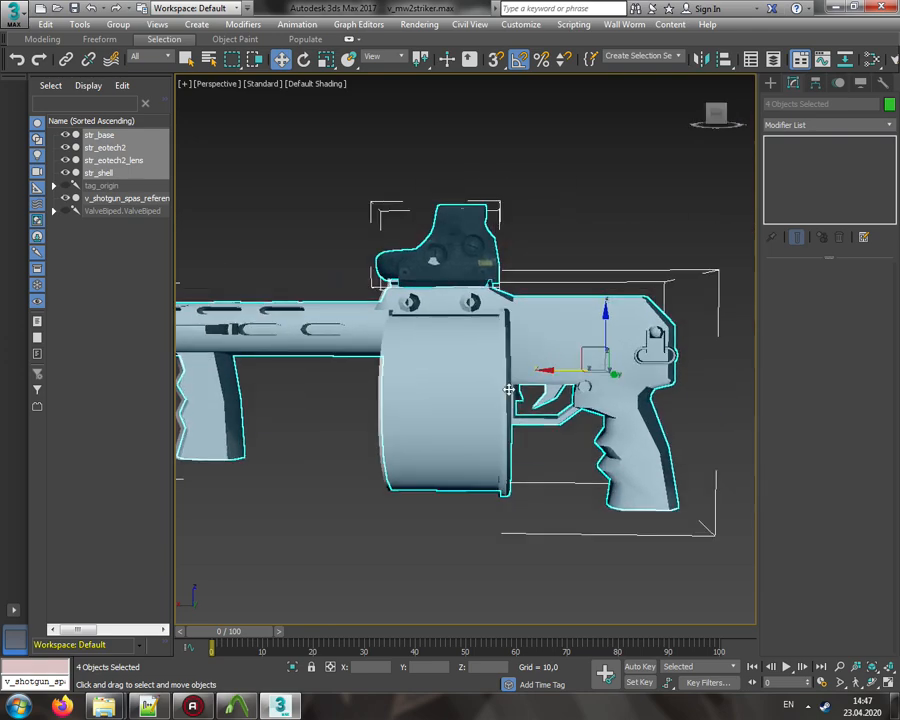
pyautogui.scroll(2, 510, 391)
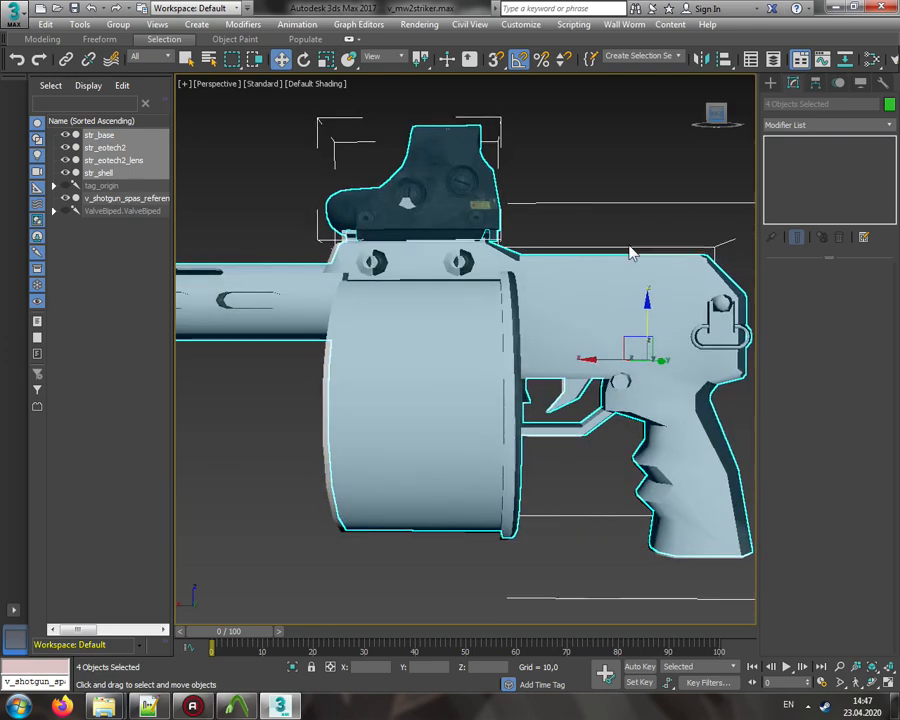
# Step: In a maximized Top view, move the four striker parts about 0.054 units along X to match the reference drum
pyautogui.click(185, 84)
pyautogui.click(205, 95)
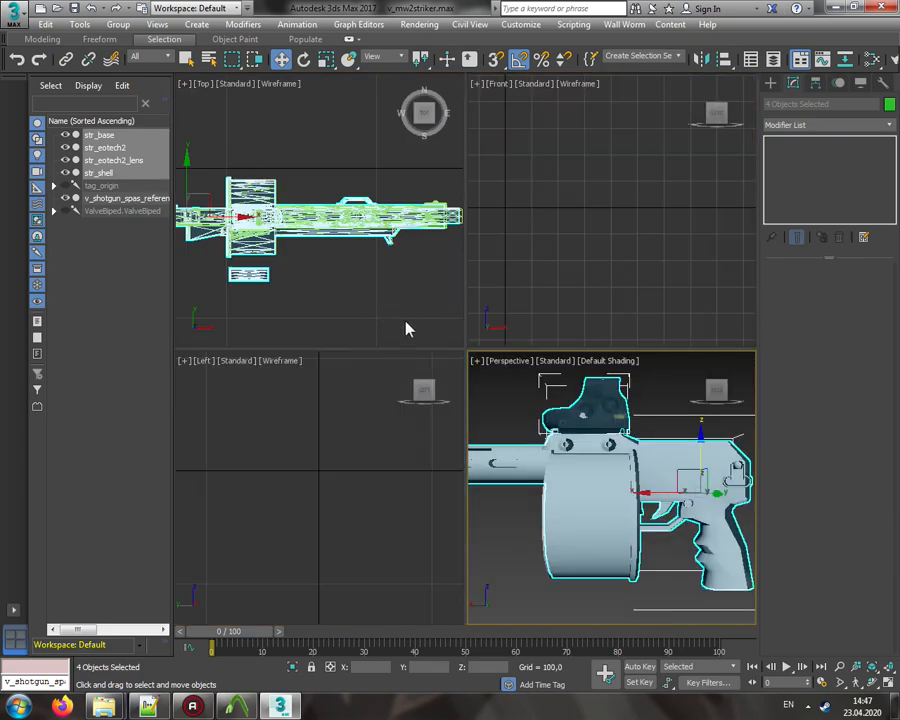
pyautogui.moveTo(284, 271); pyautogui.dragTo(342, 285, button='middle')
pyautogui.click(184, 84)
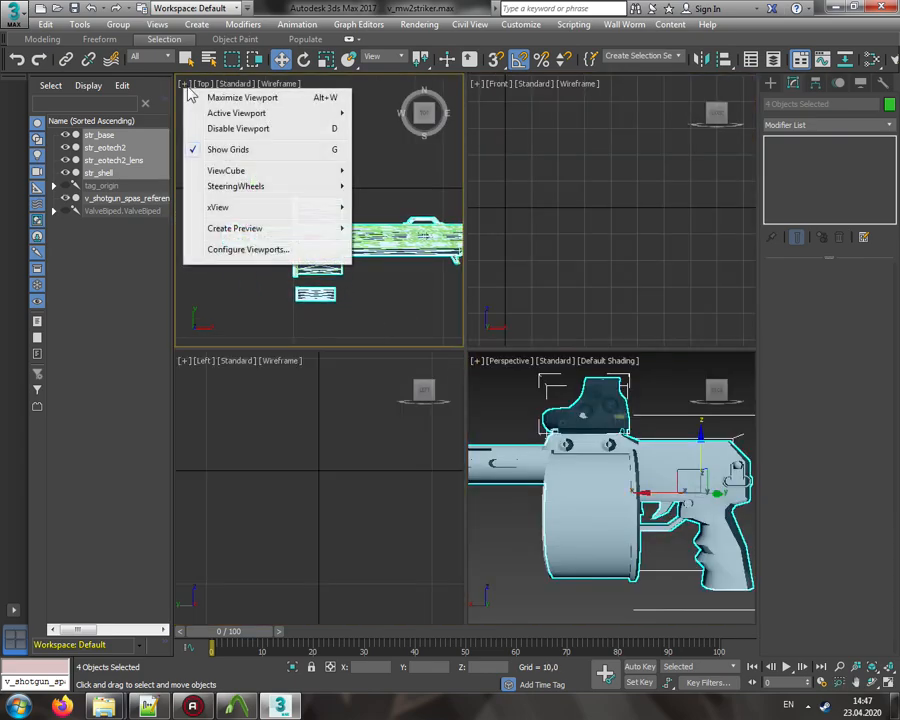
pyautogui.click(215, 95)
pyautogui.scroll(5, 416, 336)
pyautogui.scroll(1, 416, 336)
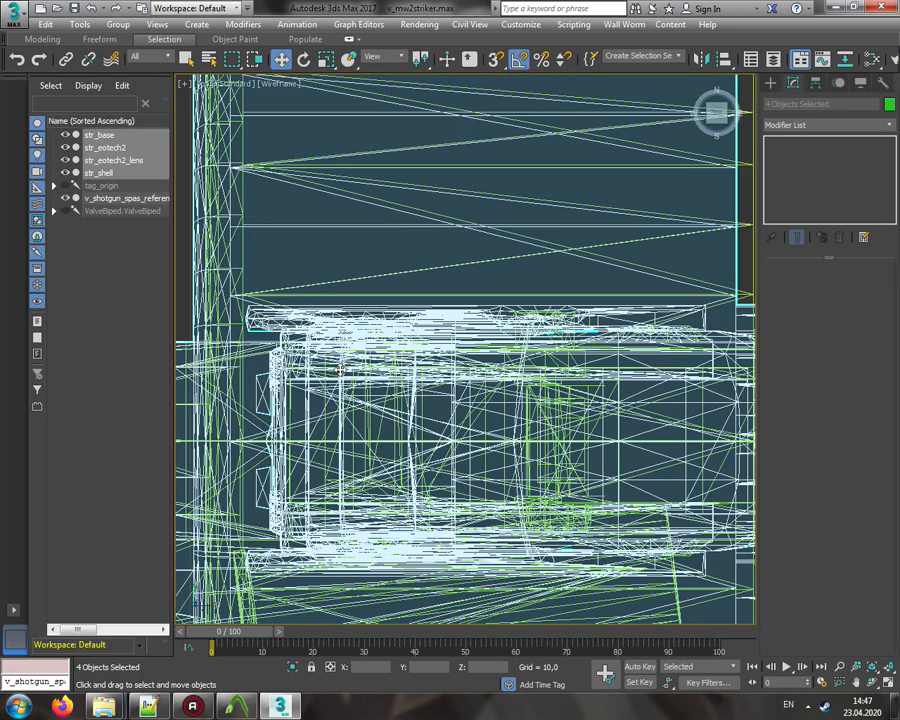
pyautogui.scroll(-4, 416, 336)
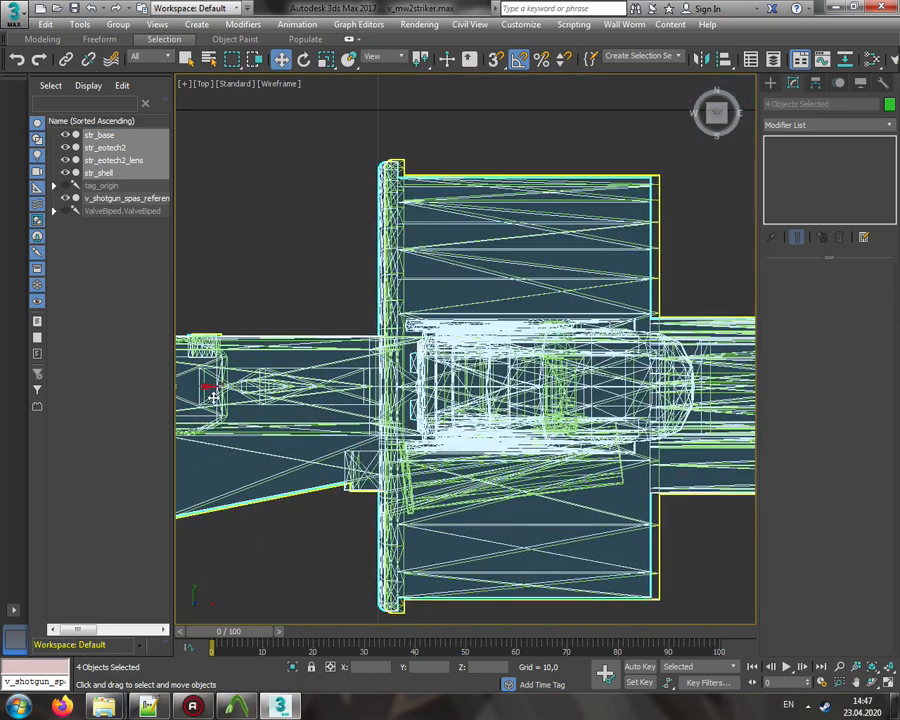
pyautogui.moveTo(204, 382); pyautogui.dragTo(211, 386)
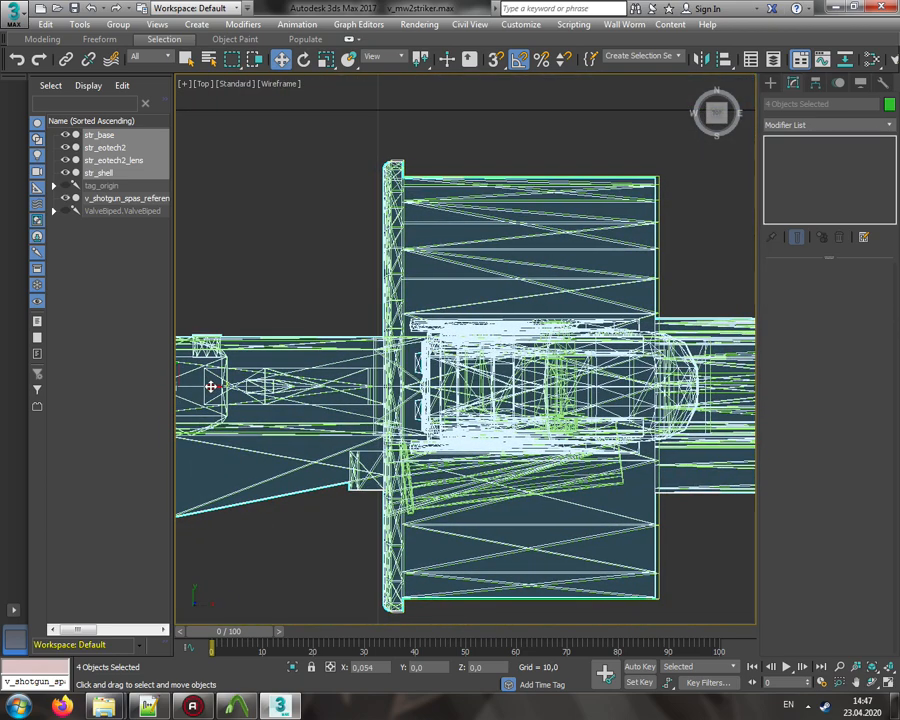
pyautogui.click(185, 87)
pyautogui.click(196, 95)
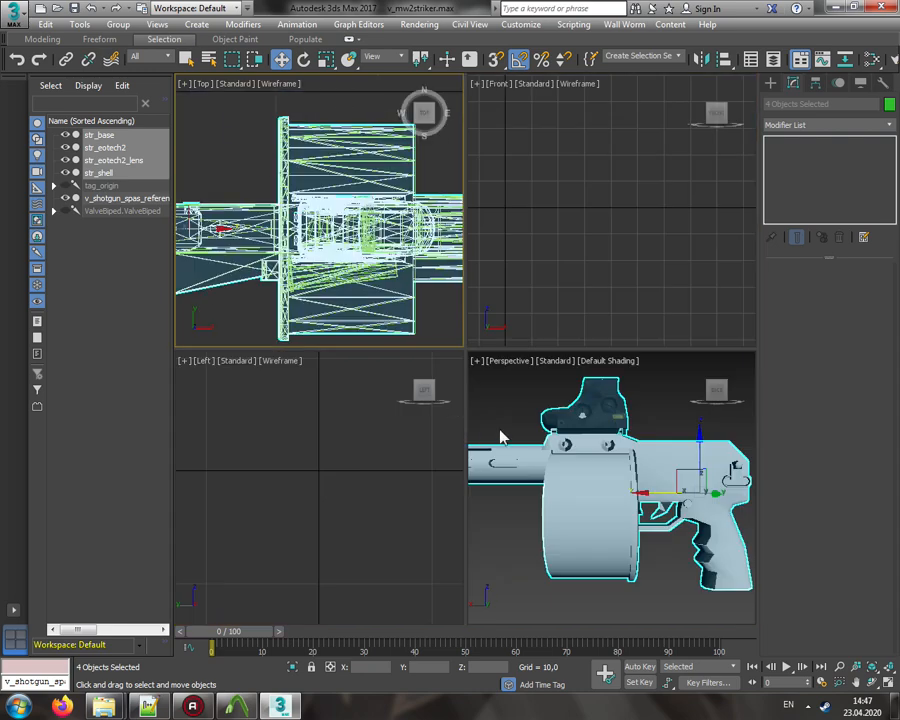
# Step: In a maximized Perspective view, scale the four selected striker parts to 39,5 on the X, Y and Z axes
pyautogui.click(477, 362)
pyautogui.click(488, 375)
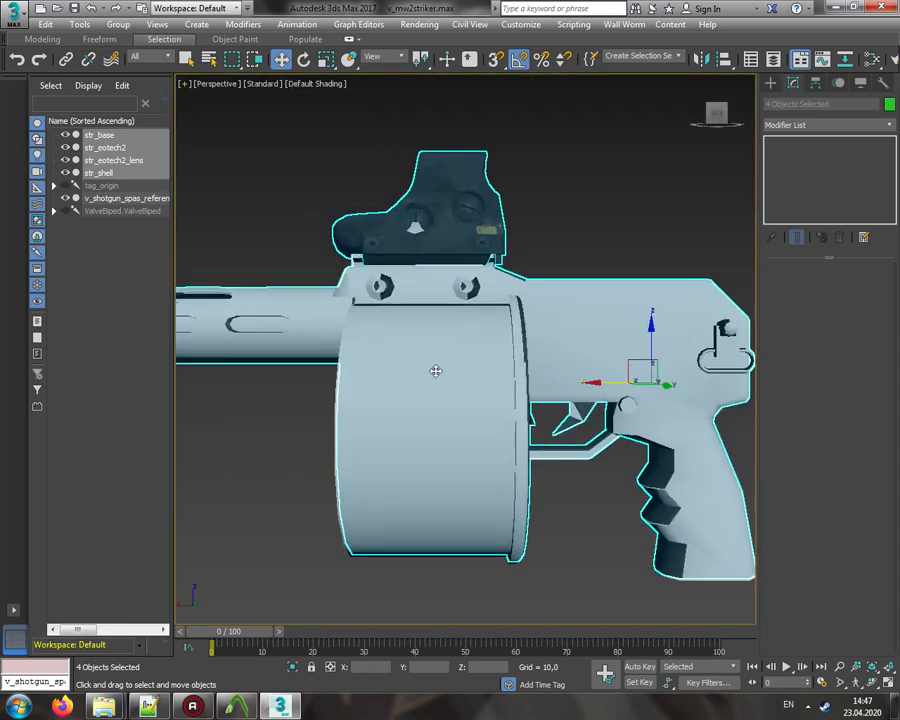
pyautogui.rightClick(435, 371)
pyautogui.click(458, 400)
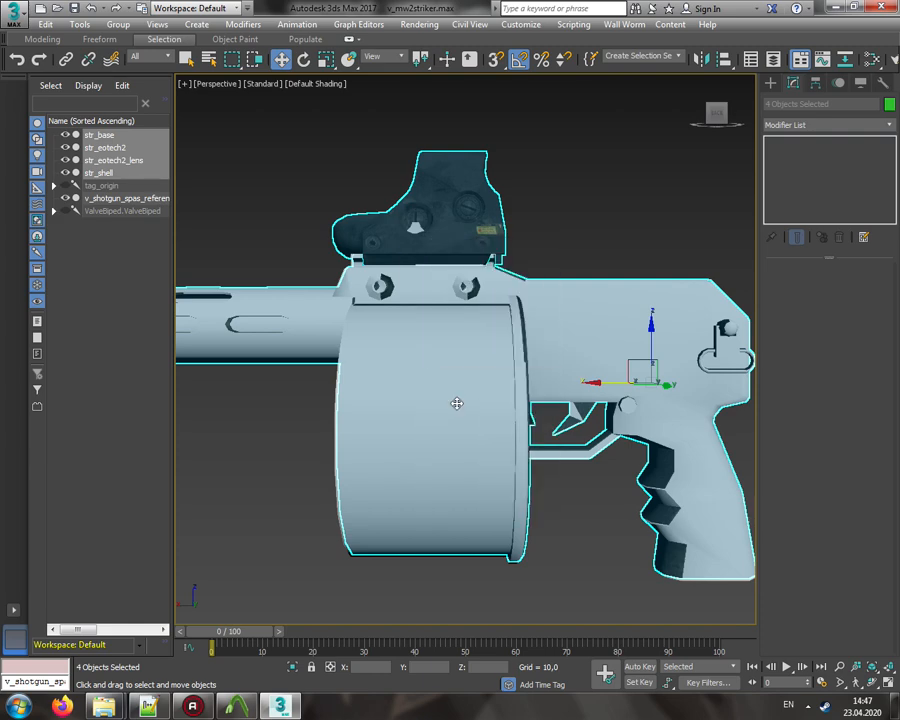
pyautogui.rightClick(392, 230)
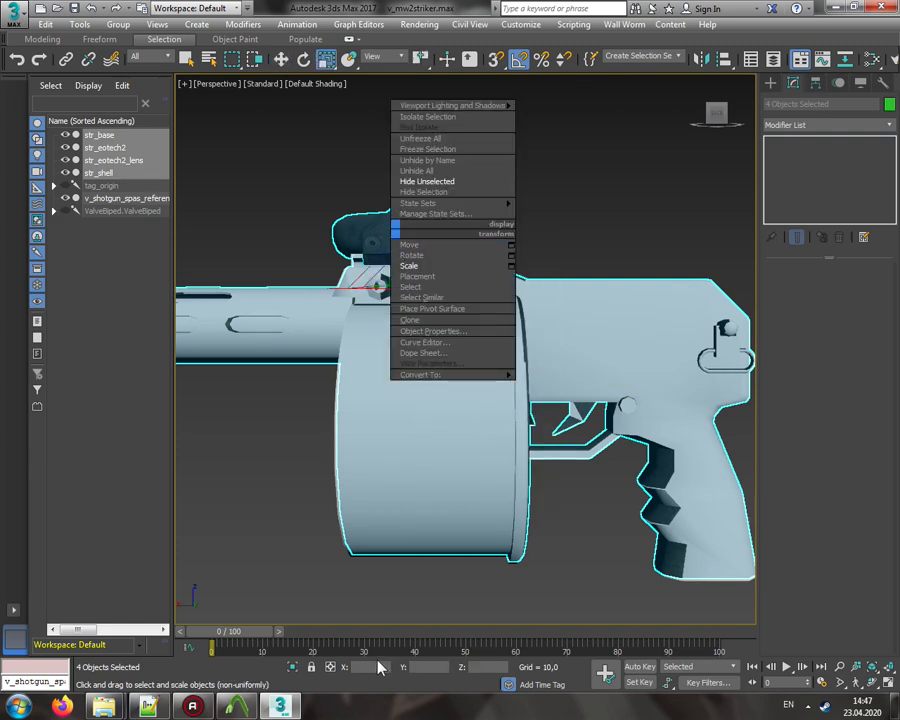
pyautogui.press('r')
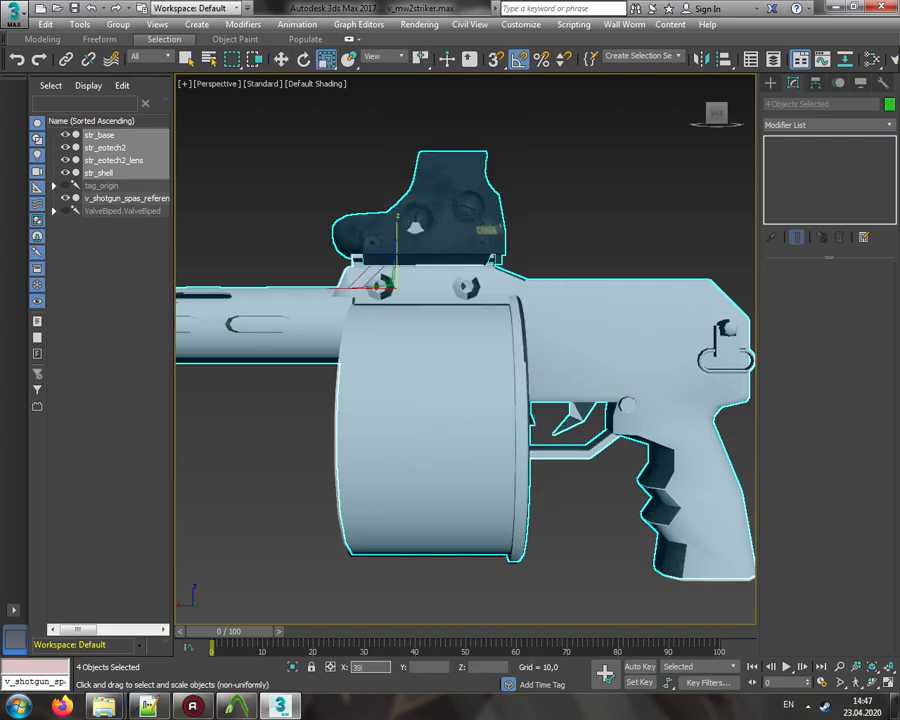
pyautogui.press('j')
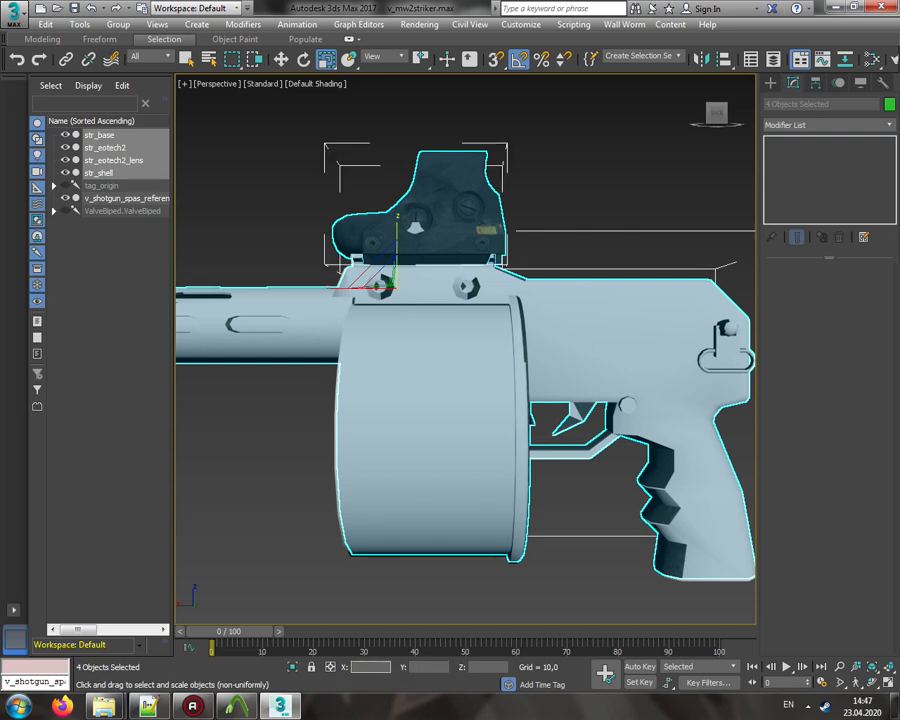
pyautogui.press('Tab')
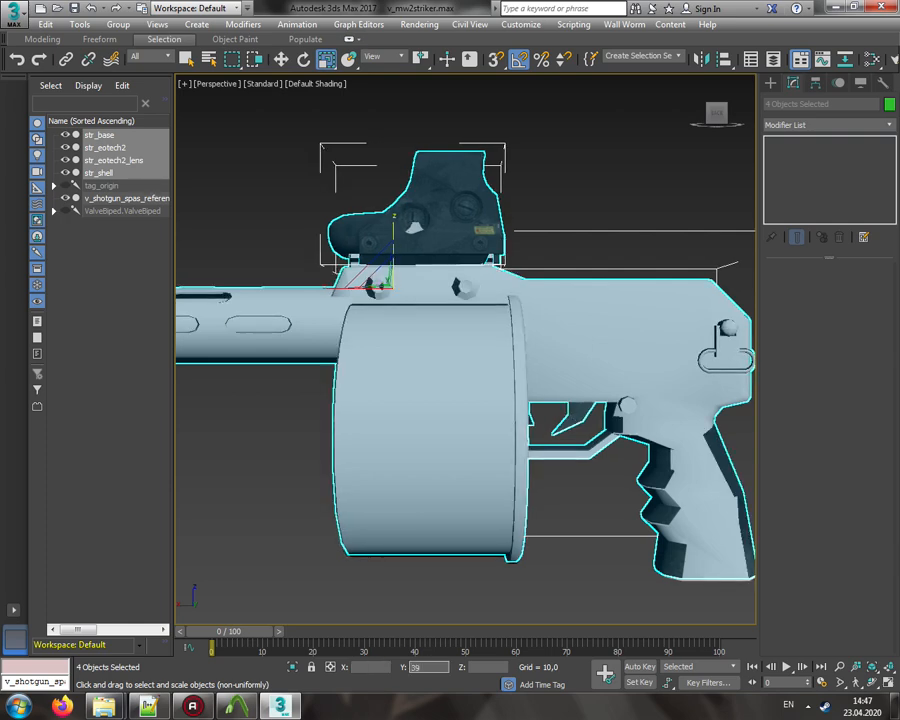
pyautogui.write('39,5')
pyautogui.press('Tab')
pyautogui.write('3')
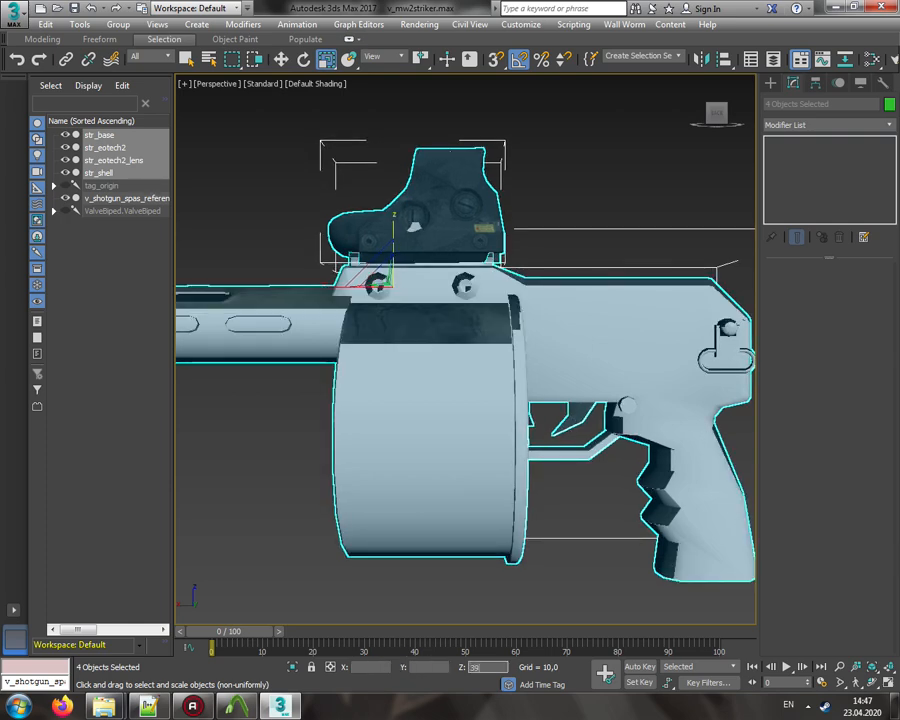
pyautogui.write('9,5')
pyautogui.press('Tab')
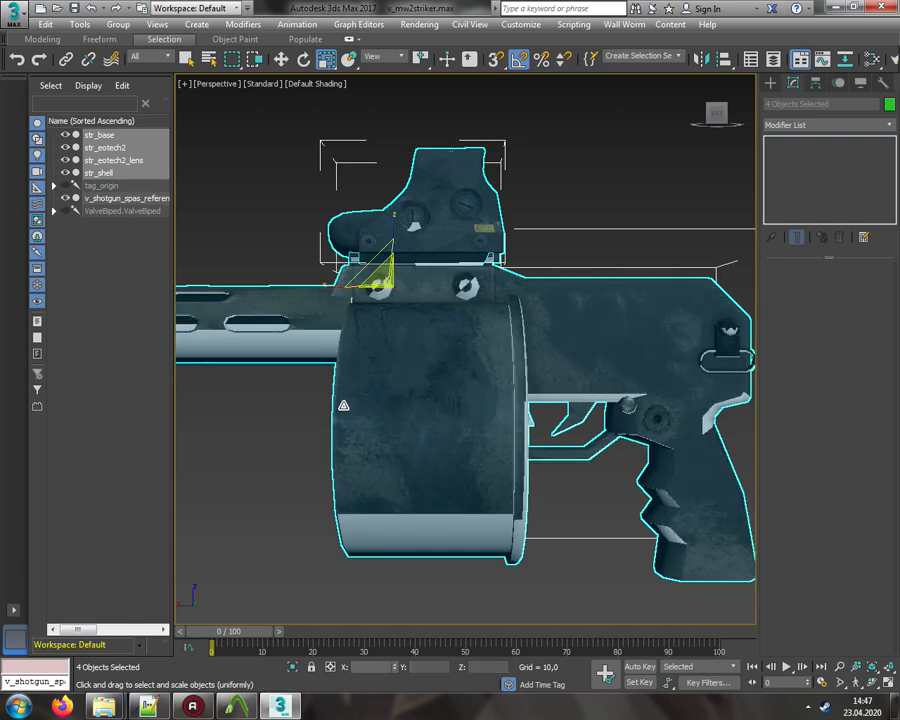
# Step: Lower the rescaled striker parts slightly along Z, shift them about -0.008 units along X, and check the fit from behind the drum
pyautogui.rightClick(345, 410)
pyautogui.click(364, 411)
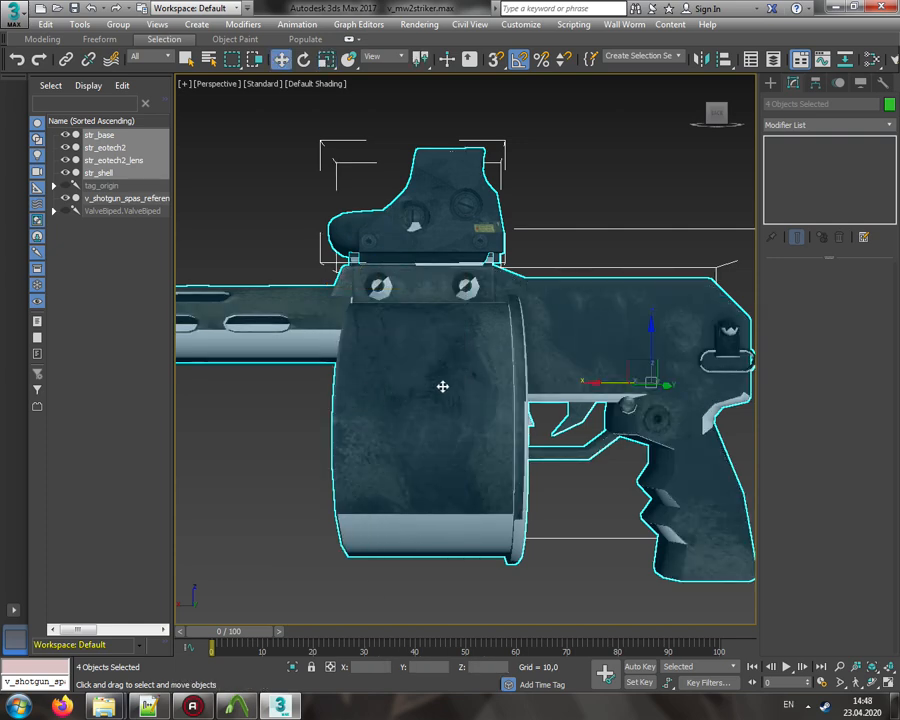
pyautogui.moveTo(651, 331); pyautogui.dragTo(651, 330)
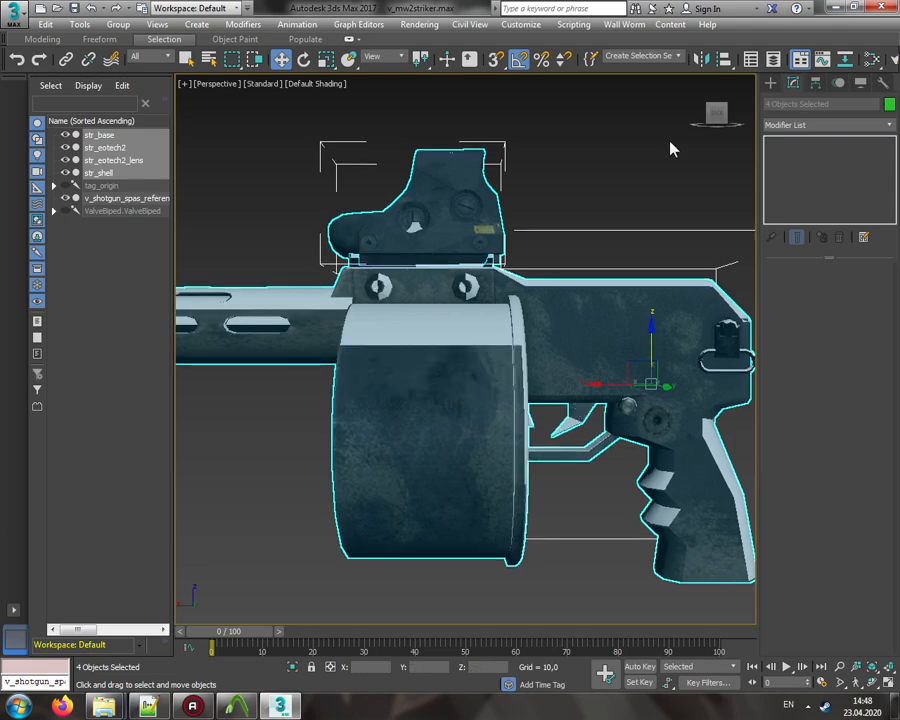
pyautogui.moveTo(716, 118)
pyautogui.mouseDown()
pyautogui.moveTo(742, 120)
pyautogui.moveTo(724, 119)
pyautogui.mouseUp()
pyautogui.moveTo(597, 391); pyautogui.dragTo(597, 391)
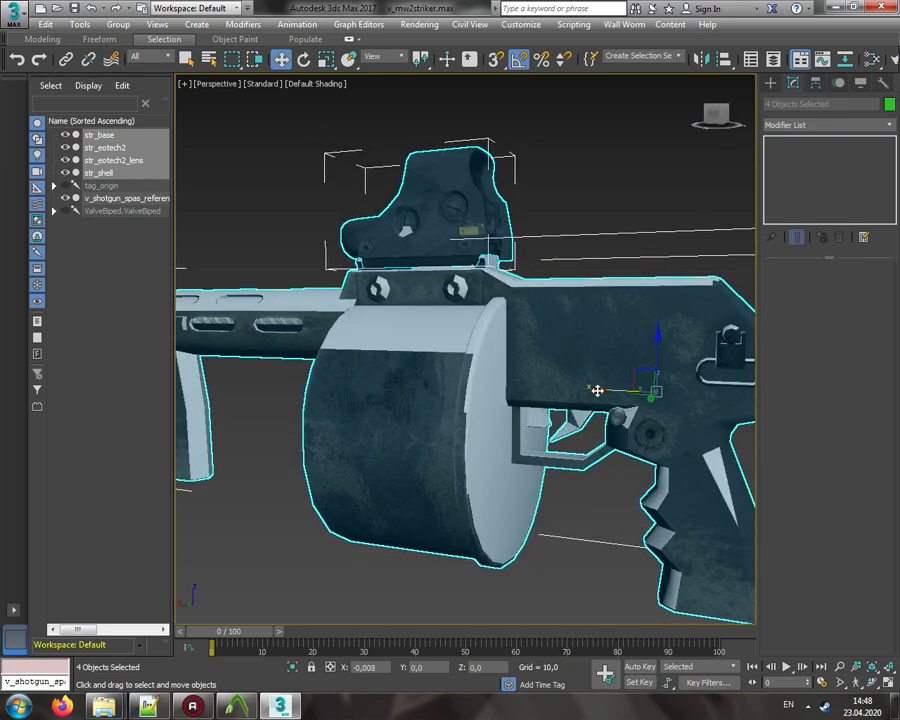
pyautogui.moveTo(712, 116)
pyautogui.mouseDown()
pyautogui.moveTo(736, 118)
pyautogui.moveTo(716, 118)
pyautogui.mouseUp()
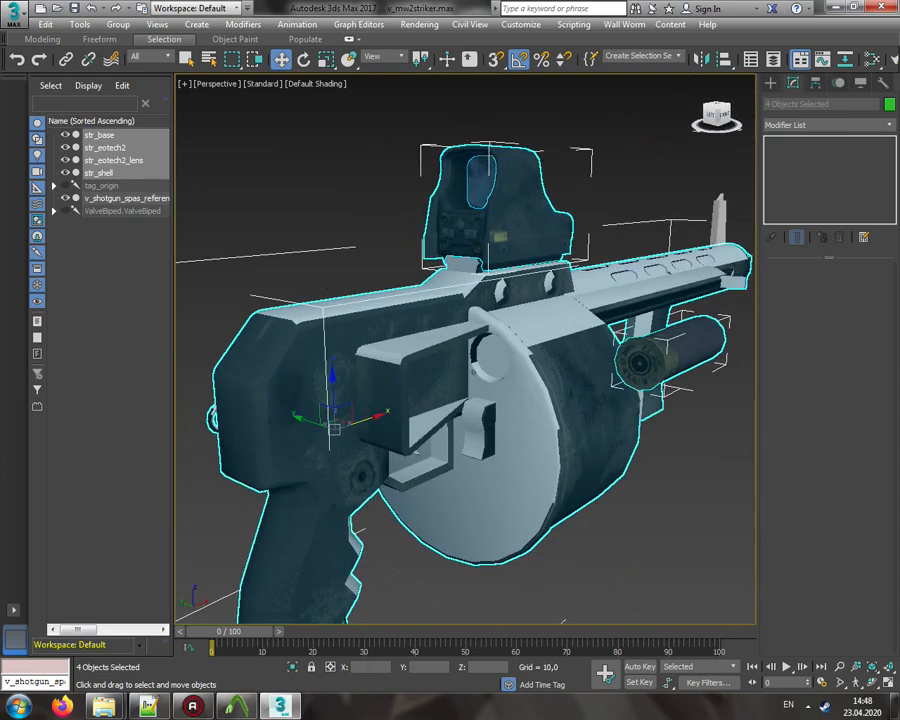
# Step: Center the pivot of the str_shell object to the object itself
pyautogui.click(643, 150)
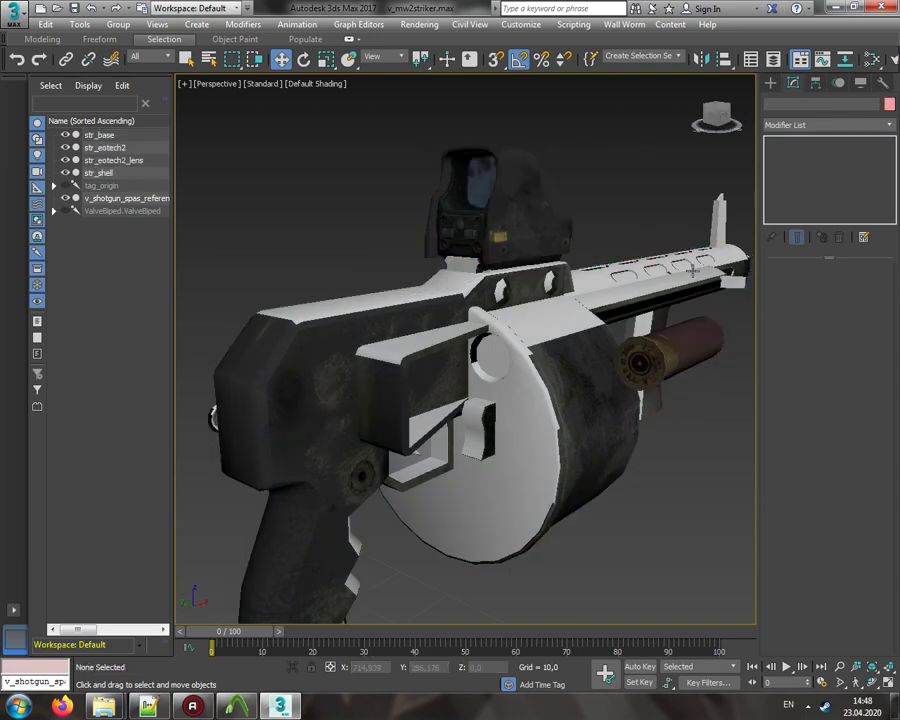
pyautogui.click(690, 346)
pyautogui.scroll(3, 642, 355)
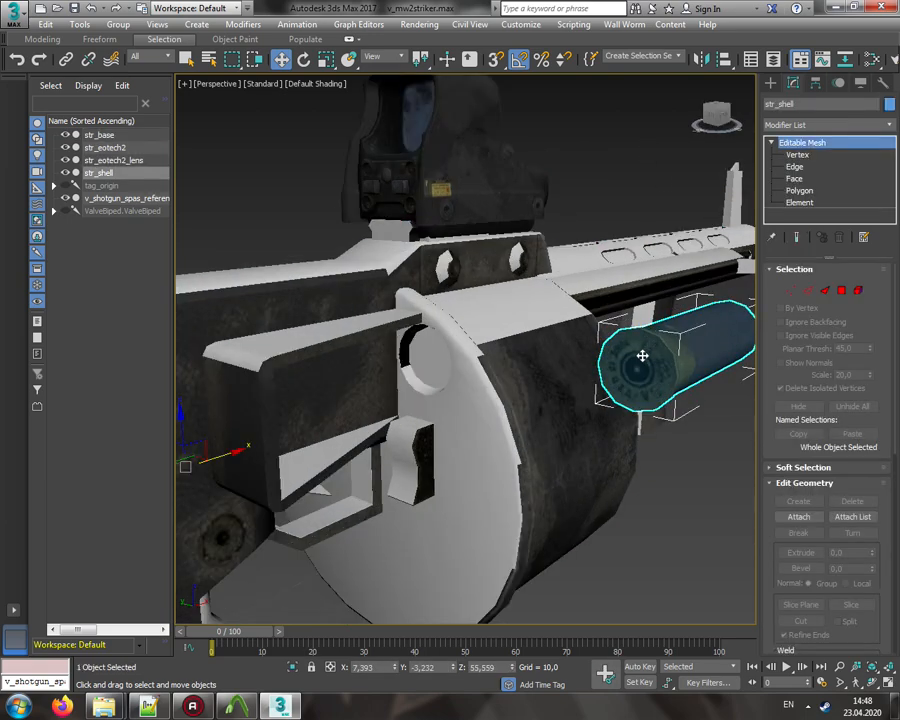
pyautogui.click(816, 84)
pyautogui.click(826, 178)
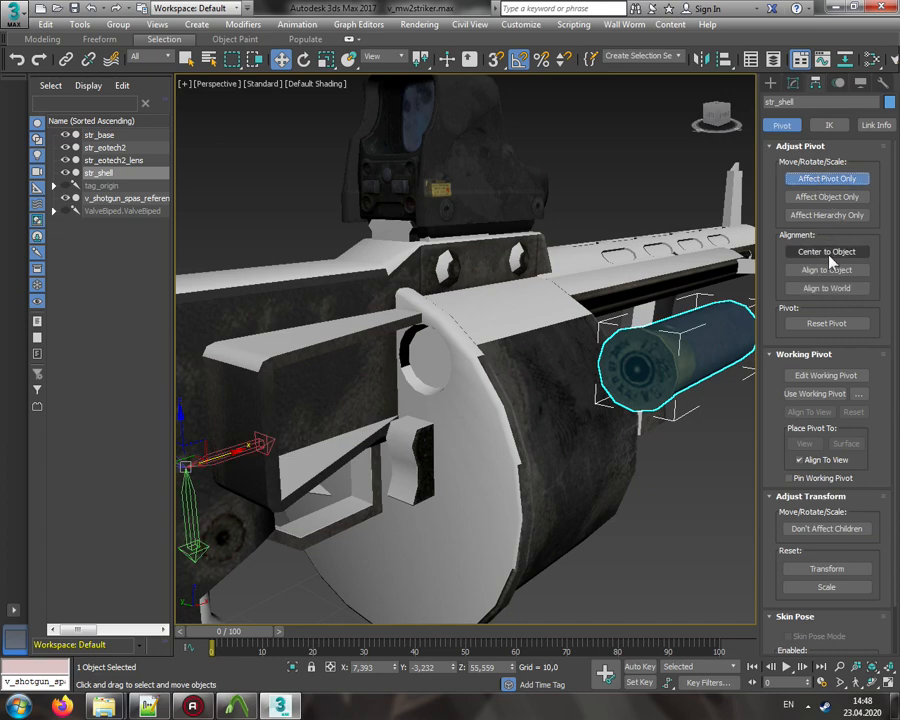
pyautogui.click(827, 253)
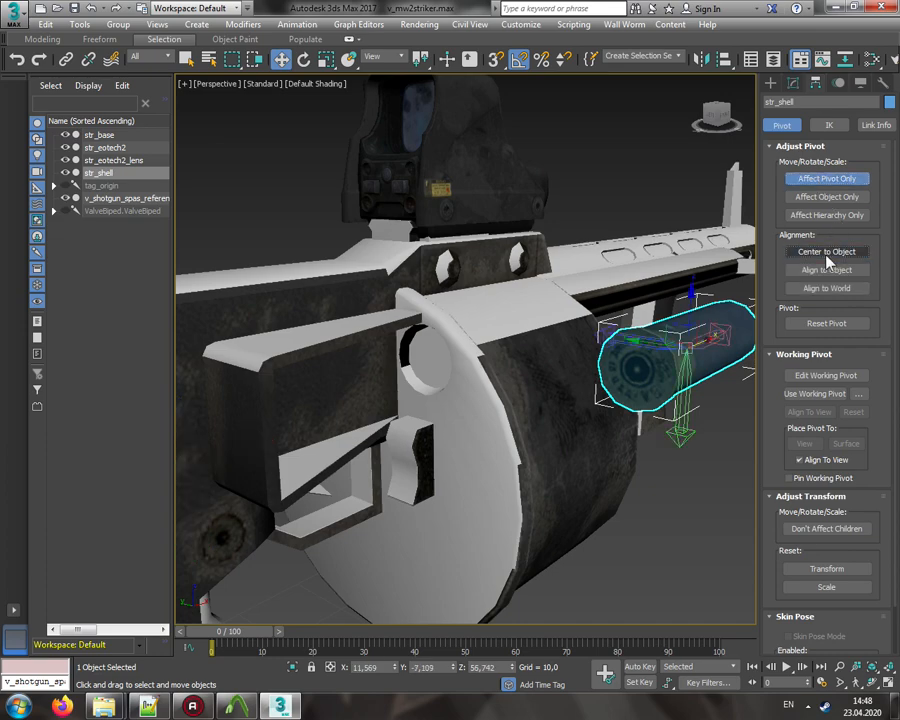
pyautogui.click(826, 178)
# Step: Move the shell about 2.84 units along Y and about -0.33 units along Z into the drum's loading hole
pyautogui.keyDown('alt'); pyautogui.moveTo(672, 349); pyautogui.dragTo(640, 352, button='middle'); pyautogui.keyUp('alt')
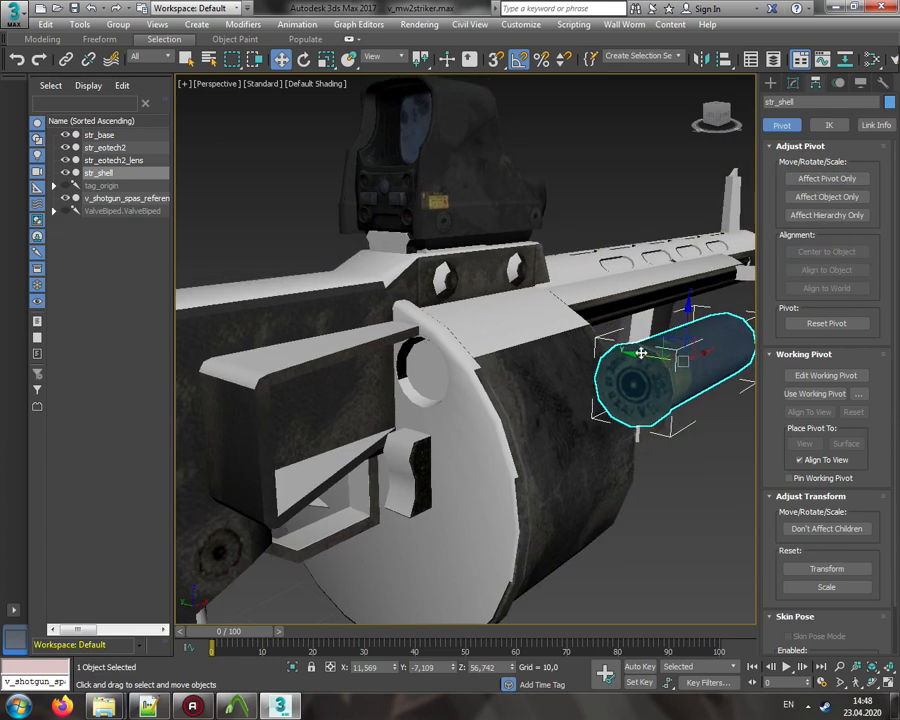
pyautogui.moveTo(638, 353); pyautogui.dragTo(442, 364)
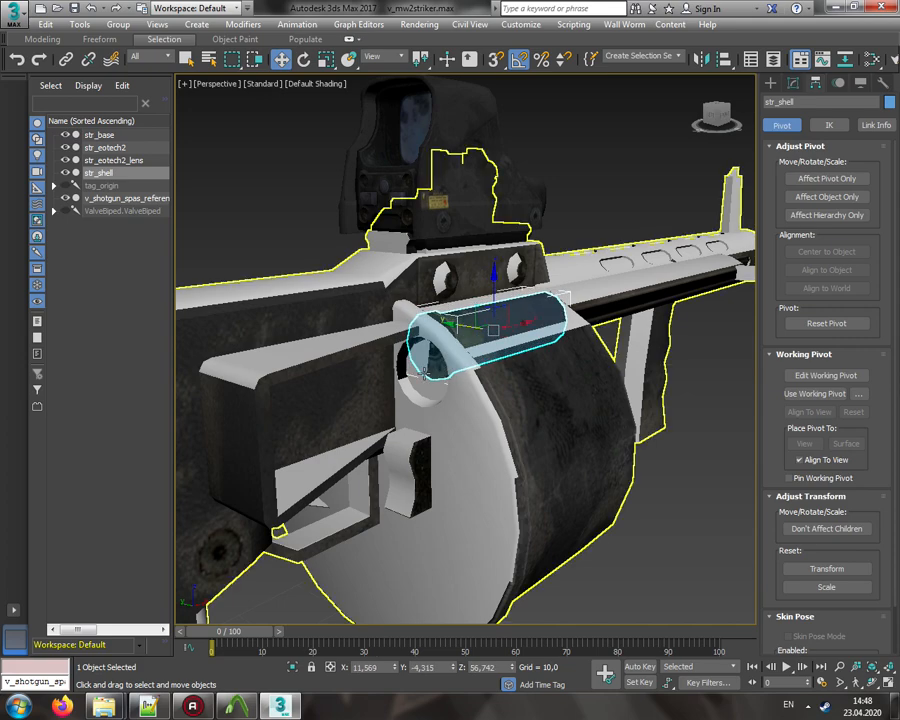
pyautogui.scroll(4, 430, 365)
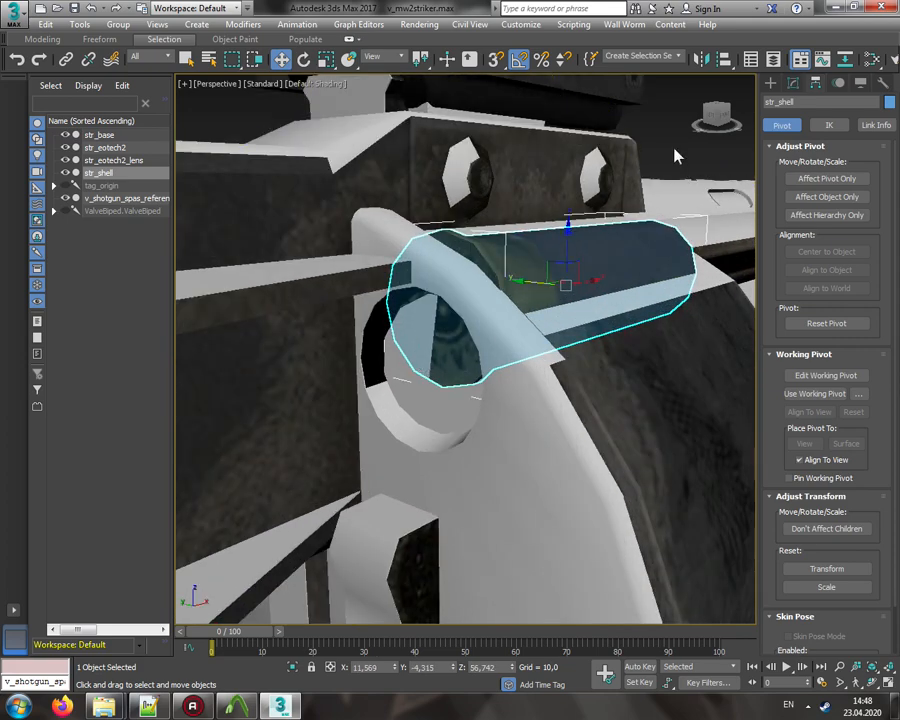
pyautogui.click(711, 111)
pyautogui.moveTo(516, 366); pyautogui.dragTo(520, 273, button='middle')
pyautogui.moveTo(457, 275); pyautogui.dragTo(447, 352)
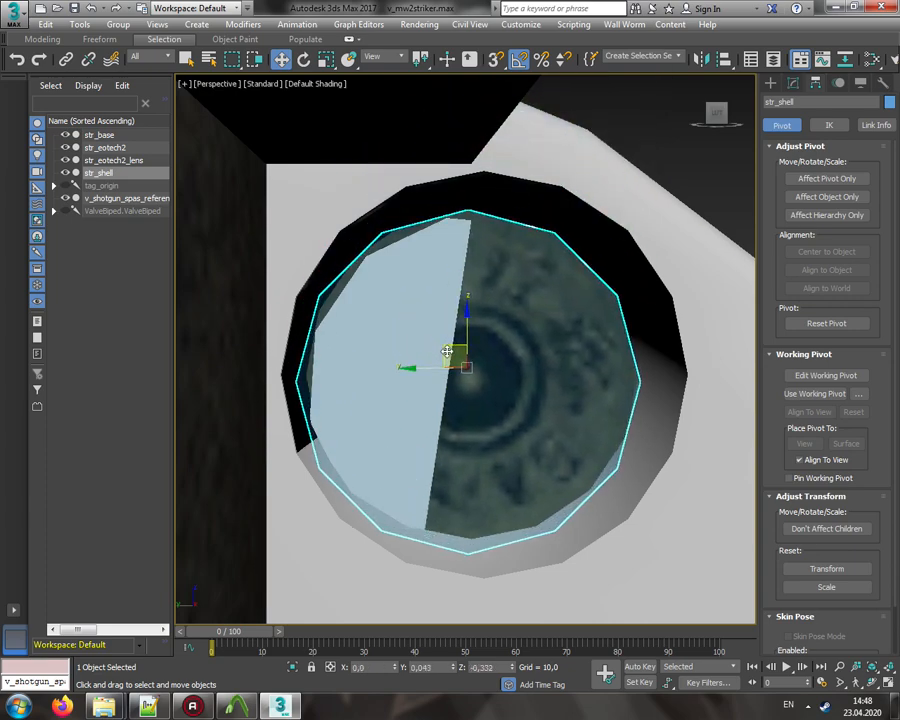
pyautogui.moveTo(455, 358)
pyautogui.mouseDown(button='middle')
pyautogui.moveTo(396, 346)
pyautogui.moveTo(464, 340)
pyautogui.mouseUp(button='middle')
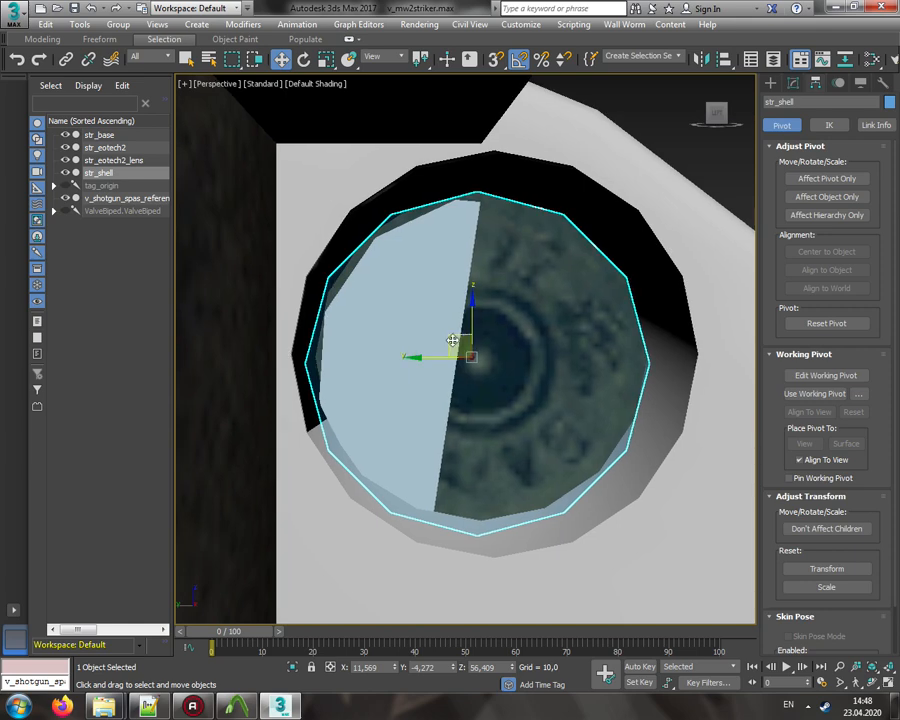
# Step: Hide the v_shotgun_spas reference mesh and center the shell in the loading hole, at about Y -4,288 and Z 56,428
pyautogui.click(65, 198)
pyautogui.moveTo(357, 323); pyautogui.dragTo(406, 334, button='middle')
pyautogui.moveTo(421, 334)
pyautogui.mouseDown()
pyautogui.moveTo(432, 337)
pyautogui.moveTo(426, 330)
pyautogui.mouseUp()
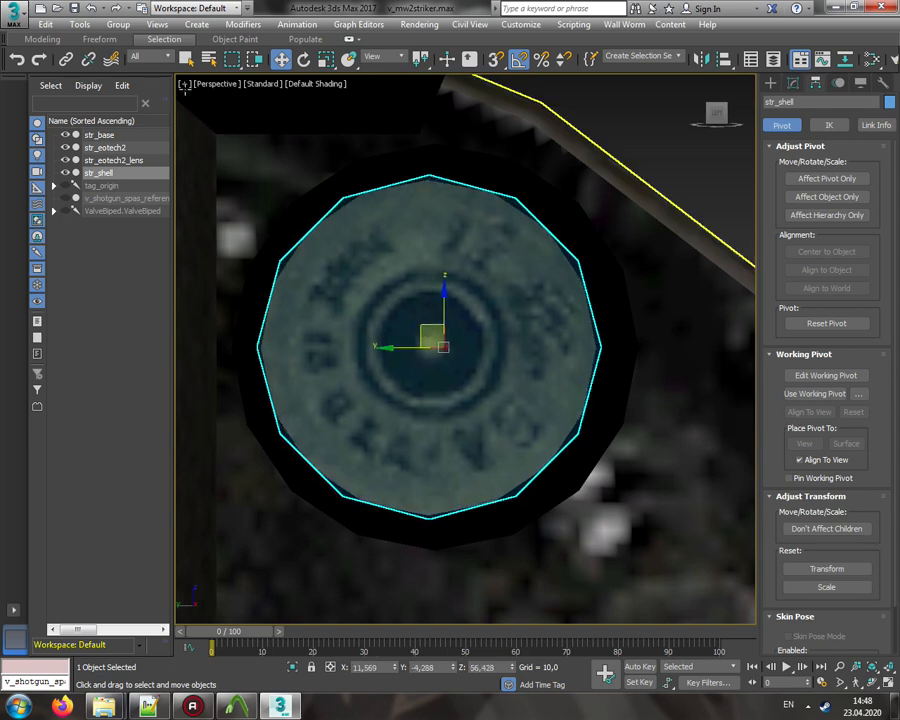
# Step: In a maximized Left wireframe view, shift the shell about -0.026 units along Y to center it within the loading hole's outline
pyautogui.click(184, 84)
pyautogui.click(240, 94)
pyautogui.rightClick(566, 182)
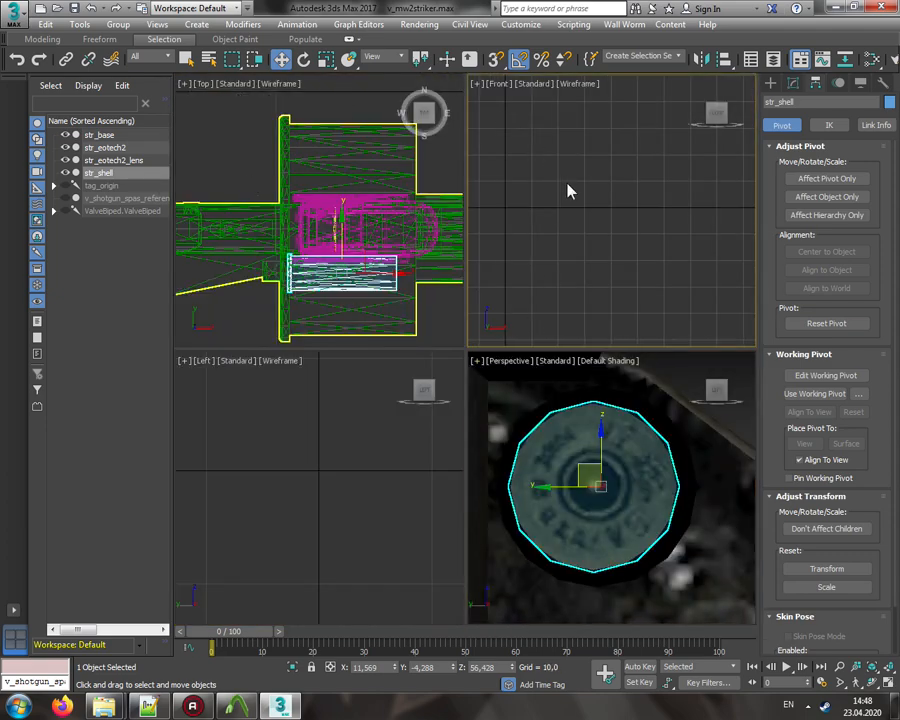
pyautogui.scroll(-4, 559, 181)
pyautogui.moveTo(575, 193); pyautogui.dragTo(603, 267, button='middle')
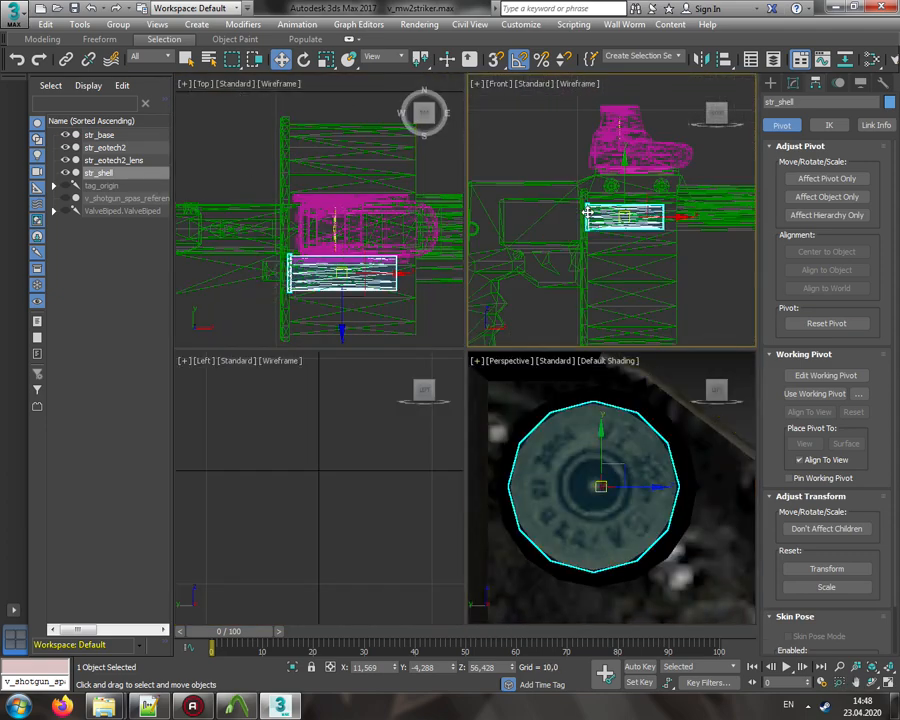
pyautogui.scroll(-2, 600, 220)
pyautogui.rightClick(293, 440)
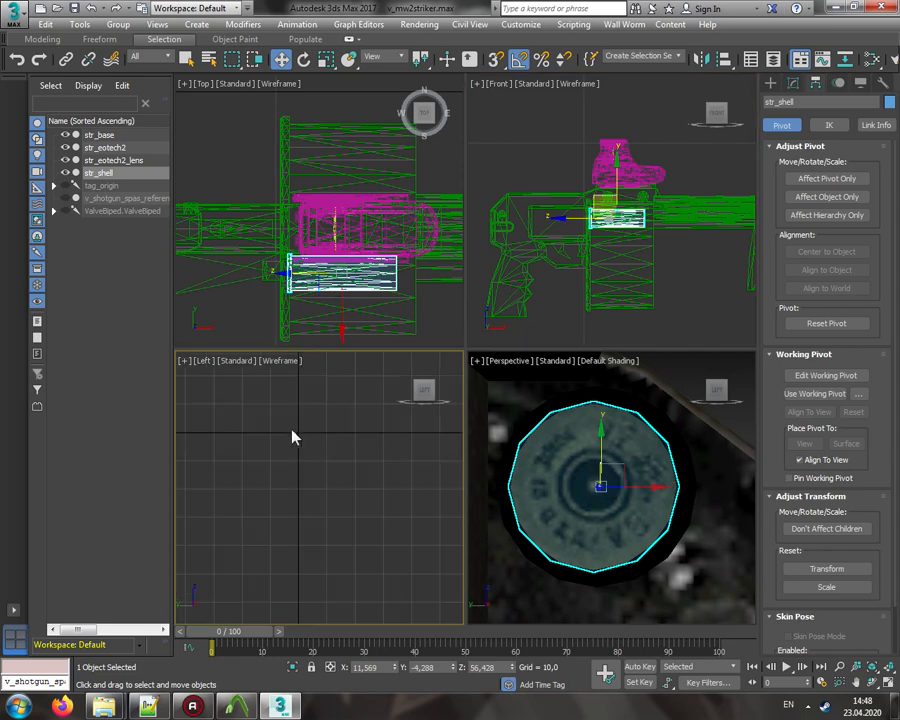
pyautogui.scroll(5, 300, 460)
pyautogui.scroll(-3, 322, 474)
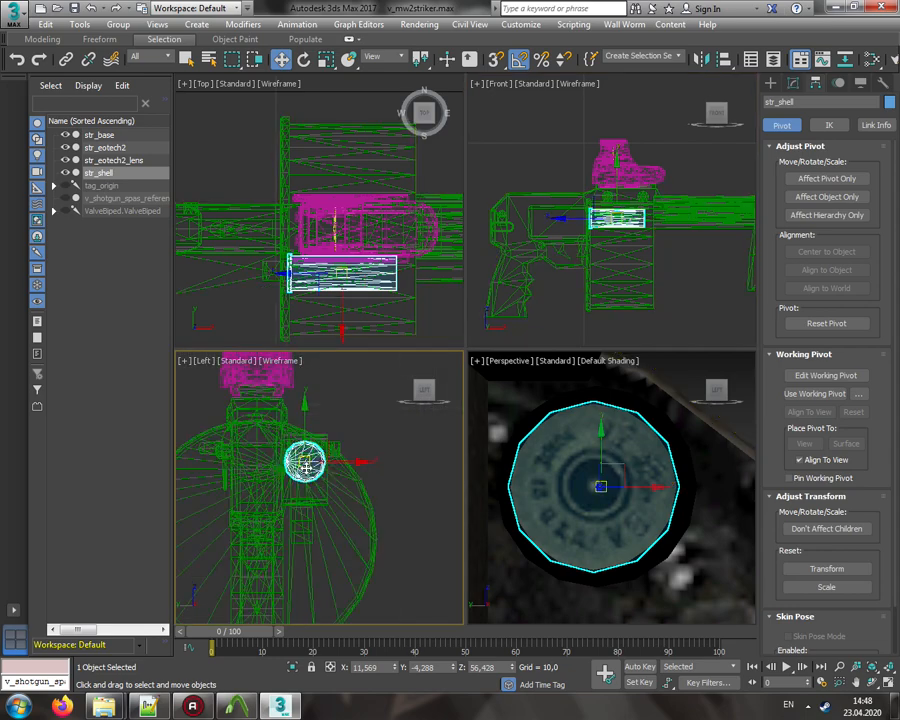
pyautogui.click(181, 361)
pyautogui.click(235, 374)
pyautogui.scroll(5, 474, 316)
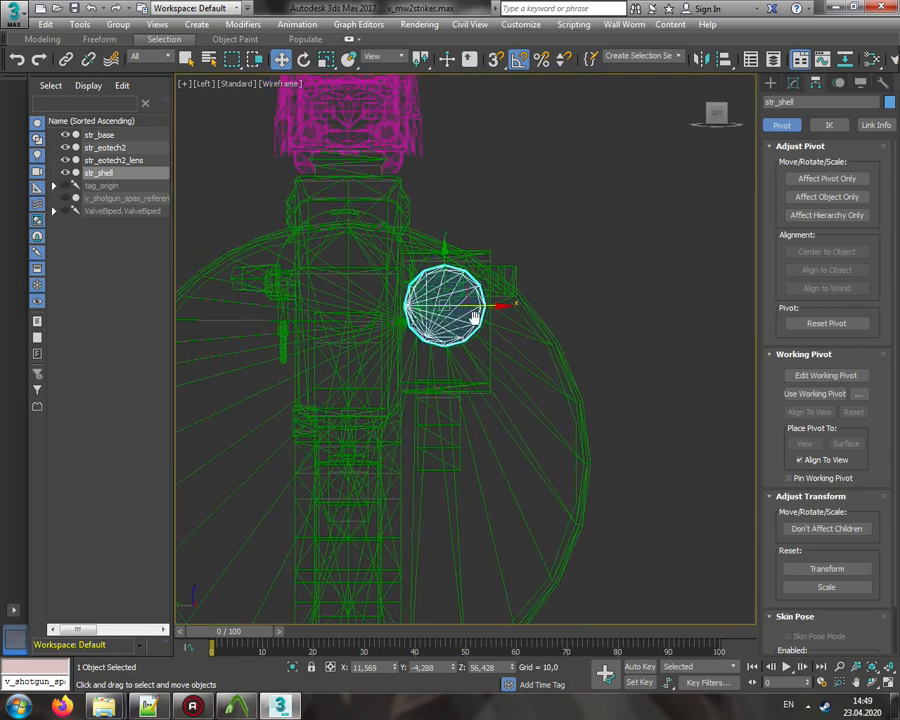
pyautogui.scroll(2, 432, 307)
pyautogui.scroll(1, 432, 307)
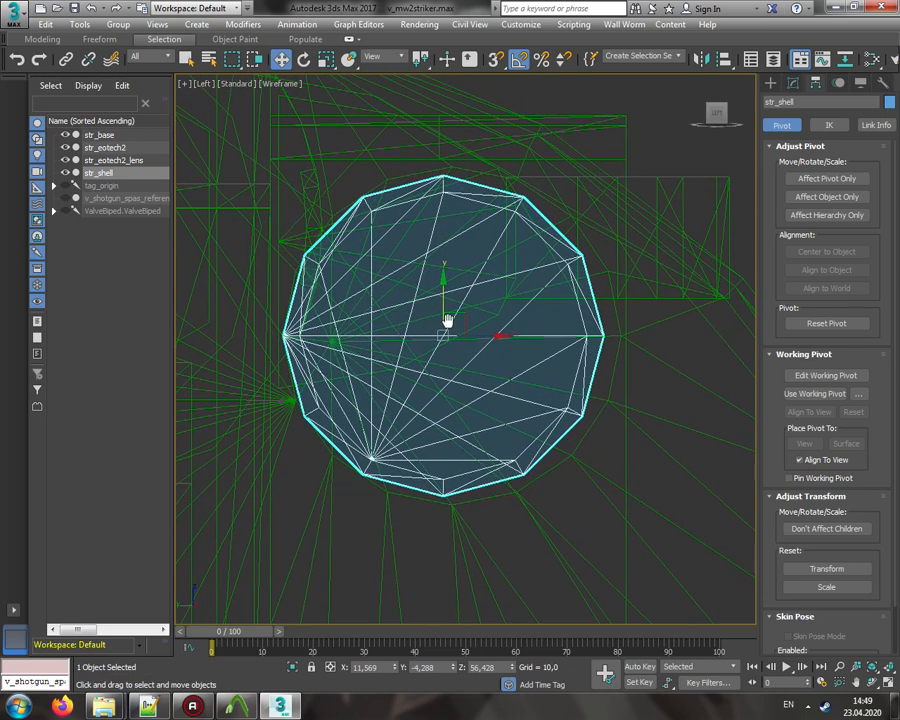
pyautogui.scroll(3, 448, 321)
pyautogui.moveTo(496, 343); pyautogui.dragTo(510, 344)
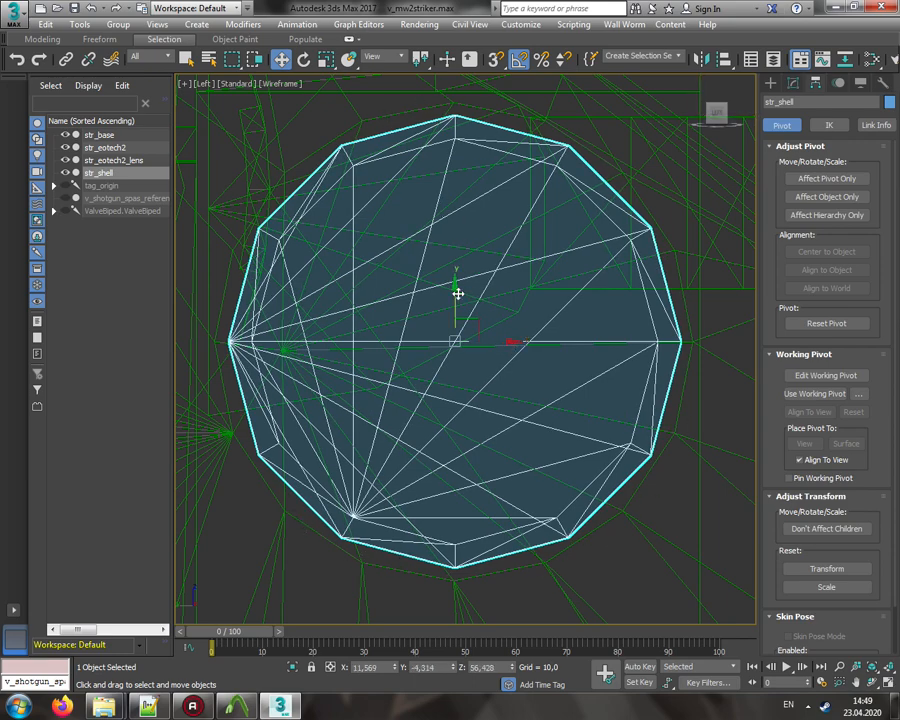
# Step: Unhide the v_shotgun_spas reference mesh and compare the shell's position with it in the Left wireframe view
pyautogui.scroll(-4, 457, 294)
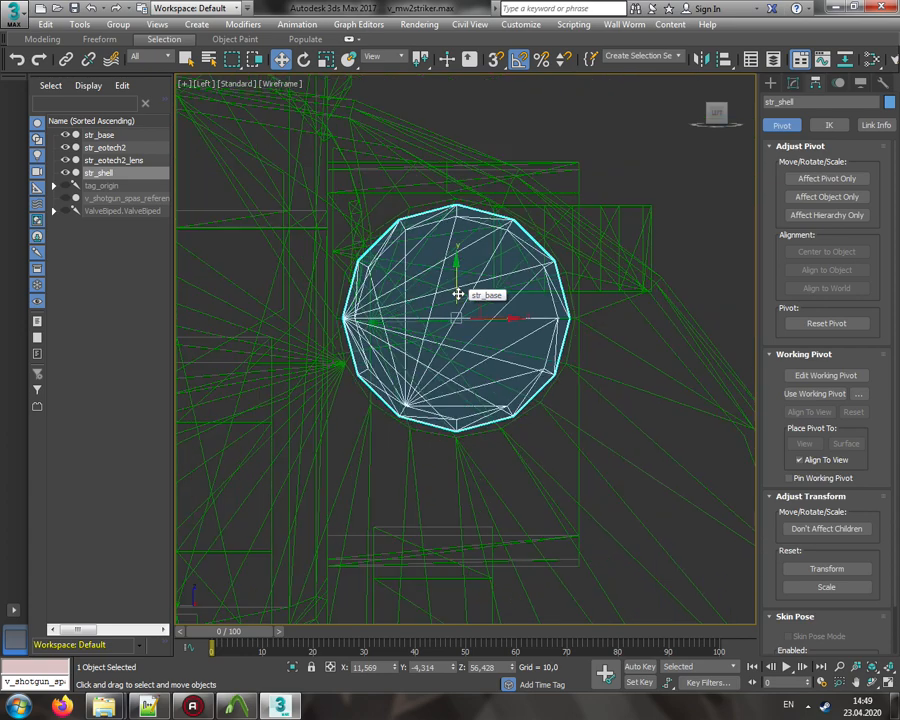
pyautogui.click(66, 199)
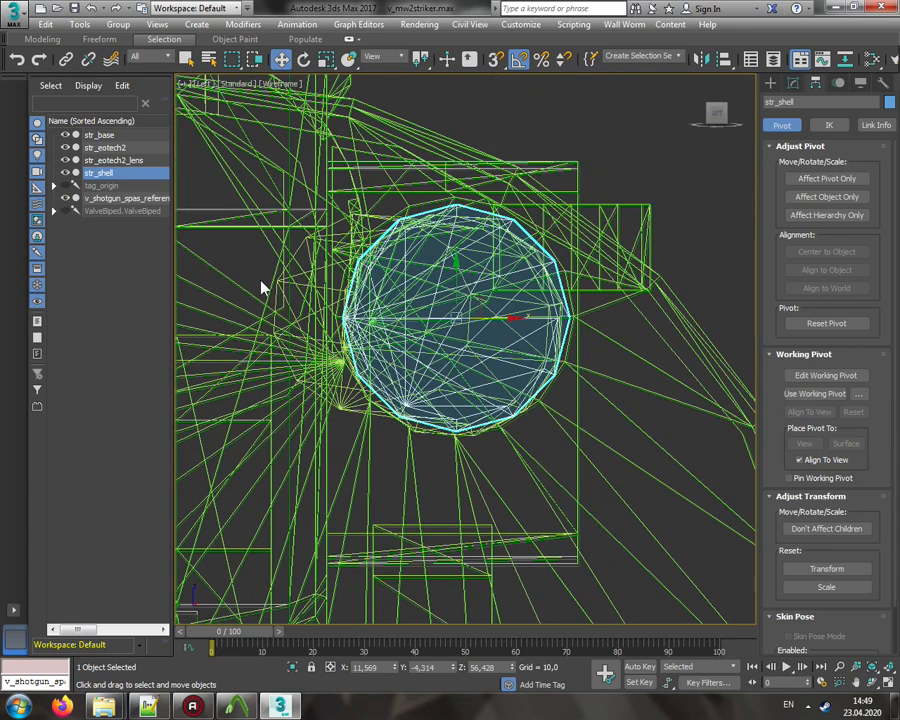
pyautogui.scroll(4, 434, 315)
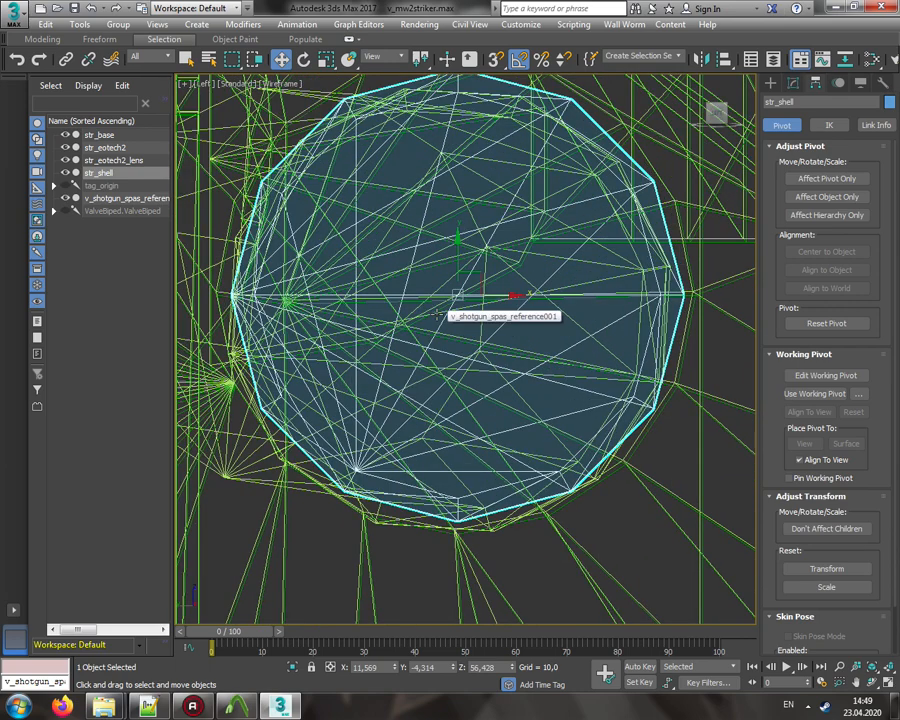
pyautogui.moveTo(434, 315); pyautogui.dragTo(434, 369, button='middle')
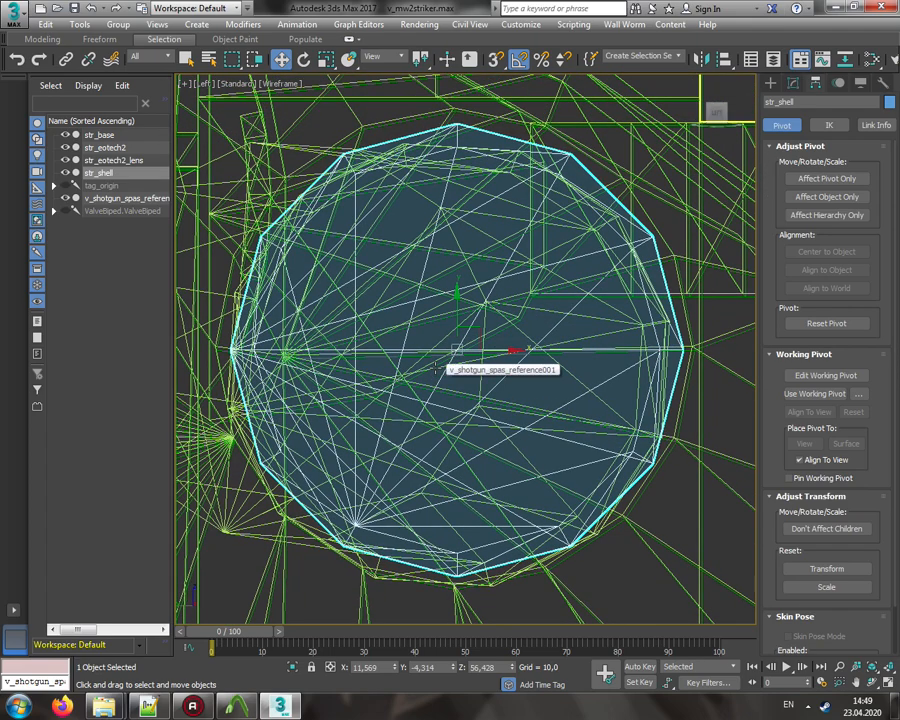
pyautogui.scroll(-10, 436, 370)
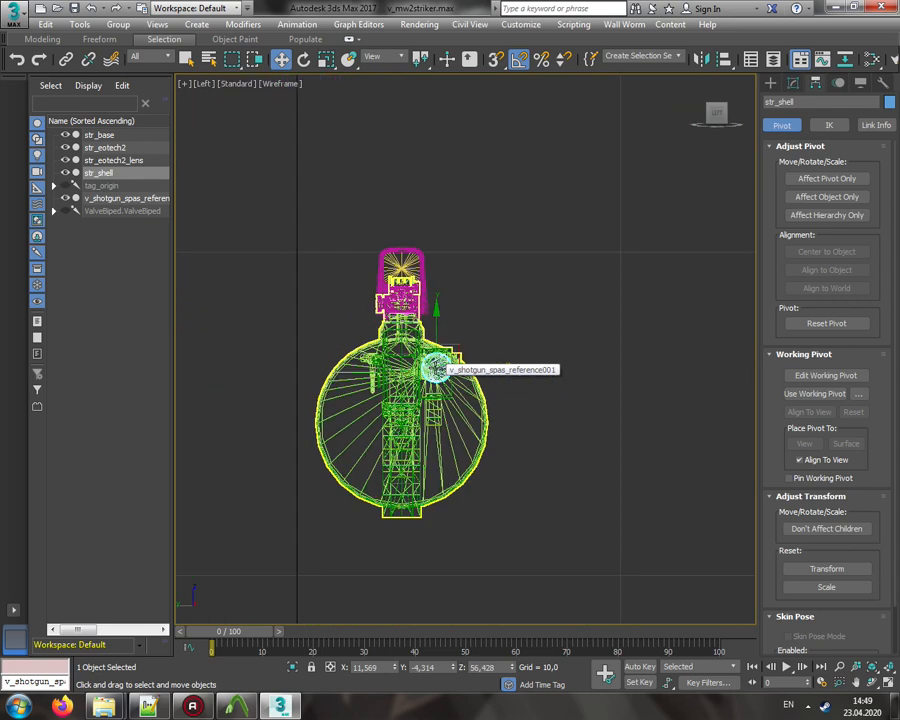
pyautogui.scroll(4, 377, 409)
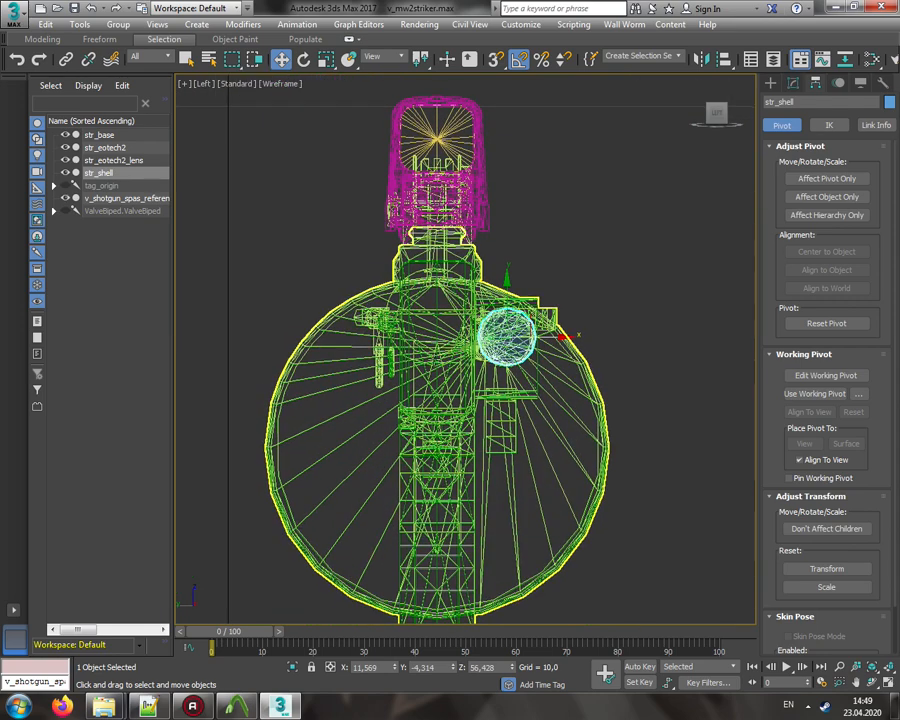
# Step: Inspect the whole weapon and the seated shell in a maximized, zoomed-out Perspective view with nothing selected
pyautogui.click(184, 83)
pyautogui.click(196, 98)
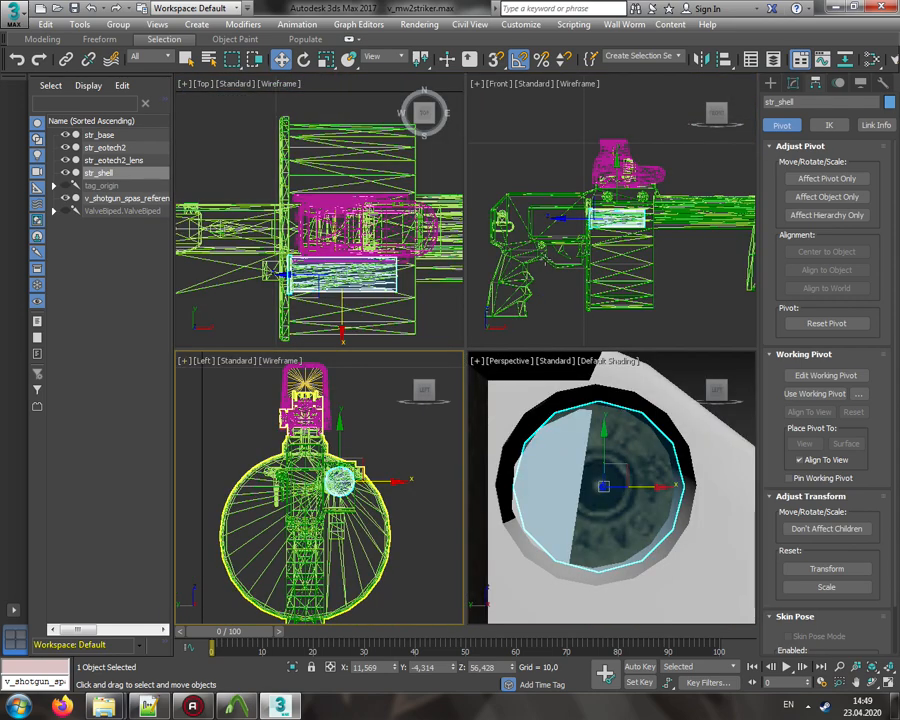
pyautogui.click(476, 361)
pyautogui.click(512, 373)
pyautogui.scroll(-10, 512, 373)
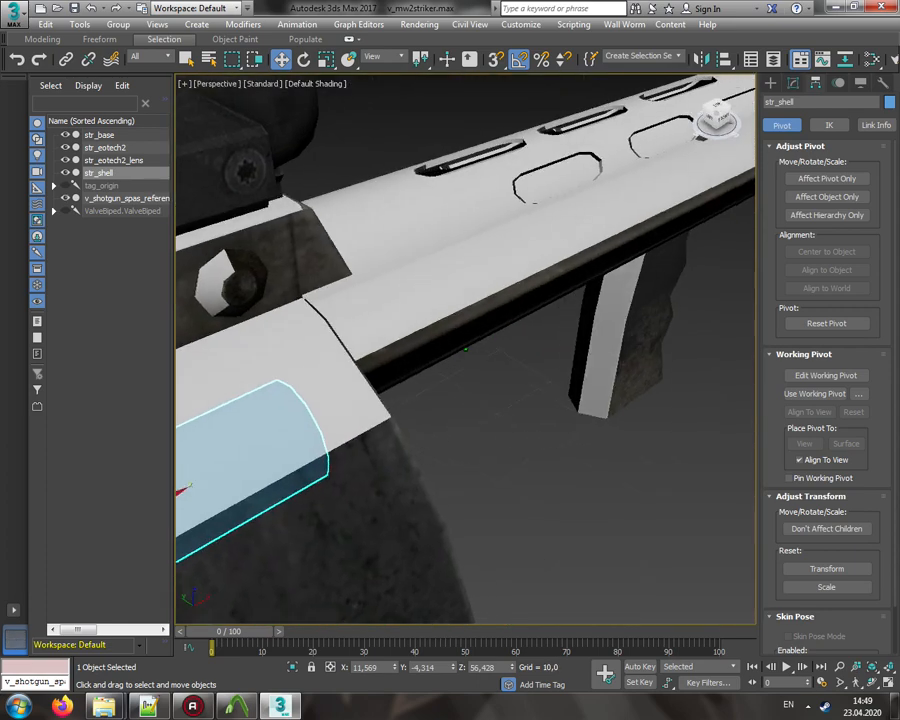
pyautogui.scroll(-3, 465, 286)
pyautogui.moveTo(478, 304); pyautogui.dragTo(539, 297, button='middle')
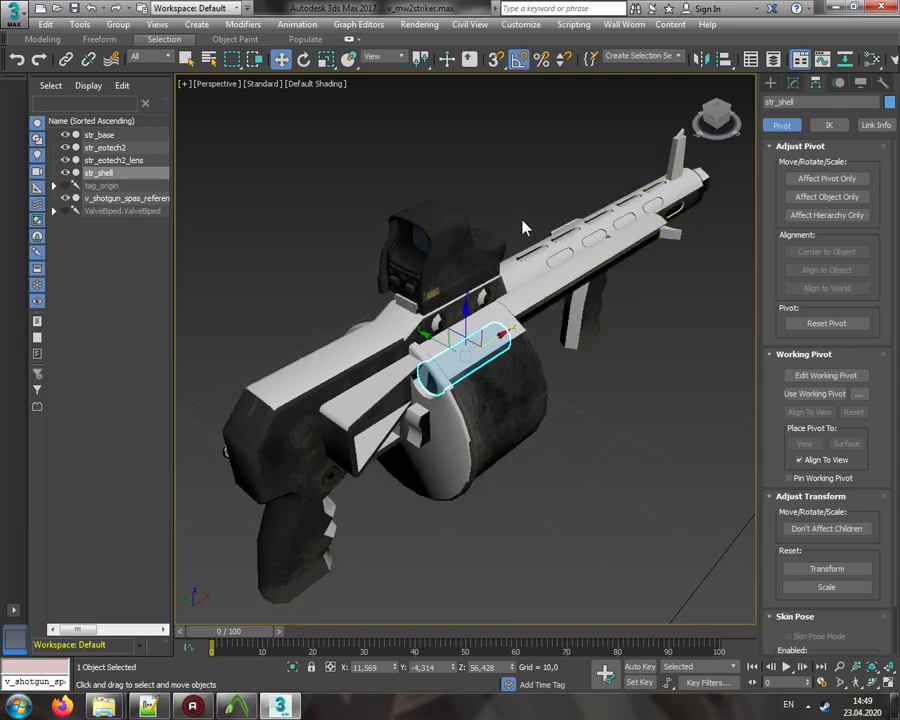
pyautogui.click(474, 201)
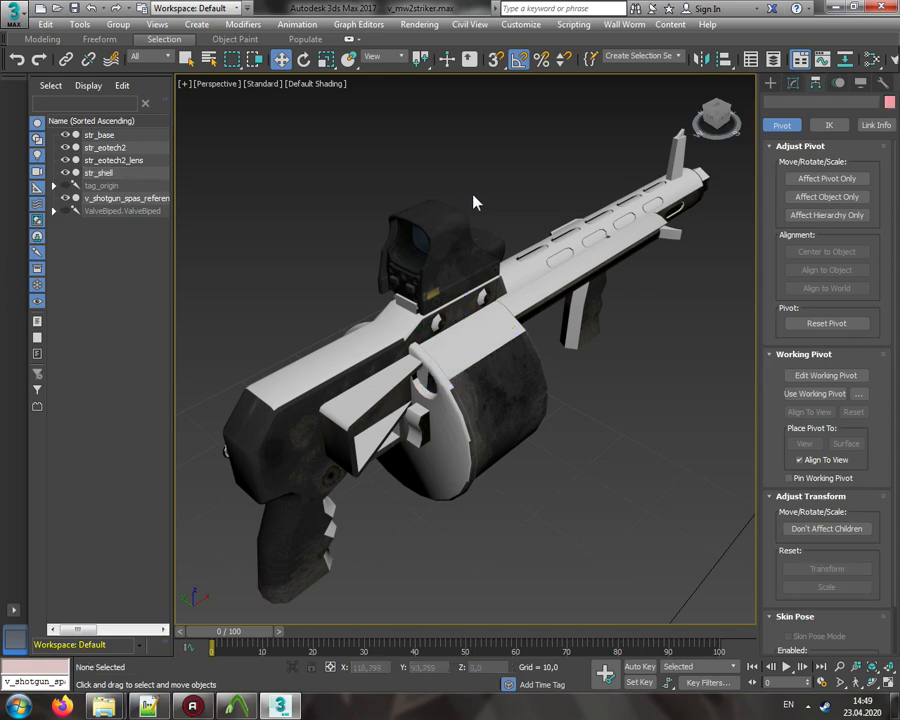
pyautogui.moveTo(714, 114); pyautogui.dragTo(706, 118)
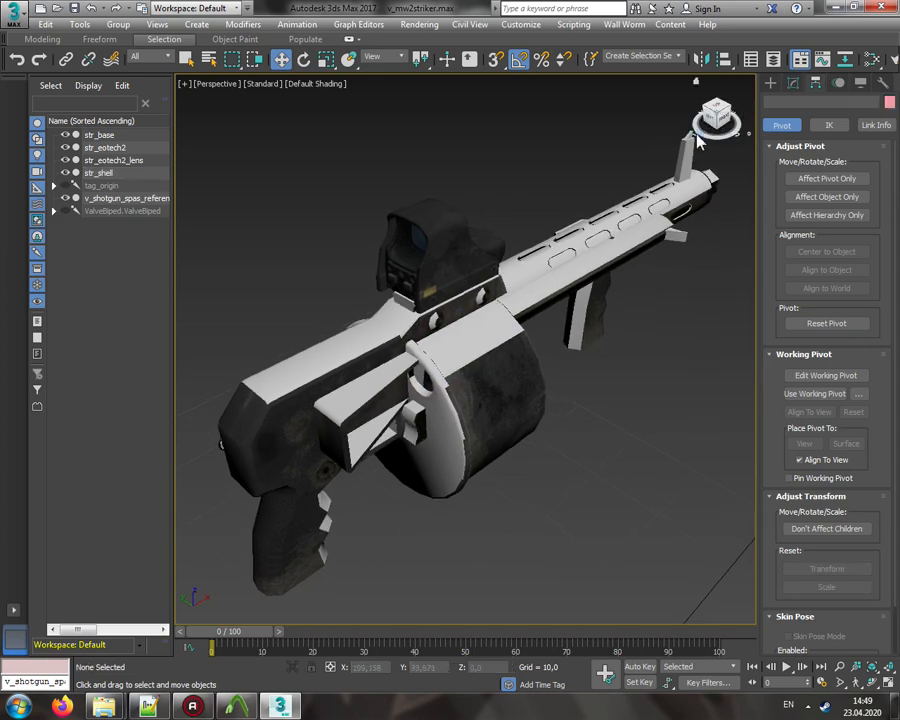
# Step: Delete the v_shotgun_spas reference mesh from the scene and save the file
pyautogui.click(612, 222)
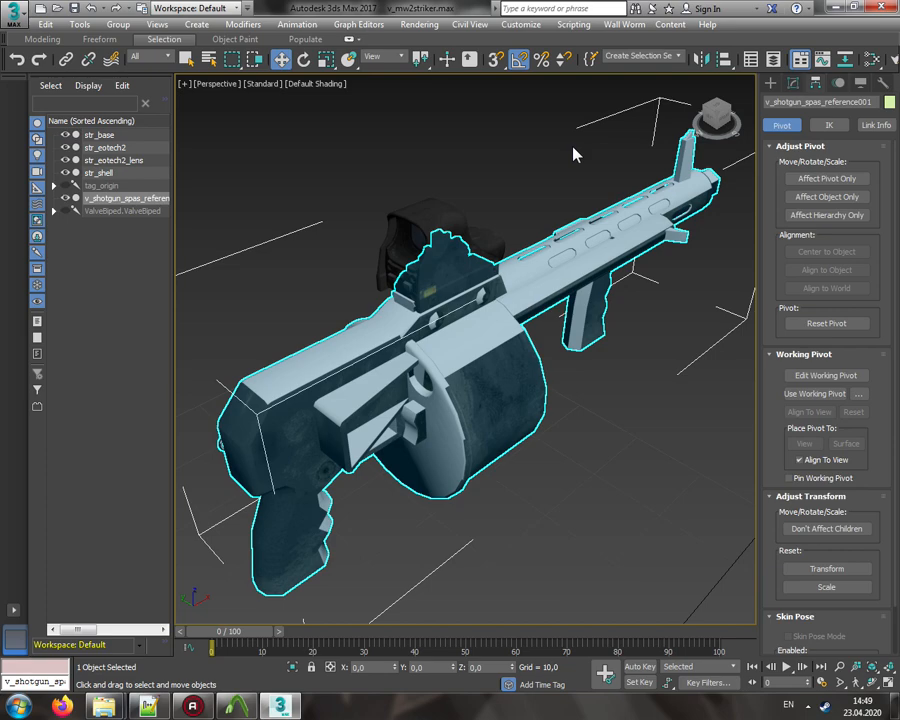
pyautogui.press('Delete')
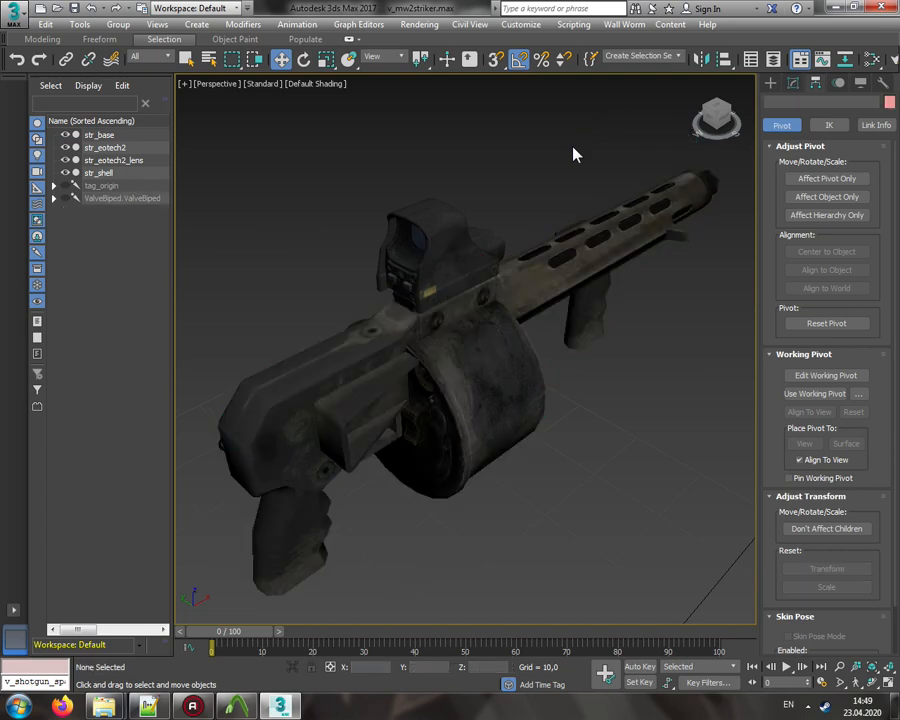
pyautogui.click(74, 9)
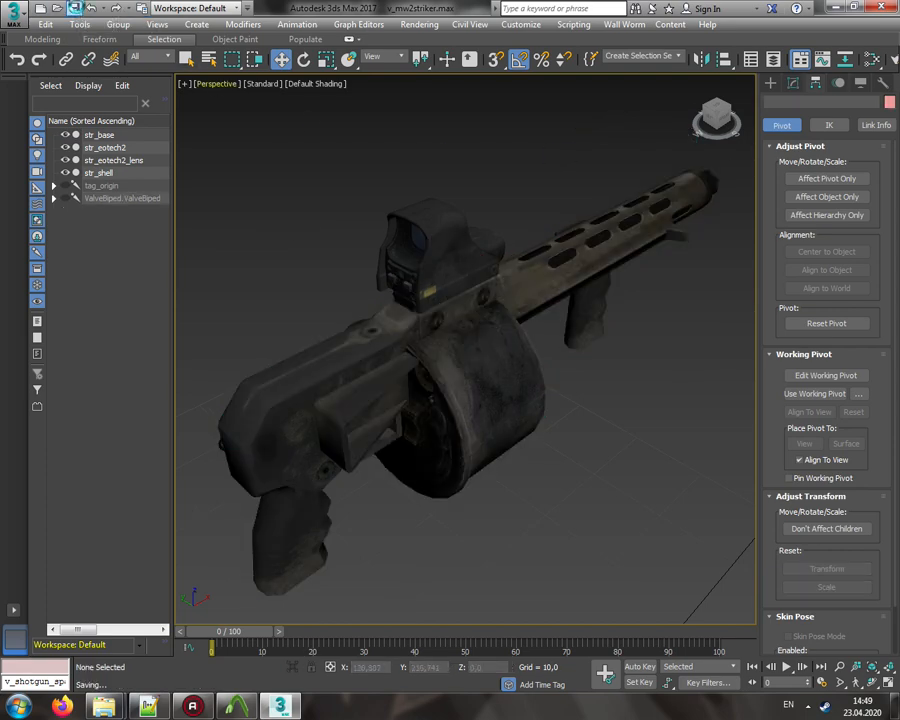
# Step: Apply a Skin modifier to the str_shell object
pyautogui.click(102, 173)
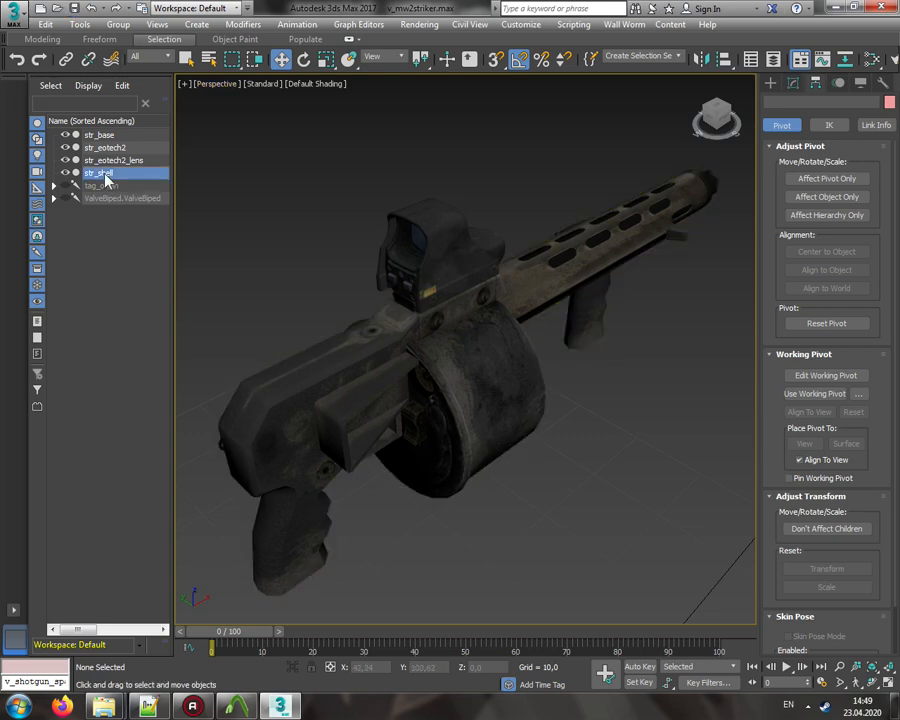
pyautogui.click(793, 83)
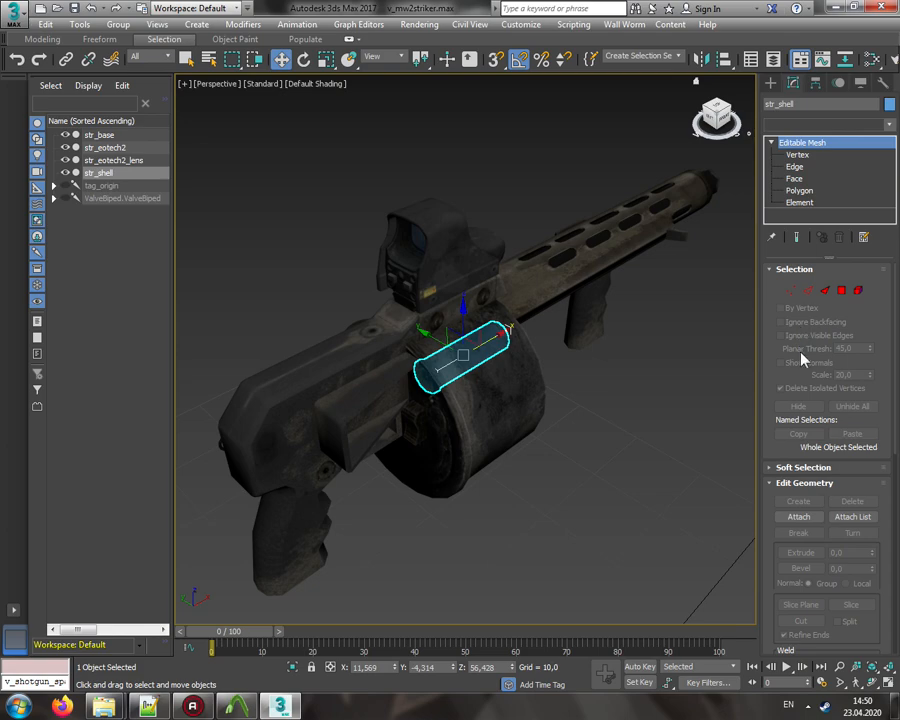
pyautogui.click(828, 124)
pyautogui.scroll(-10, 803, 362)
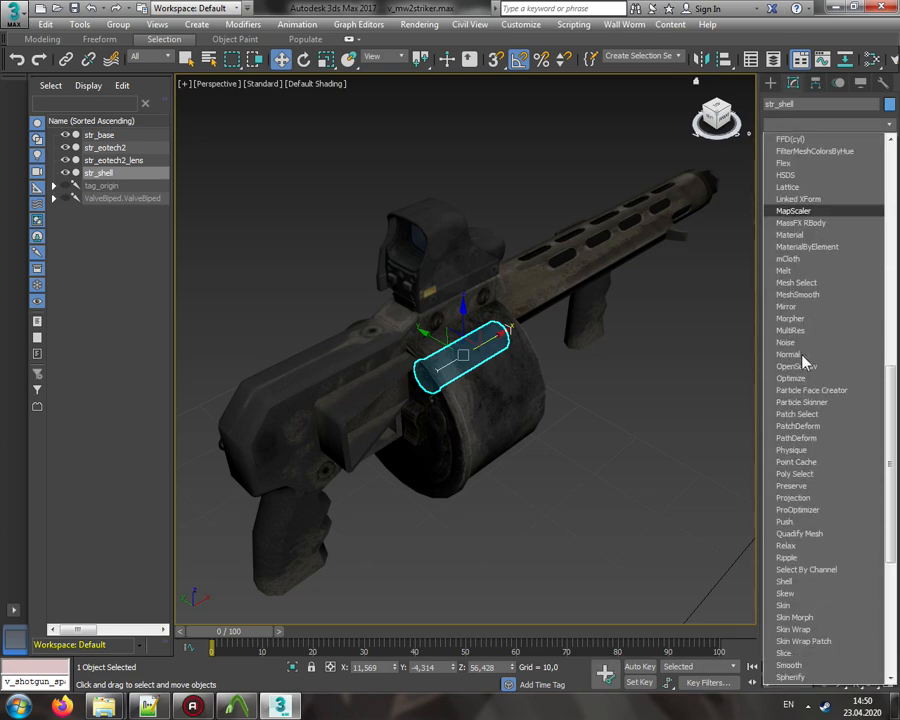
pyautogui.scroll(-7, 803, 362)
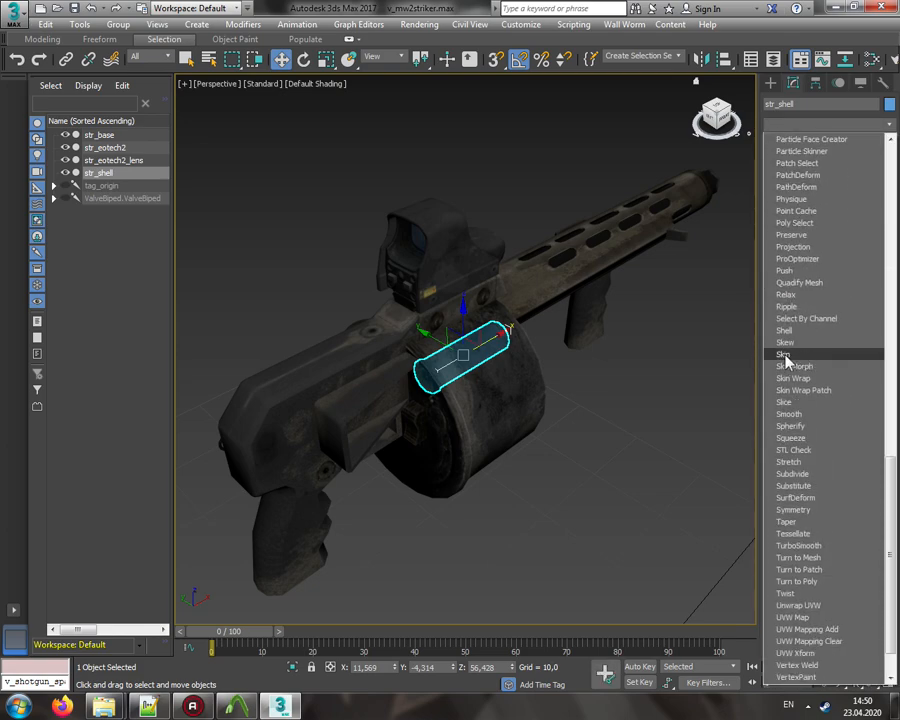
pyautogui.click(784, 355)
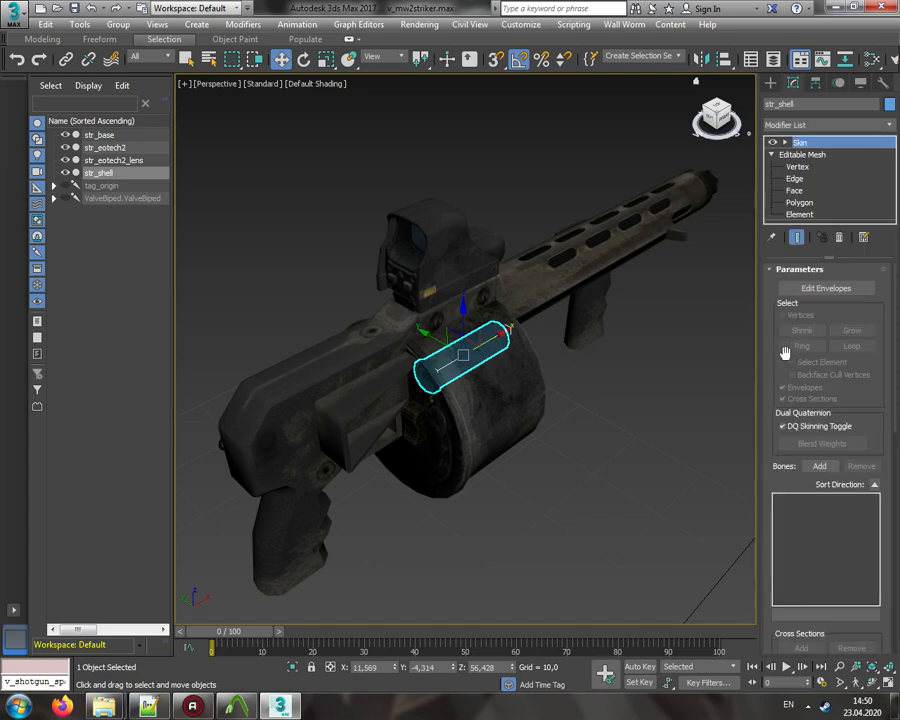
# Step: Unhide the skeleton in the scene and add the j_ammo bone to the Skin modifier of str_shell
pyautogui.click(819, 466)
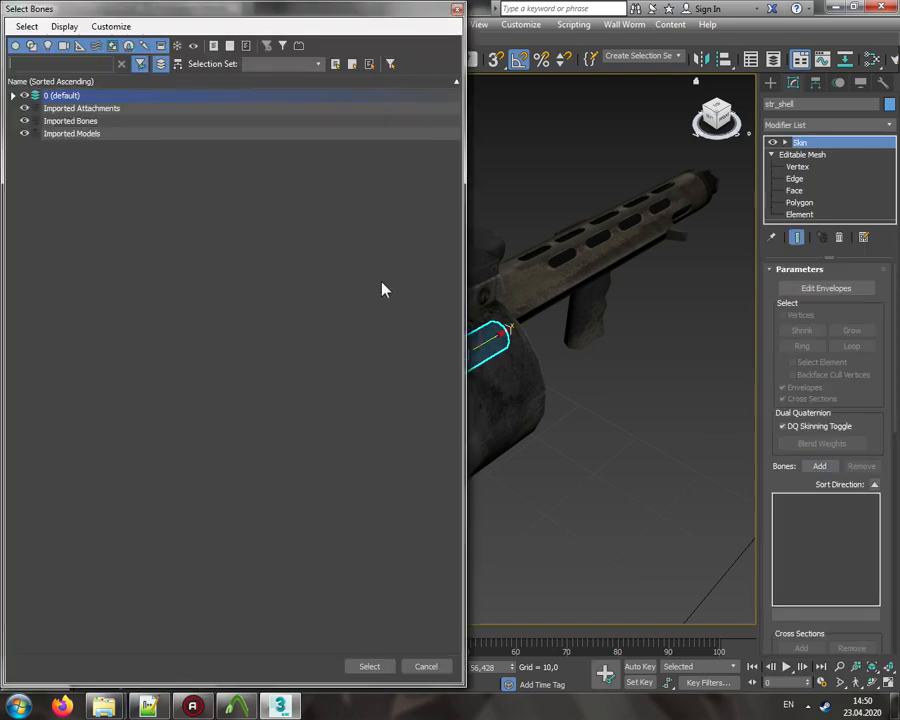
pyautogui.click(457, 9)
pyautogui.rightClick(545, 140)
pyautogui.click(553, 83)
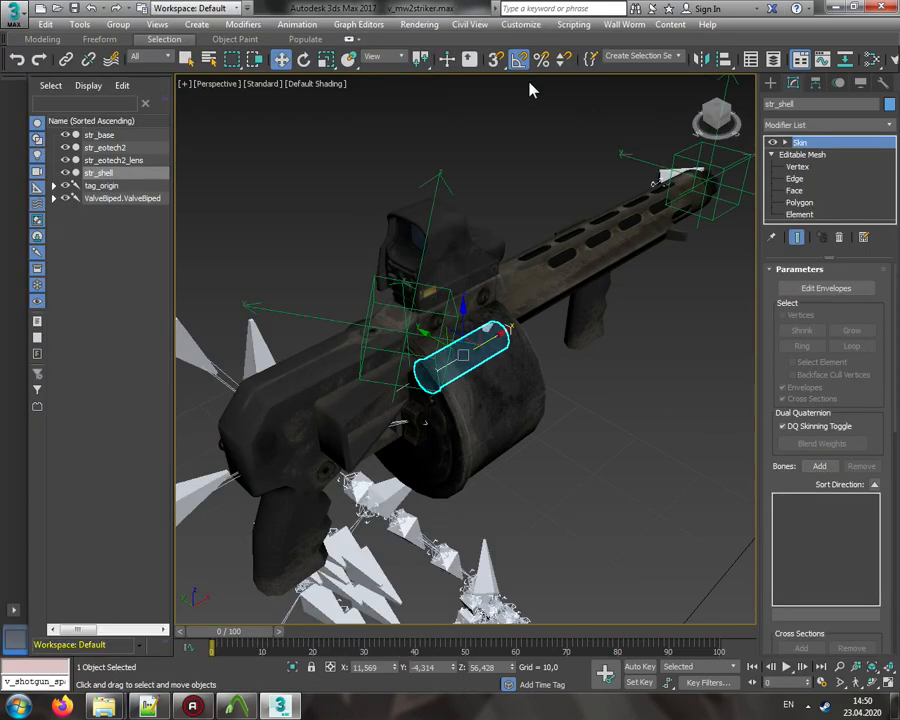
pyautogui.click(819, 466)
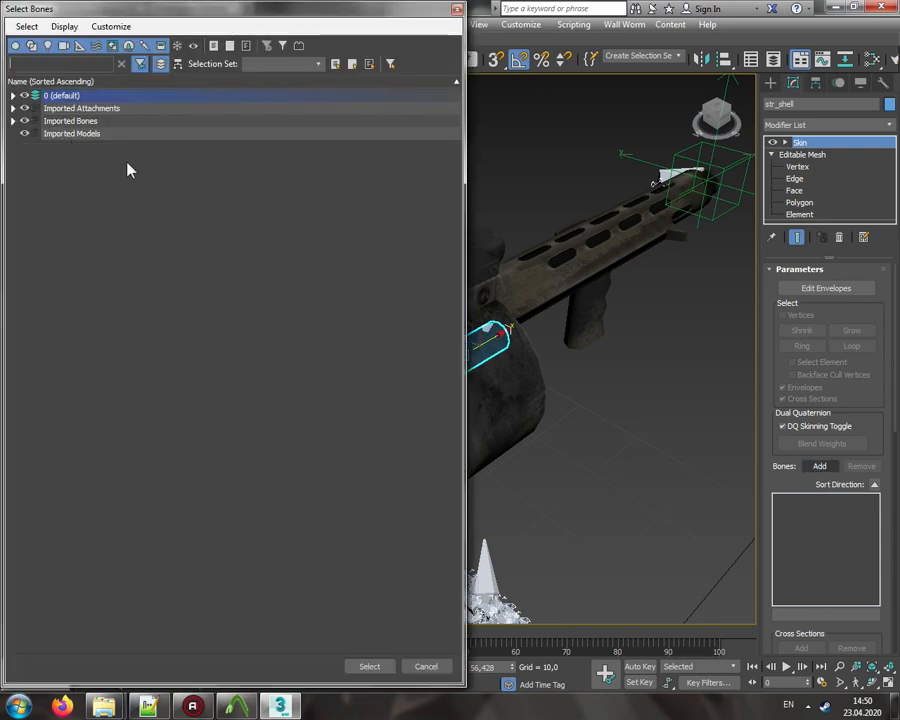
pyautogui.click(13, 120)
pyautogui.doubleClick(66, 134)
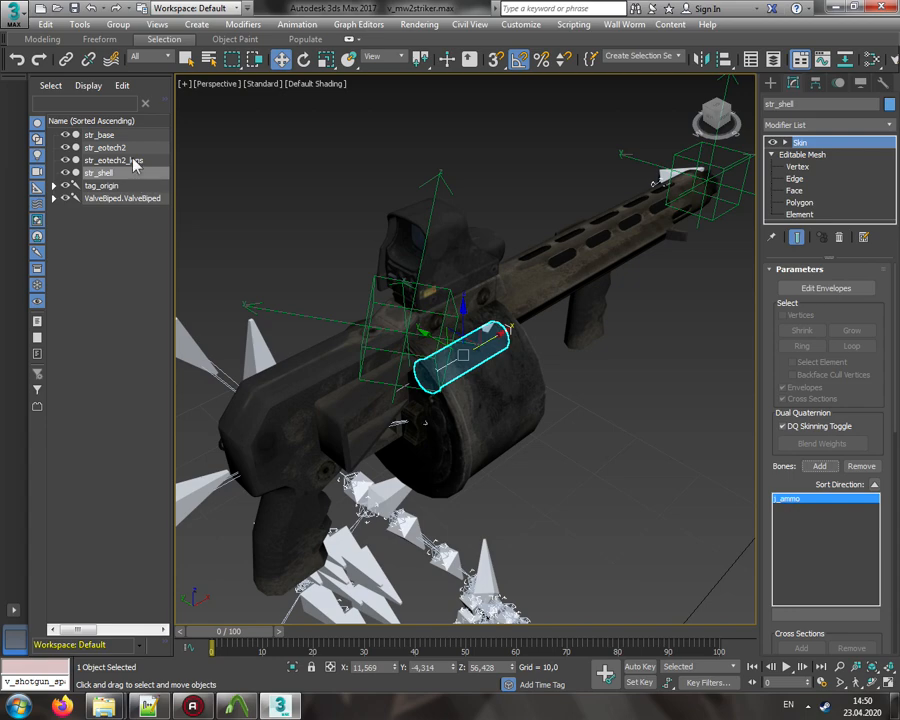
pyautogui.click(125, 160)
pyautogui.keyDown('shift'); pyautogui.click(112, 136); pyautogui.keyUp('shift')
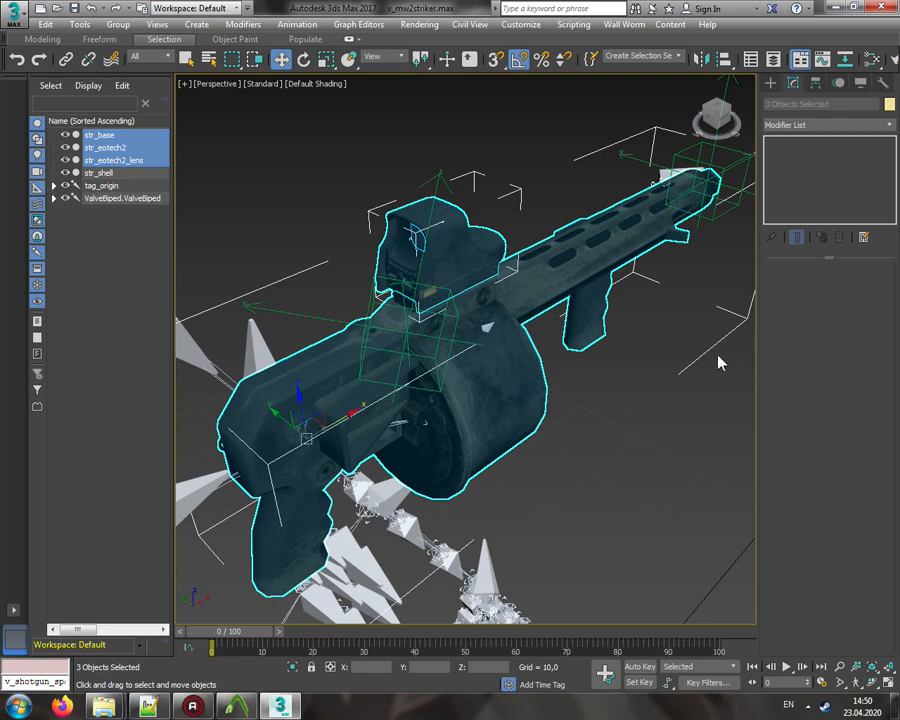
pyautogui.click(275, 175)
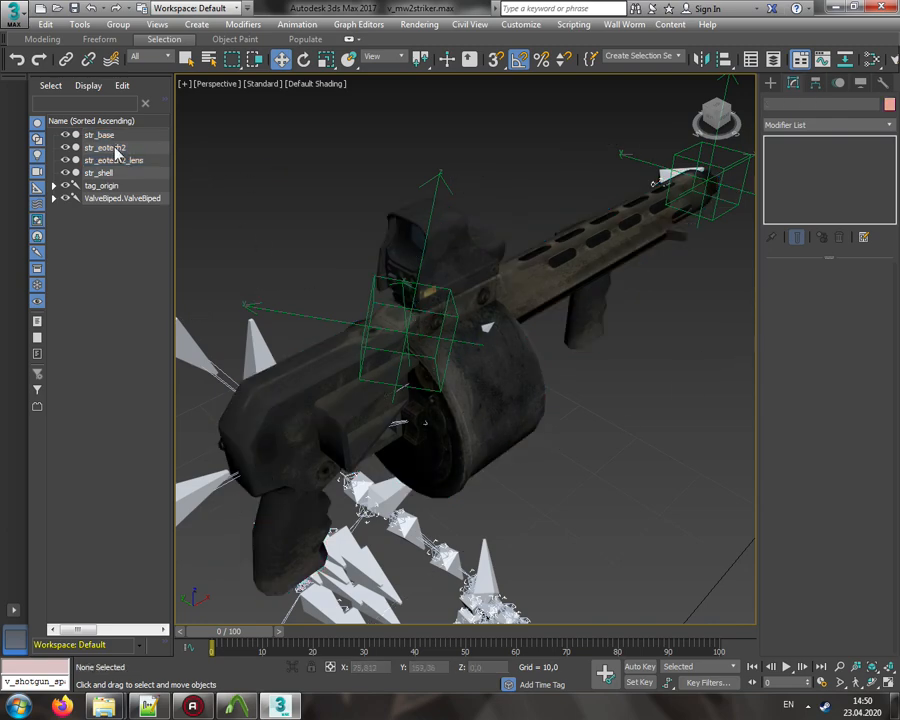
# Step: Apply a shared Skin modifier to str_eotech2 and str_eotech2_lens and add the j_gun bone to it
pyautogui.click(110, 148)
pyautogui.keyDown('ctrl'); pyautogui.click(118, 160); pyautogui.keyUp('ctrl')
pyautogui.click(800, 125)
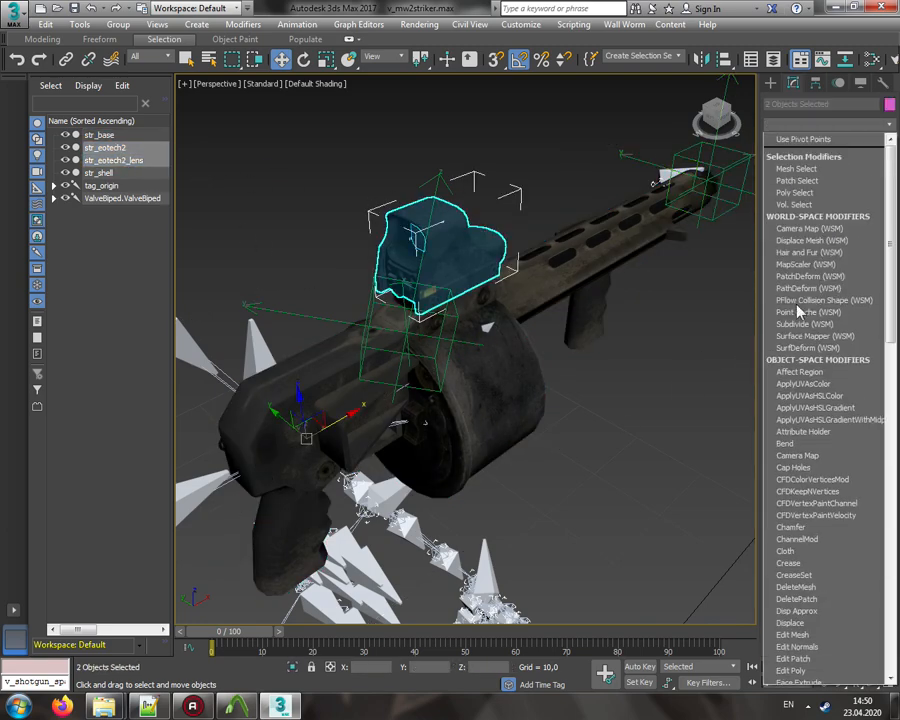
pyautogui.scroll(-20, 800, 312)
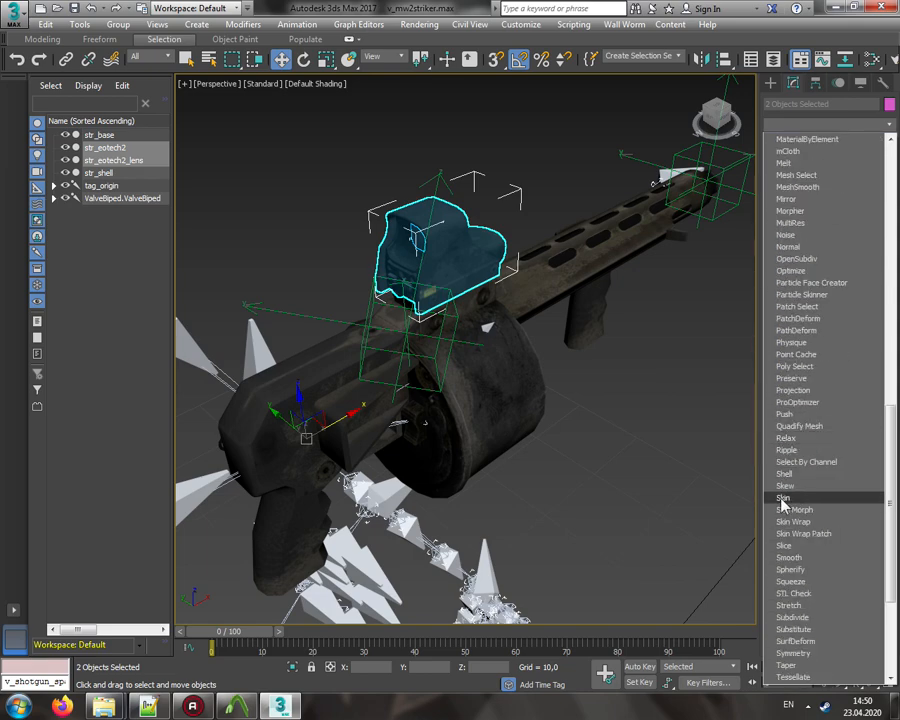
pyautogui.click(783, 498)
pyautogui.click(819, 466)
pyautogui.click(14, 121)
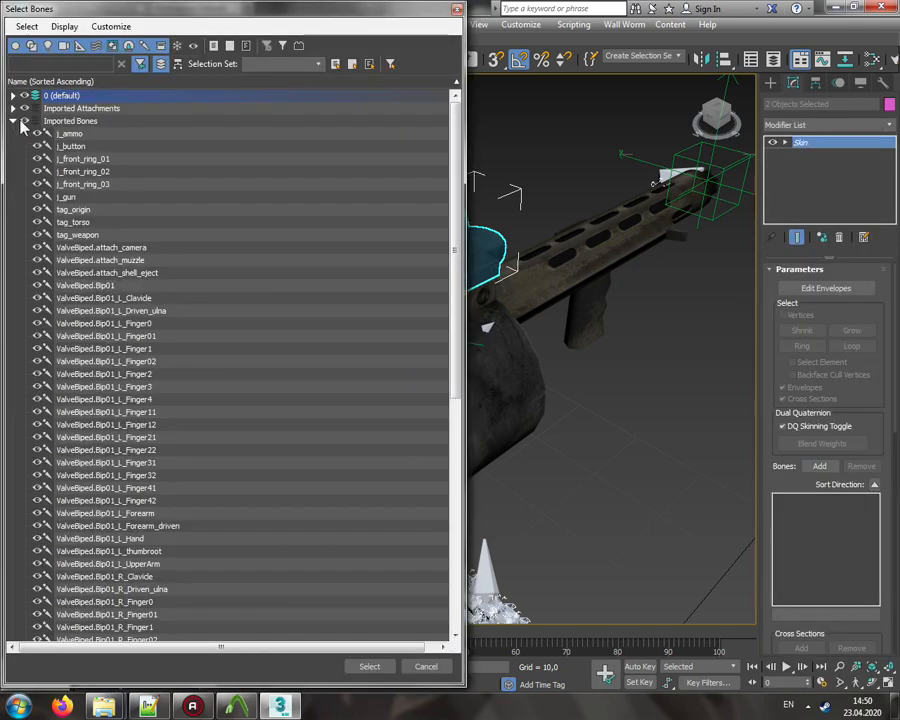
pyautogui.doubleClick(80, 197)
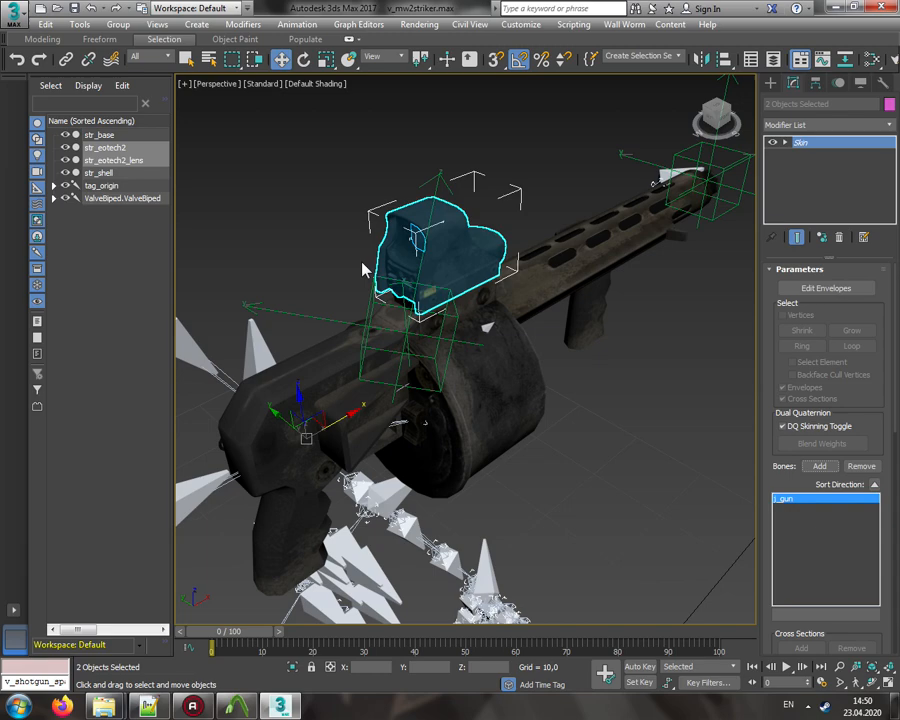
# Step: Apply a Skin modifier to the str_base gun body and add the j_gun bone to it
pyautogui.click(548, 273)
pyautogui.click(785, 124)
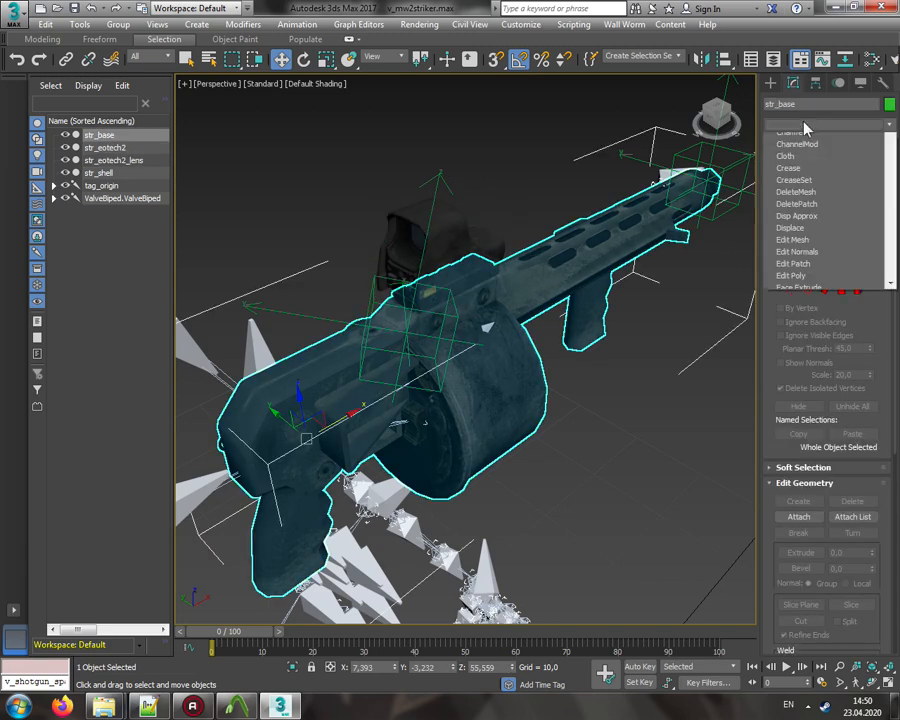
pyautogui.scroll(-5, 811, 383)
pyautogui.scroll(-18, 811, 383)
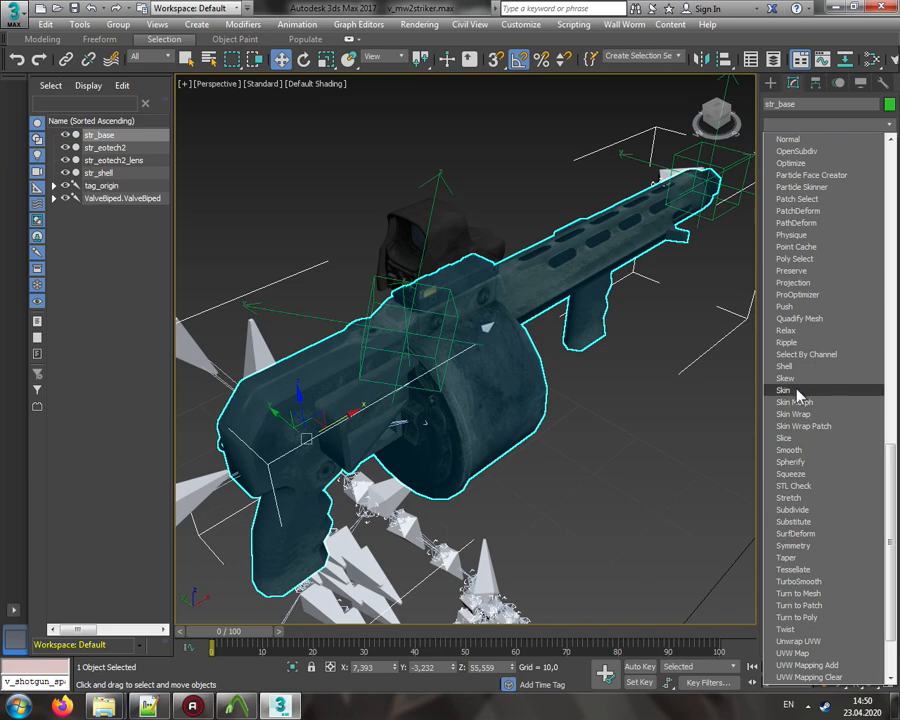
pyautogui.click(797, 392)
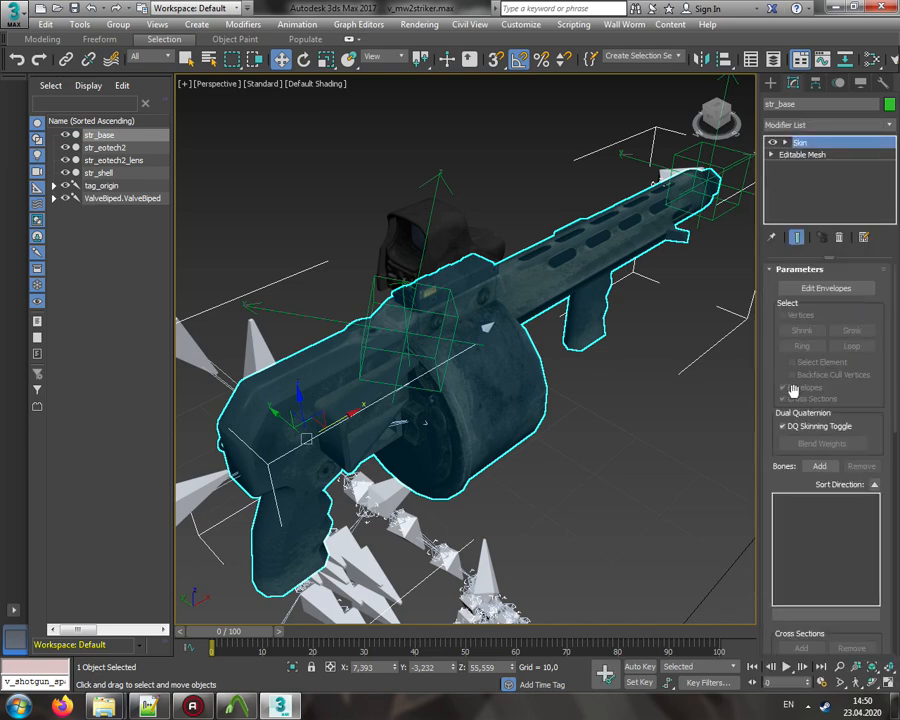
pyautogui.click(820, 467)
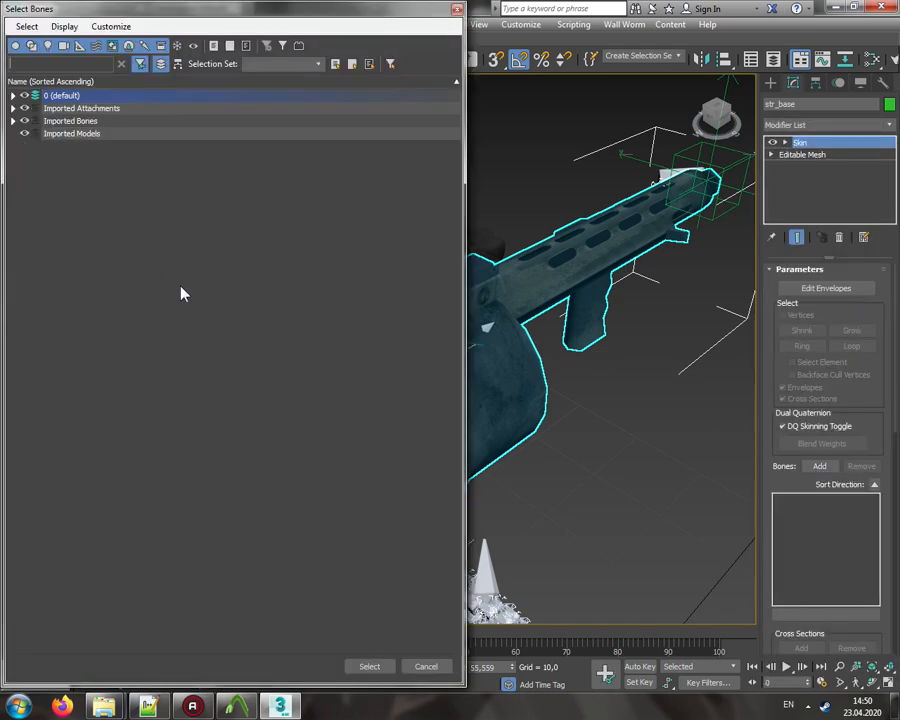
pyautogui.click(12, 120)
pyautogui.doubleClick(62, 197)
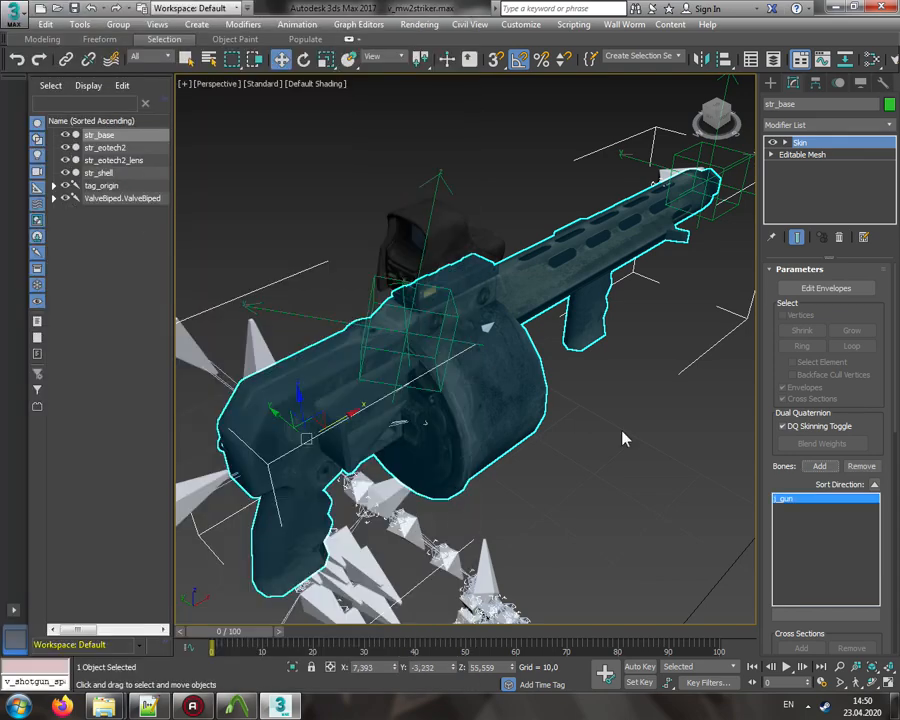
# Step: Add the j_button bone to the Skin modifier of str_base and open the Weight Tool
pyautogui.click(820, 467)
pyautogui.click(12, 121)
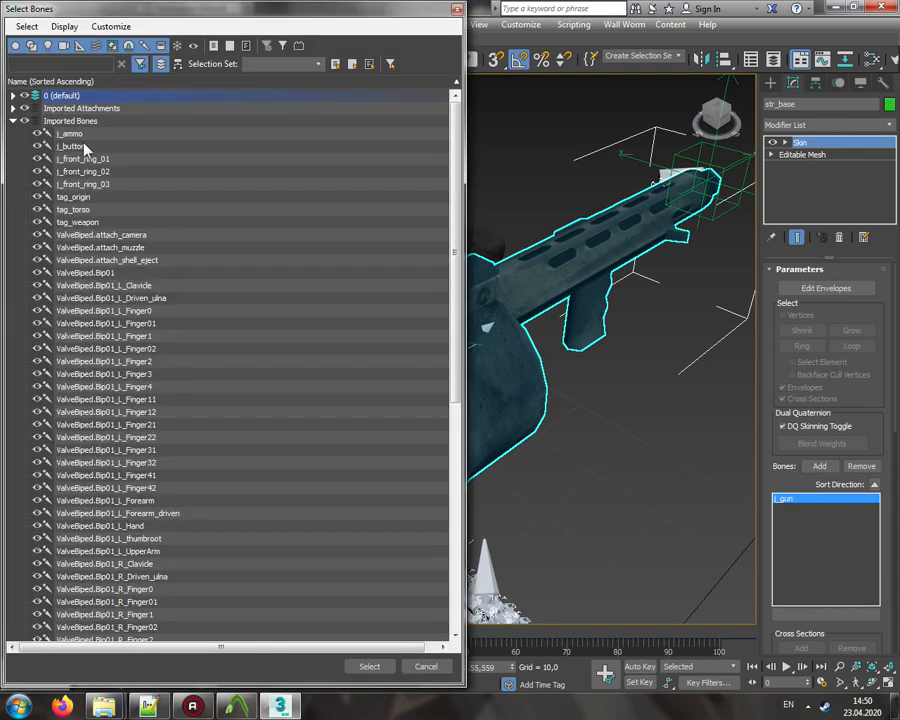
pyautogui.doubleClick(80, 146)
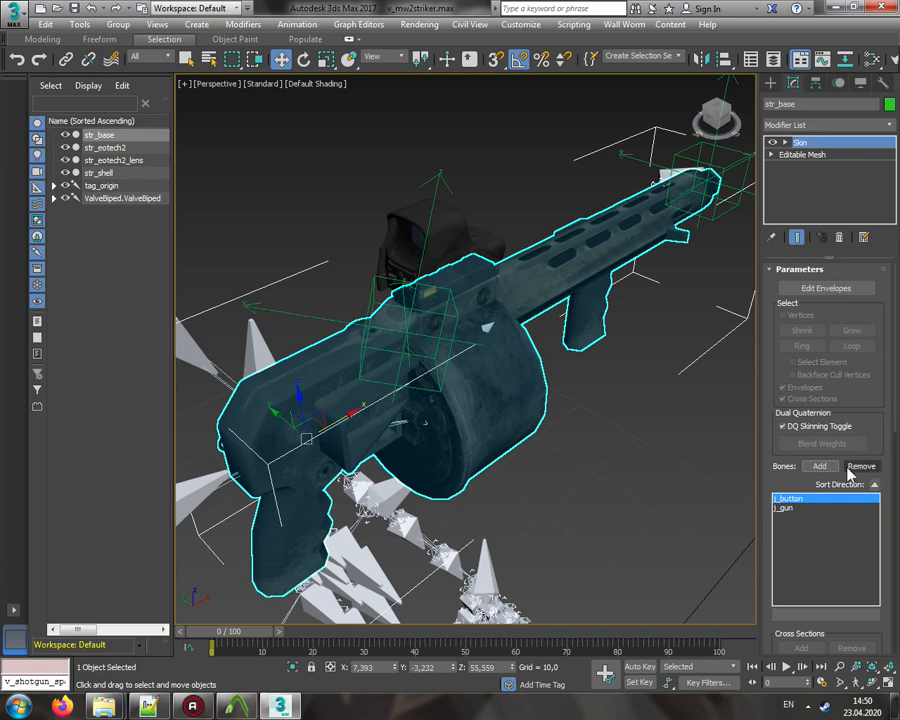
pyautogui.scroll(-2, 895, 440)
pyautogui.moveTo(896, 417); pyautogui.dragTo(893, 519)
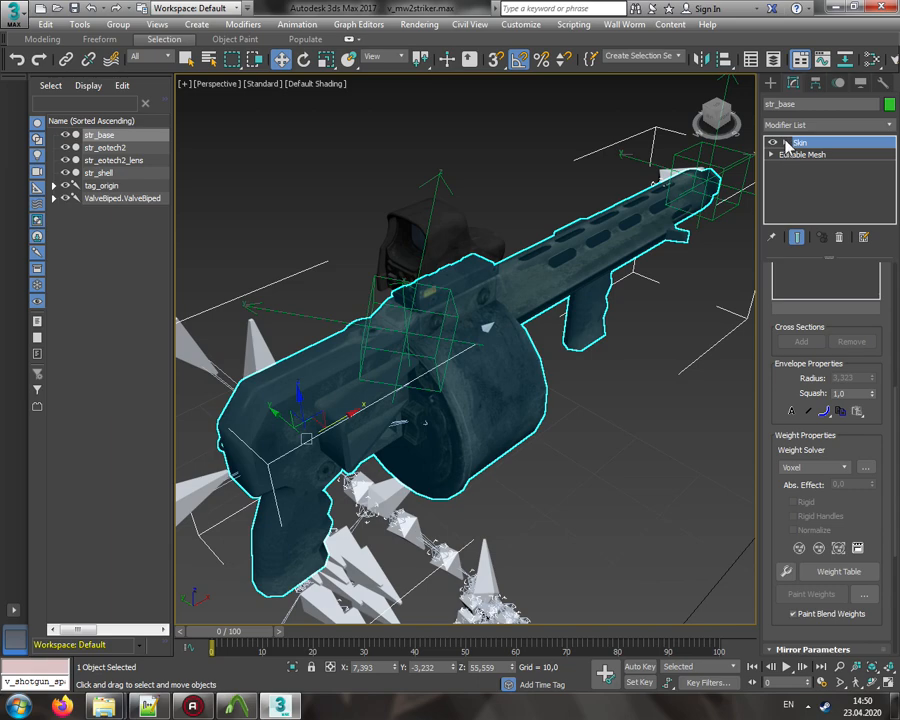
pyautogui.click(787, 572)
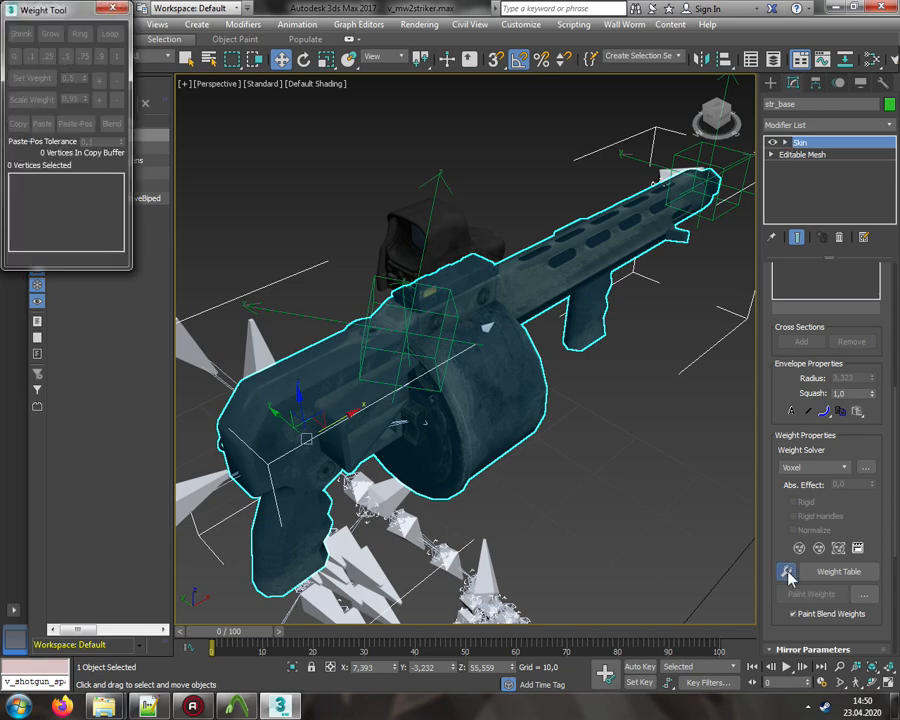
# Step: Edit str_base's skin envelopes with vertex and element selection enabled, and assign all its vertices a weight of 1 to j_gun
pyautogui.scroll(3, 895, 410)
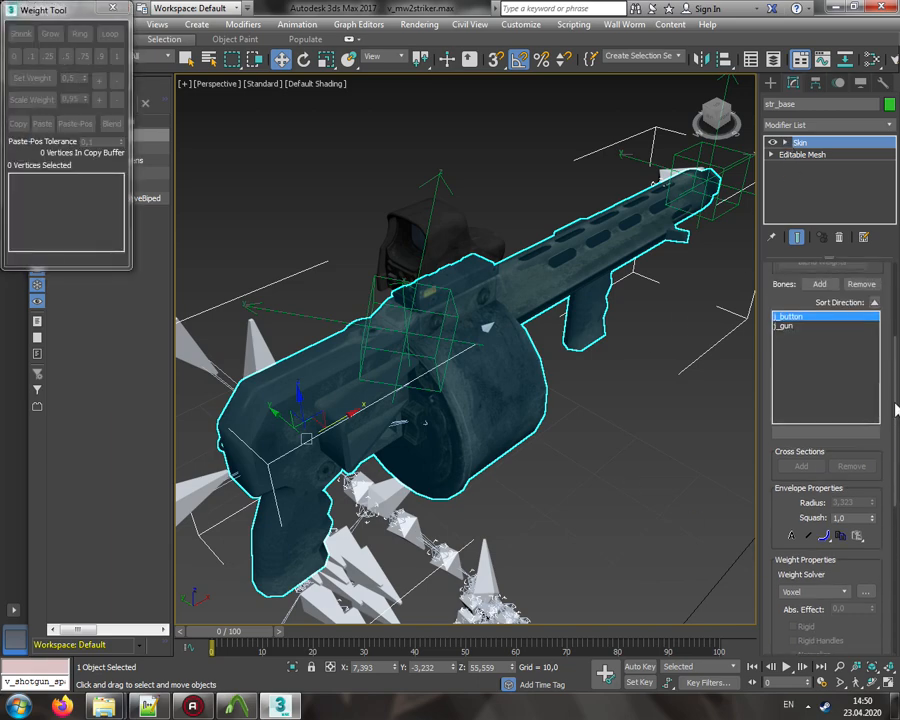
pyautogui.click(785, 329)
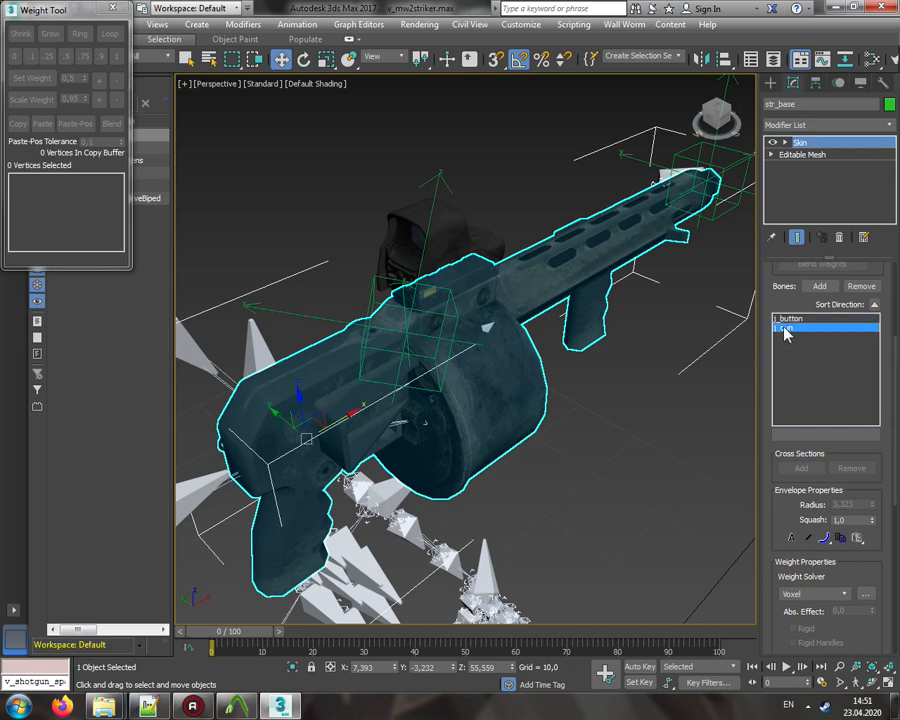
pyautogui.click(786, 143)
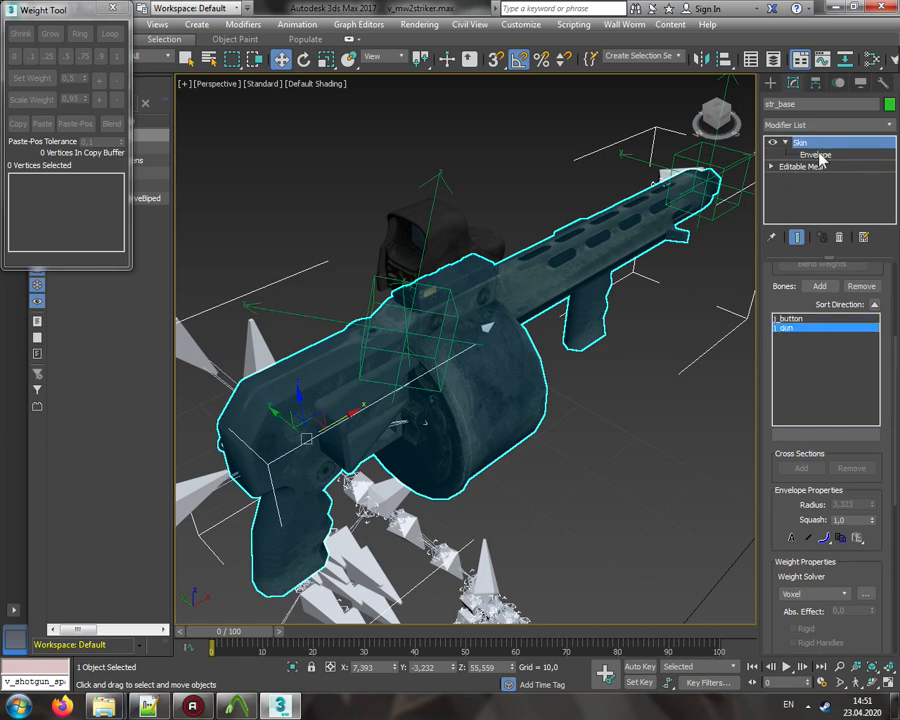
pyautogui.click(815, 156)
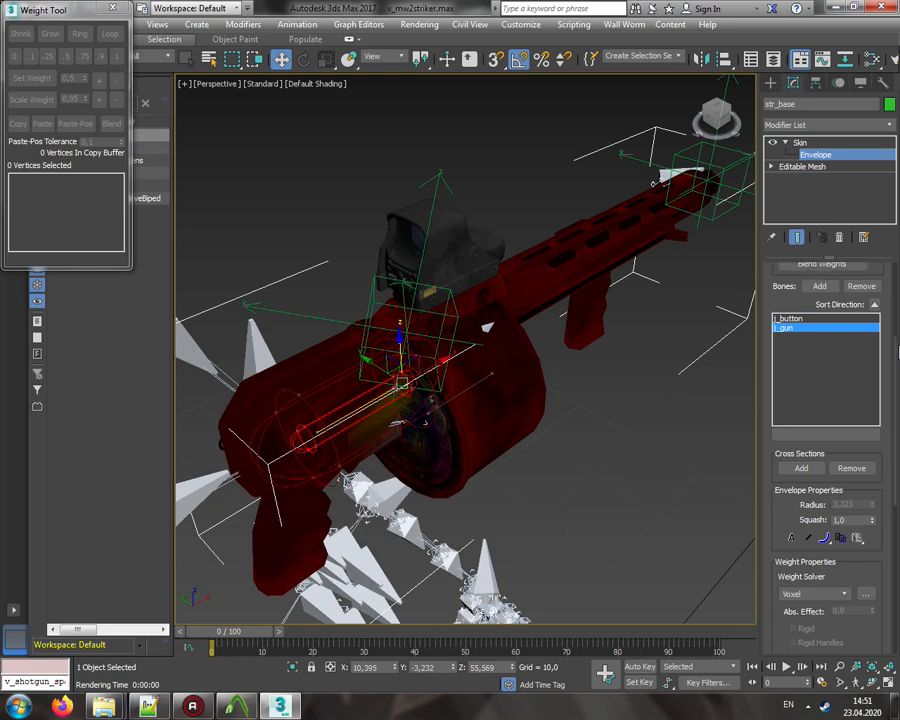
pyautogui.scroll(2, 897, 383)
pyautogui.scroll(3, 880, 383)
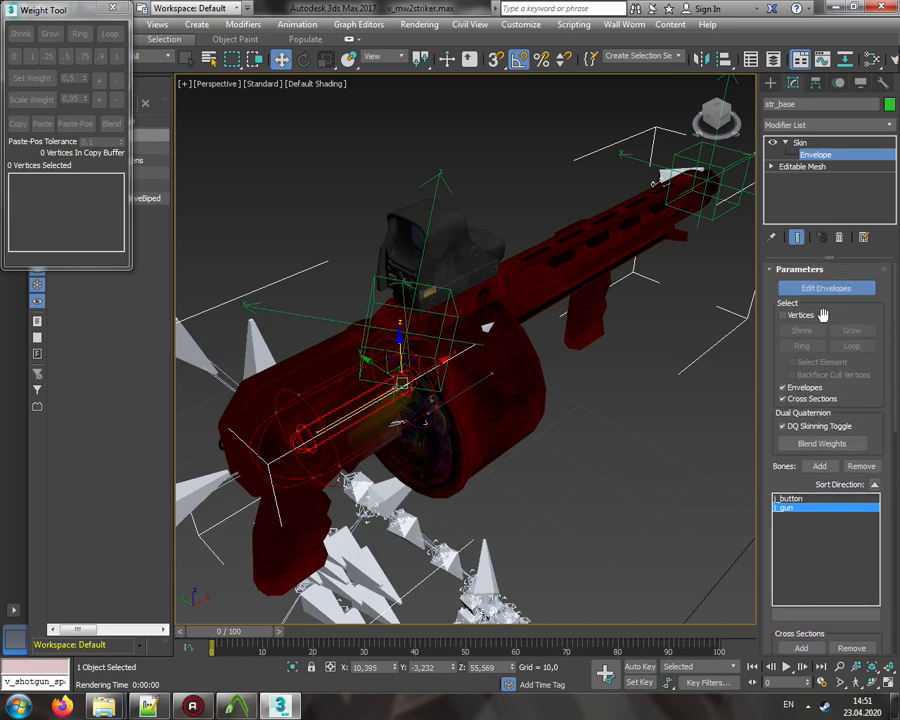
pyautogui.click(799, 316)
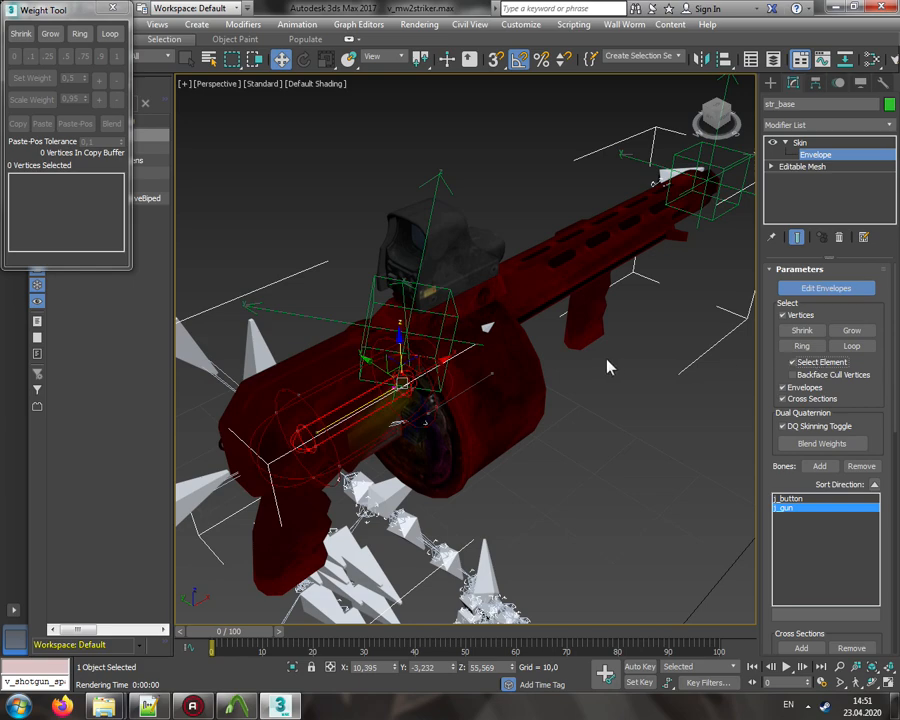
pyautogui.hotkey('ctrl', 'a')
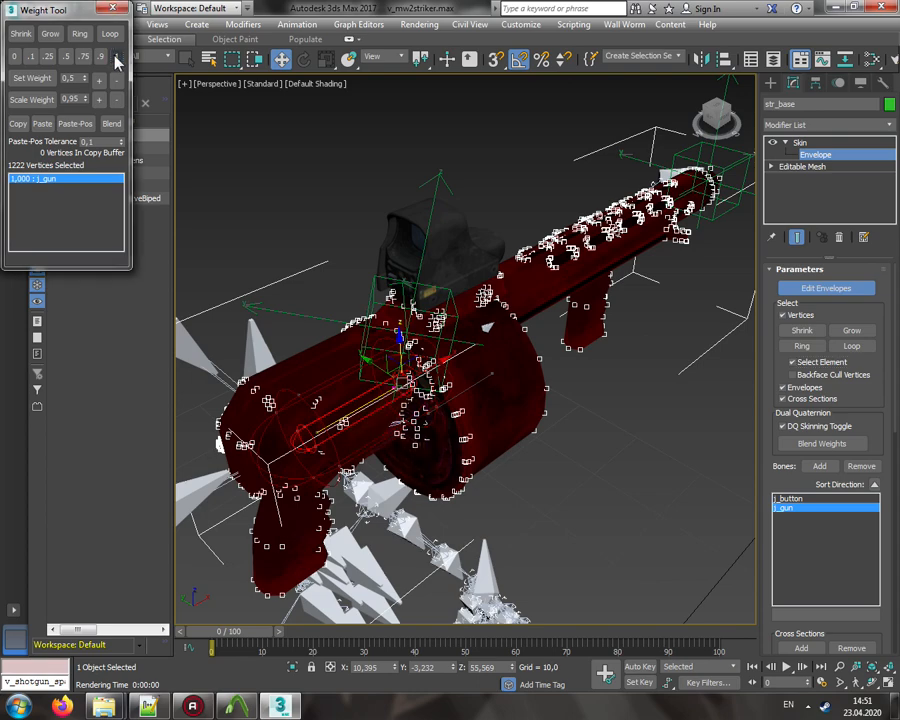
pyautogui.click(400, 432)
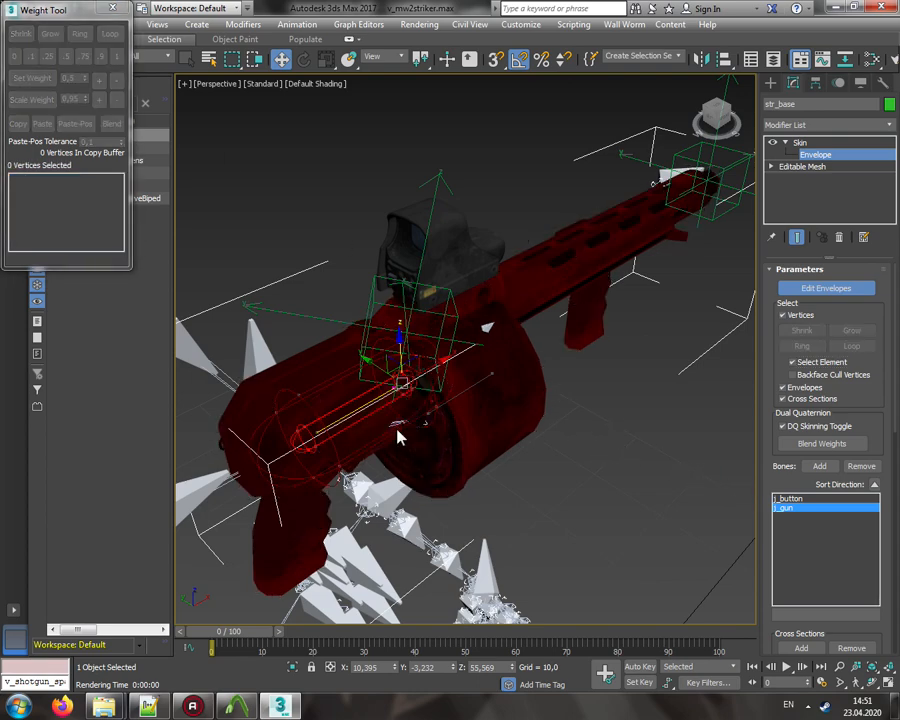
# Step: Weight the ribbed button element beside the drum 1 to j_button and leave envelope editing
pyautogui.scroll(5, 410, 443)
pyautogui.scroll(2, 412, 442)
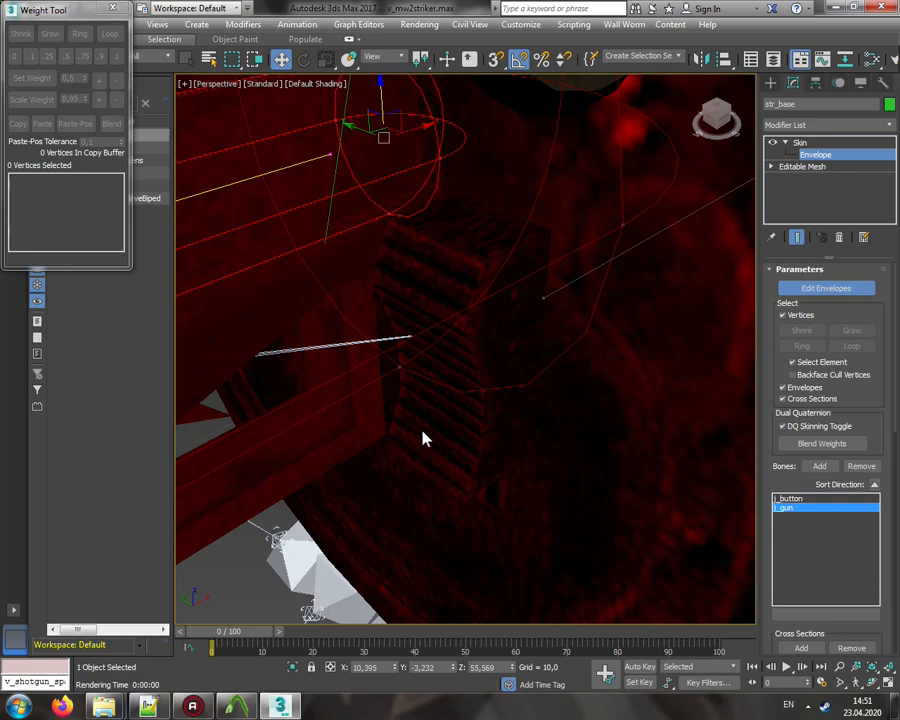
pyautogui.click(478, 443)
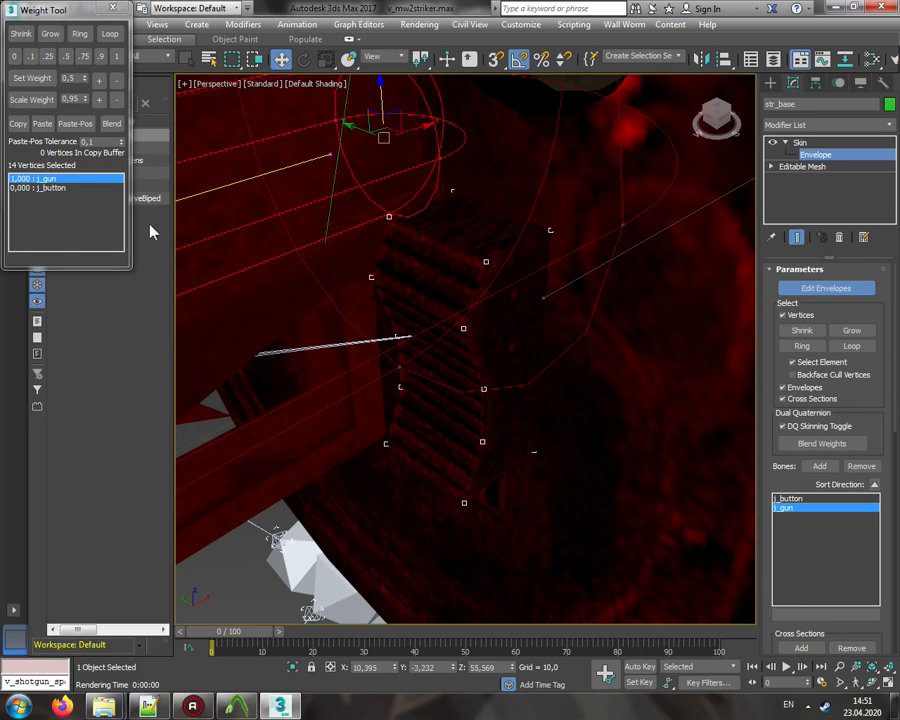
pyautogui.click(50, 188)
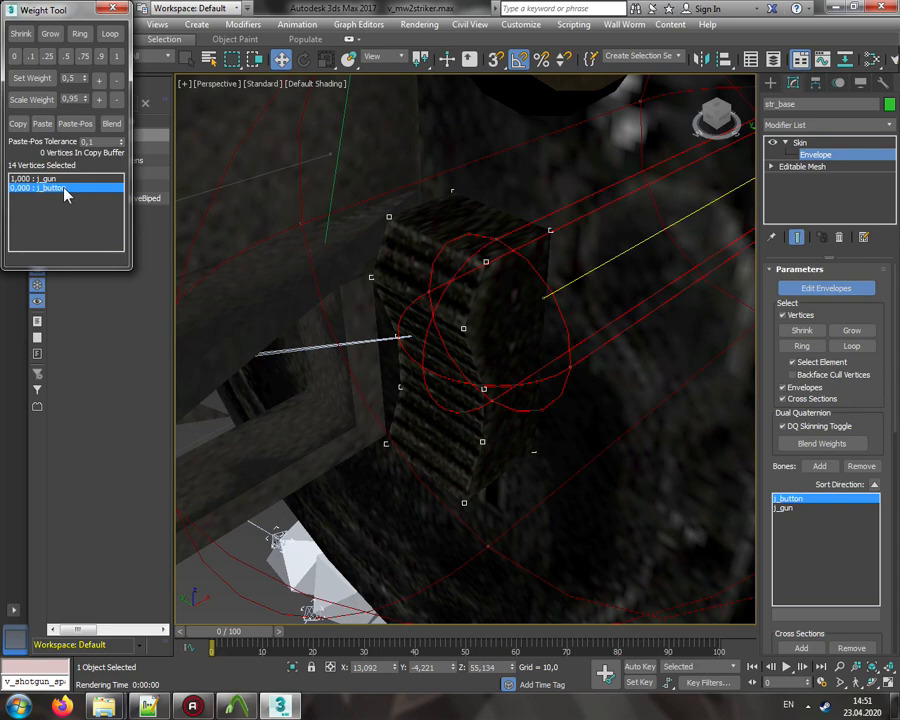
pyautogui.click(117, 63)
pyautogui.moveTo(392, 251)
pyautogui.keyDown('alt'); pyautogui.mouseDown(button='middle')
pyautogui.moveTo(460, 305)
pyautogui.moveTo(462, 336)
pyautogui.mouseUp(button='middle'); pyautogui.keyUp('alt')
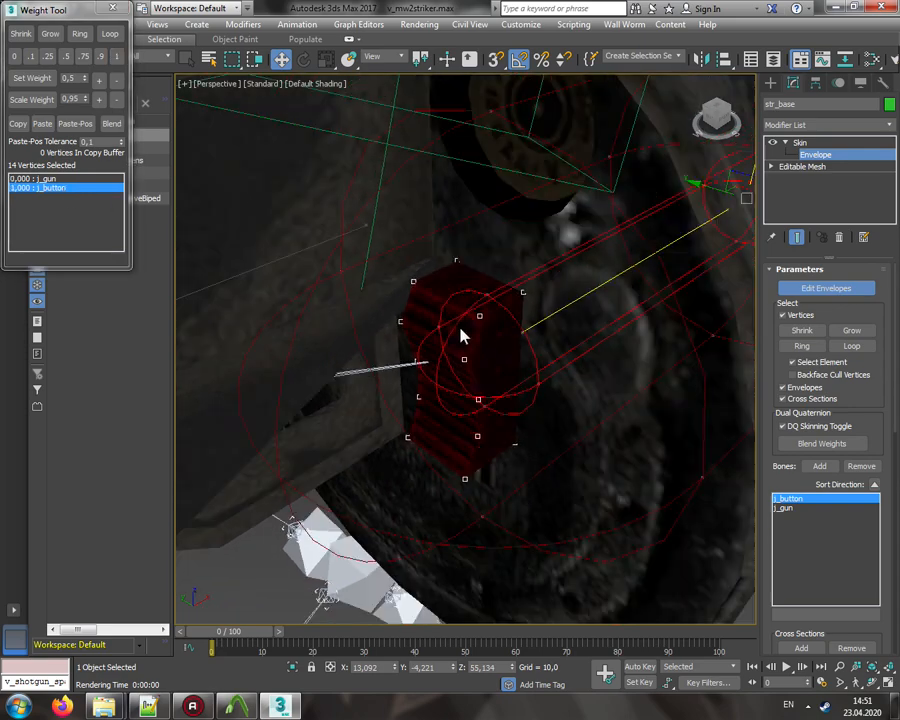
pyautogui.scroll(-3, 462, 336)
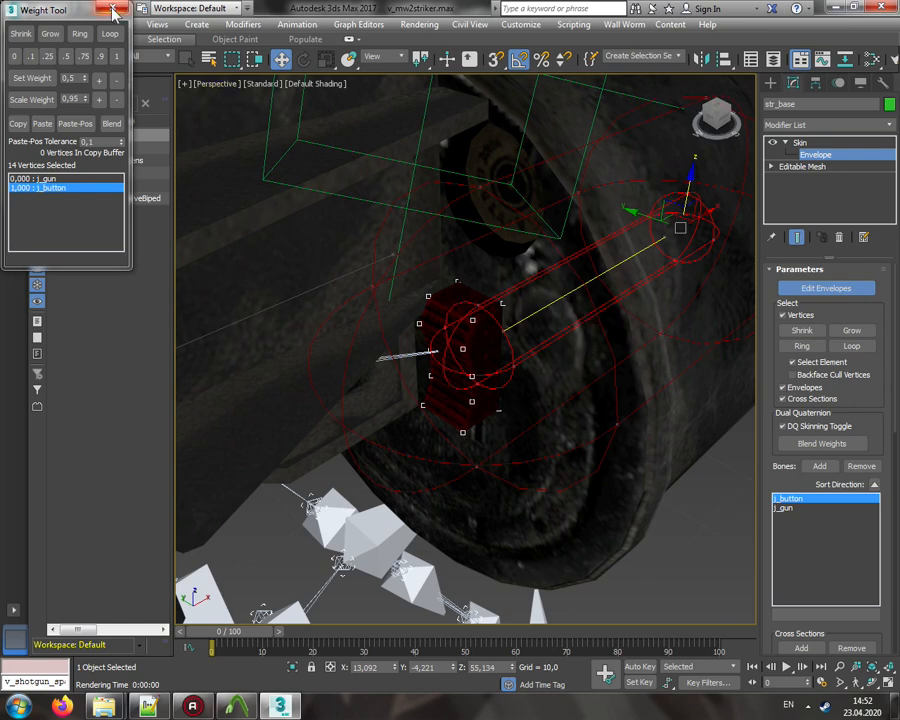
pyautogui.scroll(-5, 446, 330)
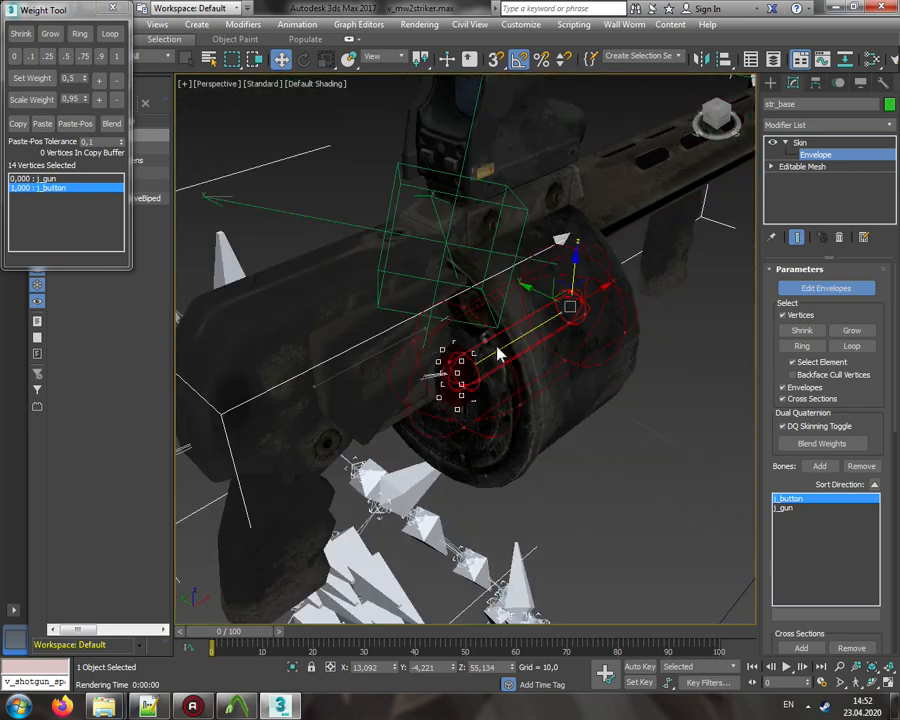
pyautogui.click(840, 290)
pyautogui.click(683, 368)
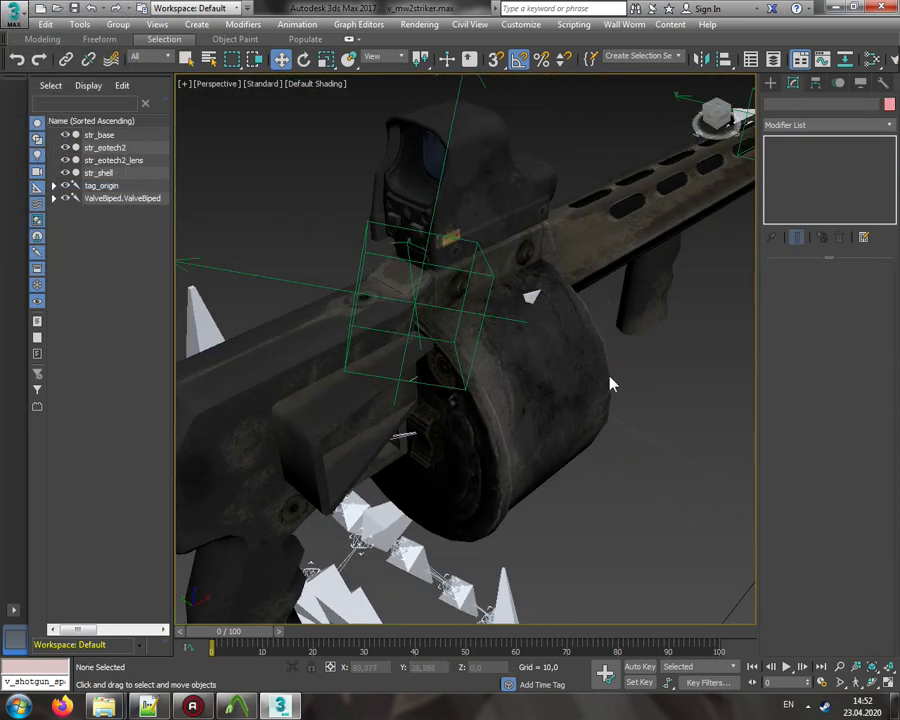
pyautogui.click(516, 374)
pyautogui.scroll(-3, 516, 374)
pyautogui.scroll(6, 516, 374)
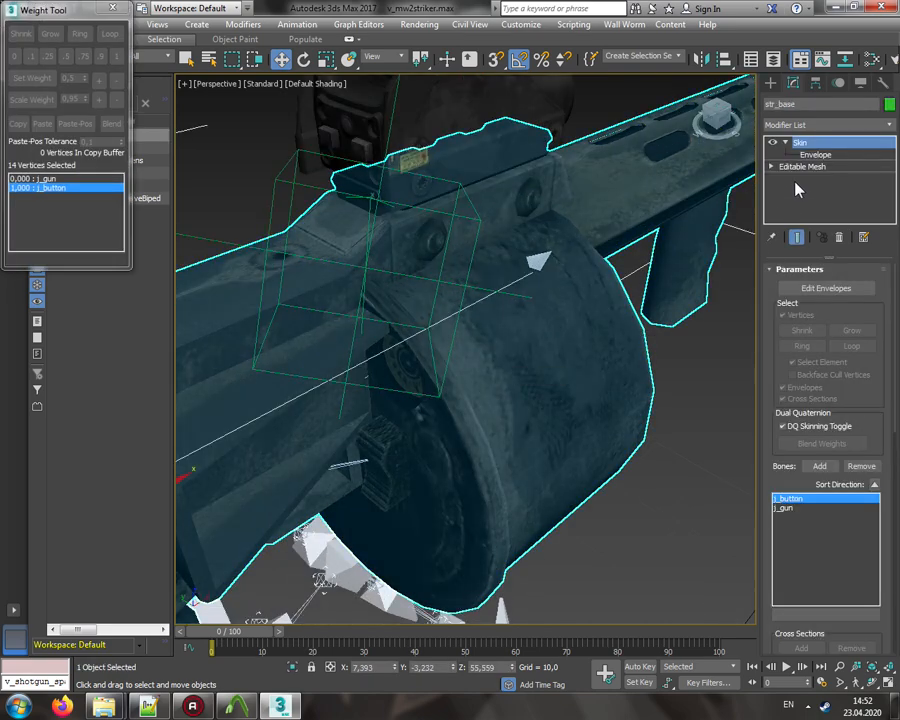
pyautogui.click(795, 167)
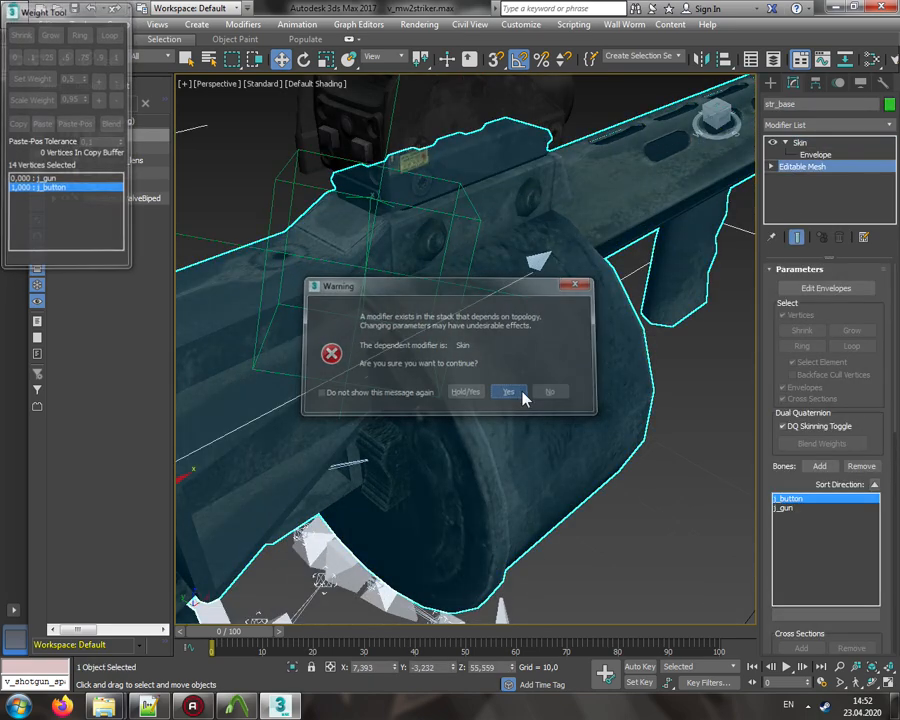
pyautogui.click(509, 392)
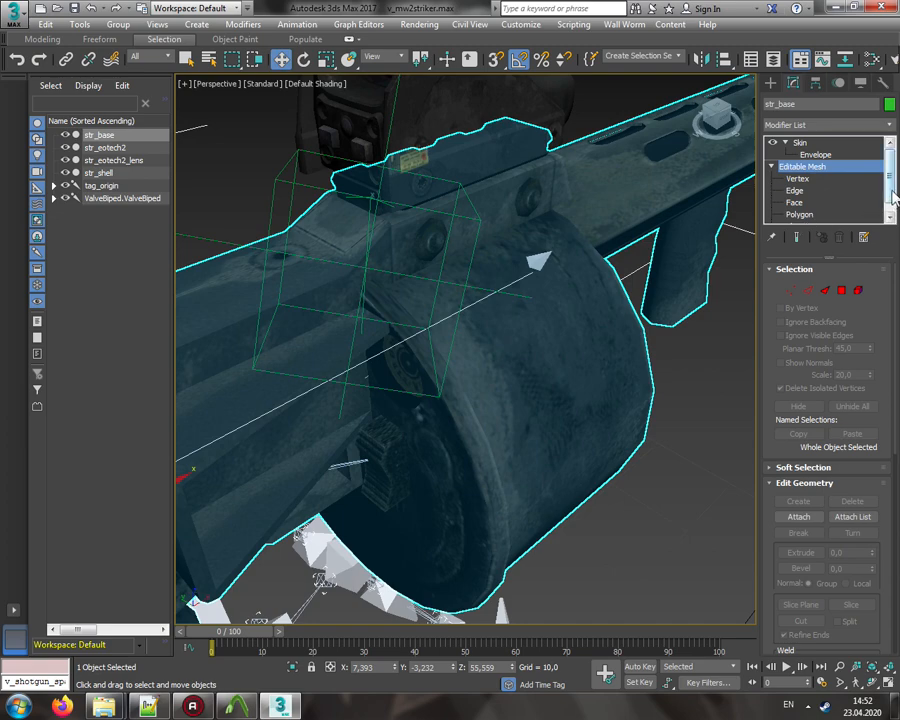
pyautogui.click(803, 222)
pyautogui.click(397, 464)
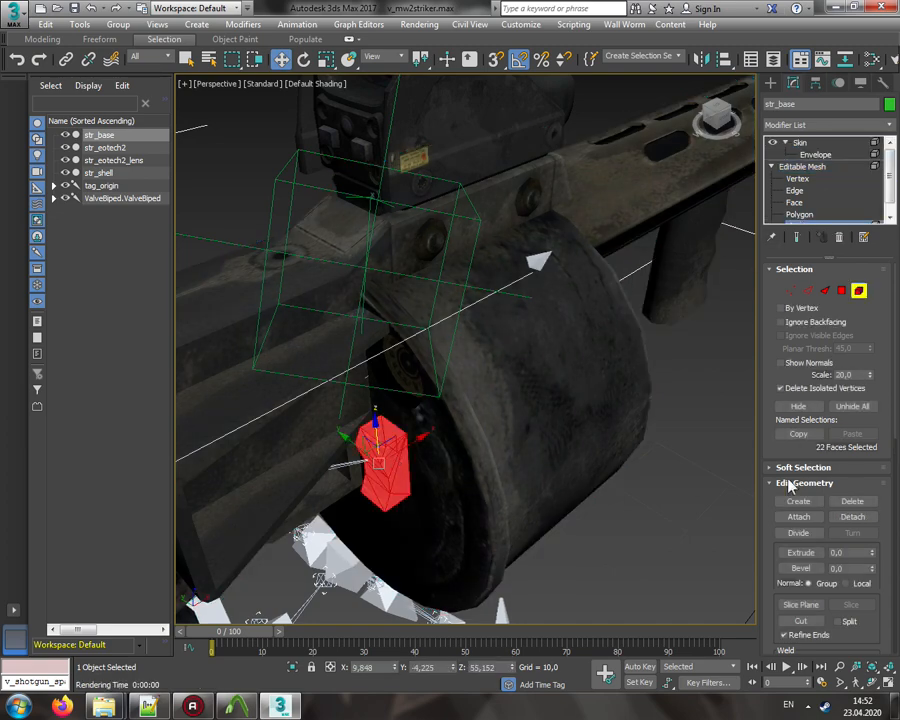
pyautogui.click(852, 517)
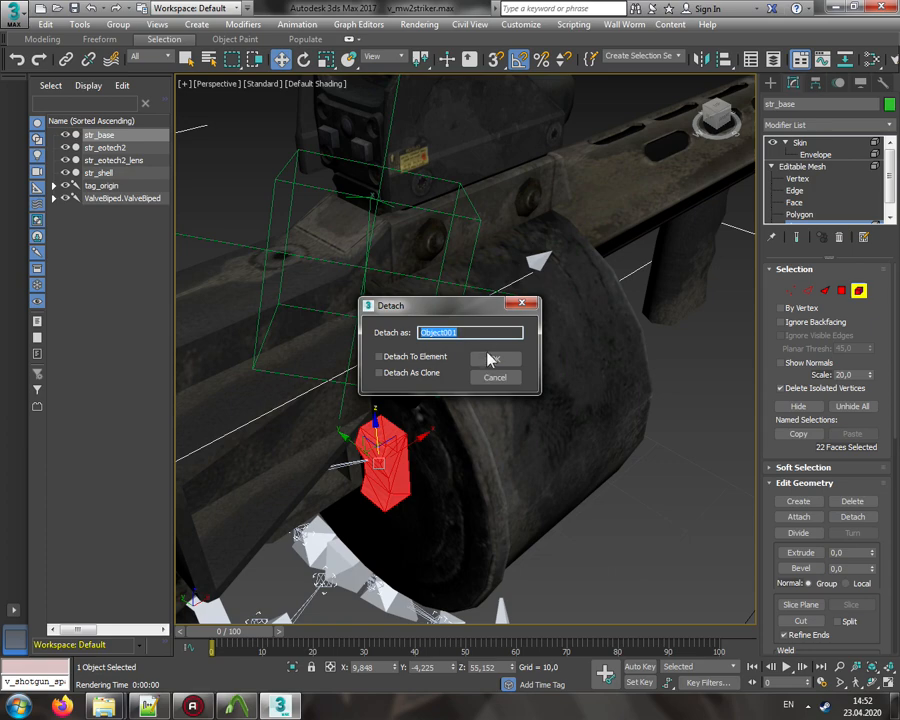
pyautogui.click(494, 378)
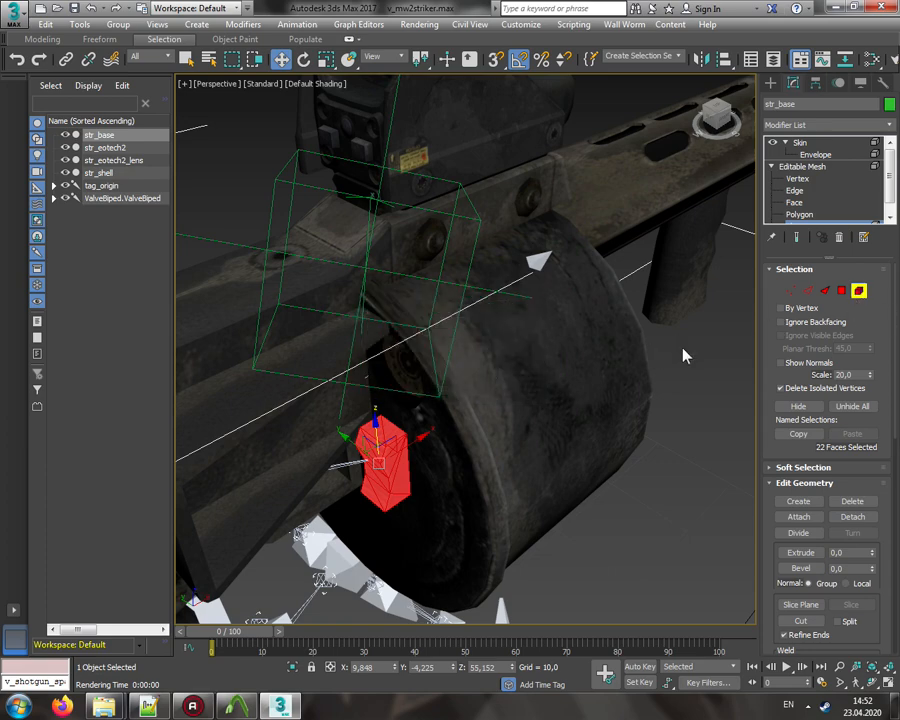
pyautogui.click(859, 290)
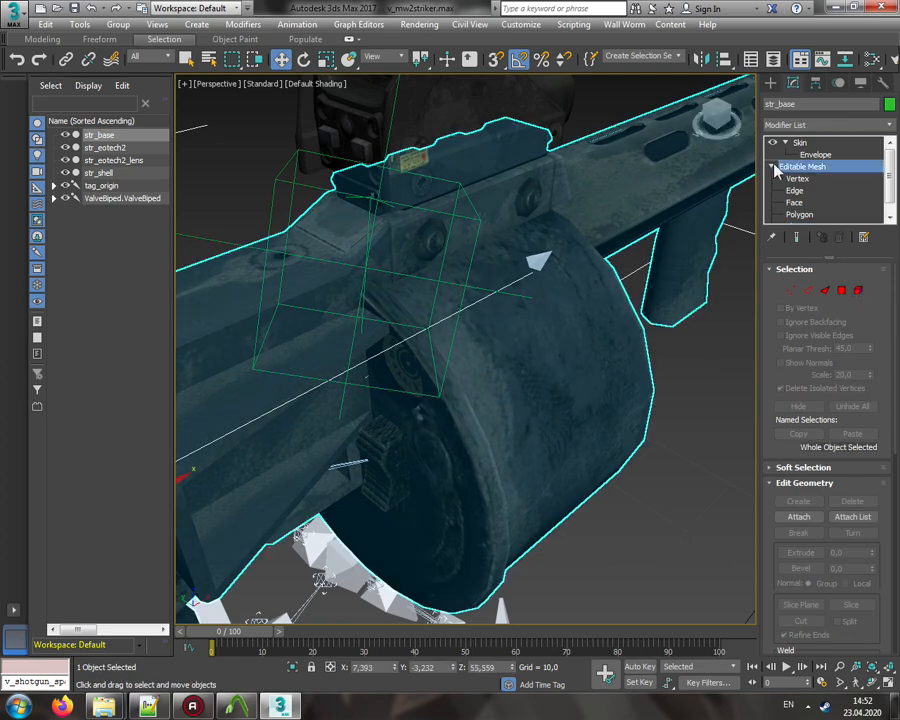
pyautogui.click(775, 167)
pyautogui.click(797, 145)
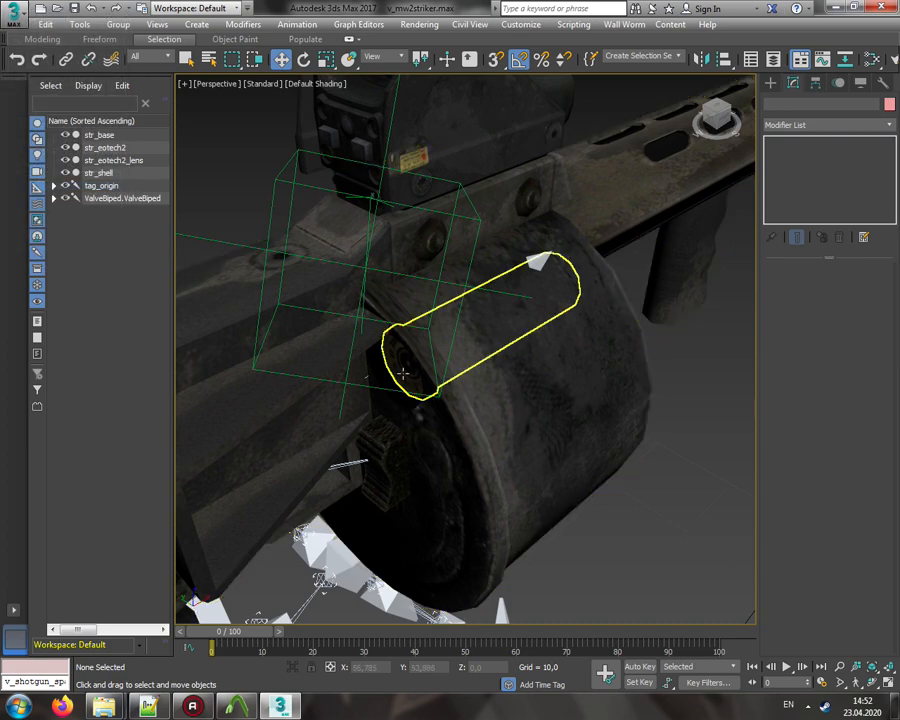
# Step: Check the bone assigned in str_shell's Skin modifier and save the scene
pyautogui.click(402, 372)
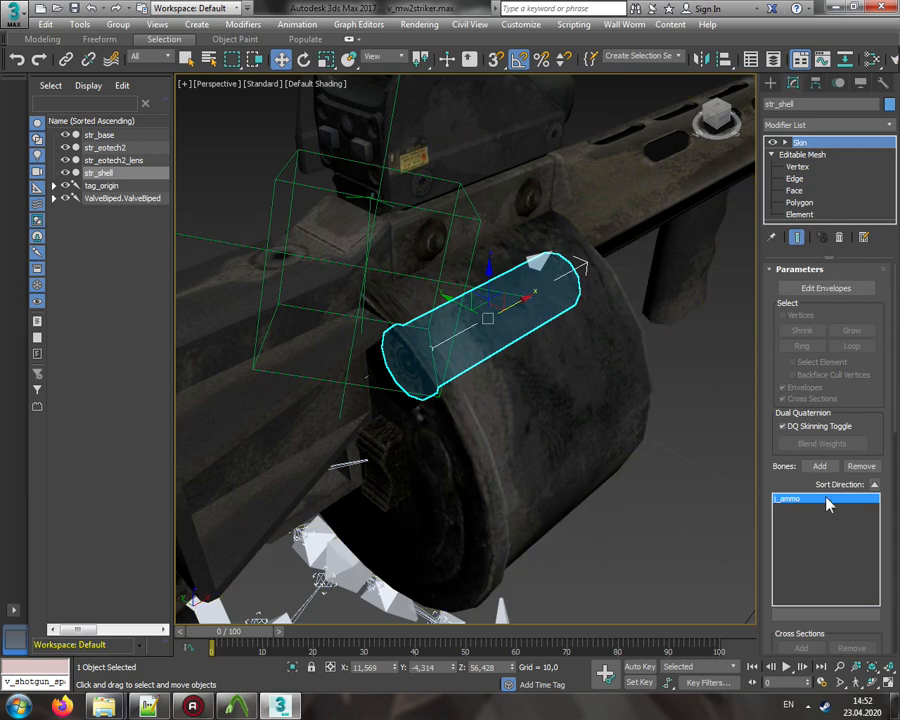
pyautogui.click(670, 500)
pyautogui.keyDown('alt'); pyautogui.moveTo(669, 496); pyautogui.dragTo(539, 382, button='middle'); pyautogui.keyUp('alt')
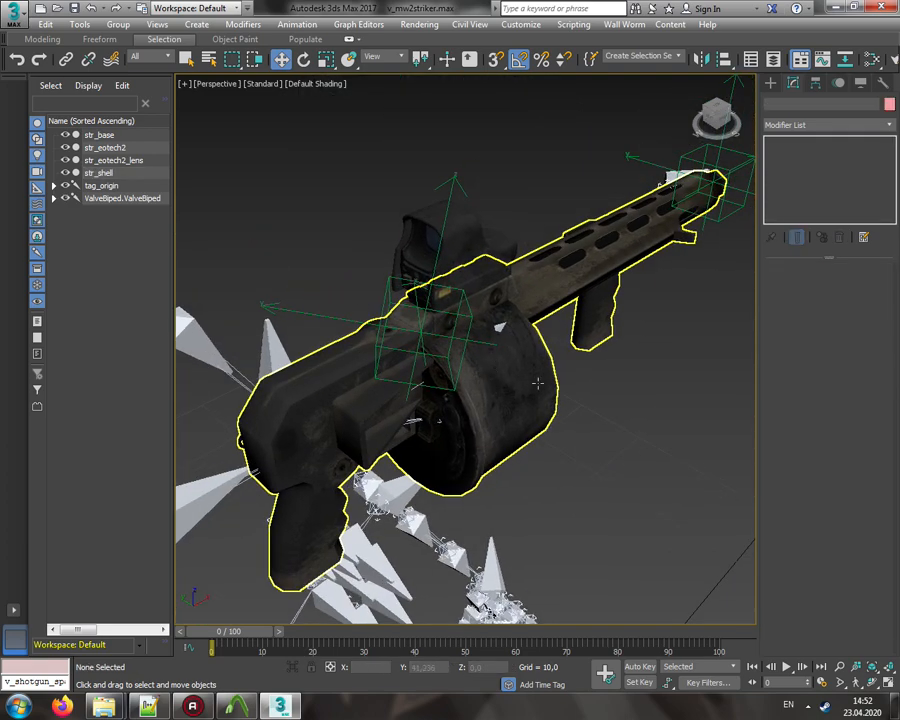
pyautogui.click(74, 8)
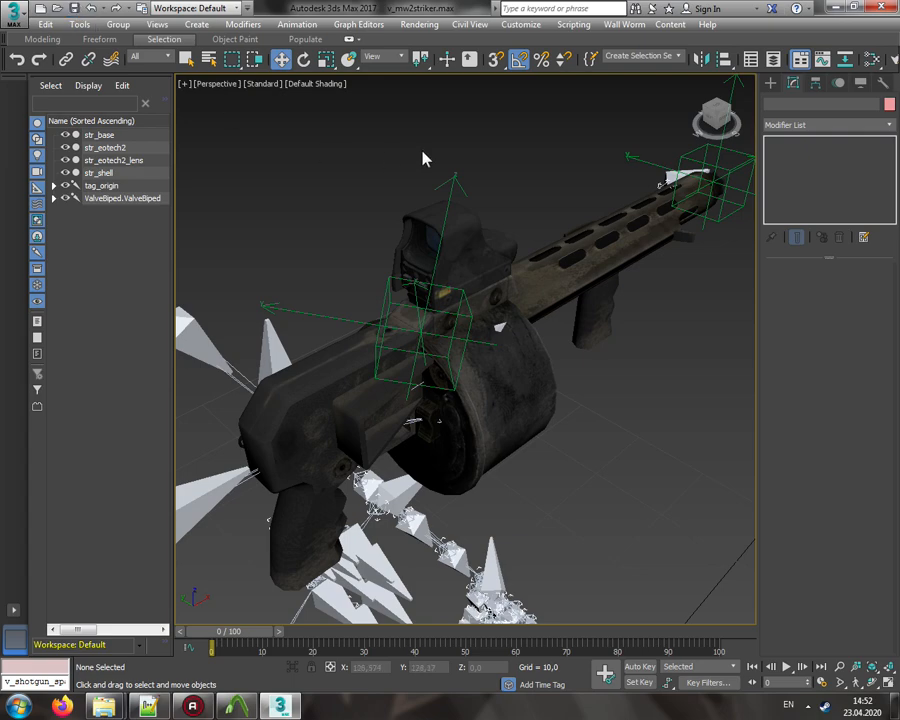
# Step: Open the Wall Worm DMX/SMD/VTA exporter and include all listed mesh nodes and bone nodes for a Reference export
pyautogui.click(628, 24)
pyautogui.moveTo(695, 118)
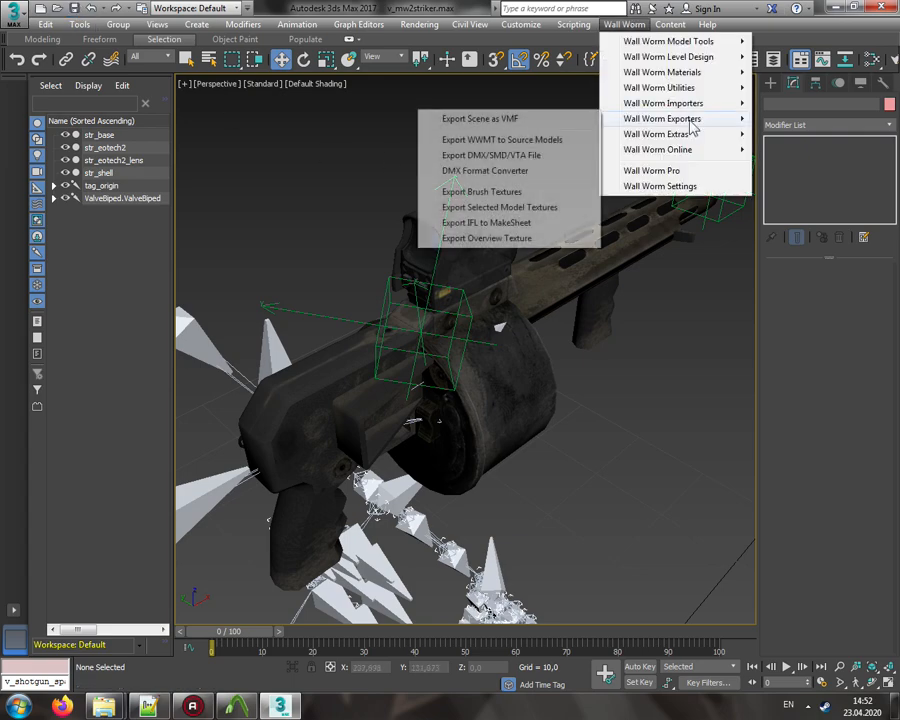
pyautogui.click(505, 156)
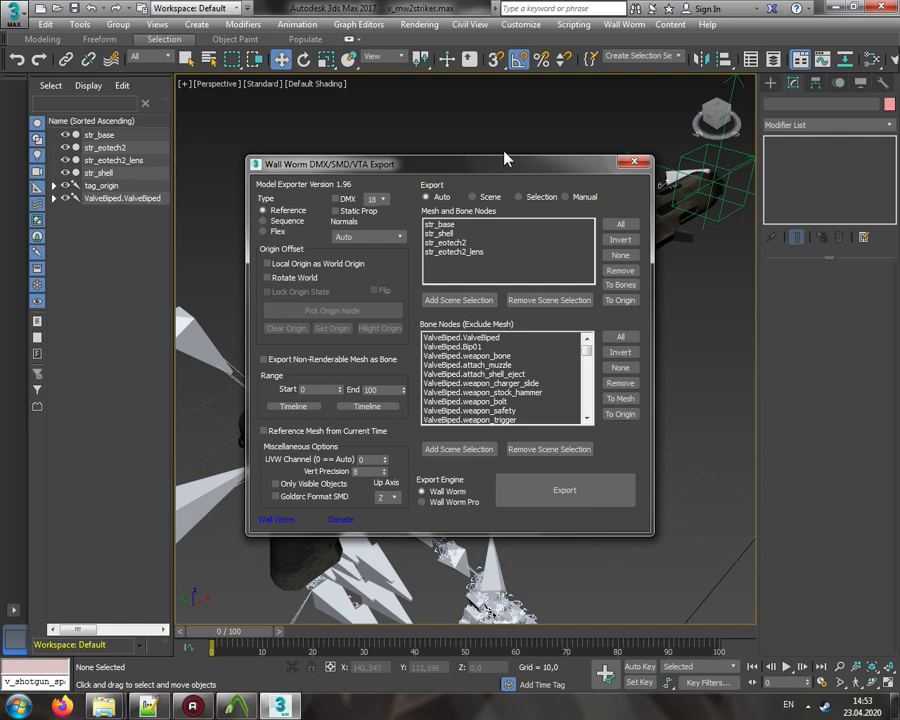
pyautogui.click(620, 226)
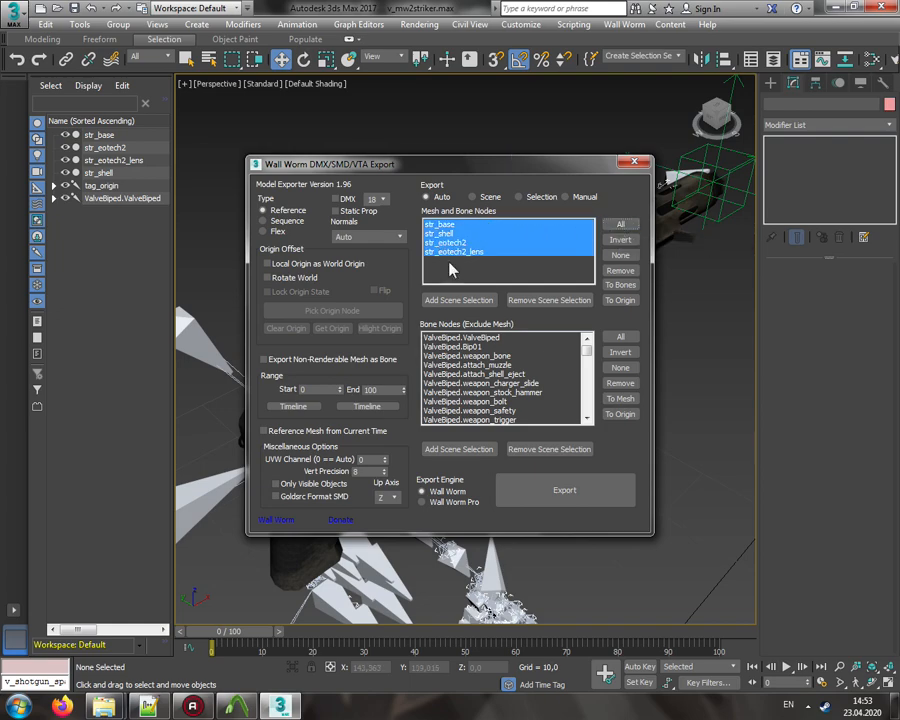
pyautogui.scroll(-15, 505, 378)
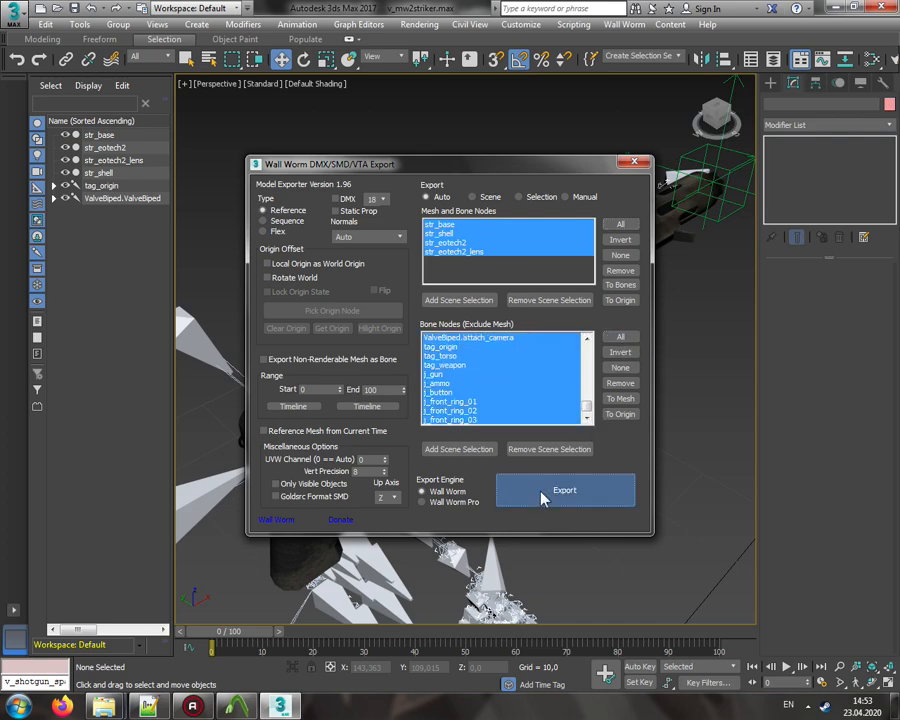
# Step: Export the selected nodes as v_mw2striker in SMD format to the decompiled 0.68 folder and close the exporter
pyautogui.click(548, 492)
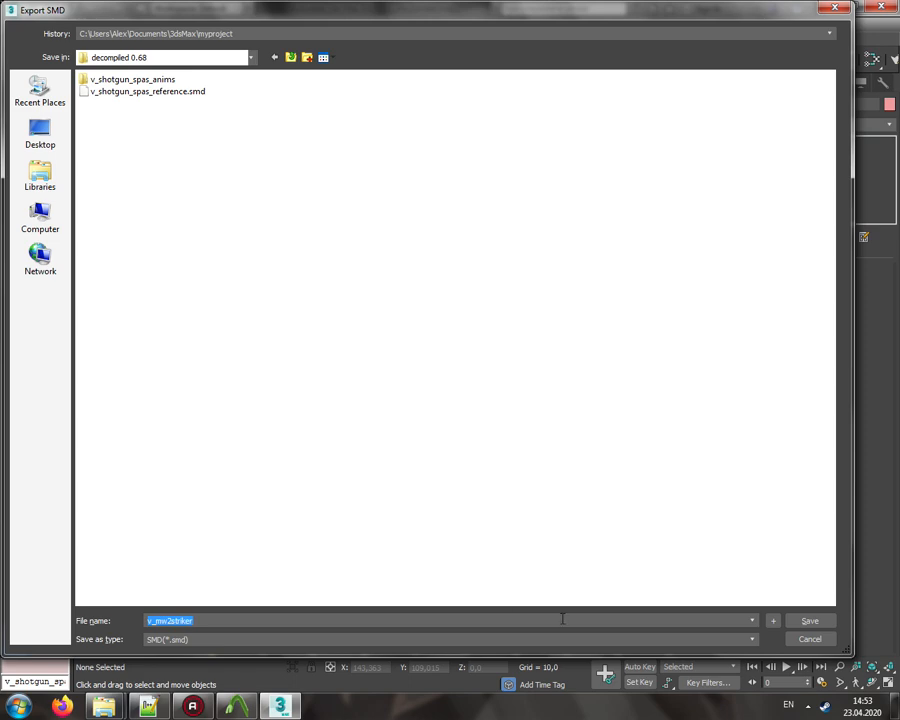
pyautogui.click(153, 620)
pyautogui.doubleClick(153, 620)
pyautogui.click(208, 621)
pyautogui.press('Return')
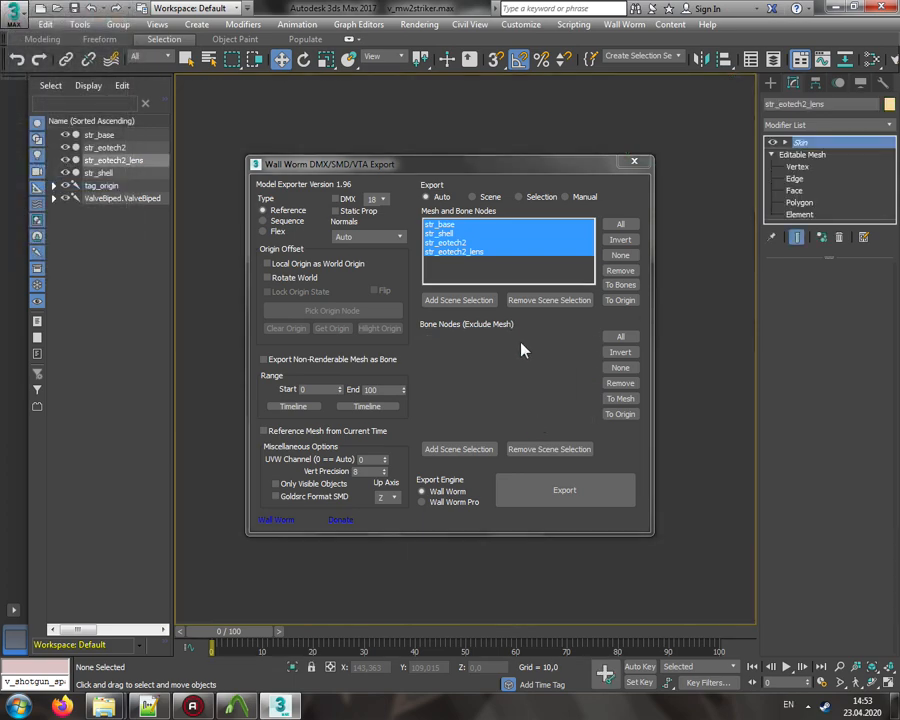
pyautogui.click(482, 401)
pyautogui.click(631, 163)
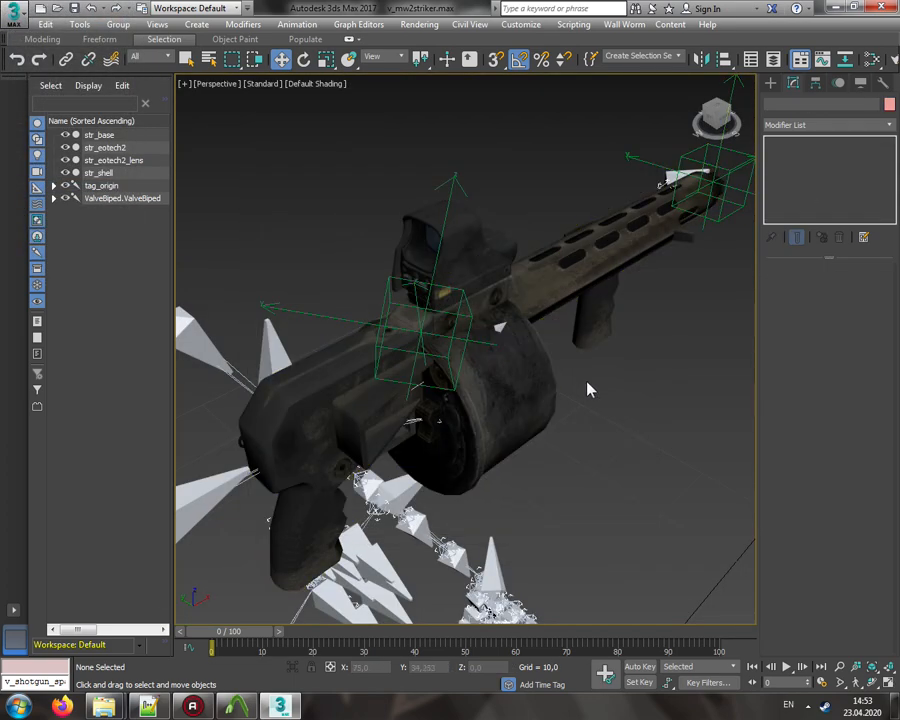
# Step: Switch to Crowbar and choose _mw2striker_eotech.qc as the QC file for compiling
pyautogui.hotkey('alt', 'Tab')
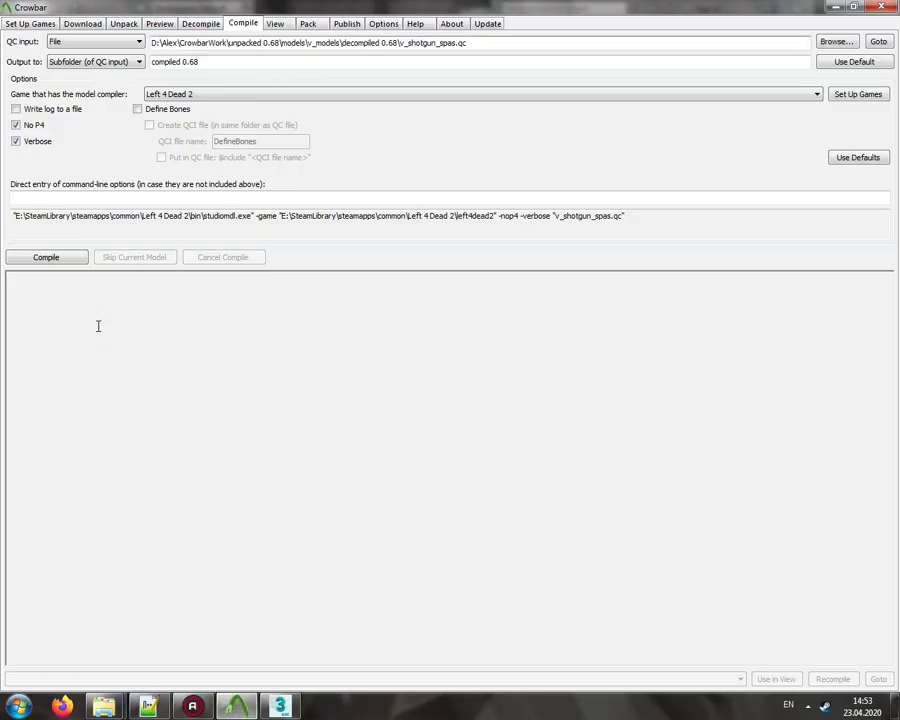
pyautogui.click(830, 43)
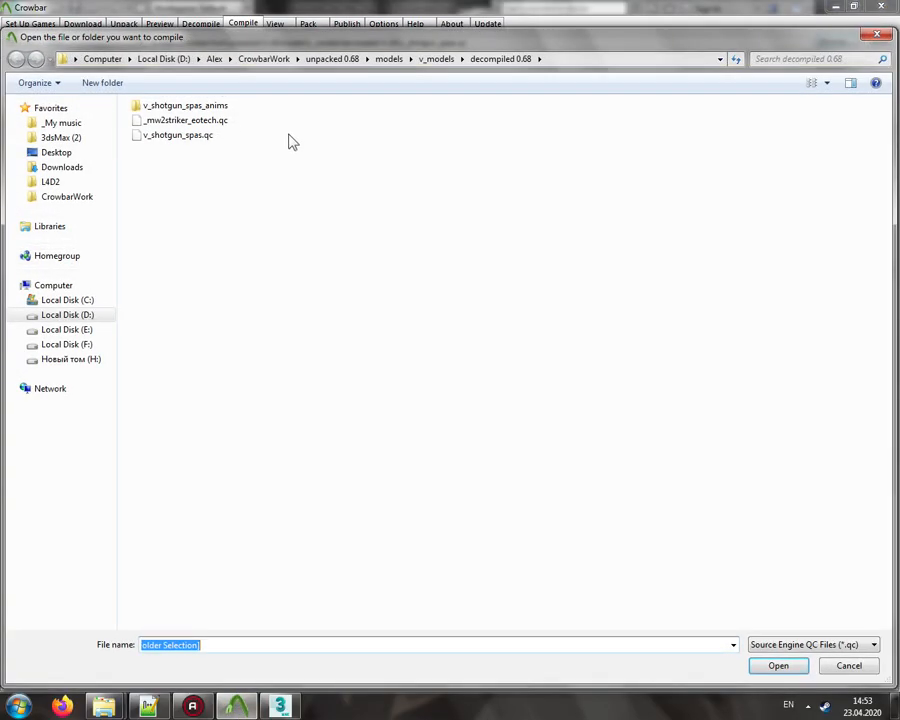
pyautogui.doubleClick(200, 121)
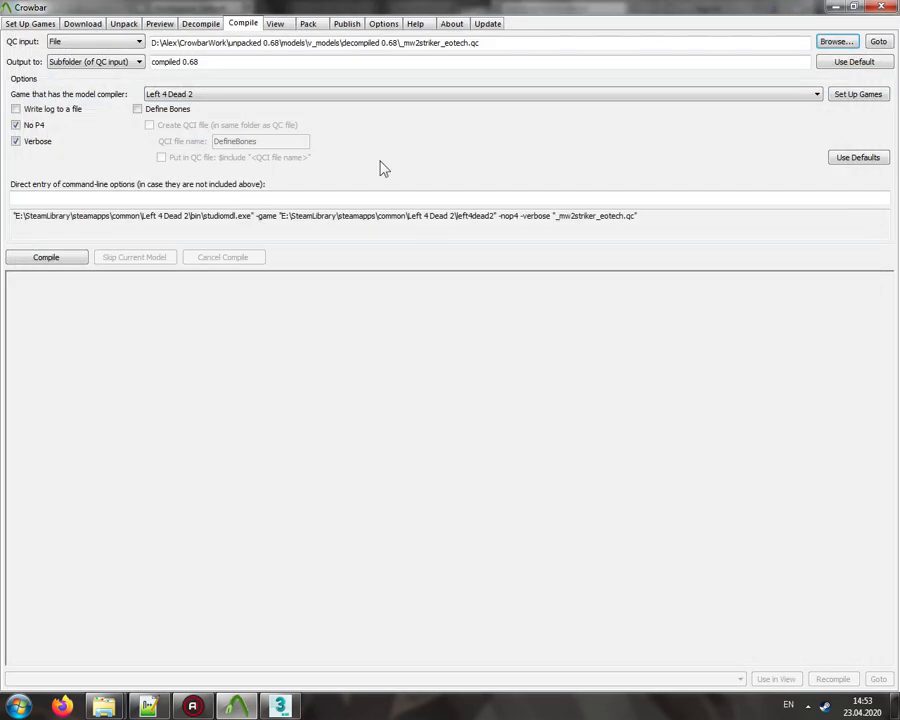
# Step: In Notepad++, copy the model name v_autoshotgun from the recent file _mw2spas_benelli.qc and close that file
pyautogui.click(160, 706)
pyautogui.click(209, 94)
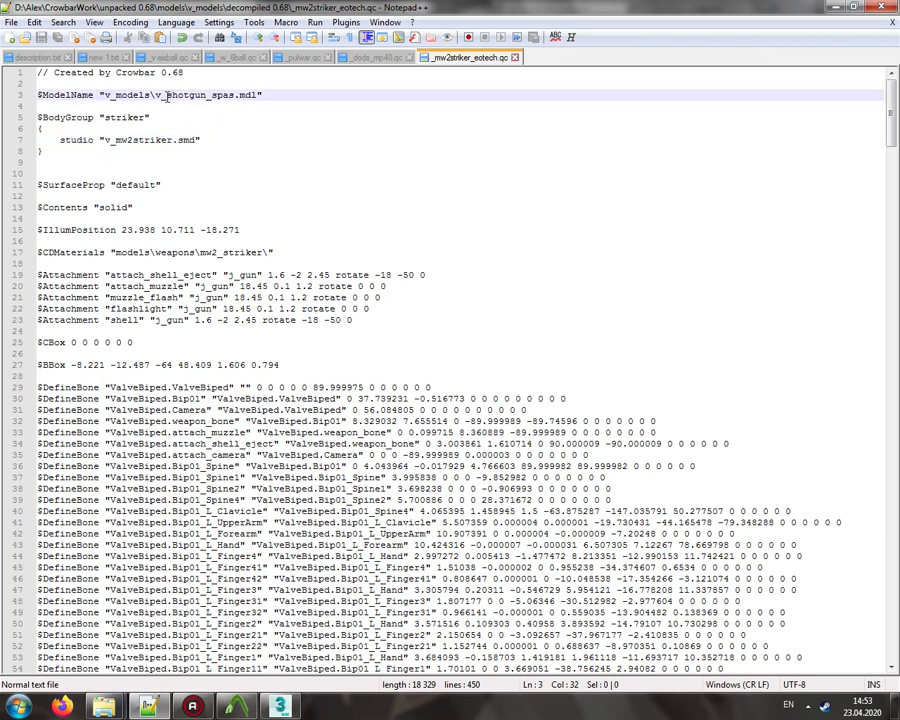
pyautogui.click(11, 22)
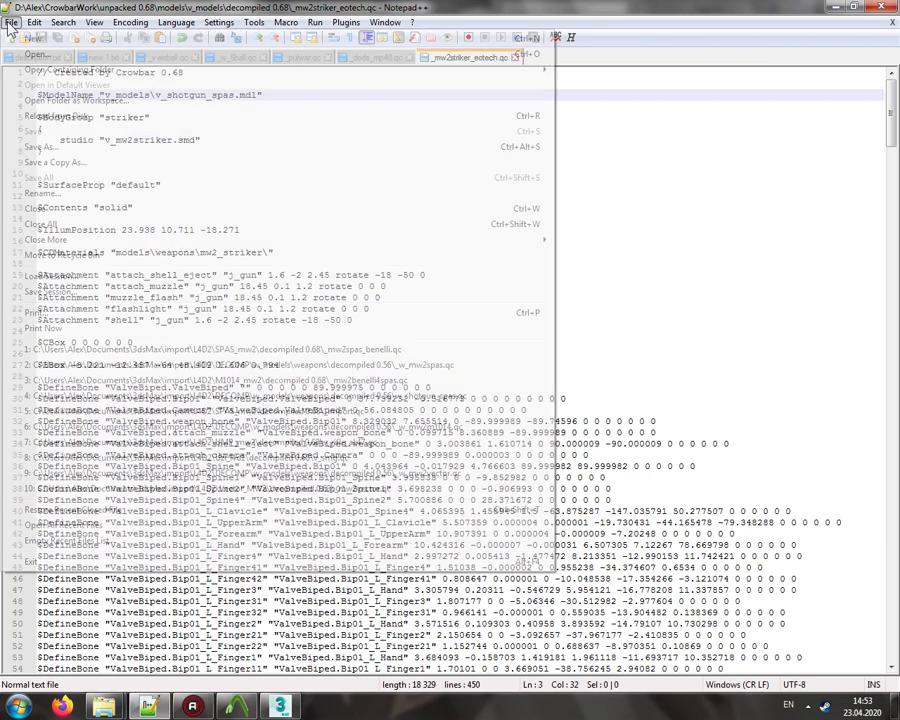
pyautogui.click(382, 349)
pyautogui.doubleClick(184, 94)
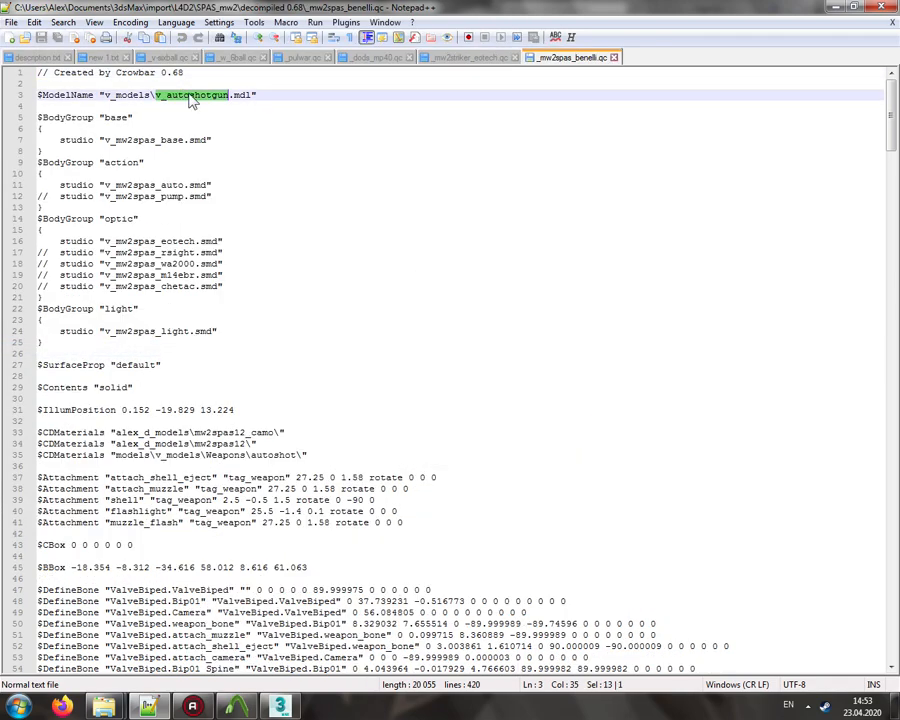
pyautogui.rightClick(262, 94)
pyautogui.click(275, 118)
pyautogui.click(615, 58)
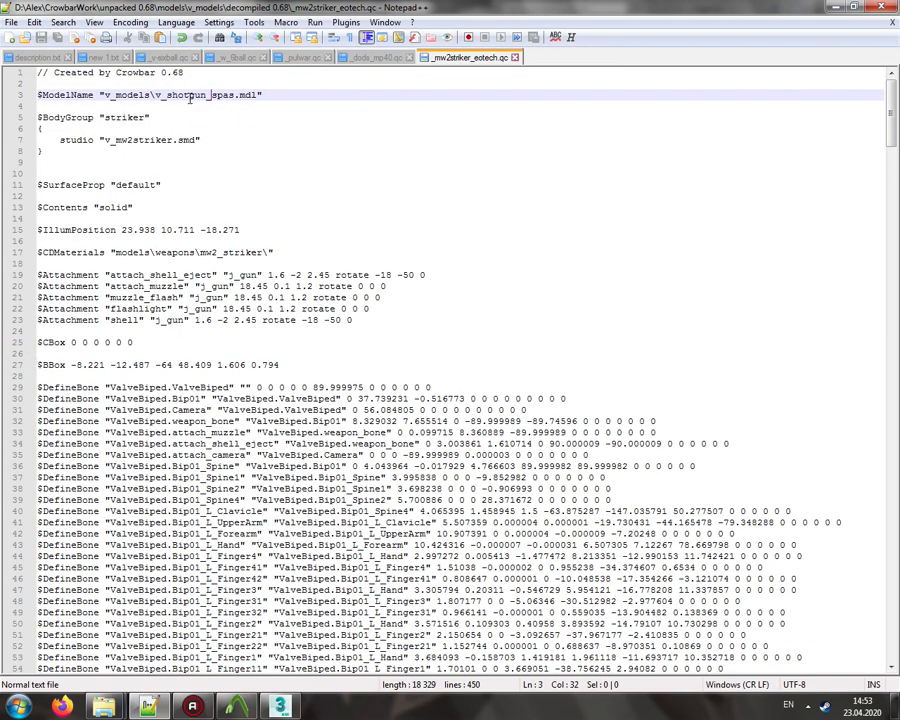
# Step: Replace the model file name in the $ModelName line of _mw2striker_eotech.qc with v_autoshotgun and save the file
pyautogui.doubleClick(191, 94)
pyautogui.hotkey('ctrl', 'v')
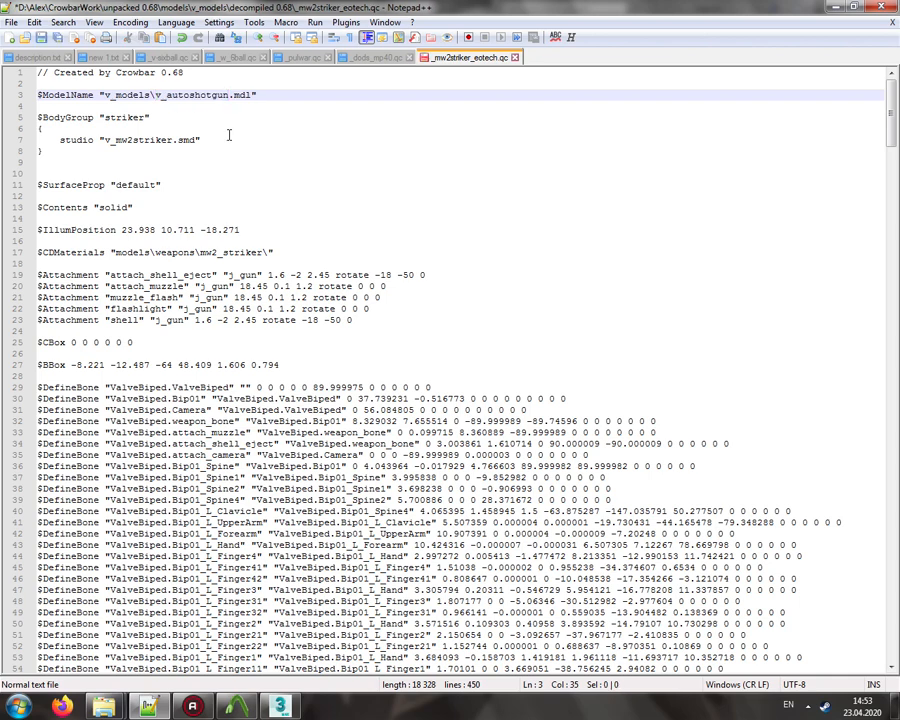
pyautogui.hotkey('ctrl', 's')
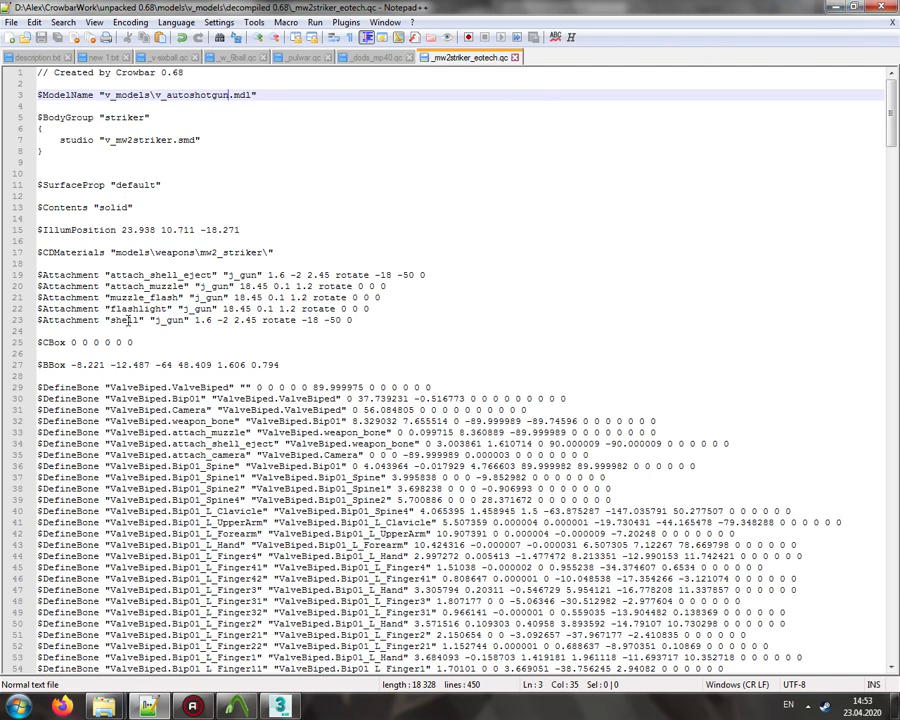
# Step: Review the attachments, bone definitions, materials path and studio SMD name in _mw2striker_eotech.qc, and close the editor
pyautogui.moveTo(127, 354); pyautogui.dragTo(496, 666)
pyautogui.click(320, 318)
pyautogui.scroll(1, 314, 321)
pyautogui.moveTo(301, 320); pyautogui.dragTo(84, 277)
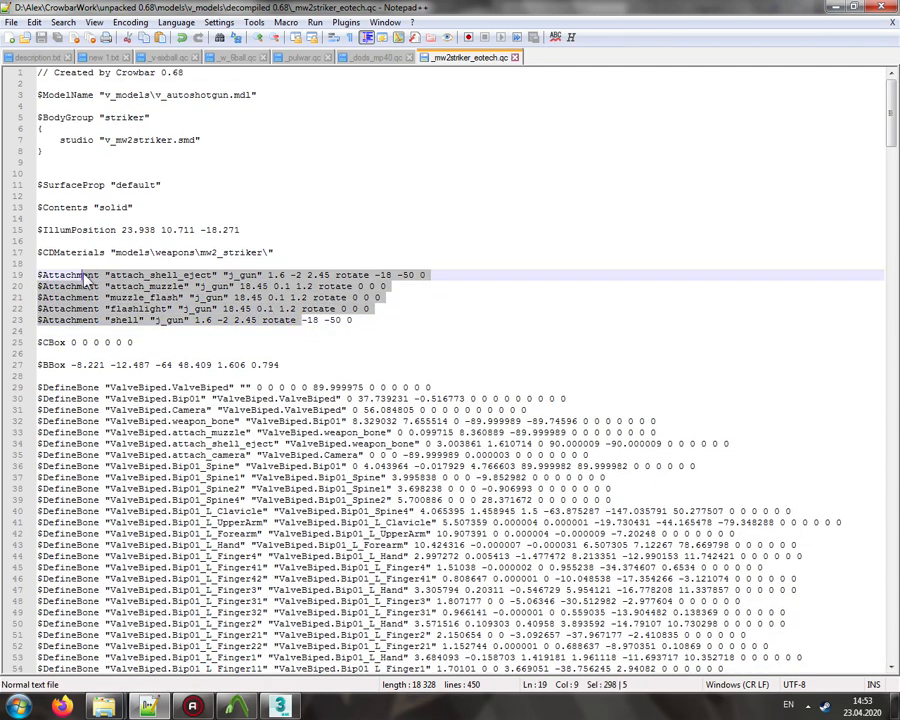
pyautogui.moveTo(891, 133); pyautogui.dragTo(896, 508)
pyautogui.moveTo(896, 451); pyautogui.dragTo(852, 118)
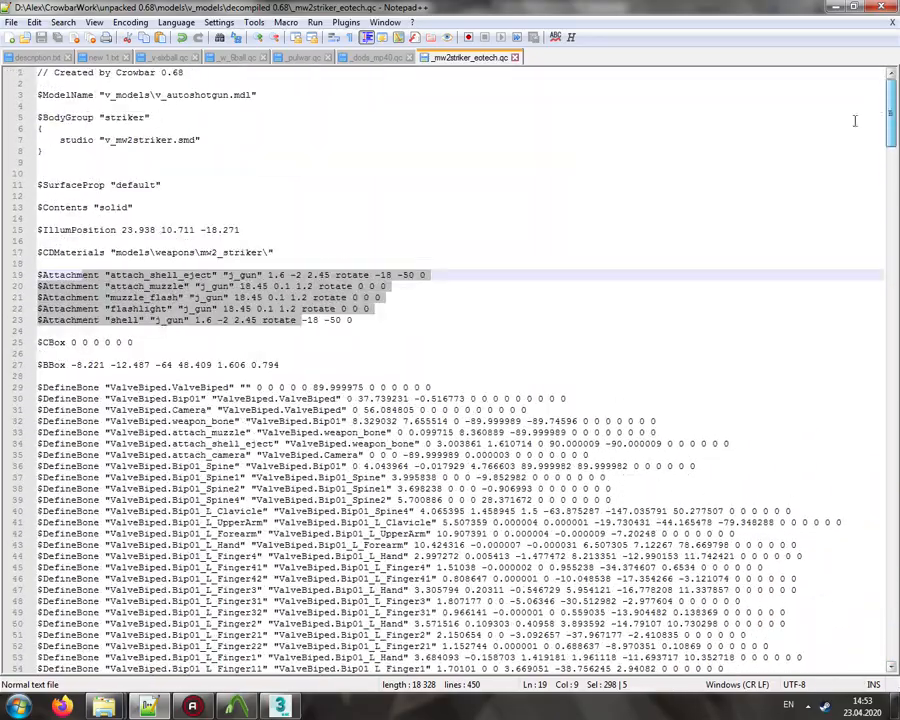
pyautogui.click(190, 94)
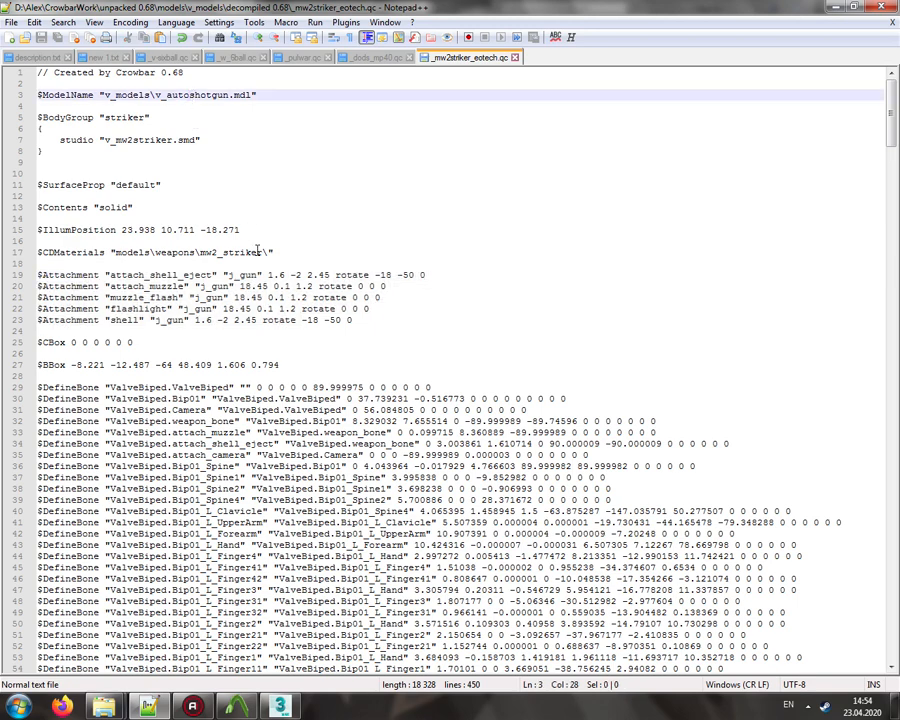
pyautogui.click(221, 252)
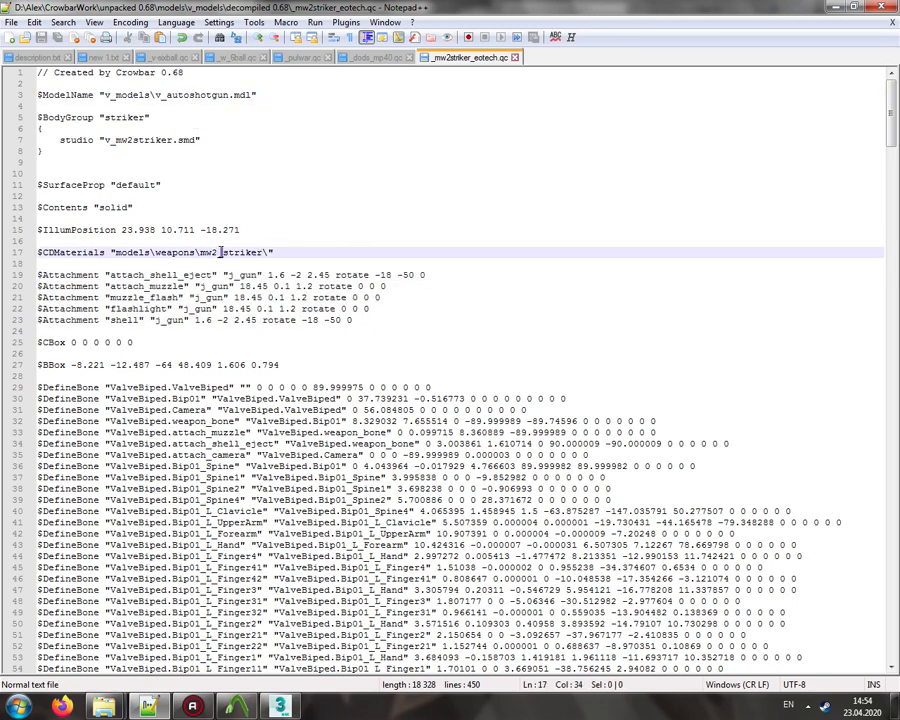
pyautogui.doubleClick(137, 141)
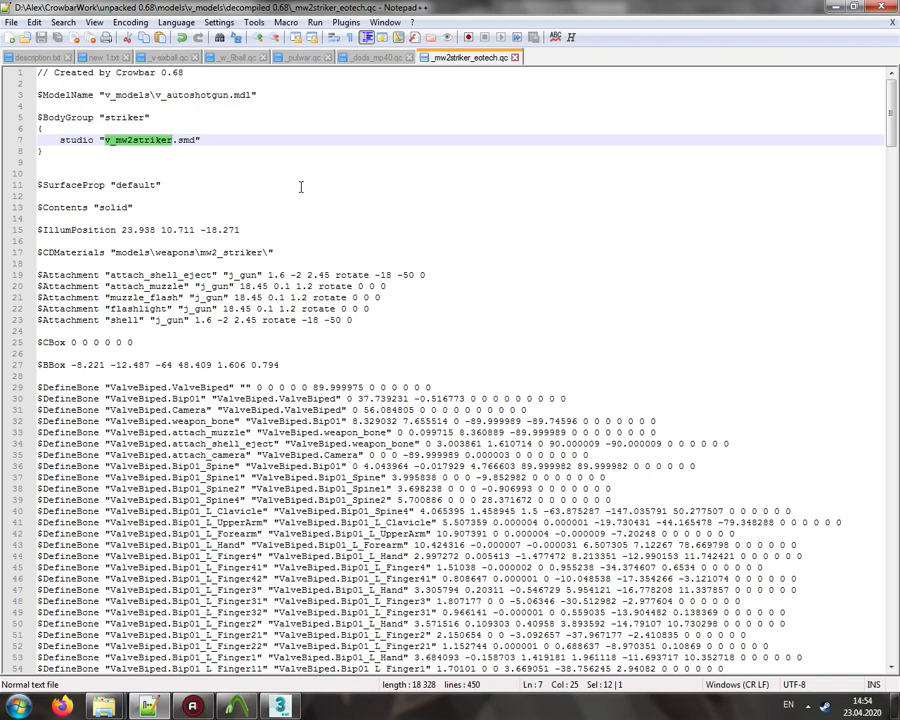
pyautogui.click(883, 9)
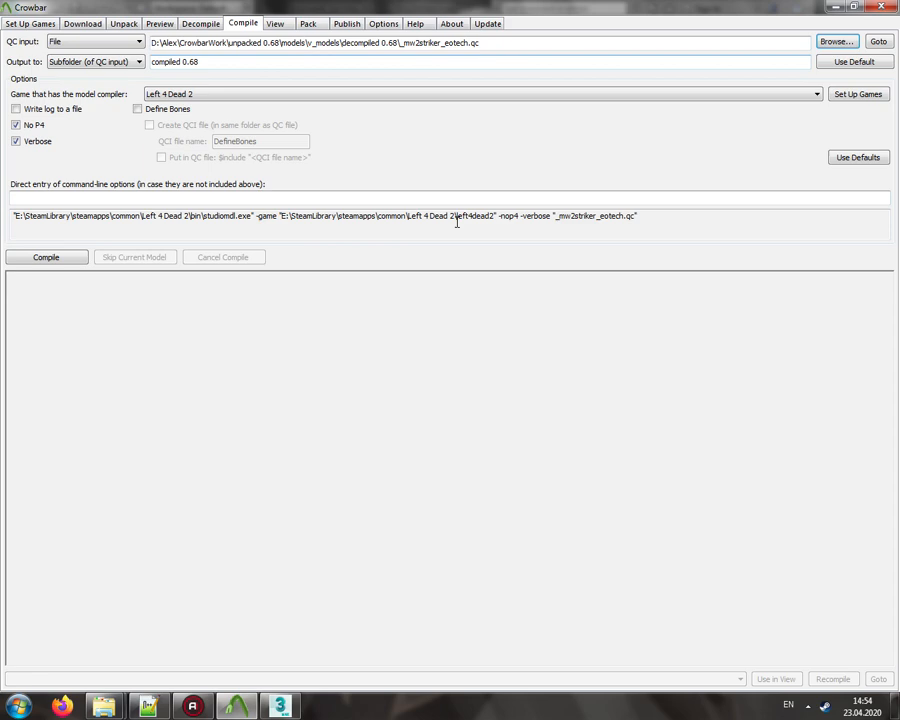
# Step: Compile _mw2striker_eotech.qc in Crowbar, check the compiled model's MDL version, and view the model as a replacement
pyautogui.click(45, 257)
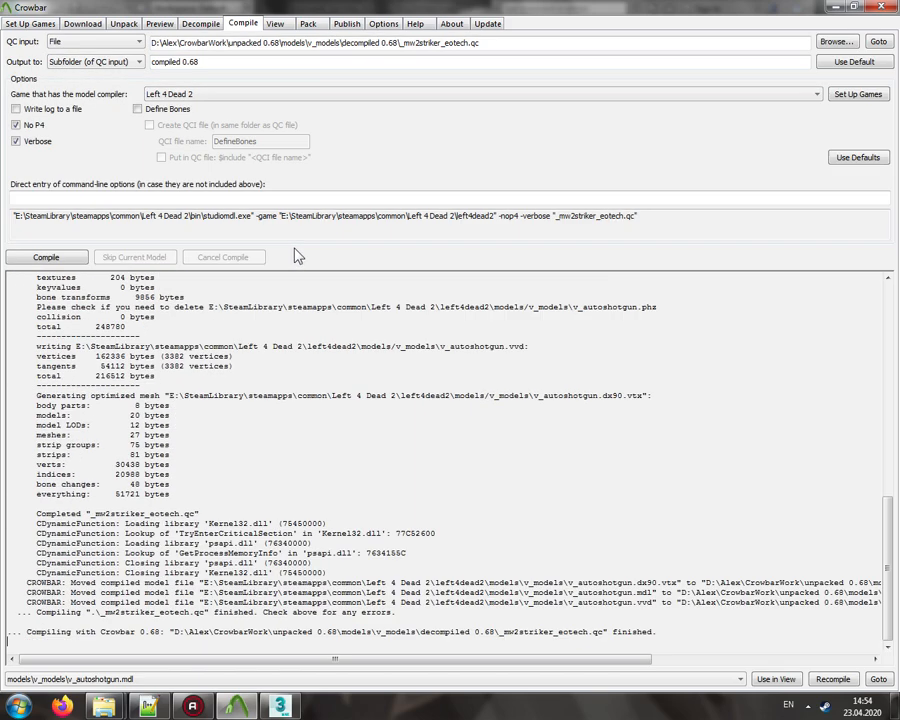
pyautogui.click(772, 679)
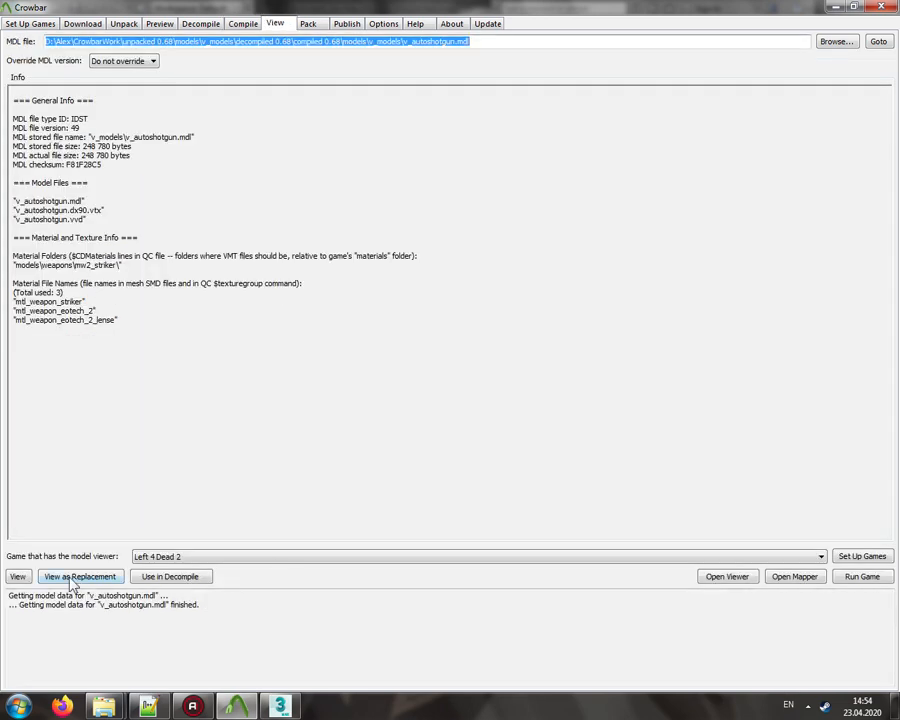
pyautogui.doubleClick(75, 128)
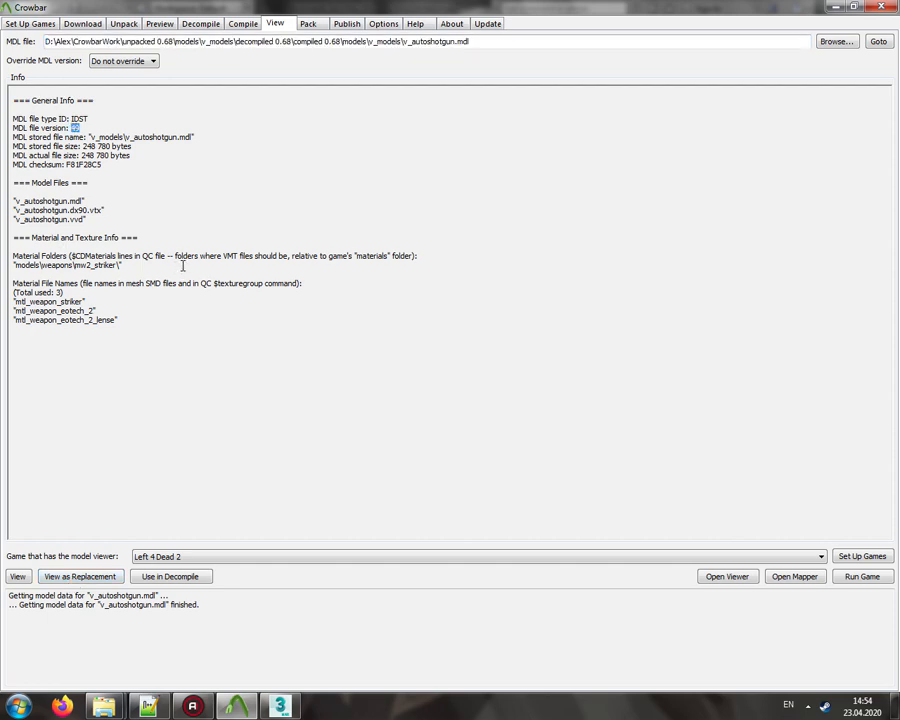
pyautogui.click(77, 577)
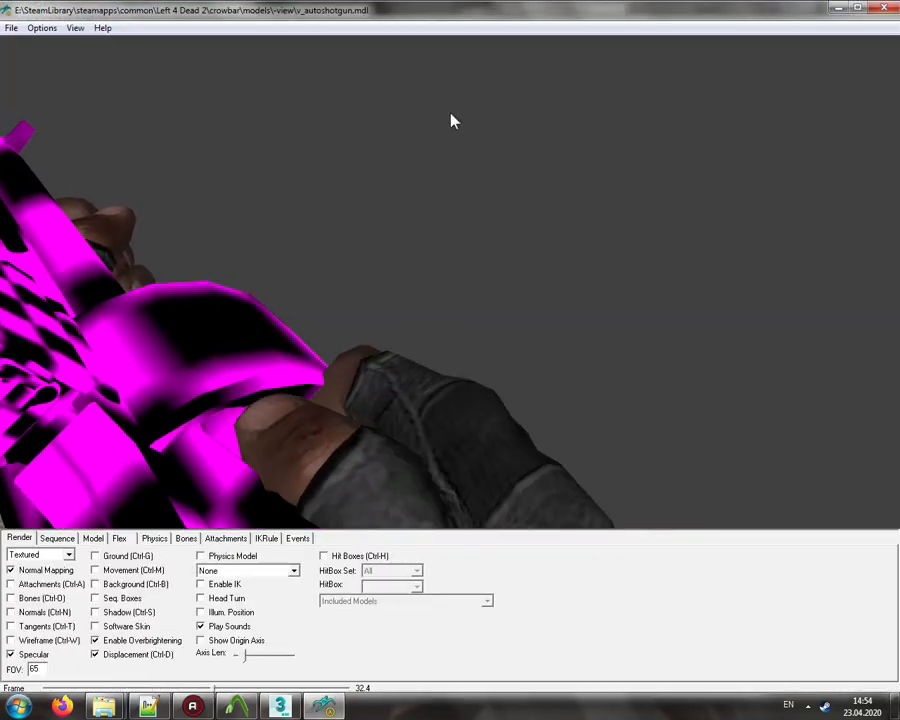
# Step: Maximize the model viewer and reduce the reload_loop_layer sequence's blend weight to zero
pyautogui.doubleClick(399, 17)
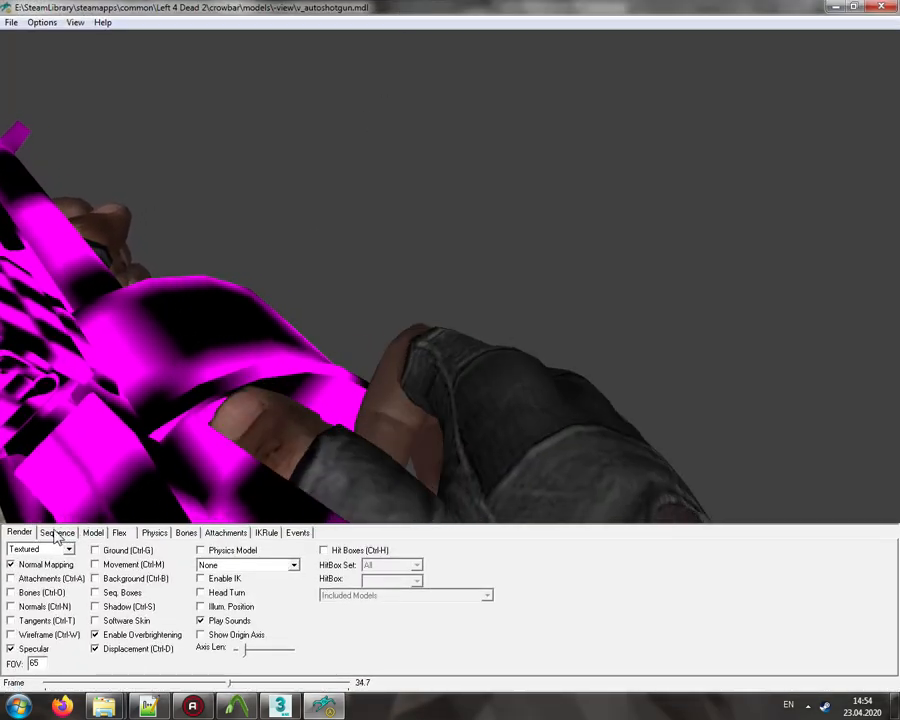
pyautogui.click(57, 532)
pyautogui.moveTo(341, 567); pyautogui.dragTo(231, 560)
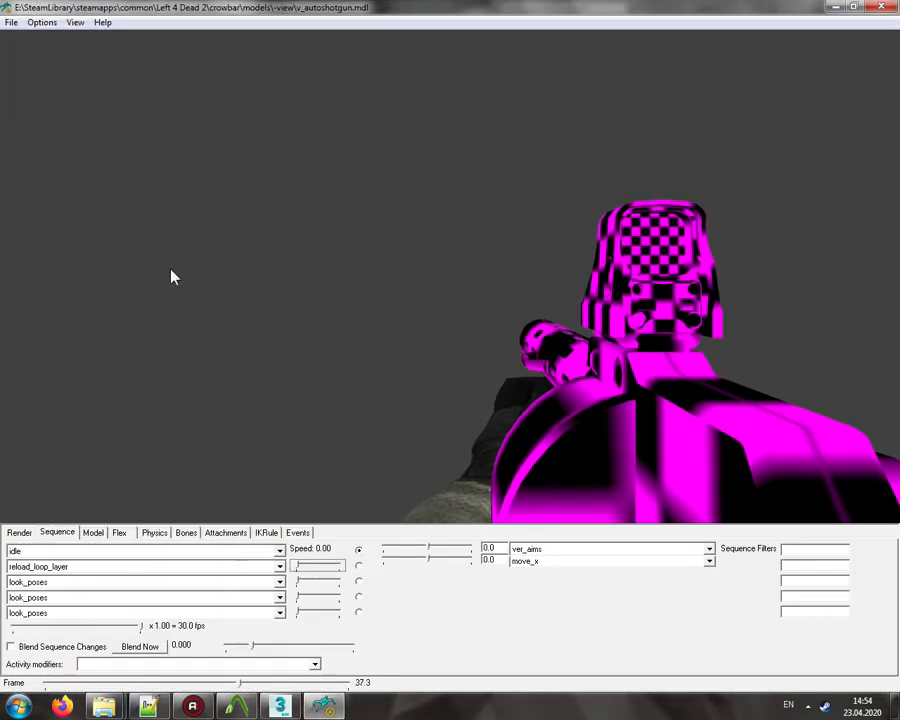
# Step: Set the model viewer's render FOV to 90
pyautogui.click(42, 22)
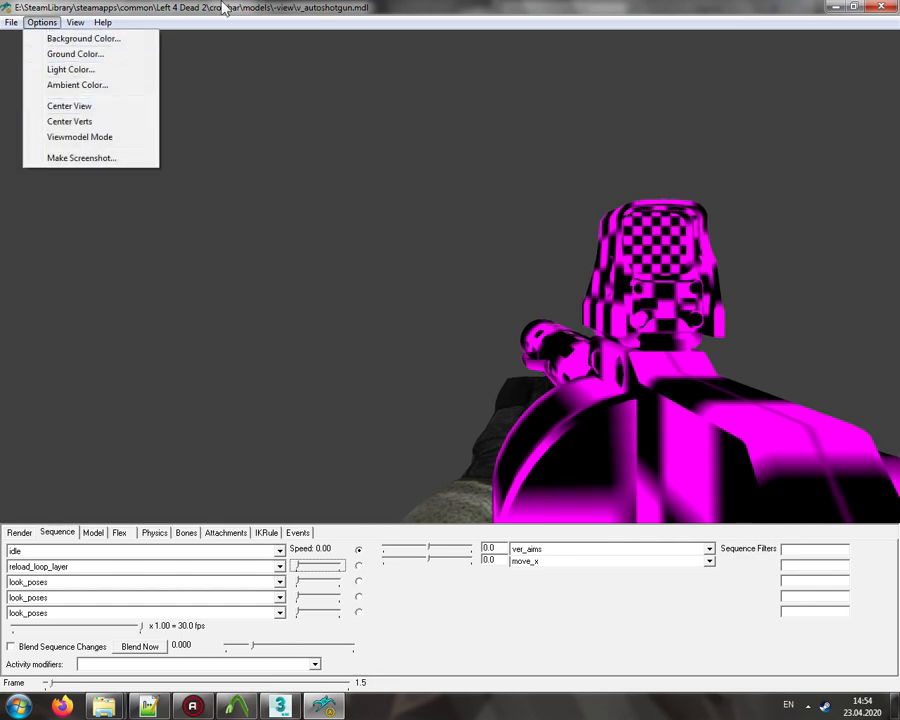
pyautogui.click(158, 6)
pyautogui.click(19, 532)
pyautogui.doubleClick(35, 664)
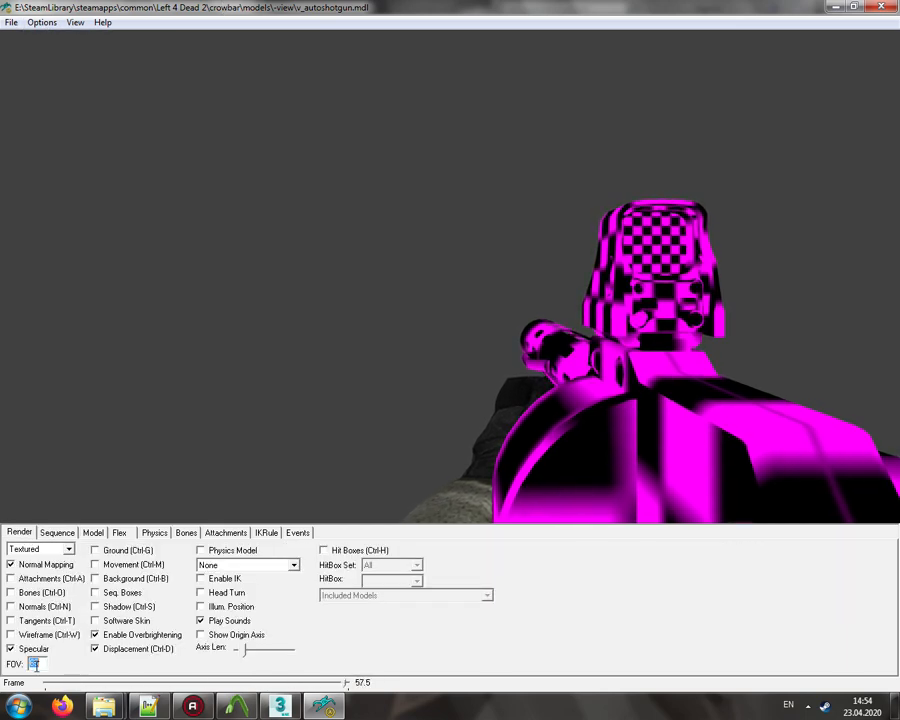
pyautogui.write('90')
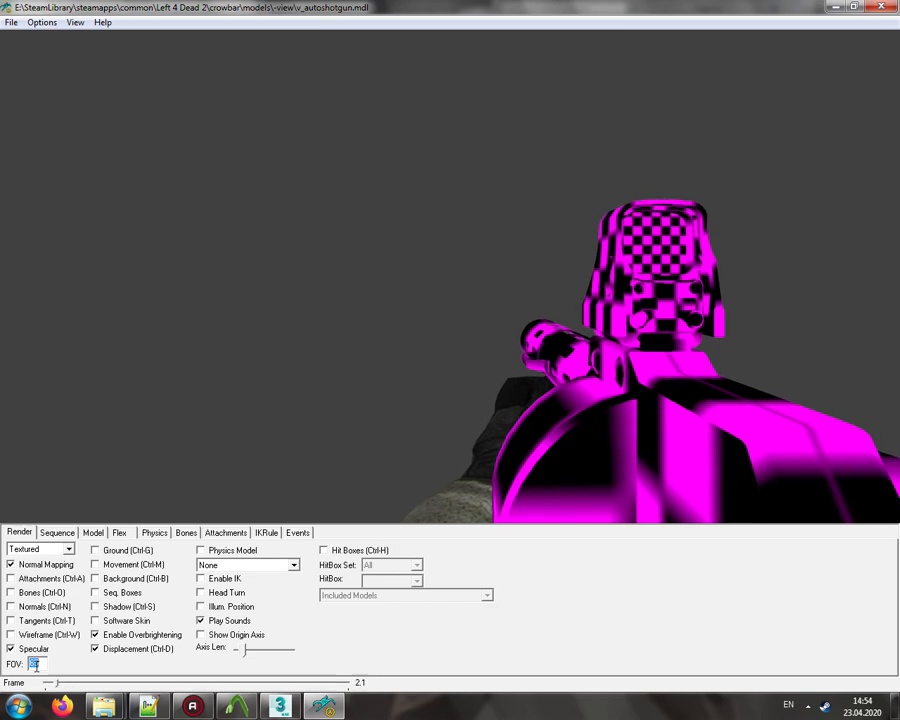
pyautogui.press('Return')
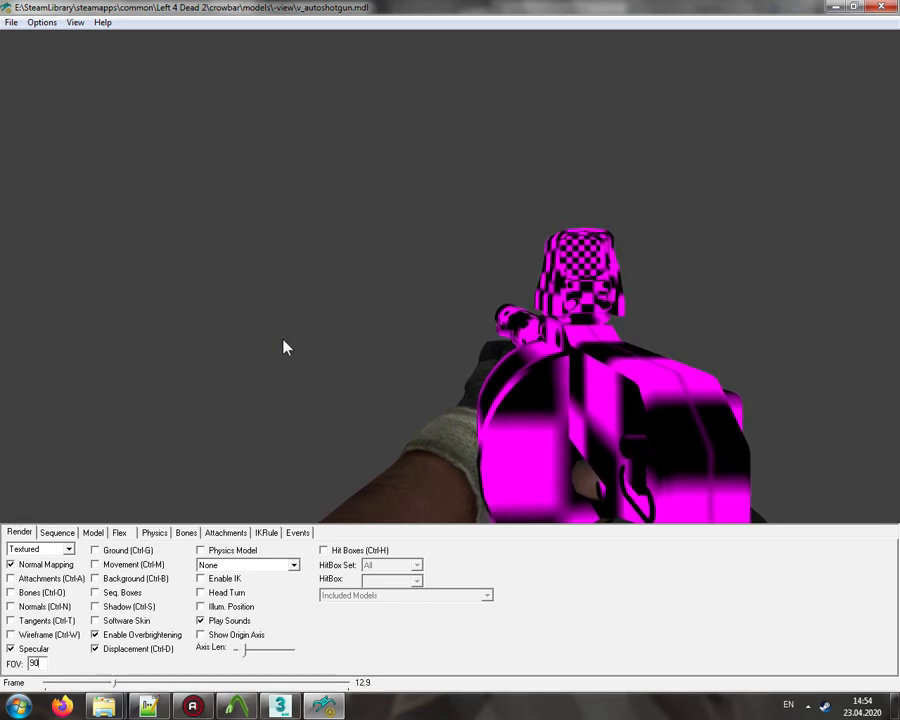
# Step: Play the reload sequence on the striker view model to inspect its animation
pyautogui.click(57, 533)
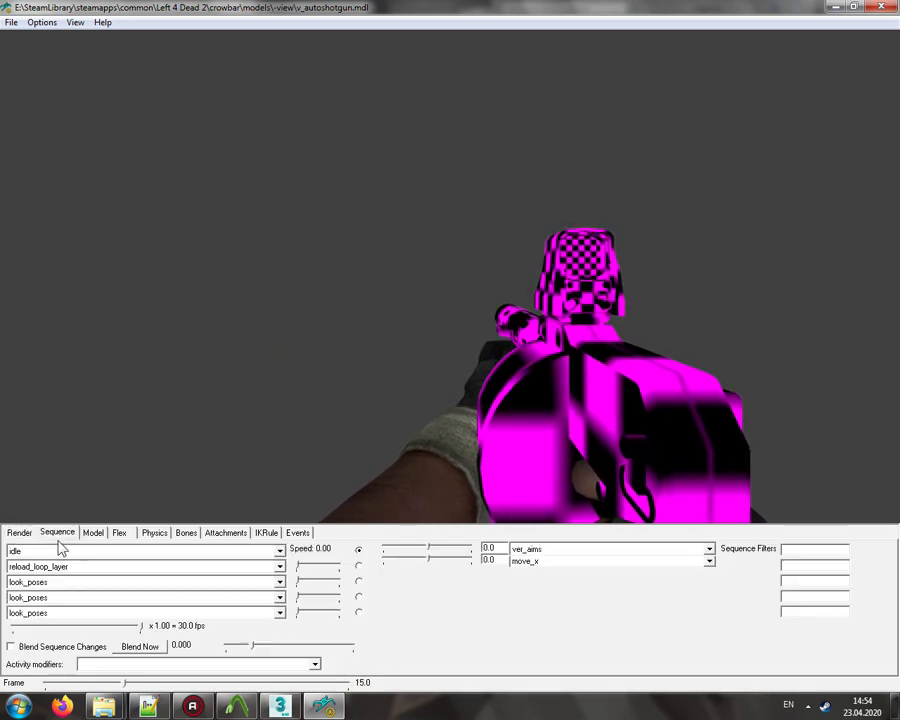
pyautogui.click(222, 552)
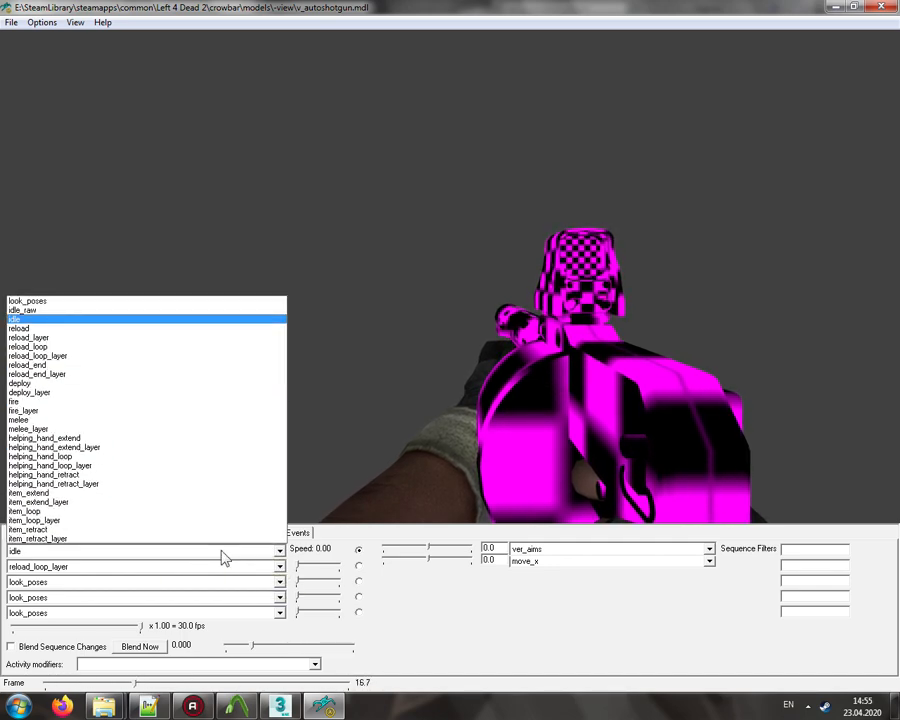
pyautogui.click(74, 329)
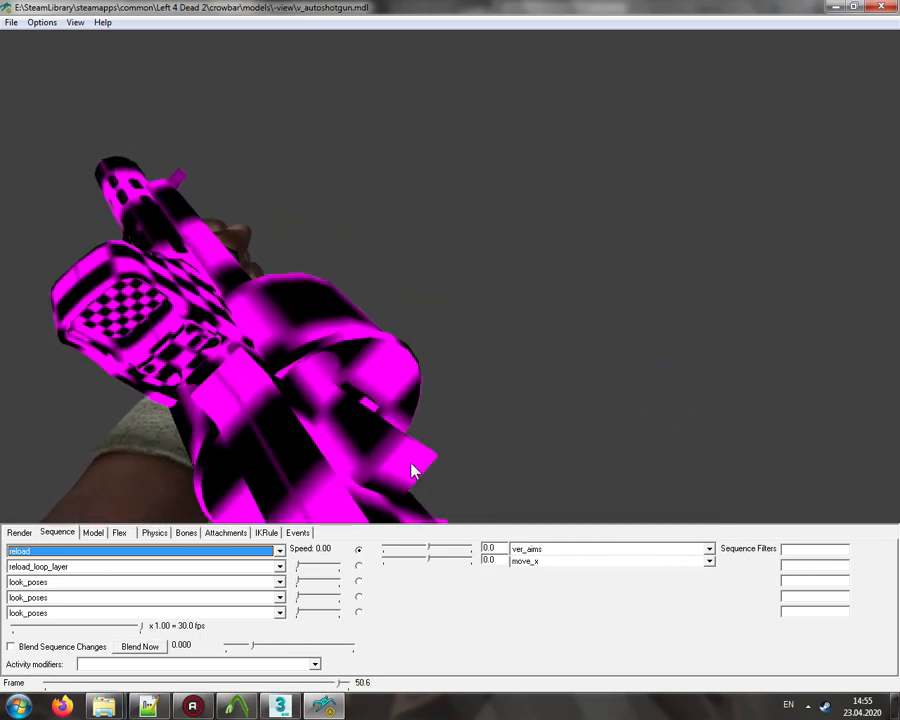
# Step: Play the reload_loop and reload_end sequences on the striker view model to inspect their animations
pyautogui.click(66, 552)
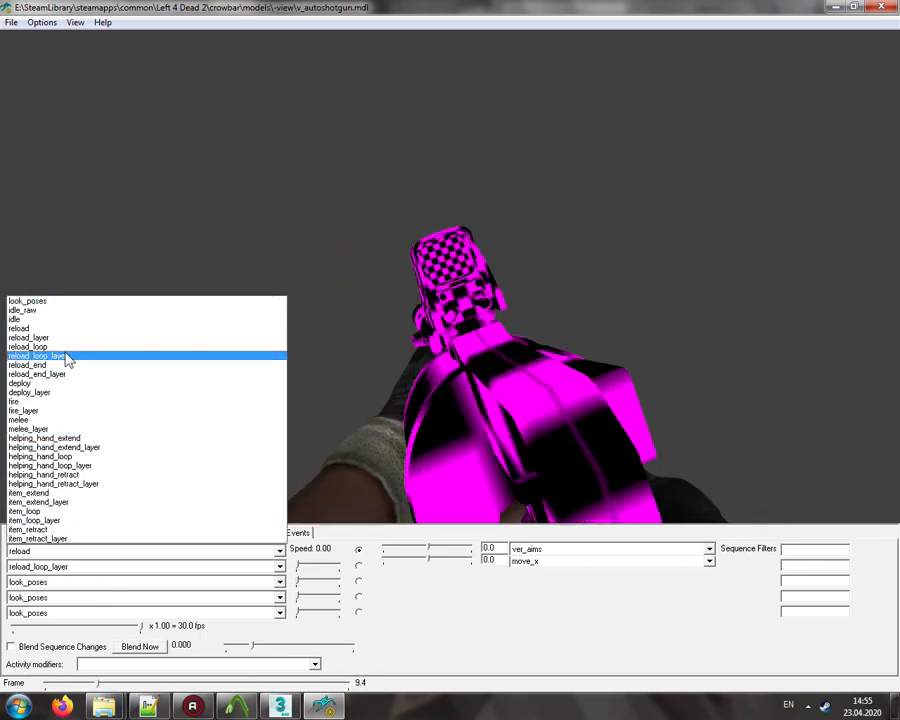
pyautogui.click(61, 348)
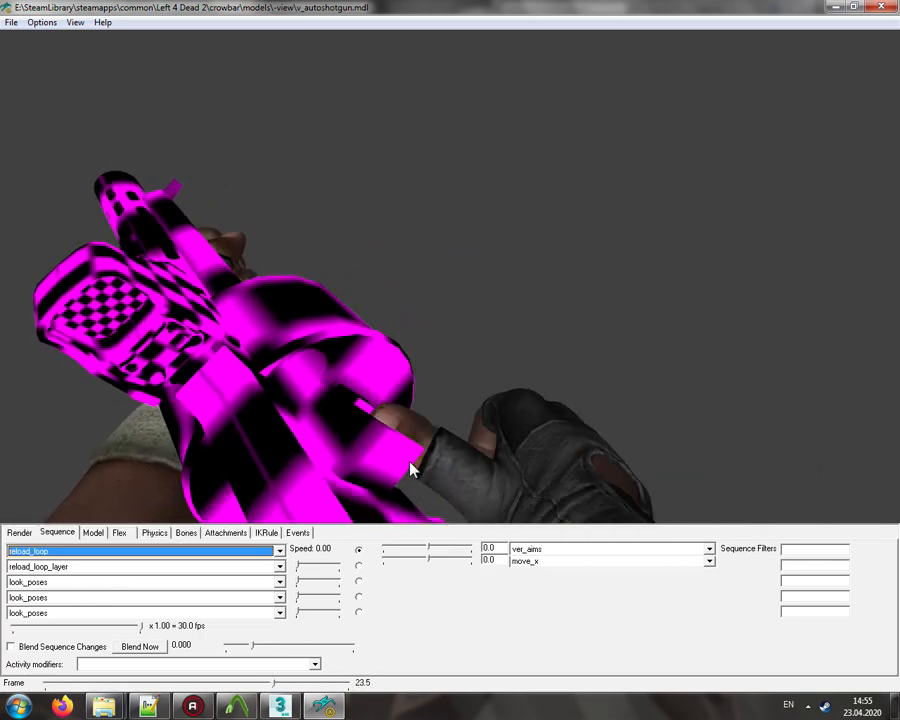
pyautogui.click(72, 551)
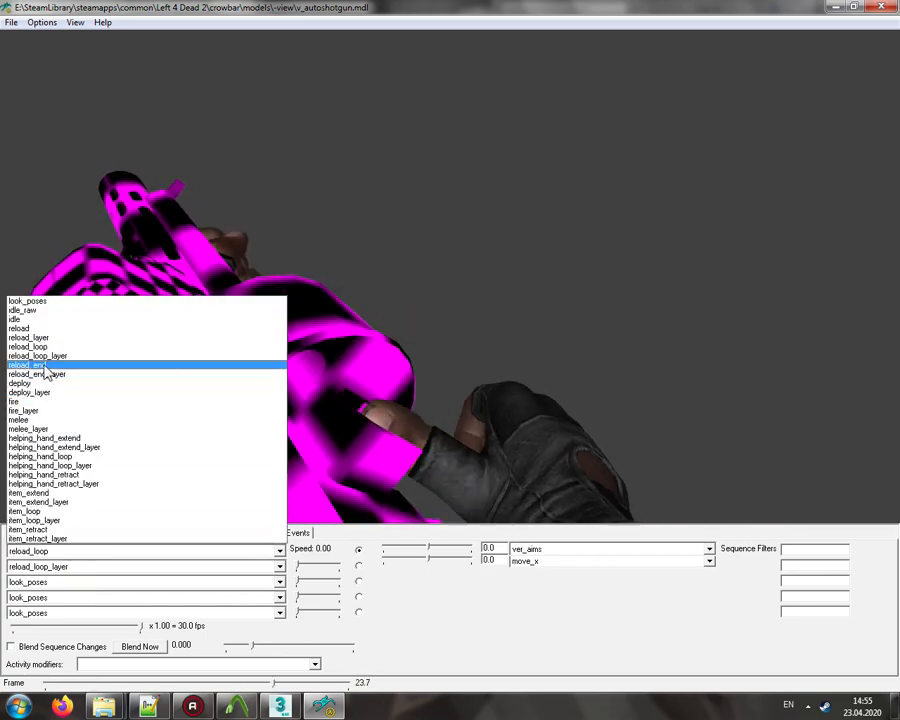
pyautogui.click(45, 368)
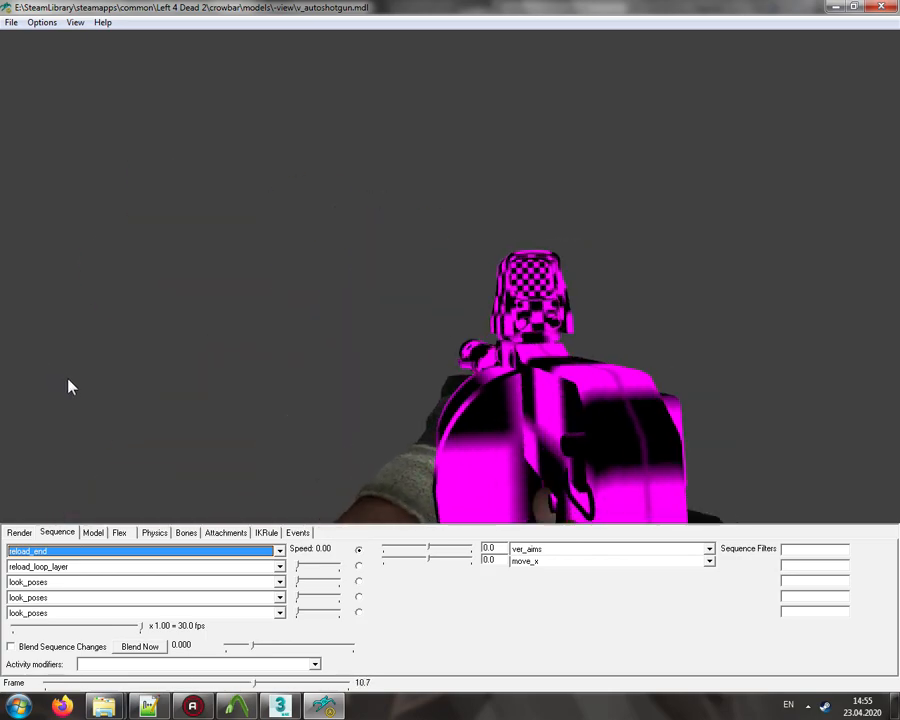
# Step: Play the deploy, fire and melee sequences on the striker view model to check their animations
pyautogui.click(66, 552)
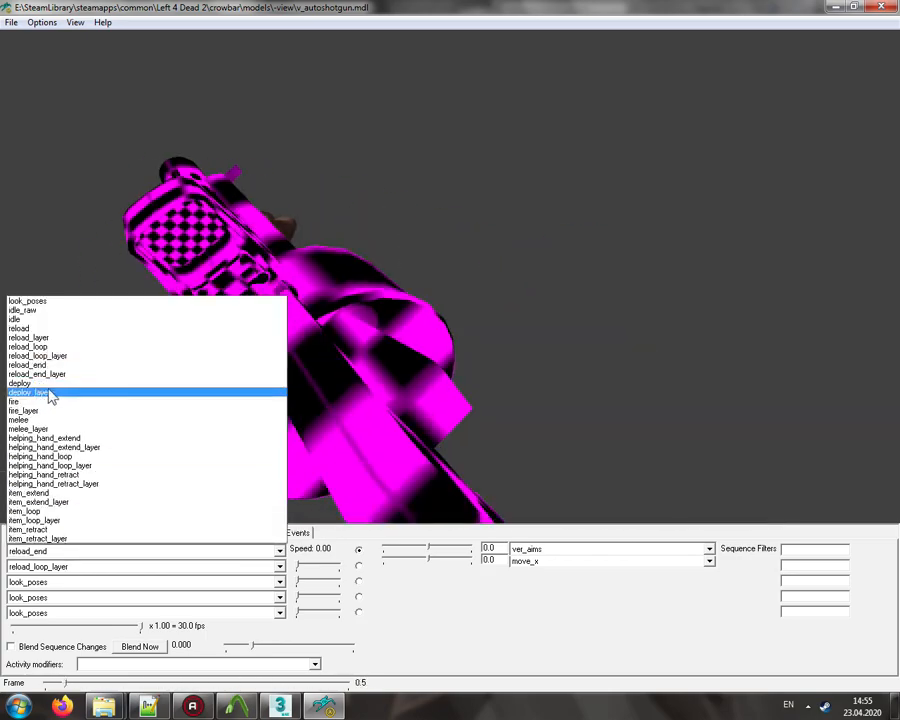
pyautogui.click(45, 392)
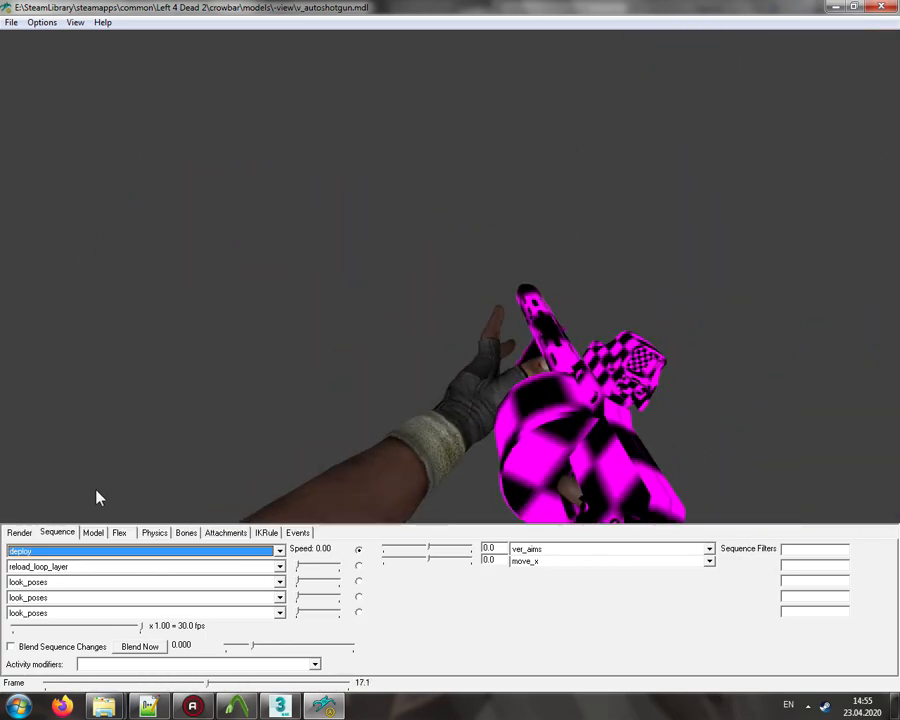
pyautogui.click(88, 553)
pyautogui.click(52, 405)
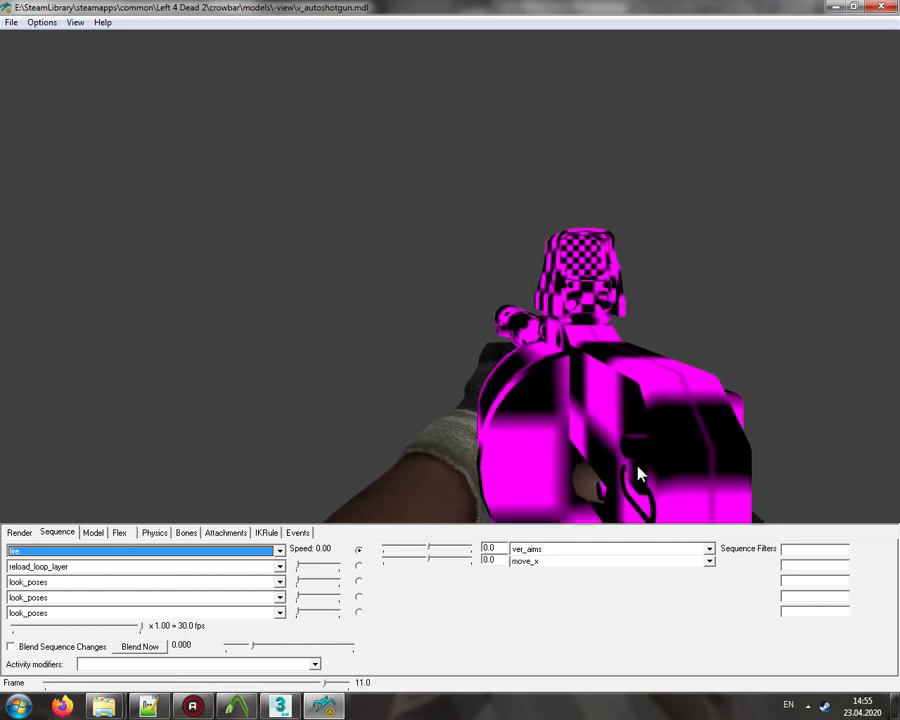
pyautogui.click(140, 551)
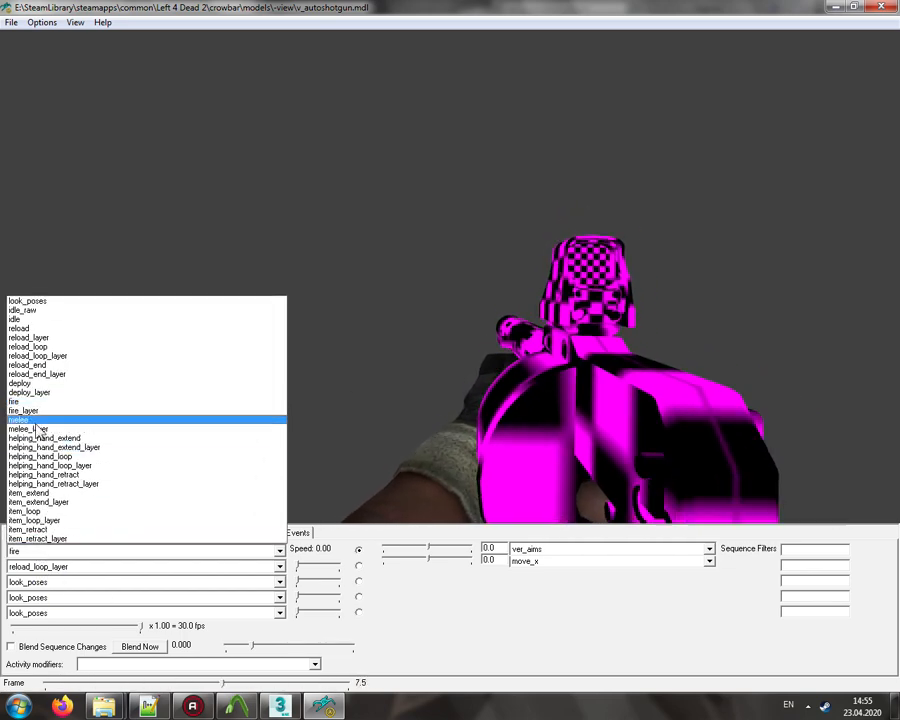
pyautogui.click(37, 428)
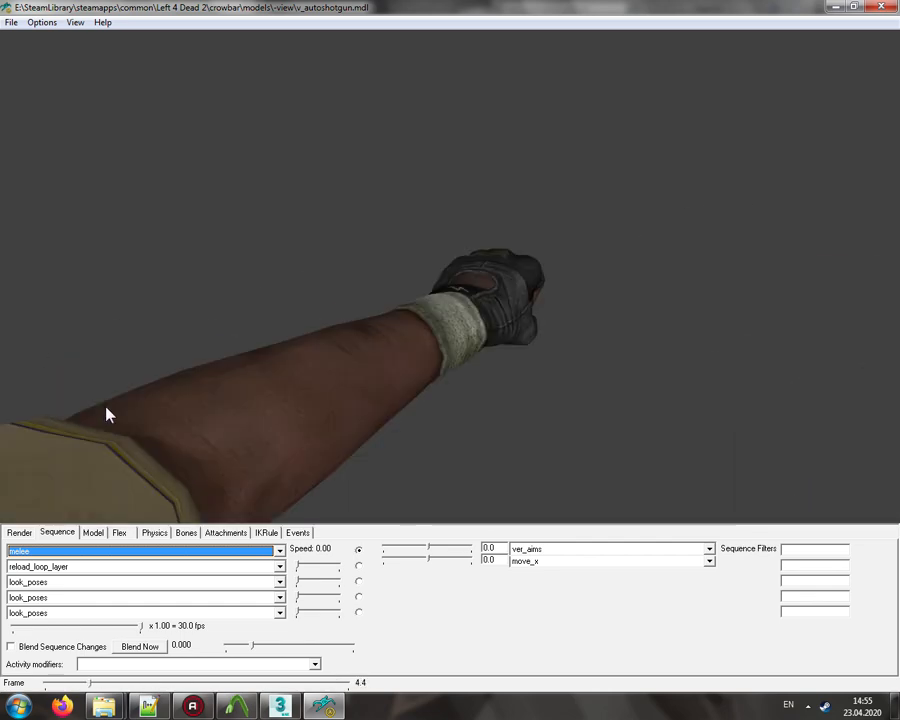
# Step: Play the helping_hand_extend, helping_hand_loop and helping_hand_retract sequences to check the hand and weapon movement
pyautogui.click(24, 550)
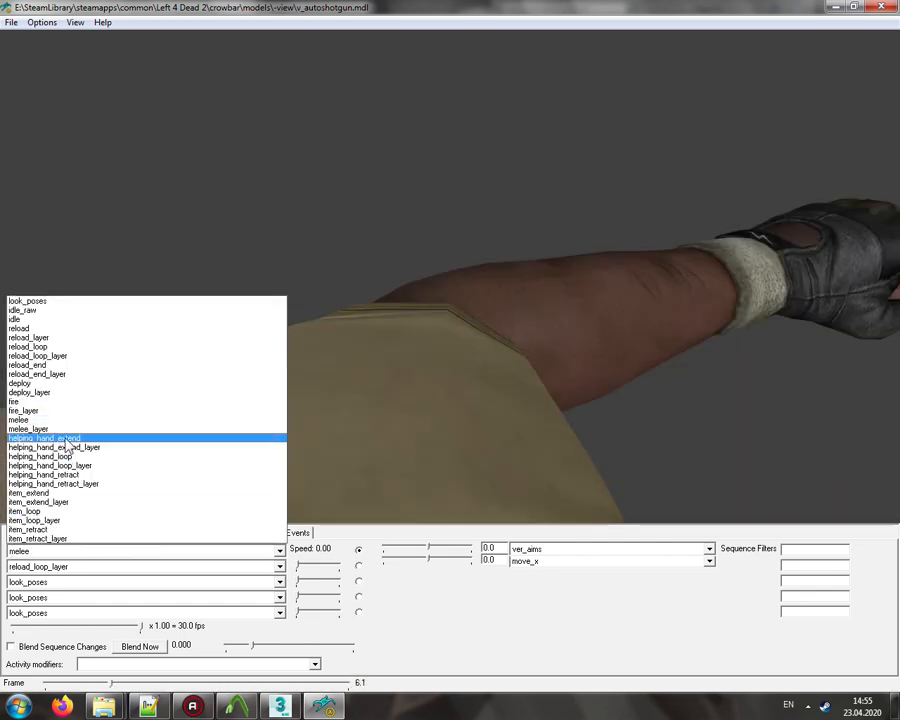
pyautogui.click(65, 439)
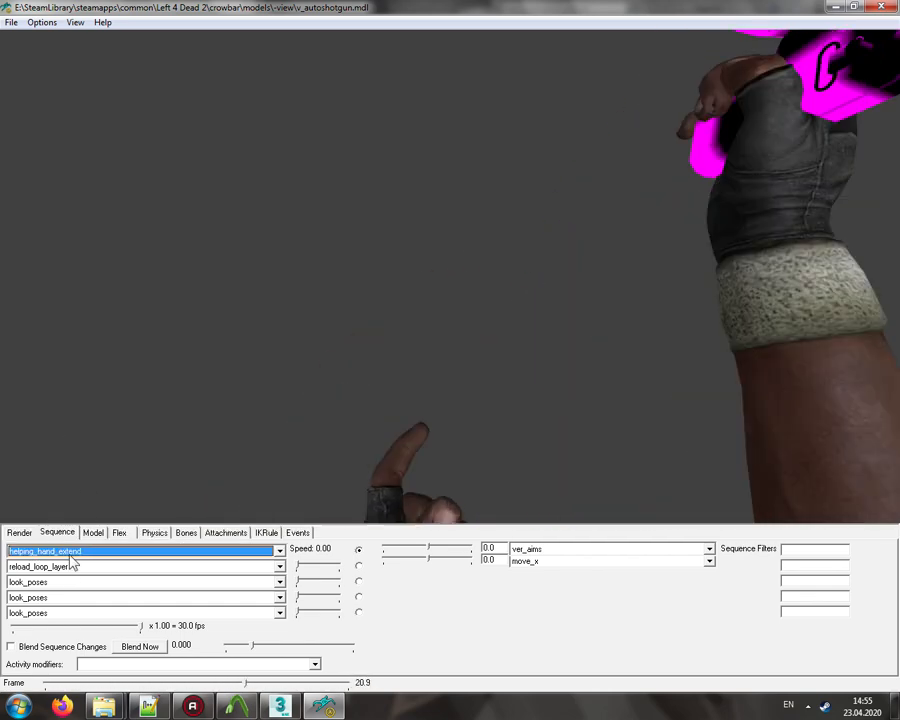
pyautogui.click(70, 551)
pyautogui.click(60, 463)
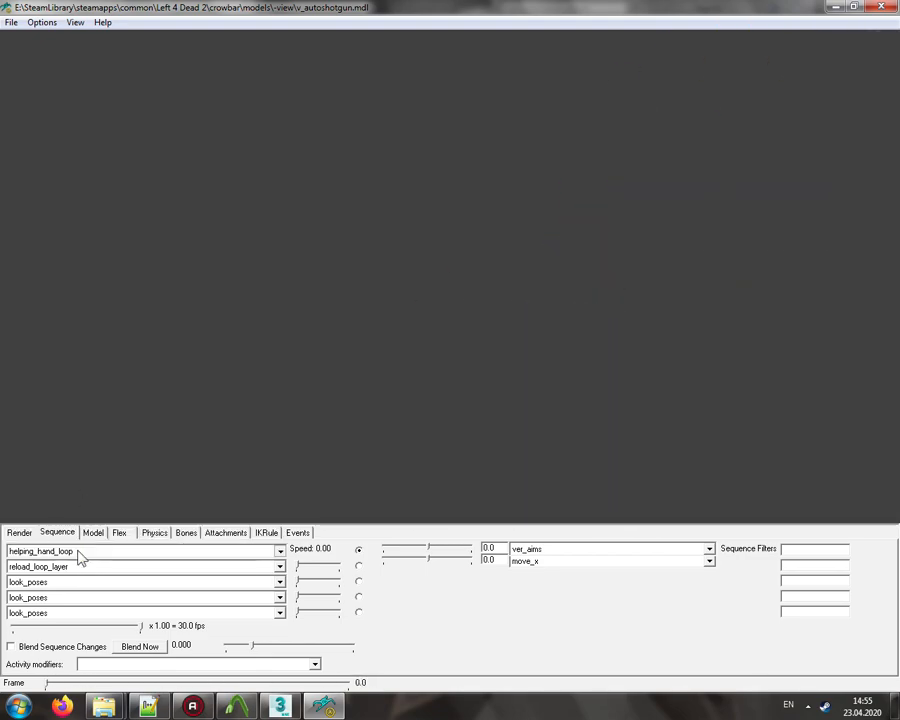
pyautogui.click(80, 551)
pyautogui.click(78, 482)
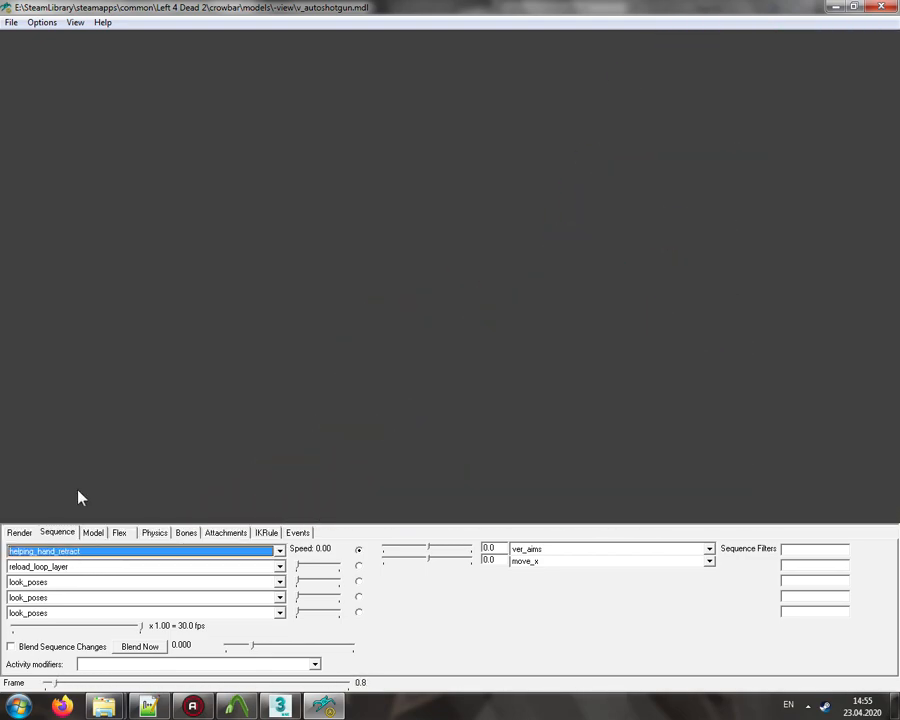
# Step: Replay the melee sequence and return the view model to the idle sequence
pyautogui.click(73, 551)
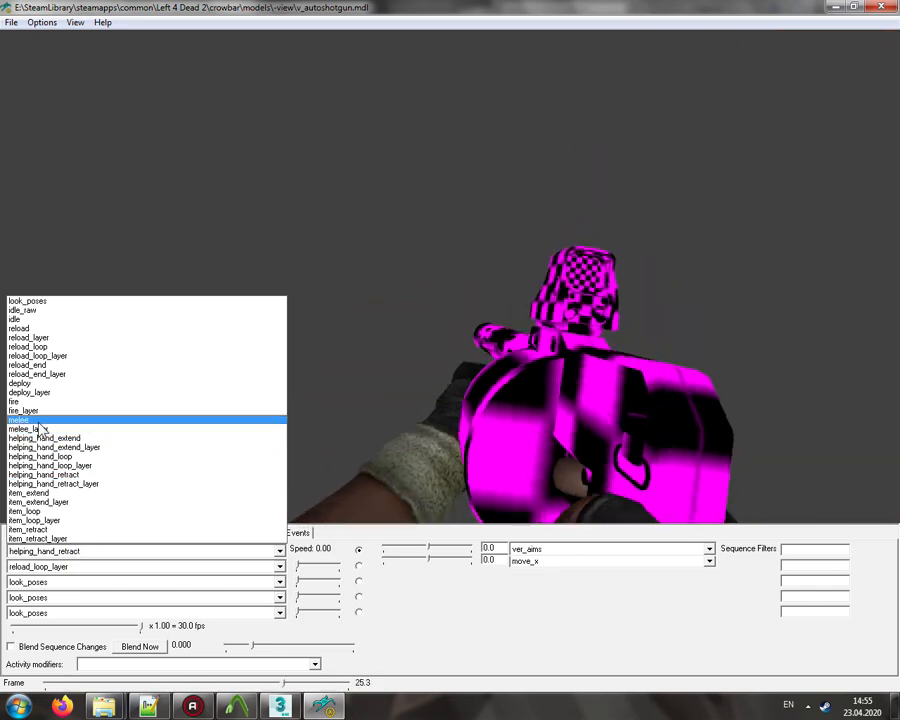
pyautogui.click(60, 419)
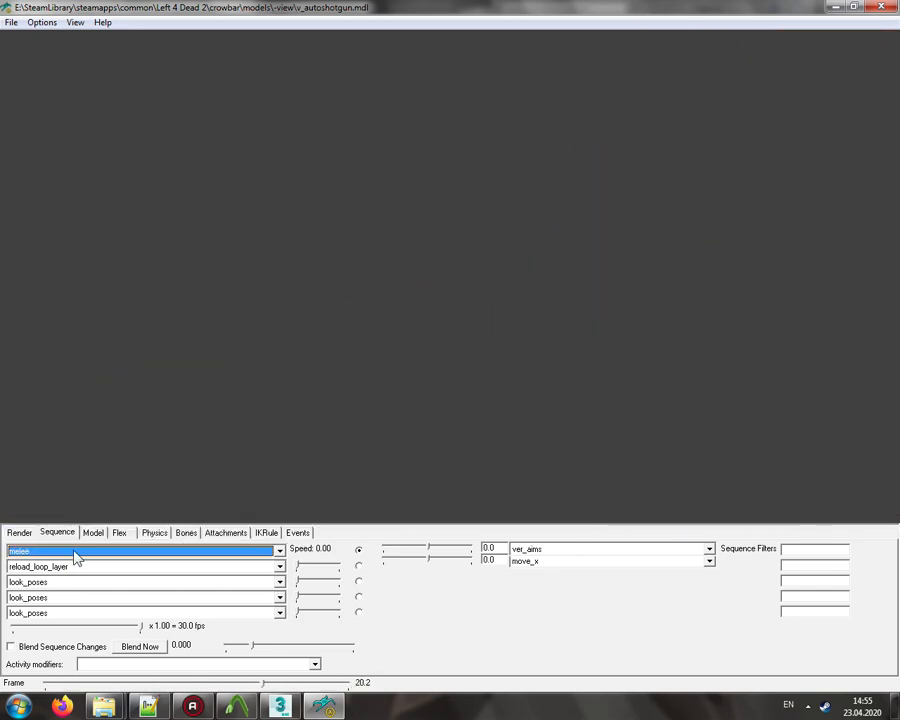
pyautogui.click(75, 556)
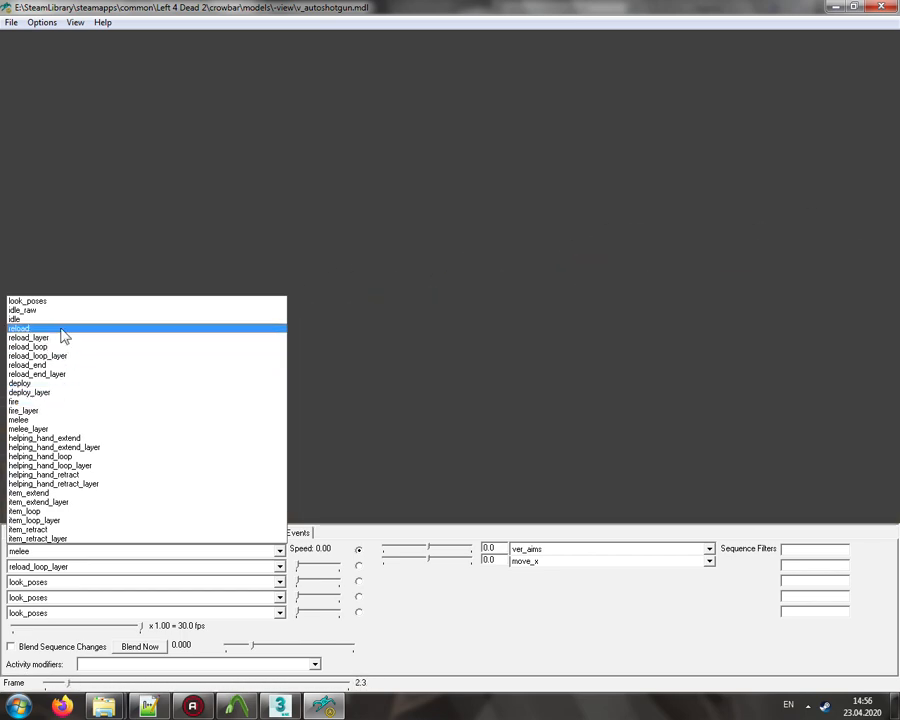
pyautogui.click(58, 320)
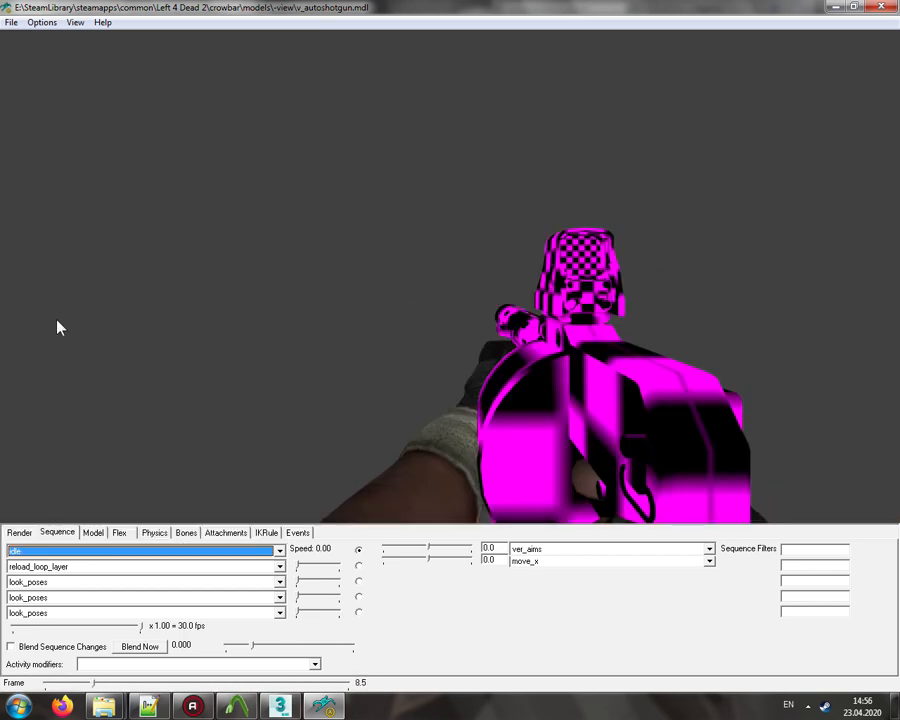
# Step: Close the model viewer showing v_autoshotgun.mdl
pyautogui.click(836, 8)
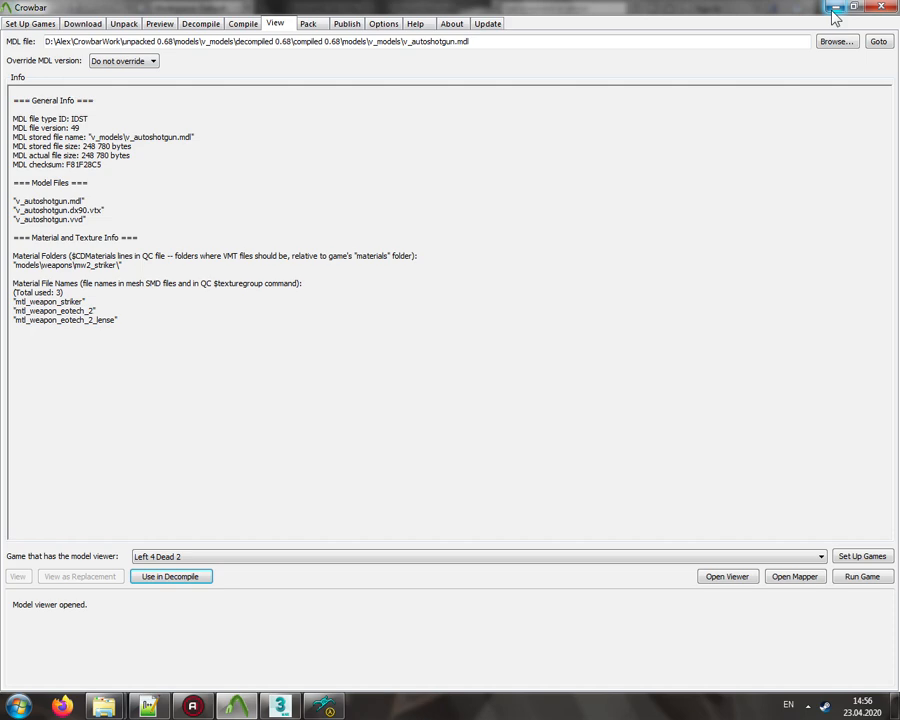
pyautogui.click(323, 706)
pyautogui.click(888, 8)
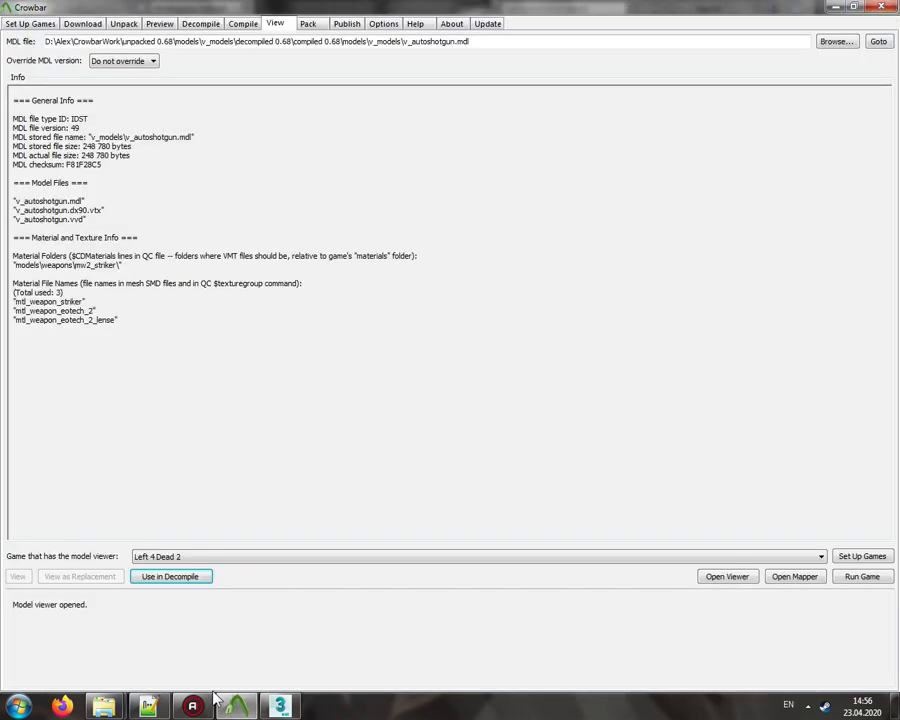
# Step: In Notepad++, set the $CDMaterials path in _mw2striker_eotech.qc to alex_d_models\mw2striker\ and save the file
pyautogui.click(148, 705)
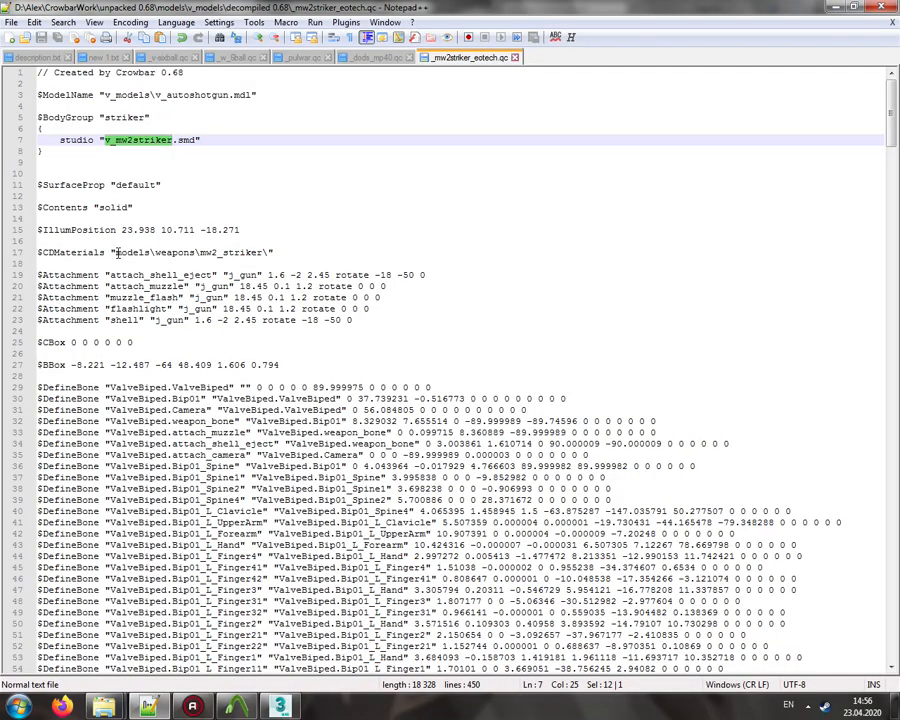
pyautogui.click(117, 253)
pyautogui.write('alex_d_')
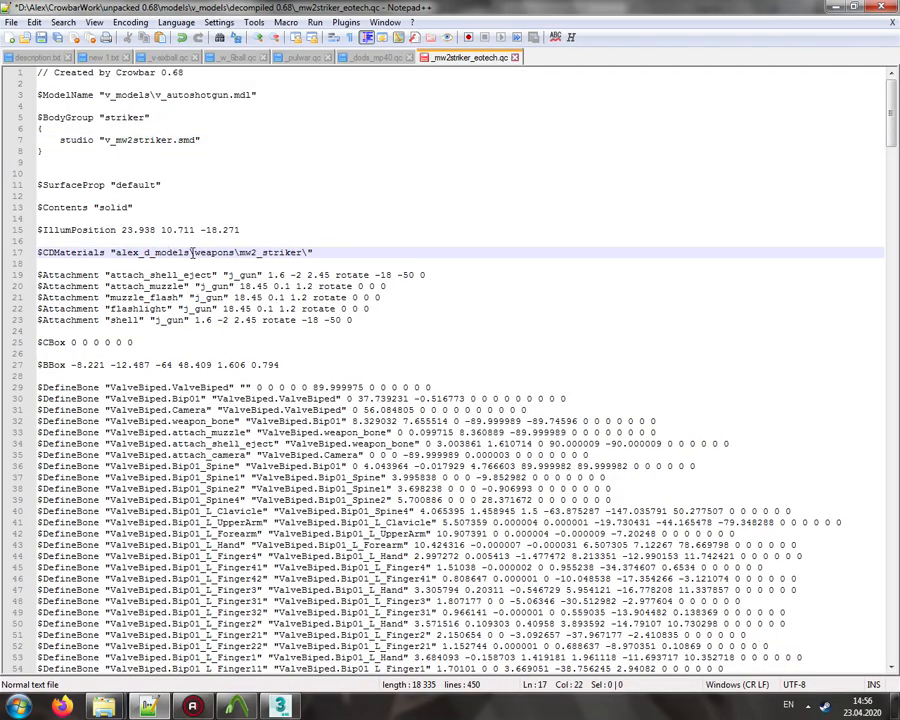
pyautogui.moveTo(197, 252); pyautogui.dragTo(238, 253)
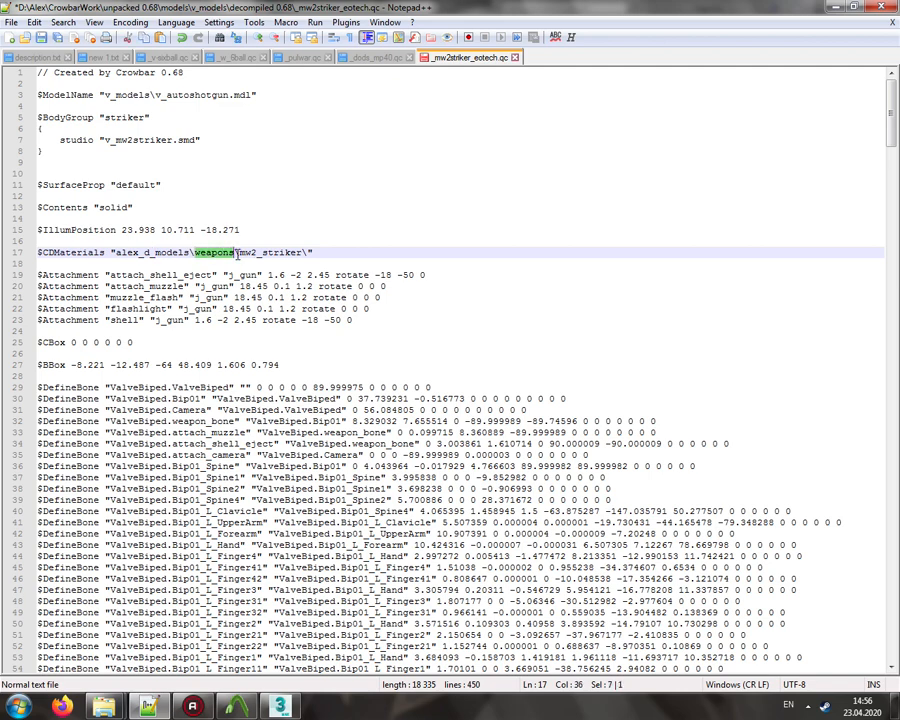
pyautogui.press('Delete')
pyautogui.press('Delete')
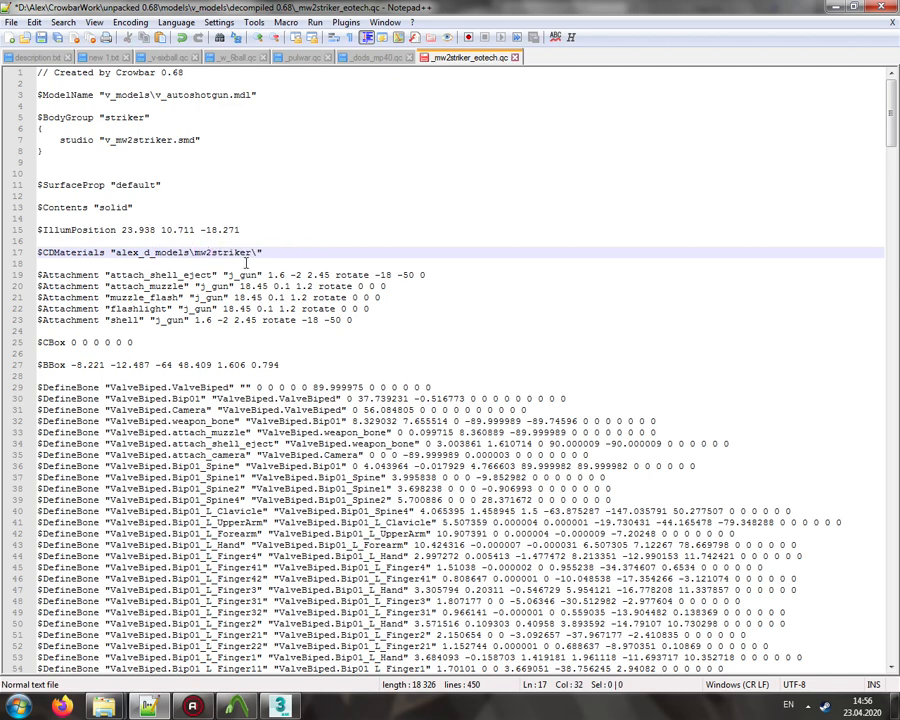
pyautogui.moveTo(116, 253); pyautogui.dragTo(245, 253)
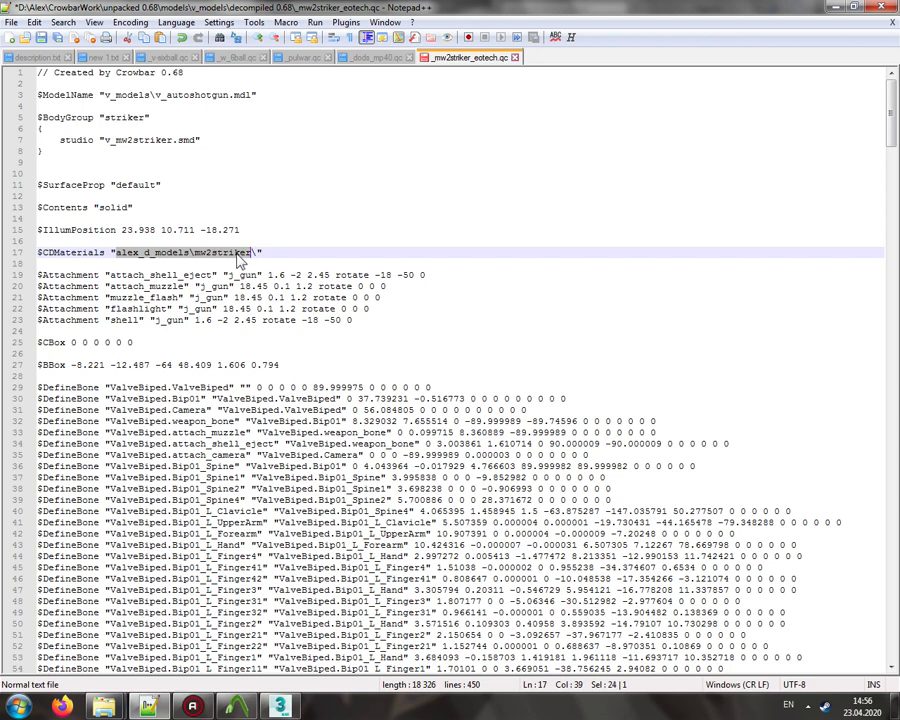
pyautogui.doubleClick(238, 253)
pyautogui.click(235, 252)
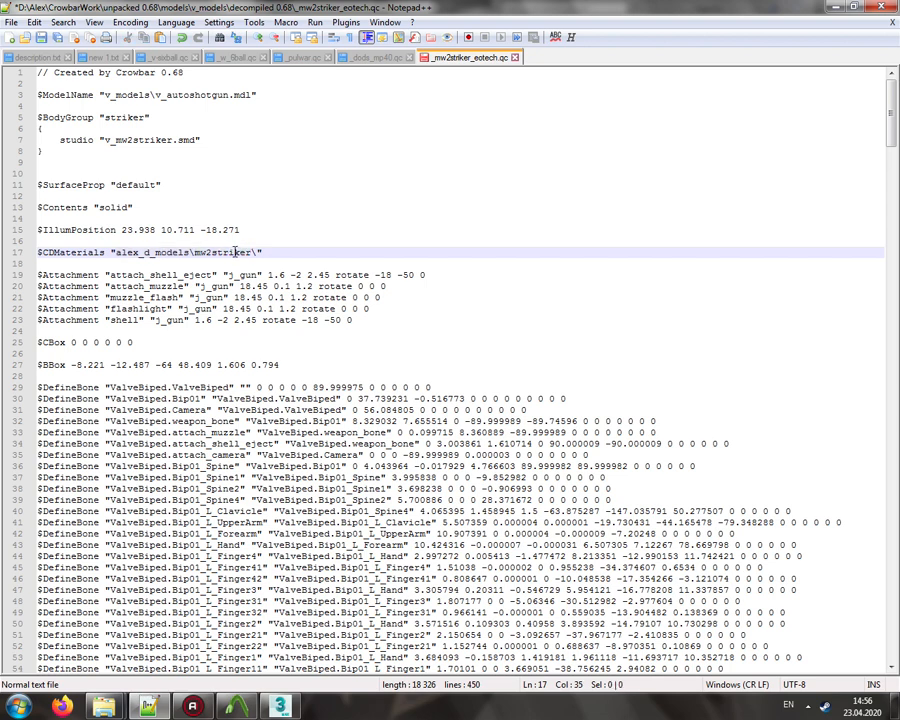
pyautogui.hotkey('ctrl', 's')
# Step: Minimize the open programs and open the Left 4 Dead 2 addons folder from its desktop shortcut
pyautogui.click(830, 8)
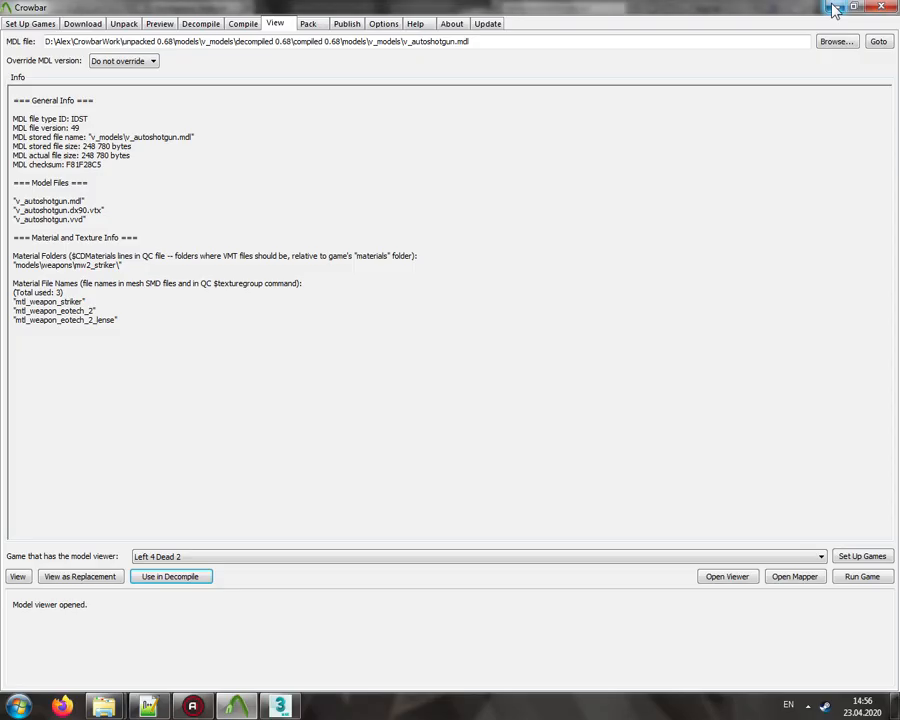
pyautogui.click(830, 8)
pyautogui.click(830, 8)
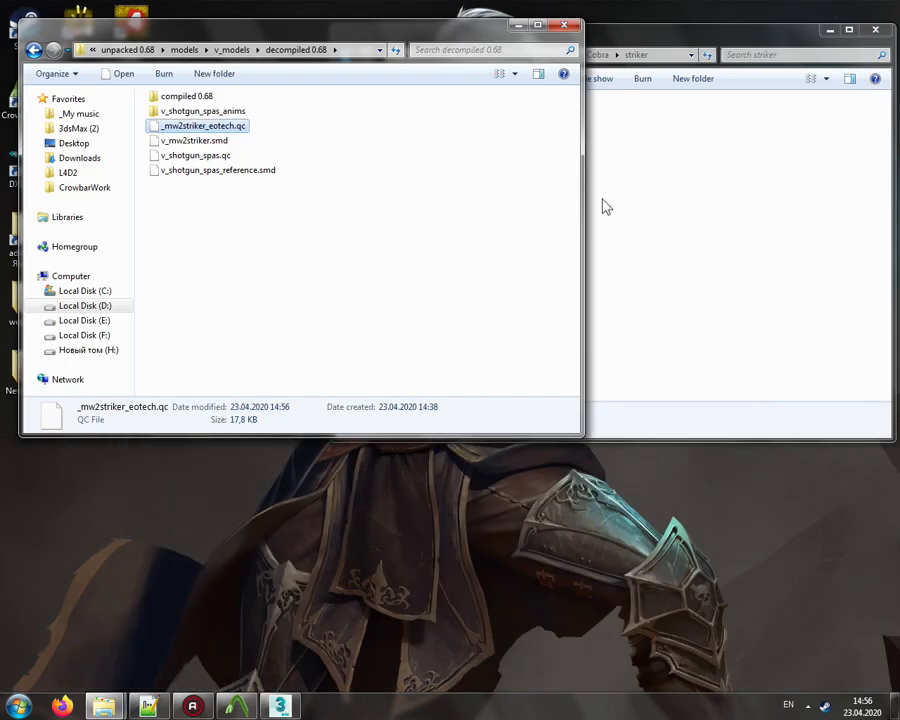
pyautogui.click(892, 62)
pyautogui.click(279, 114)
pyautogui.click(561, 28)
pyautogui.doubleClick(24, 230)
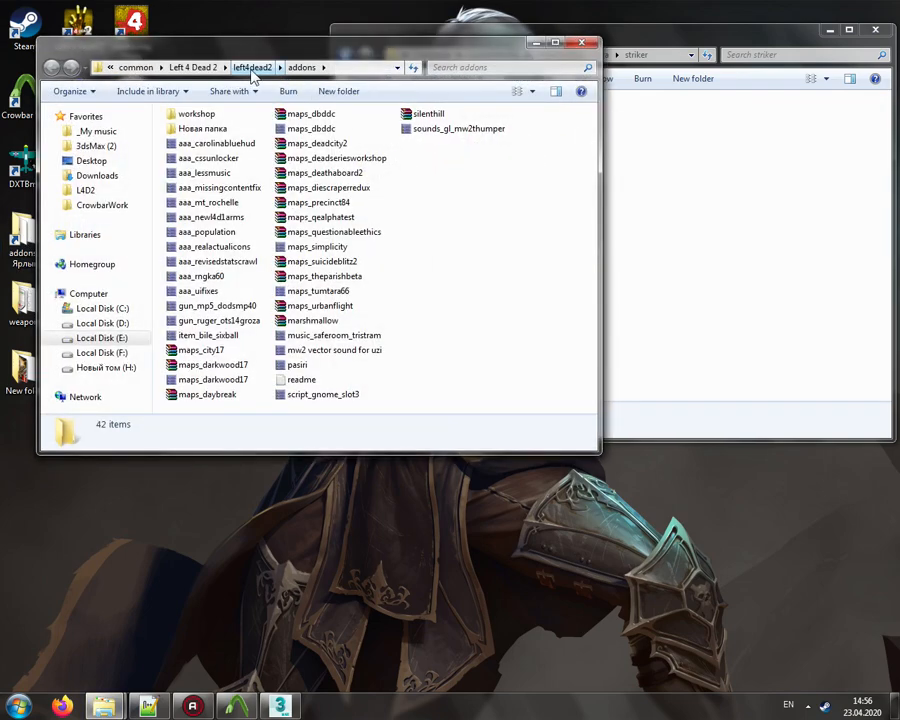
# Step: Go up to the Left 4 Dead 2 folder and open left4dead2\materials\alex_d_models
pyautogui.click(251, 68)
pyautogui.click(250, 67)
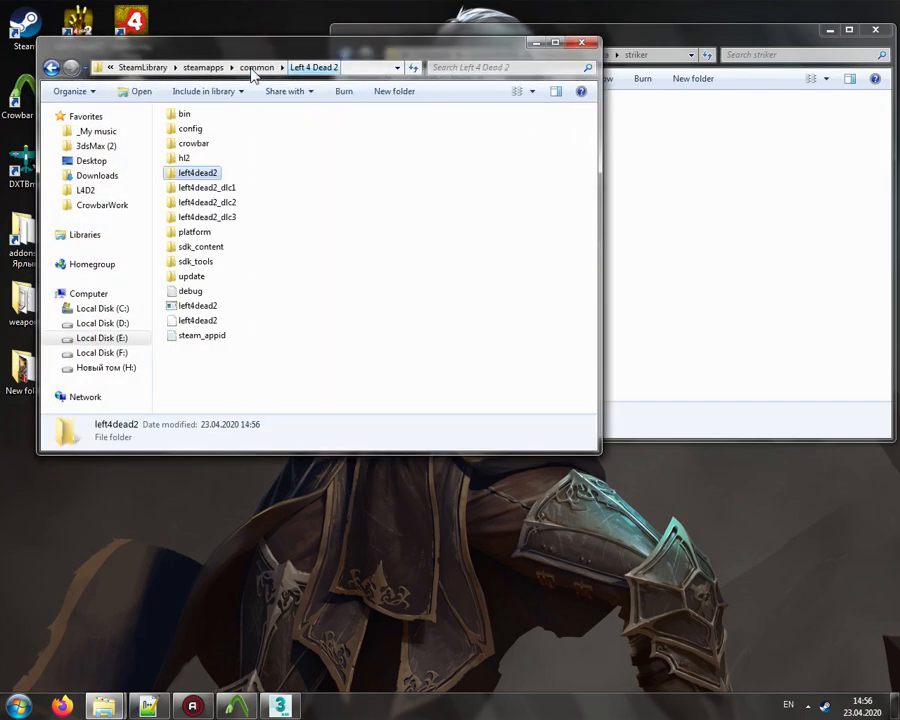
pyautogui.moveTo(262, 177); pyautogui.dragTo(339, 217)
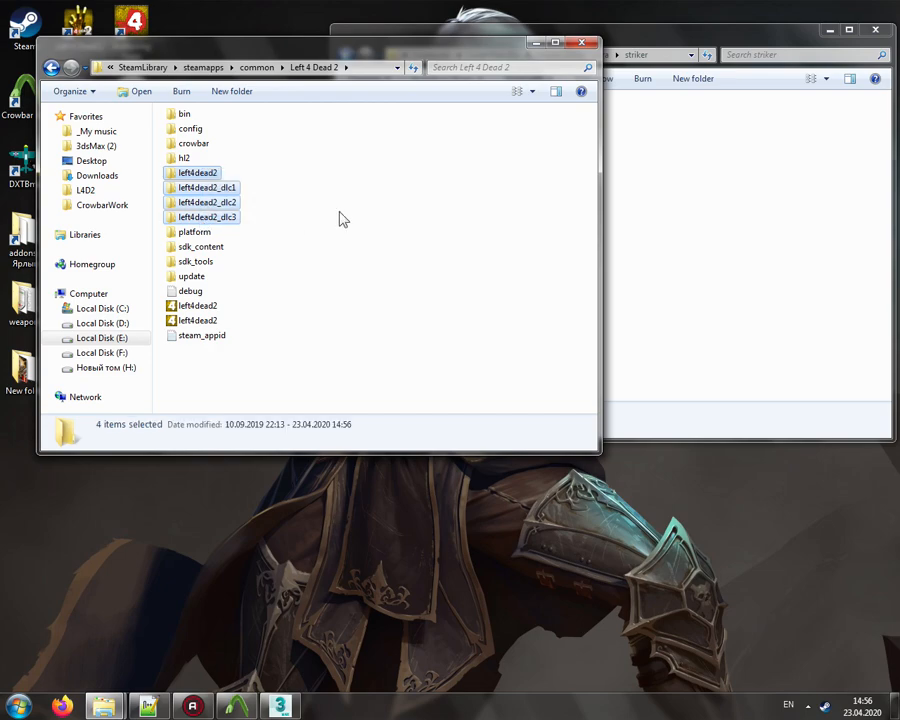
pyautogui.doubleClick(195, 173)
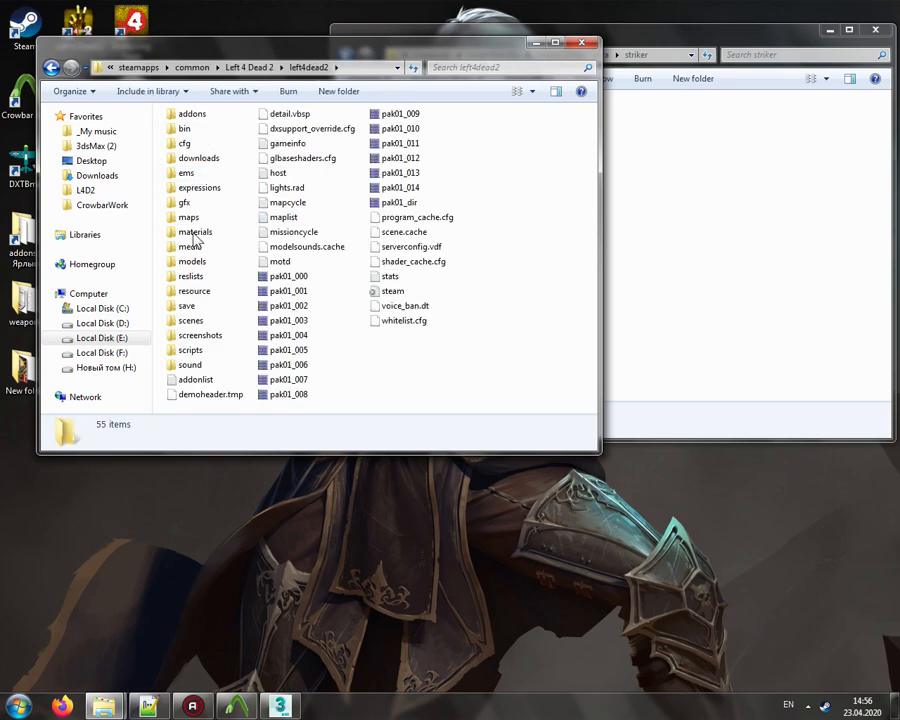
pyautogui.doubleClick(195, 232)
pyautogui.doubleClick(205, 115)
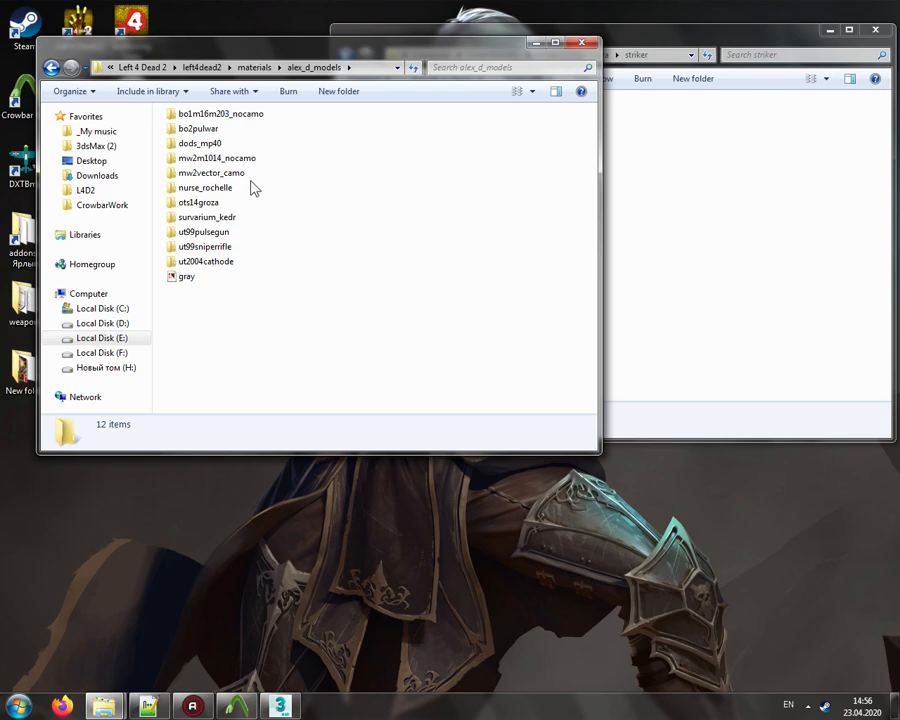
# Step: Duplicate the mw2vector_camo folder within alex_d_models and rename the copy mw2striker
pyautogui.moveTo(222, 179); pyautogui.dragTo(233, 200)
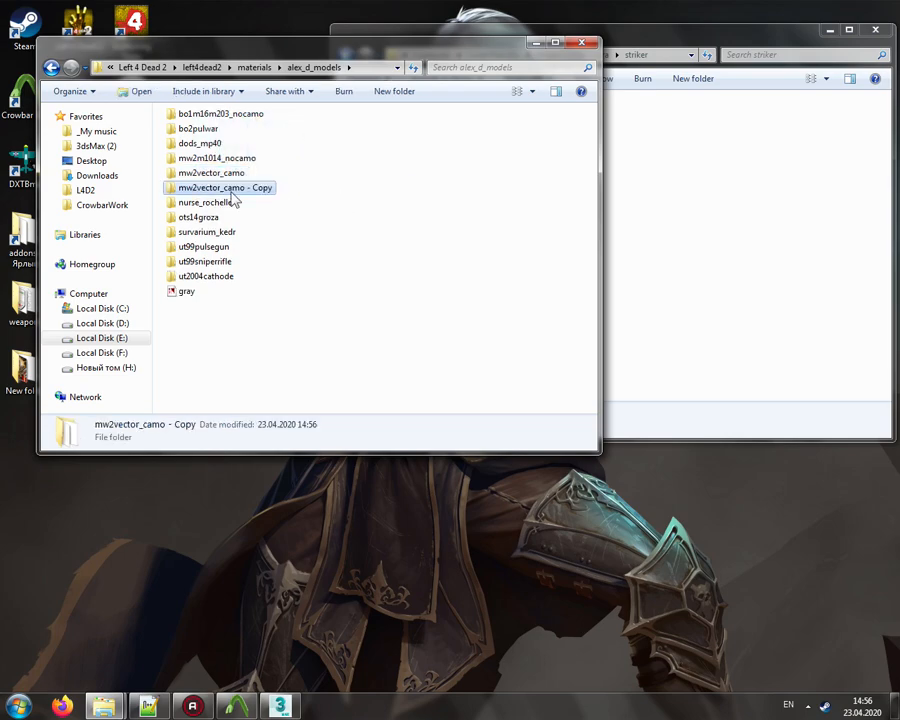
pyautogui.click(198, 188)
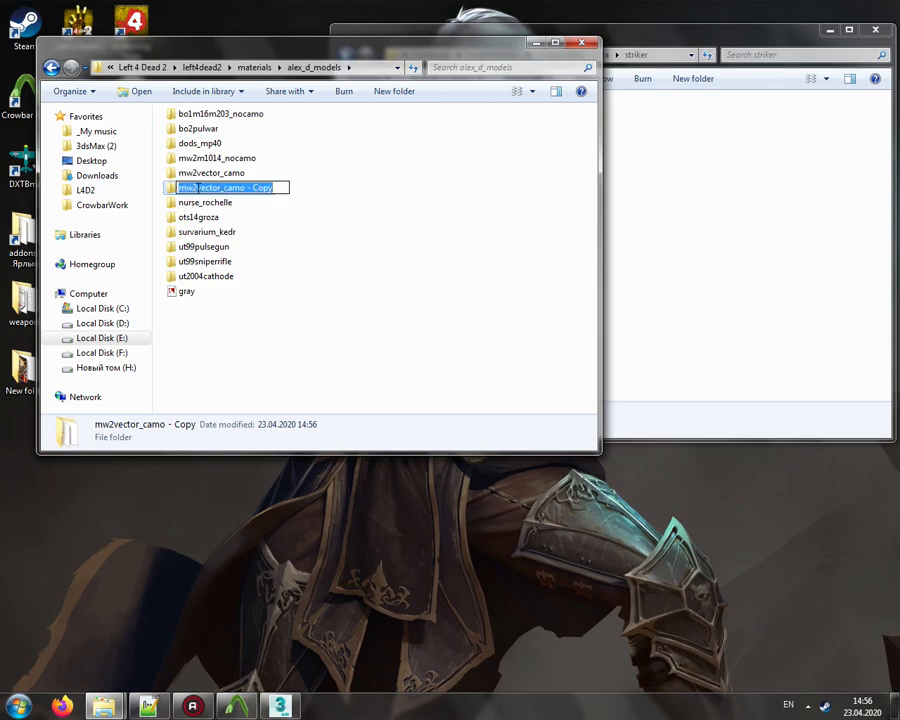
pyautogui.moveTo(196, 188); pyautogui.dragTo(298, 184)
pyautogui.write('striker')
pyautogui.press('Return')
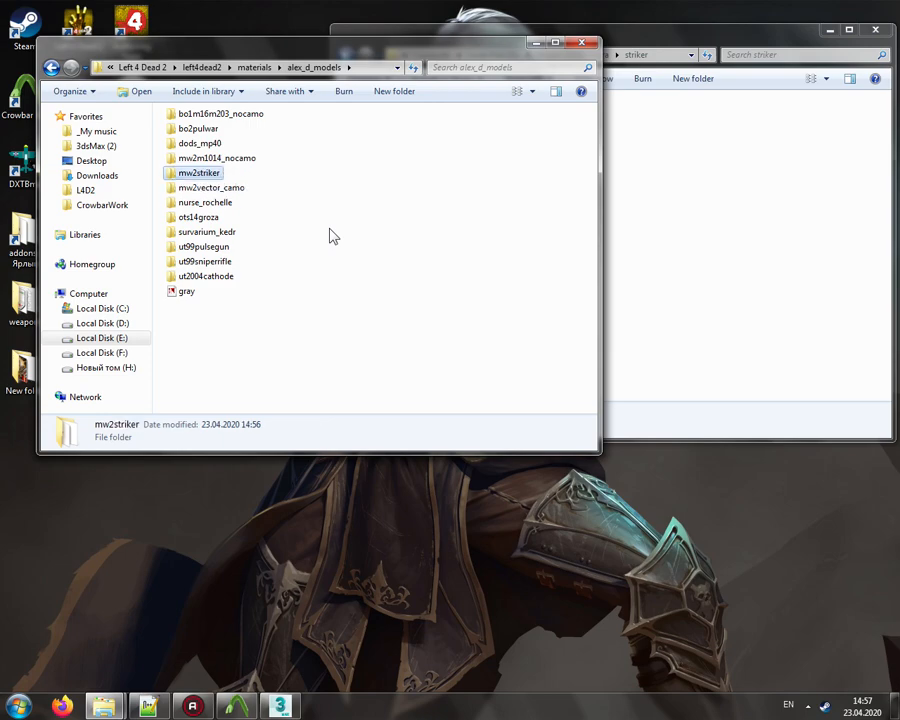
# Step: Open the mw2striker folder and delete the mw2_vector_d texture and its copy
pyautogui.press('Return')
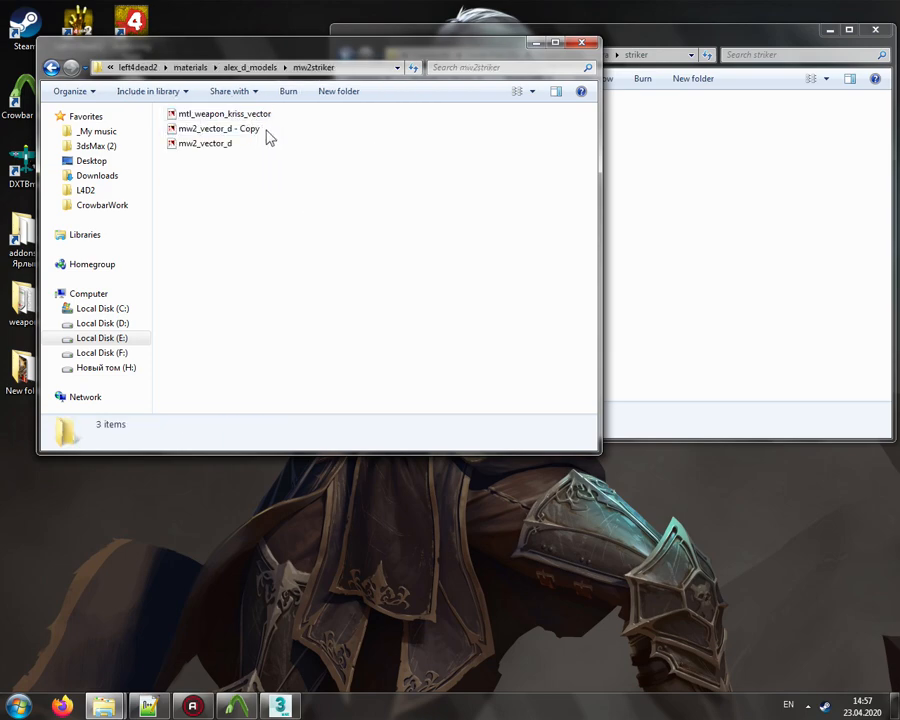
pyautogui.moveTo(274, 128); pyautogui.dragTo(232, 150)
pyautogui.press('Delete')
pyautogui.press('Return')
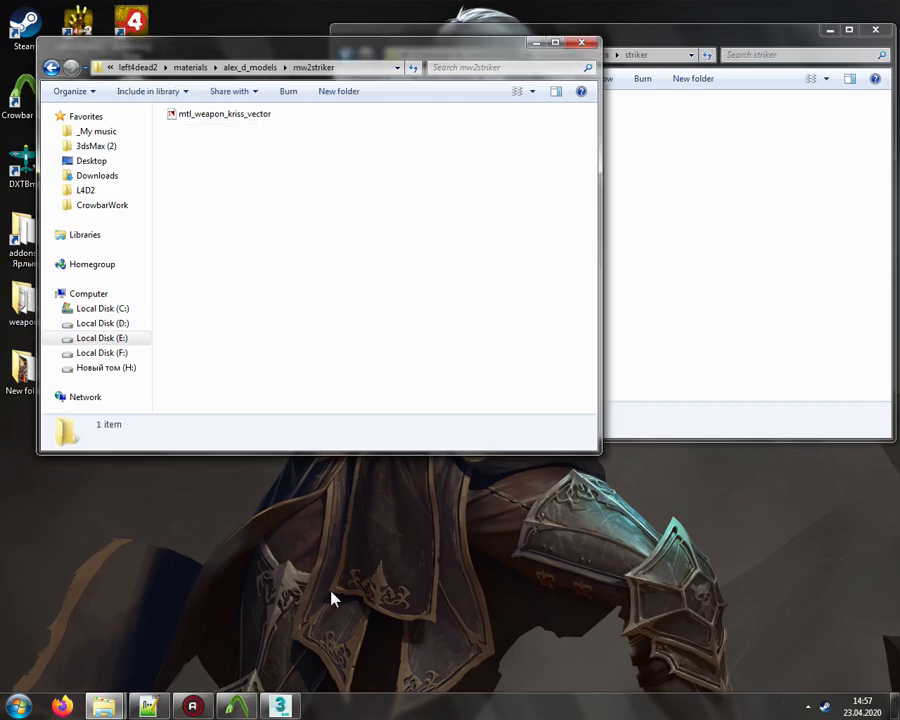
# Step: Check the model's material names in Crowbar and rename the mtl_weapon_kriss_vector file in mw2striker as mtl_weapon_striker
pyautogui.click(234, 705)
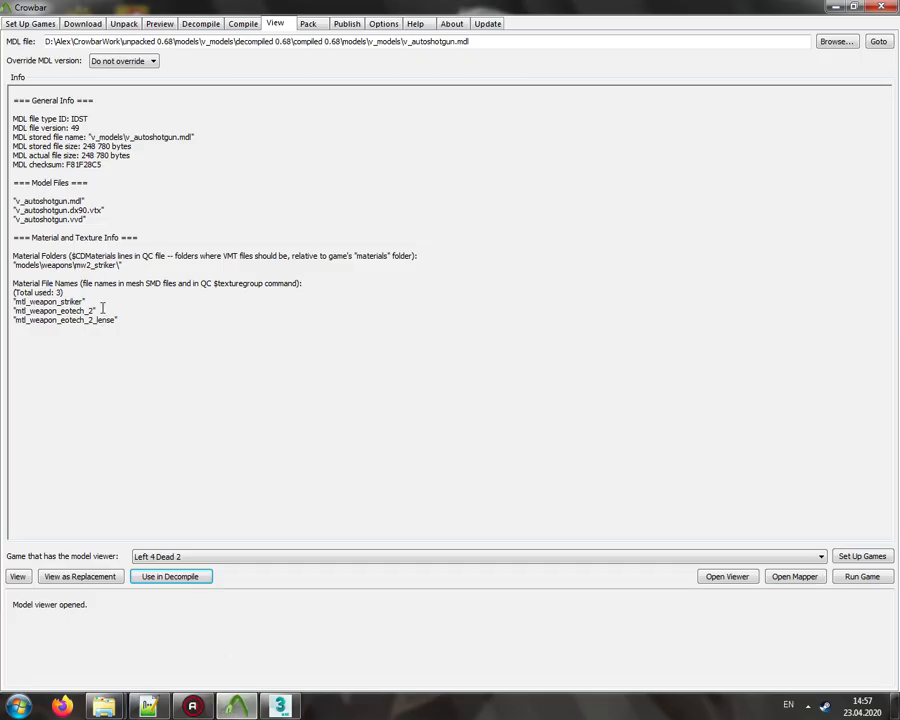
pyautogui.click(236, 703)
pyautogui.click(236, 119)
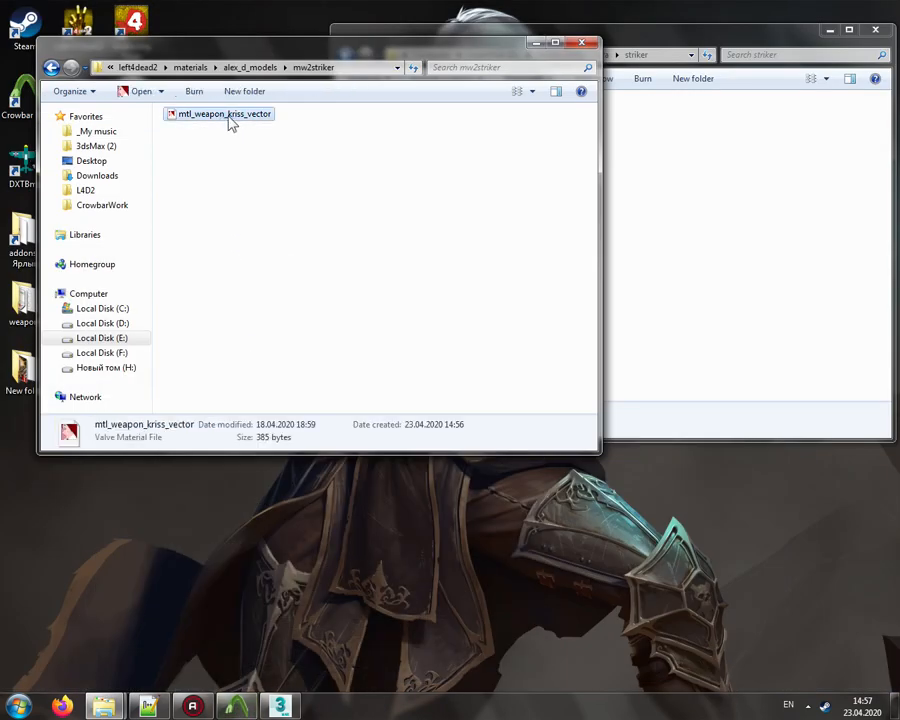
pyautogui.click(230, 116)
pyautogui.moveTo(228, 114); pyautogui.dragTo(314, 120)
pyautogui.write('strik')
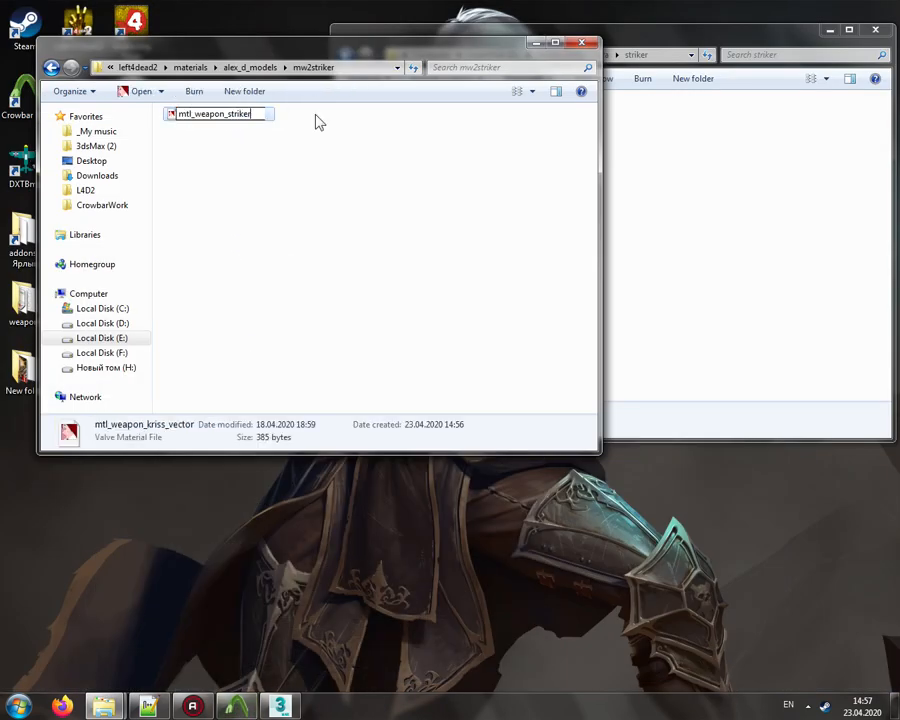
pyautogui.press('Return')
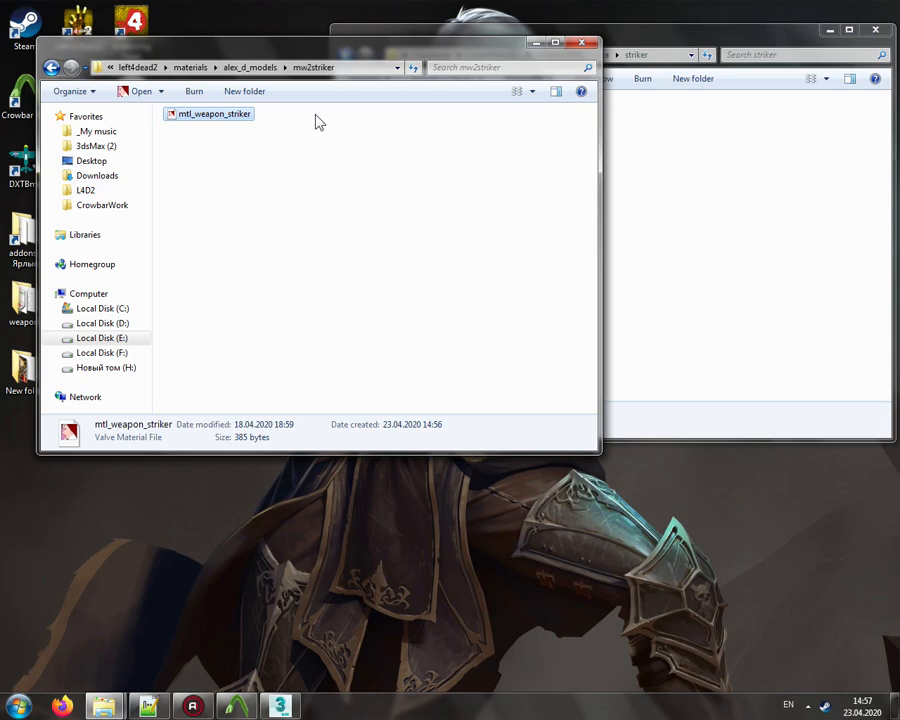
# Step: In VTFEdit, set mtl_weapon_striker's $baseTexture to alex_d_models\mw2striker\mw2_striker_d and $bumpmap to alex_d_models\mw2striker\mw2_striker_n, and save the file
pyautogui.doubleClick(236, 119)
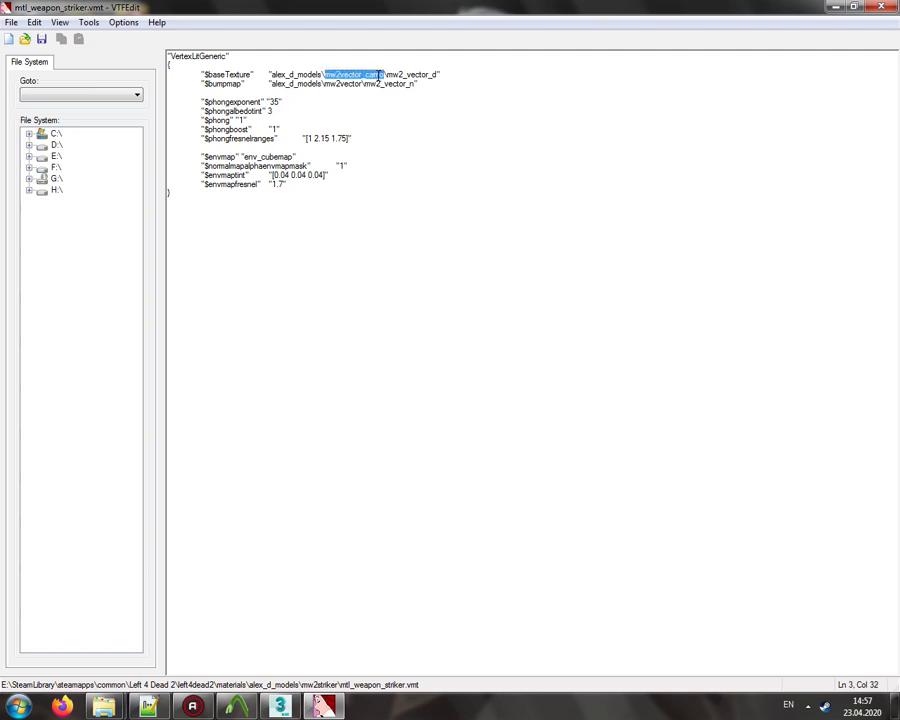
pyautogui.write('mw')
pyautogui.write('2striker')
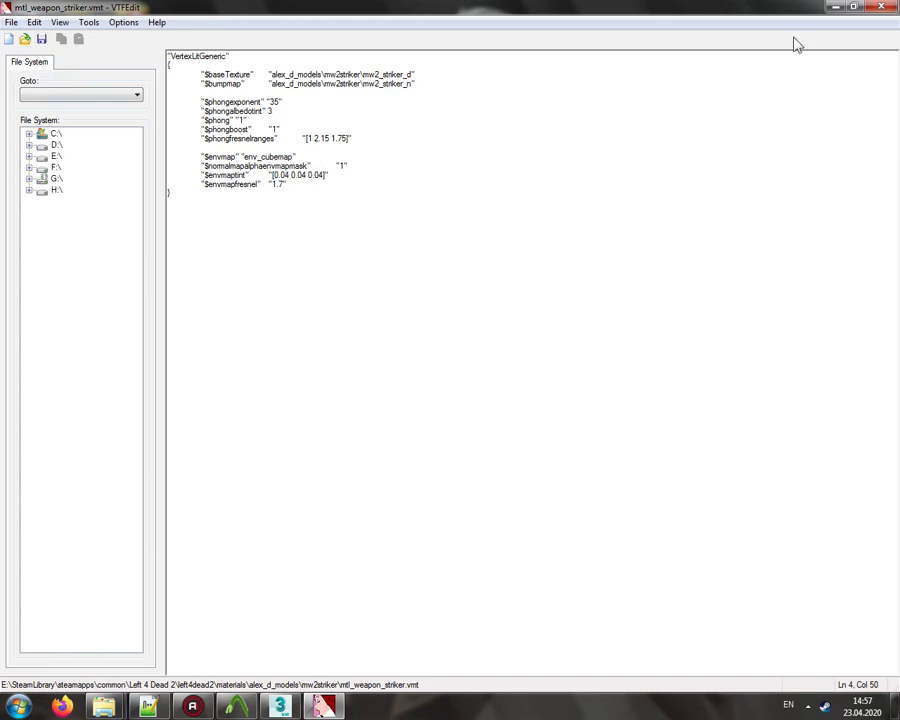
pyautogui.click(893, 8)
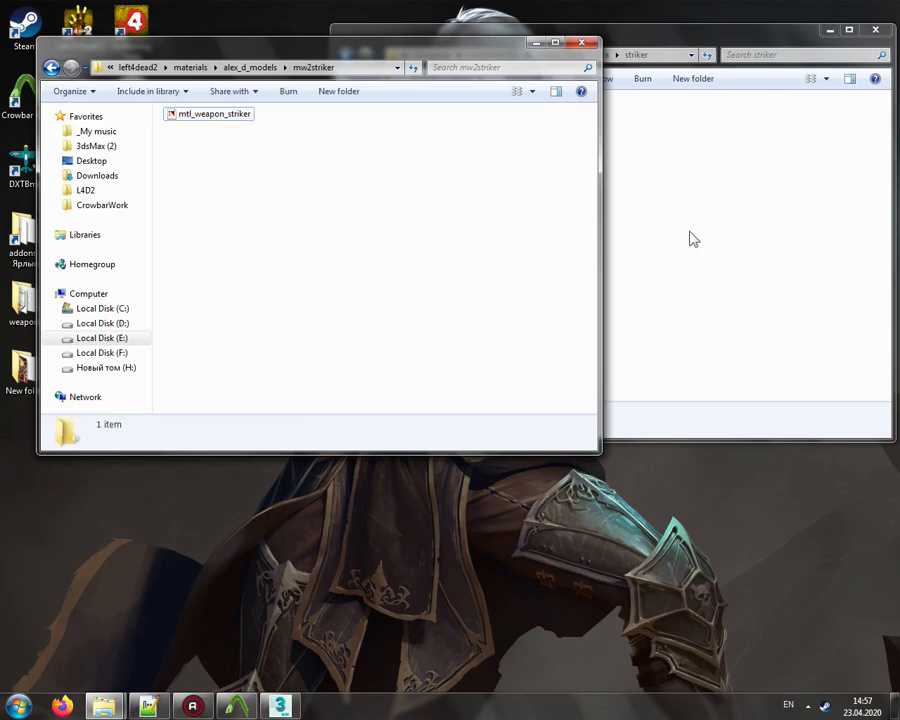
# Step: Copy the mw2_striker_d and mw2_striker_n textures from the striker folder into mw2striker and refresh the folder
pyautogui.click(631, 208)
pyautogui.click(498, 130)
pyautogui.keyDown('shift'); pyautogui.click(498, 145); pyautogui.keyUp('shift')
pyautogui.moveTo(498, 145); pyautogui.dragTo(240, 200)
pyautogui.rightClick(226, 200)
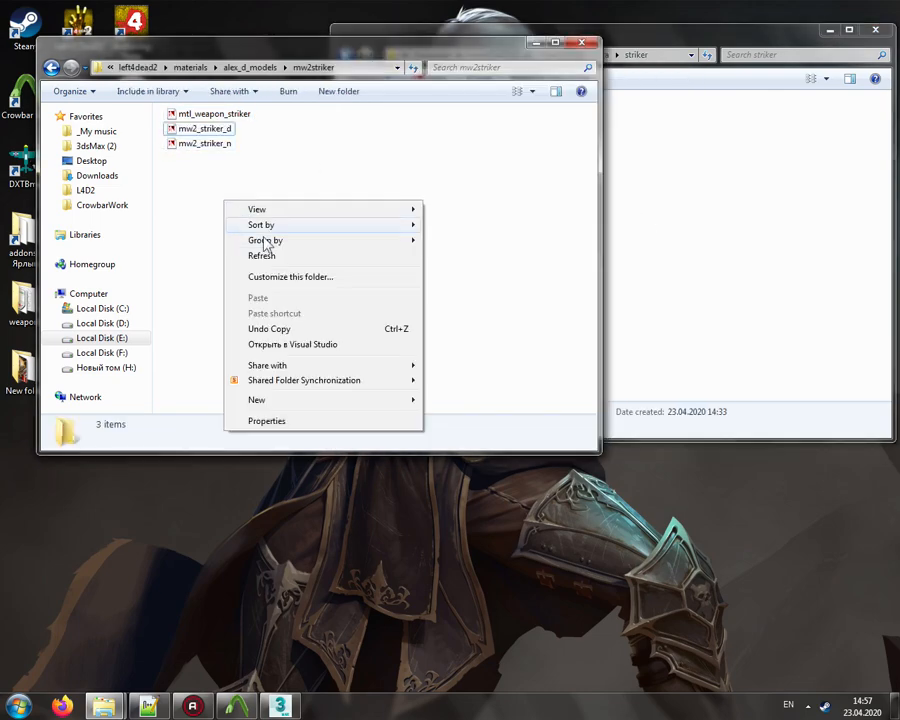
pyautogui.click(270, 256)
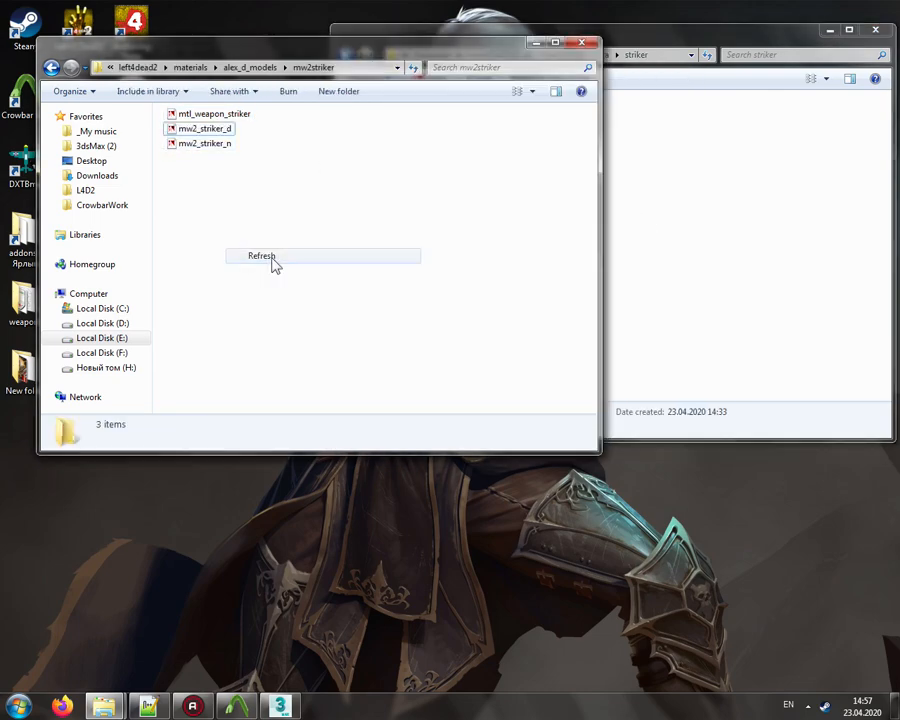
# Step: In Crowbar, recompile _mw2striker_eotech.qc for Left 4 Dead 2, and return to the materials folder
pyautogui.click(240, 707)
pyautogui.click(243, 23)
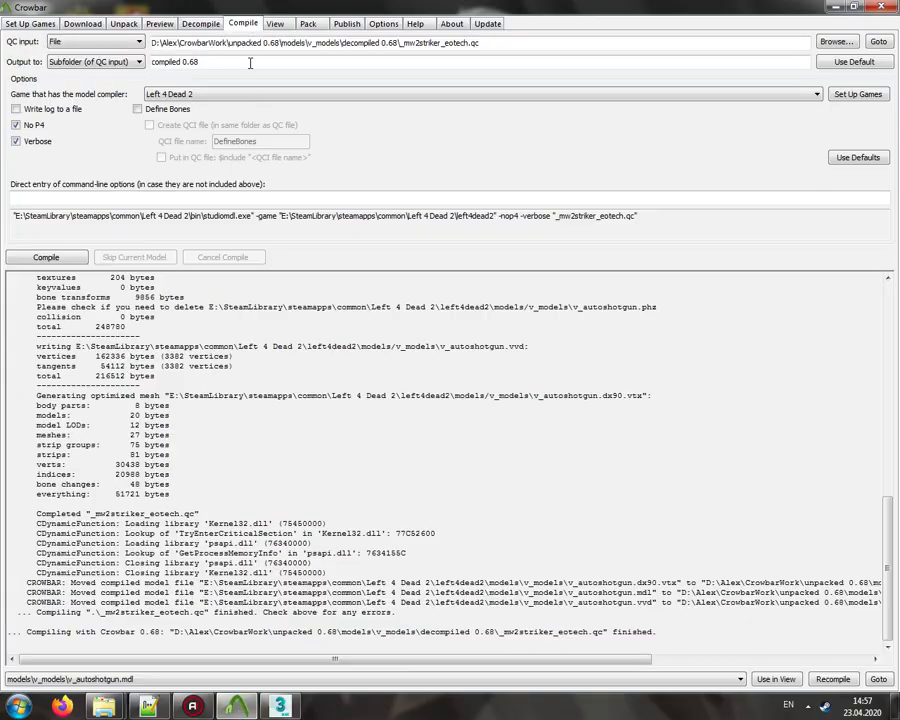
pyautogui.click(42, 257)
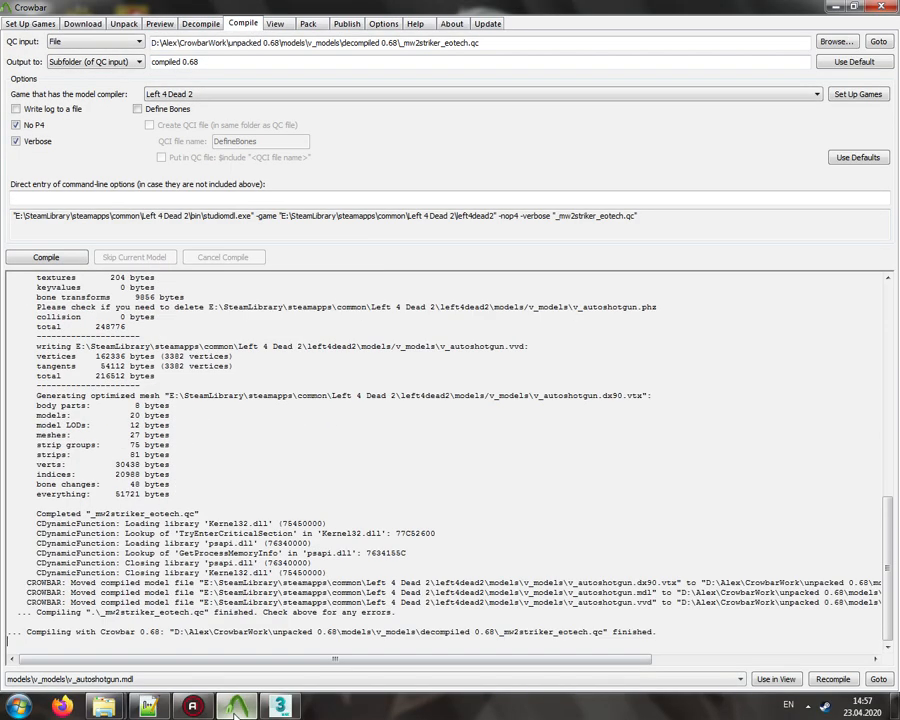
pyautogui.click(237, 708)
# Step: Go up to alex_d_models and rename the mw2striker folder as mw2st1riker
pyautogui.click(265, 69)
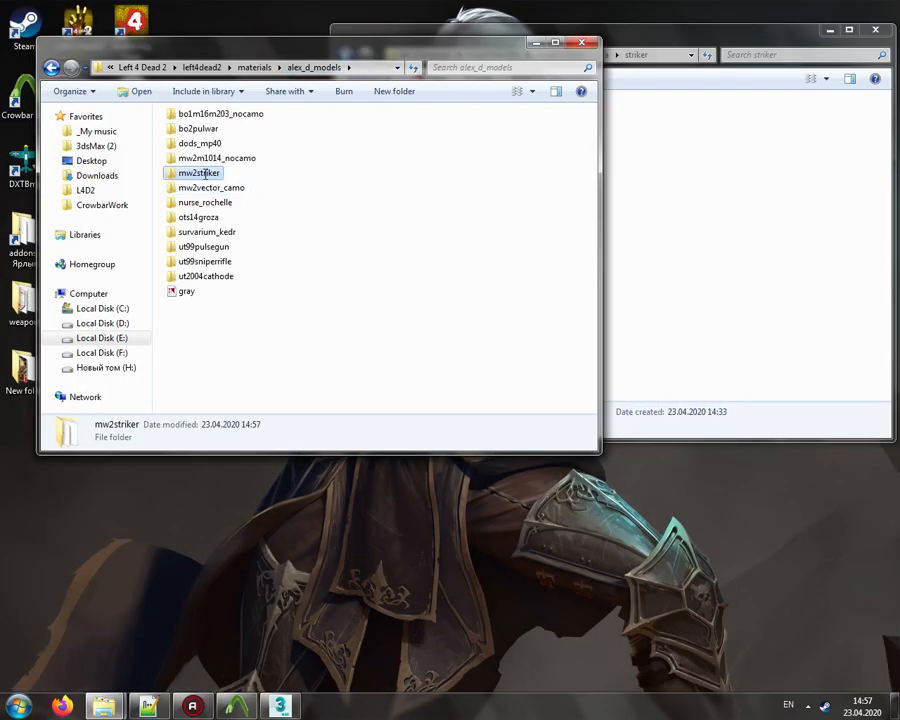
pyautogui.write('1')
pyautogui.click(355, 229)
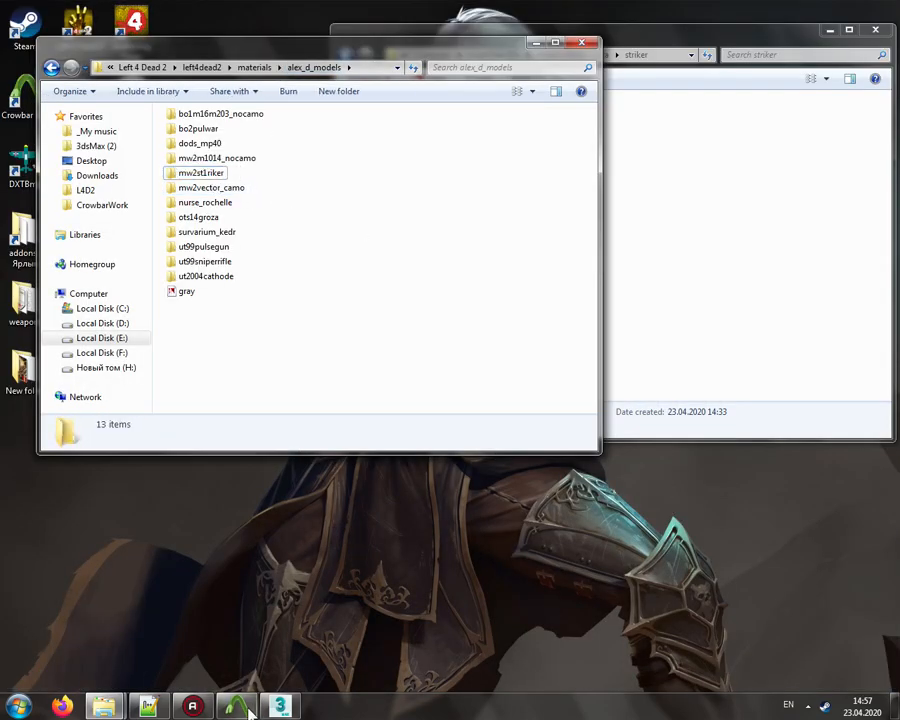
# Step: Send the compiled v_autoshotgun.mdl to Crowbar's viewer page, open it as a replacement, and maximize the model viewer
pyautogui.click(249, 708)
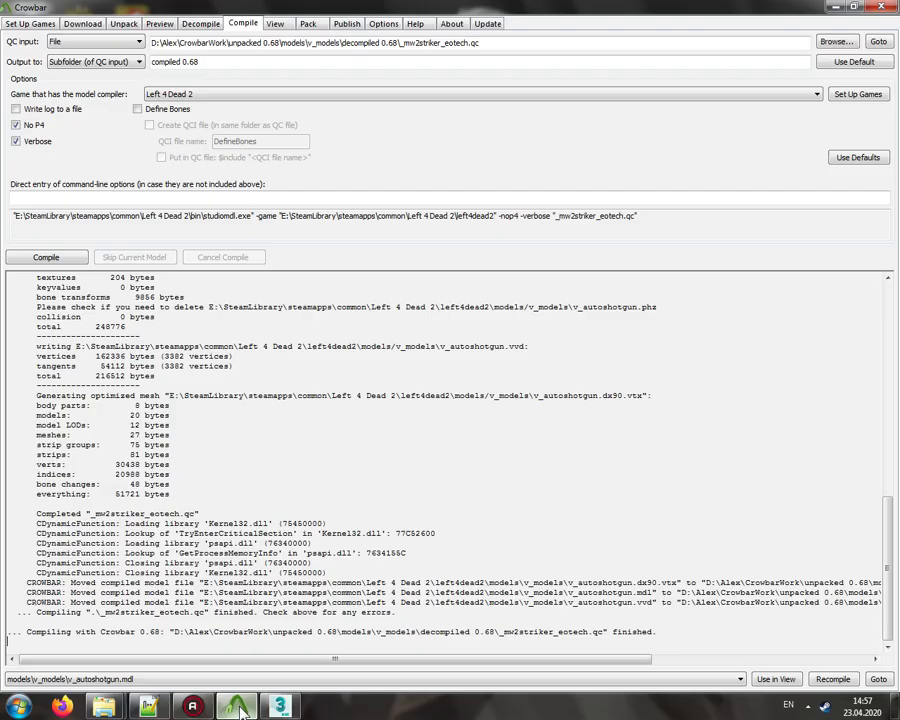
pyautogui.click(776, 680)
pyautogui.click(78, 582)
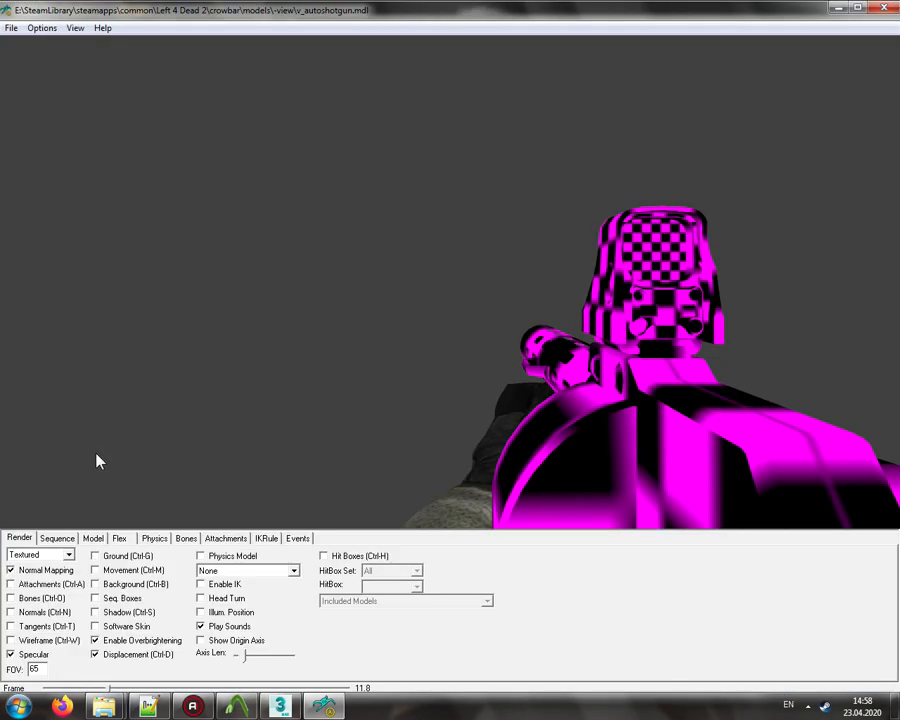
pyautogui.doubleClick(154, 9)
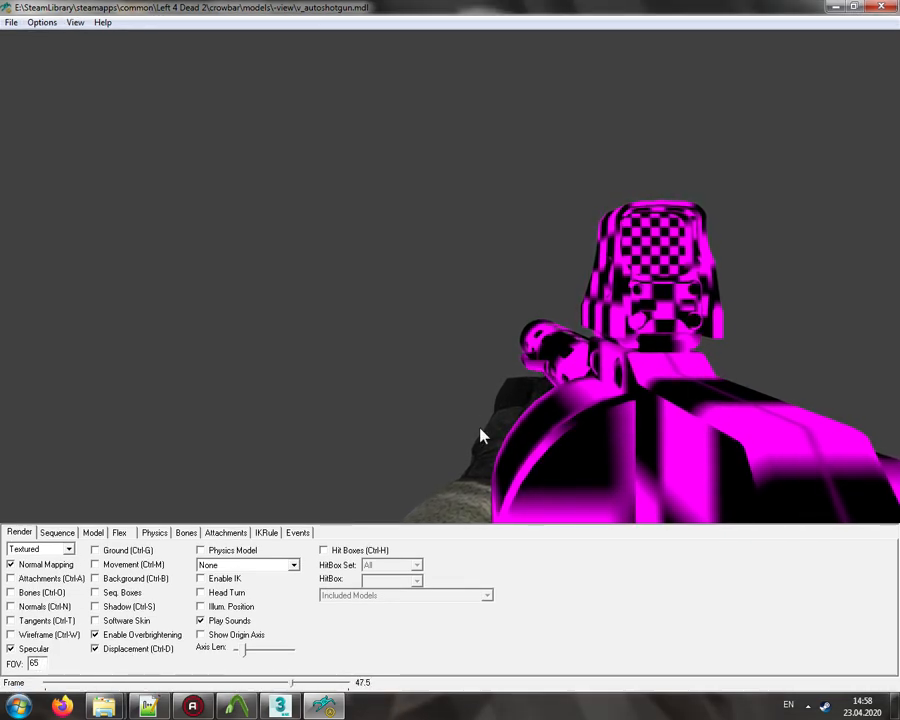
pyautogui.doubleClick(34, 663)
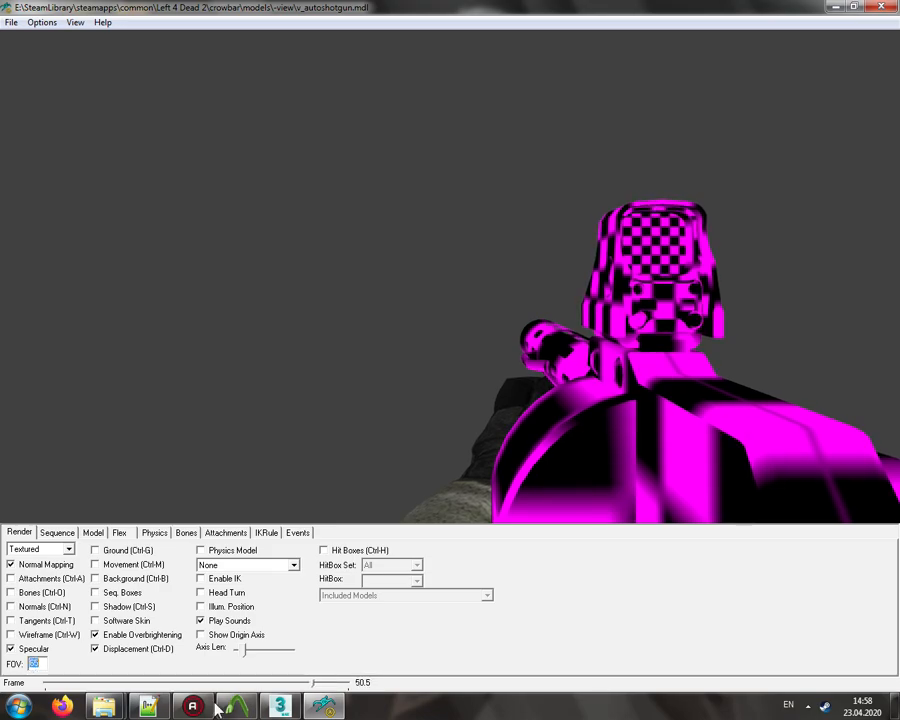
# Step: Check the $CDMaterials path of _mw2striker_eotech.qc in Notepad++
pyautogui.click(323, 706)
pyautogui.click(148, 706)
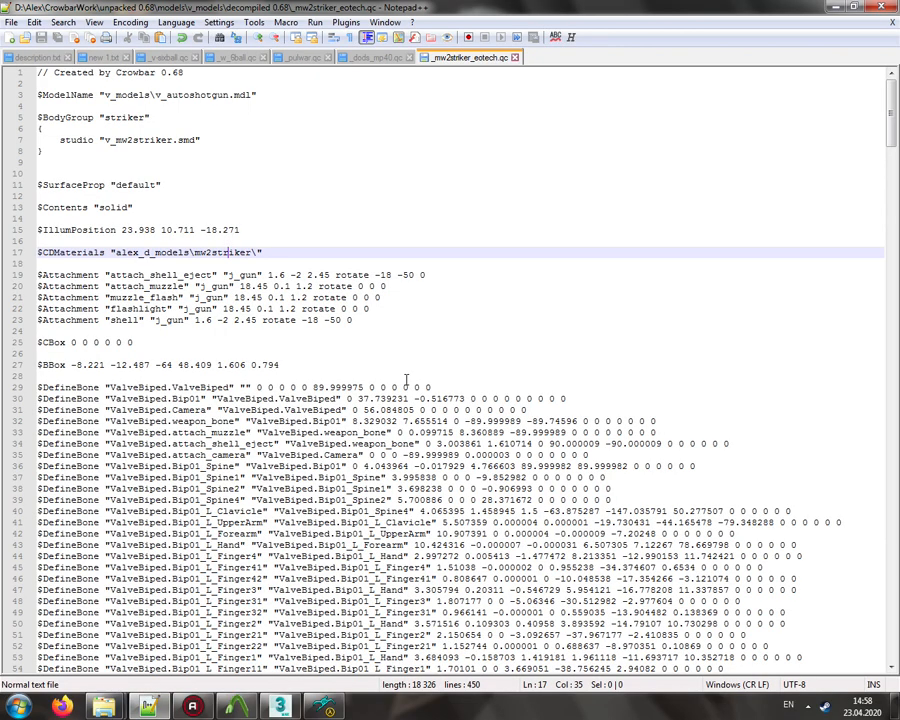
pyautogui.click(148, 706)
# Step: Delete mw2_striker_d and mw2_striker_n from the source striker folder and close its window
pyautogui.moveTo(104, 706)
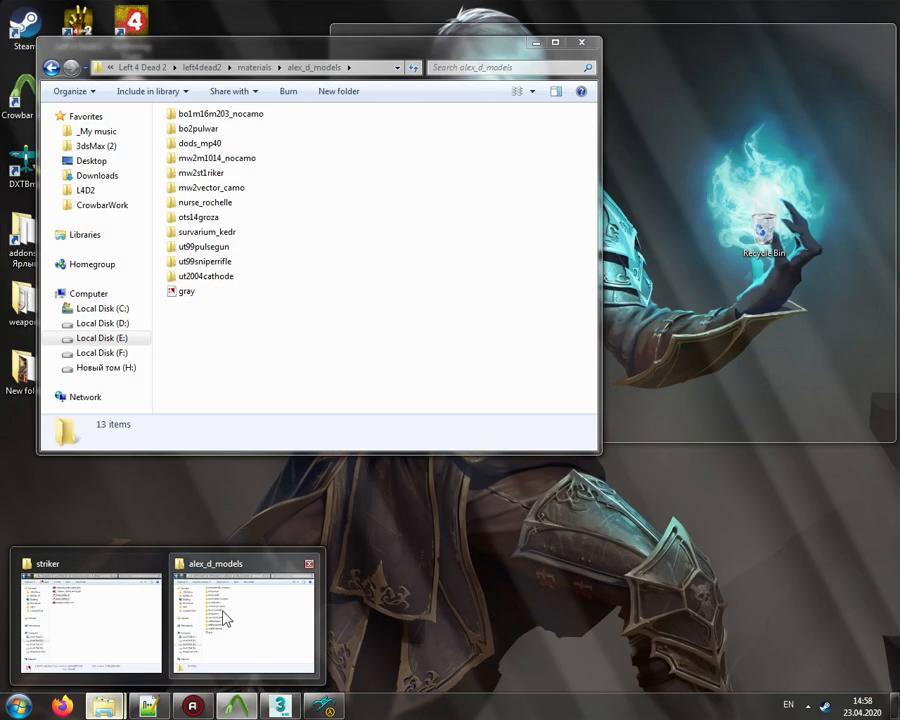
pyautogui.click(105, 616)
pyautogui.press('Delete')
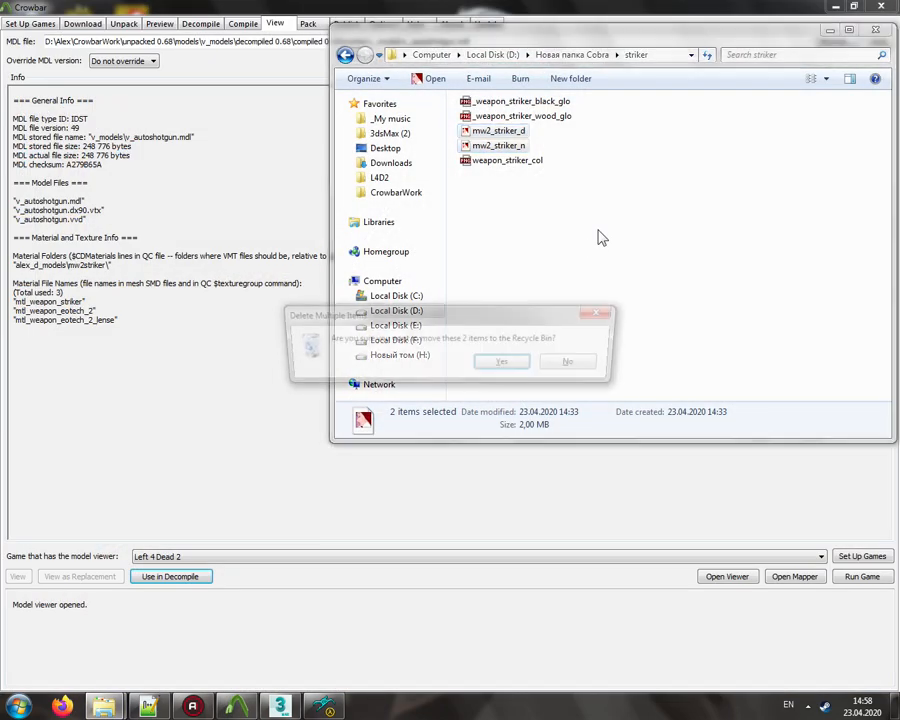
pyautogui.press('Return')
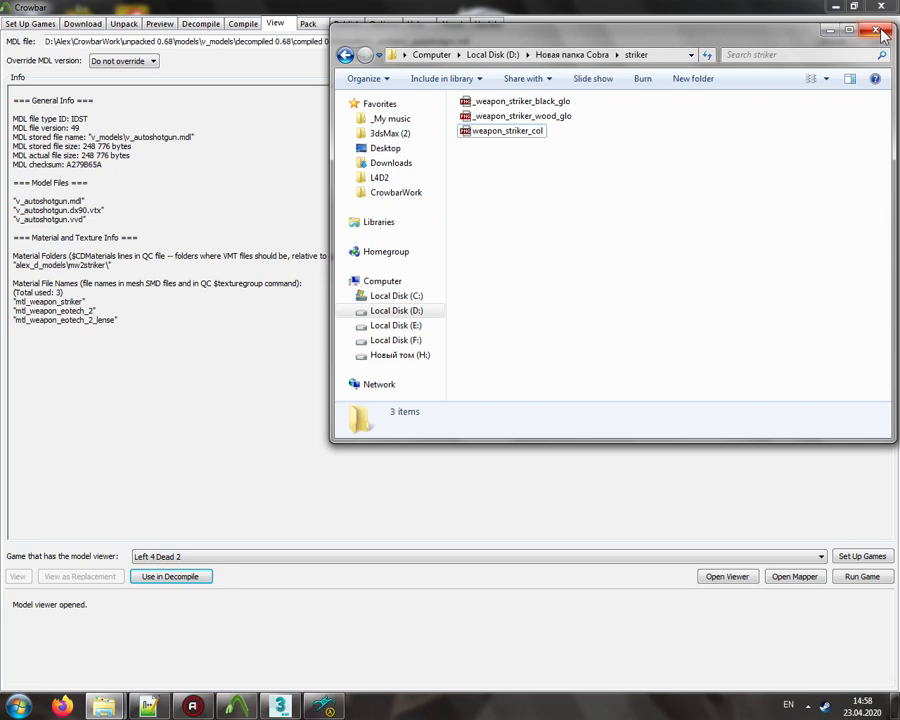
pyautogui.click(876, 31)
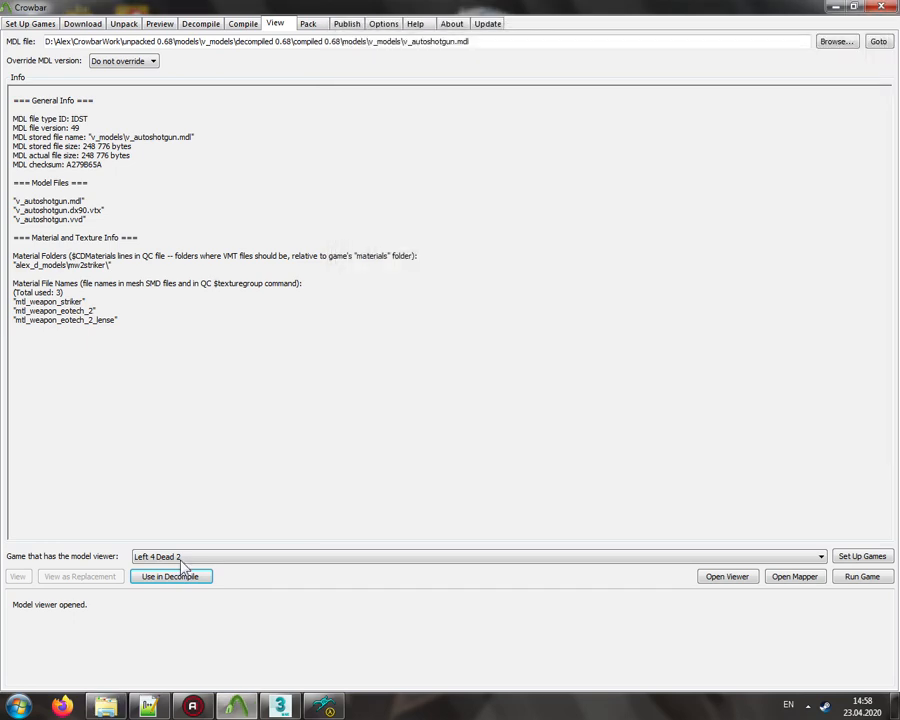
# Step: Rename the mw2st1riker folder in alex_d_models as mw2striker and check its contents
pyautogui.hotkey('alt', 'Tab')
pyautogui.click(205, 173)
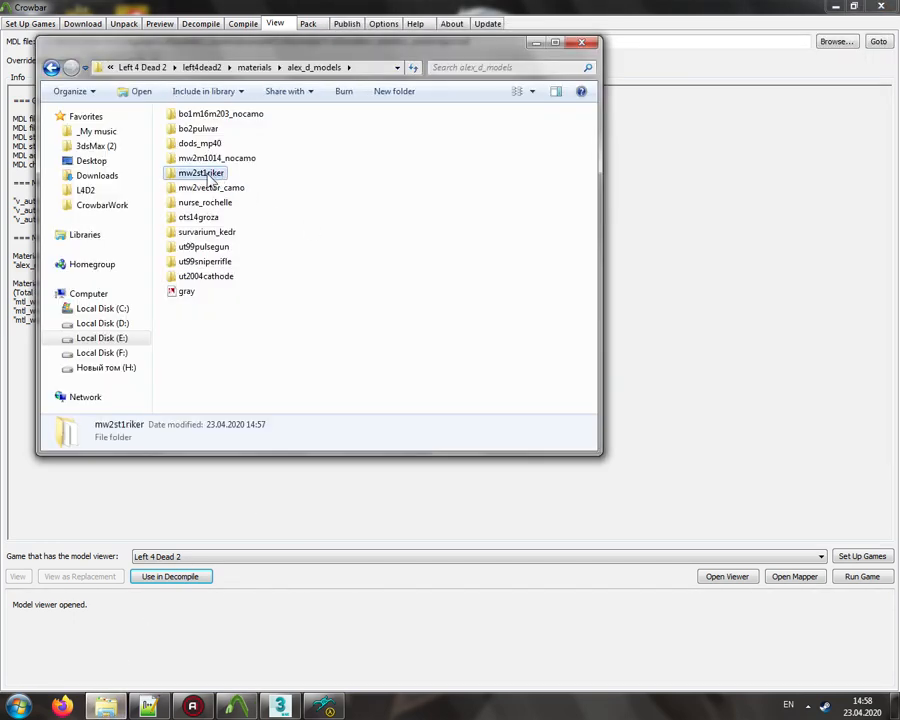
pyautogui.click(205, 174)
pyautogui.write('mw2striker')
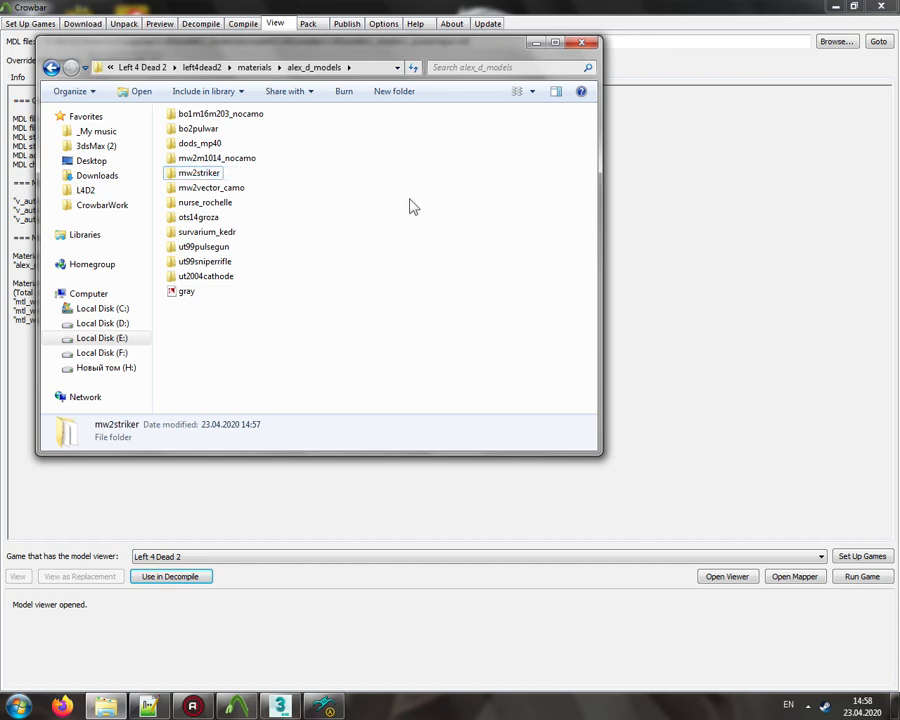
pyautogui.press('Return')
pyautogui.doubleClick(195, 176)
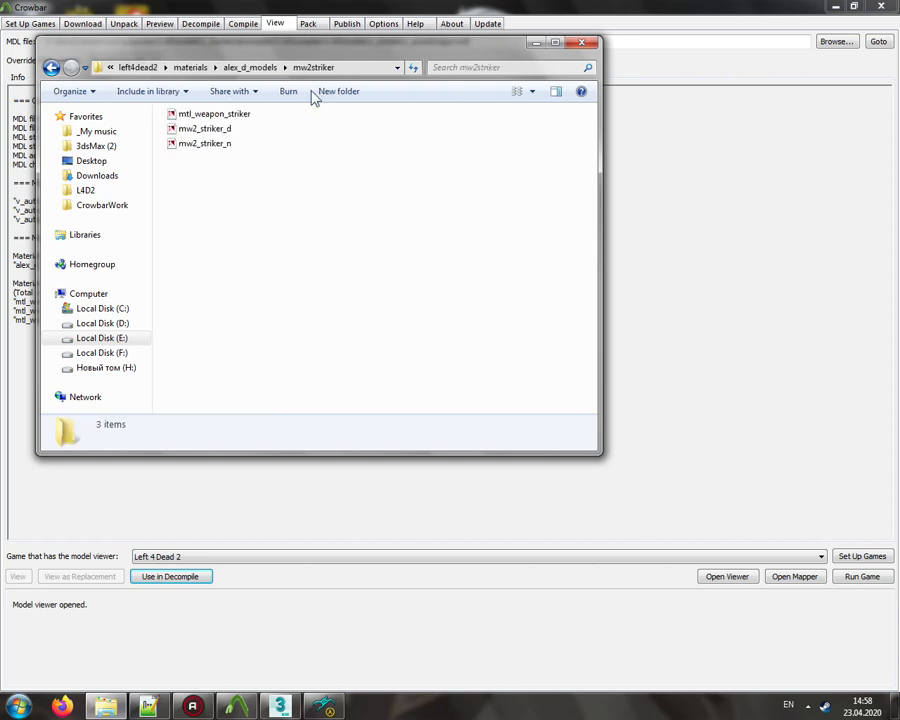
pyautogui.click(258, 67)
# Step: Refresh the v_autoshotgun model in the model viewer and toggle Normal Mapping off and on to compare the surface
pyautogui.click(318, 215)
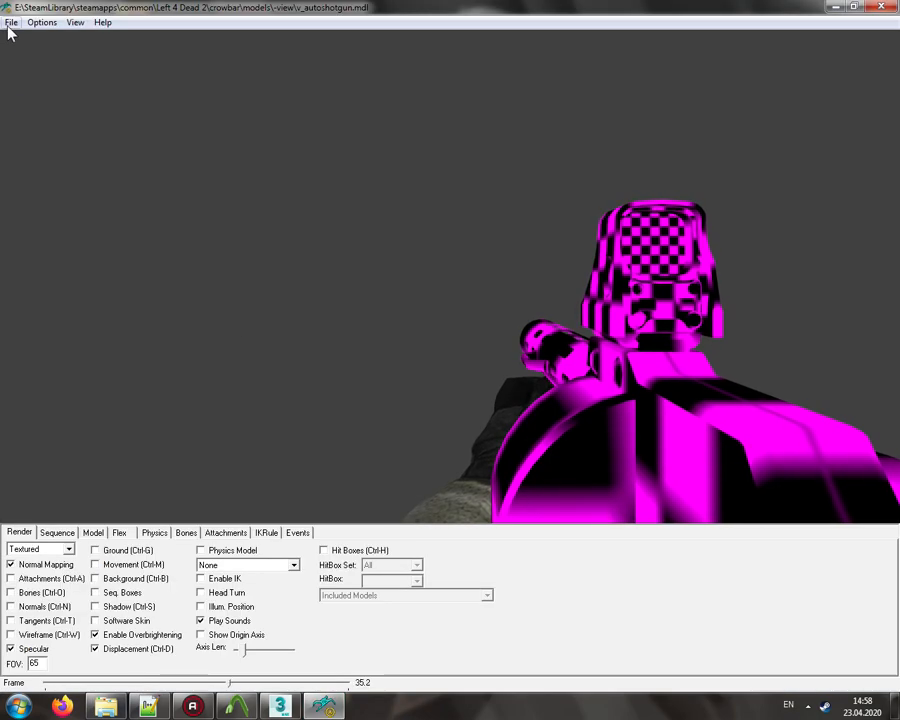
pyautogui.click(11, 23)
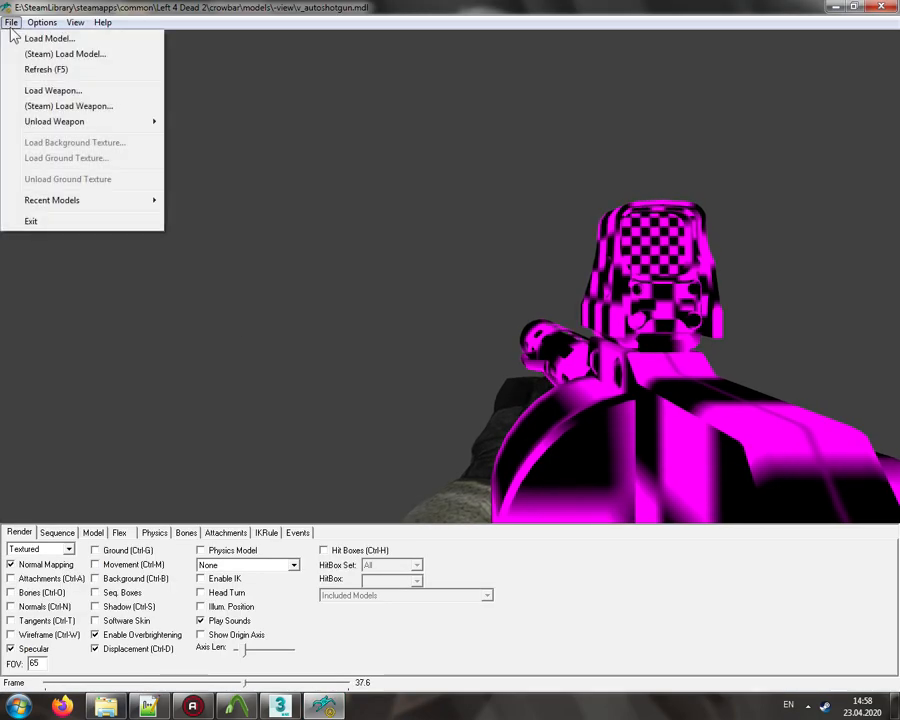
pyautogui.click(44, 70)
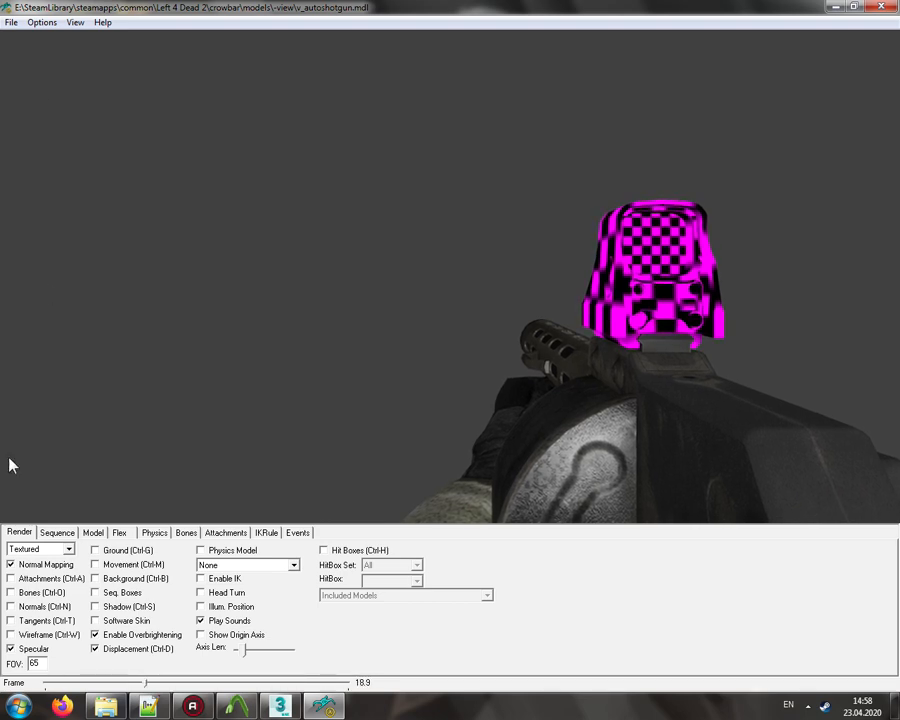
pyautogui.click(43, 566)
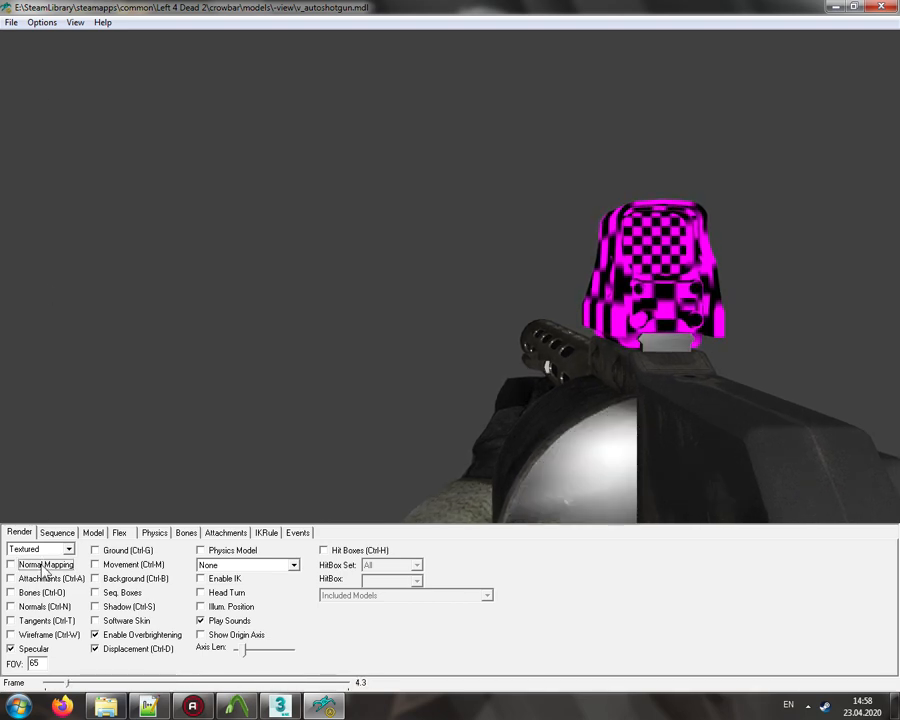
pyautogui.click(43, 566)
# Step: Center the view on the model and examine the striker's textures and the hands from the side
pyautogui.click(42, 22)
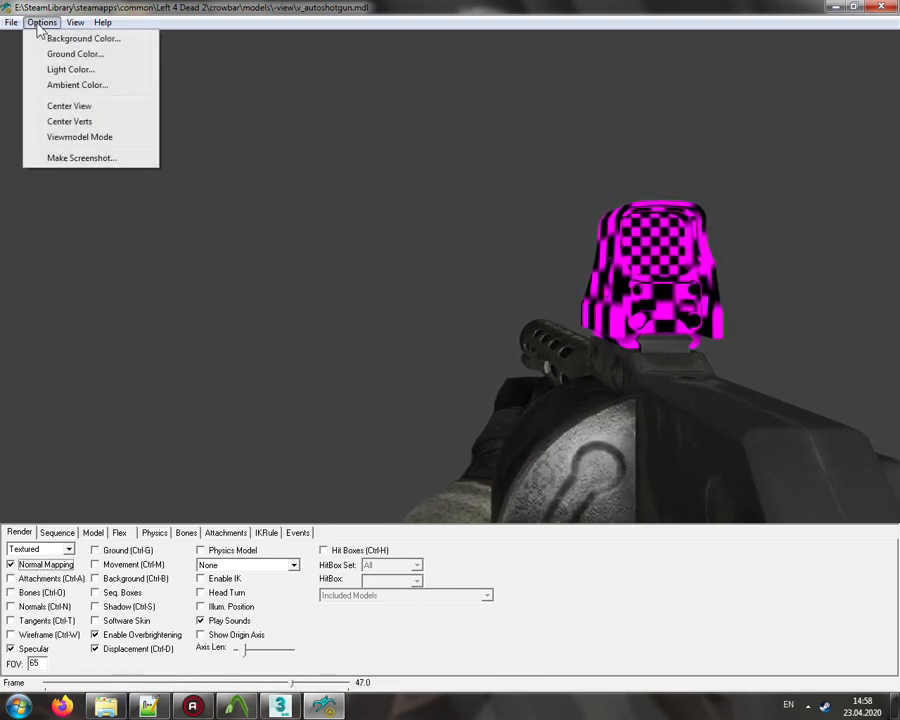
pyautogui.click(88, 106)
pyautogui.moveTo(457, 294); pyautogui.dragTo(441, 208, button='right')
pyautogui.keyDown('shift'); pyautogui.moveTo(440, 275); pyautogui.dragTo(368, 291); pyautogui.keyUp('shift')
pyautogui.moveTo(368, 291); pyautogui.dragTo(368, 277, button='right')
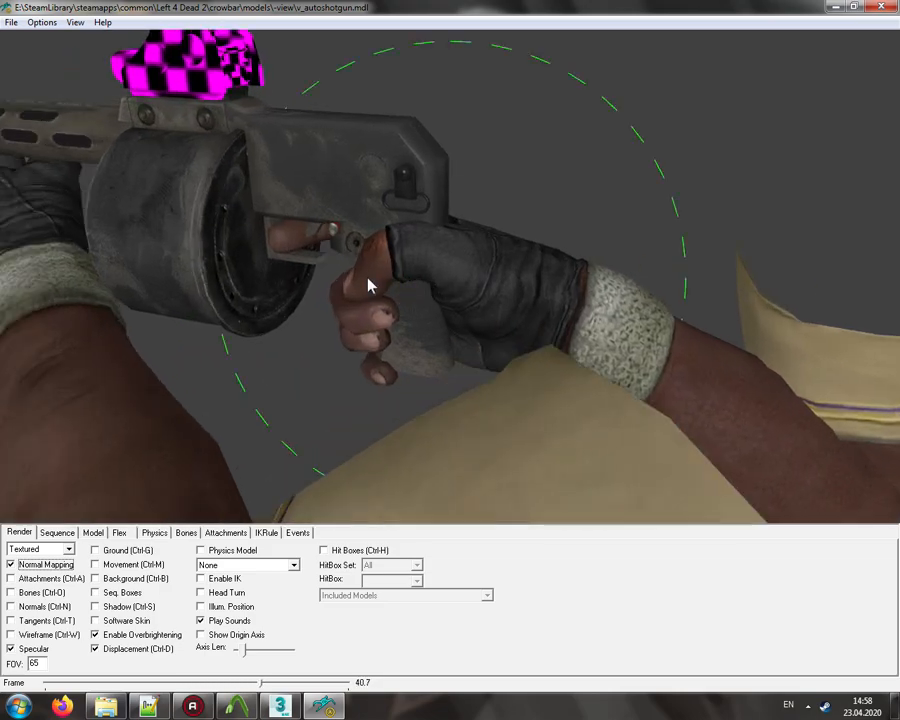
pyautogui.keyDown('shift'); pyautogui.moveTo(368, 277); pyautogui.dragTo(322, 279); pyautogui.keyUp('shift')
# Step: Switch the model to the first-person weapon view and set the field of view to 90
pyautogui.click(100, 140)
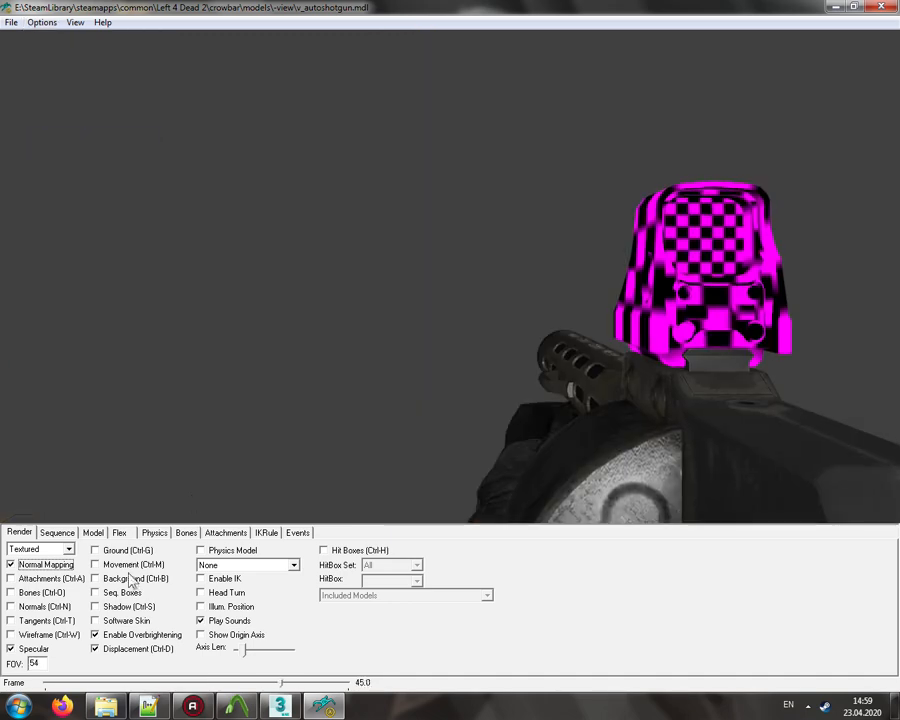
pyautogui.doubleClick(37, 663)
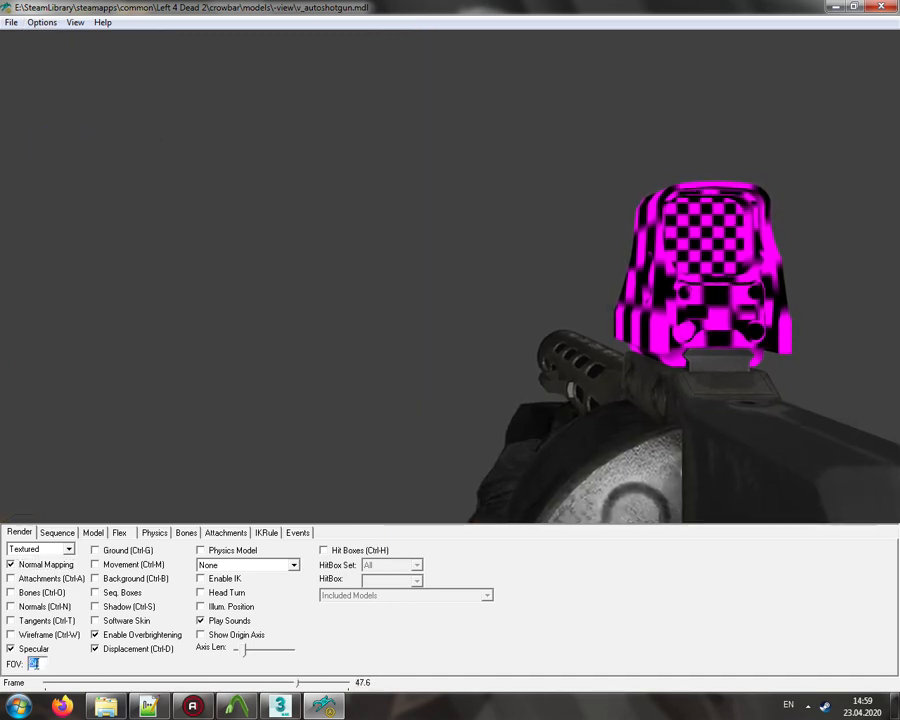
pyautogui.write('90')
pyautogui.press('Return')
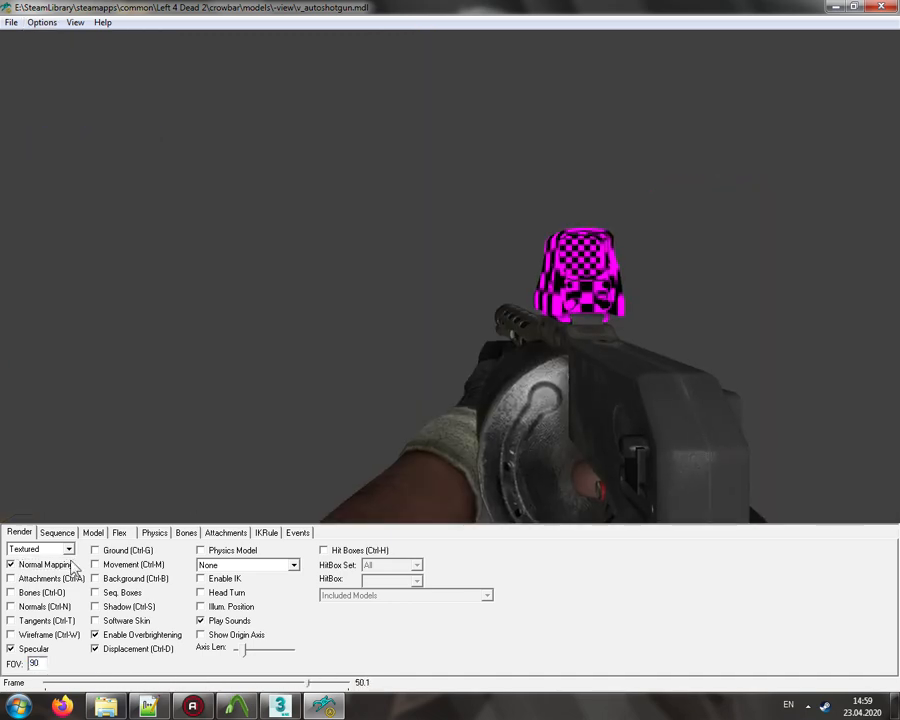
# Step: Preview the reload_loop_layer animation at full weight, slowed to x 0.14 and at x 1.00 speed, and return its weight to zero
pyautogui.click(57, 532)
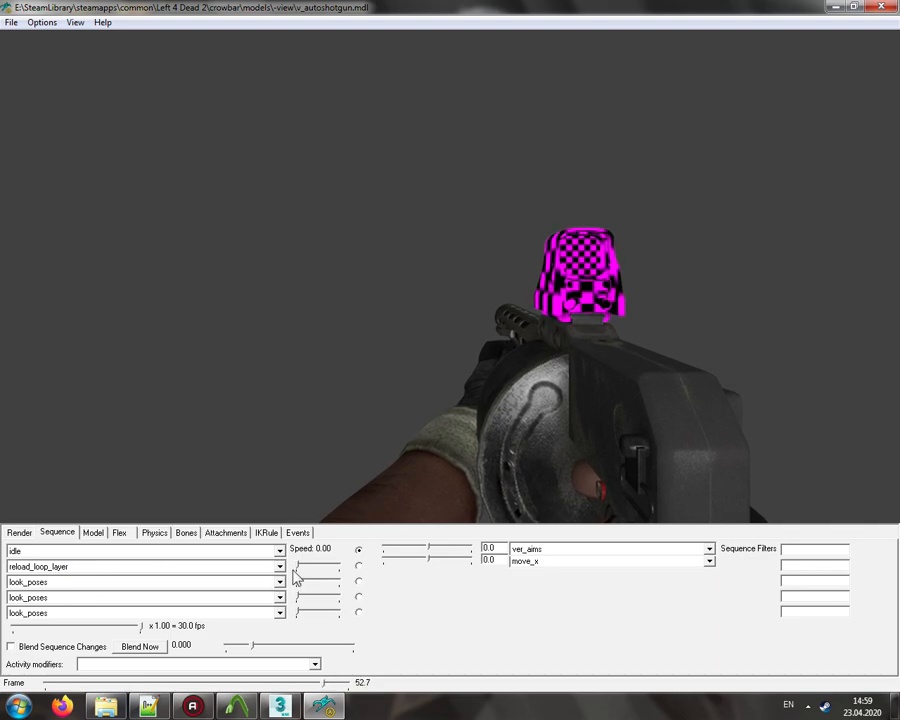
pyautogui.moveTo(296, 567); pyautogui.dragTo(390, 548)
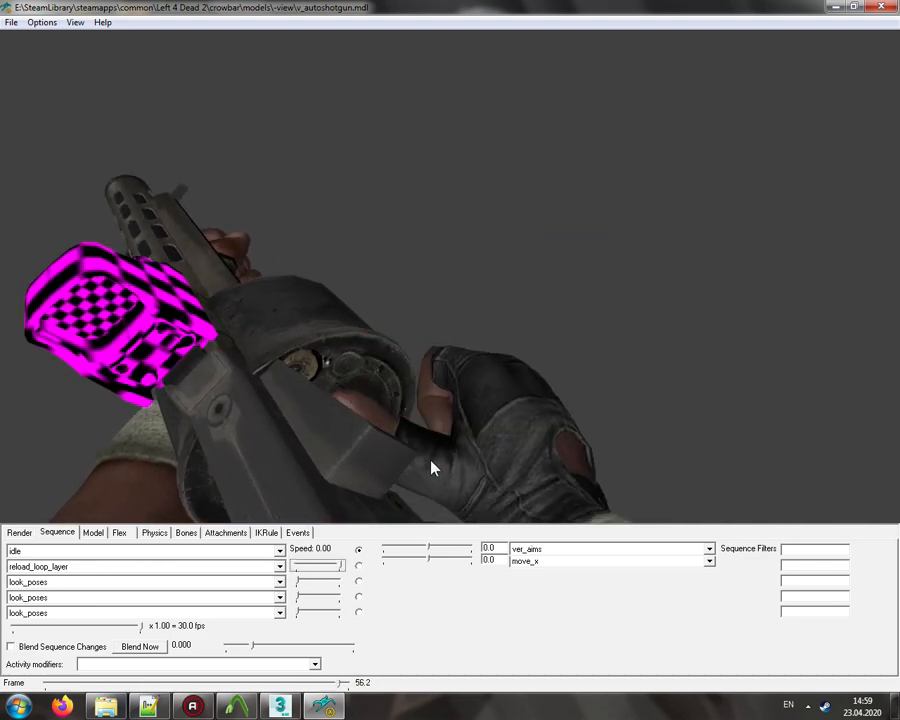
pyautogui.moveTo(141, 627); pyautogui.dragTo(33, 637)
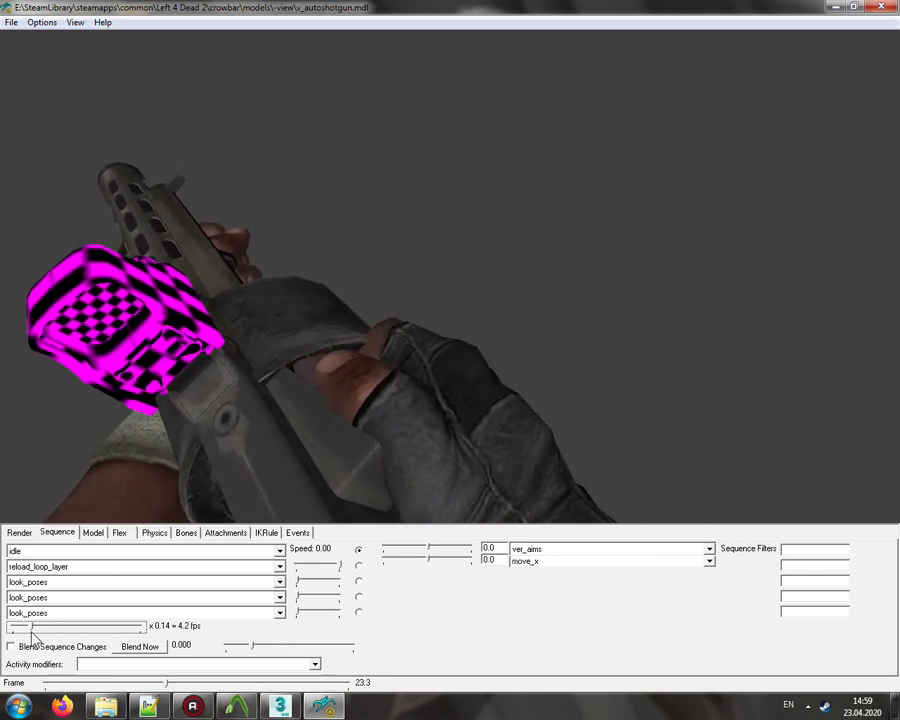
pyautogui.moveTo(33, 627); pyautogui.dragTo(257, 629)
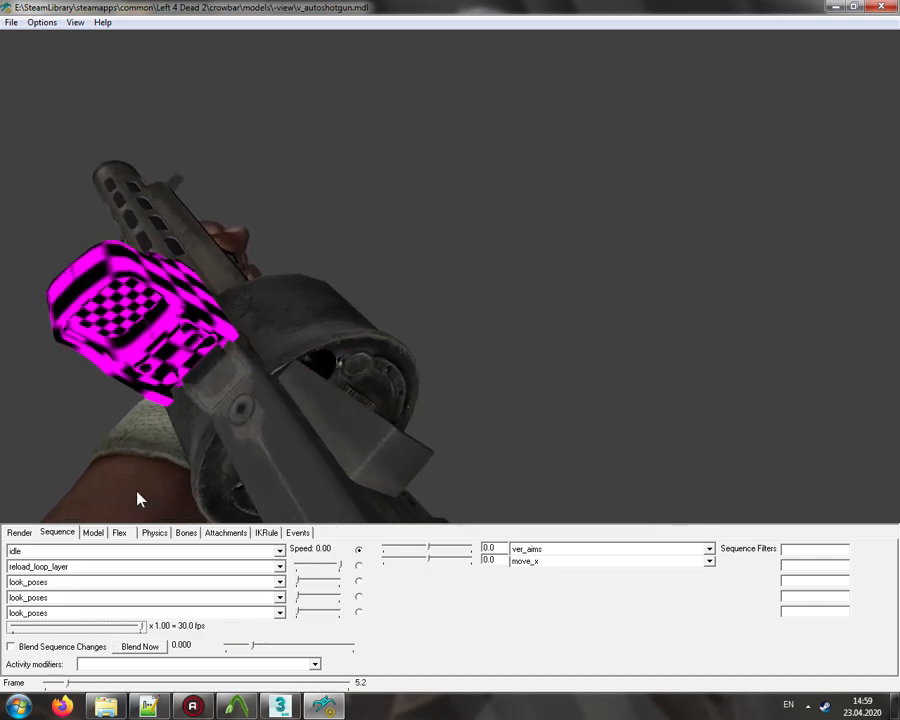
pyautogui.moveTo(340, 566); pyautogui.dragTo(358, 568)
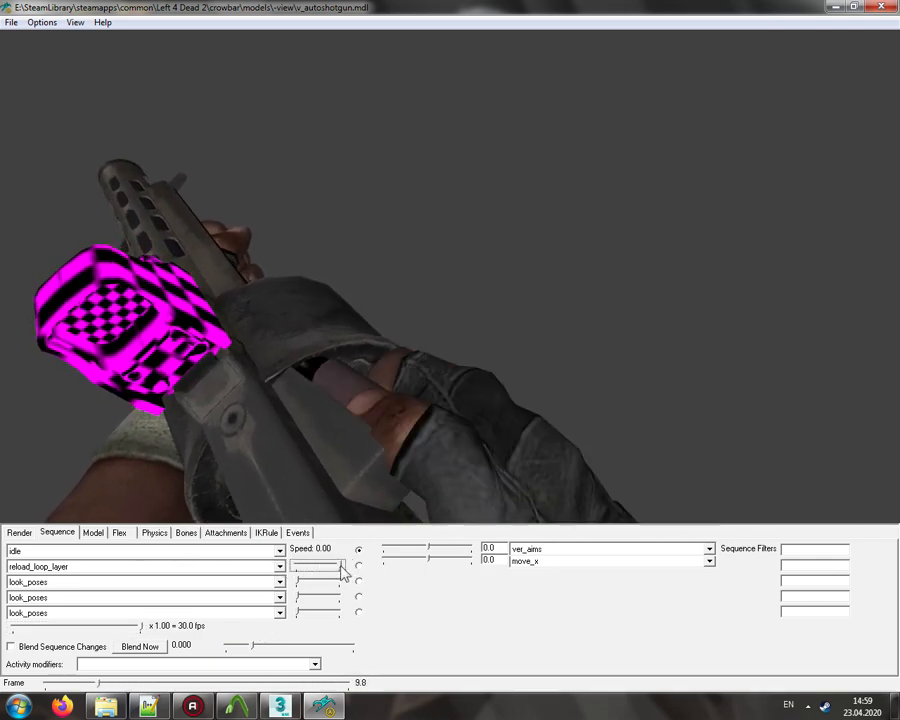
pyautogui.moveTo(339, 569); pyautogui.dragTo(298, 570)
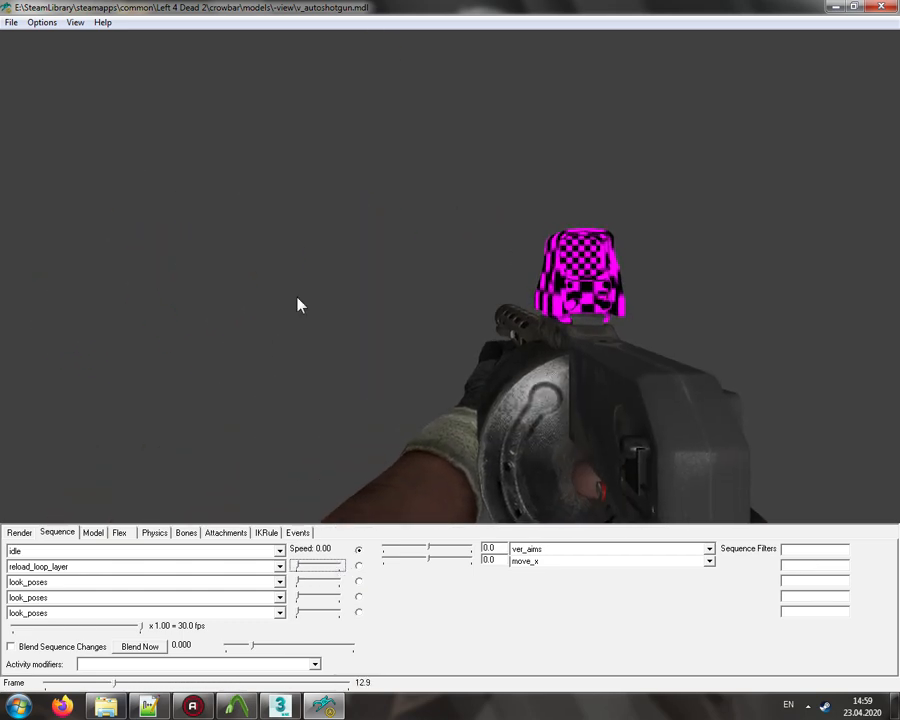